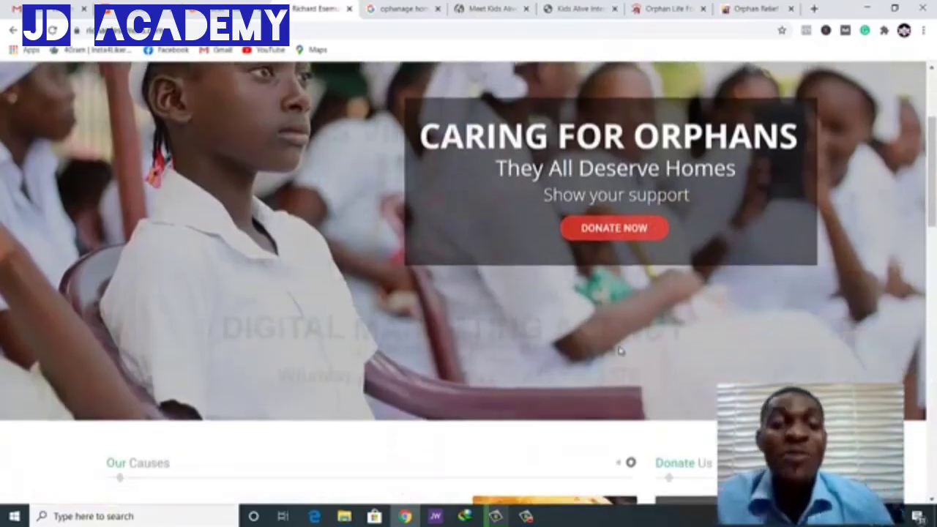
Look over the demo charity homepage, from the Caring for Orphans banner to the Our Causes and Donate Us sections
scroll(512, 358, "up", 3)
scroll(380, 364, "down", 1)
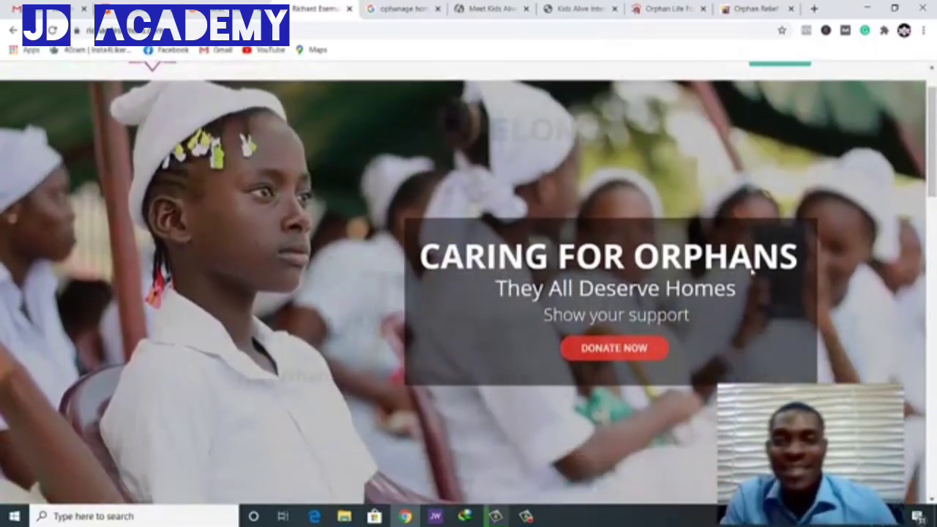
scroll(687, 290, "up", 1)
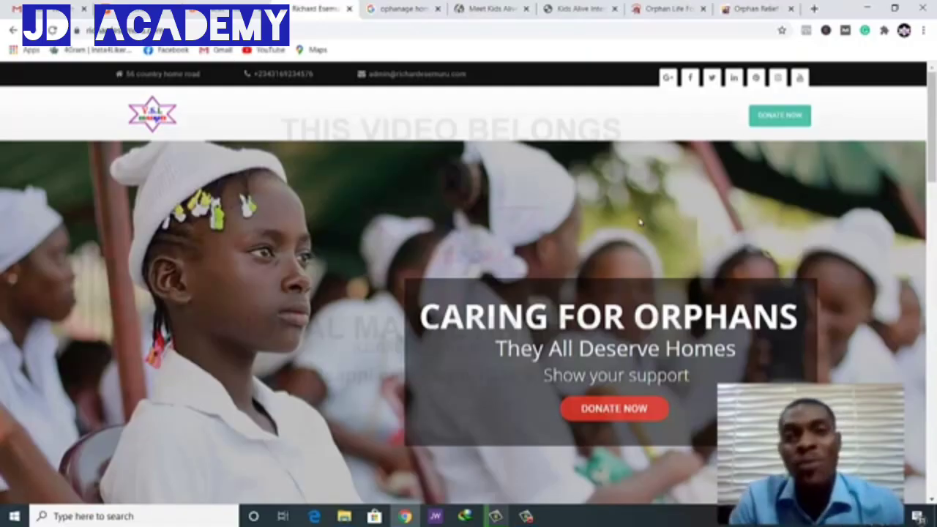
scroll(644, 241, "down", 9)
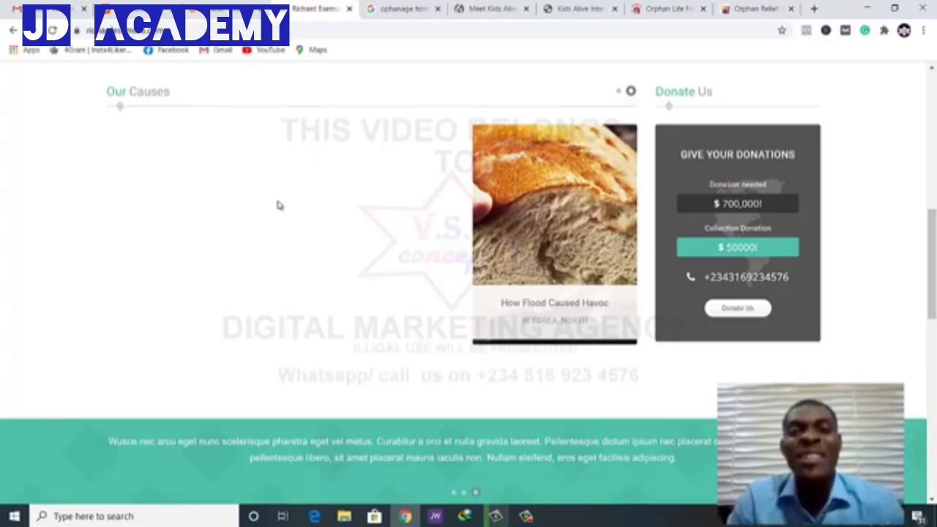
Review the Google results for "ophanage home in usa" and glance at the two open Kids Alive pages
left_click(395, 9)
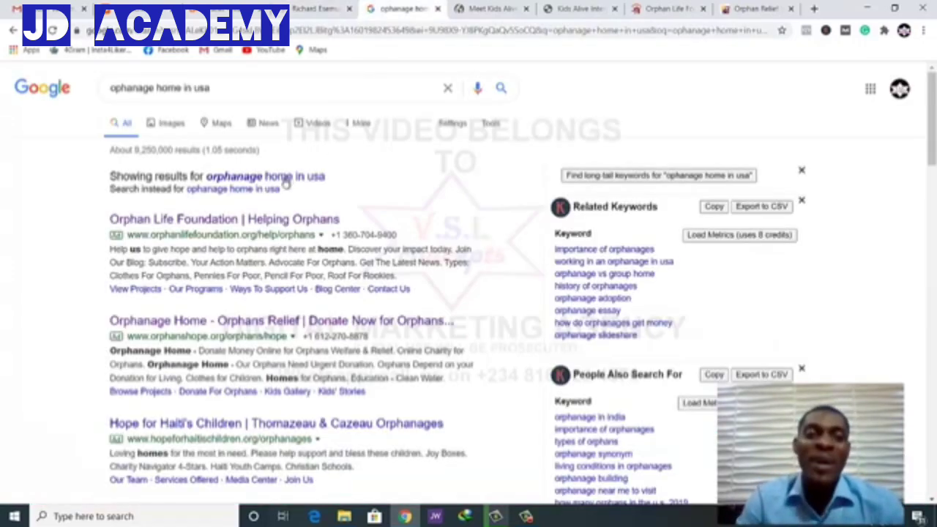
left_click(238, 88)
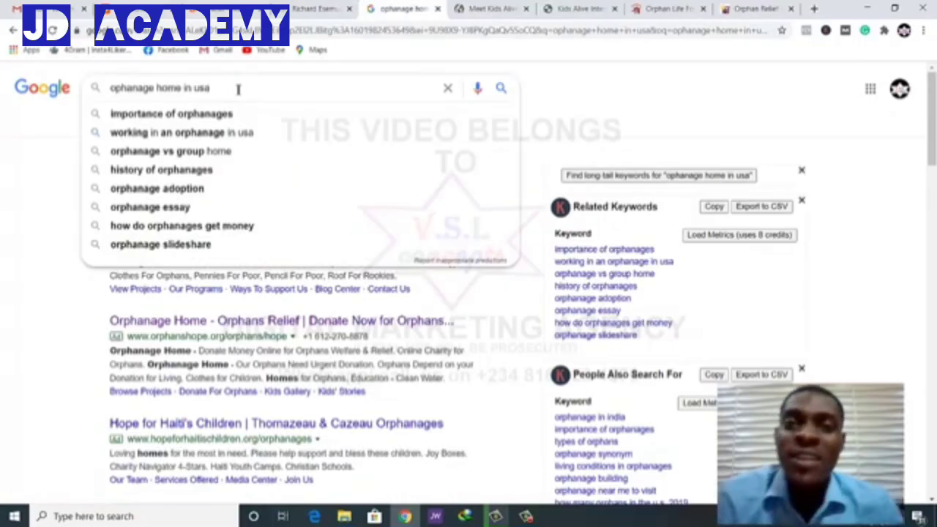
left_click(497, 9)
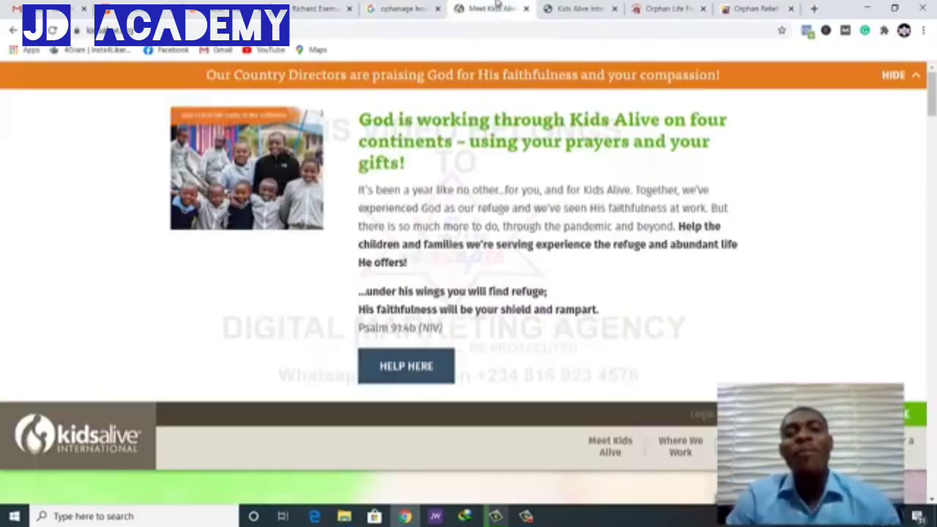
left_click(582, 10)
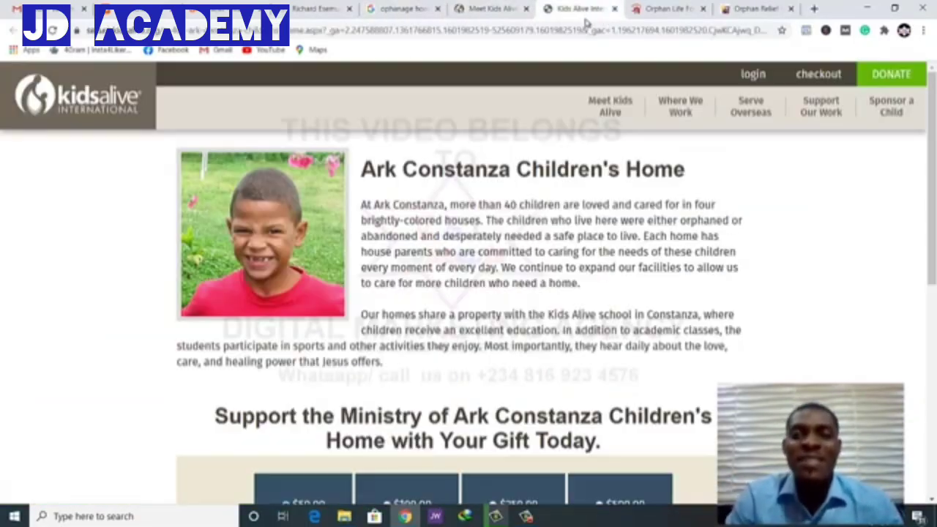
left_click(410, 10)
scroll(350, 236, "down", 10)
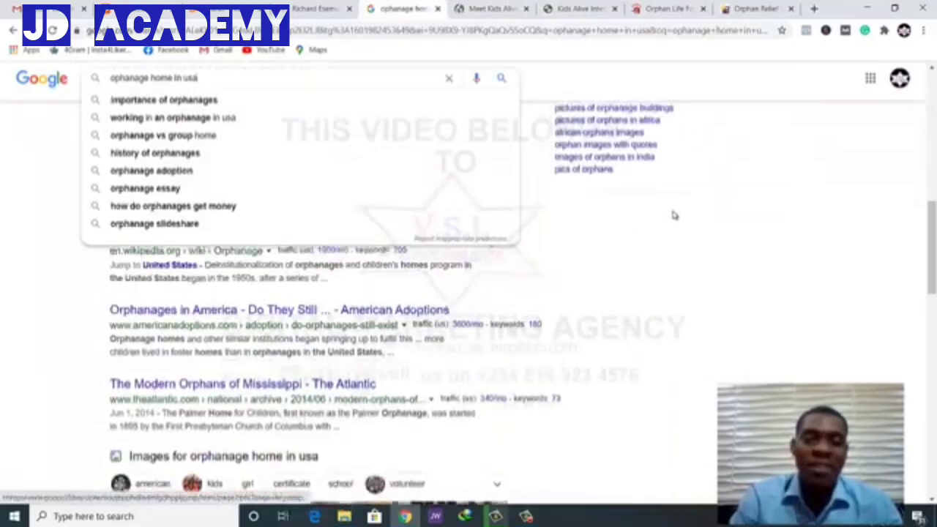
left_click(673, 211)
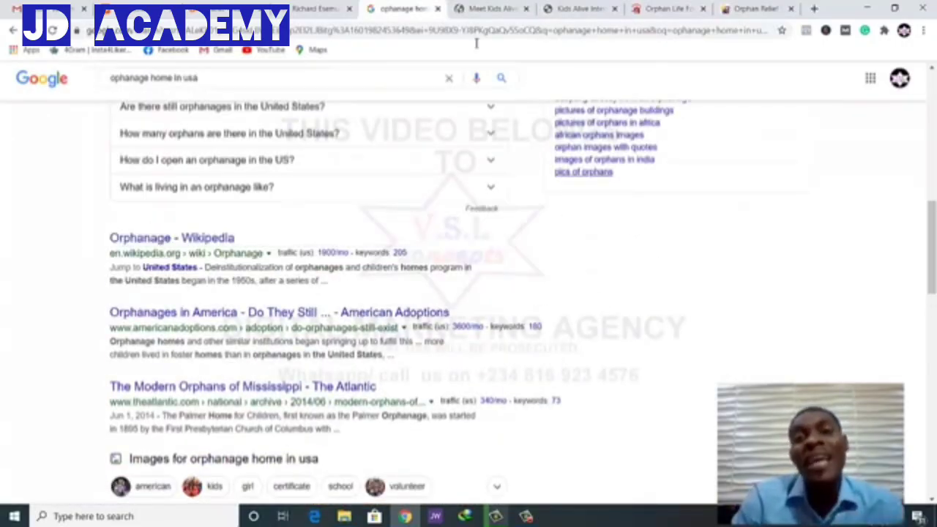
Examine the Kids Alive homepage's sections on caring for kids and child sponsorship
left_click(487, 7)
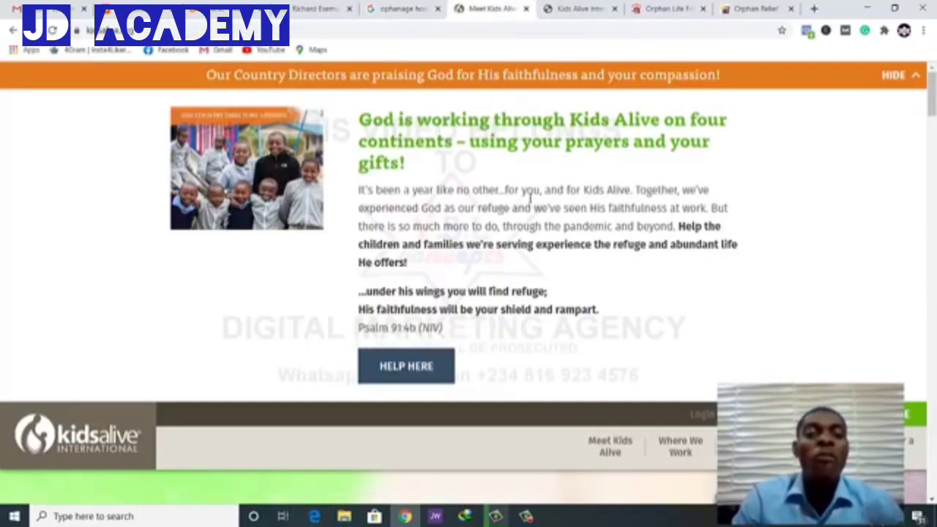
scroll(535, 209, "down", 5)
scroll(542, 223, "down", 2)
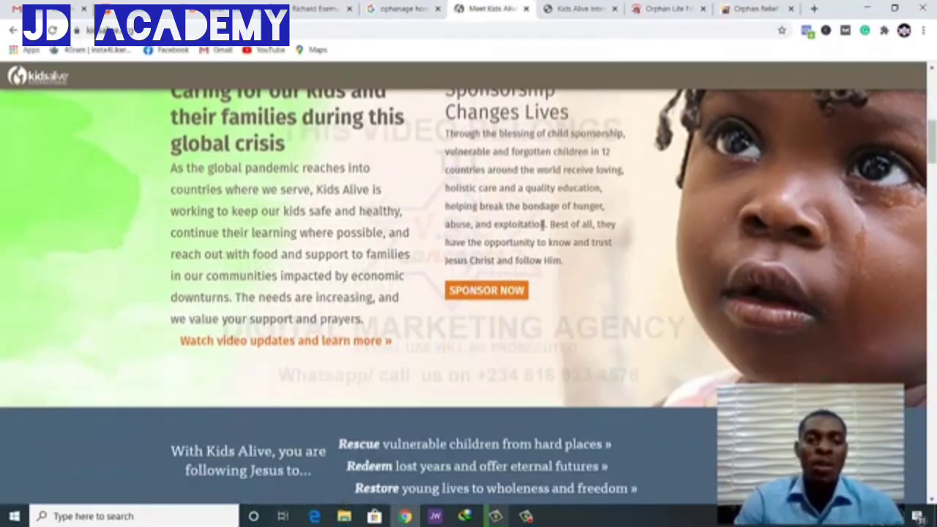
scroll(543, 225, "up", 3)
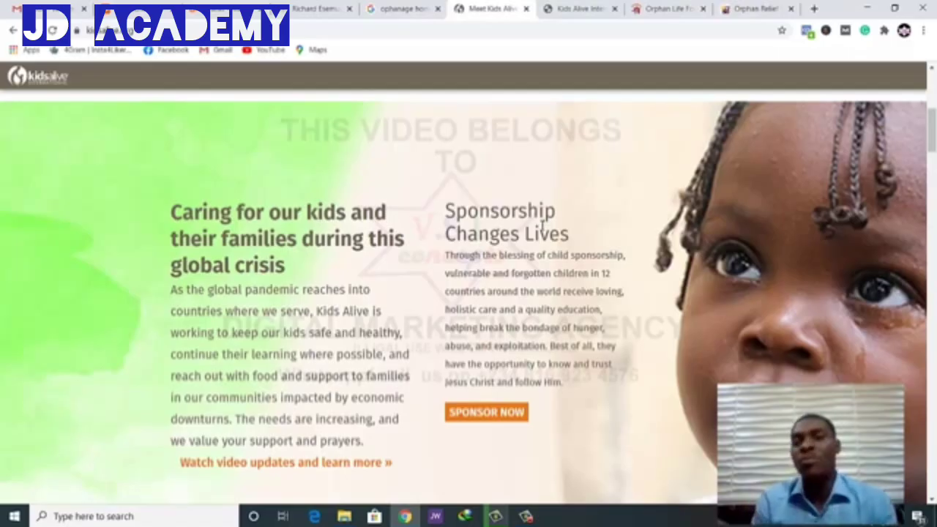
Return to the demo charity site and inspect its banner, the flood cause card and the donation box
left_click(319, 8)
scroll(373, 234, "up", 6)
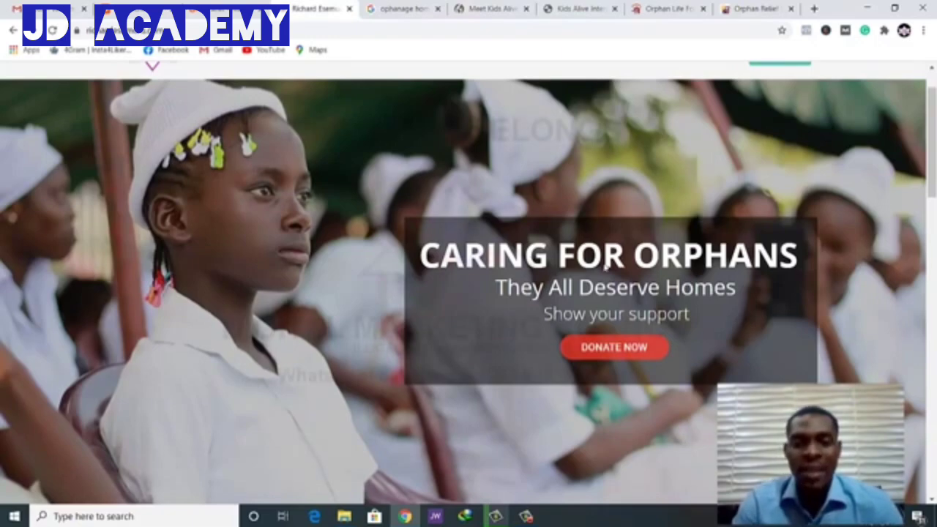
scroll(629, 282, "down", 5)
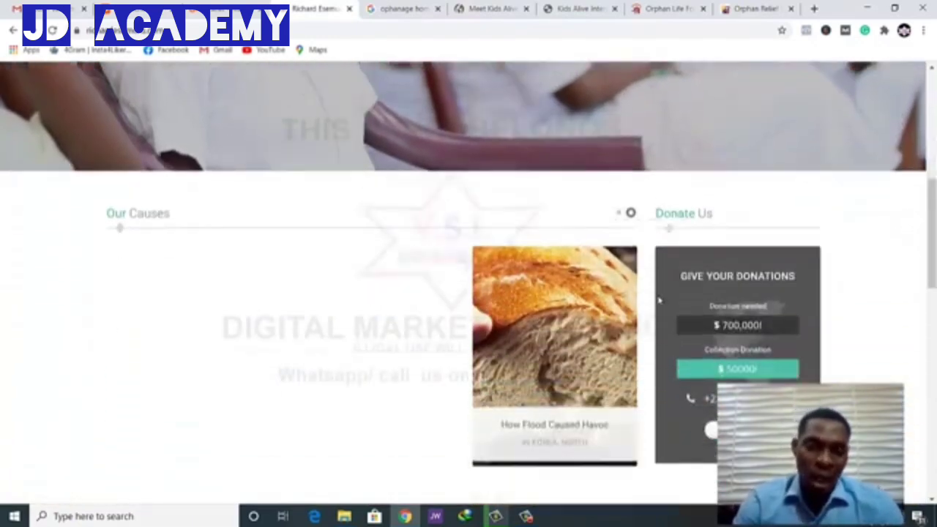
scroll(659, 300, "down", 1)
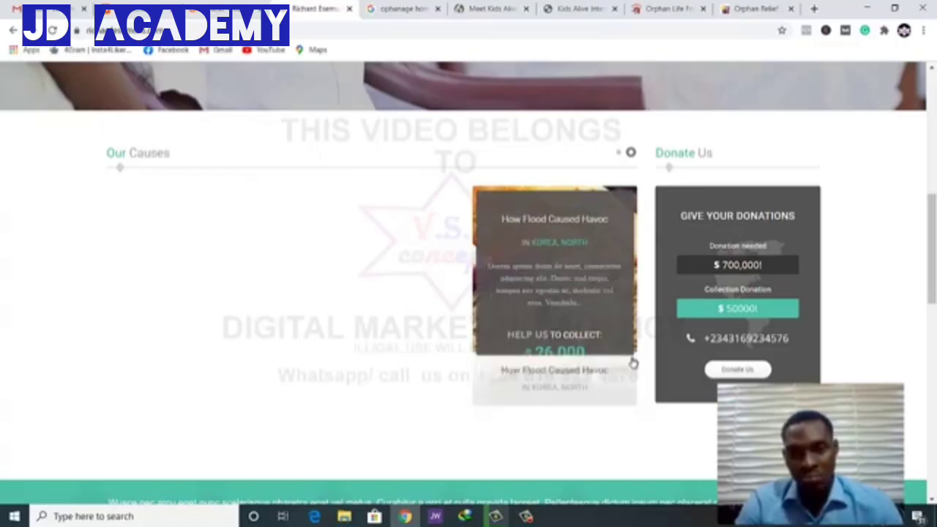
mouse_move(539, 242)
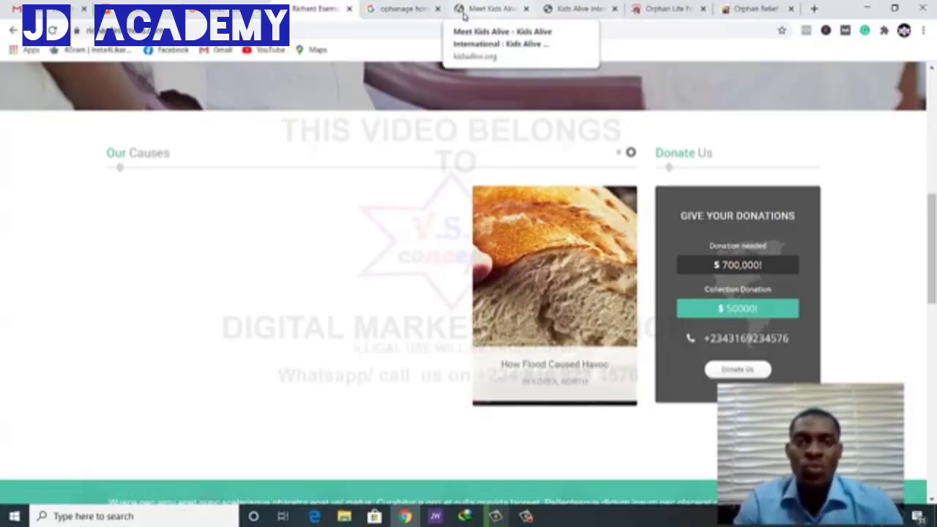
Compare the Kids Alive homepage content with its Ark Constanza Children's Home donation page
left_click(488, 9)
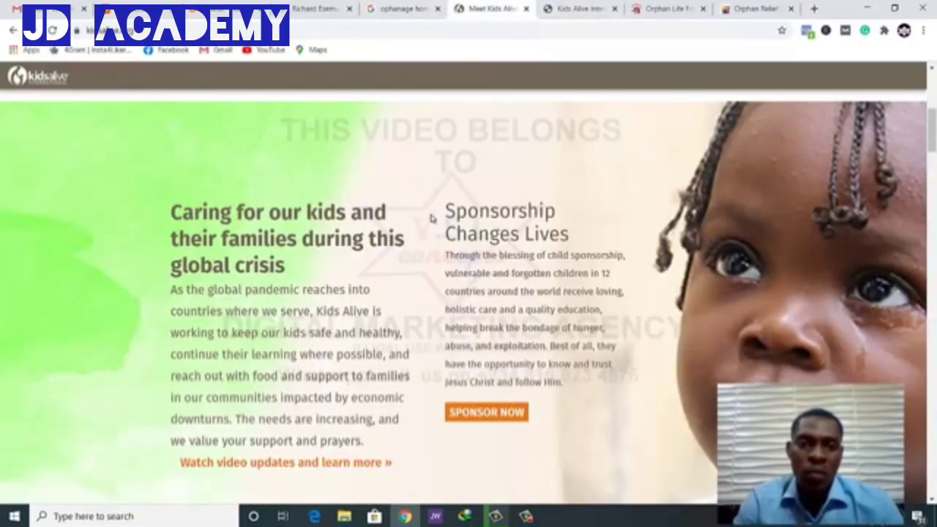
scroll(429, 220, "down", 3)
scroll(429, 222, "up", 2)
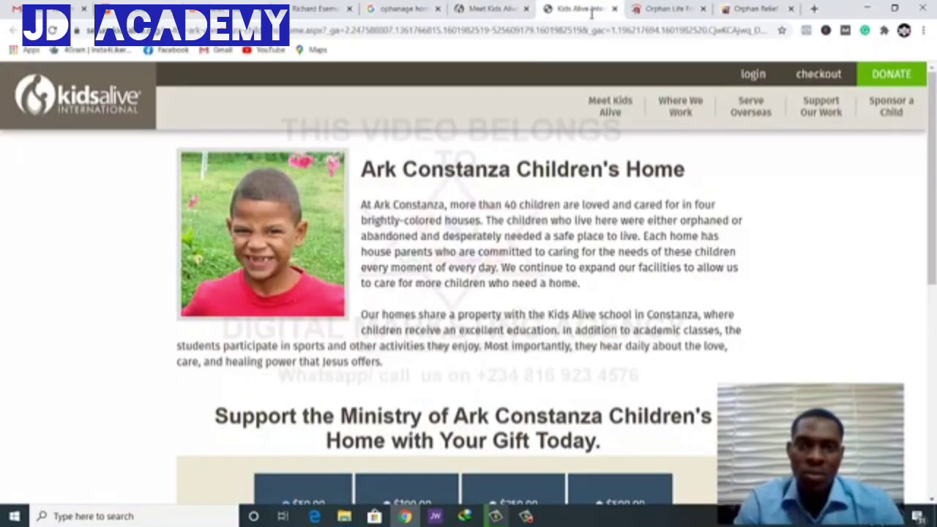
left_click(591, 10)
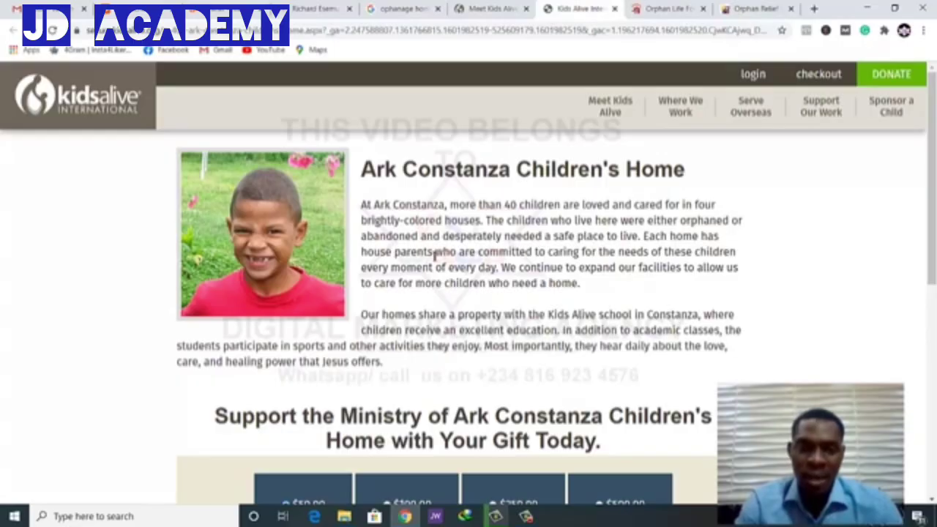
scroll(562, 254, "down", 3)
scroll(578, 220, "up", 3)
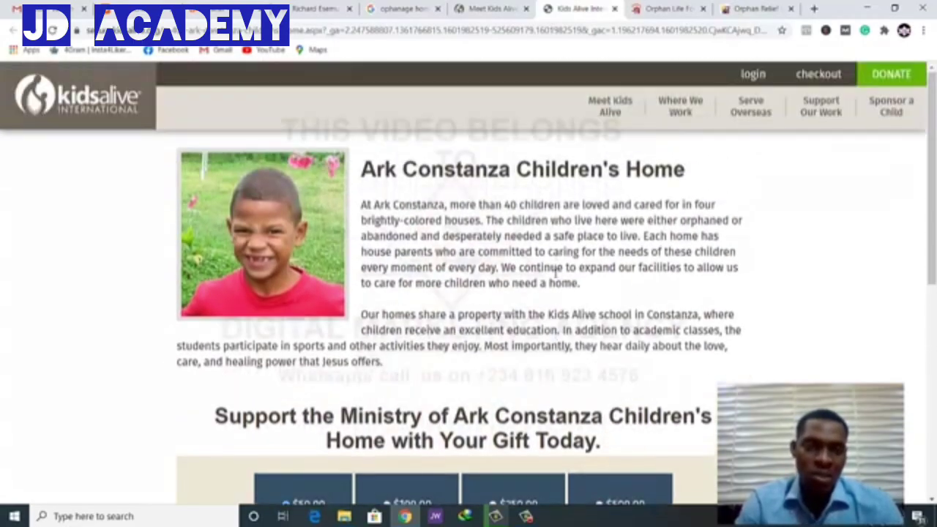
Examine the Orphan Life Foundation homepage, from the donation banner to the section about orphan children's welfare
left_click(662, 9)
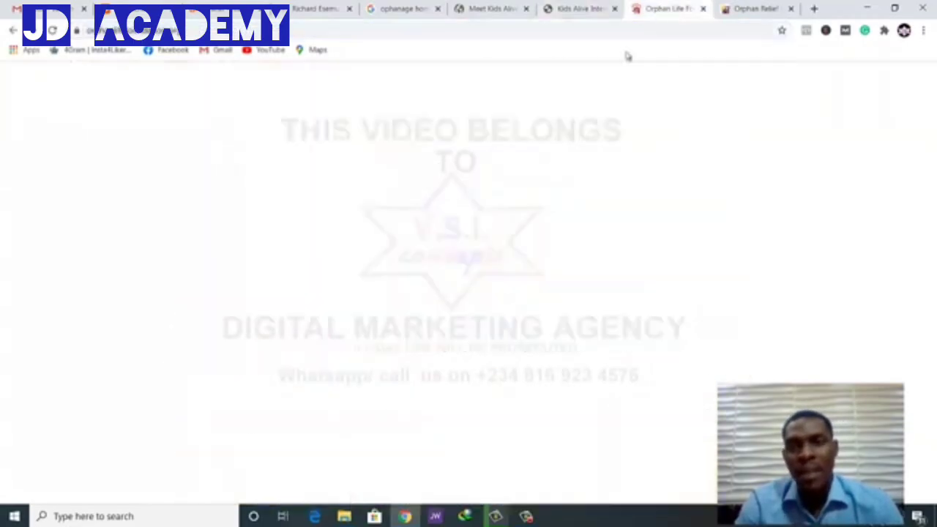
scroll(444, 296, "up", 3)
scroll(514, 286, "down", 2)
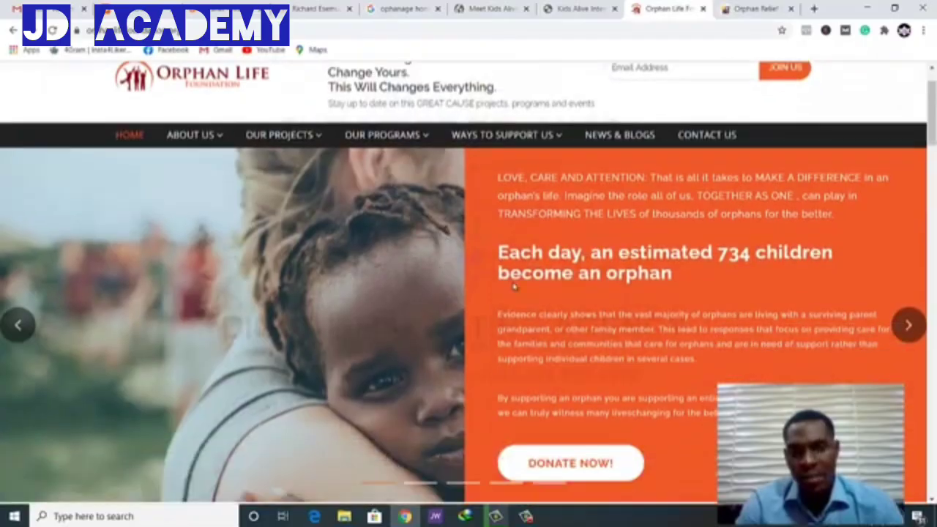
scroll(691, 211, "down", 1)
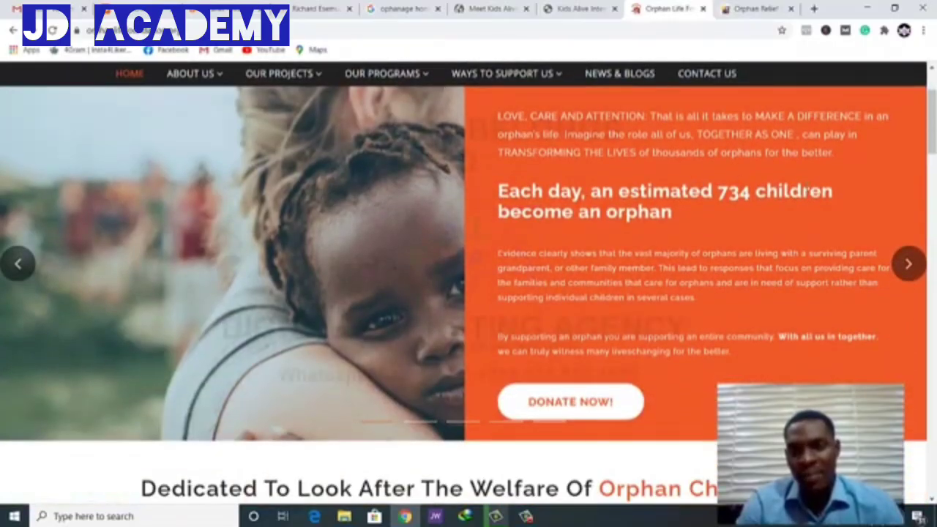
scroll(539, 272, "down", 2)
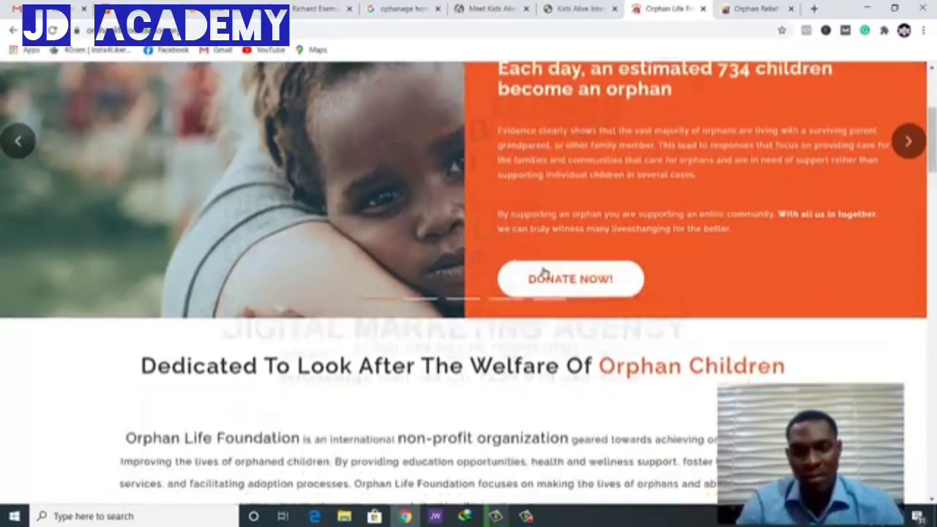
scroll(357, 384, "down", 2)
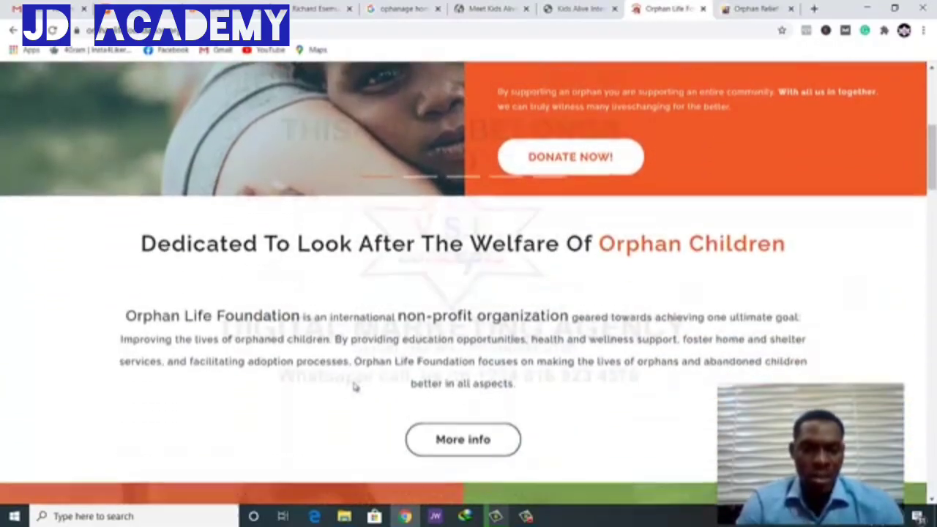
Review the Orphan's Hope homepage and highlight the introductory paragraph under Orphan Relief
left_click(754, 8)
mouse_move(607, 210)
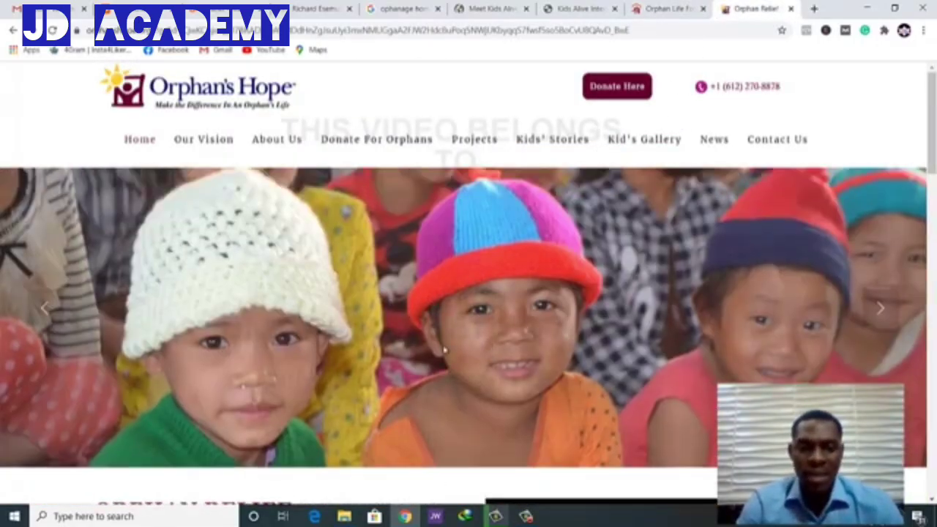
scroll(392, 333, "down", 3)
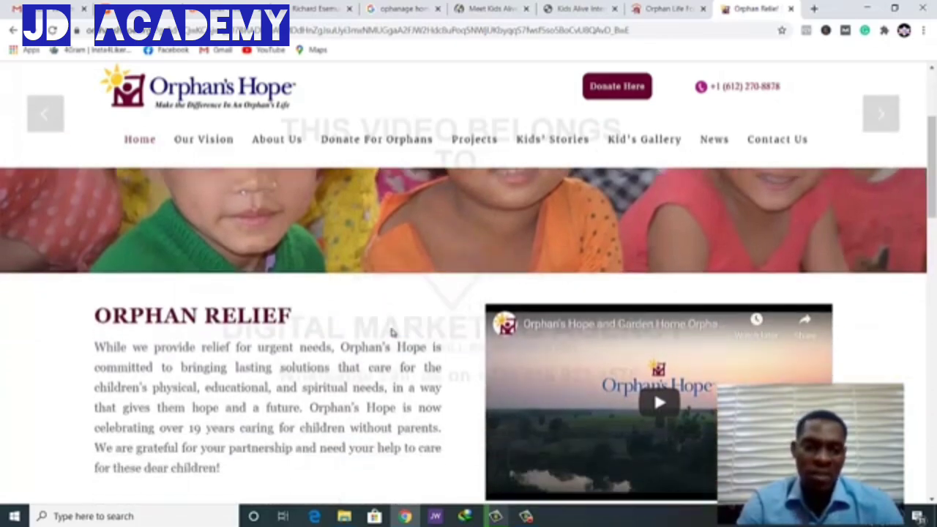
scroll(188, 289, "down", 1)
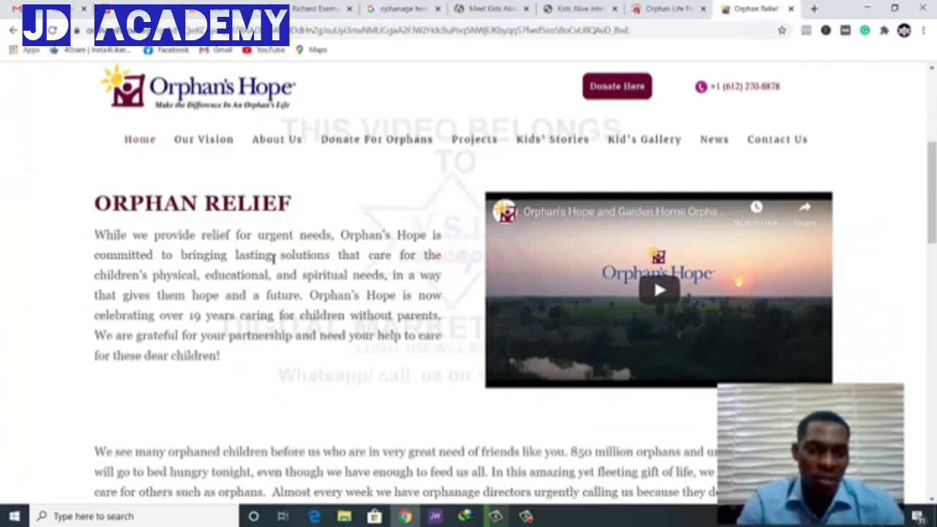
scroll(402, 276, "up", 3)
scroll(403, 289, "down", 2)
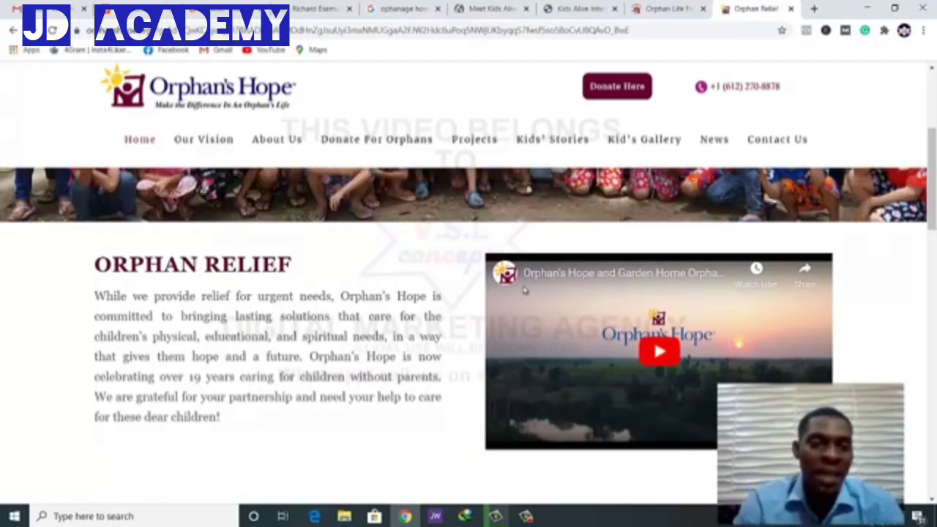
scroll(249, 300, "down", 1)
scroll(188, 346, "up", 1)
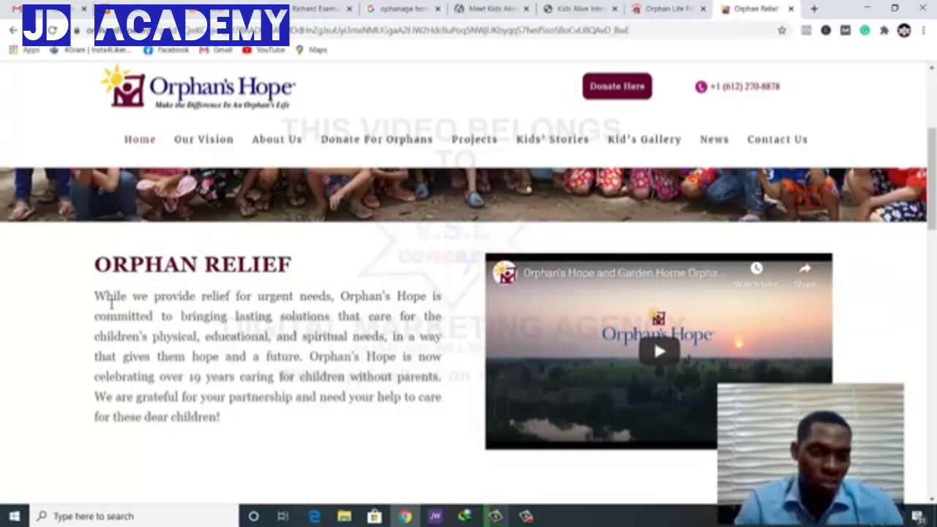
left_click_drag(95, 294, 234, 443)
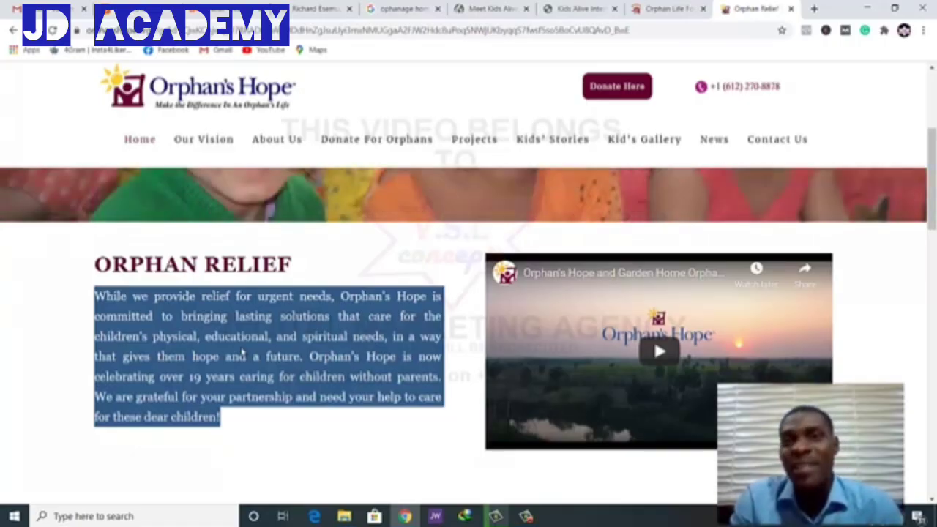
Switch to the site's WordPress dashboard and look over its admin options, including Cause and Posts
key("ctrl+1")
scroll(337, 229, "down", 10)
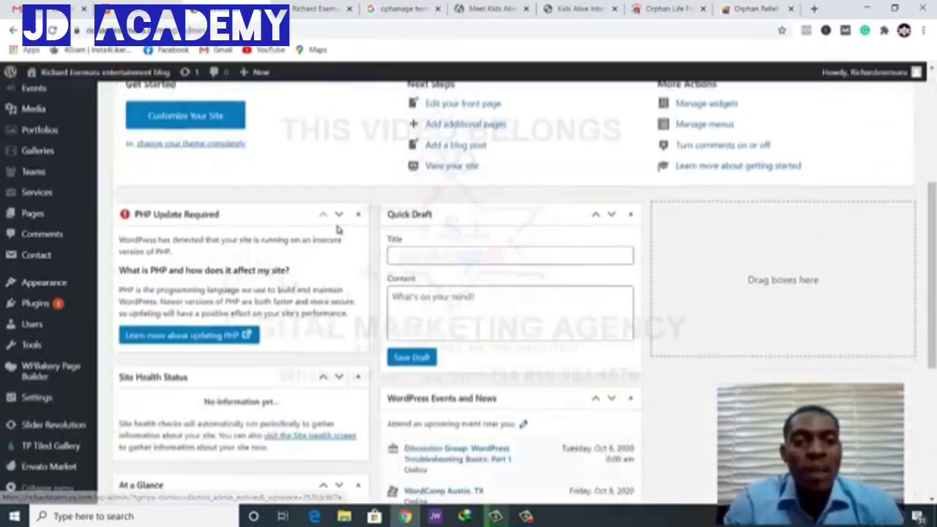
scroll(337, 230, "up", 10)
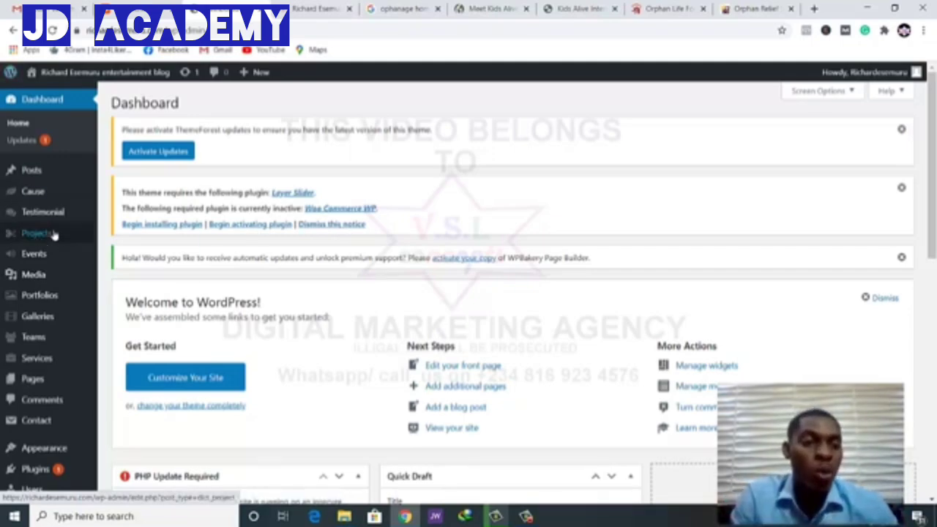
scroll(36, 287, "down", 2)
scroll(37, 287, "up", 2)
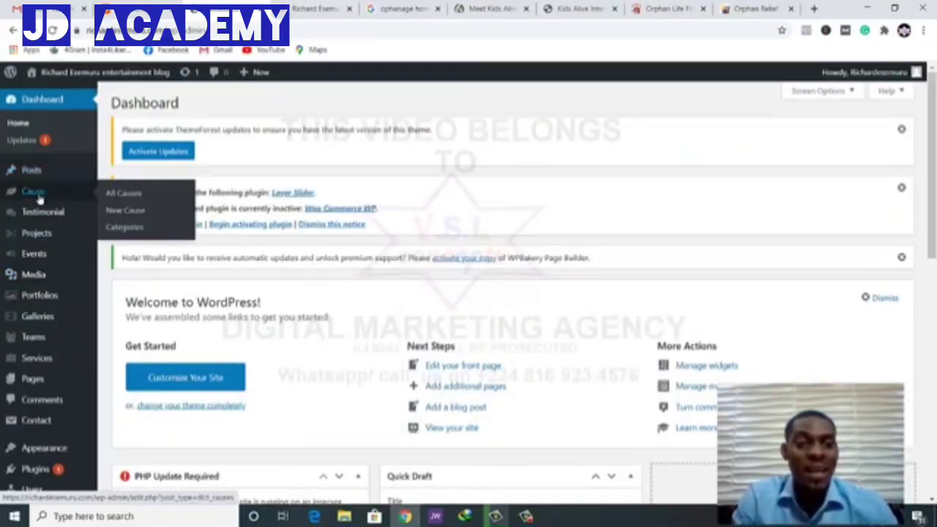
mouse_move(48, 173)
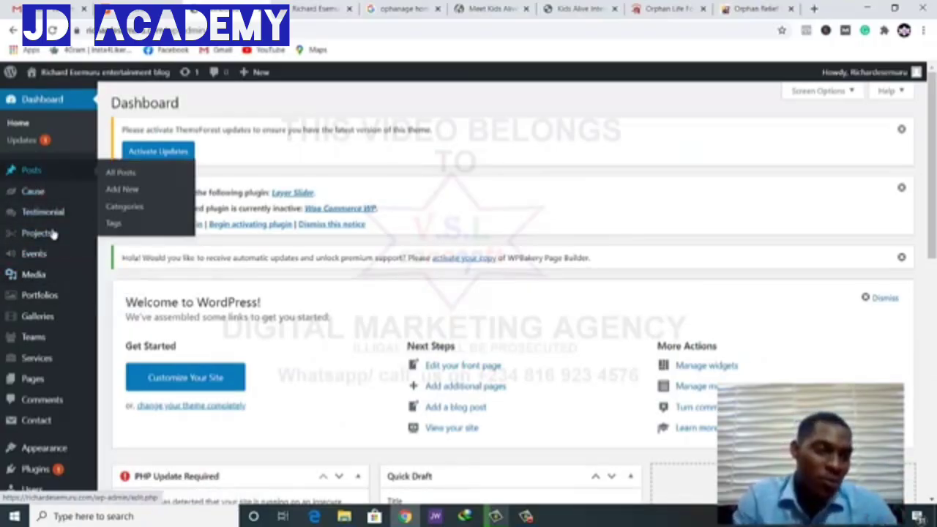
Open the list of all the site's pages and look over its first entries
mouse_move(48, 380)
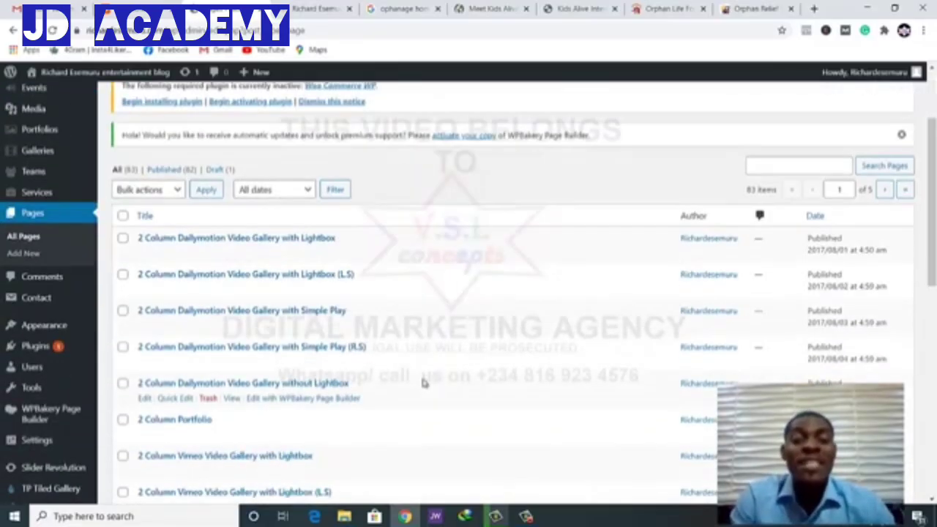
scroll(417, 379, "down", 3)
scroll(411, 377, "down", 4)
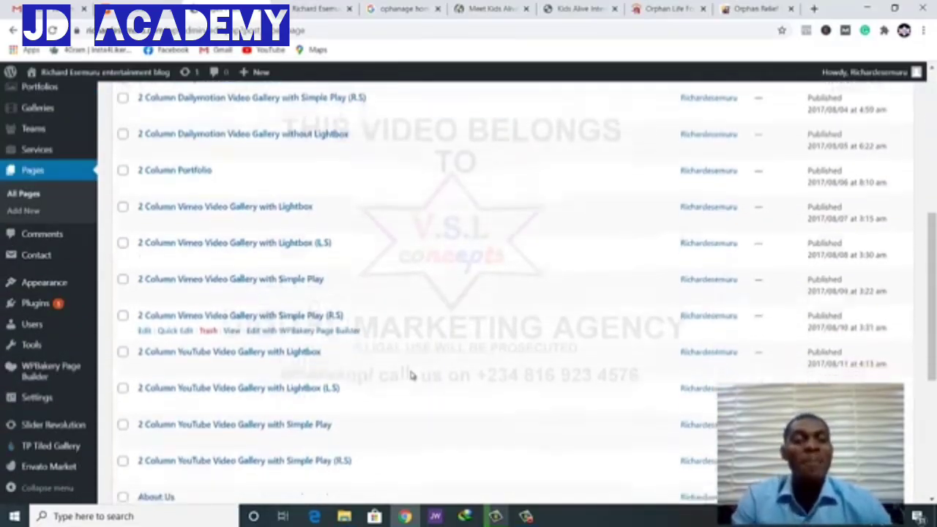
scroll(412, 377, "up", 3)
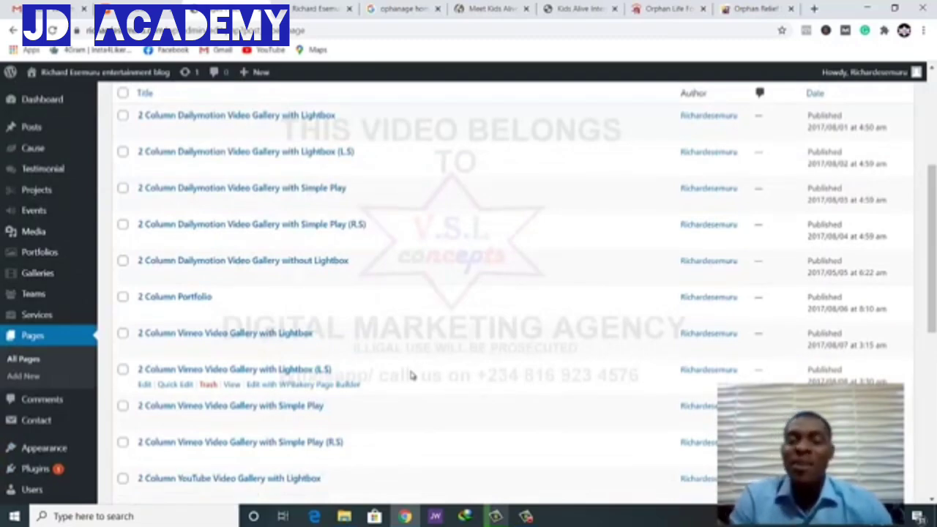
scroll(411, 375, "down", 3)
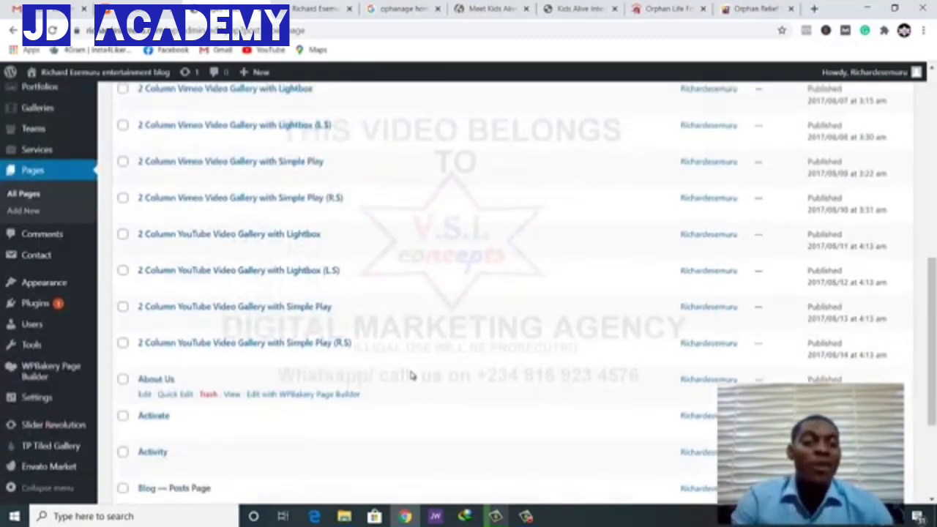
scroll(411, 375, "up", 5)
Check the live homepage with its Caring for Orphans banner for reference
left_click(310, 6)
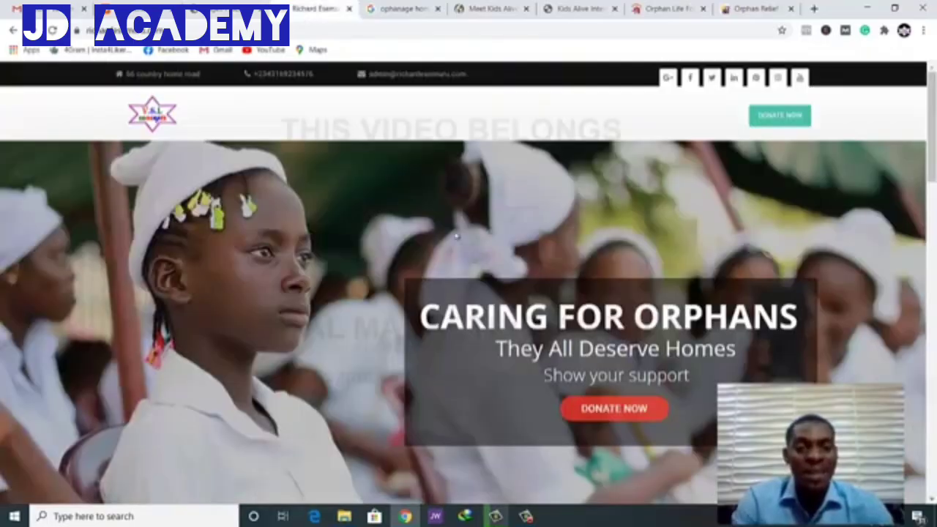
scroll(456, 235, "down", 3)
scroll(416, 293, "up", 3)
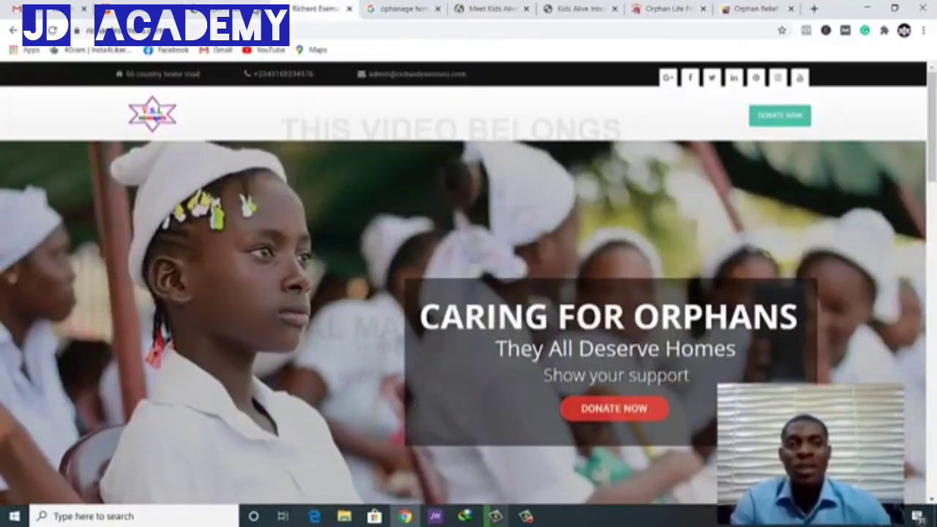
Return to the WordPress pages list and go through it to its third page to find the front page entry
left_click(227, 7)
scroll(300, 150, "down", 3)
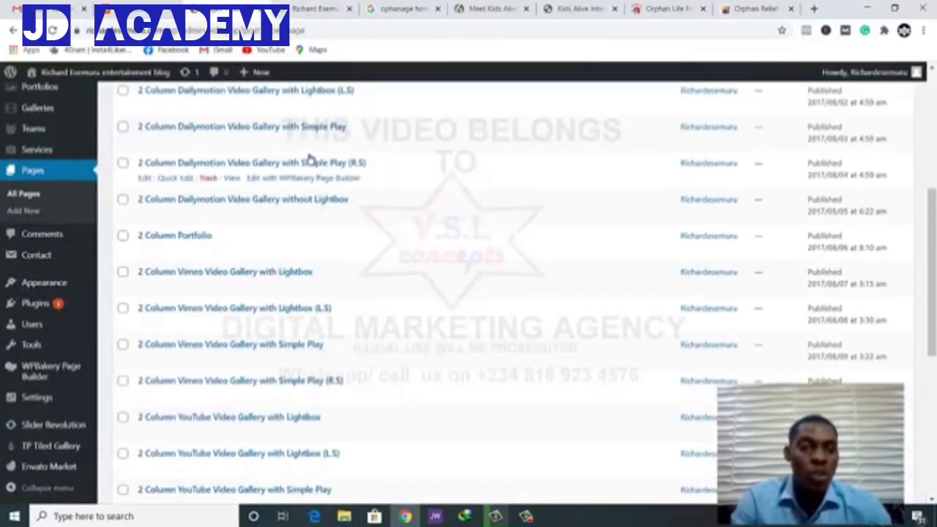
scroll(322, 234, "down", 5)
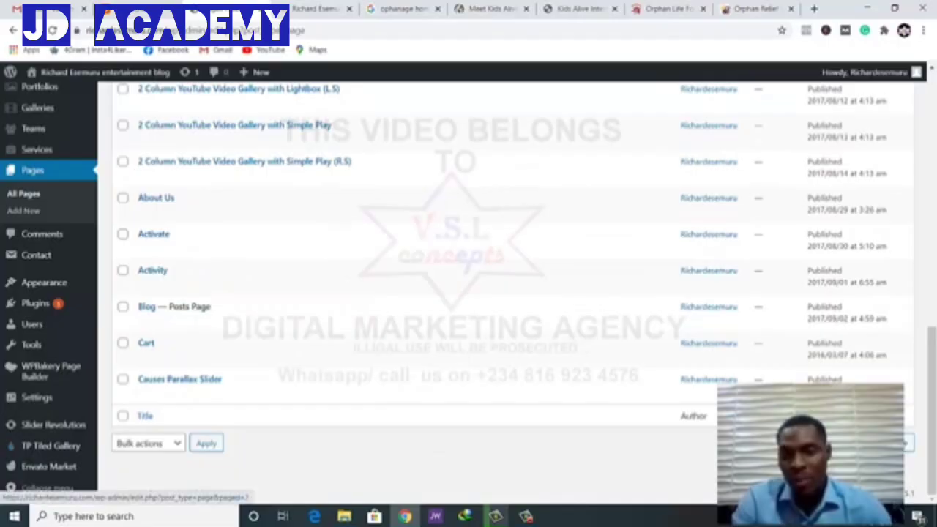
left_click(884, 443)
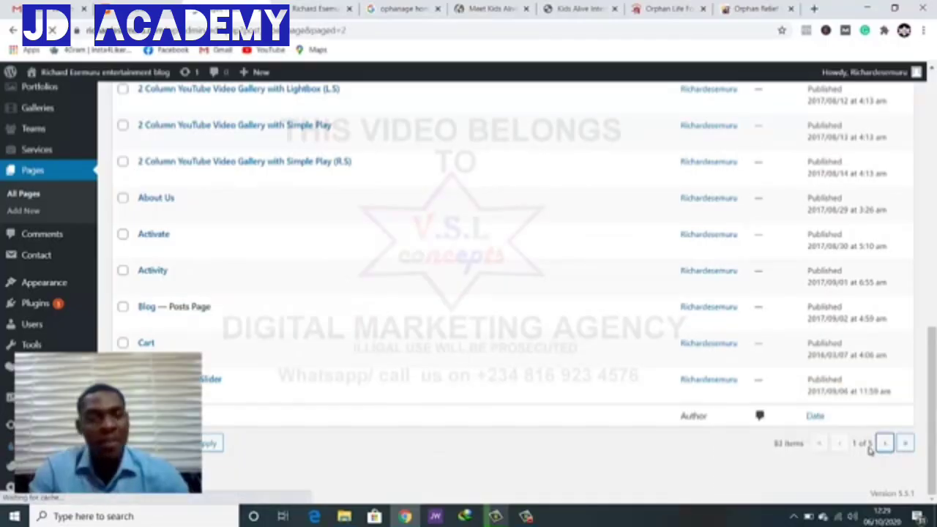
scroll(845, 440, "down", 5)
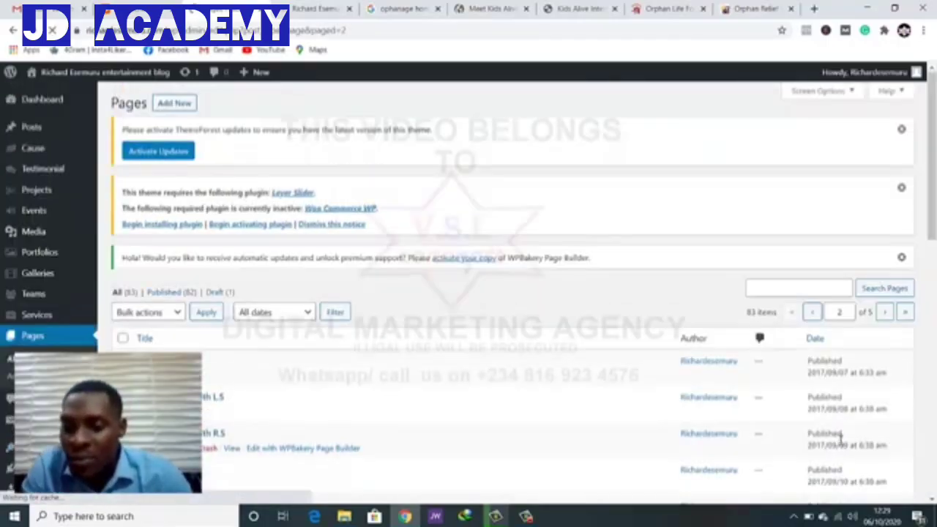
scroll(412, 348, "down", 6)
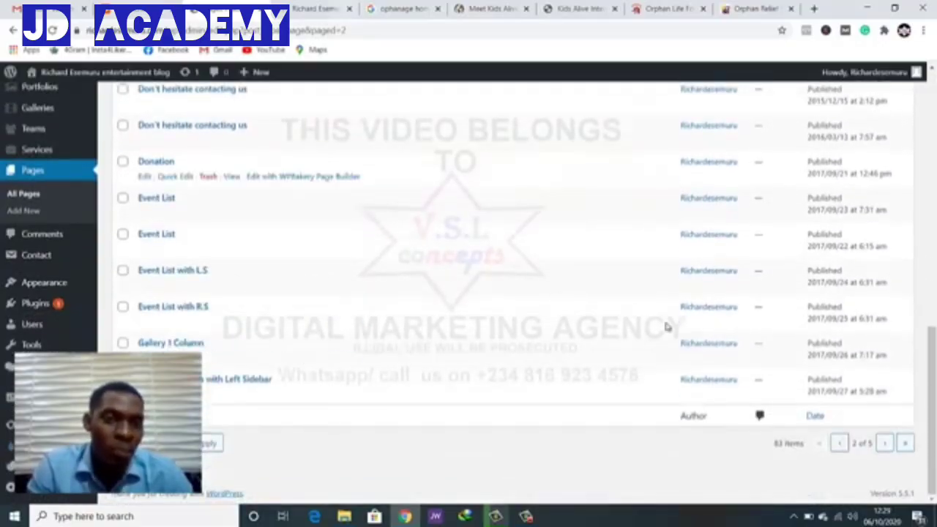
left_click(883, 444)
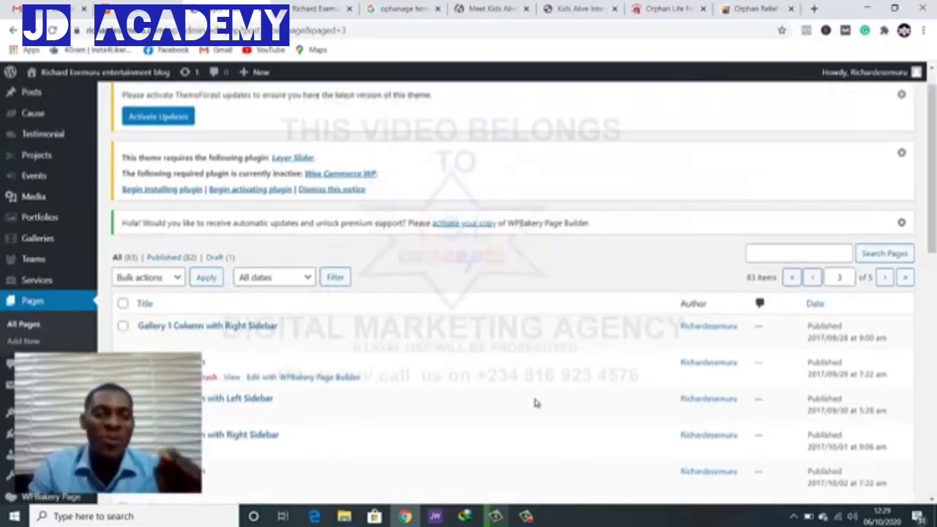
scroll(534, 402, "down", 6)
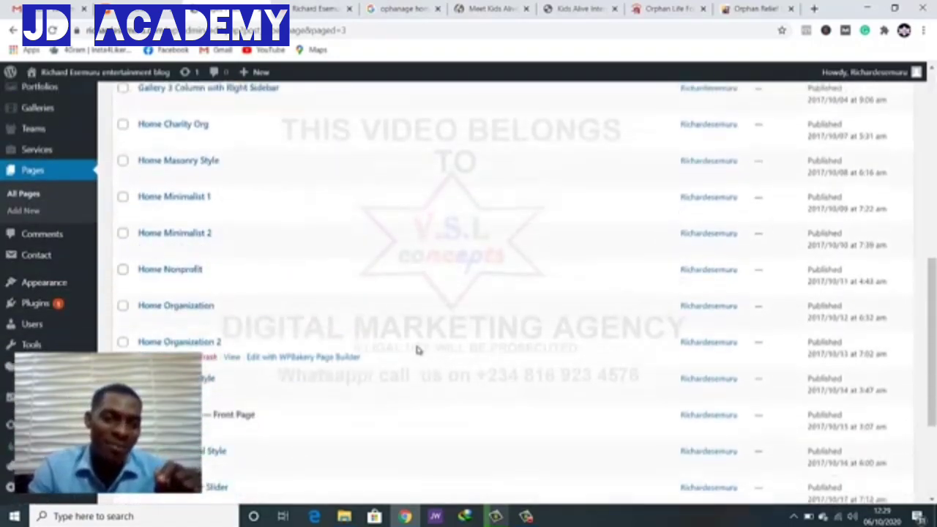
scroll(274, 272, "down", 3)
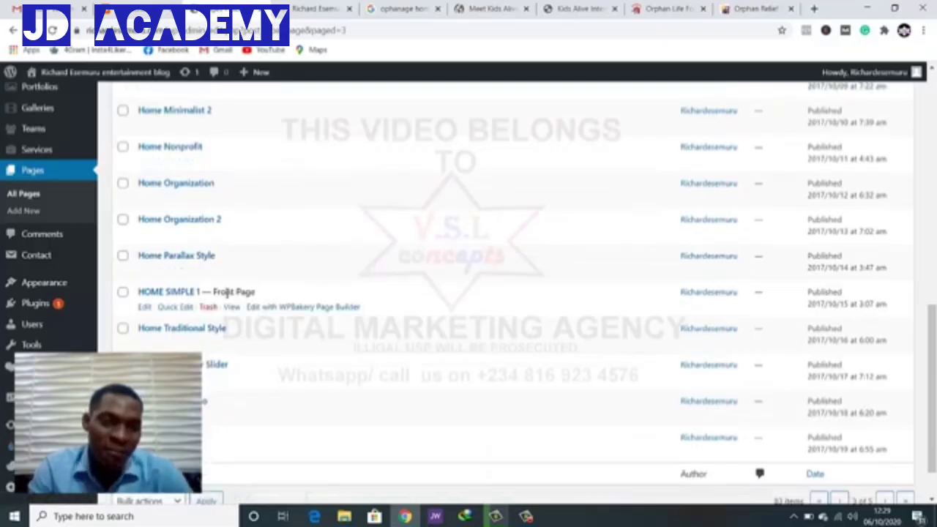
Point out the Front Page label on HOME SIMPLE 1 and open that page for editing
left_click_drag(220, 291, 244, 292)
left_click(244, 292)
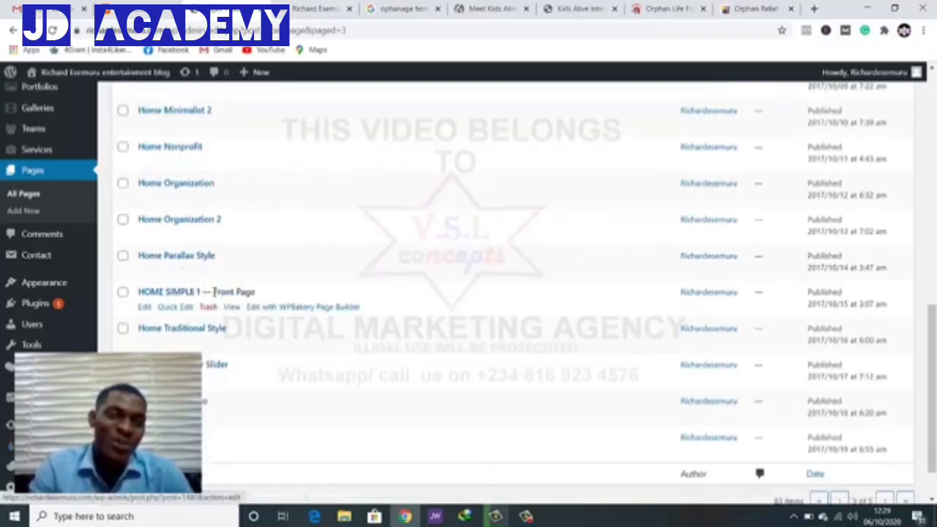
left_click_drag(220, 292, 244, 292)
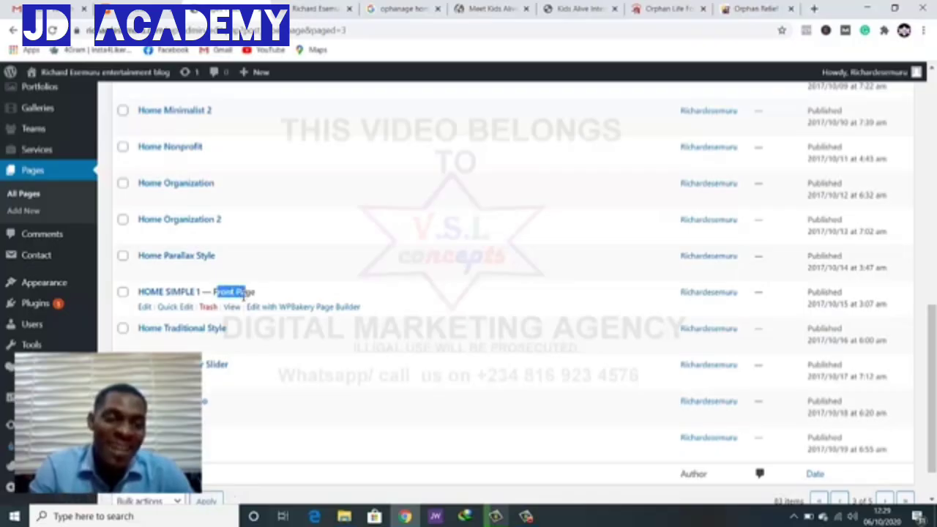
left_click(235, 292)
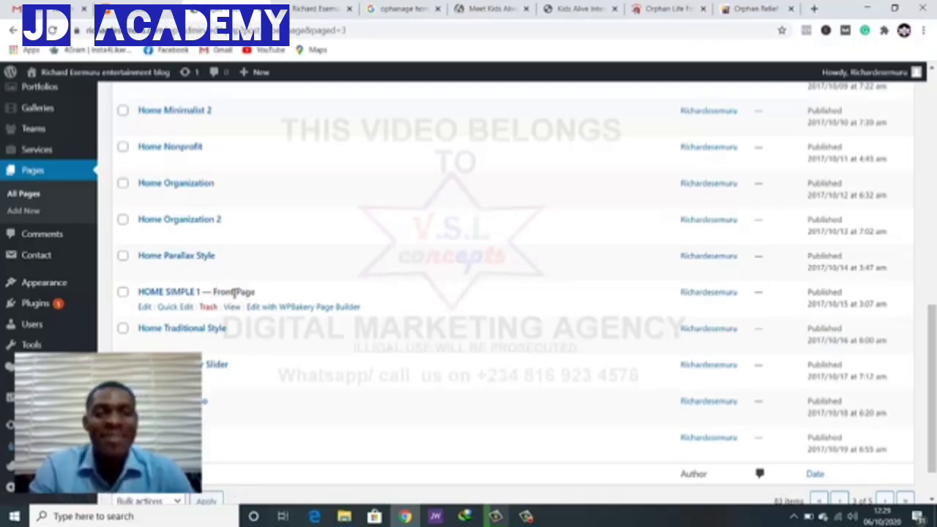
left_click(147, 293)
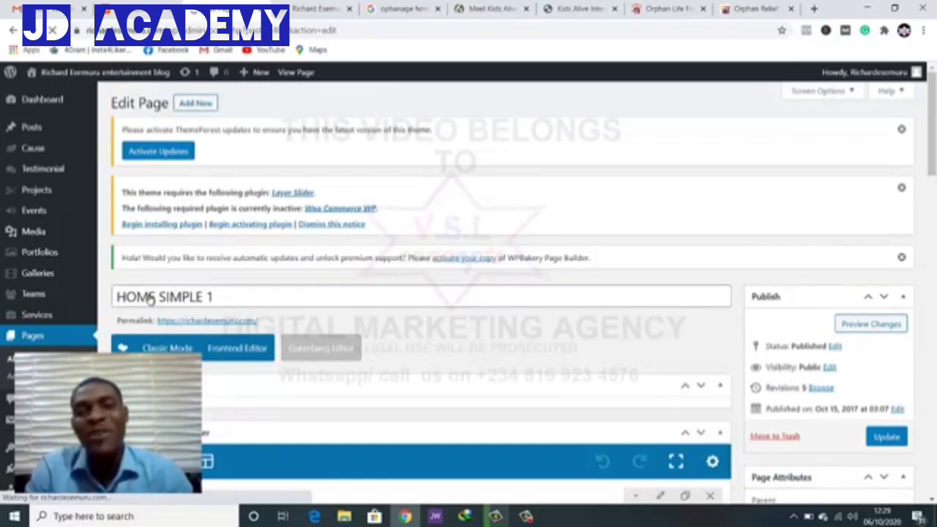
Examine the WPBakery Page Builder layout of HOME SIMPLE 1, from the Revolution Slider row to Recent News and Welfare Projects
scroll(246, 368, "down", 3)
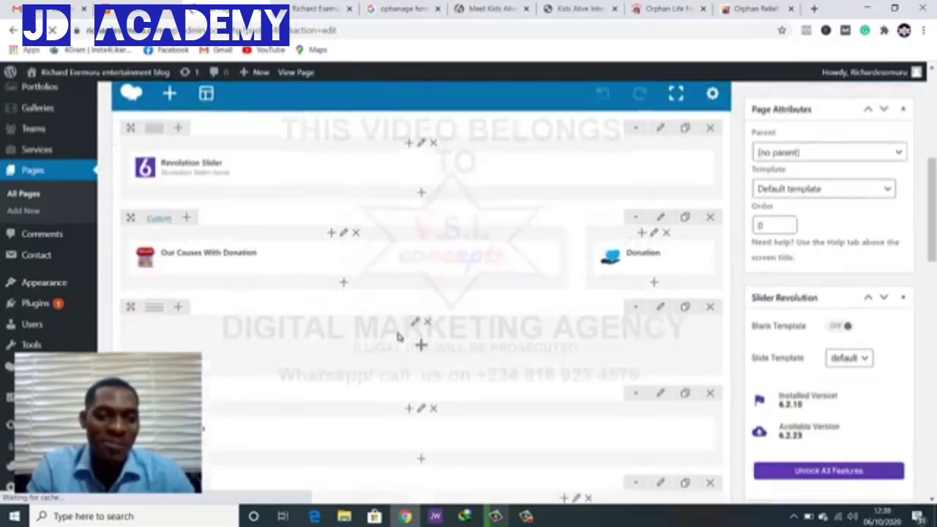
scroll(285, 228, "up", 2)
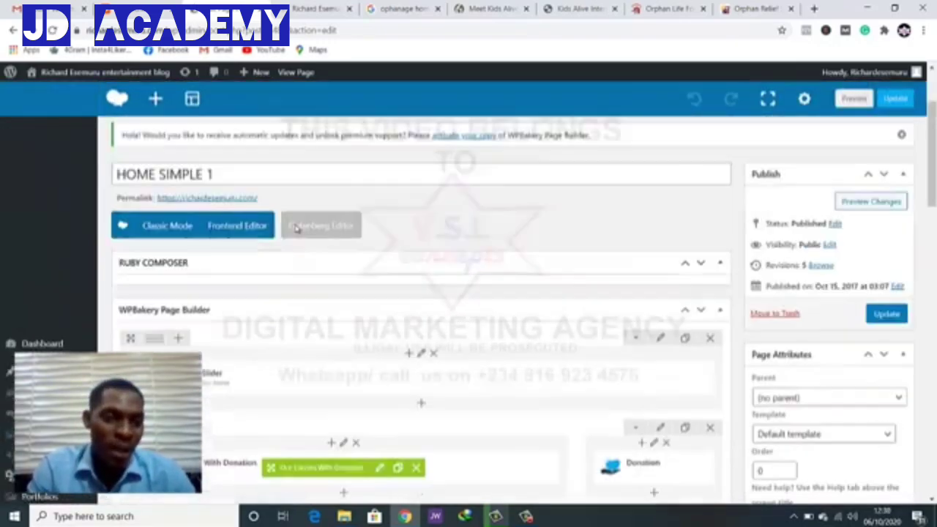
scroll(317, 240, "down", 2)
scroll(315, 211, "up", 1)
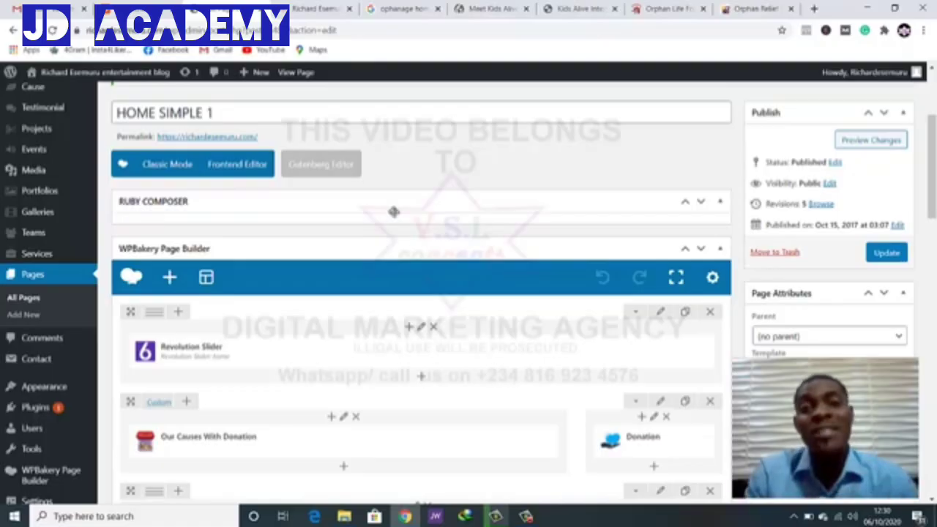
scroll(395, 234, "down", 2)
scroll(388, 246, "up", 2)
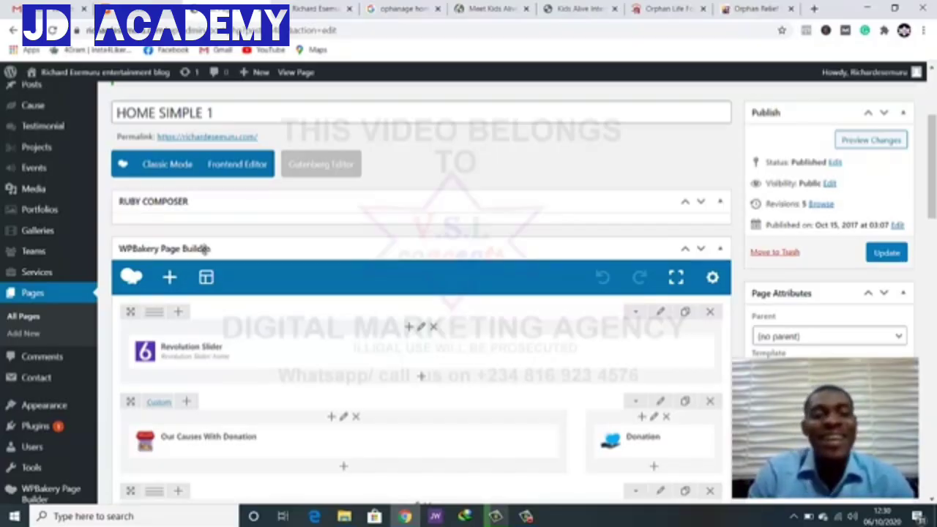
scroll(204, 249, "down", 2)
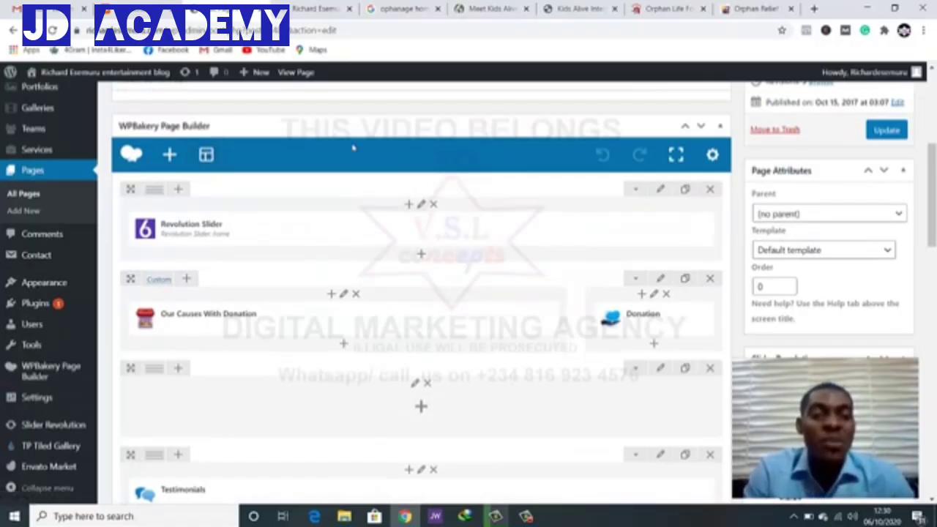
scroll(497, 342, "down", 4)
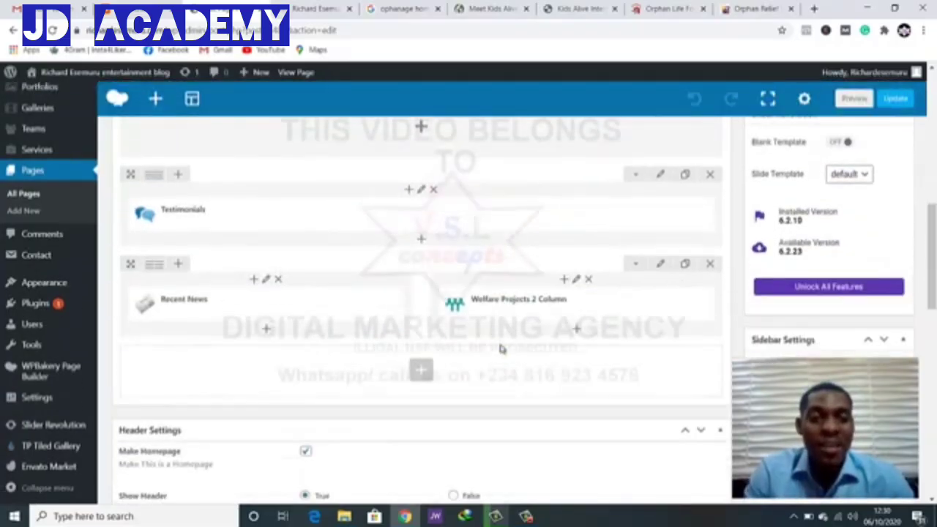
Compare the live homepage, from its banner to the footer, with the HOME SIMPLE 1 page in the editor
left_click(318, 9)
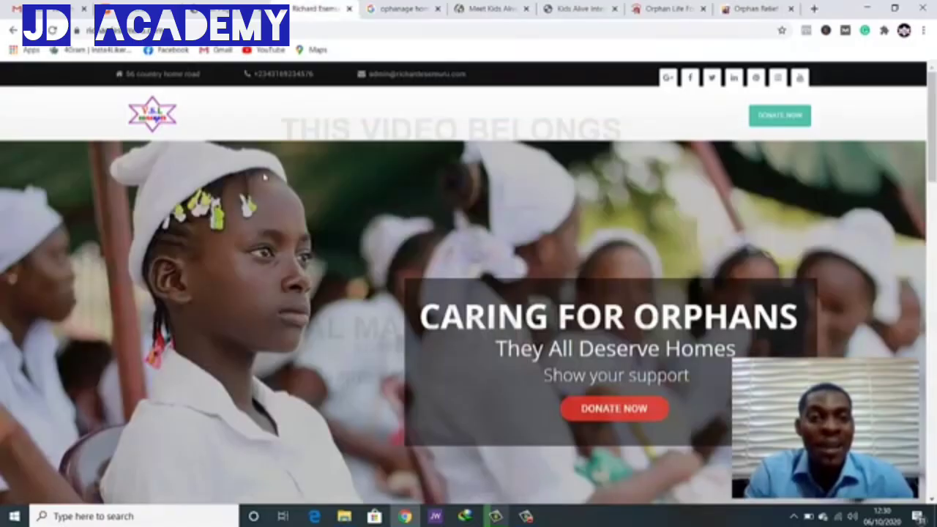
scroll(726, 235, "down", 5)
scroll(727, 234, "up", 5)
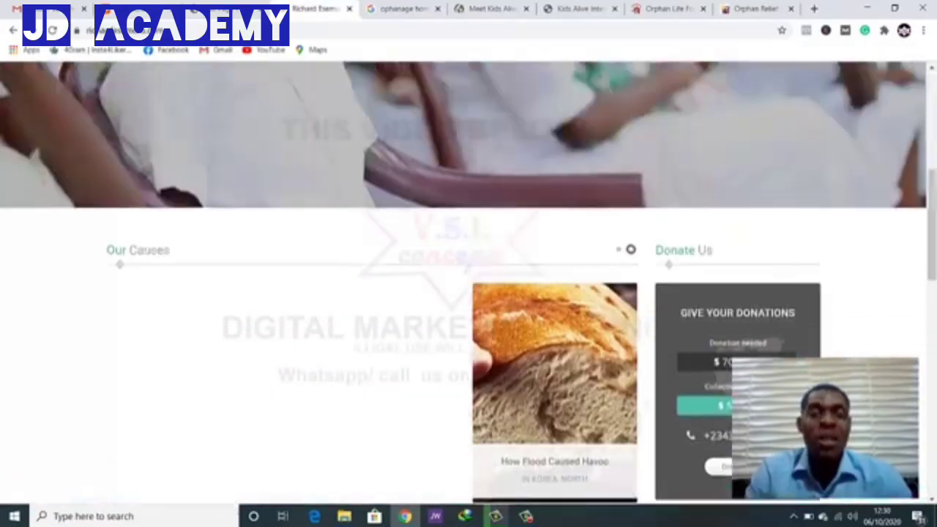
left_click(220, 9)
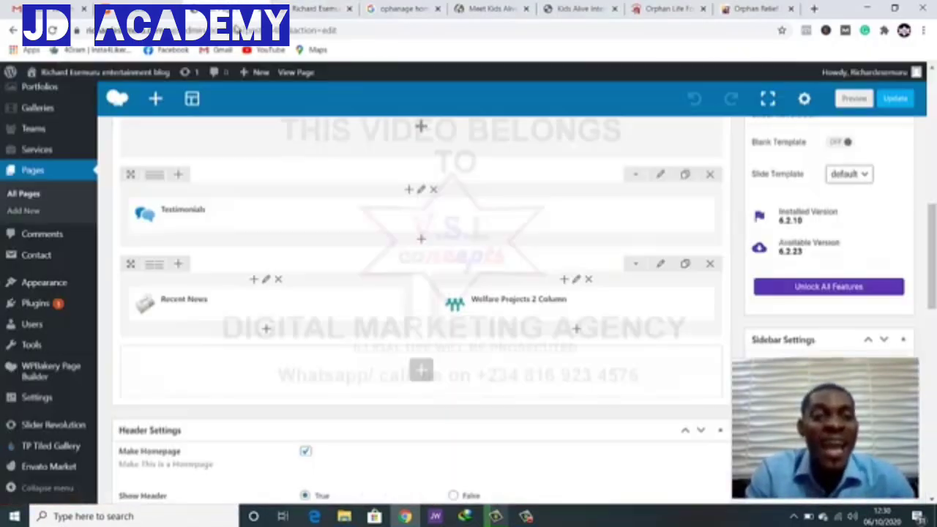
scroll(395, 261, "up", 8)
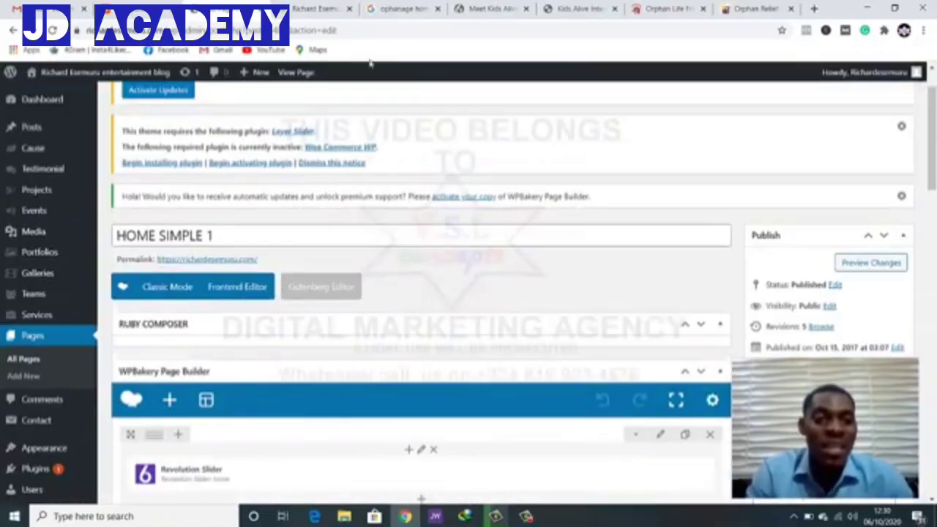
left_click(317, 8)
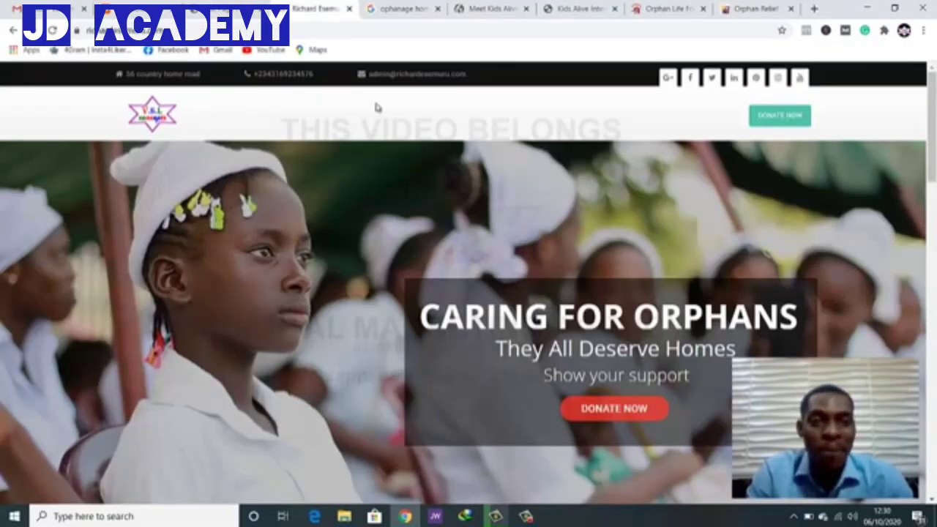
scroll(593, 284, "down", 15)
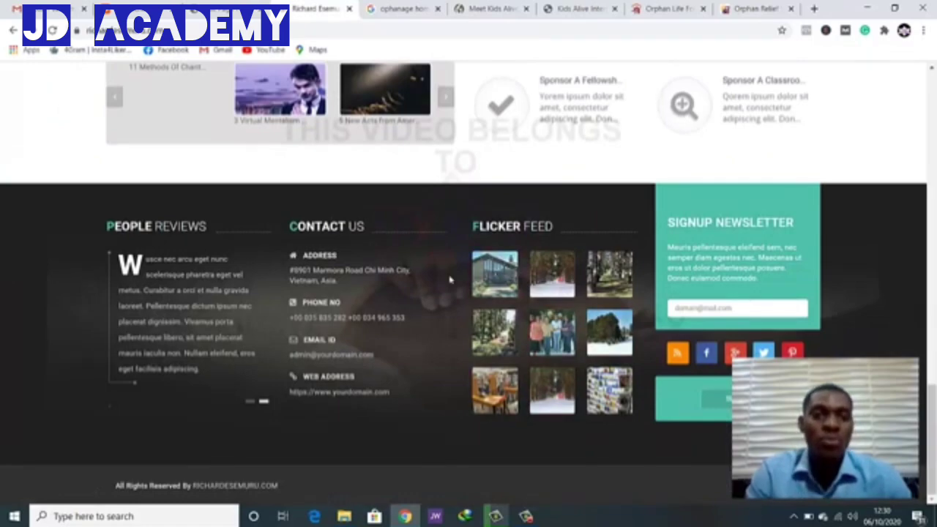
Locate the Revolution Slider element in the page builder and match it to the banner on the live homepage
left_click(225, 9)
scroll(334, 193, "up", 1)
scroll(326, 198, "down", 2)
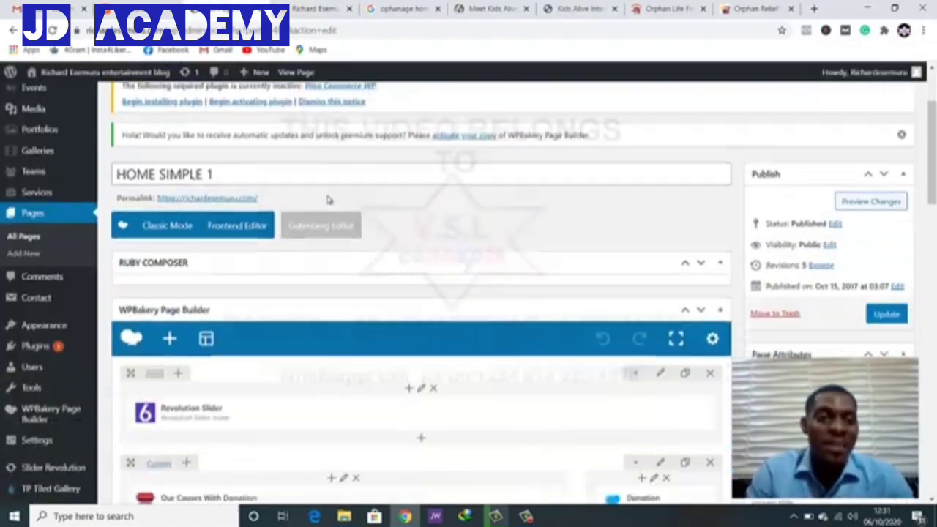
scroll(125, 284, "down", 1)
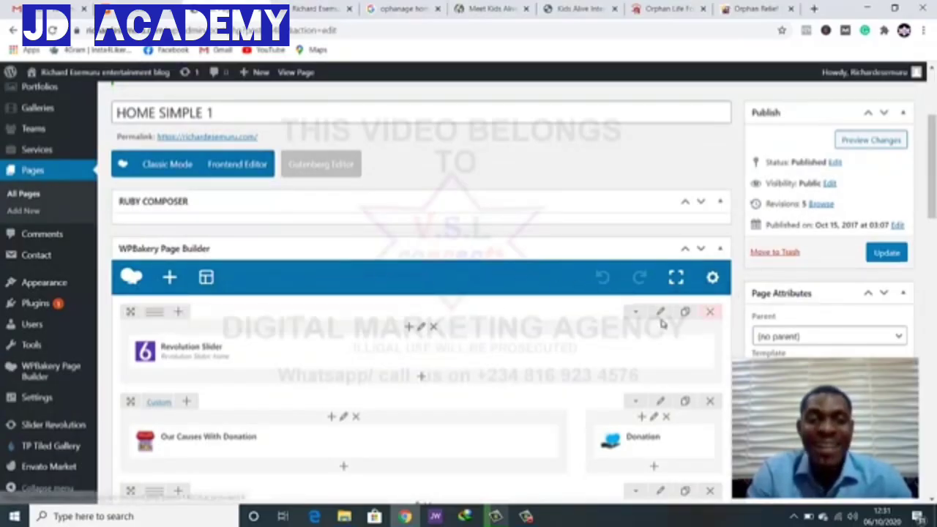
mouse_move(238, 344)
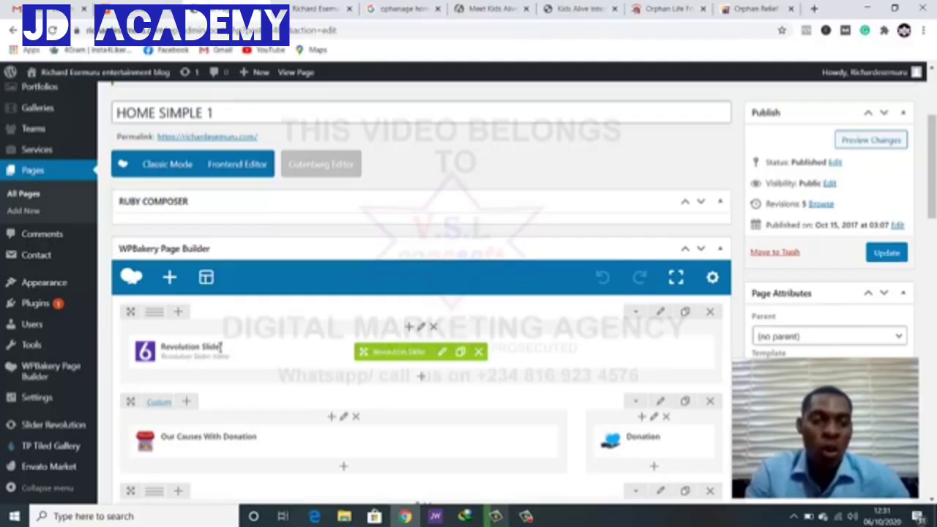
left_click(316, 8)
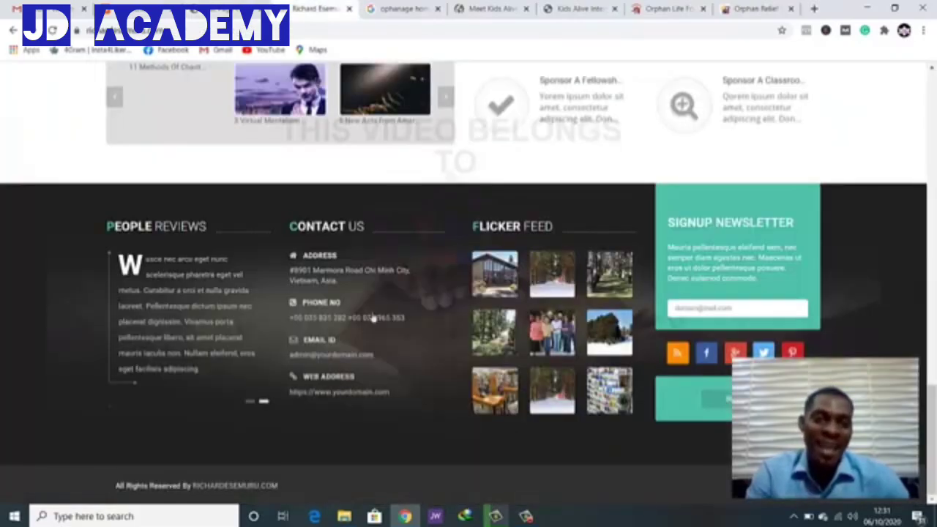
scroll(421, 271, "up", 15)
scroll(423, 273, "up", 3)
scroll(34, 156, "down", 2)
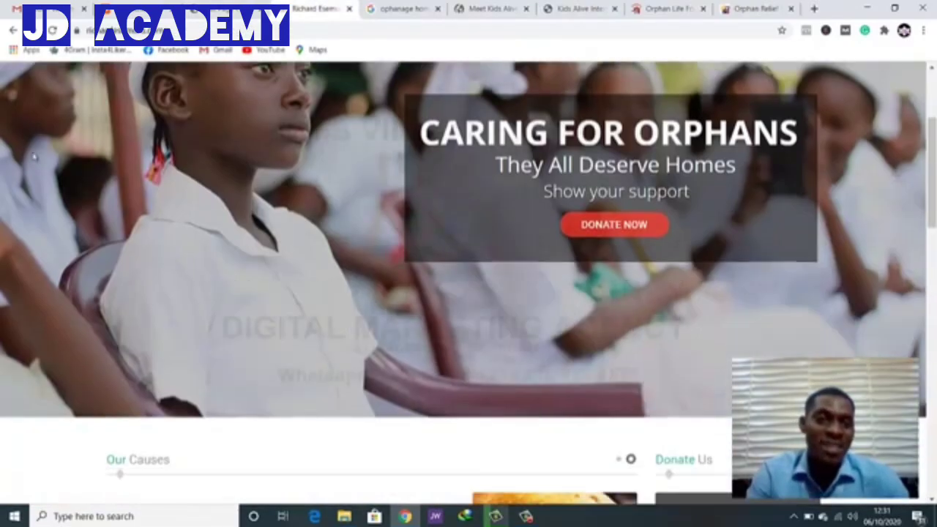
Match the Revolution Slider row in the page builder to the Caring for Orphans banner on the live homepage
left_click(245, 8)
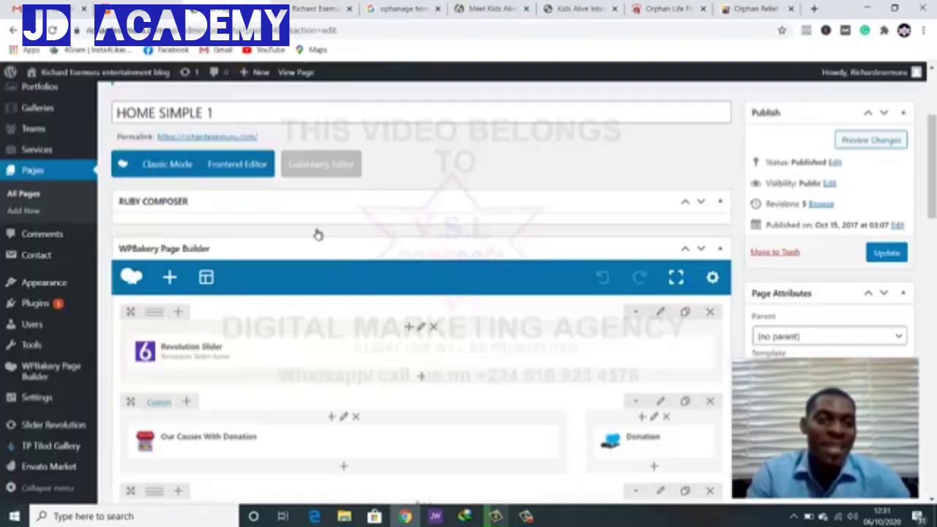
scroll(318, 234, "down", 3)
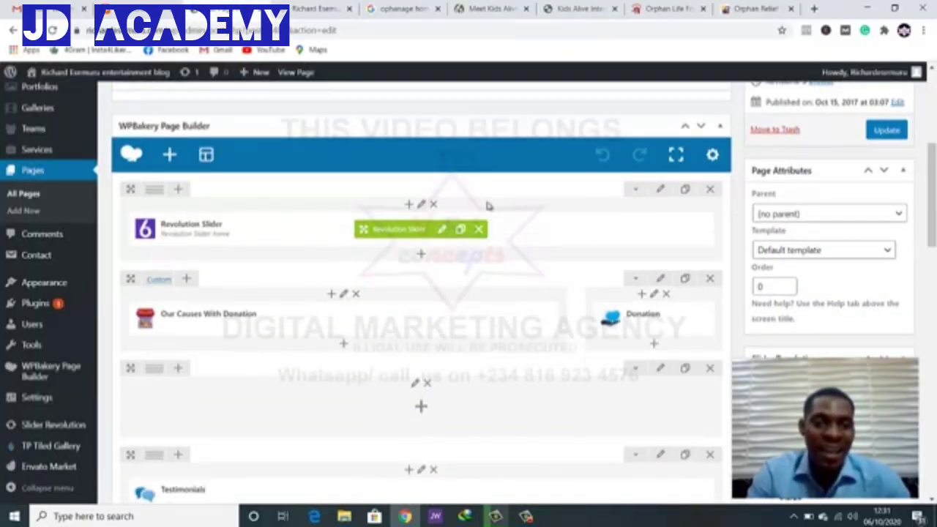
left_click(314, 11)
scroll(425, 245, "down", 3)
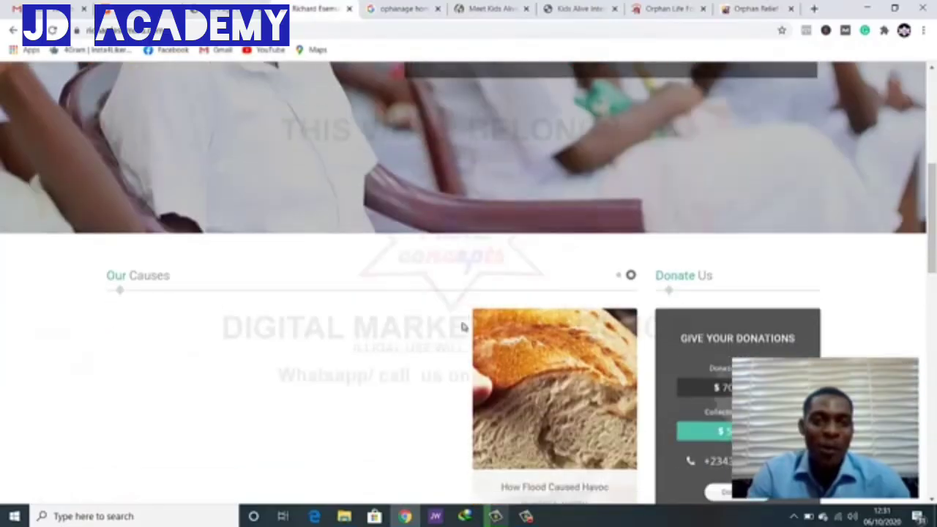
scroll(493, 263, "up", 4)
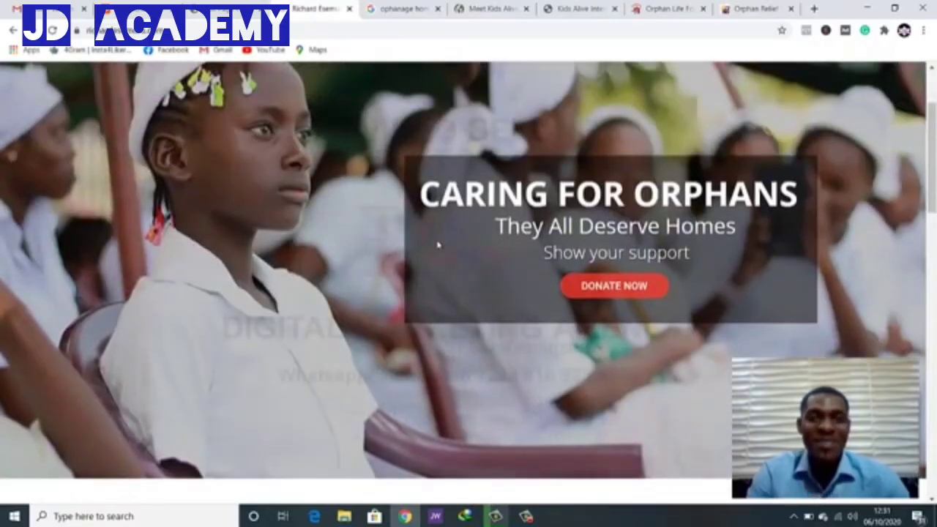
left_click(213, 11)
scroll(327, 215, "down", 4)
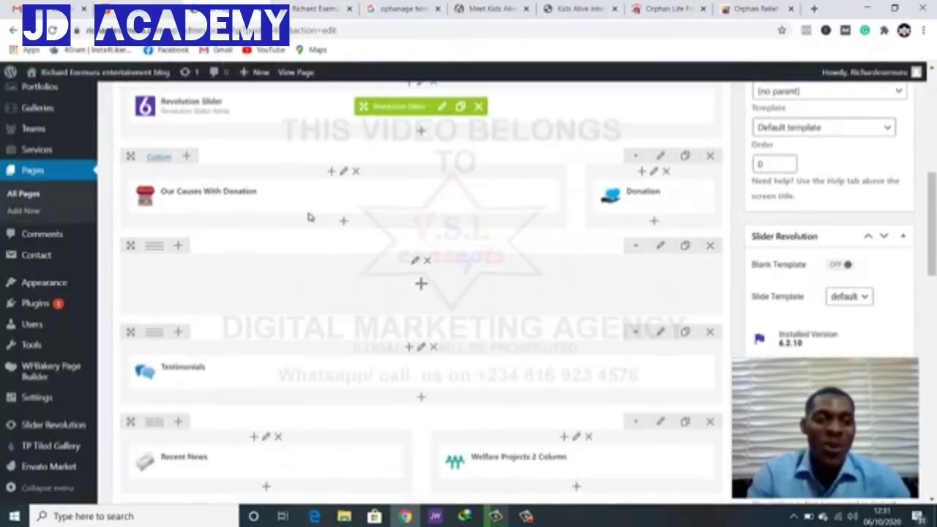
scroll(192, 174, "up", 2)
mouse_move(178, 217)
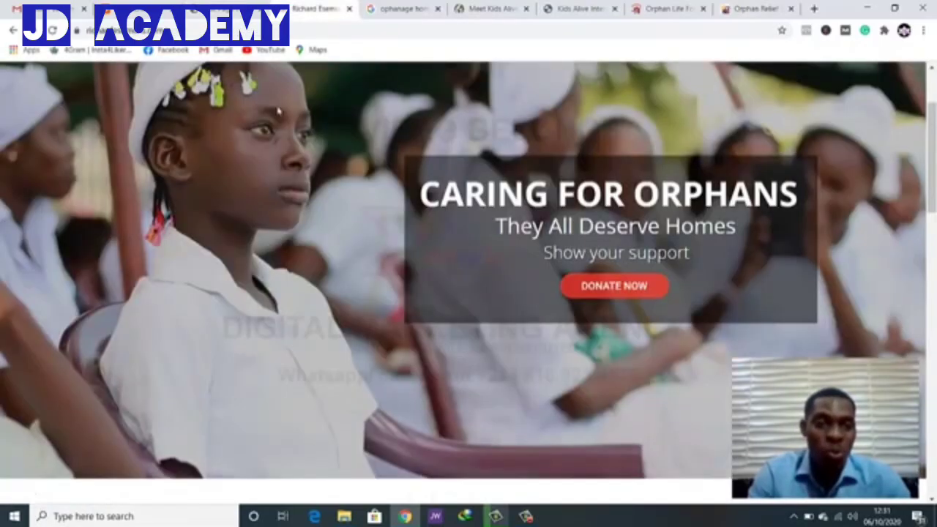
Compare the Our Causes With Donation and Donation elements with the Our Causes and Donate Us sections on the live homepage
scroll(278, 184, "down", 5)
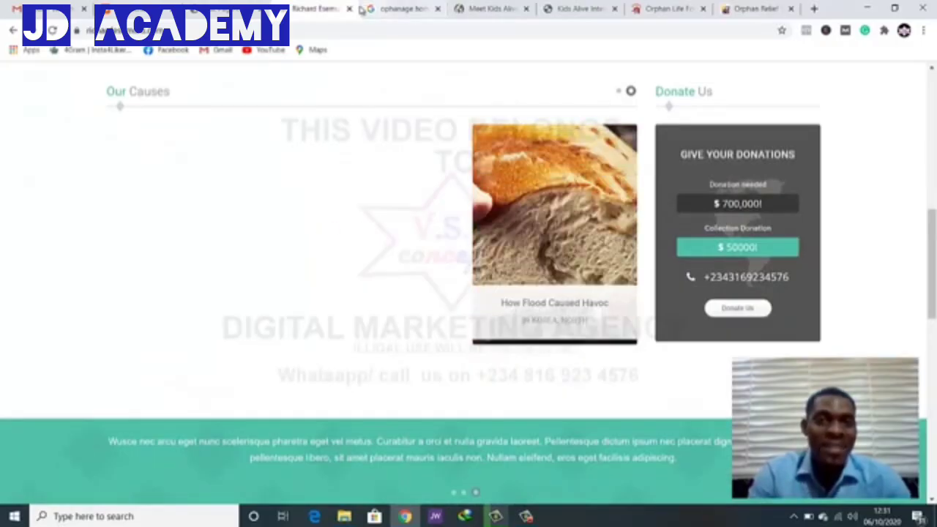
left_click(226, 9)
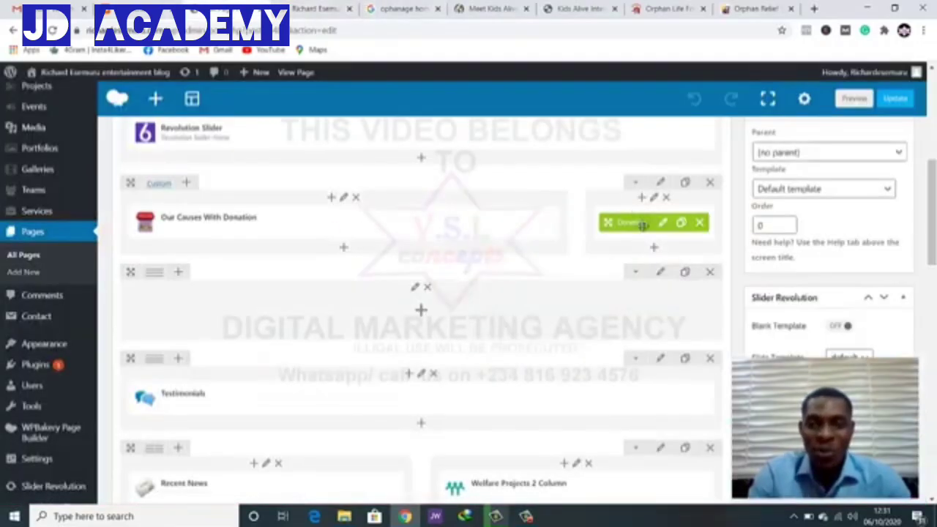
left_click(322, 8)
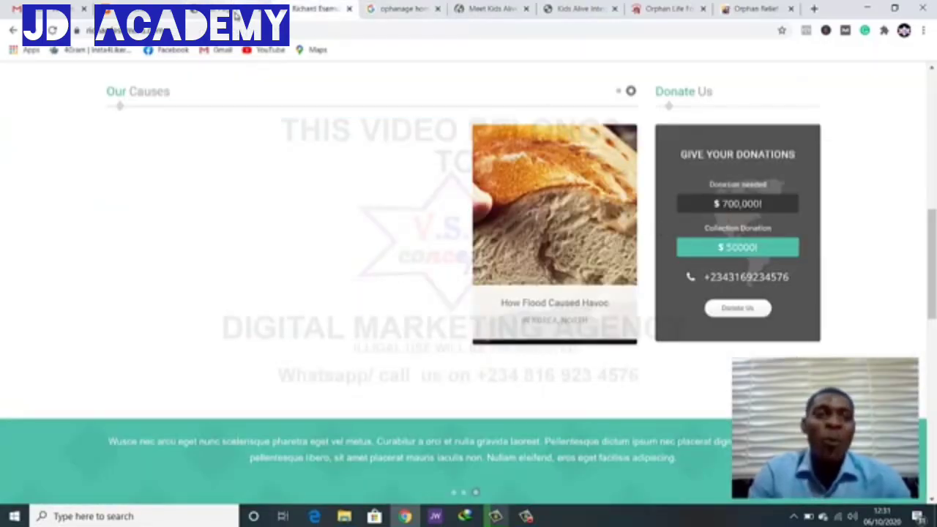
left_click(236, 13)
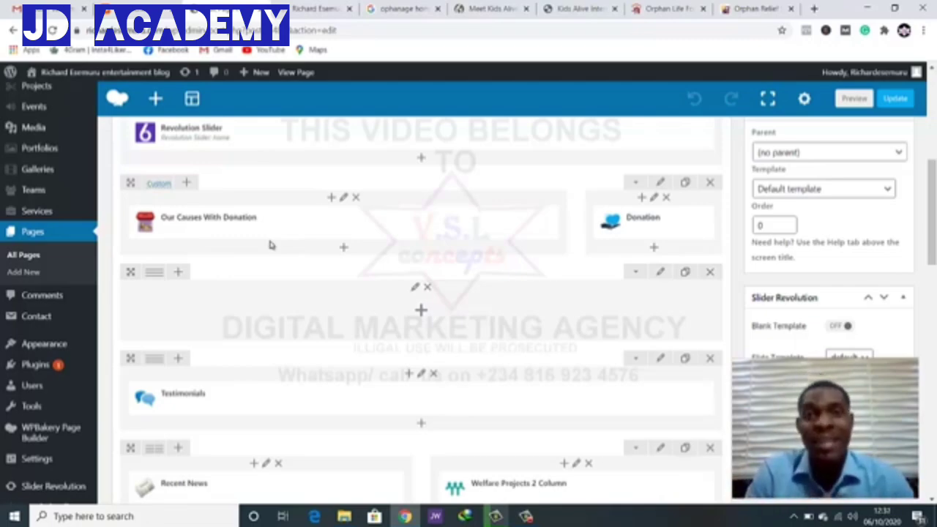
scroll(240, 244, "up", 5)
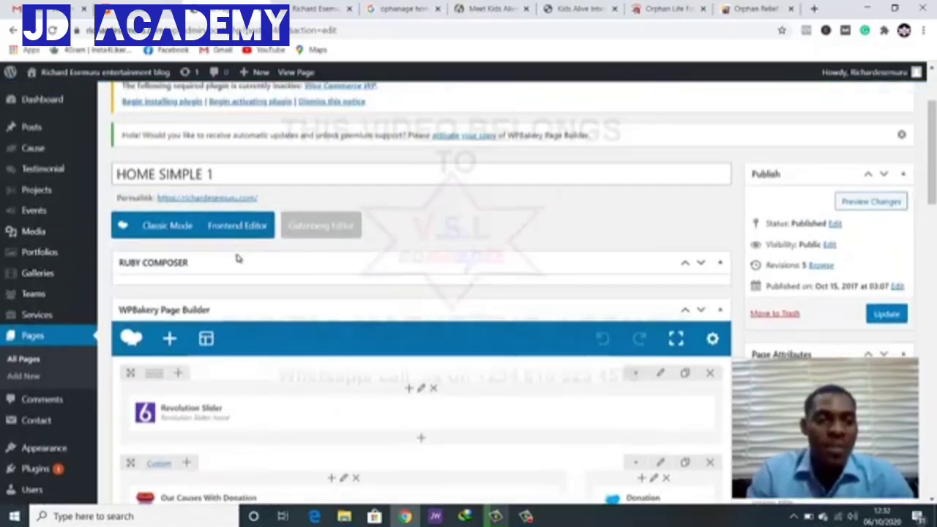
scroll(238, 258, "down", 2)
Review the live homepage's header and banner, and examine the Revolution Slider element's controls in the page builder
left_click(313, 8)
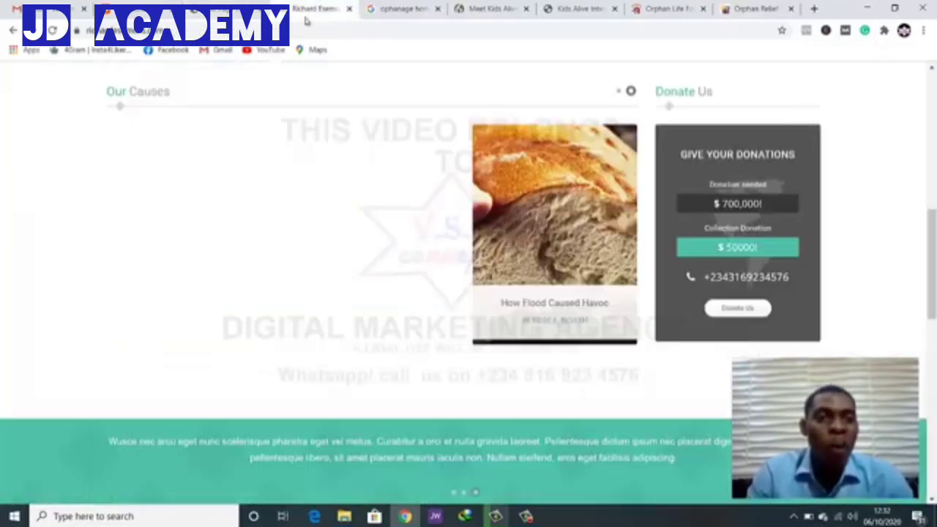
scroll(223, 198, "up", 10)
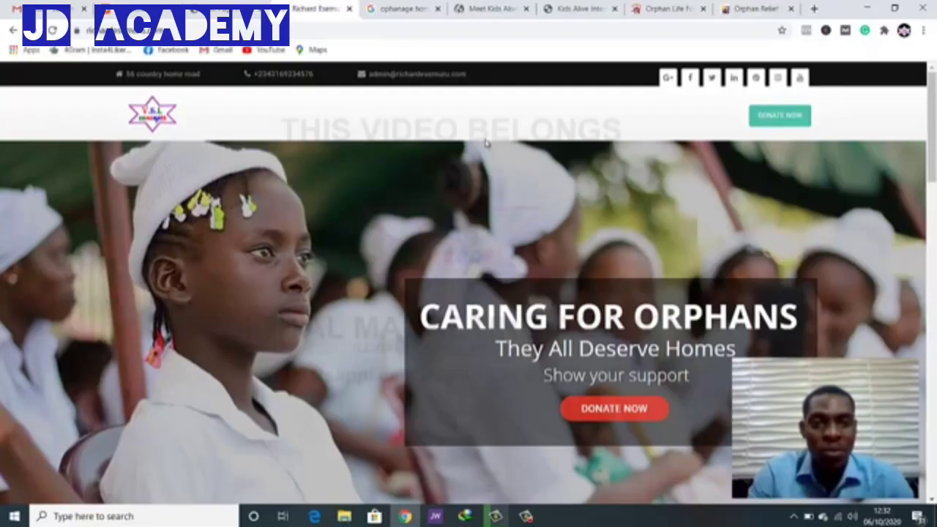
scroll(920, 392, "down", 3)
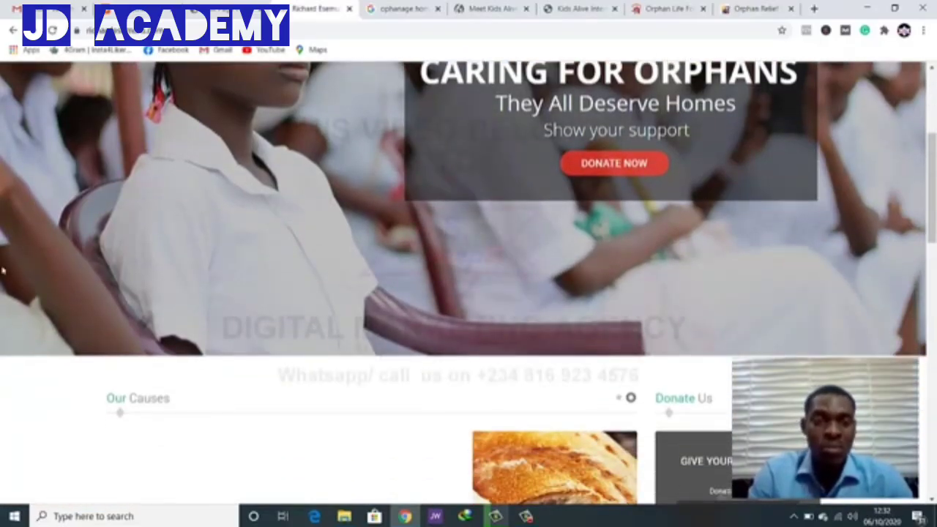
scroll(7, 90, "up", 3)
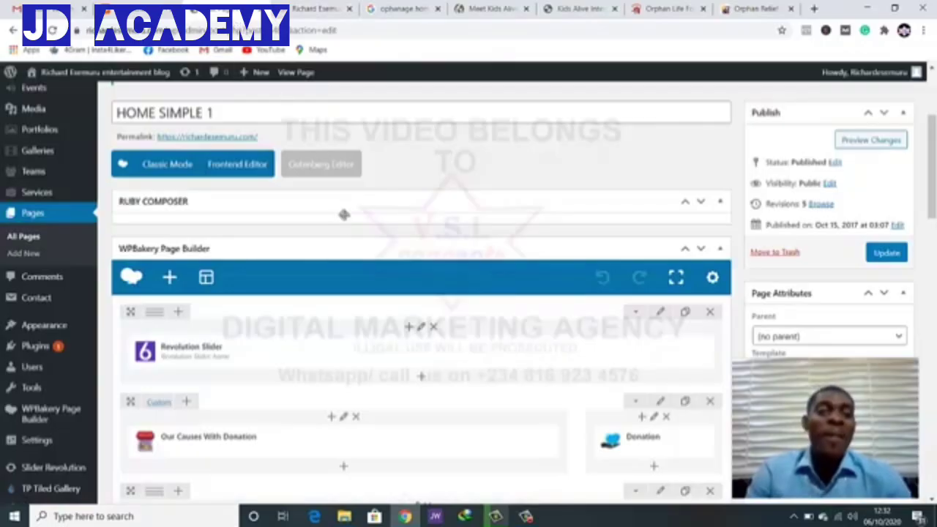
scroll(344, 214, "down", 2)
mouse_move(359, 225)
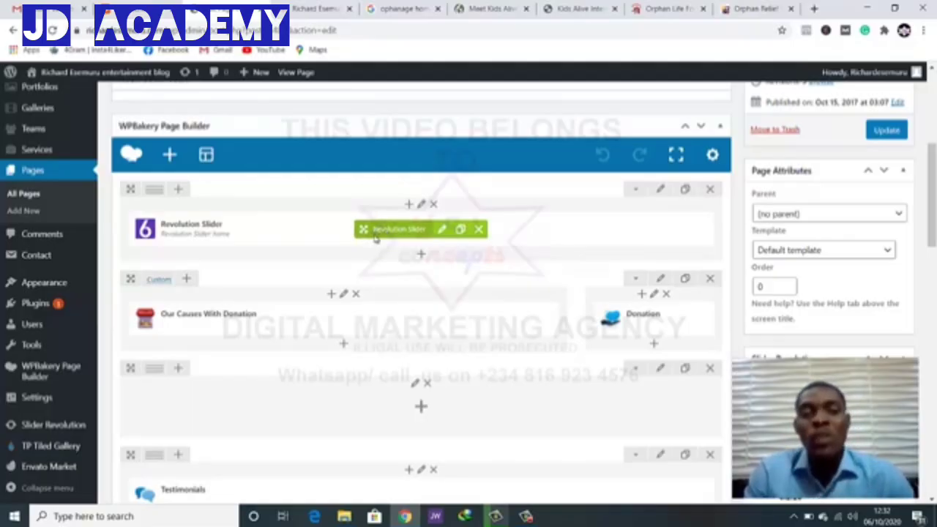
mouse_move(375, 238)
left_mouse_down()
mouse_move(372, 170)
mouse_move(292, 283)
mouse_move(375, 234)
left_mouse_up()
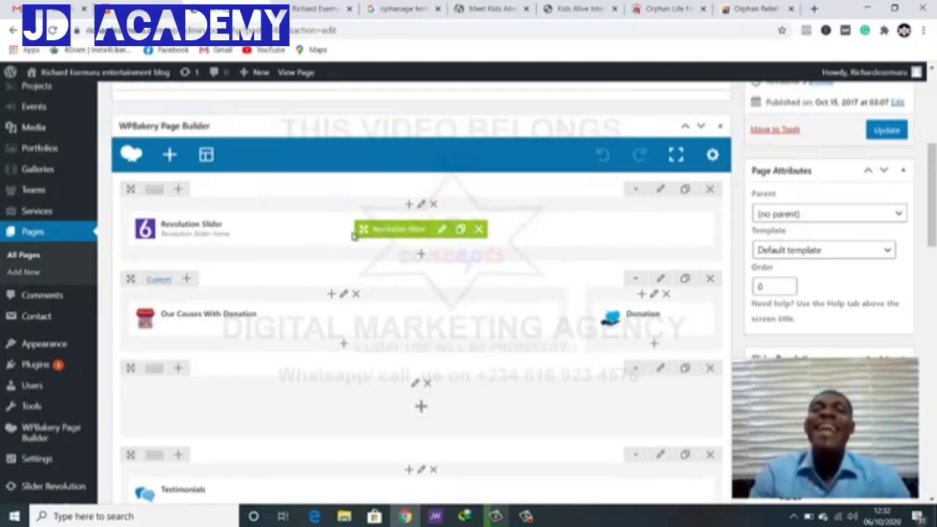
left_click_drag(352, 234, 352, 234)
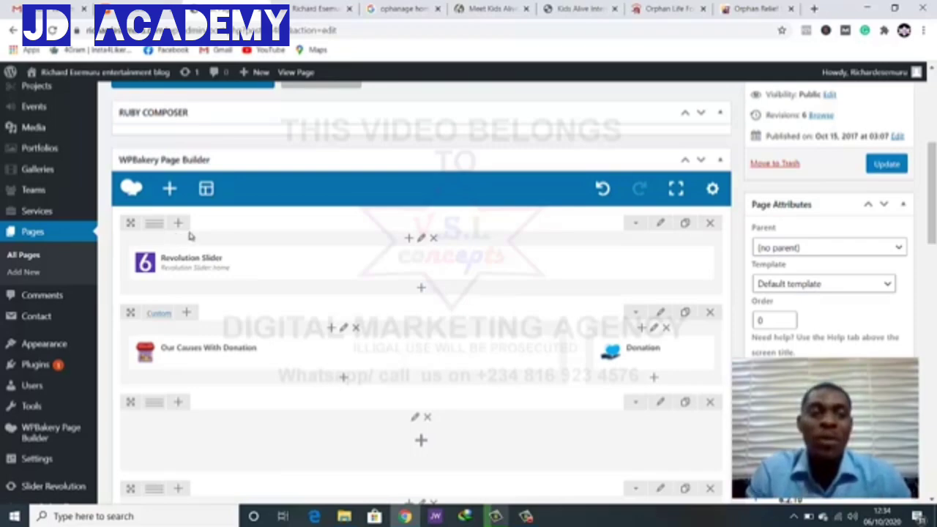
Delete the Our Causes With Donation element from the HOME SIMPLE 1 layout and update the page
scroll(191, 235, "down", 3)
scroll(212, 223, "up", 1)
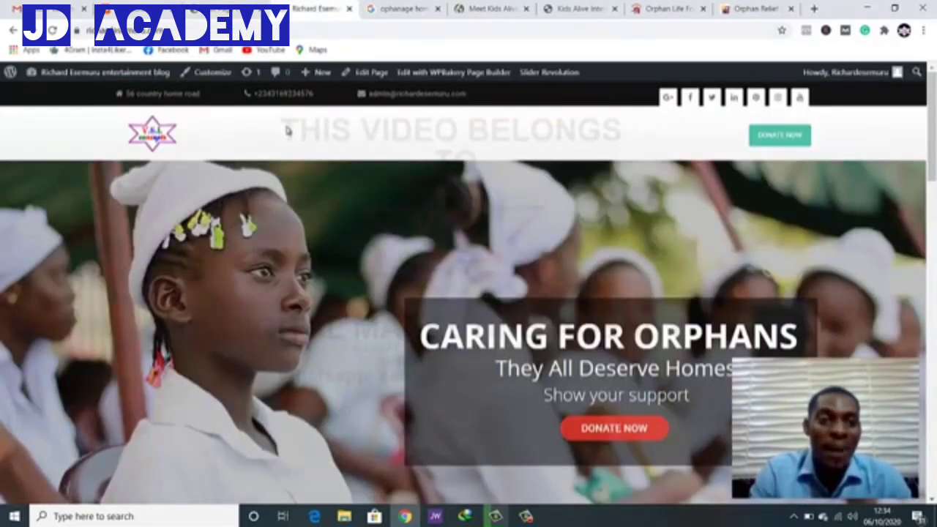
scroll(288, 130, "down", 5)
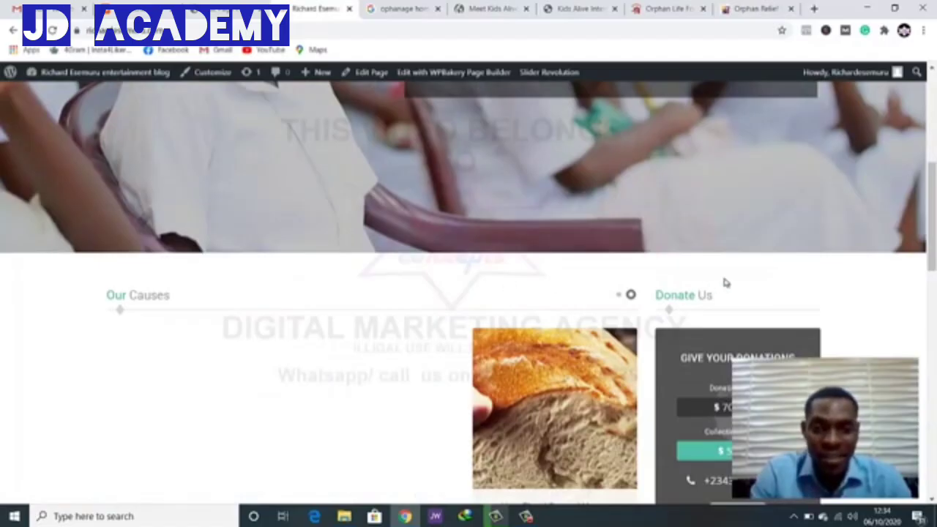
scroll(791, 249, "down", 2)
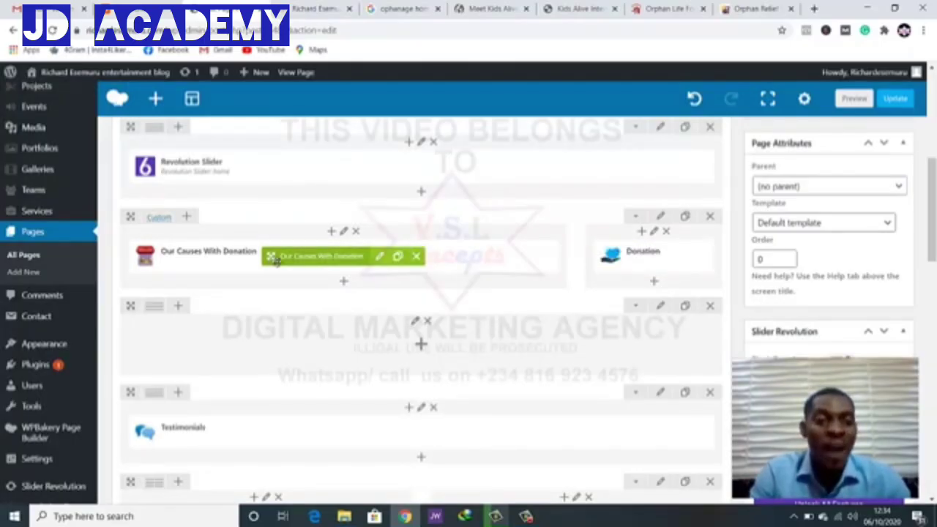
left_click(415, 257)
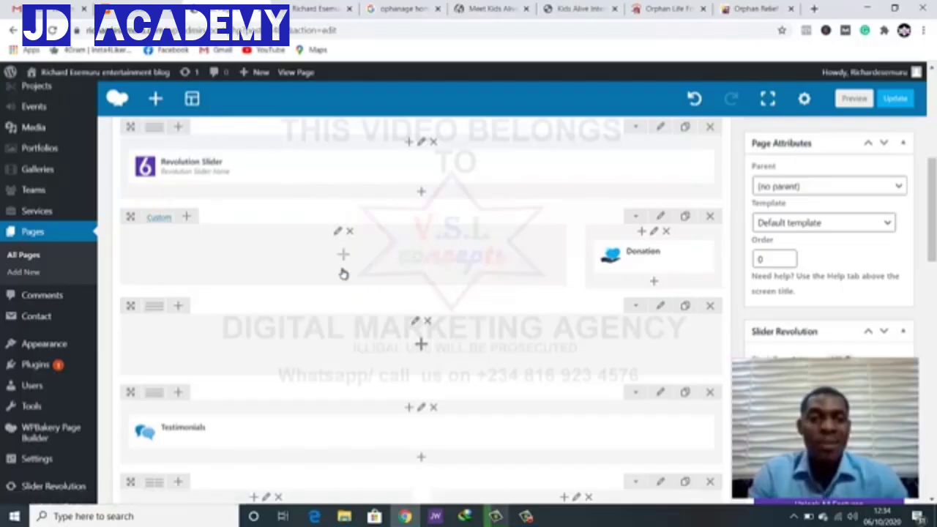
left_click(894, 98)
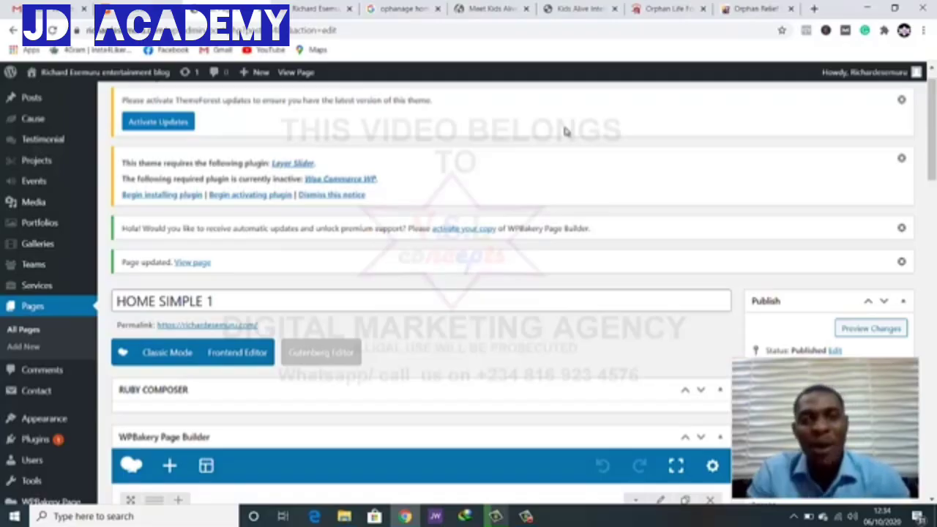
Reload the live homepage and check its Our Causes section beside Donate Us
left_click(319, 9)
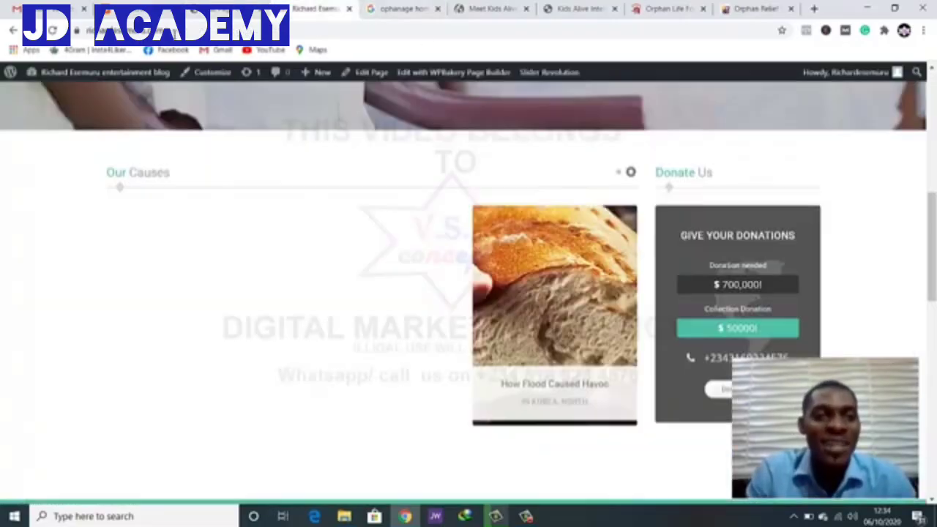
left_click(53, 30)
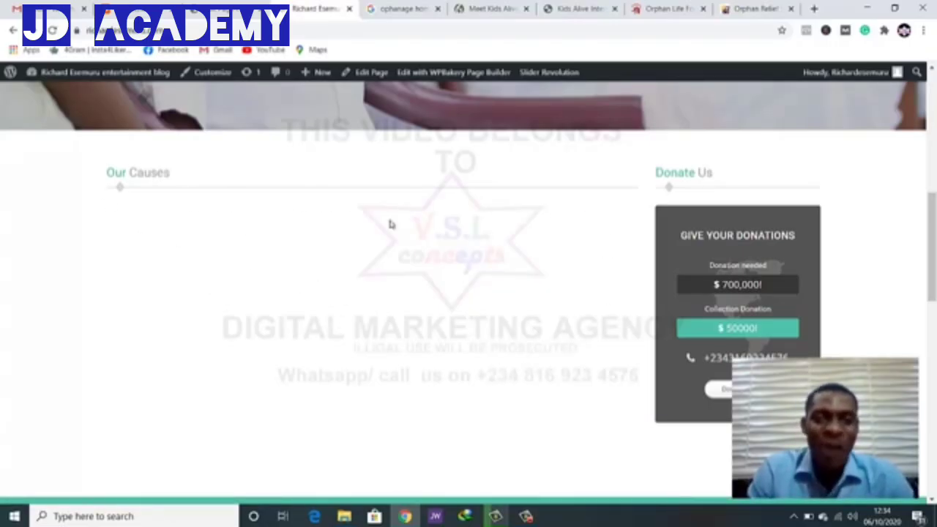
scroll(425, 226, "up", 1)
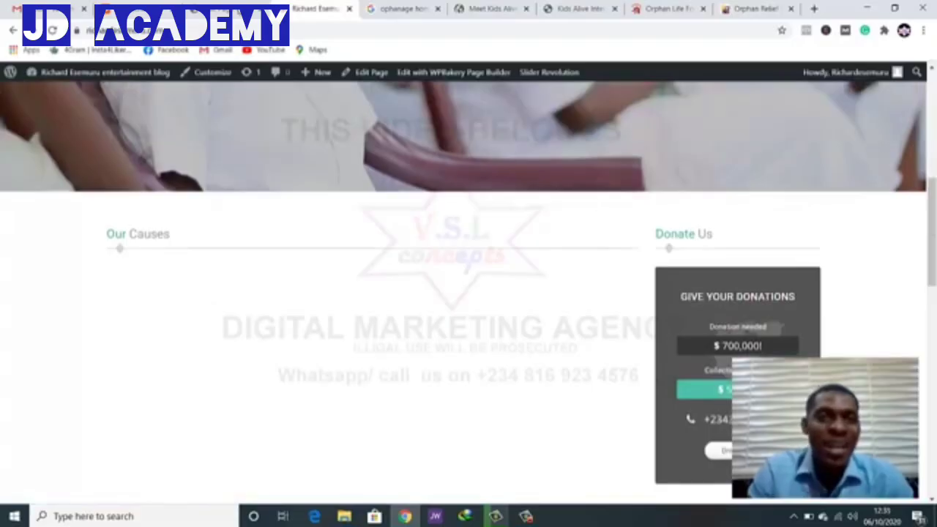
scroll(275, 212, "down", 4)
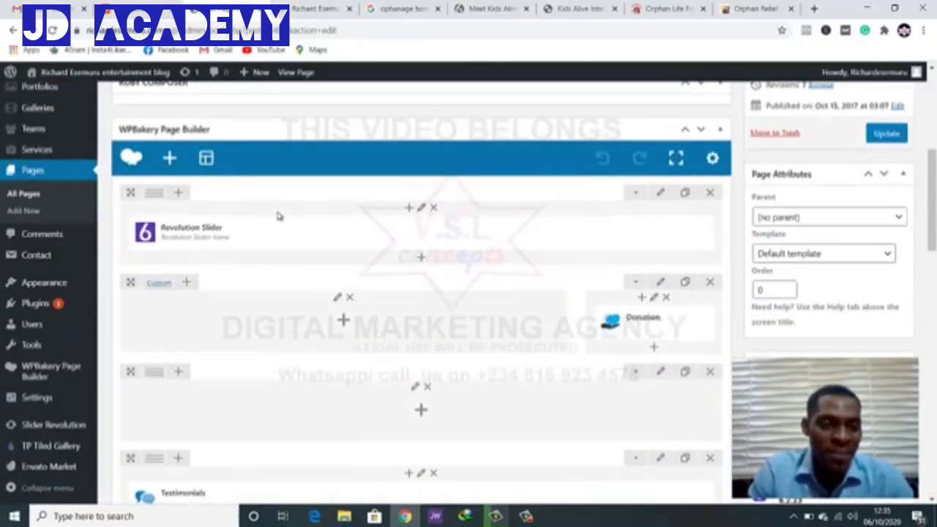
Add a Text Block element to the empty column beside the Donation element
scroll(278, 215, "down", 3)
scroll(230, 203, "up", 1)
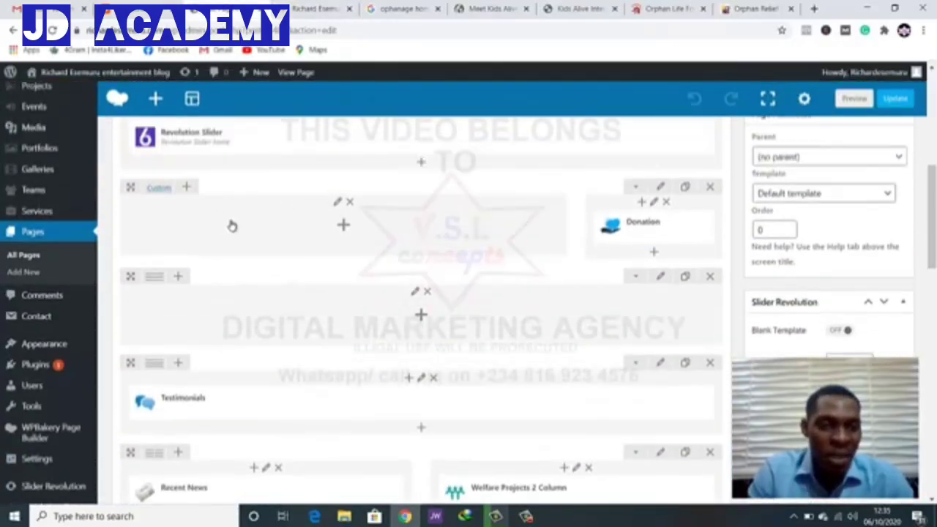
left_click(344, 229)
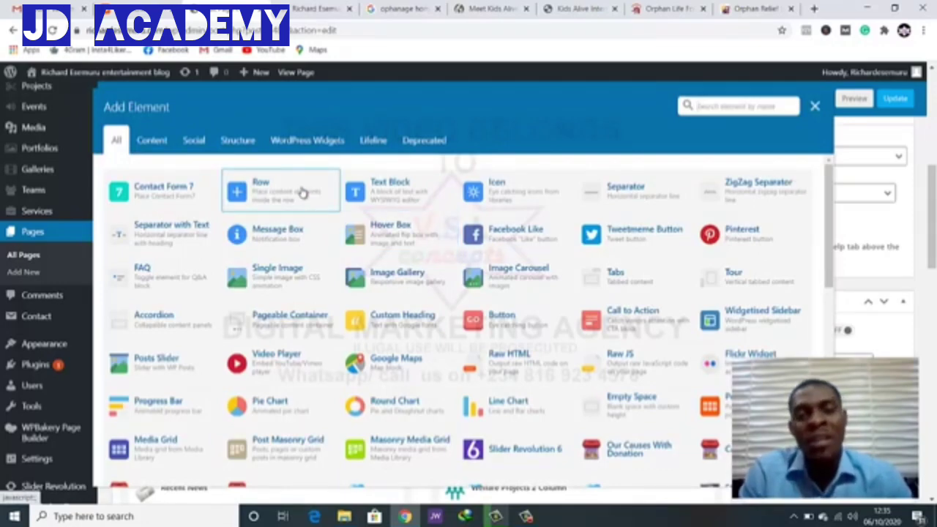
left_click(399, 182)
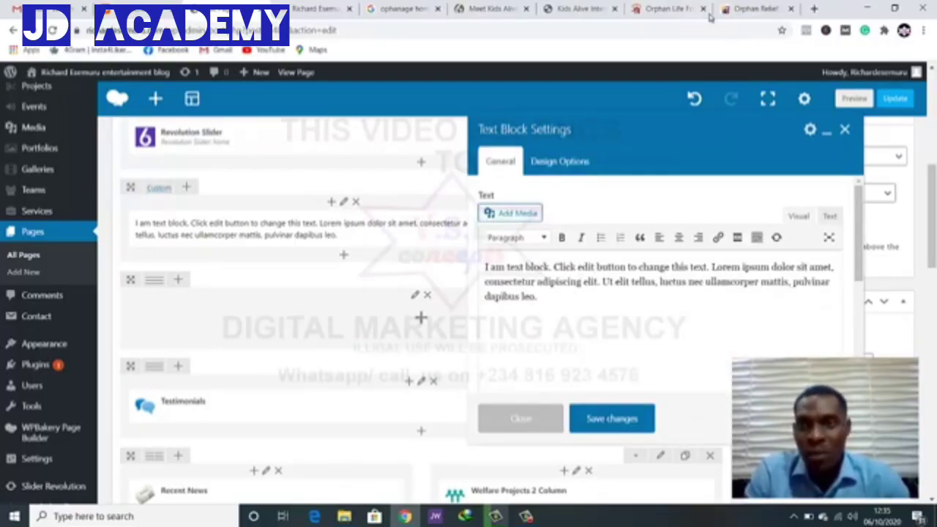
Replace the text block's placeholder text with the Orphan Relief paragraph from the Orphan's Hope site, starting "While we provide relief for urgent needs"
left_click(750, 8)
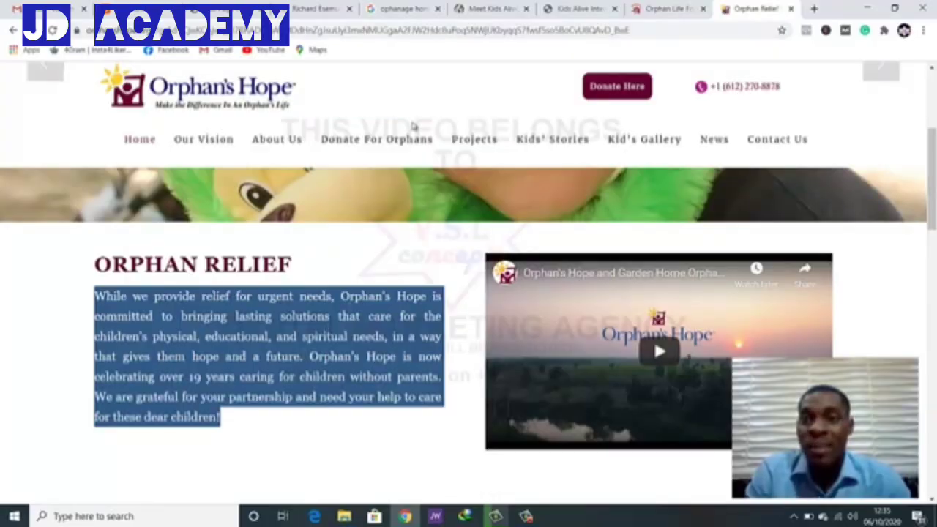
left_click(395, 8)
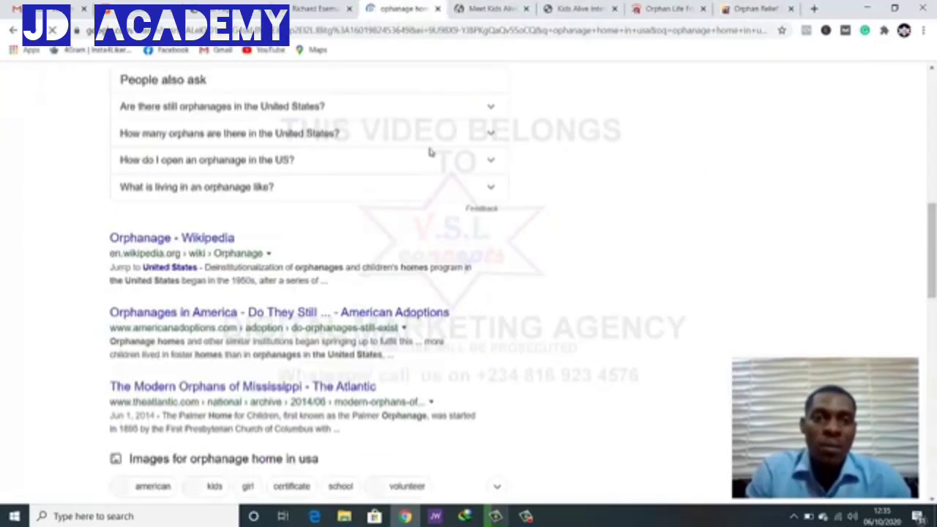
left_click(316, 9)
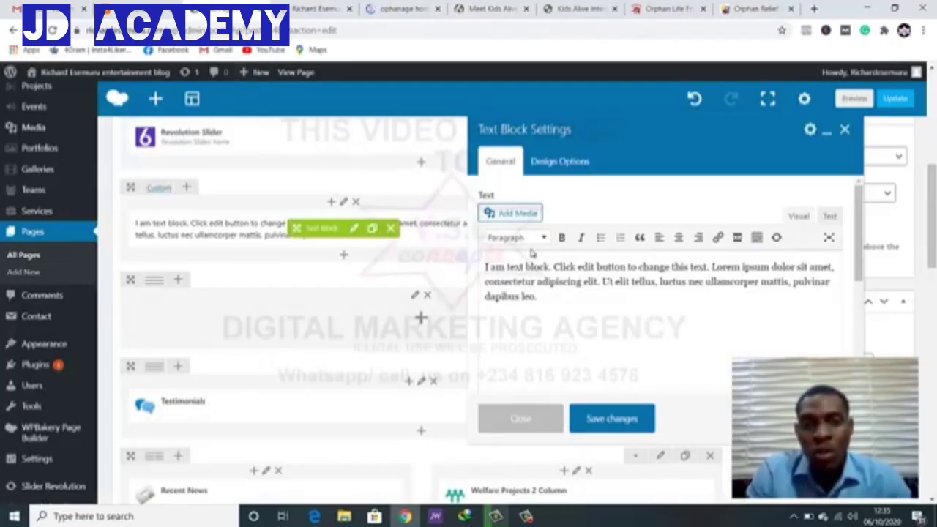
key("ctrl+a")
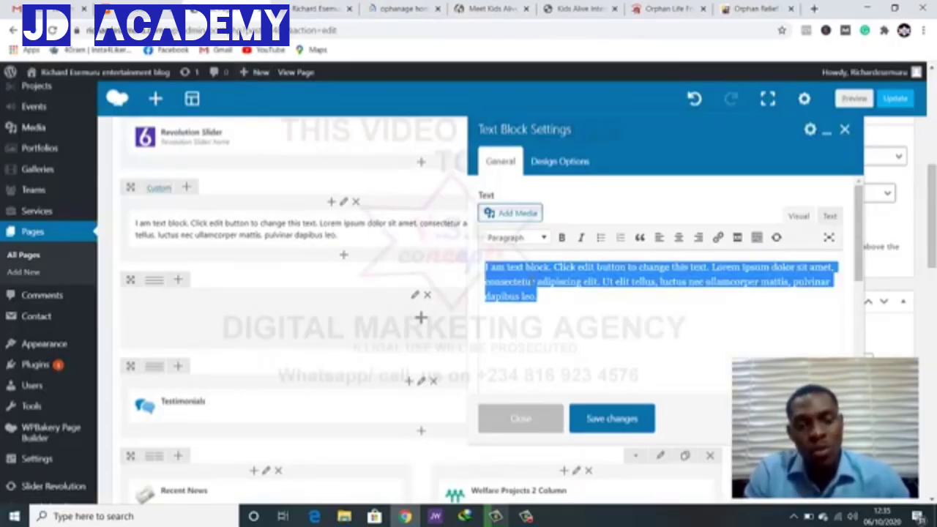
type("While we provide relief for urgent needs, Orphan's Hope is committed to bringing lasting solutions that care for the children's physical, educational, and spiritual needs, in a way that gives them hope and a future. Orphan's Hope is now celebrating over 19 years caring for children without parents. We are grateful for your partnership and need your help to care for these dear children!")
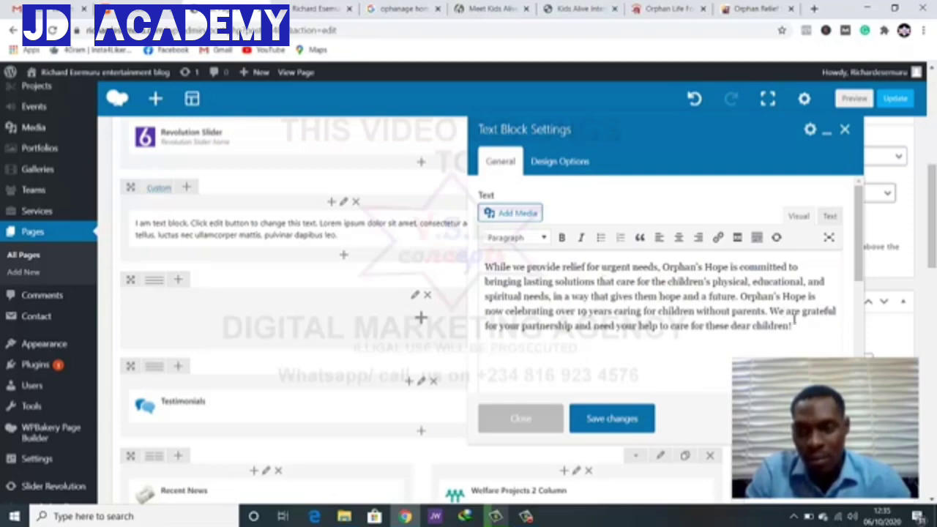
Centre-align the Orphan Relief paragraph in the text block and save the element's changes
left_click_drag(793, 322, 487, 261)
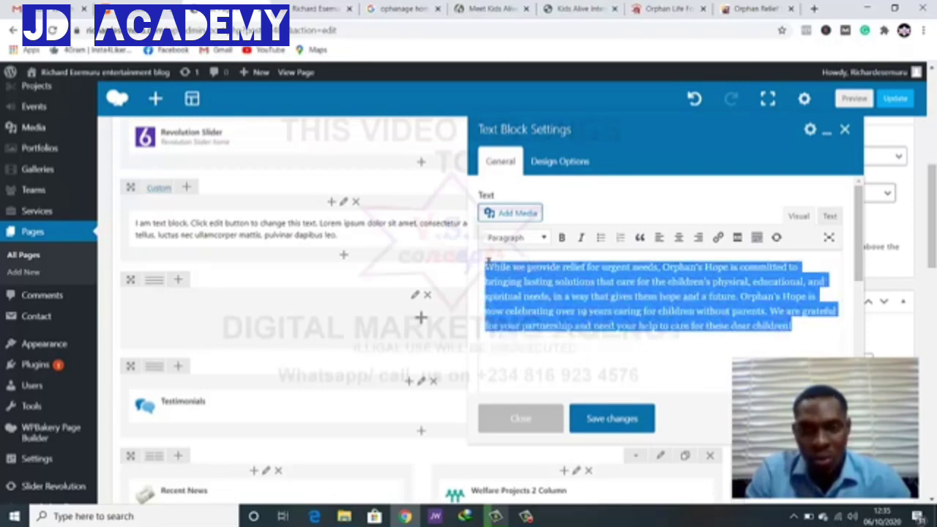
left_click(489, 263)
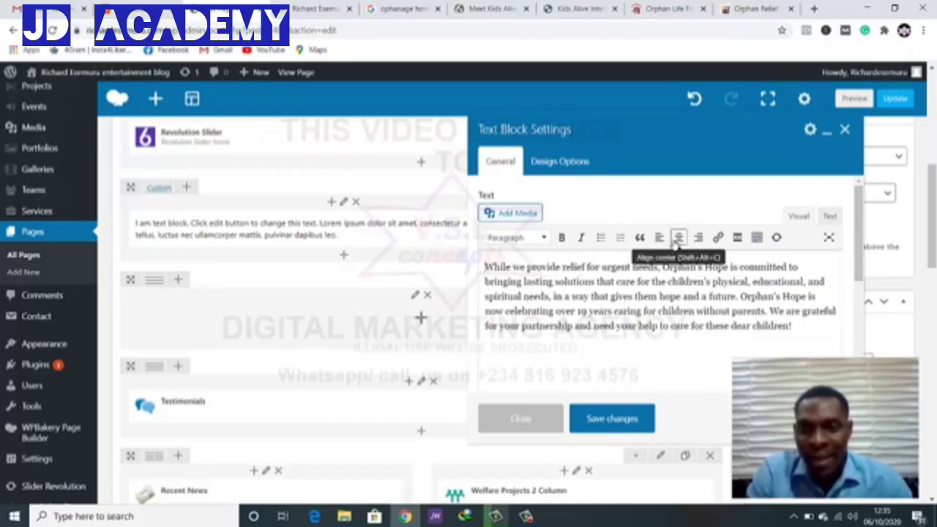
left_click(678, 238)
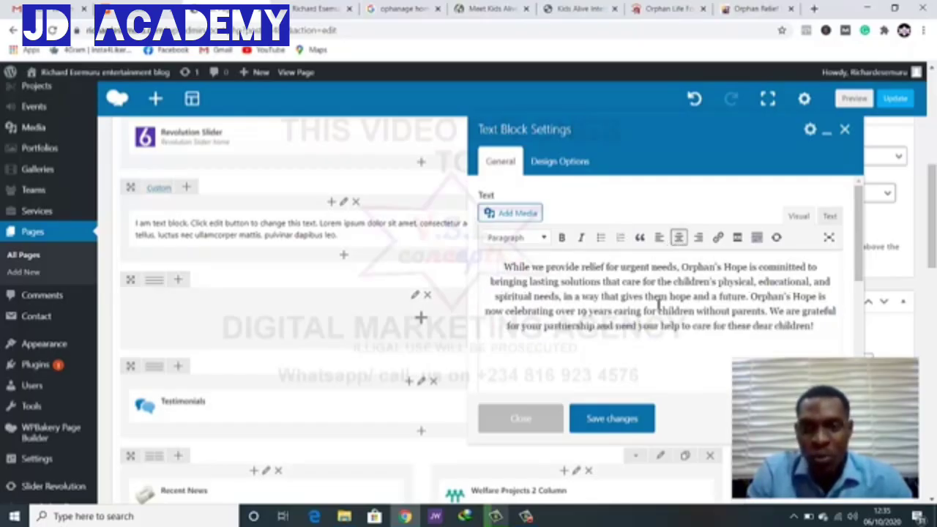
left_click(621, 421)
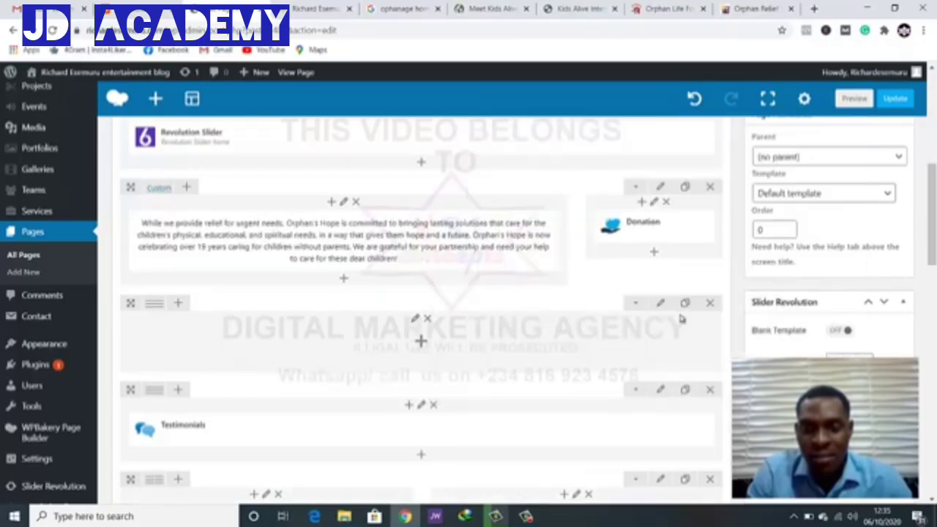
Update the page and reload the live homepage to check the paragraph under Our Causes
left_click(894, 99)
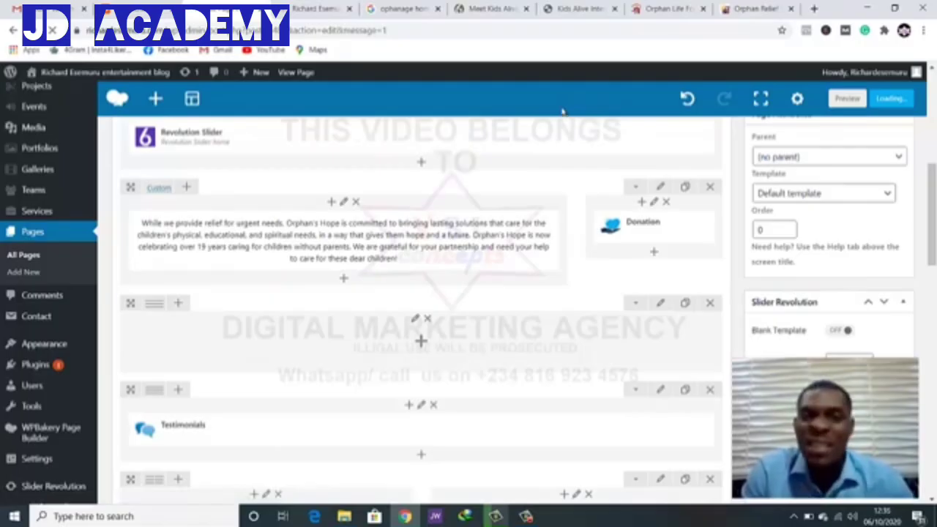
left_click(311, 8)
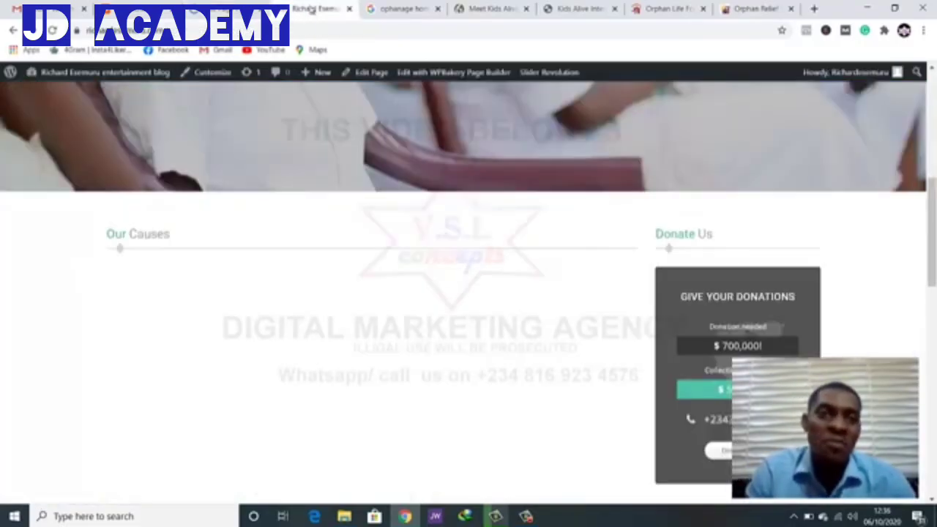
left_click(52, 31)
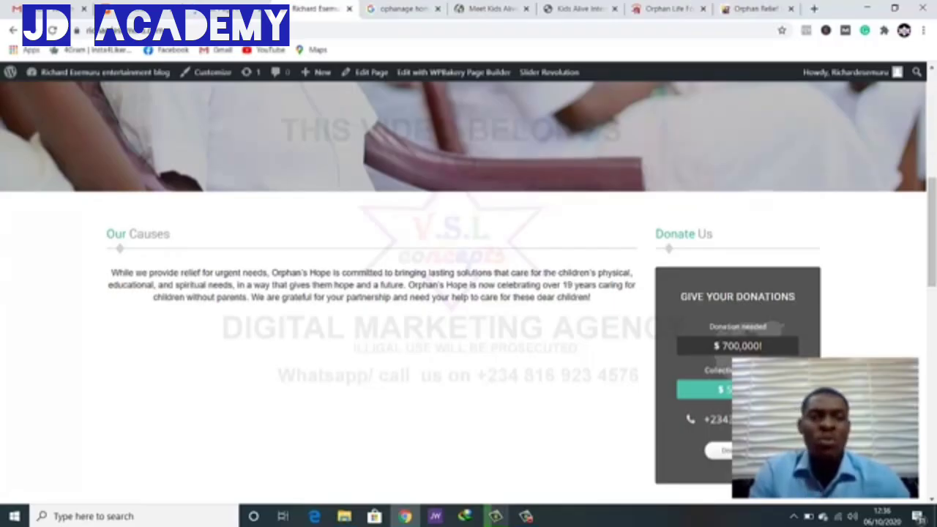
Return to editing HOME SIMPLE 1 and split the row holding the text block and Donation into three equal columns
left_click(366, 72)
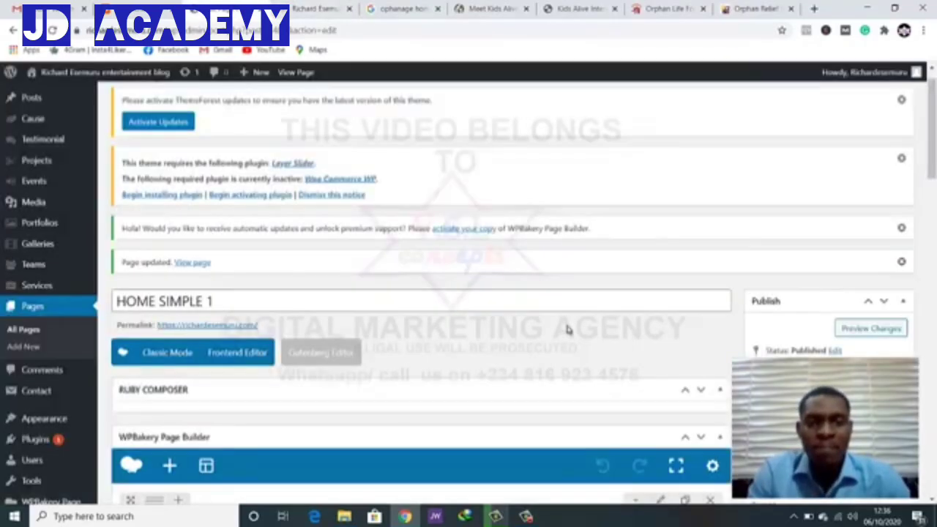
scroll(550, 339, "down", 8)
scroll(344, 322, "up", 3)
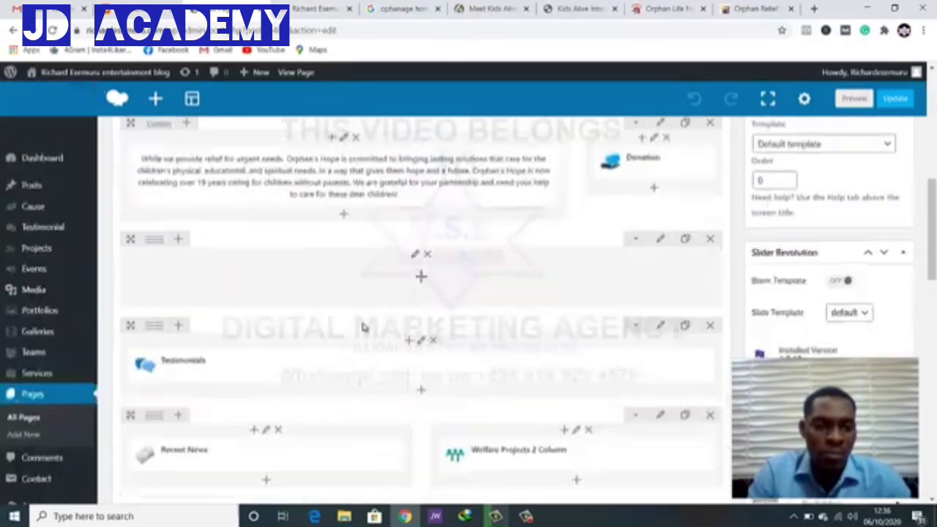
mouse_move(157, 193)
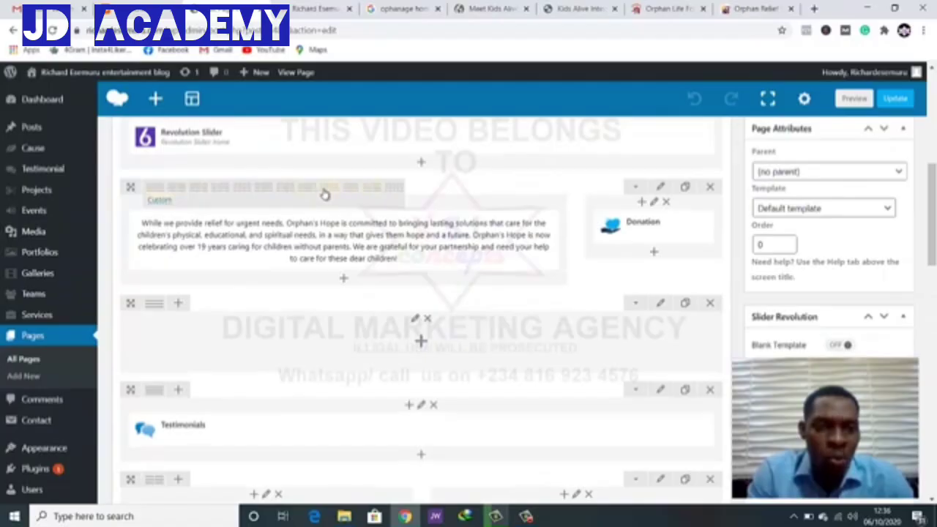
left_click(218, 189)
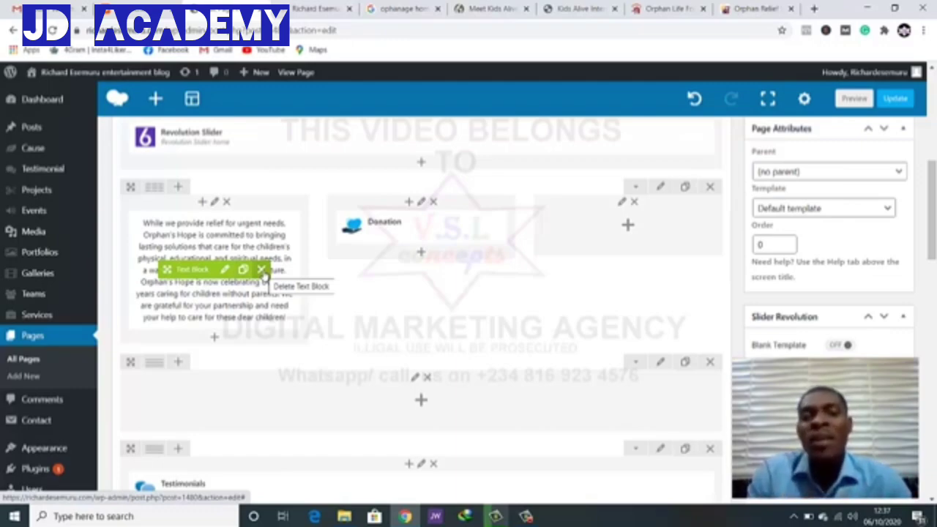
scroll(262, 272, "up", 2)
scroll(263, 272, "down", 2)
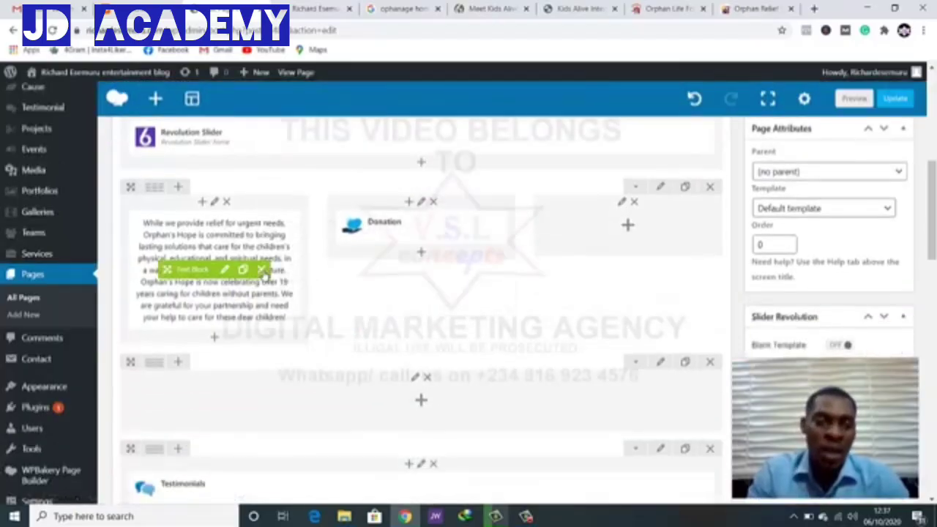
scroll(264, 275, "up", 1)
Move the Donation element to the row's third column and the text block to the middle column
mouse_move(390, 231)
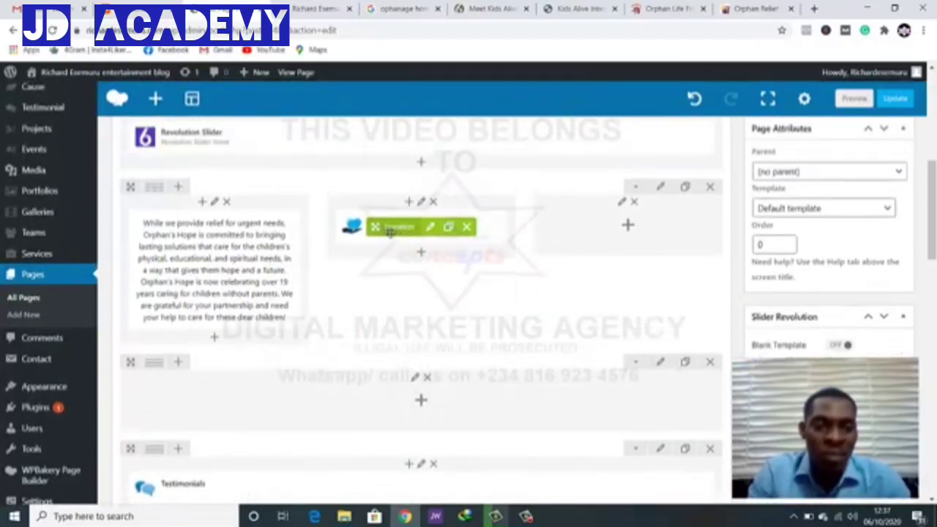
left_click_drag(417, 230, 621, 230)
mouse_move(185, 271)
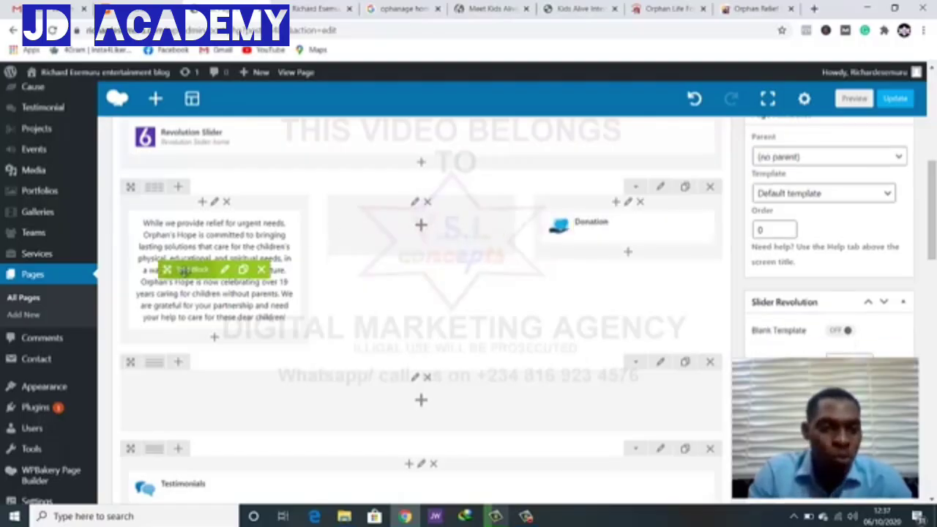
left_click_drag(167, 269, 395, 241)
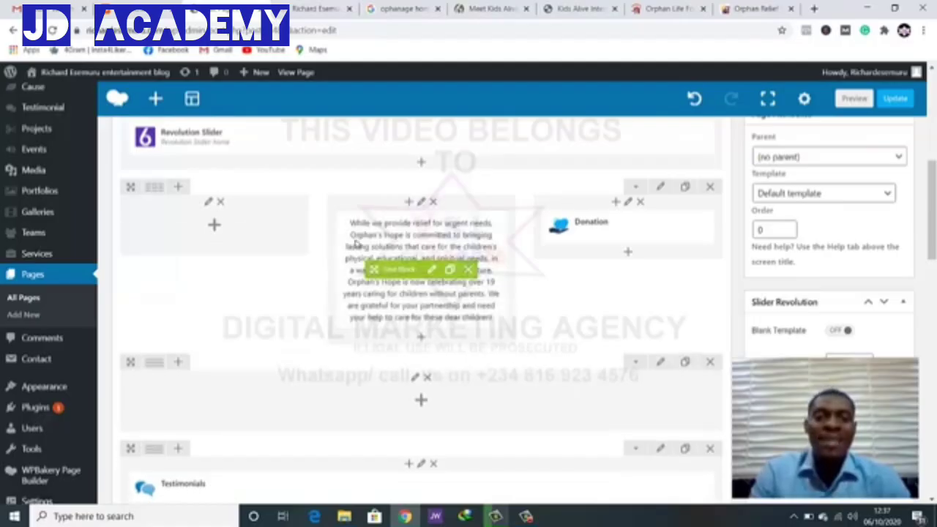
Add a Single Image element to the row's empty first column, leaving its widget title blank
left_click(216, 228)
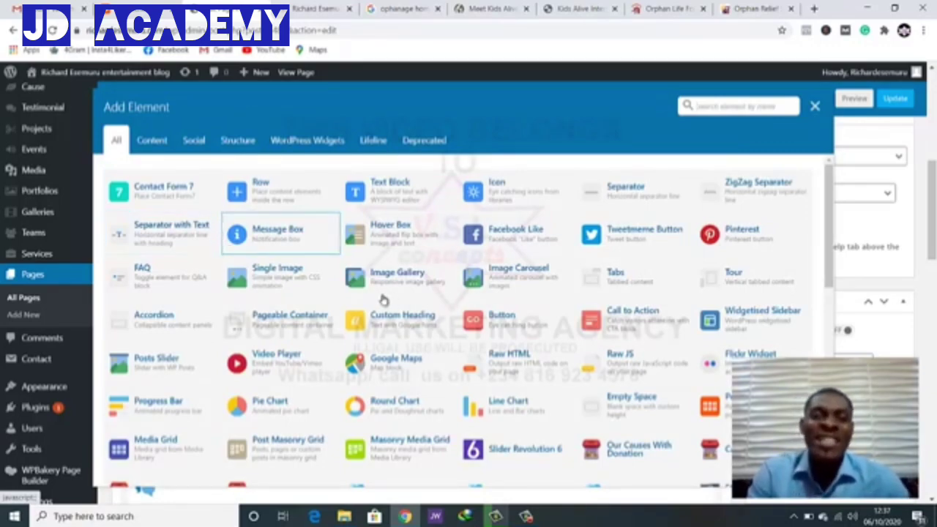
scroll(412, 307, "down", 1)
scroll(410, 306, "up", 1)
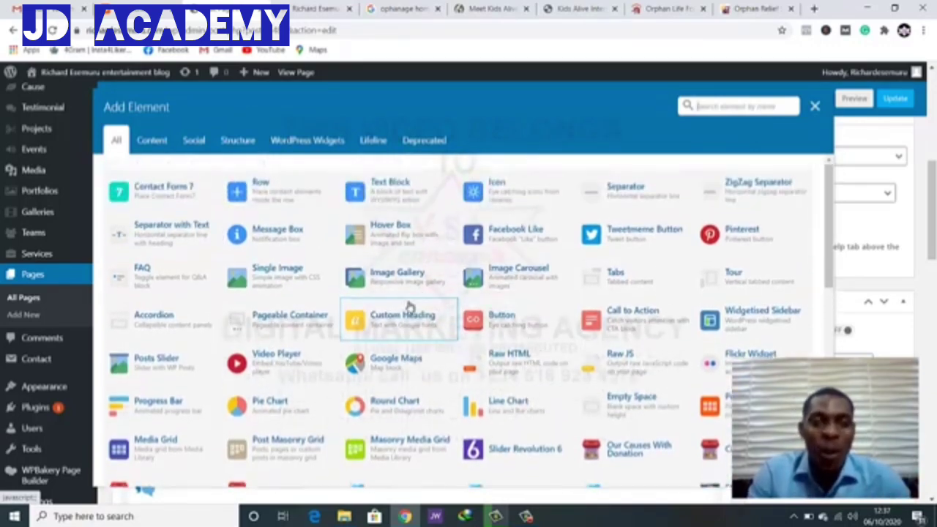
left_click(281, 281)
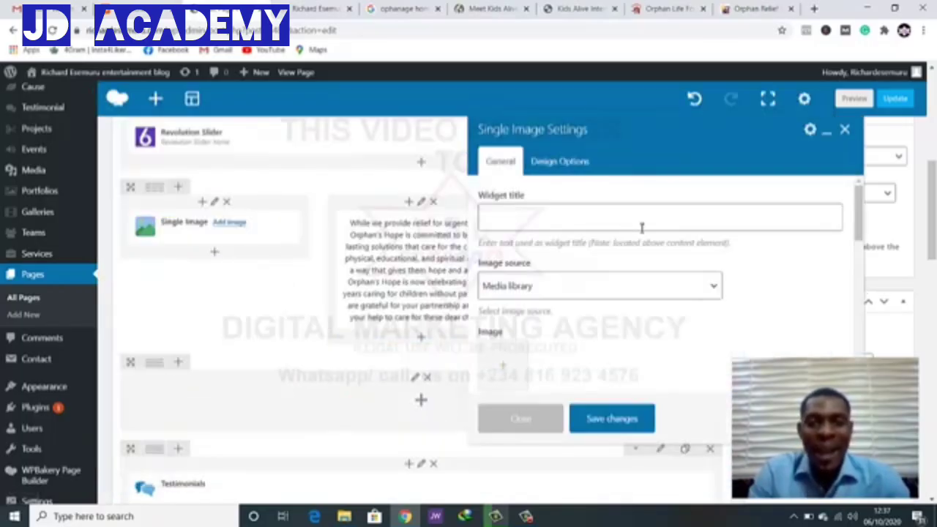
left_click(641, 218)
left_click(796, 297)
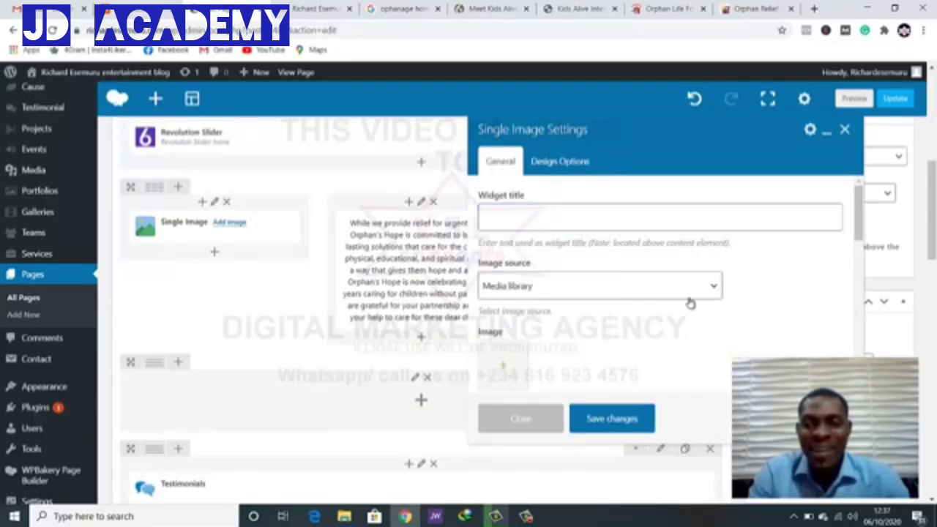
Start uploading a new file as the Single Image's picture and browse to the ngo folder on the Desktop
scroll(531, 300, "down", 1)
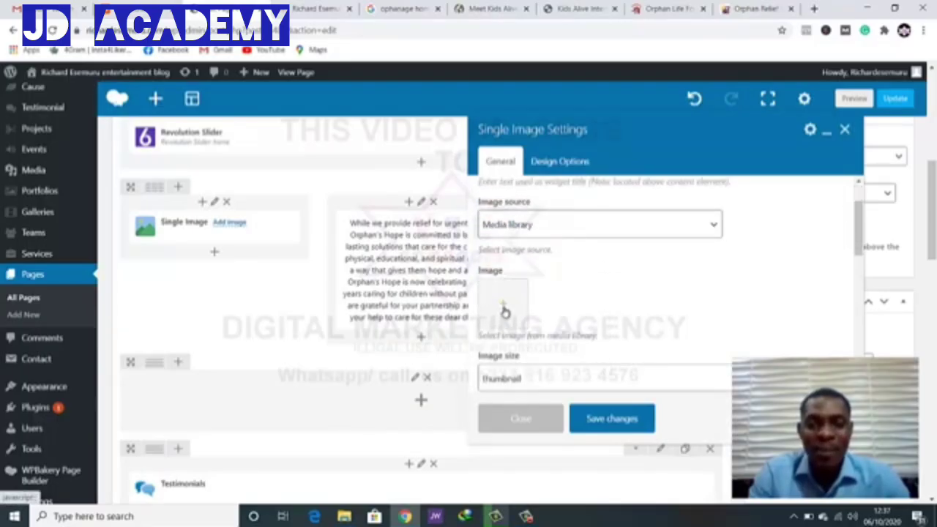
left_click(504, 308)
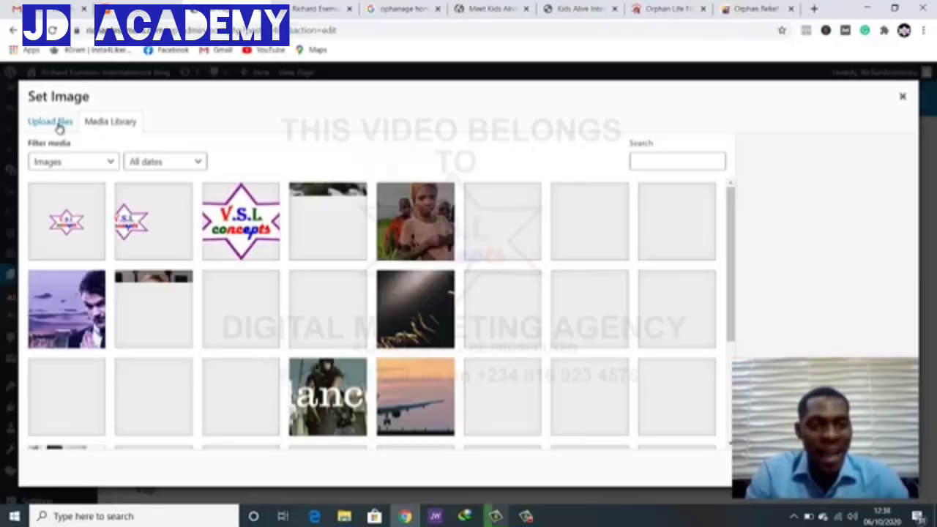
left_click(59, 126)
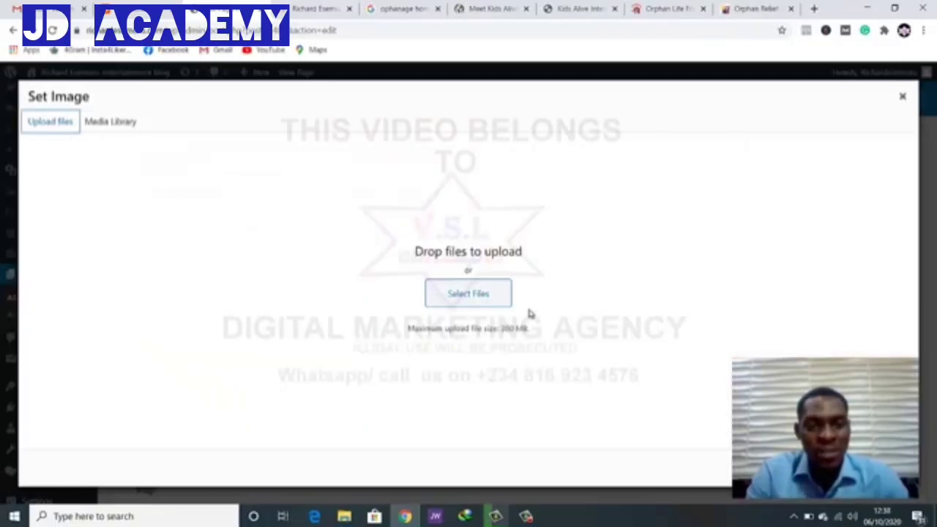
left_click(484, 300)
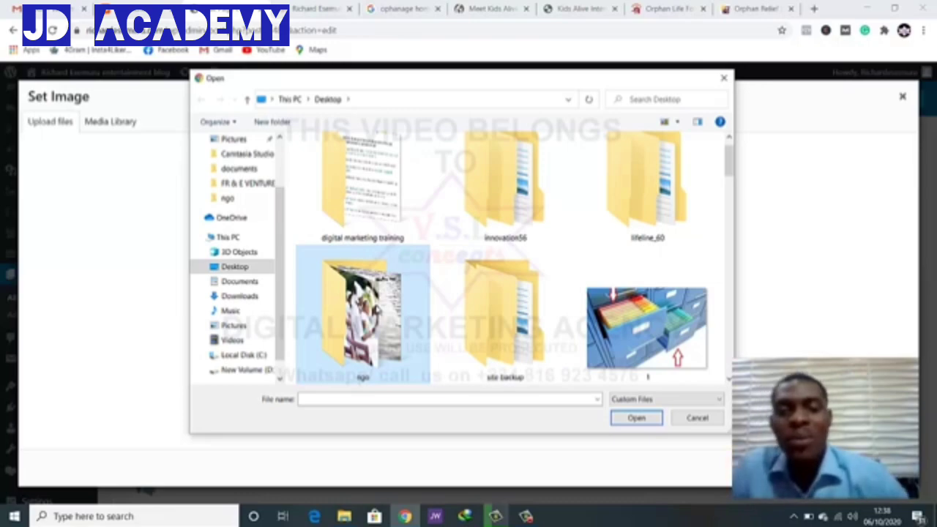
double_click(362, 314)
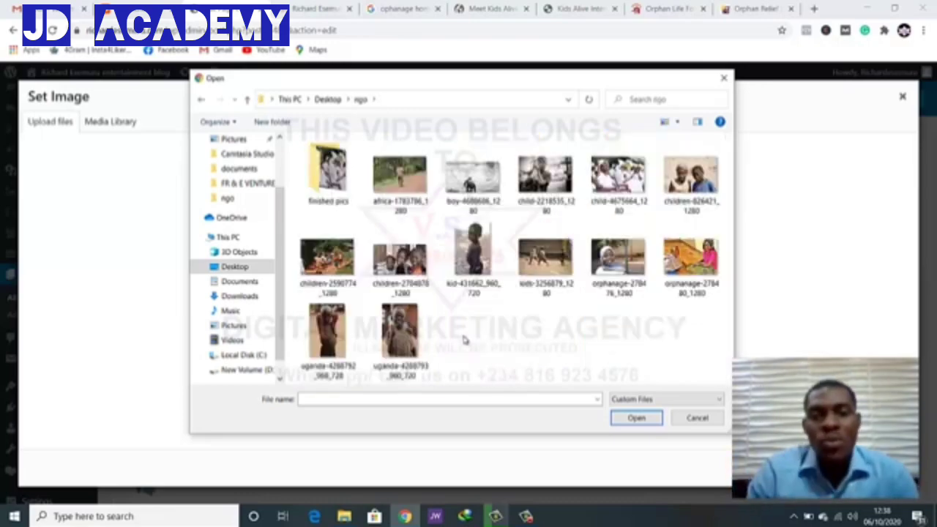
Select orphanage-278480_1280 in the ngo folder and look through the photos as extra large icons
left_click(688, 263)
left_click(576, 332)
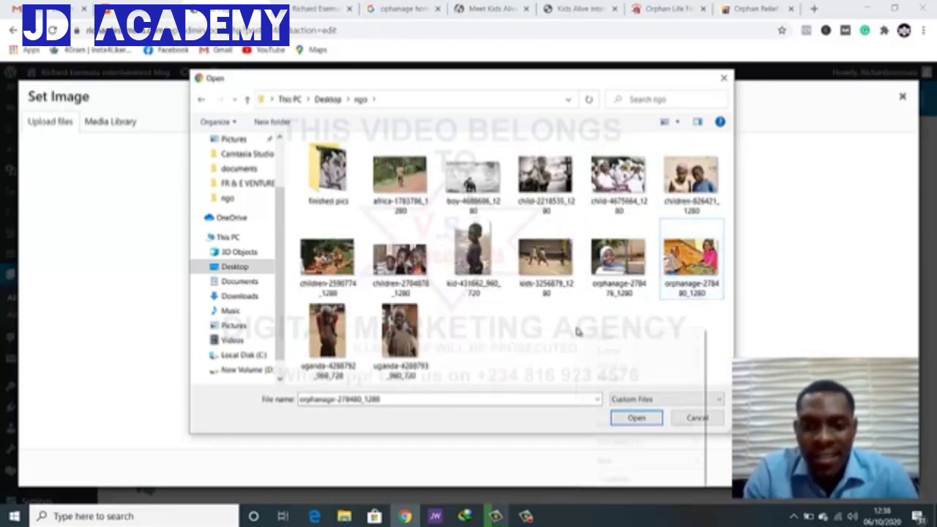
right_click(577, 329)
mouse_move(608, 340)
left_click(749, 338)
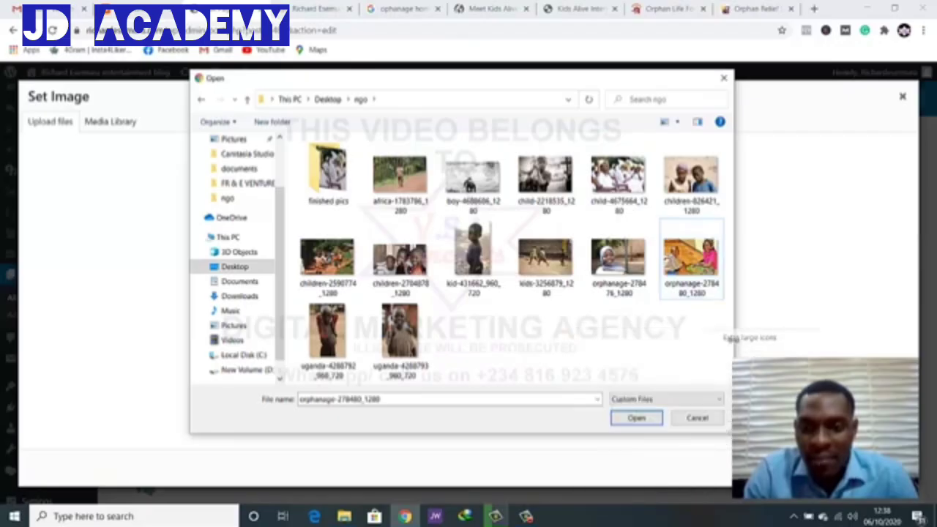
scroll(555, 289, "down", 2)
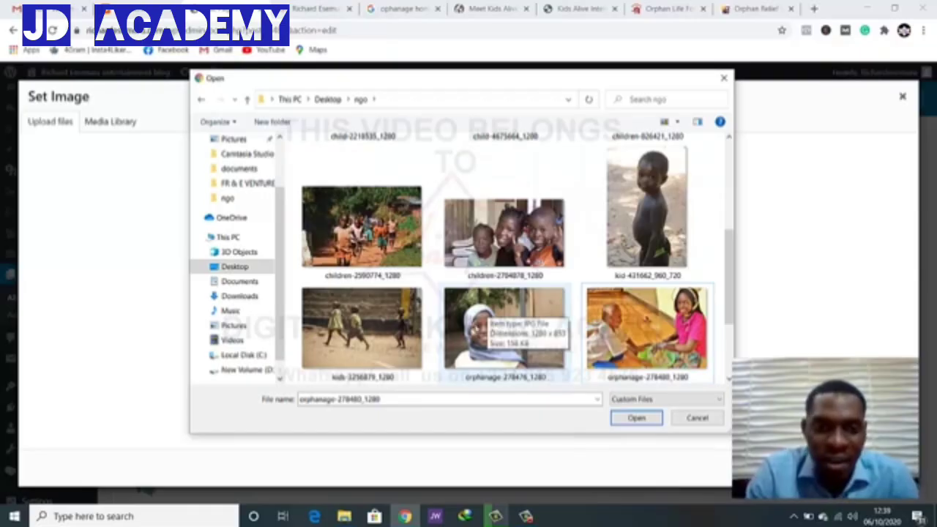
scroll(411, 324, "down", 2)
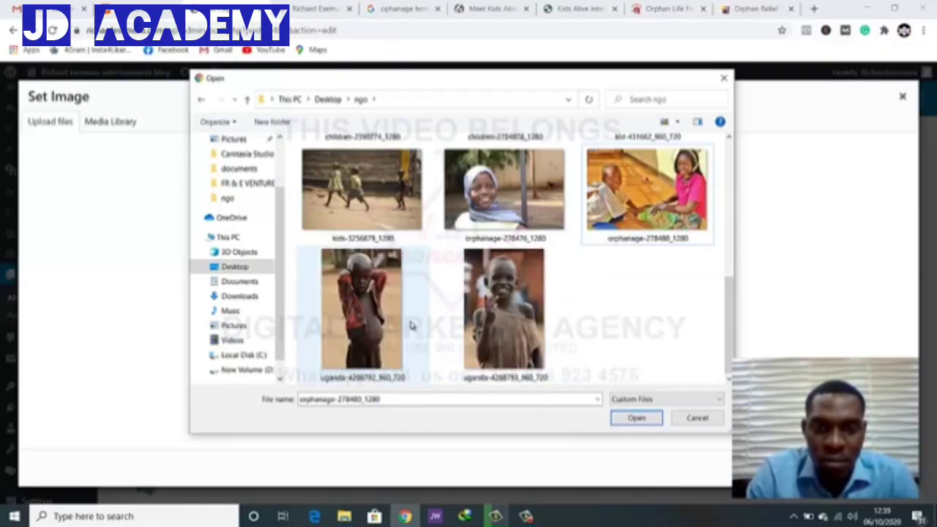
scroll(411, 325, "up", 2)
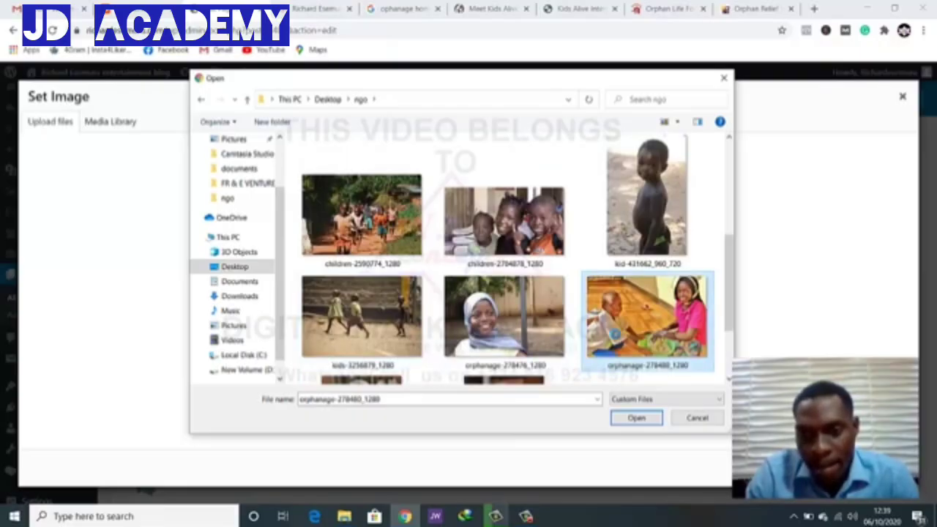
Open orphanage-278480_1280 in Macromedia Fireworks 8 for editing
right_click(615, 333)
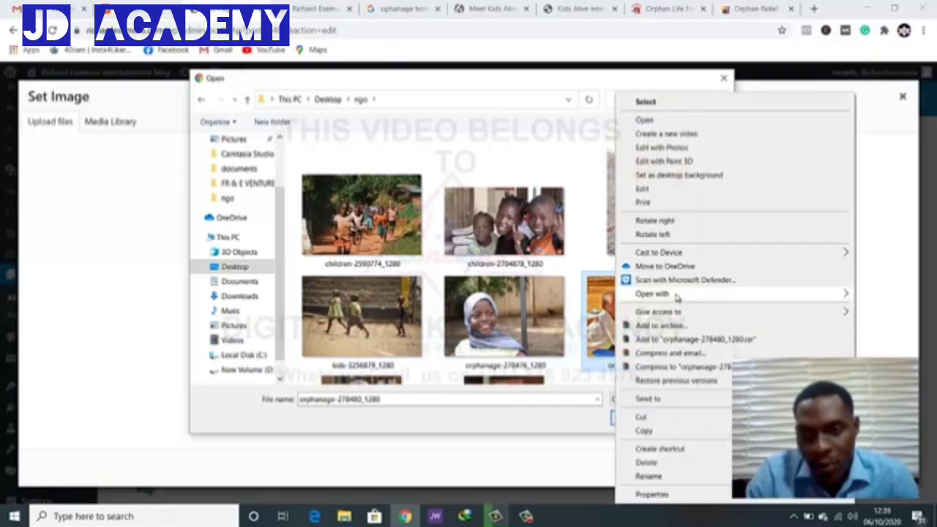
mouse_move(677, 295)
left_click(554, 296)
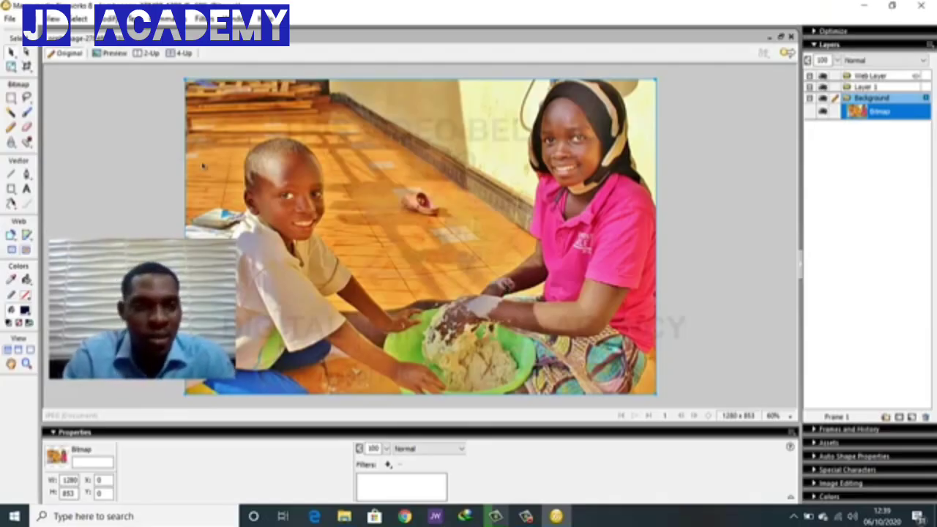
Scale the photo down to about 777 × 518 px from its upper-left corner, keeping it against the canvas's lower-right corner
left_click(142, 168)
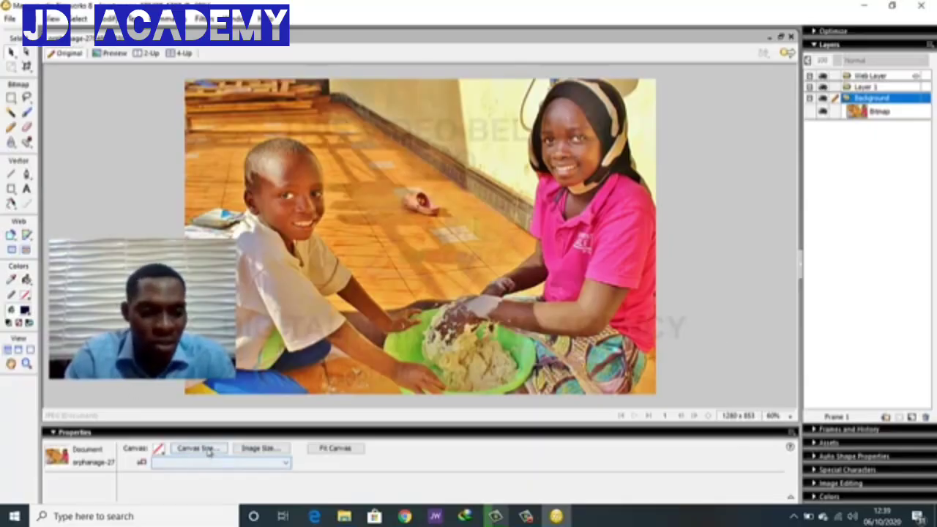
left_click(293, 327)
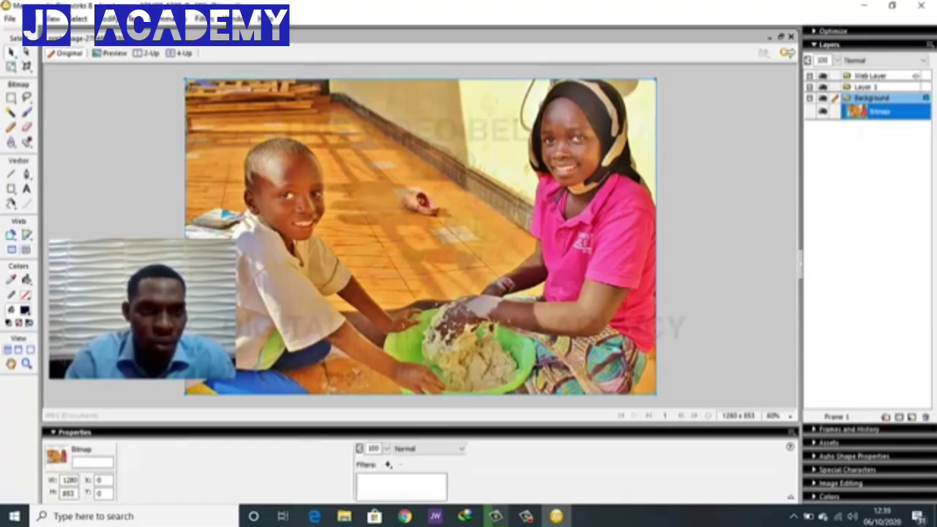
left_click_drag(189, 85, 351, 188)
left_click_drag(363, 272, 370, 276)
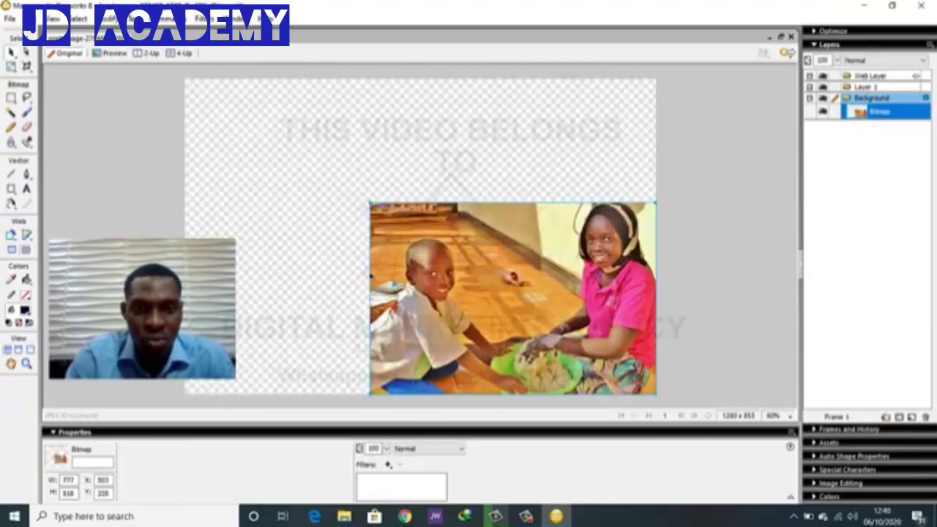
left_click(253, 240)
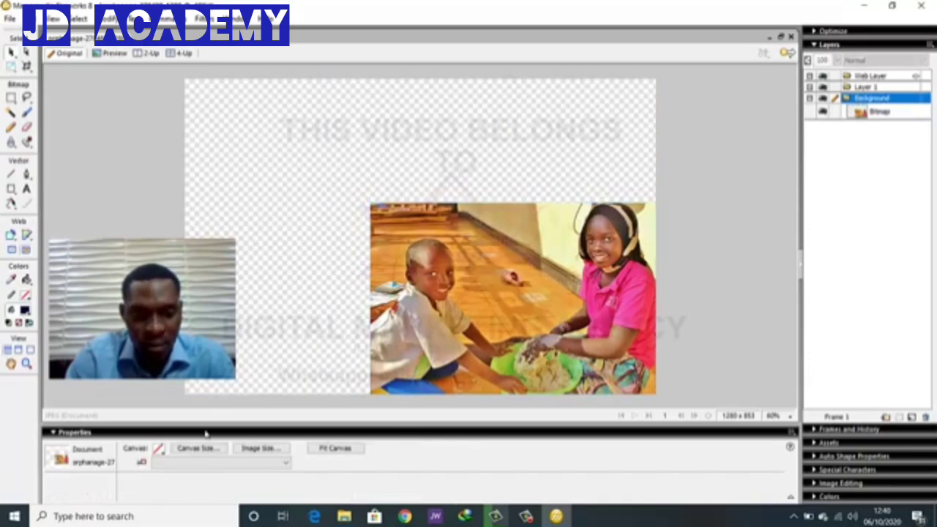
Fit the canvas to the scaled photo and export it as home 2 to the finished pics folder inside ngo on the Desktop
left_click(331, 449)
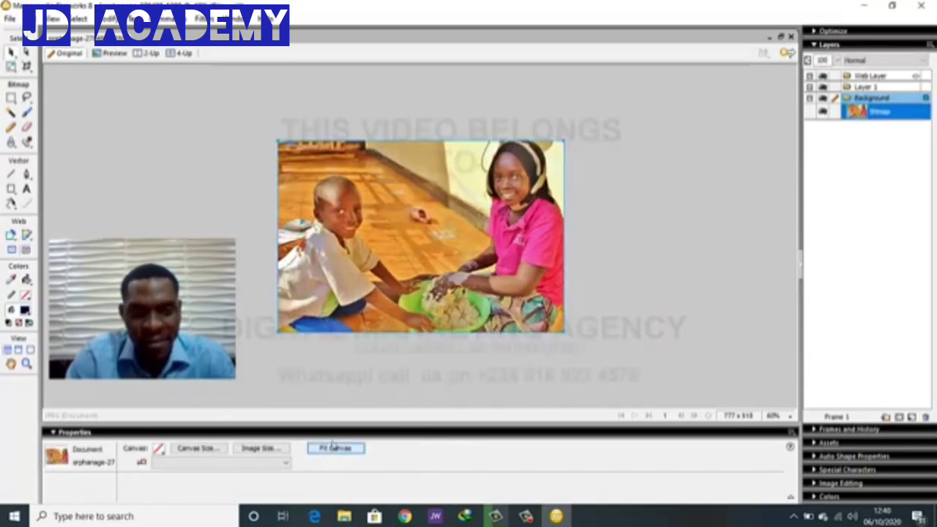
left_click(647, 360)
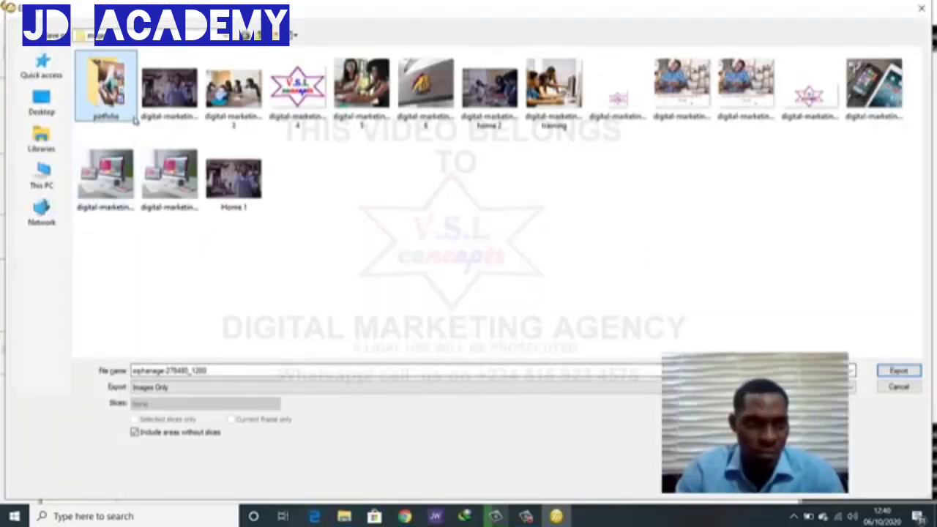
left_click(169, 121)
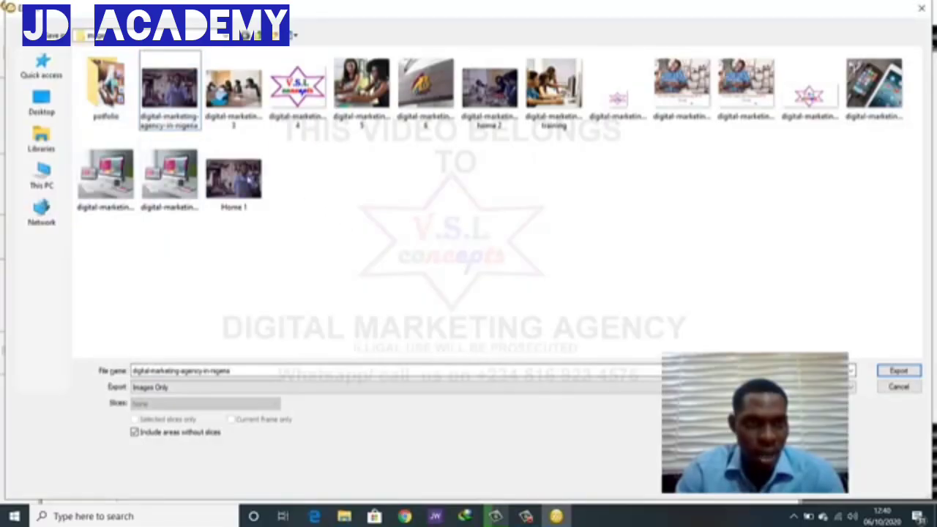
left_click(42, 103)
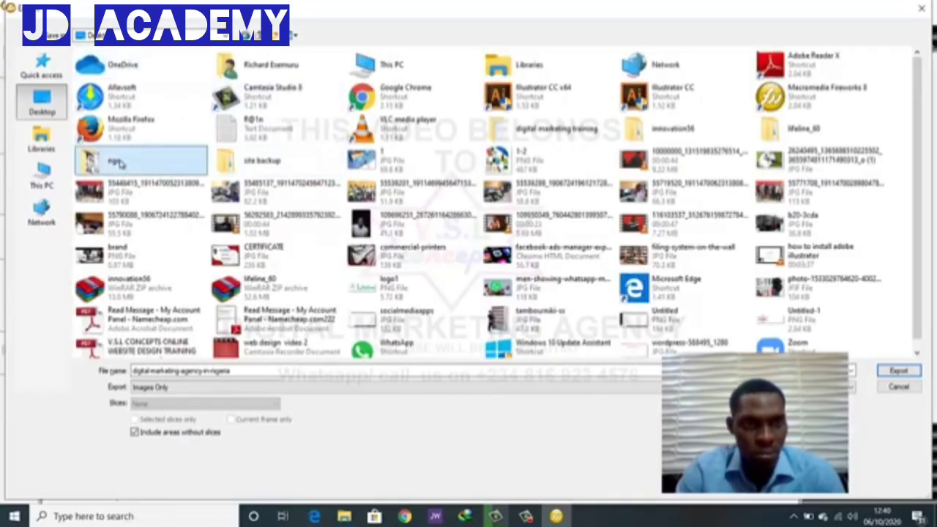
double_click(207, 155)
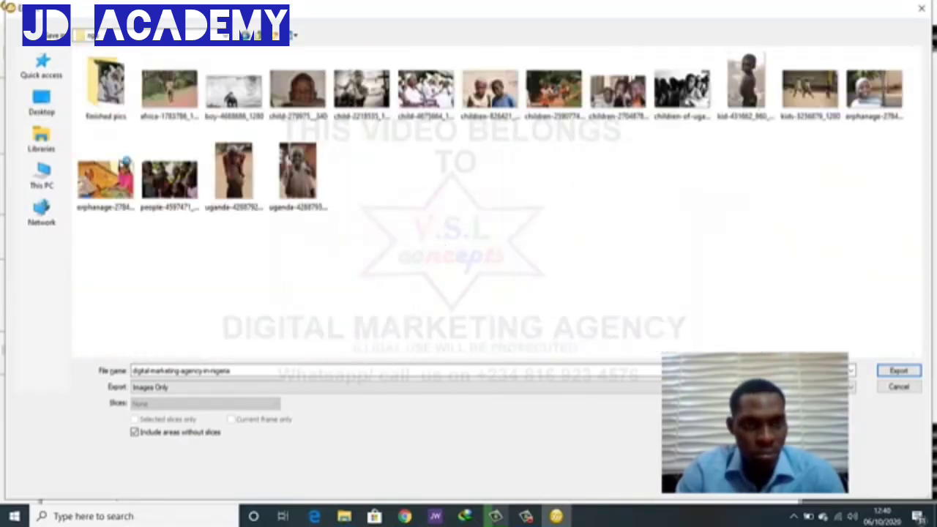
double_click(120, 108)
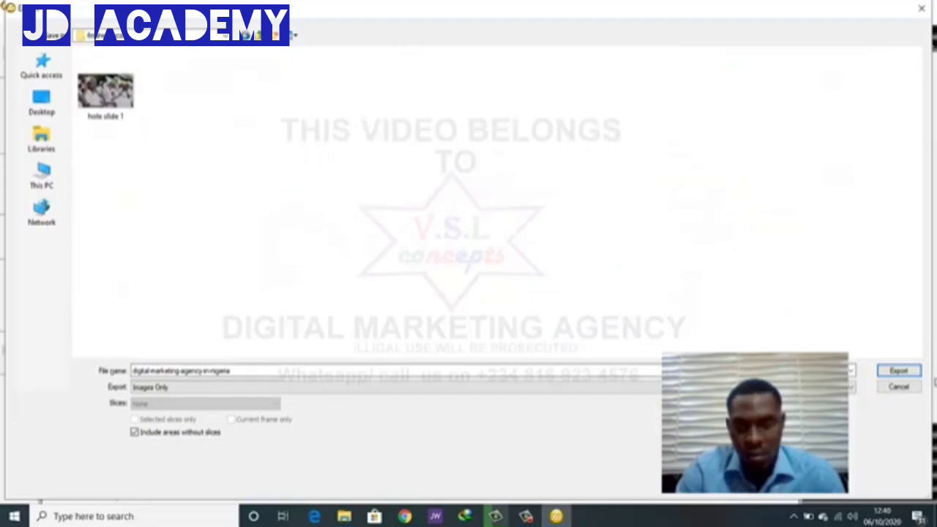
key("ctrl+a")
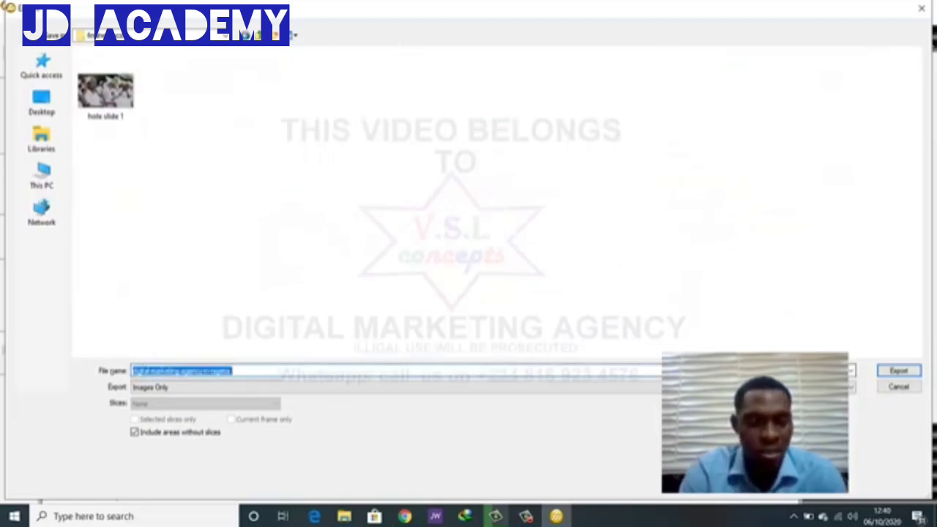
type("home")
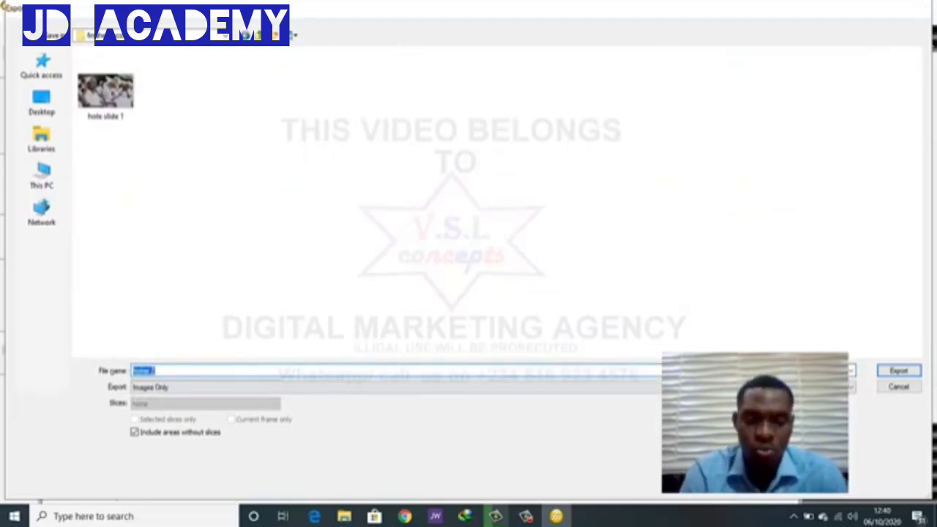
key("Return")
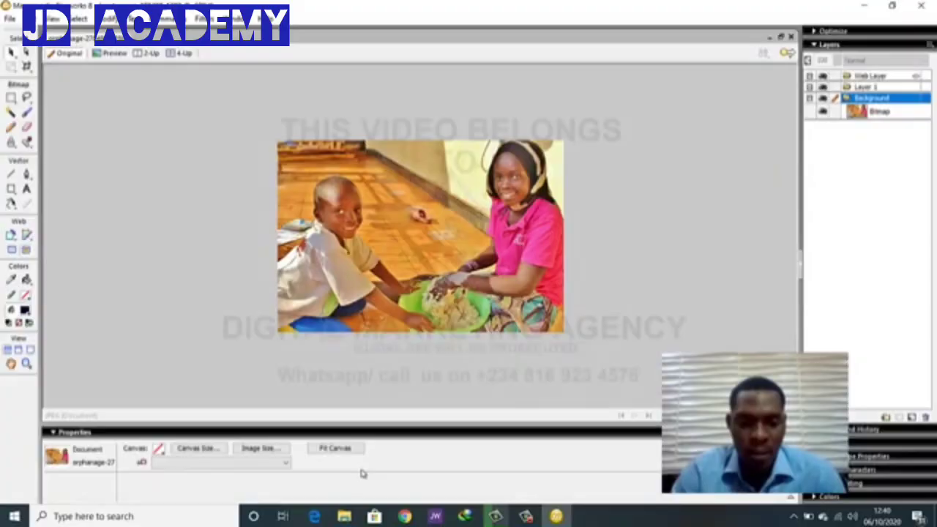
Switch back to Chrome, upload home 2 from the finished pics folder and set it as the Single Image's picture
left_click(404, 516)
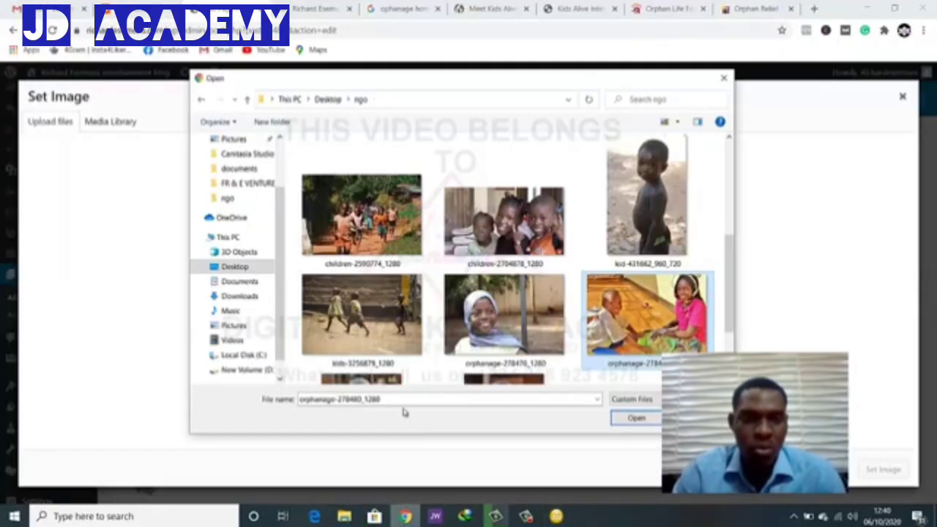
left_click(327, 99)
double_click(370, 329)
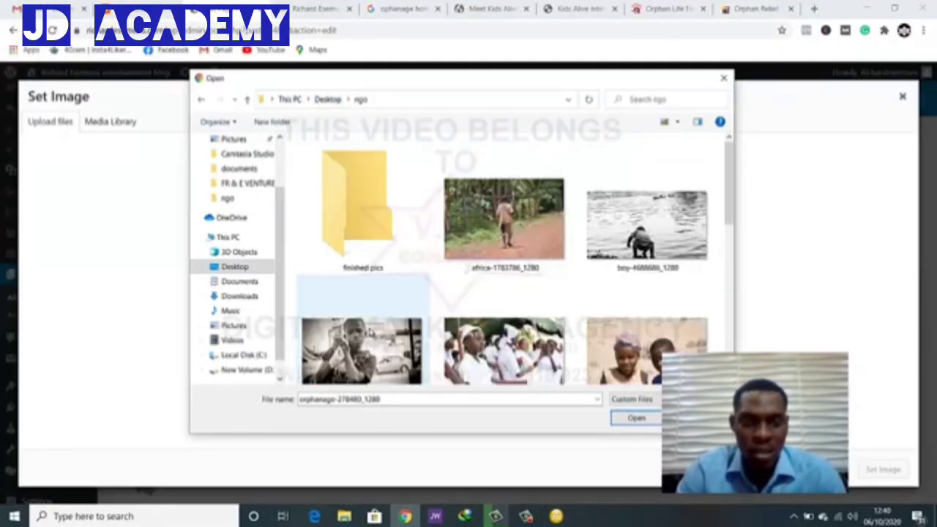
double_click(357, 209)
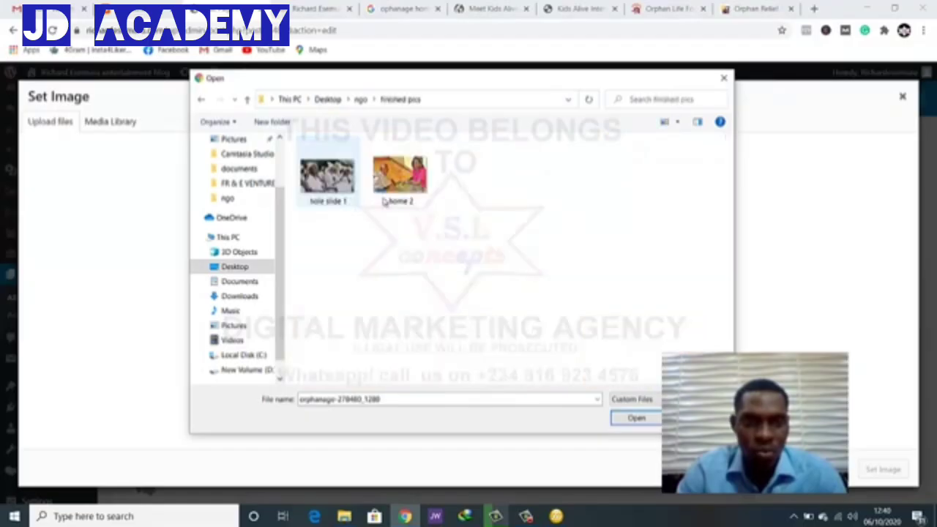
double_click(398, 175)
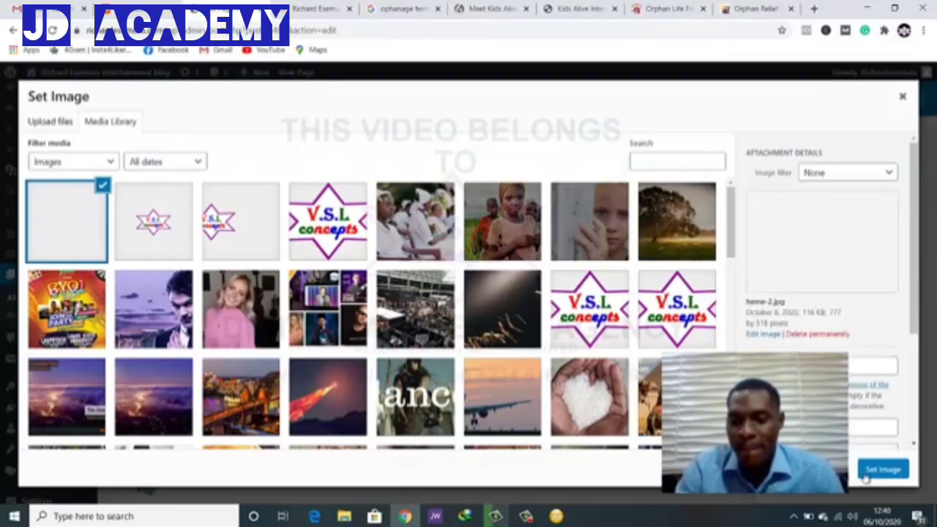
left_click(878, 471)
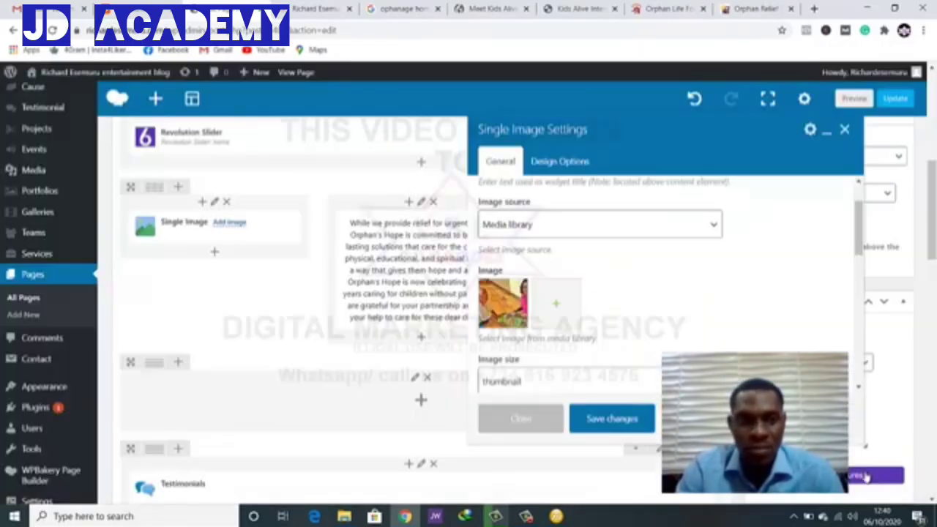
Look over the Single Image's size options, save its settings and update the page
scroll(598, 316, "down", 1)
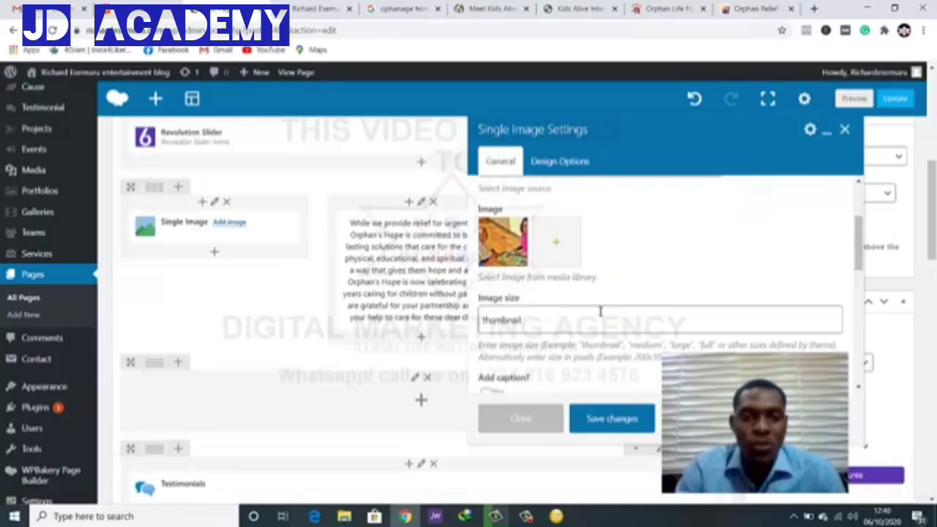
scroll(600, 311, "down", 1)
scroll(599, 314, "up", 1)
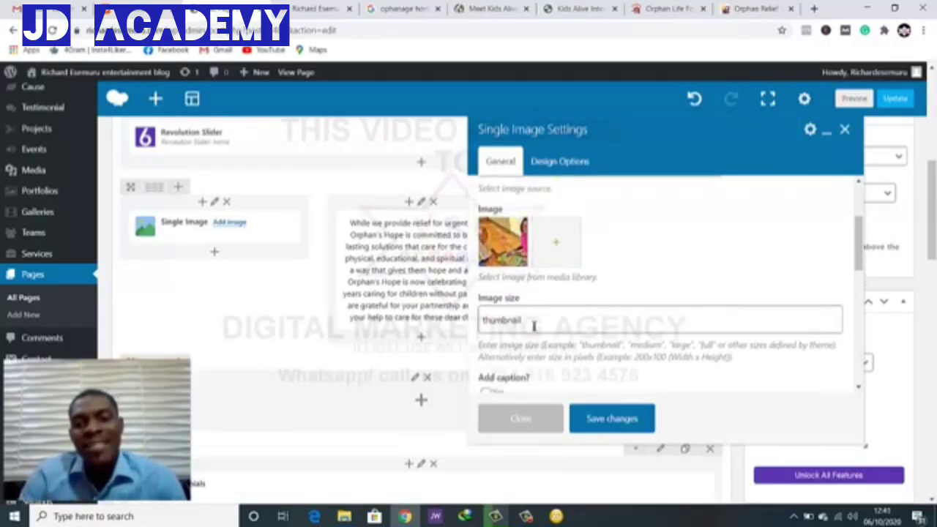
scroll(533, 325, "down", 1)
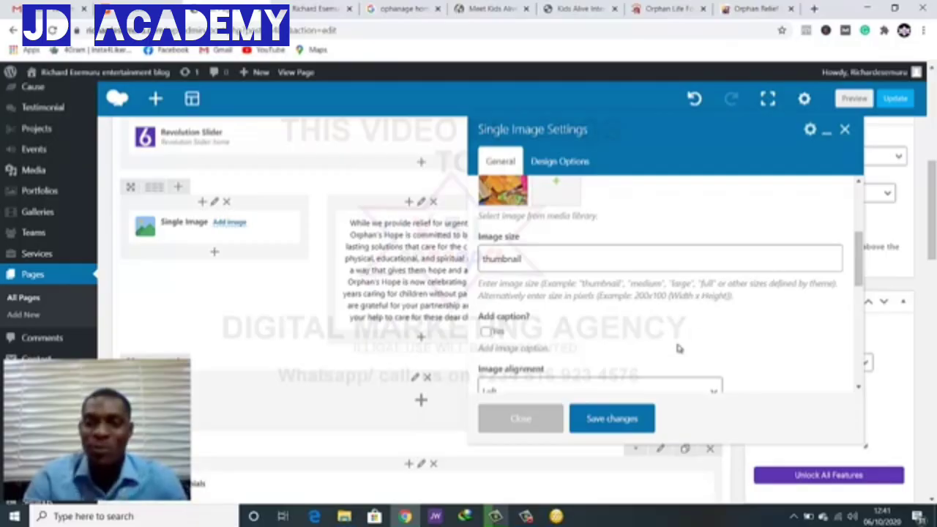
left_click(599, 420)
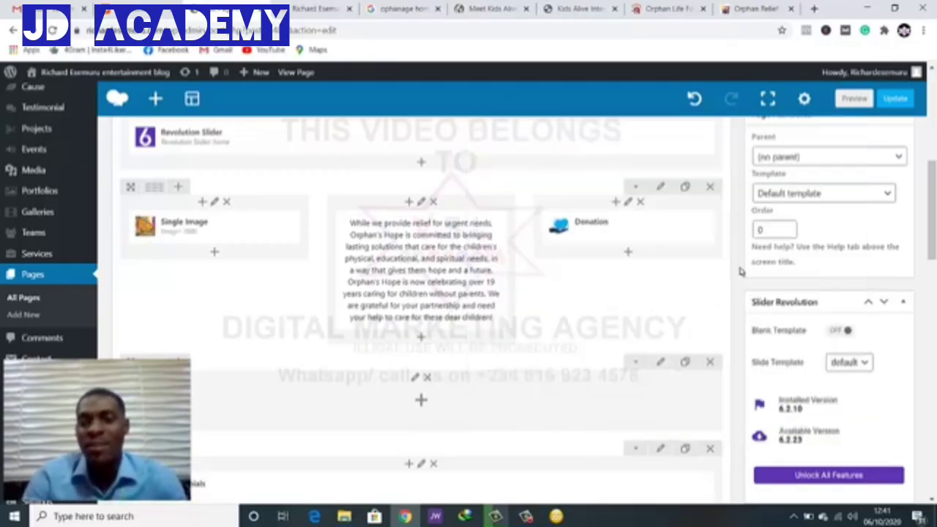
left_click(896, 101)
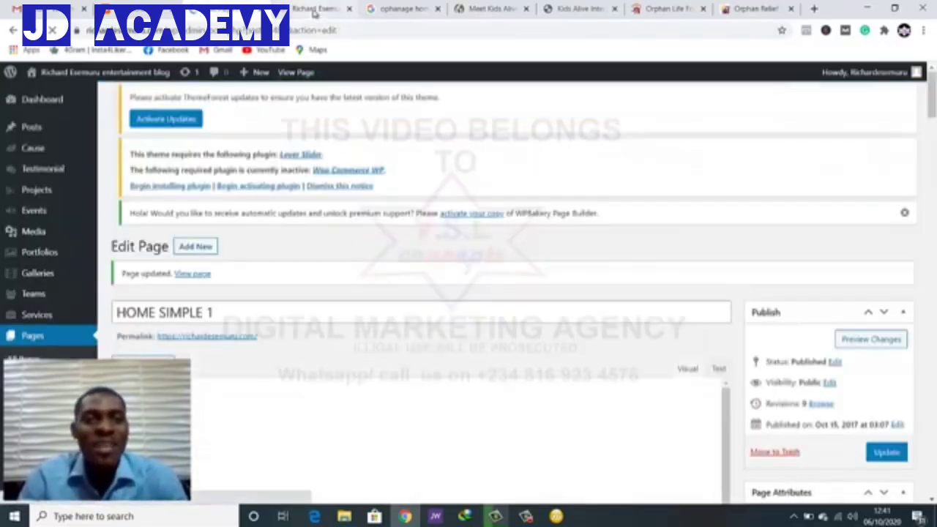
Reload the live homepage and check how the photo sits in the three-column row
left_click(314, 9)
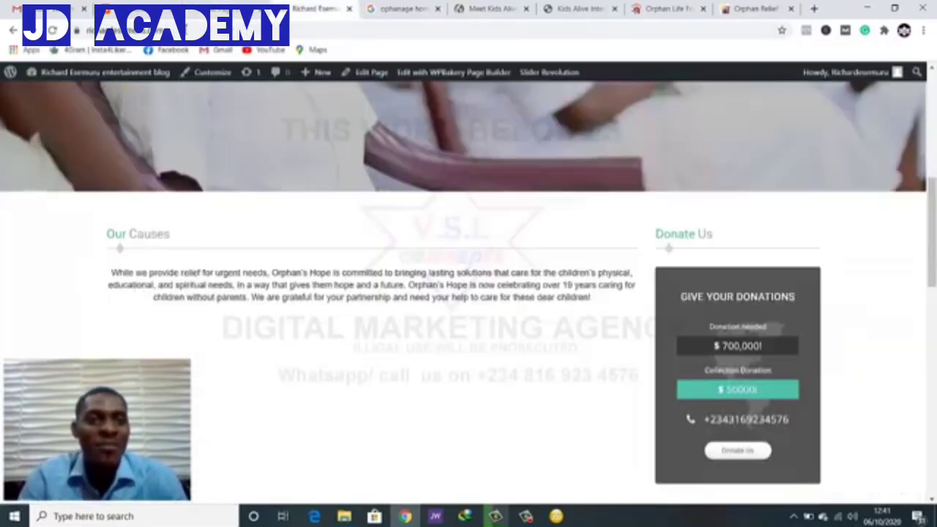
left_click(52, 30)
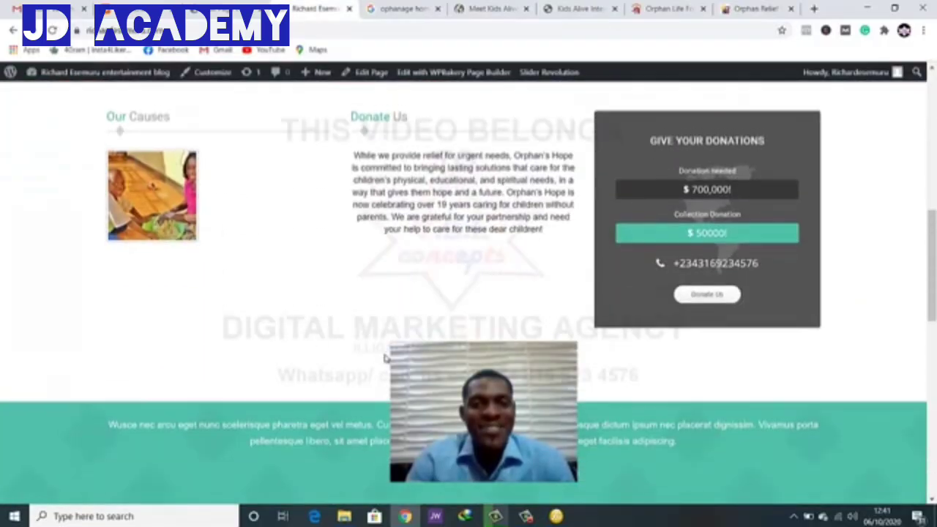
scroll(385, 358, "down", 1)
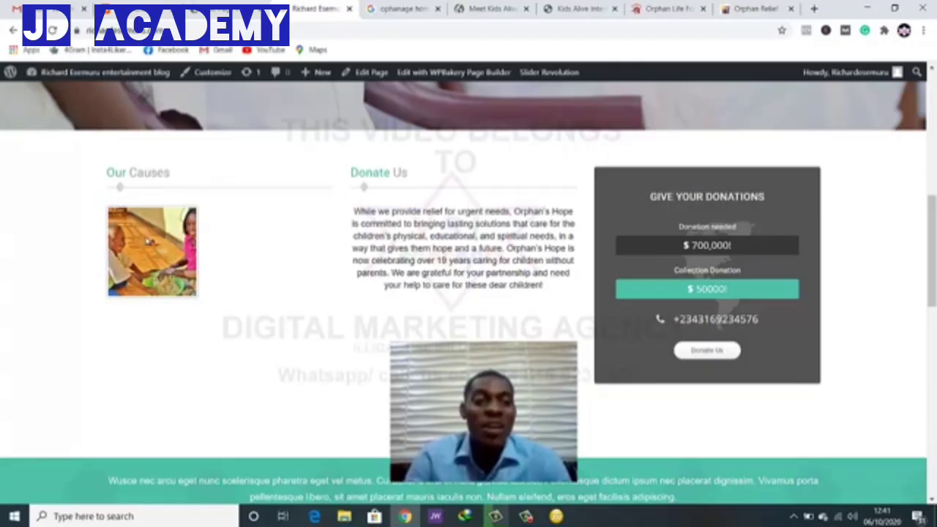
Set the Single Image's image size to large, save its settings and update the page
left_click(236, 8)
scroll(556, 254, "down", 10)
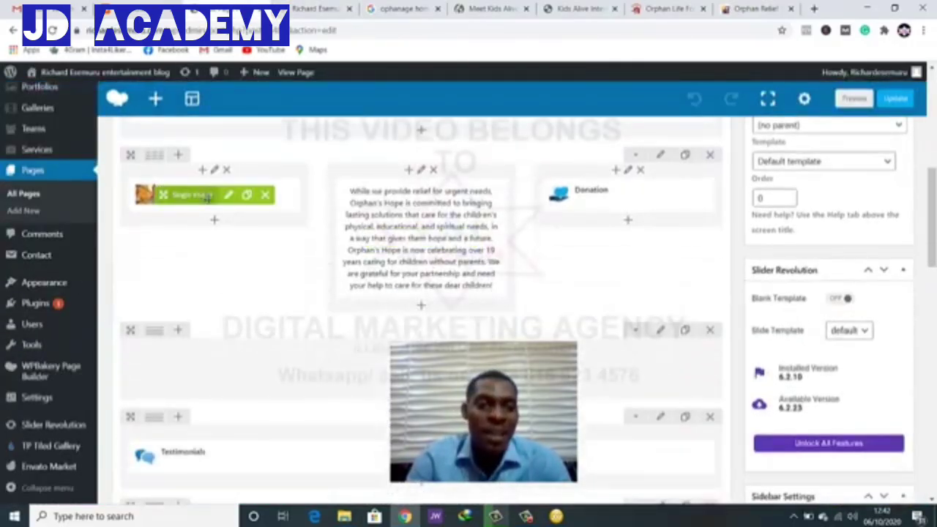
left_click(228, 195)
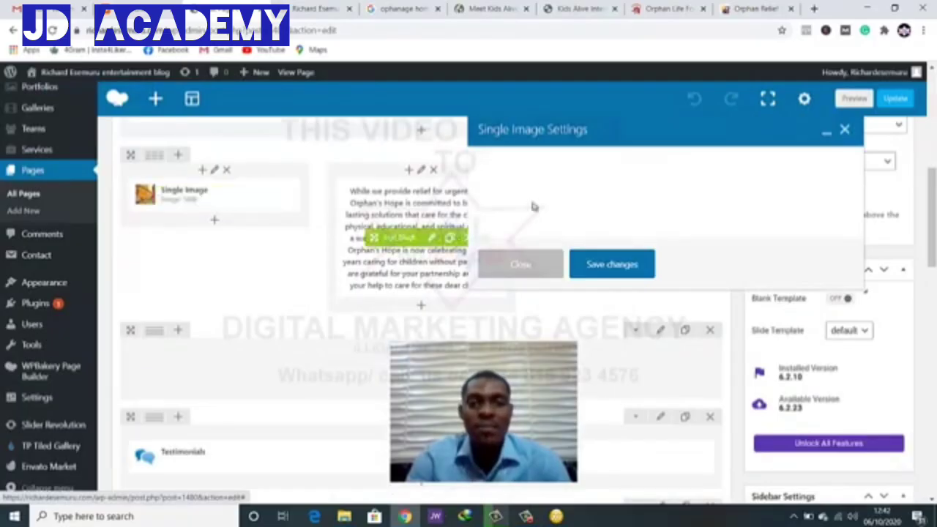
scroll(723, 195, "down", 5)
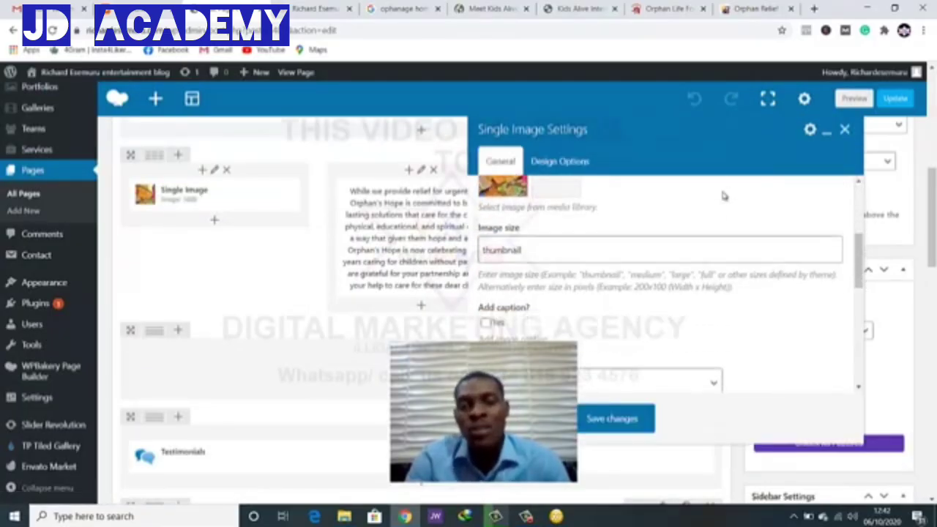
left_click(512, 205)
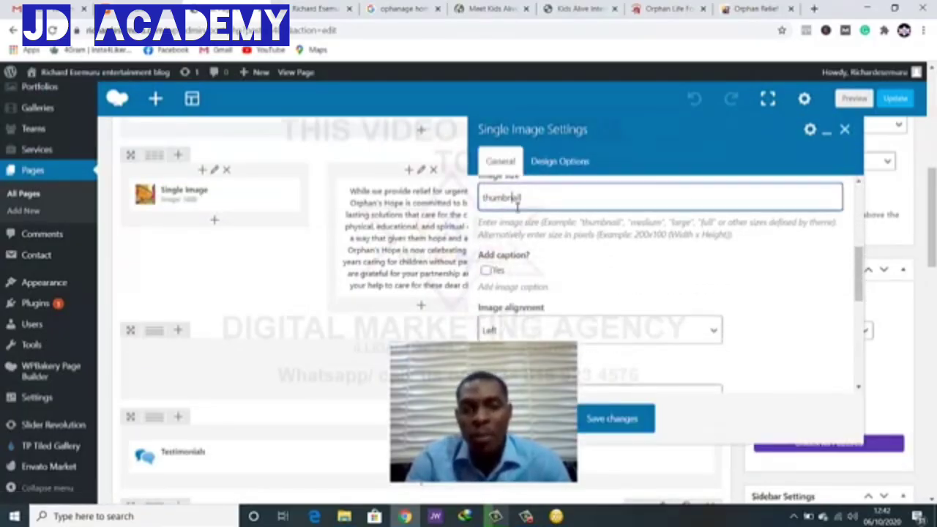
double_click(681, 222)
key("ctrl+c")
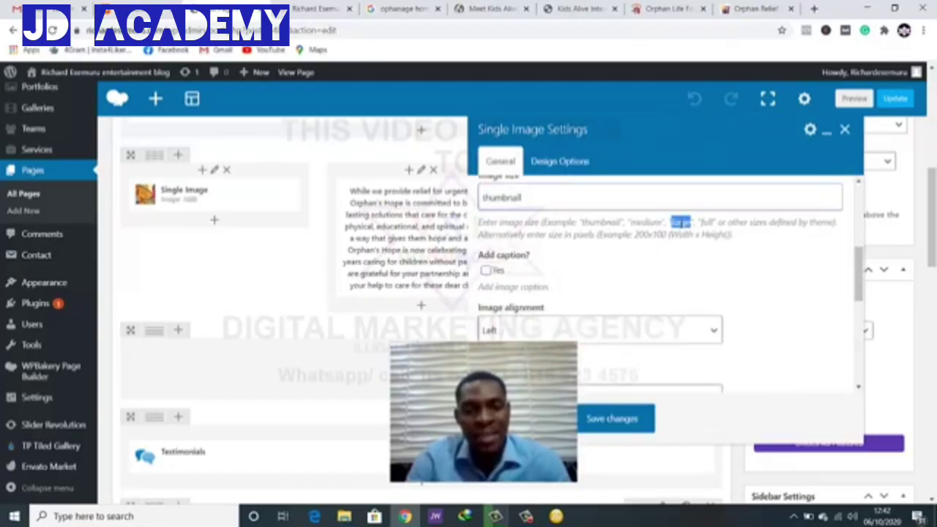
double_click(502, 199)
key("ctrl+v")
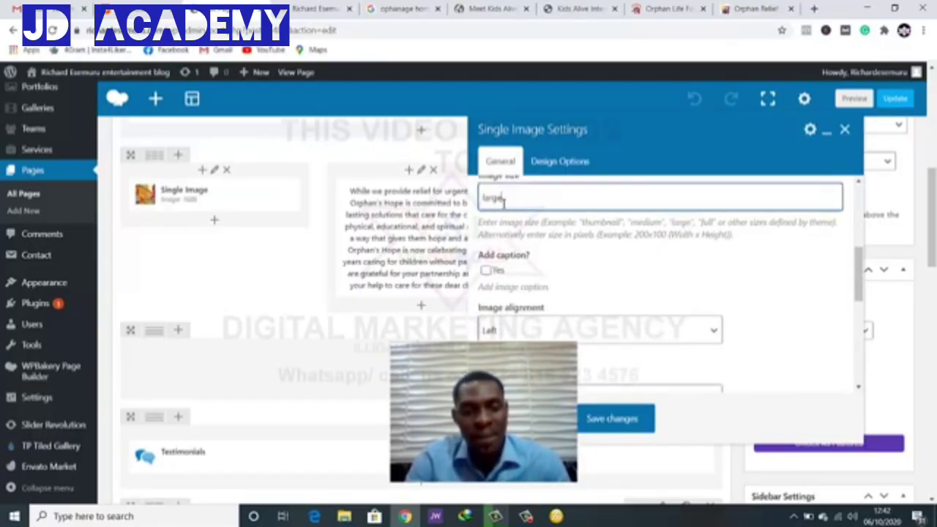
left_click(616, 418)
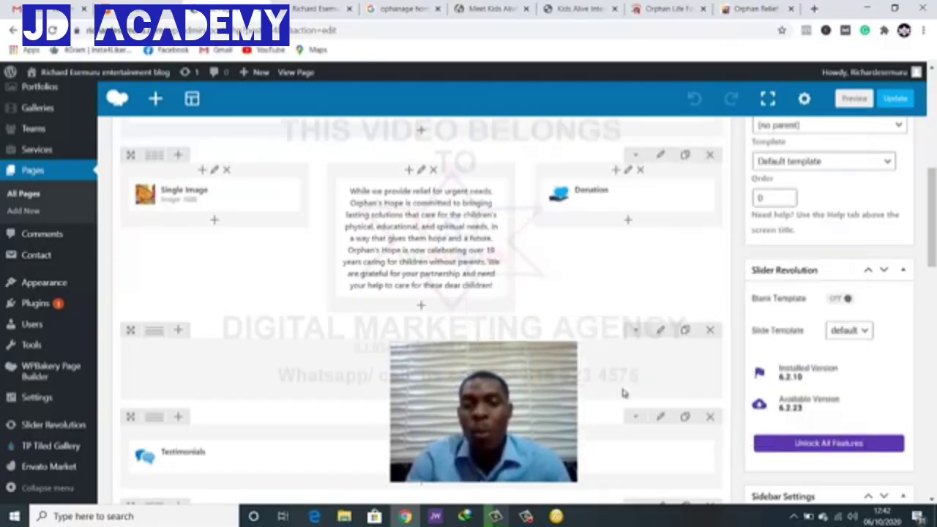
left_click(894, 98)
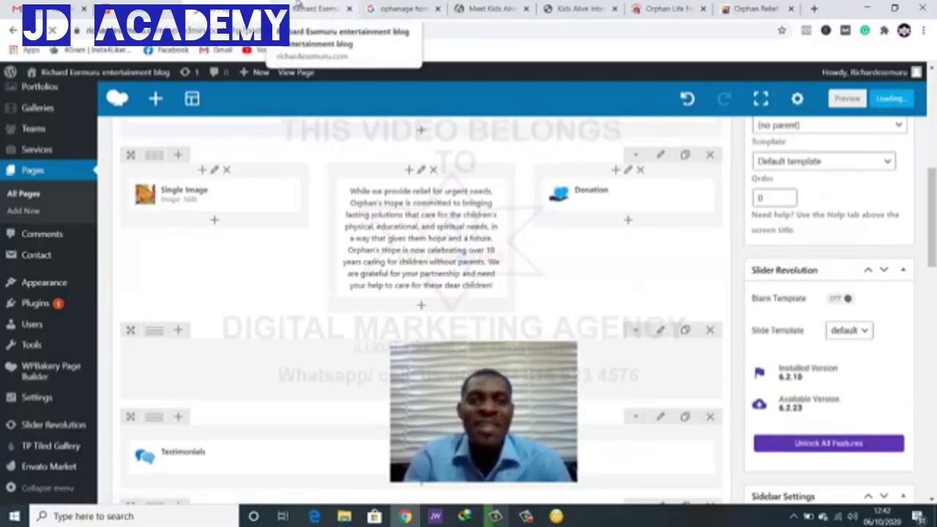
Reload the live homepage and examine the enlarged photo beside the text block and donation box
left_click(298, 6)
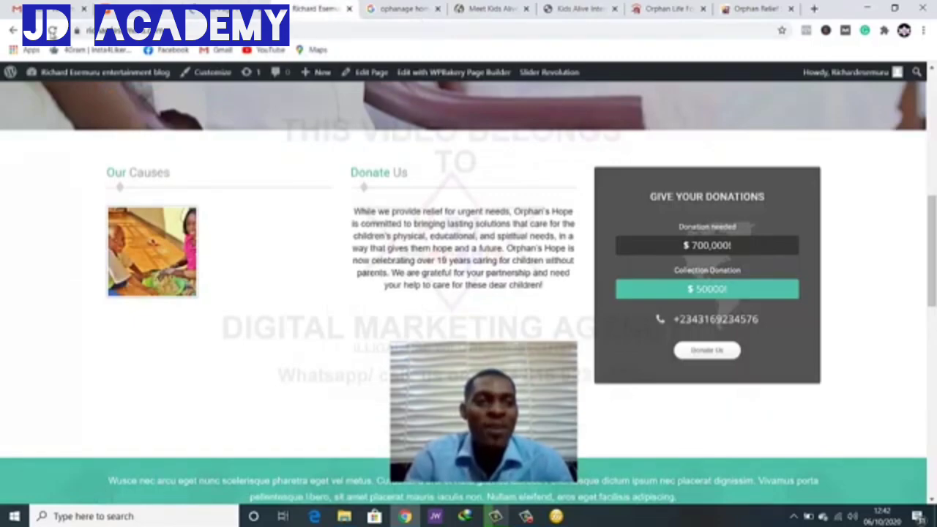
left_click(51, 32)
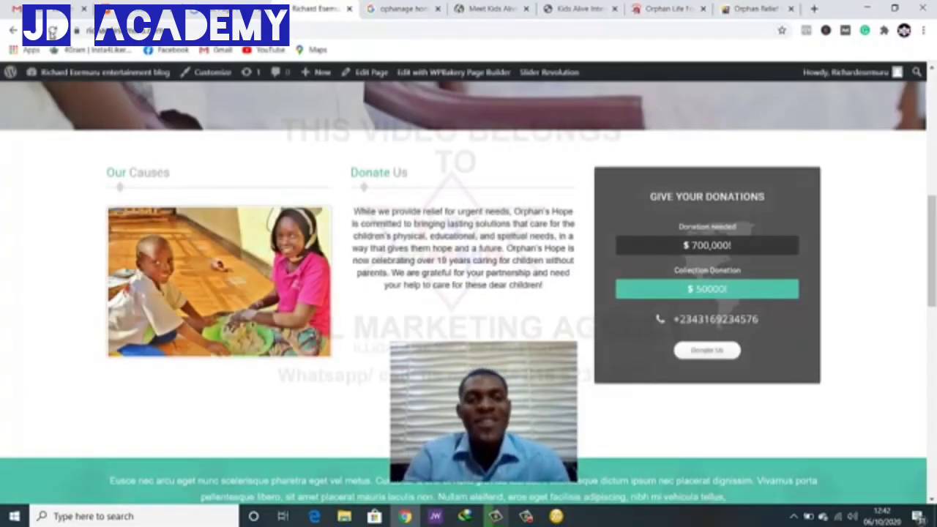
scroll(481, 285, "down", 2)
scroll(482, 284, "up", 3)
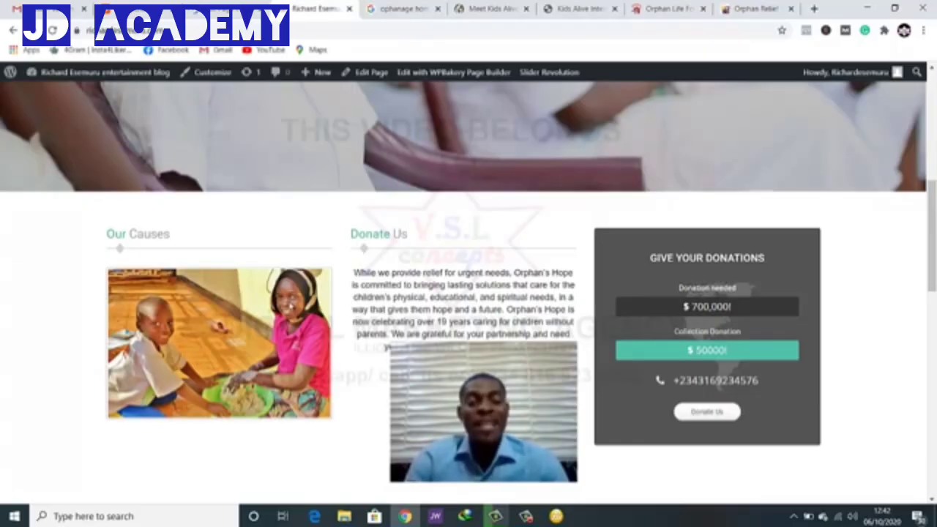
scroll(291, 340, "down", 2)
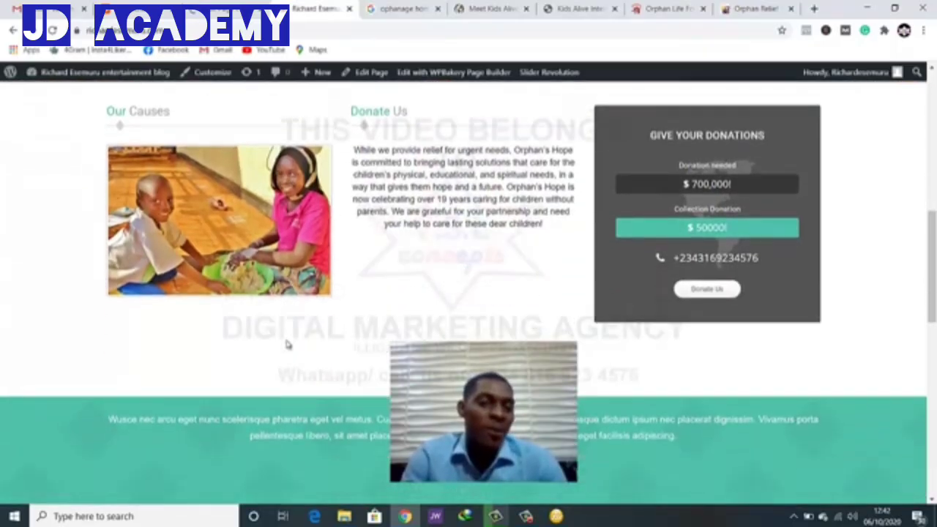
scroll(289, 344, "up", 1)
scroll(289, 346, "up", 1)
scroll(287, 352, "down", 1)
scroll(285, 355, "up", 2)
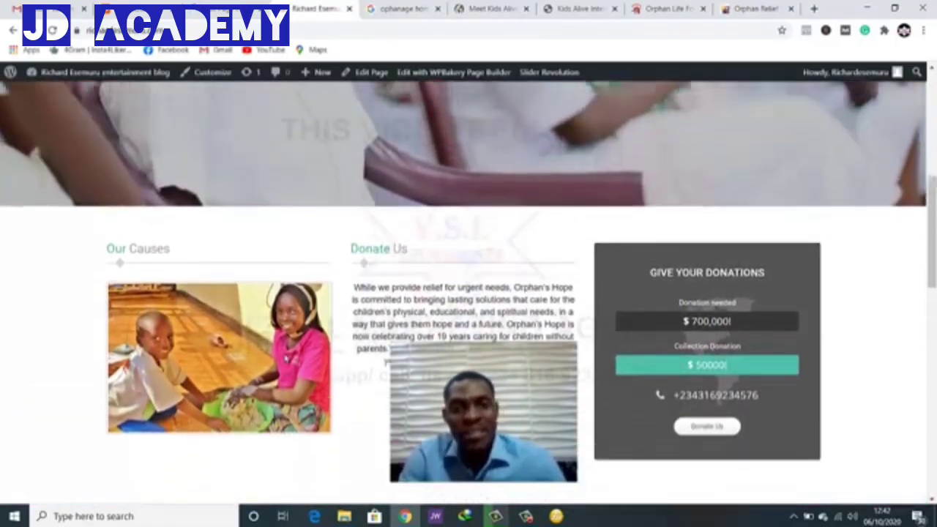
Set the Single Image's image size to full, save its settings and update the page
scroll(285, 357, "down", 2)
scroll(285, 356, "up", 1)
scroll(286, 356, "up", 3)
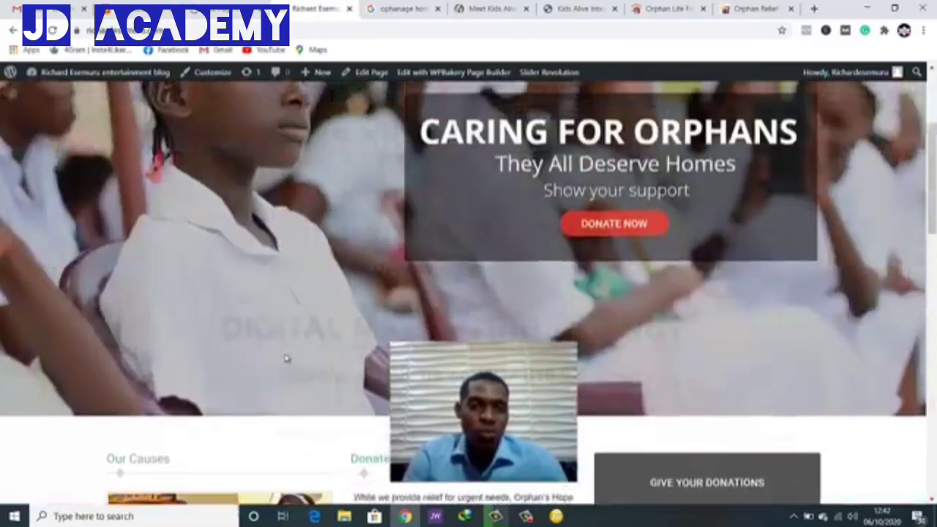
scroll(287, 357, "down", 5)
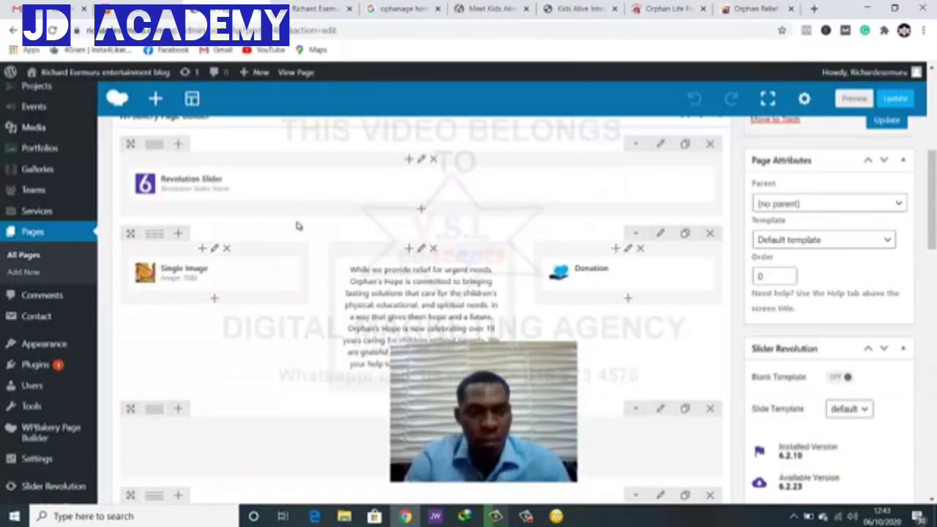
left_click(229, 274)
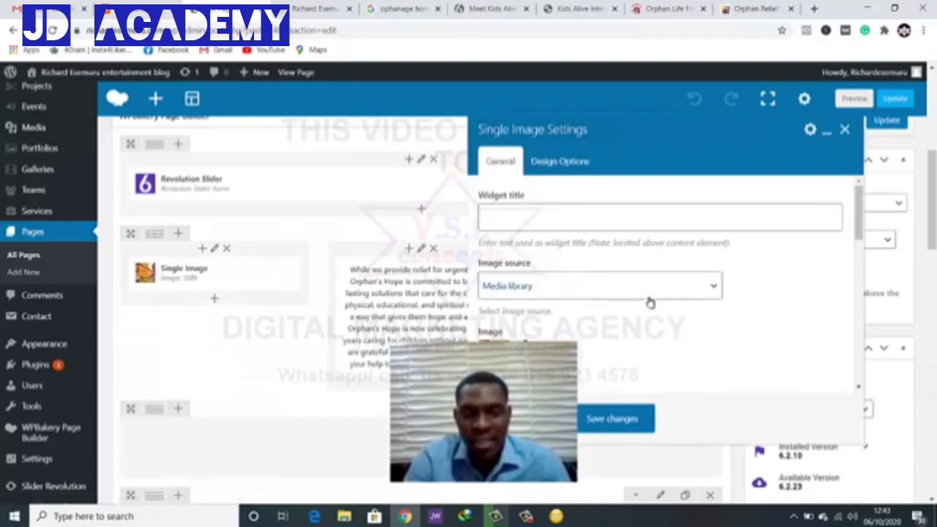
scroll(649, 299, "down", 5)
scroll(648, 301, "up", 1)
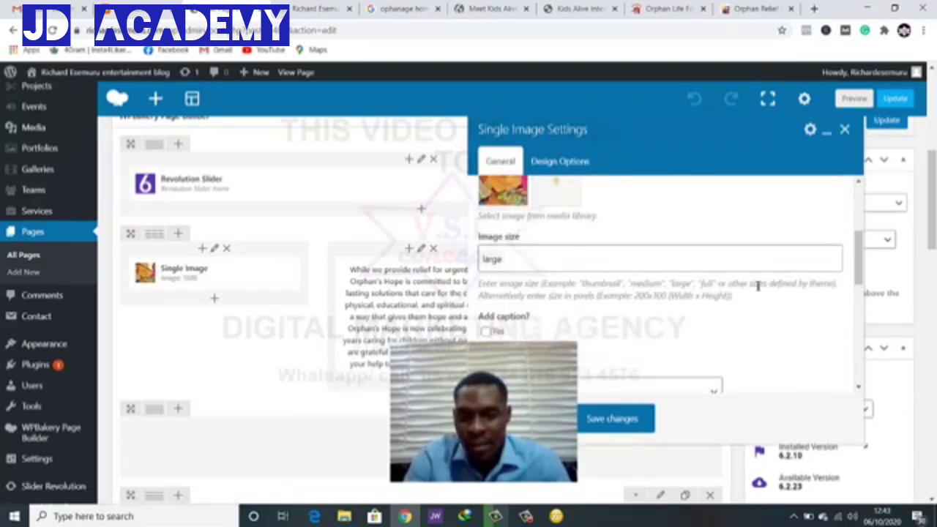
double_click(705, 285)
key("ctrl+c")
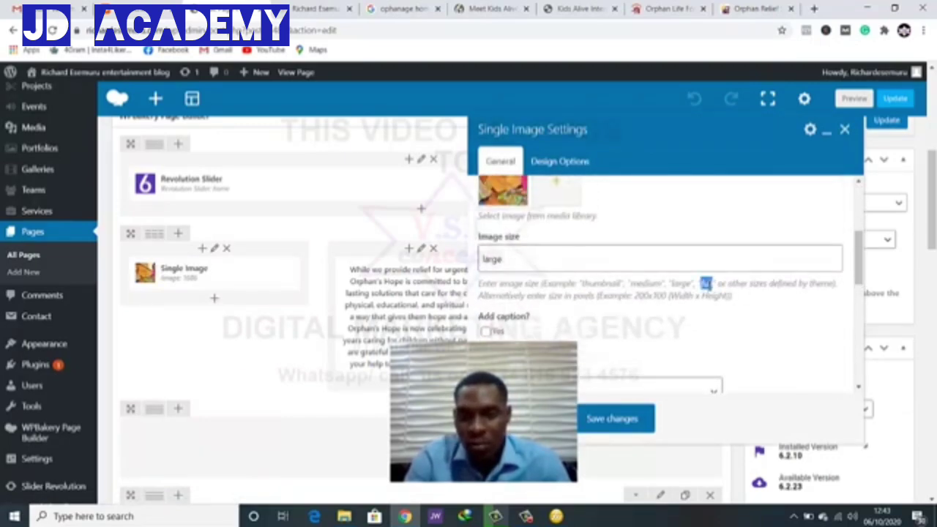
double_click(494, 264)
key("ctrl+v")
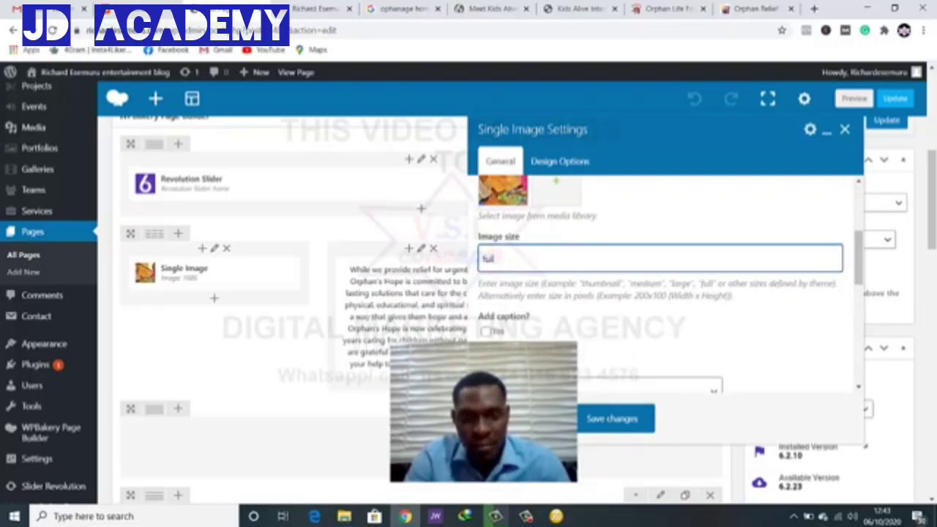
left_click(600, 423)
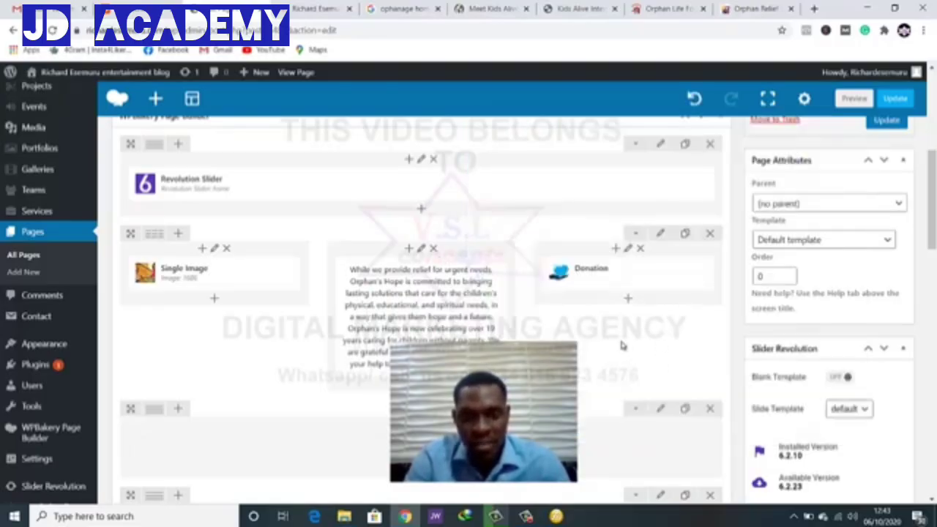
left_click(884, 118)
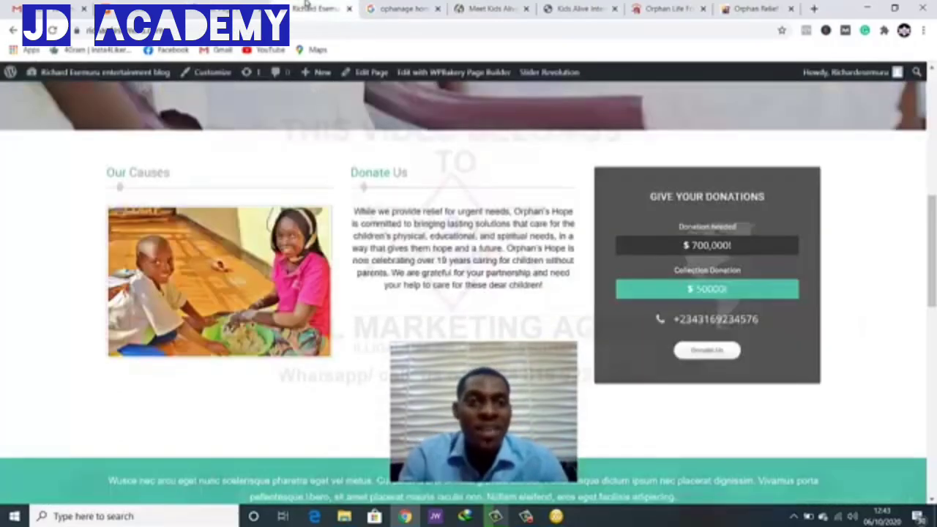
Reload the live homepage and examine the "Our Causes" and "Donate Us" headings above the photo and text block
left_click(53, 30)
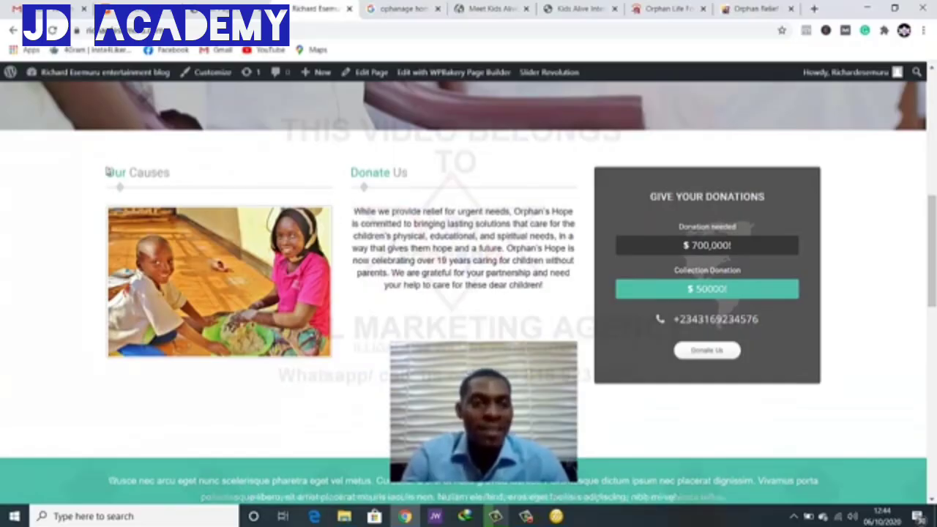
left_click_drag(169, 173, 126, 173)
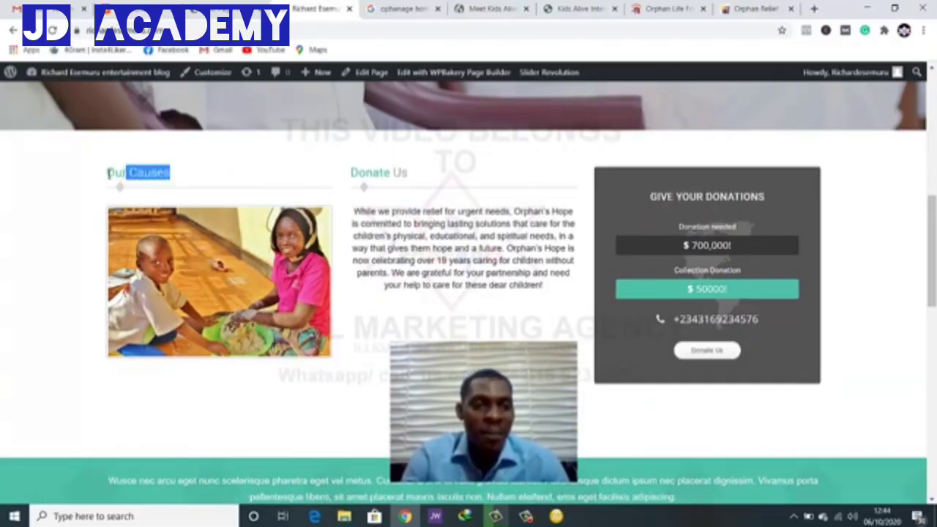
left_click(107, 175)
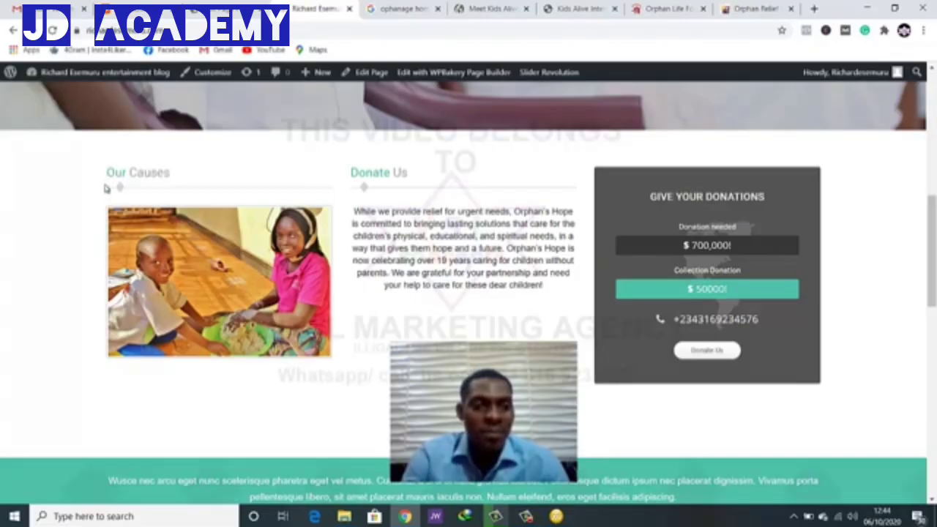
left_click_drag(169, 172, 144, 173)
left_click(423, 185)
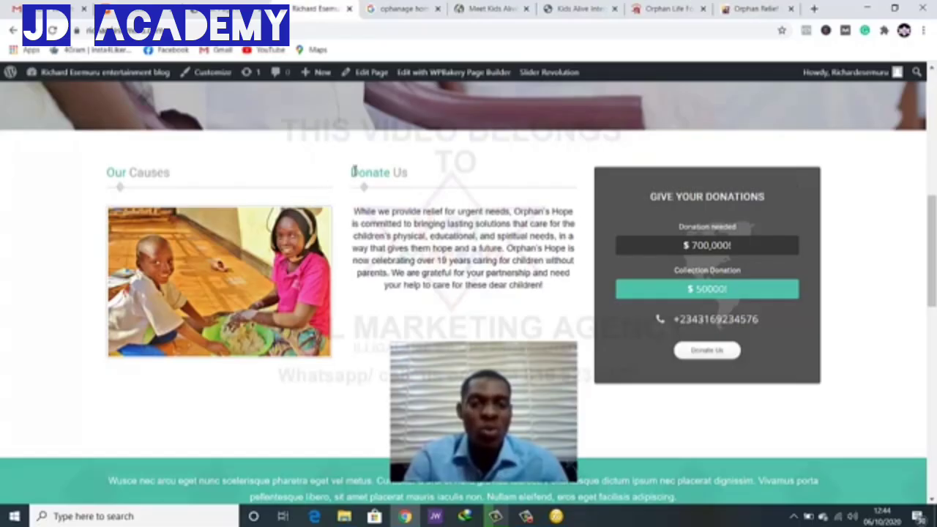
mouse_move(359, 172)
left_mouse_down()
mouse_move(410, 172)
mouse_move(349, 171)
mouse_move(369, 172)
left_mouse_up()
left_click(413, 176)
left_click(351, 174)
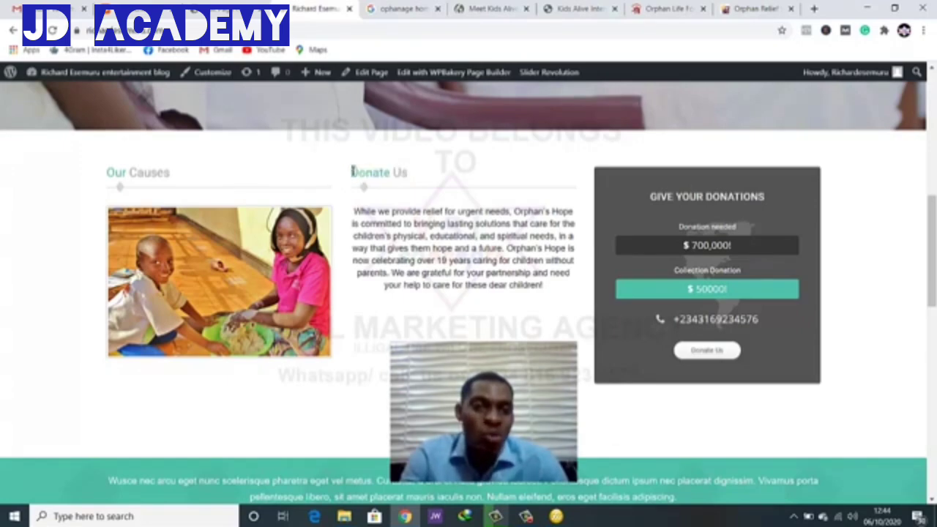
Open the middle column's settings in the page editor and clear its "Donate Us" title
left_click(223, 12)
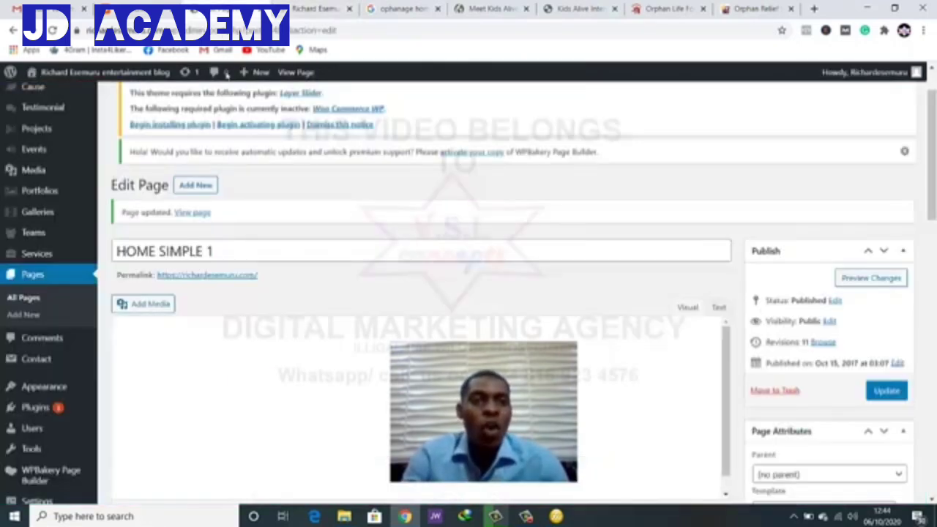
scroll(361, 268, "down", 5)
scroll(395, 257, "down", 5)
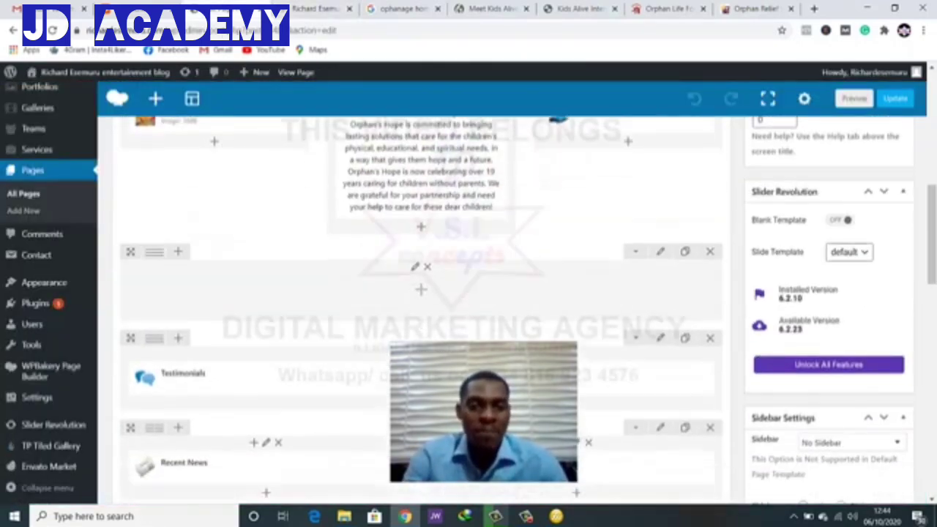
scroll(370, 265, "up", 6)
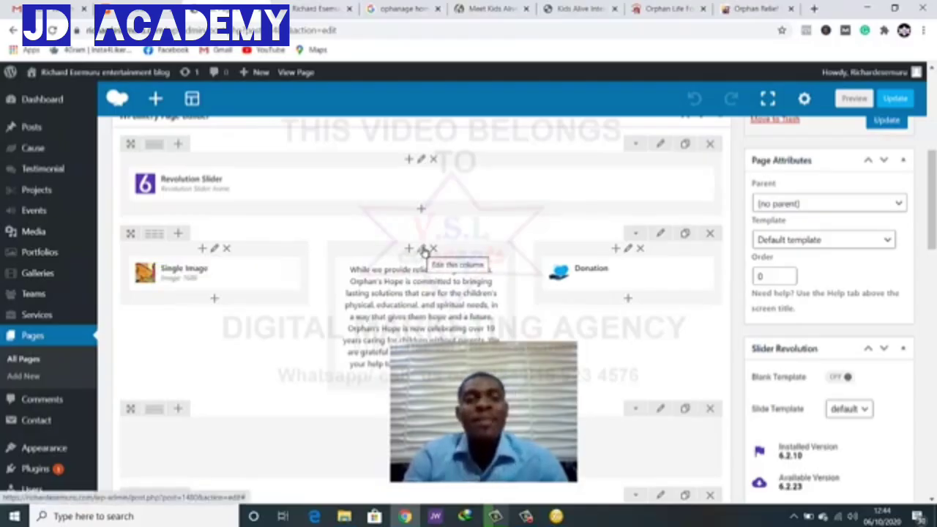
left_click(423, 250)
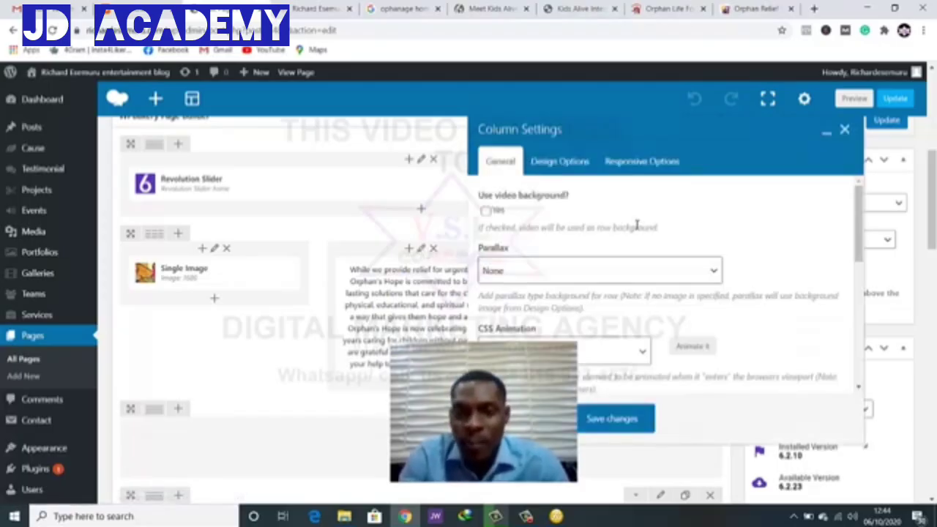
scroll(637, 225, "down", 5)
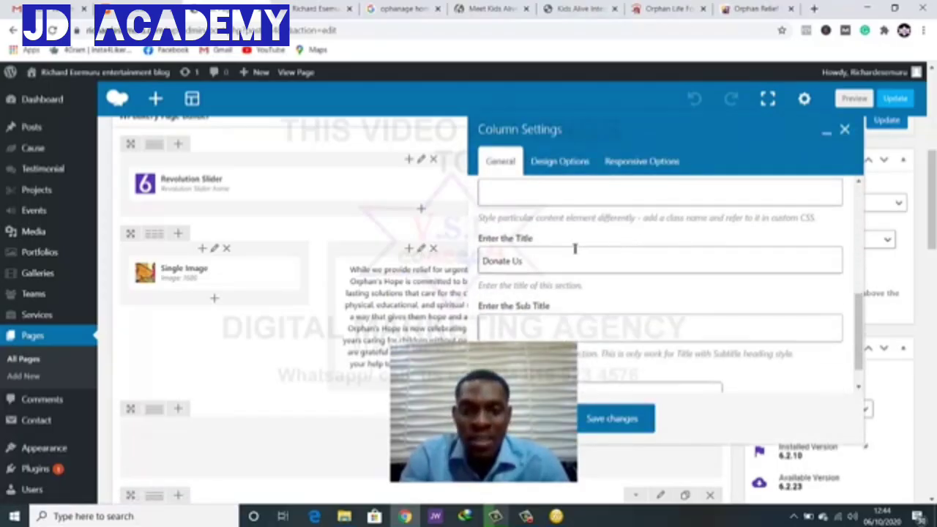
left_click_drag(534, 261, 483, 260)
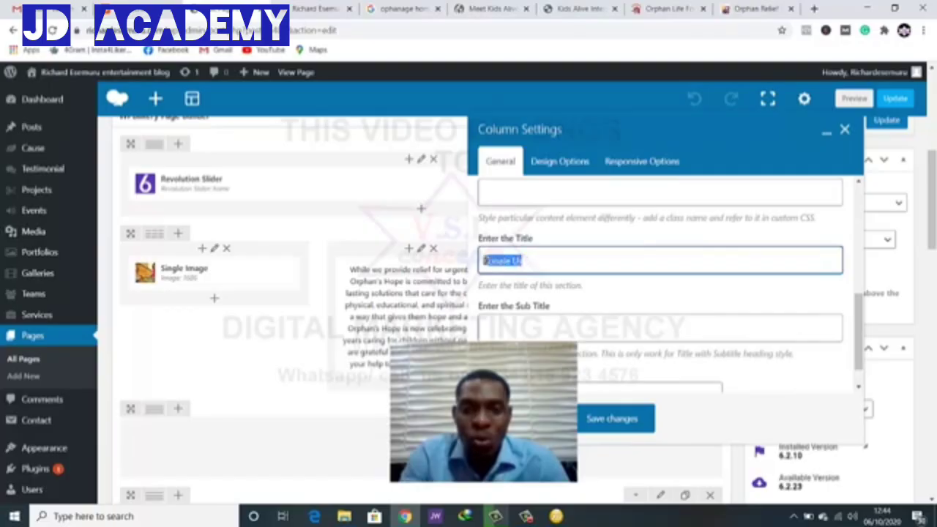
key("BackSpace")
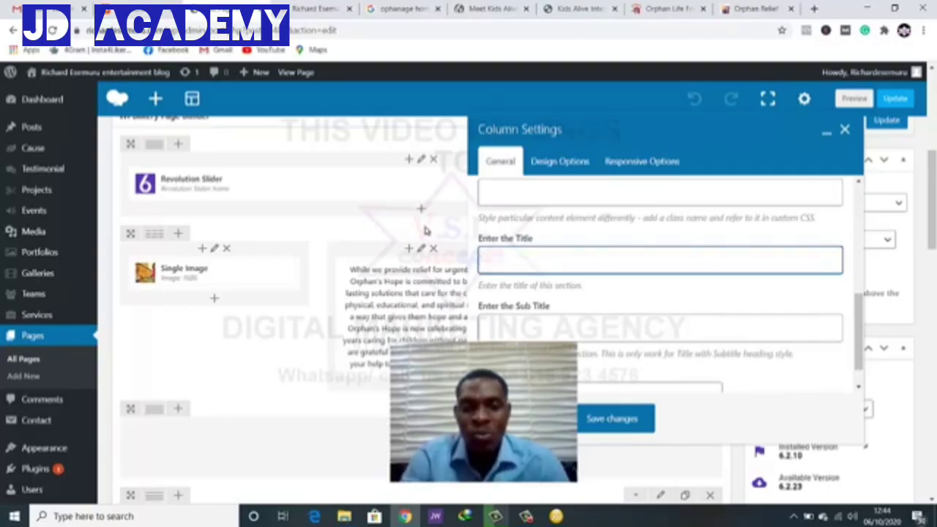
Set the middle column's heading style to the blank option and look over its other general settings
scroll(510, 256, "down", 1)
scroll(549, 281, "down", 3)
scroll(578, 293, "up", 2)
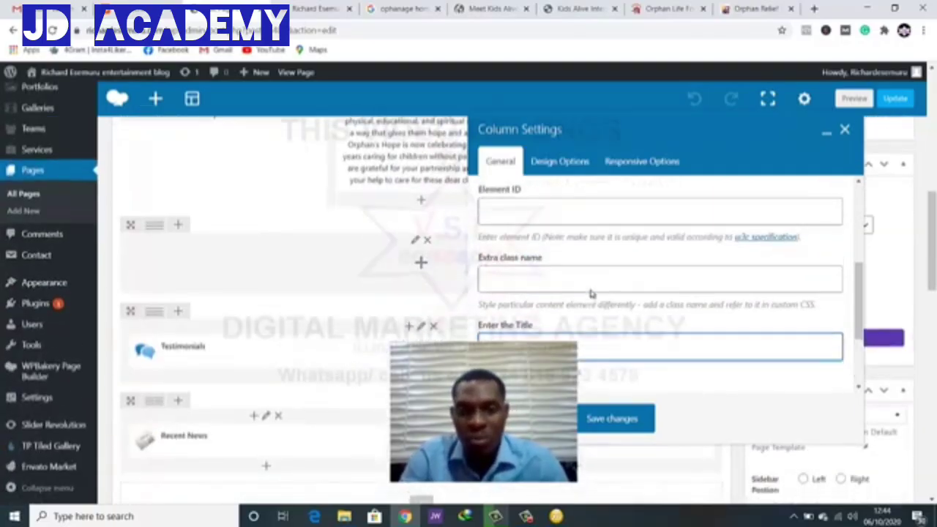
scroll(589, 295, "down", 2)
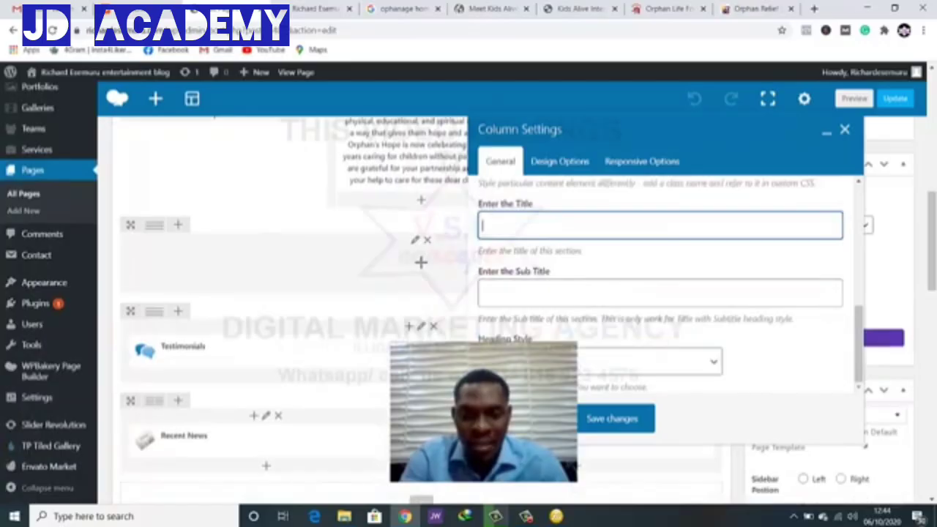
left_click(681, 362)
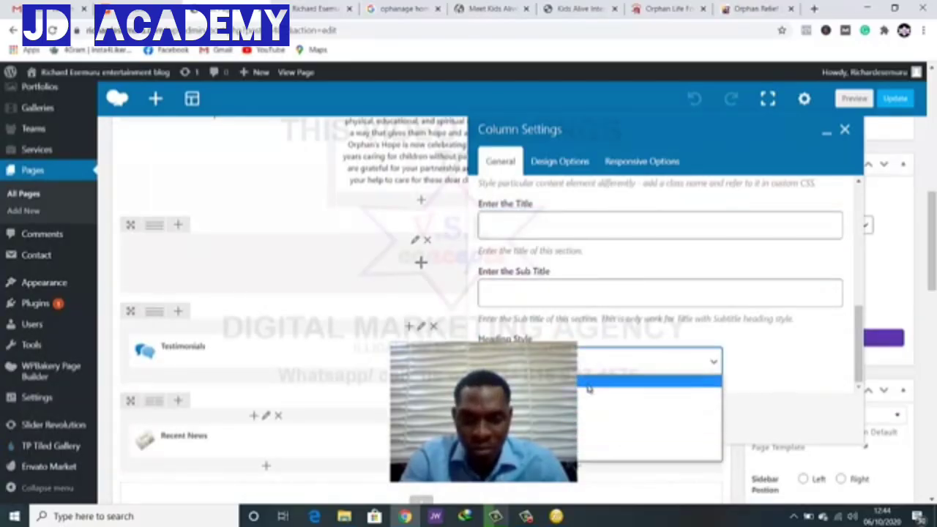
left_click(589, 389)
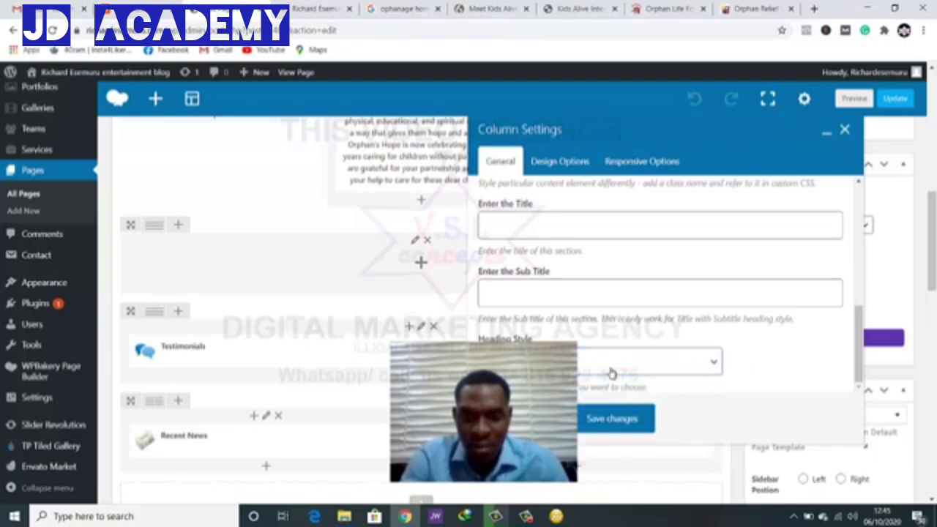
scroll(600, 344, "up", 1)
scroll(600, 338, "up", 4)
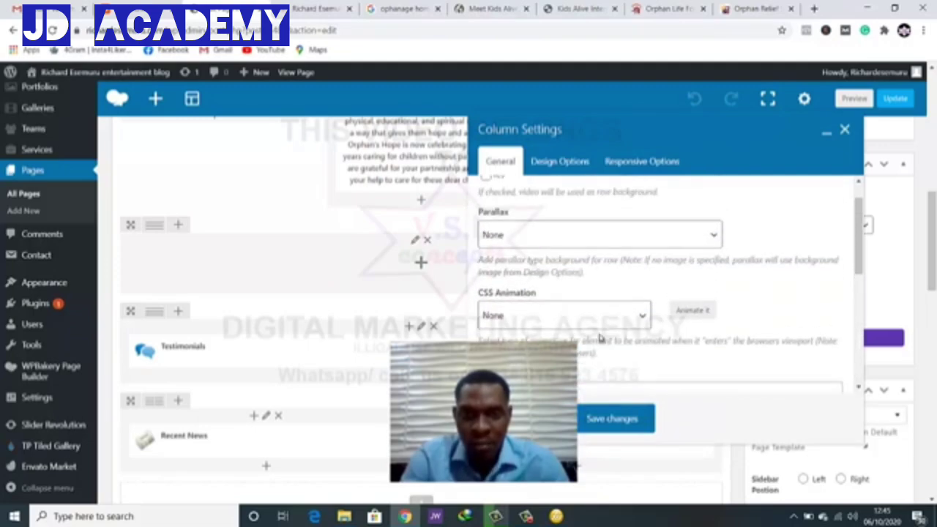
Save the middle column's settings, update the page and reload the live homepage
scroll(600, 338, "down", 2)
scroll(600, 338, "down", 2)
left_click(610, 420)
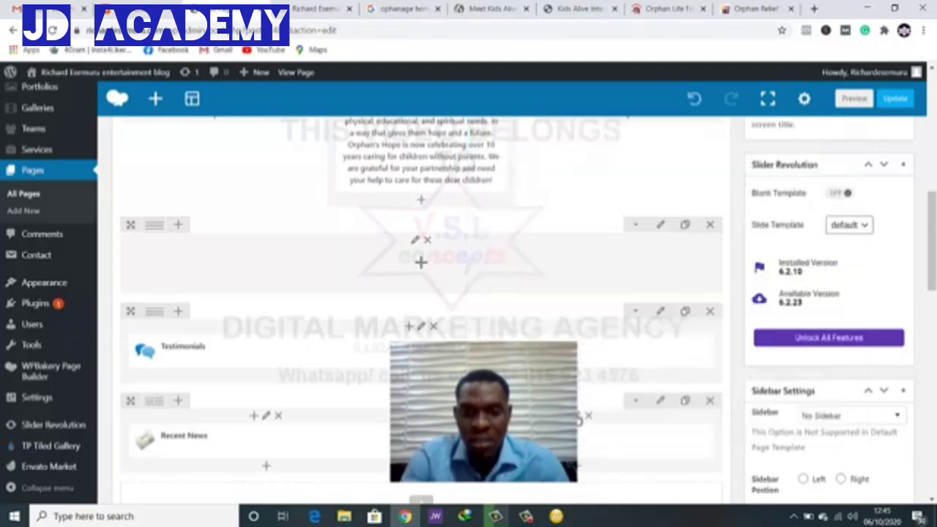
left_click(894, 99)
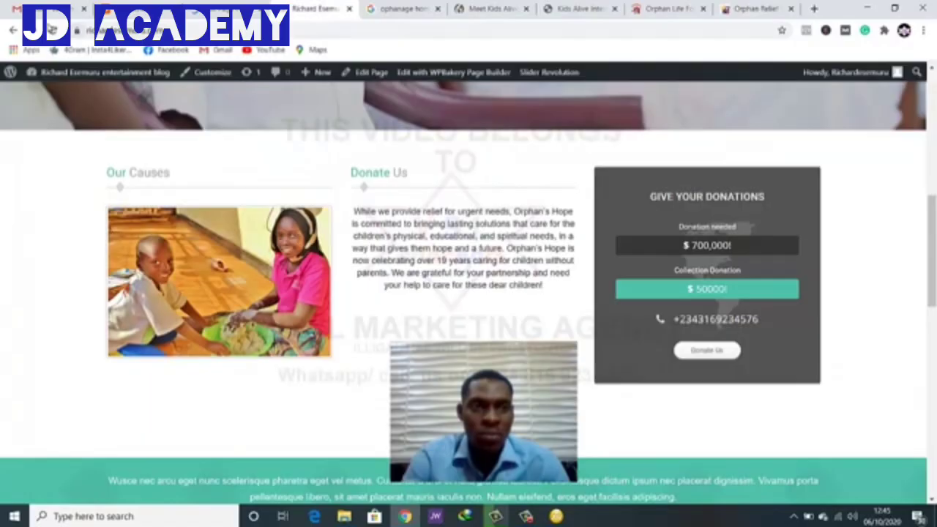
left_click(52, 29)
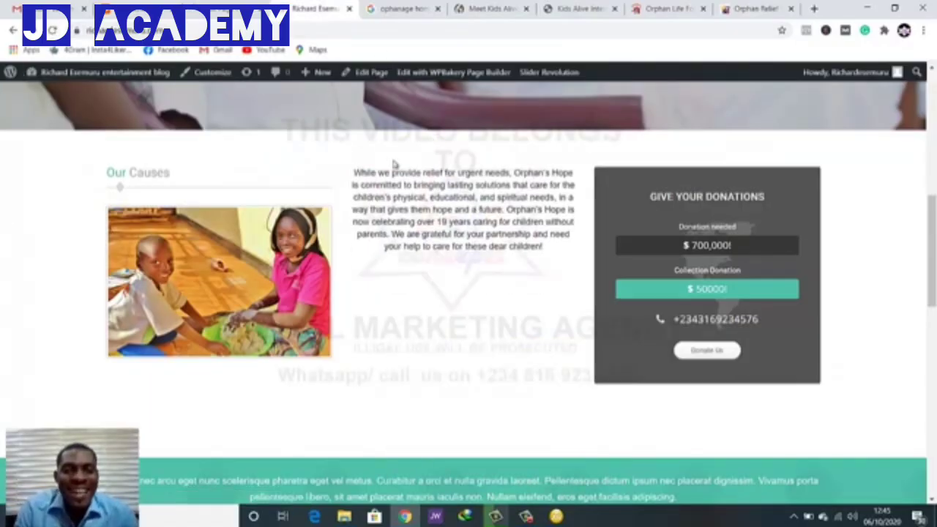
Open the settings of the column holding the photo and clear its "Our Causes" title
left_click(205, 4)
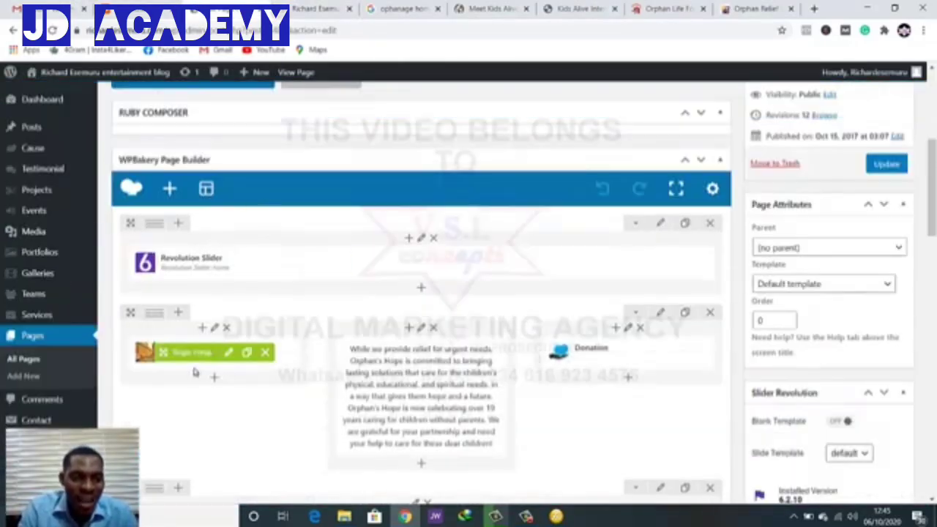
left_click(213, 329)
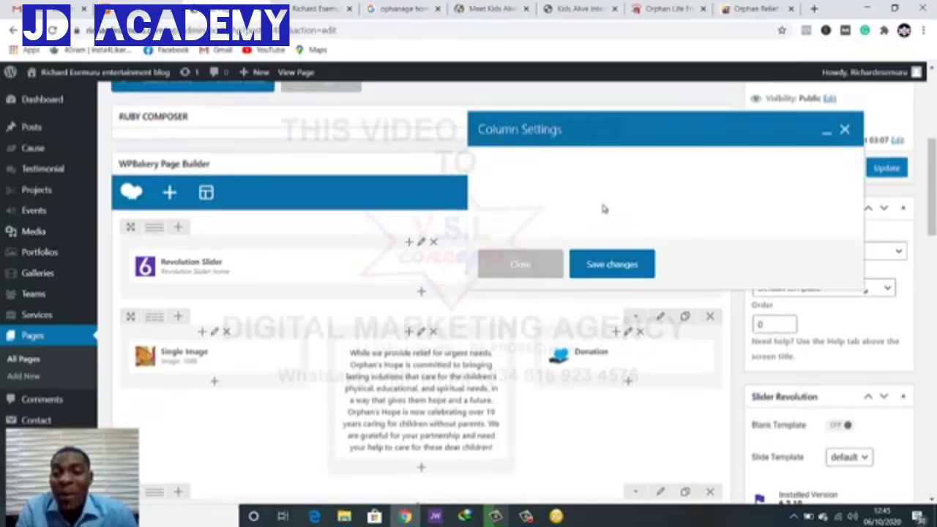
scroll(583, 272, "down", 1)
scroll(584, 272, "down", 7)
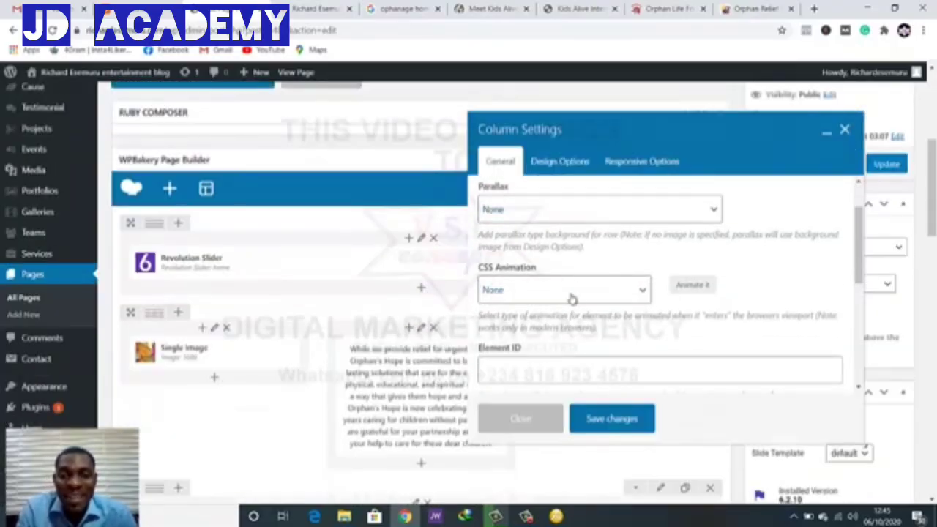
left_click_drag(543, 262, 476, 261)
left_click(550, 260)
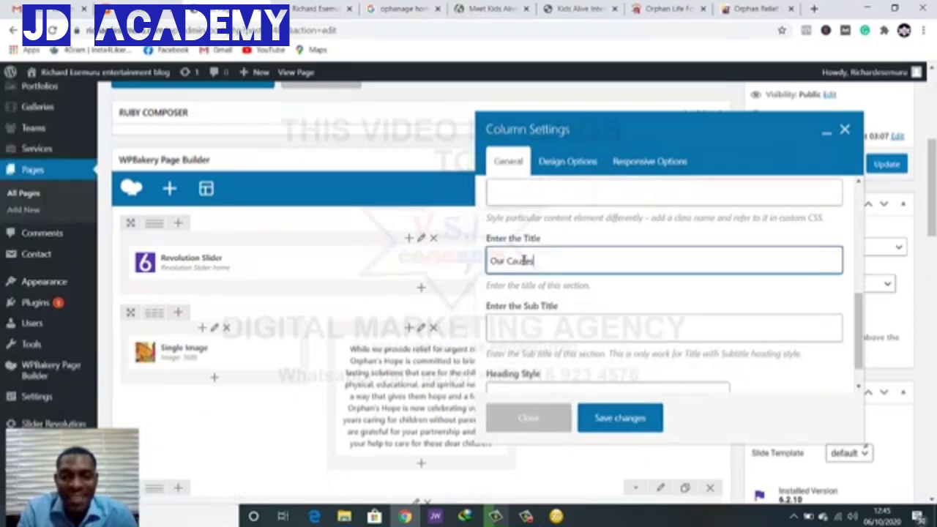
left_click_drag(535, 260, 489, 261)
key("BackSpace")
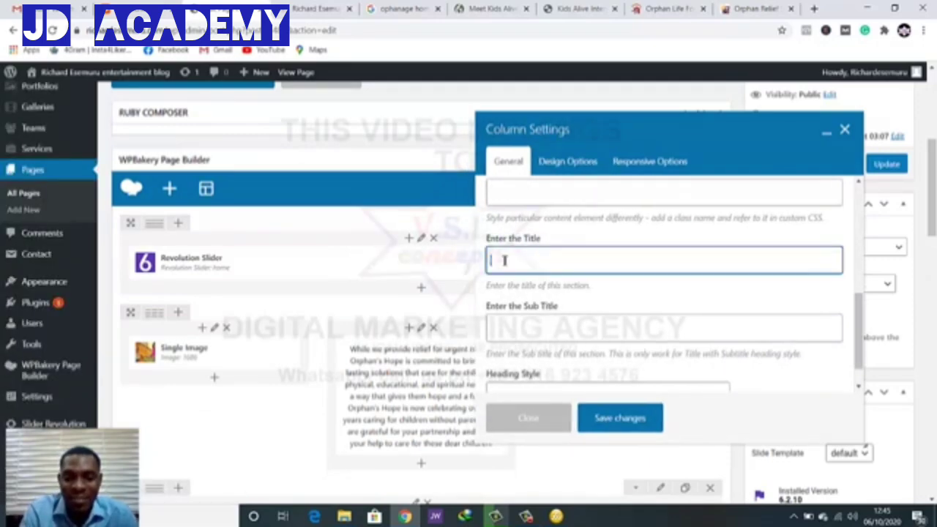
Set the photo column's heading style to the blank option and save the column settings
scroll(527, 285, "down", 1)
scroll(575, 314, "down", 4)
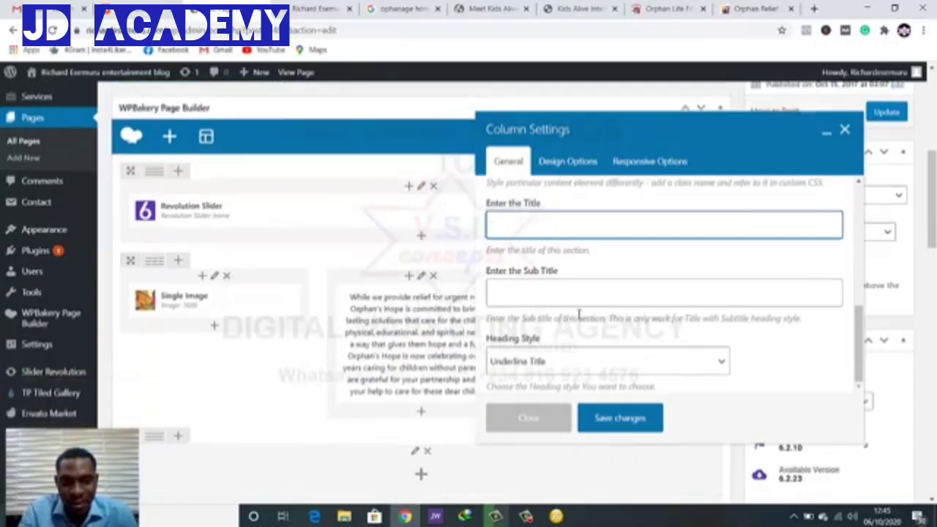
left_click(586, 369)
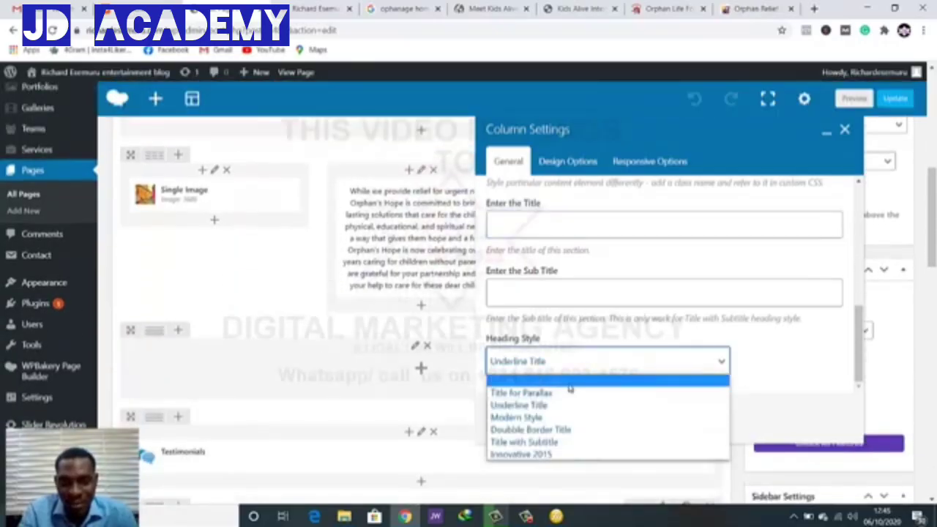
left_click(636, 381)
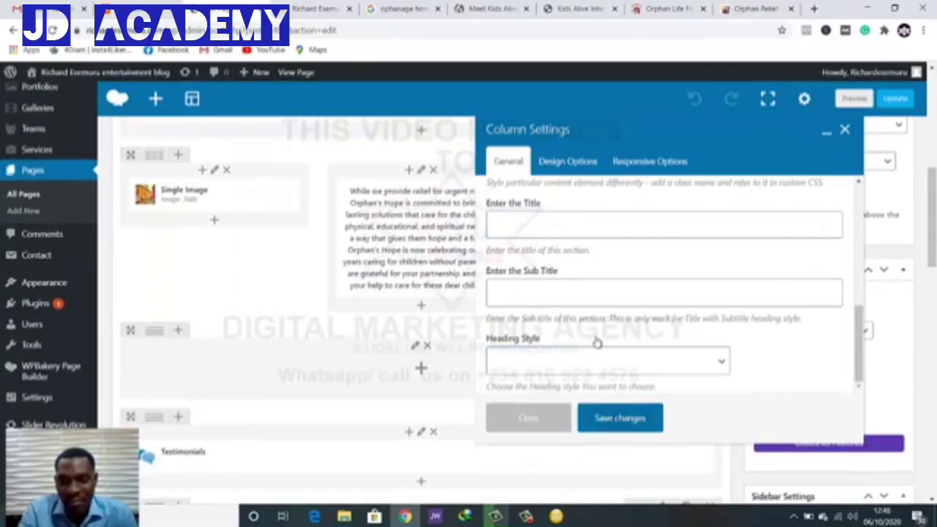
left_click(615, 422)
Update the page, reload the live homepage and check the photo, text and donation row without headings
left_click(893, 99)
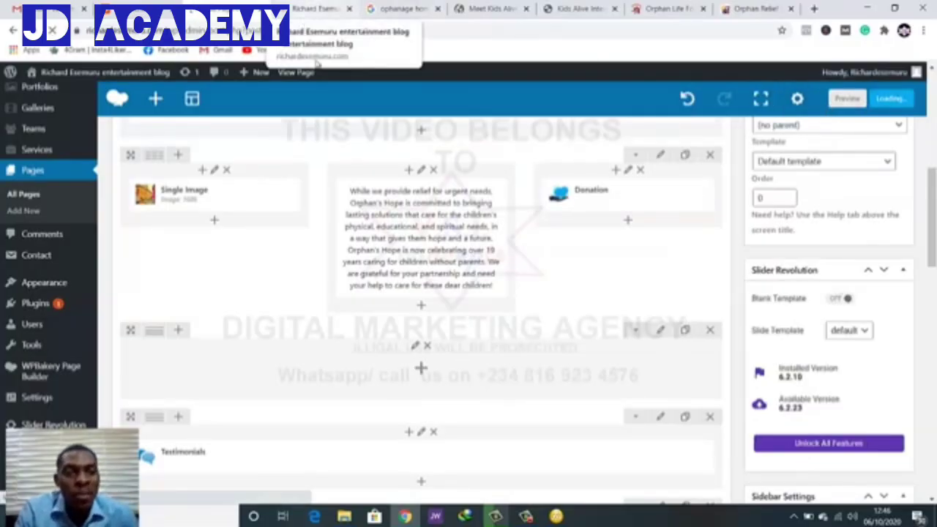
left_click(315, 9)
left_click(54, 31)
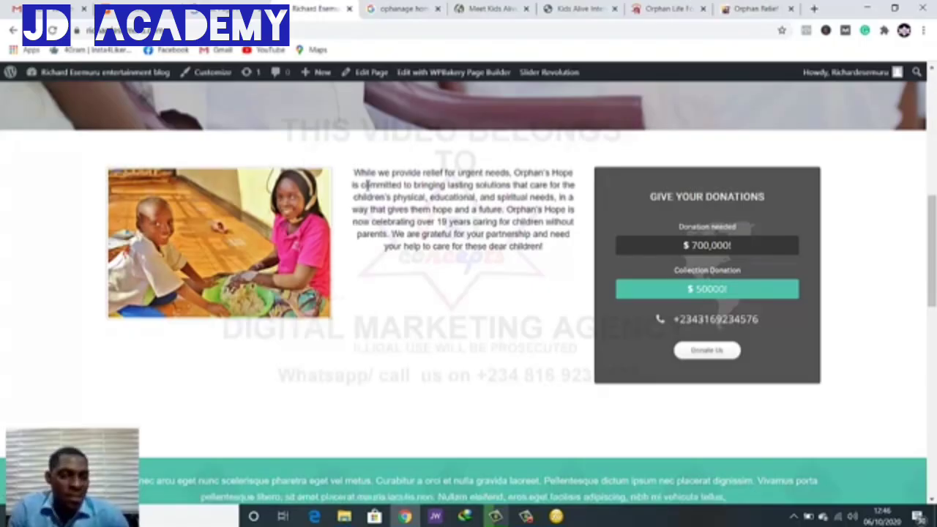
mouse_move(355, 173)
left_mouse_down()
mouse_move(448, 198)
mouse_move(533, 234)
mouse_move(545, 249)
mouse_move(355, 175)
left_mouse_up()
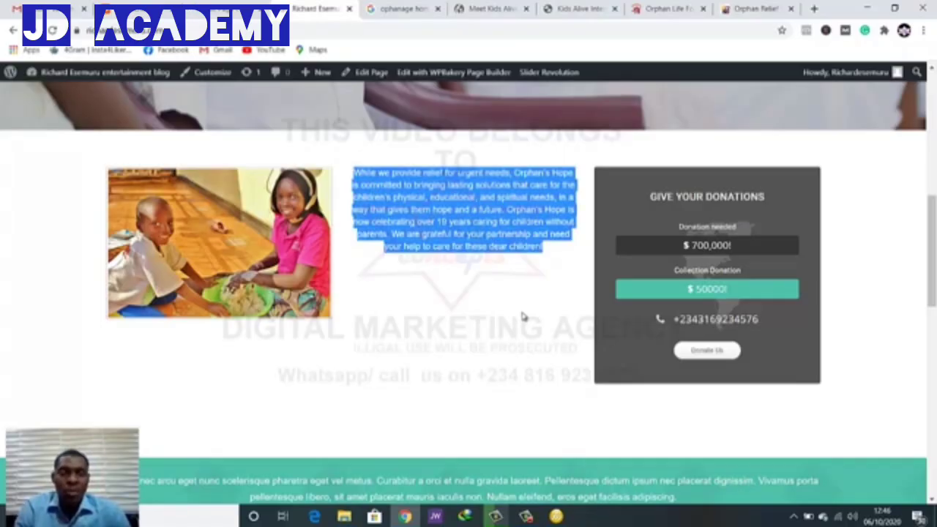
left_click(489, 247)
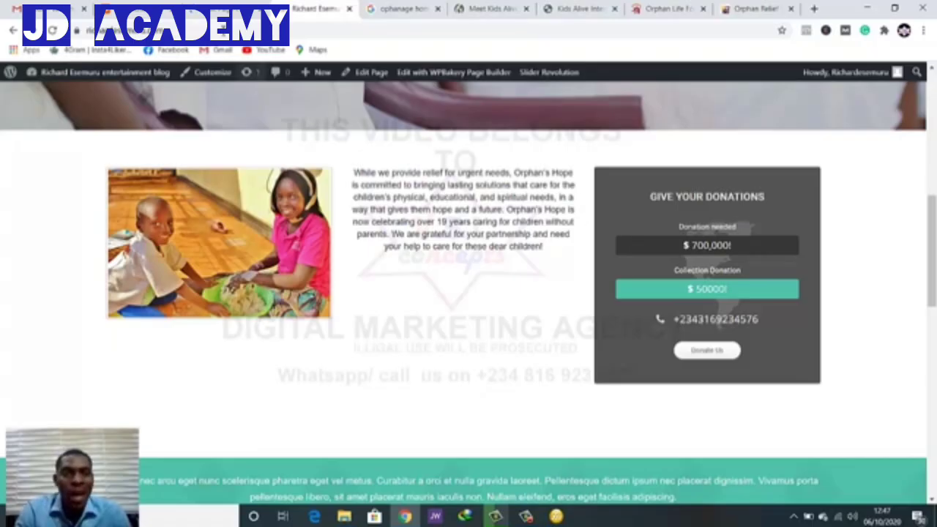
Back in the page editor, change the layout of the photo, text and Donation row to 5/6 + 1/6
left_click(370, 72)
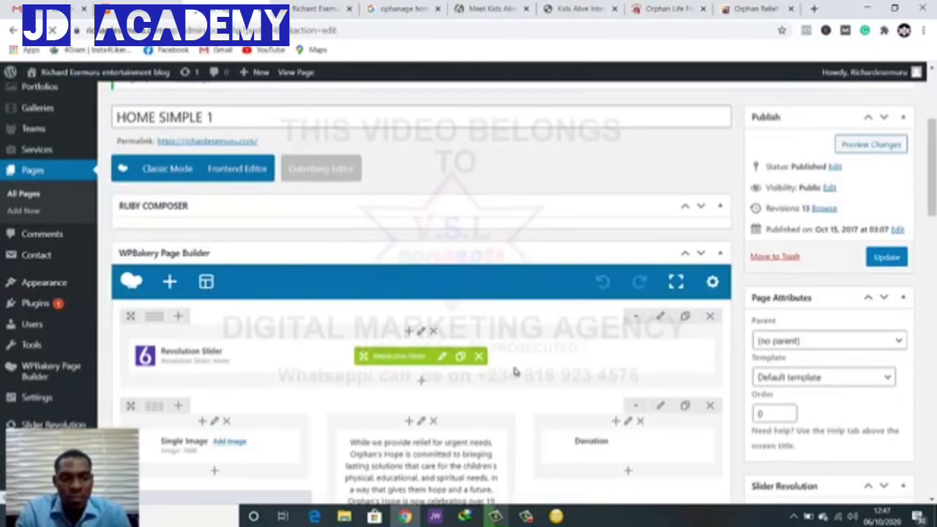
scroll(502, 376, "down", 4)
scroll(492, 377, "up", 2)
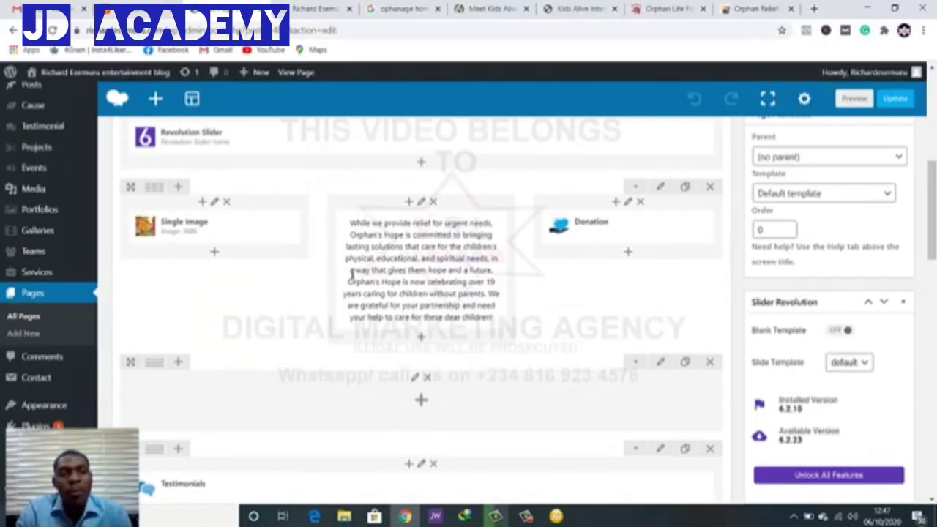
mouse_move(150, 192)
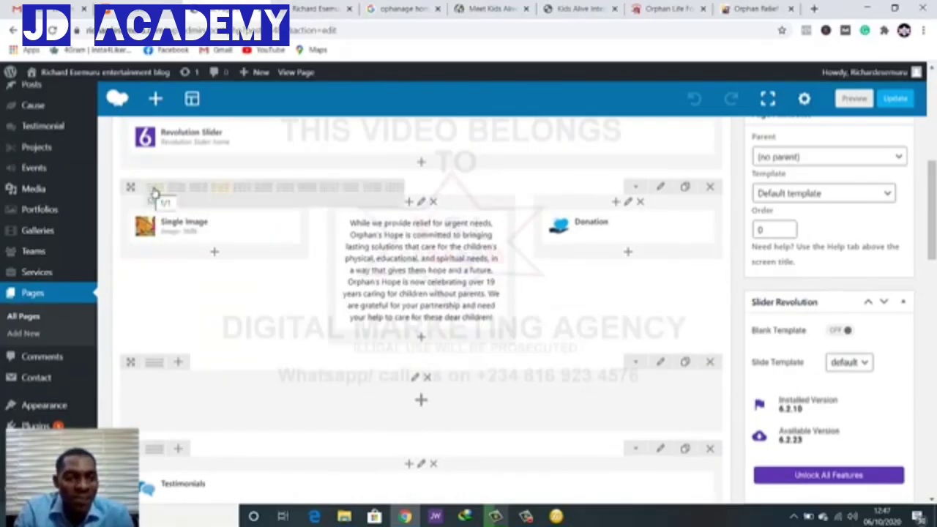
left_click(161, 205)
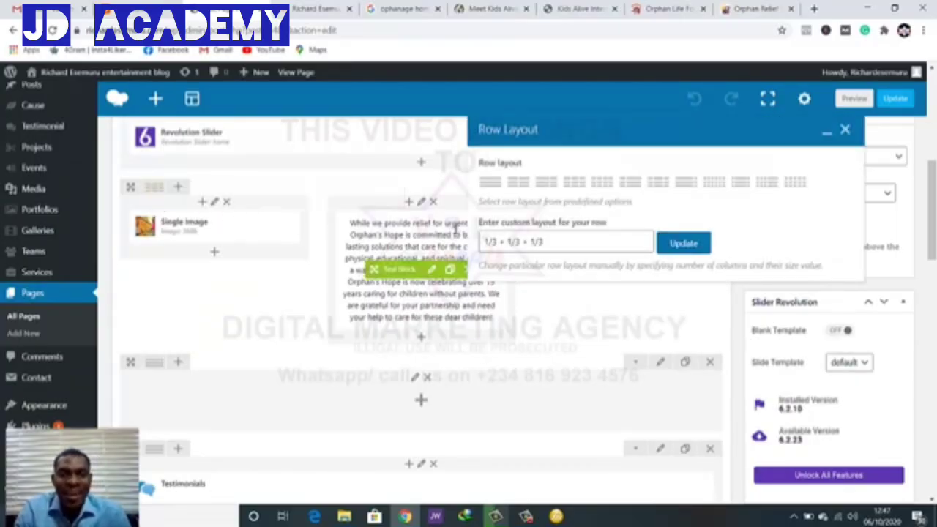
left_click(521, 246)
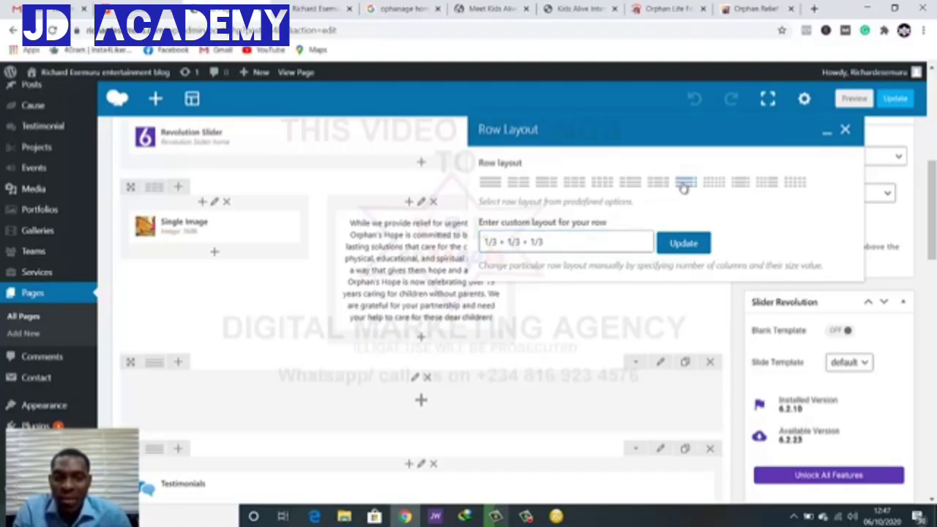
left_click(684, 185)
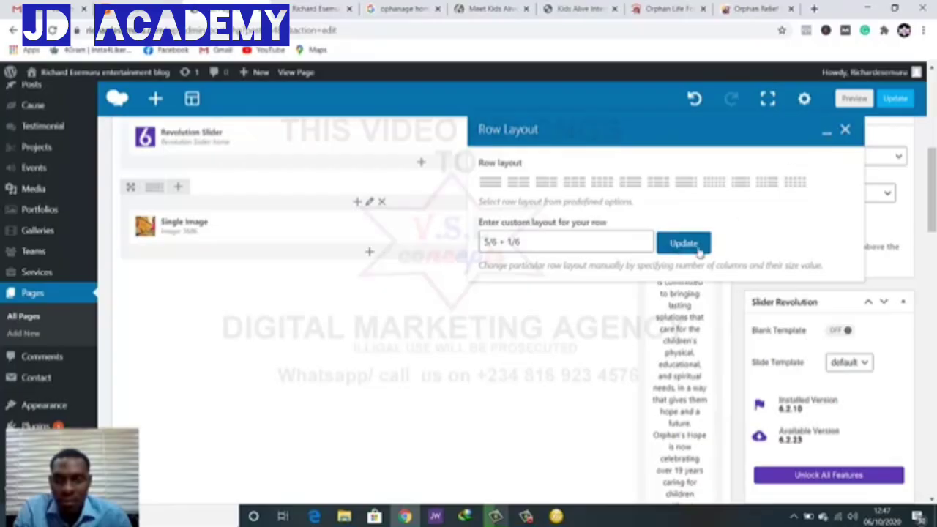
scroll(695, 249, "down", 2)
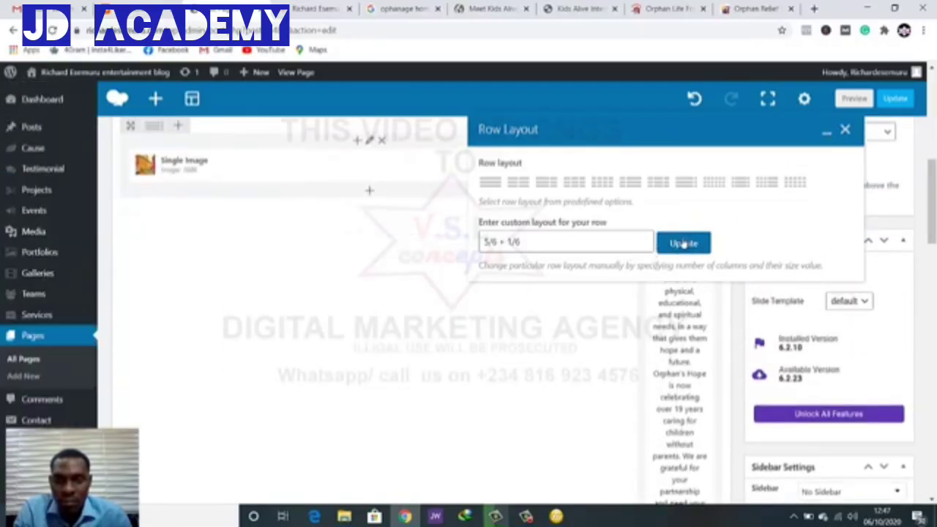
left_click(844, 129)
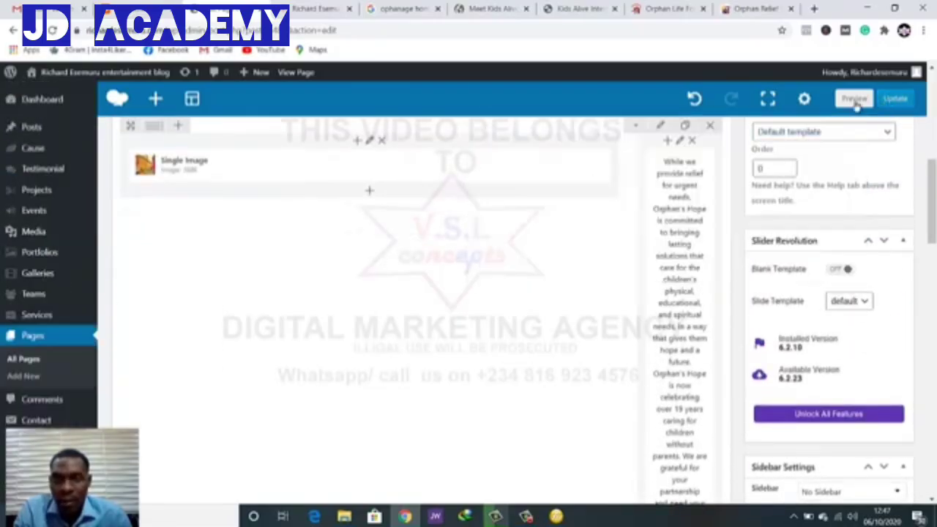
Update the page and examine the 5/6 + 1/6 row on the live homepage
left_click(855, 100)
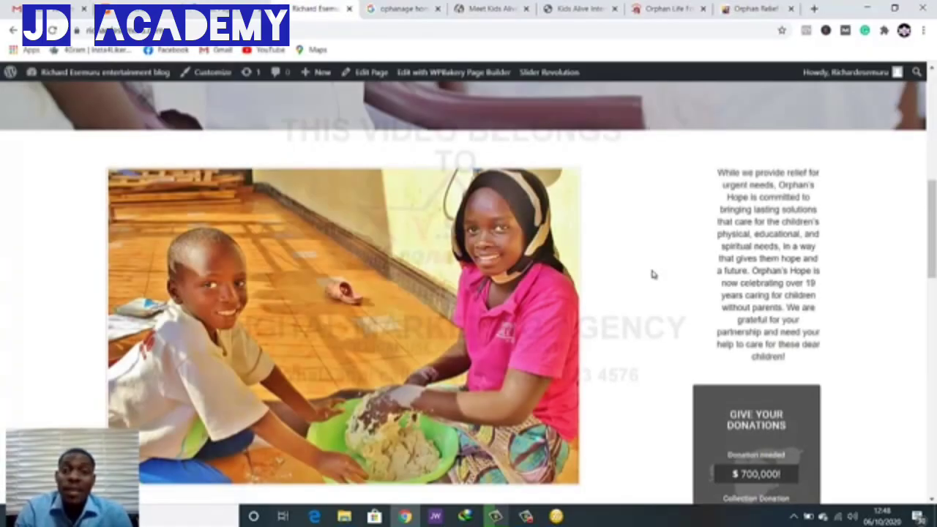
scroll(654, 275, "down", 4)
scroll(690, 335, "up", 2)
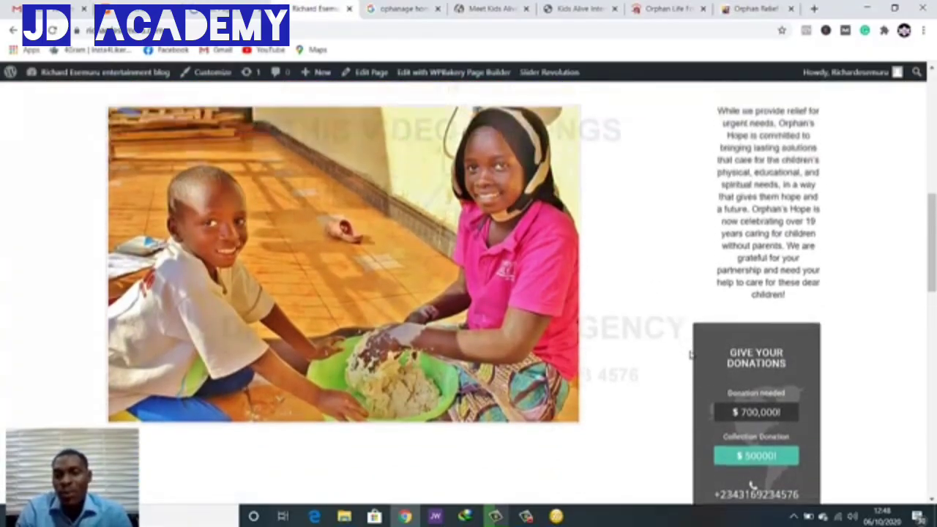
scroll(690, 355, "down", 2)
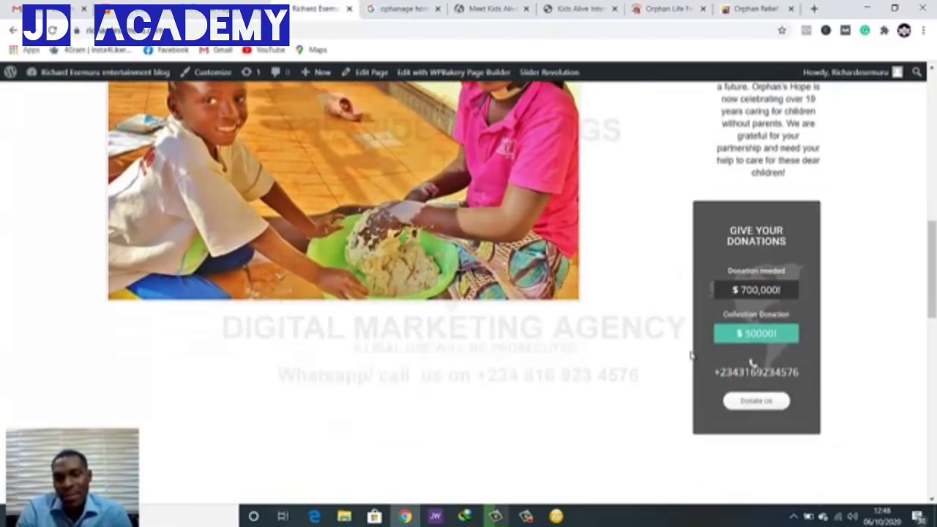
scroll(690, 355, "up", 2)
scroll(690, 355, "down", 2)
scroll(690, 355, "up", 3)
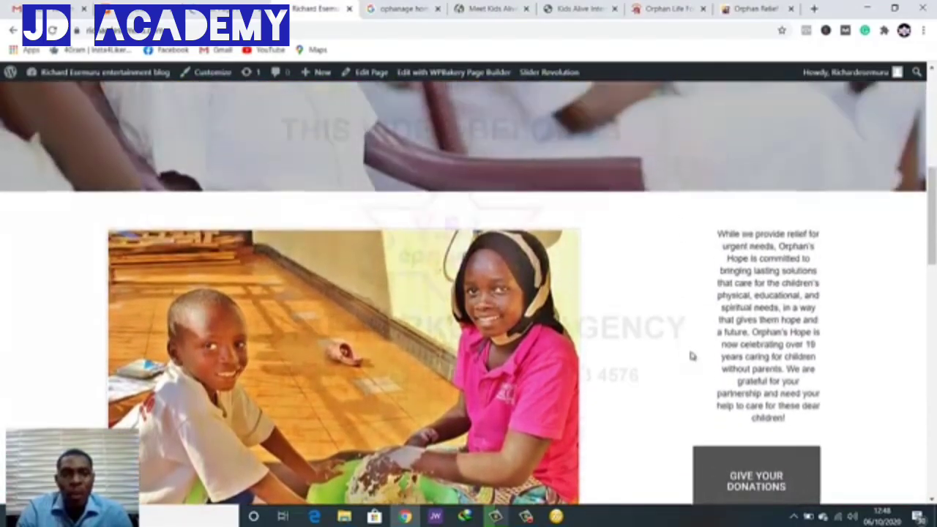
scroll(690, 355, "down", 1)
Look over the page editor again and examine how the enlarged photo sits beside the narrow text and donation box on the live homepage
key("alt+Left")
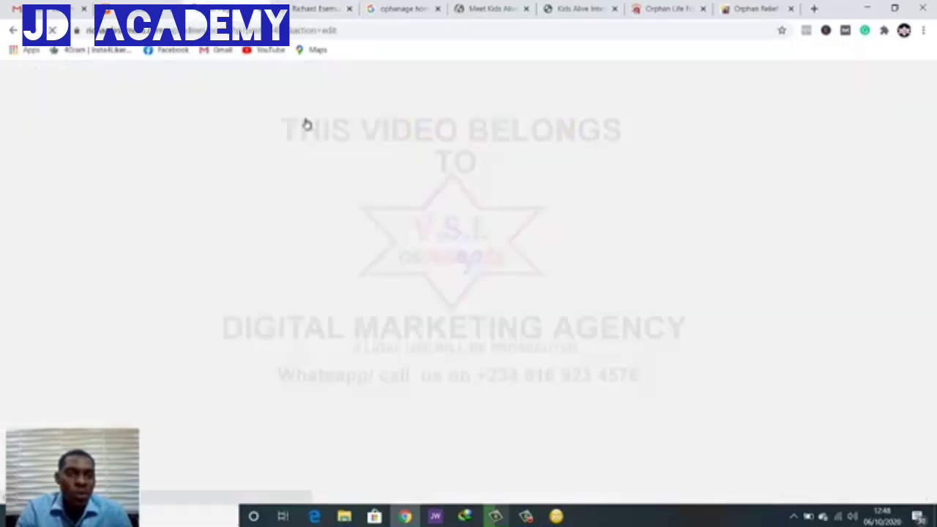
scroll(527, 303, "down", 8)
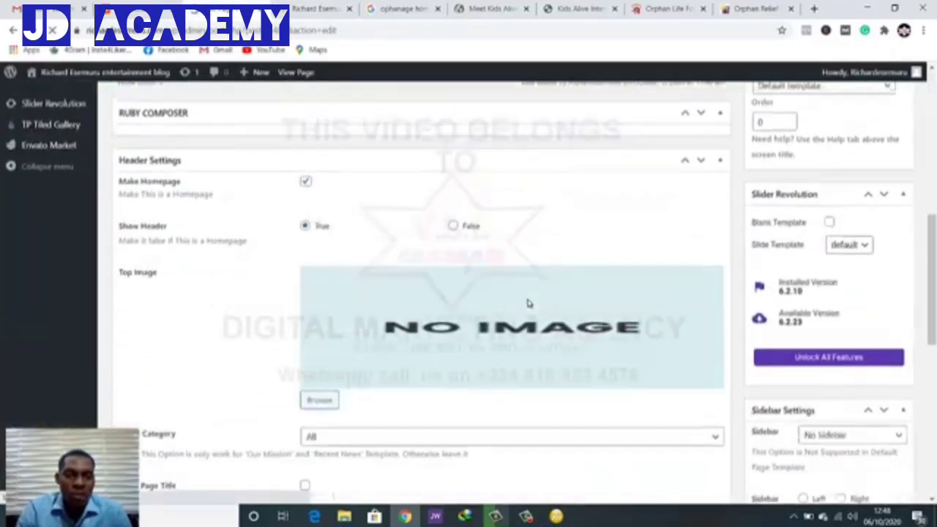
scroll(526, 302, "up", 5)
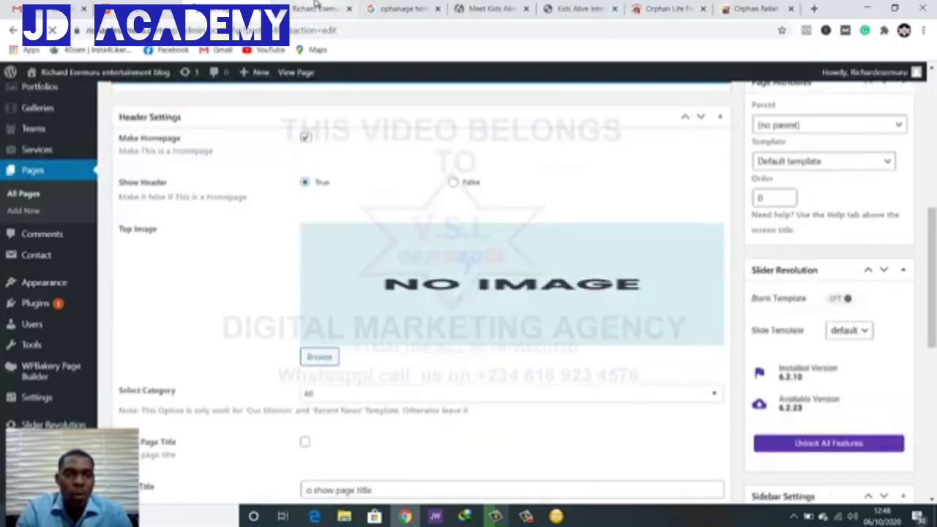
scroll(487, 329, "down", 2)
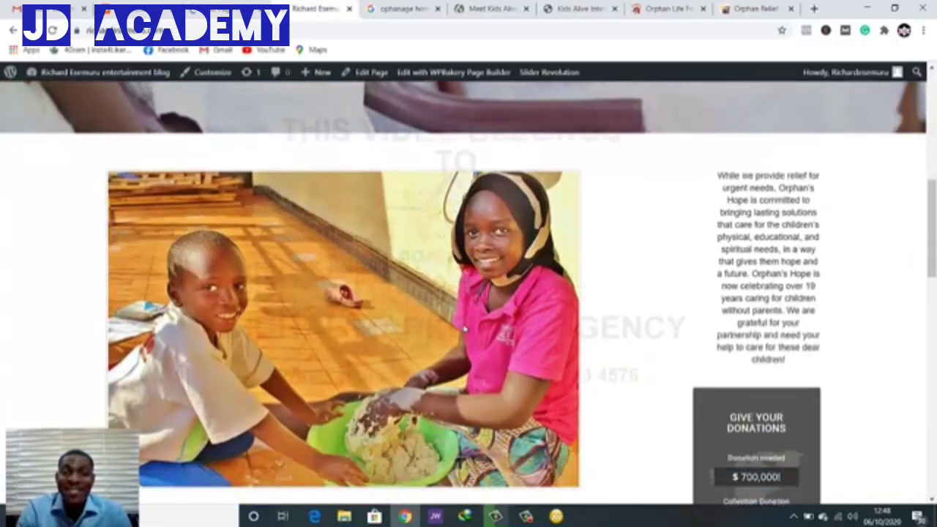
scroll(271, 218, "up", 1)
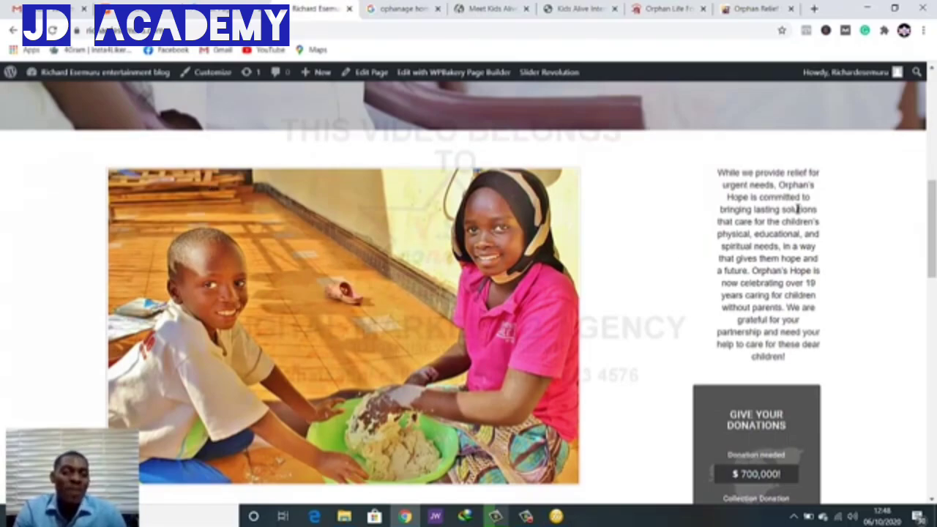
scroll(797, 207, "down", 3)
scroll(751, 397, "up", 1)
scroll(751, 397, "up", 1)
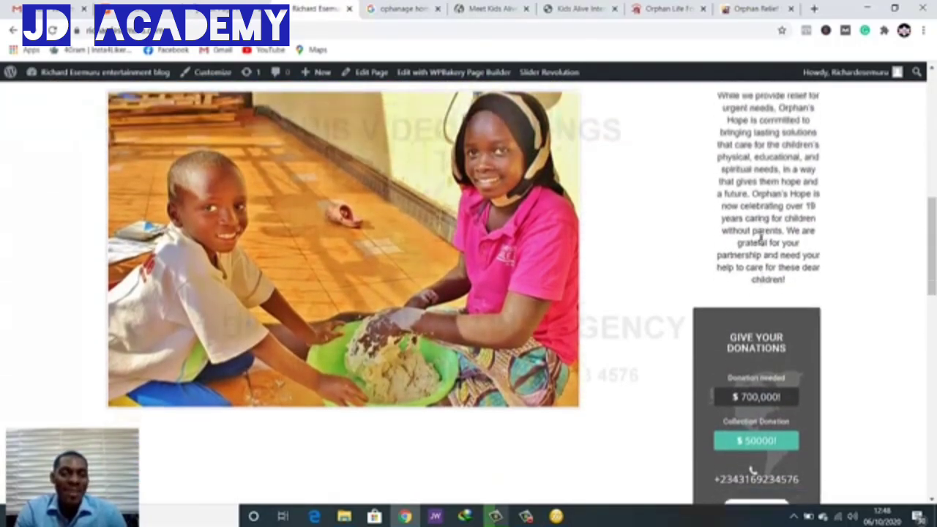
scroll(754, 366, "down", 1)
scroll(747, 241, "up", 1)
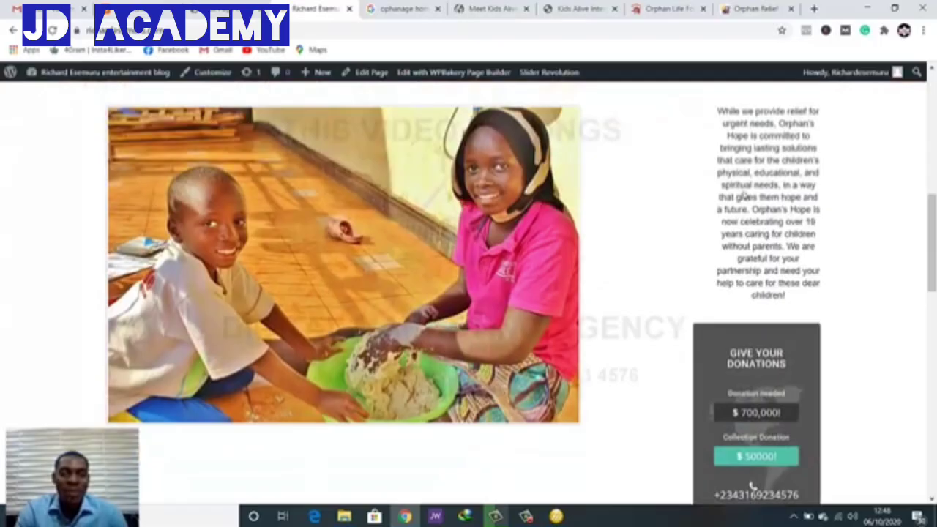
scroll(336, 184, "up", 5)
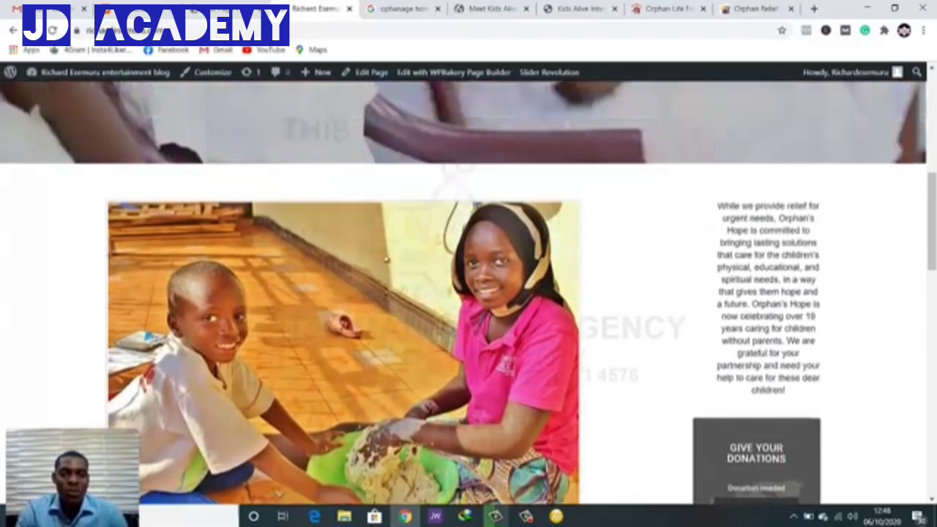
Move the text block from the narrow column into the wide column, above the single image
scroll(523, 293, "down", 1)
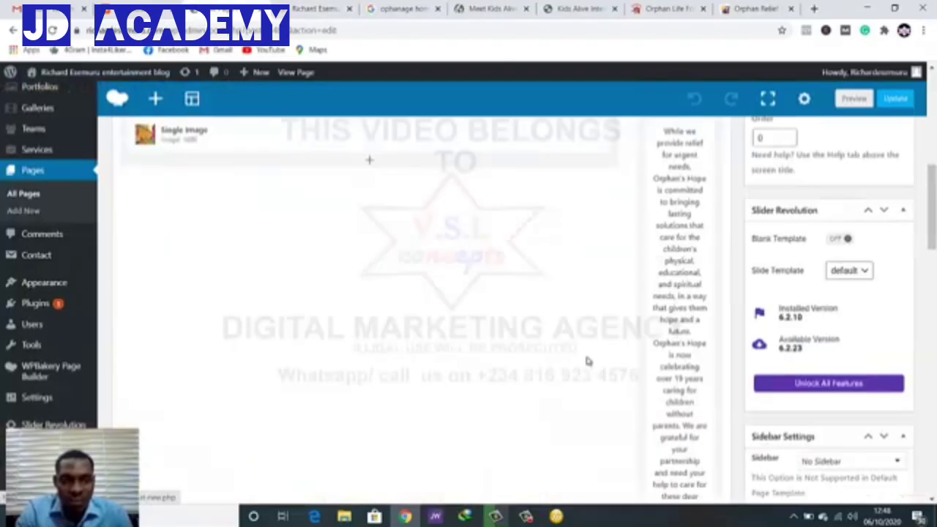
scroll(585, 360, "down", 2)
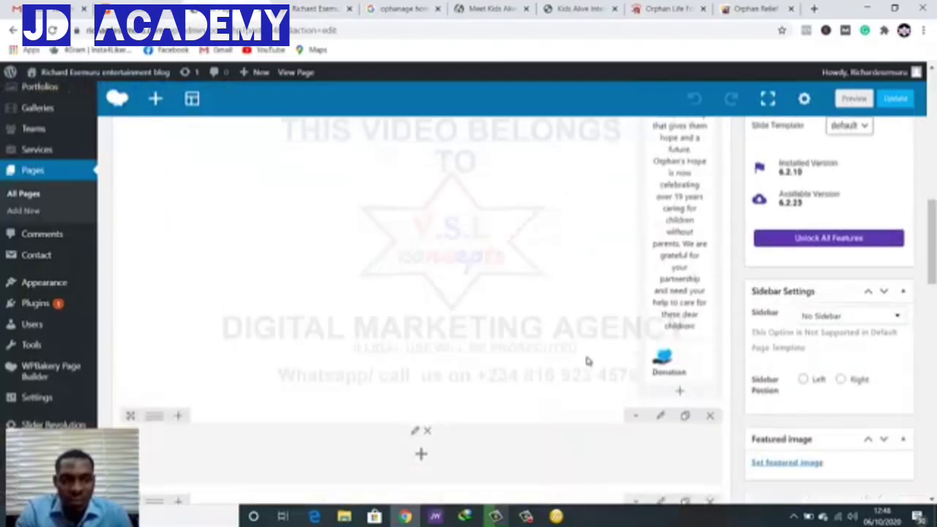
scroll(589, 360, "up", 5)
mouse_move(672, 292)
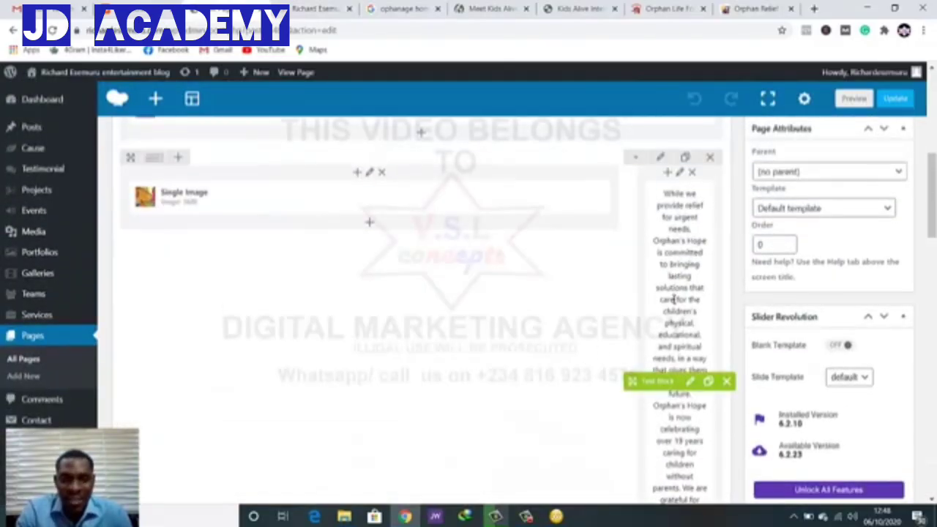
left_click_drag(652, 379, 213, 330)
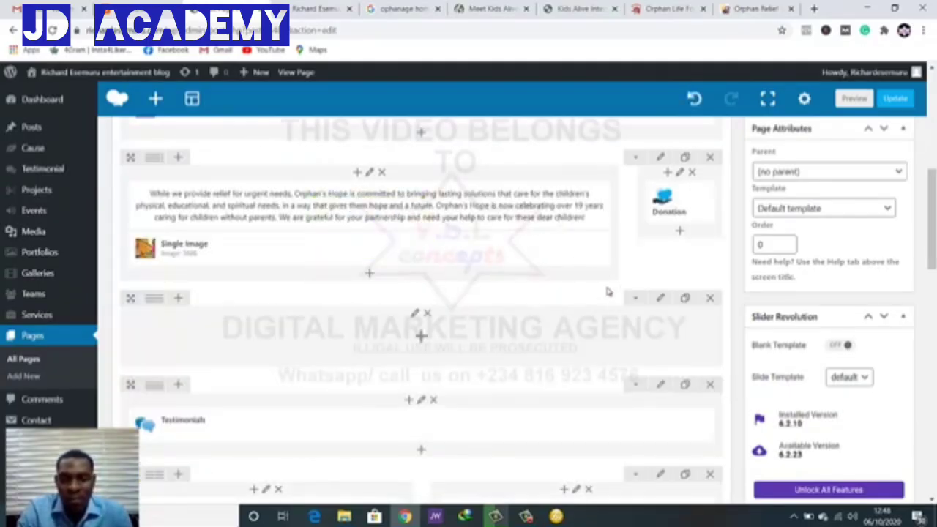
scroll(609, 293, "down", 1)
scroll(585, 286, "up", 1)
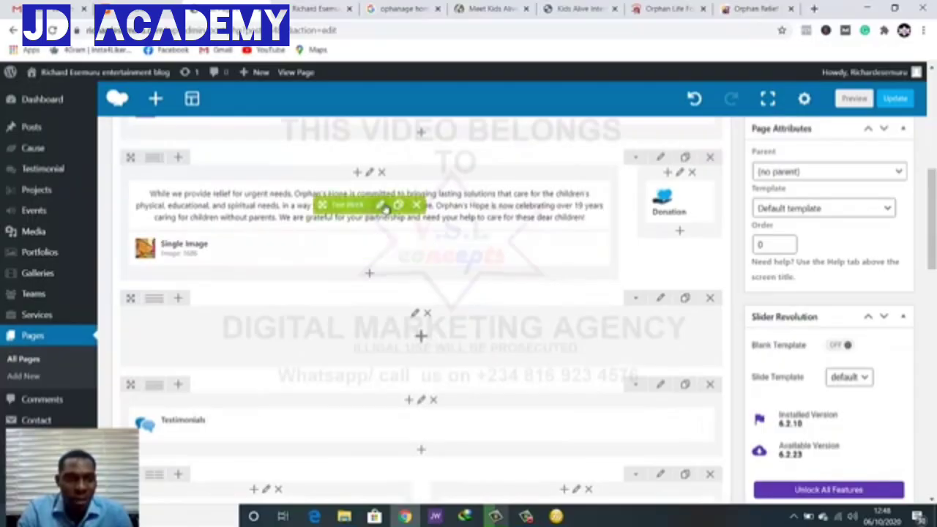
Preview the page and examine the row with the text above the photo and the donation box beside it
left_click(854, 99)
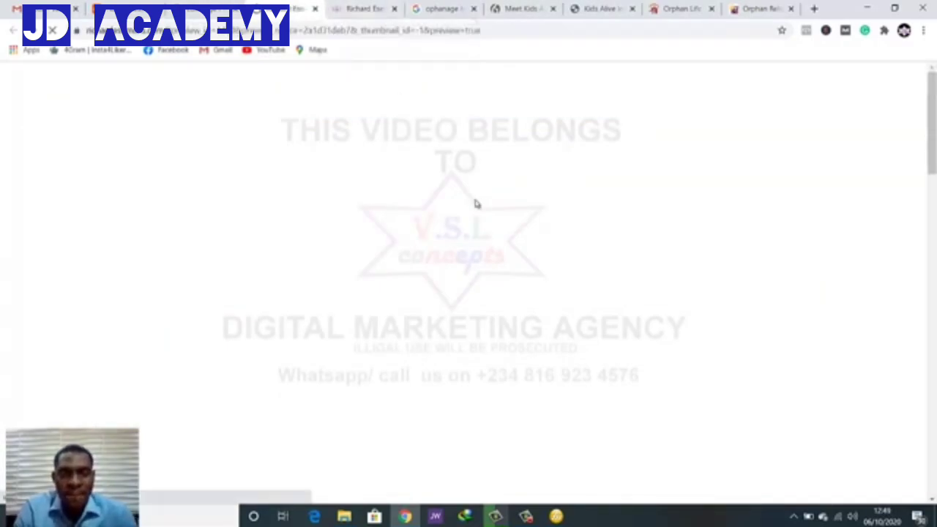
scroll(567, 282, "down", 3)
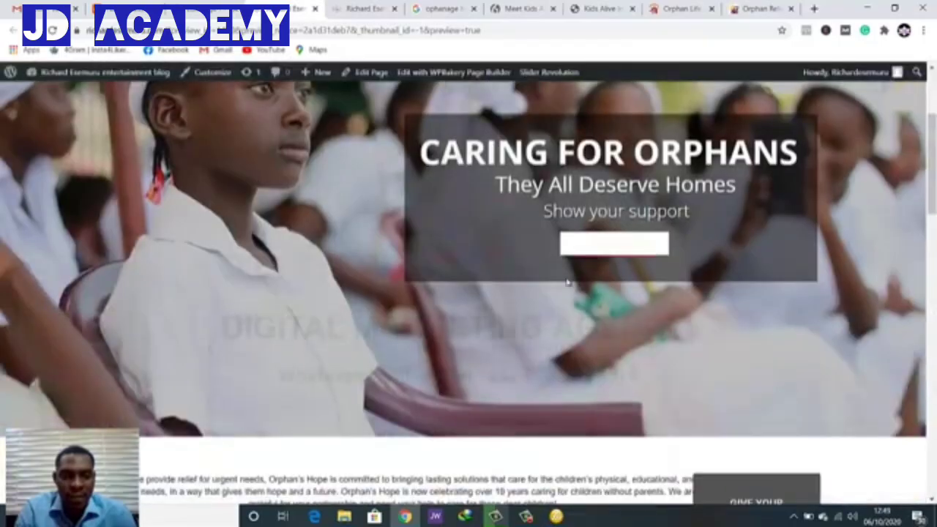
scroll(567, 282, "down", 5)
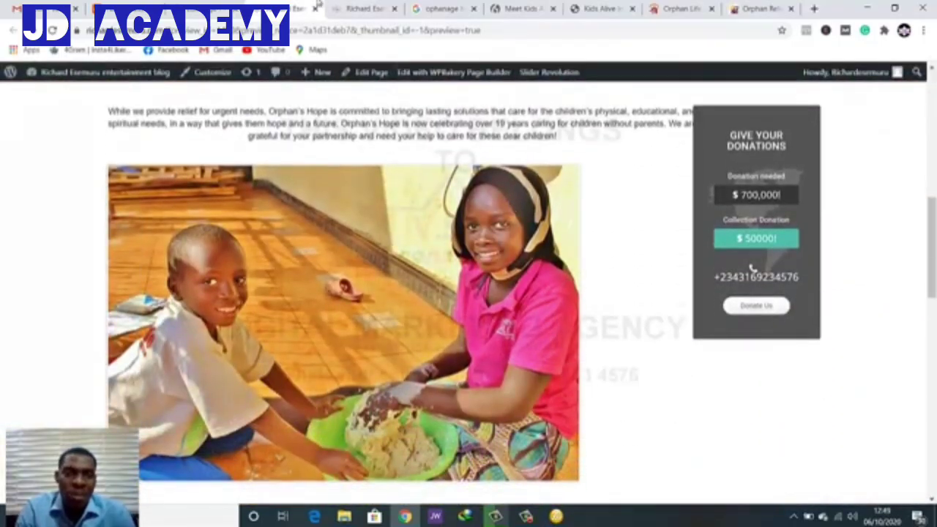
Move the text block below the single image in the wide column and preview the row on the homepage
left_click(197, 10)
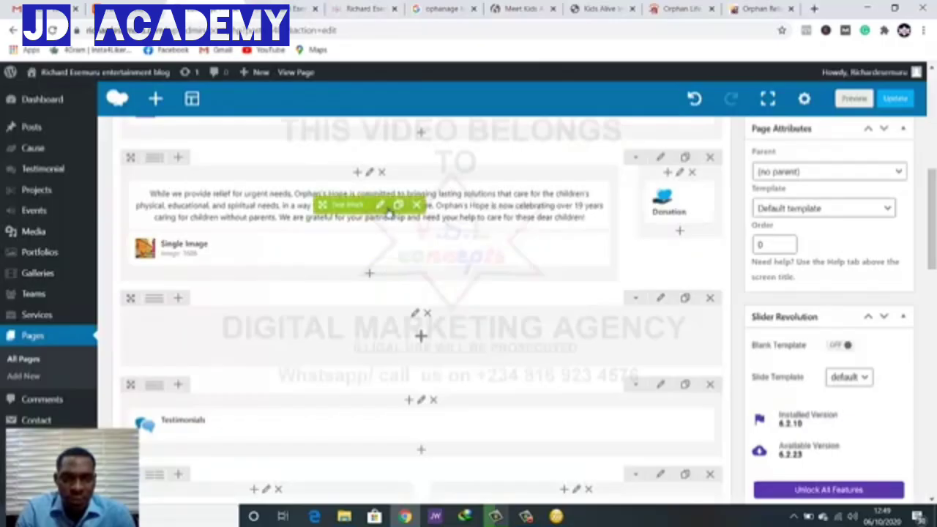
left_click_drag(347, 205, 313, 252)
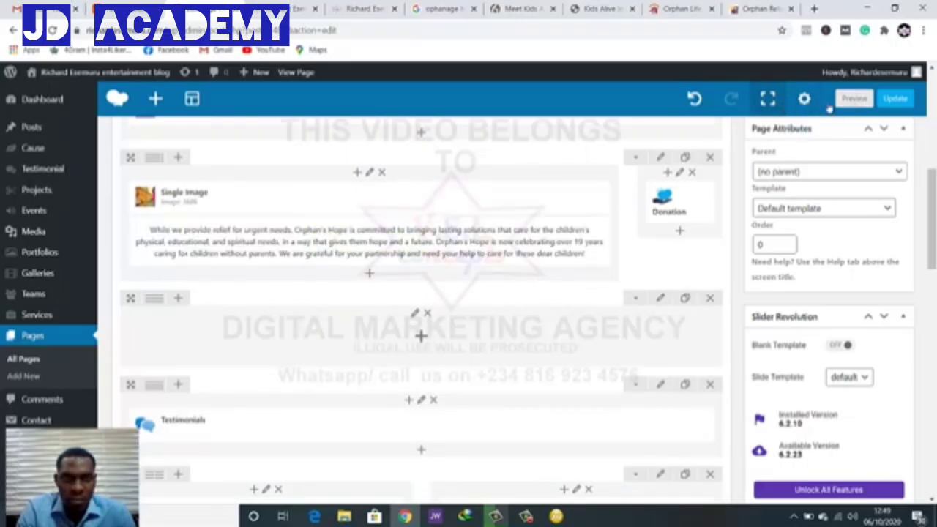
left_click(854, 100)
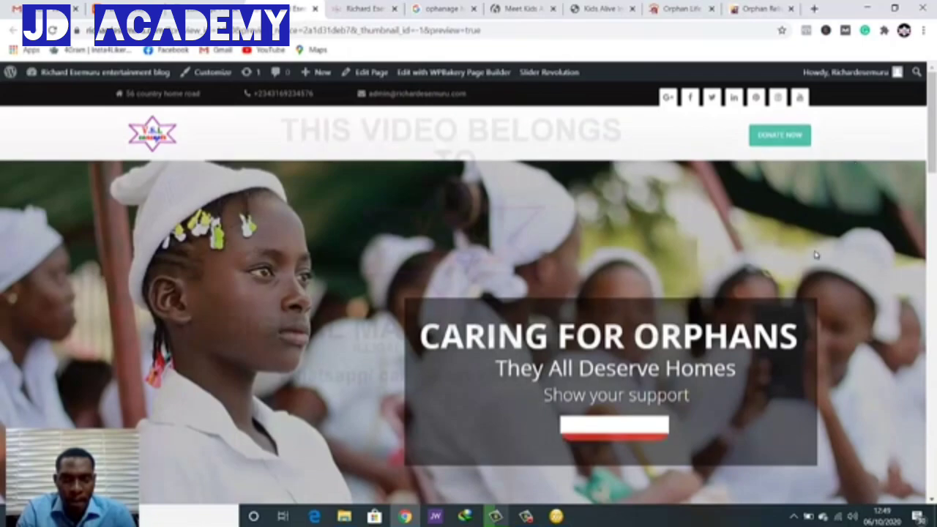
scroll(814, 253, "down", 10)
scroll(815, 255, "up", 3)
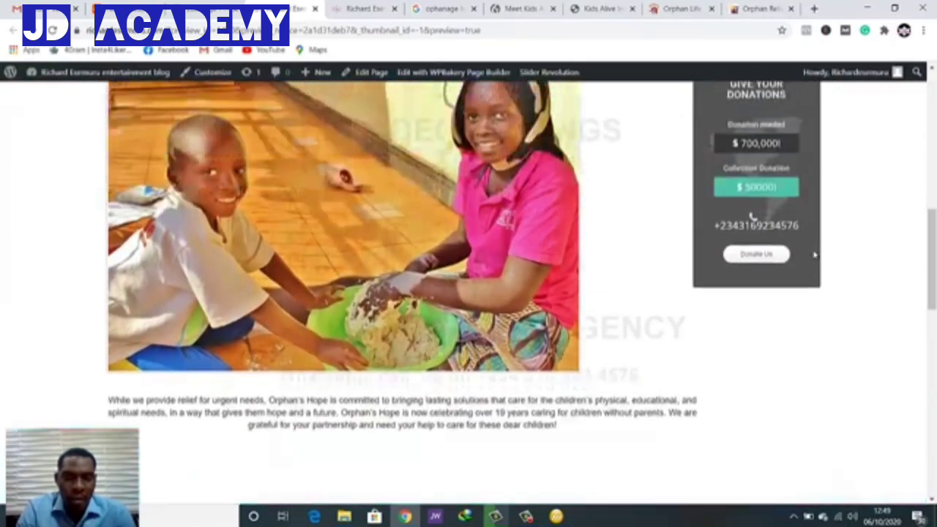
scroll(813, 254, "down", 2)
scroll(582, 377, "up", 2)
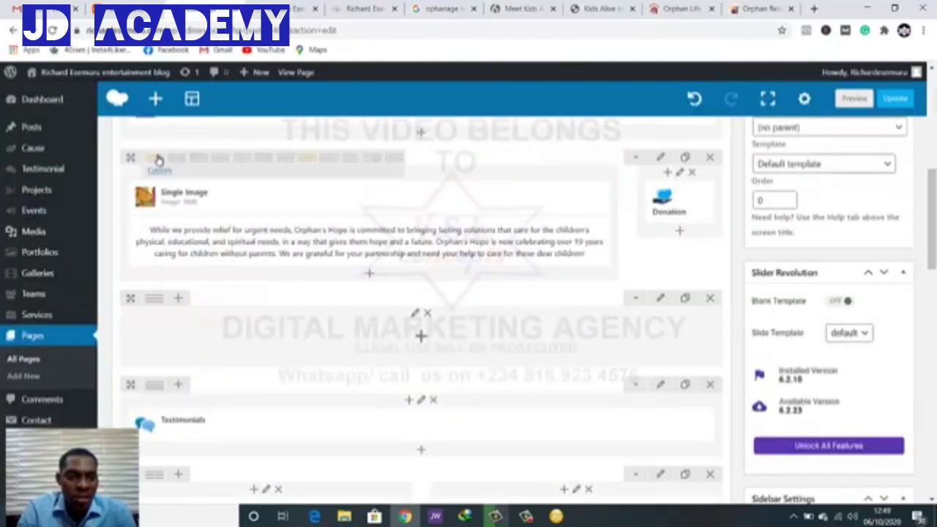
Arrange the row as 1/4 + 1/2 + 1/4 with the text, single image and Donation element in separate columns, and update the page
left_click(280, 163)
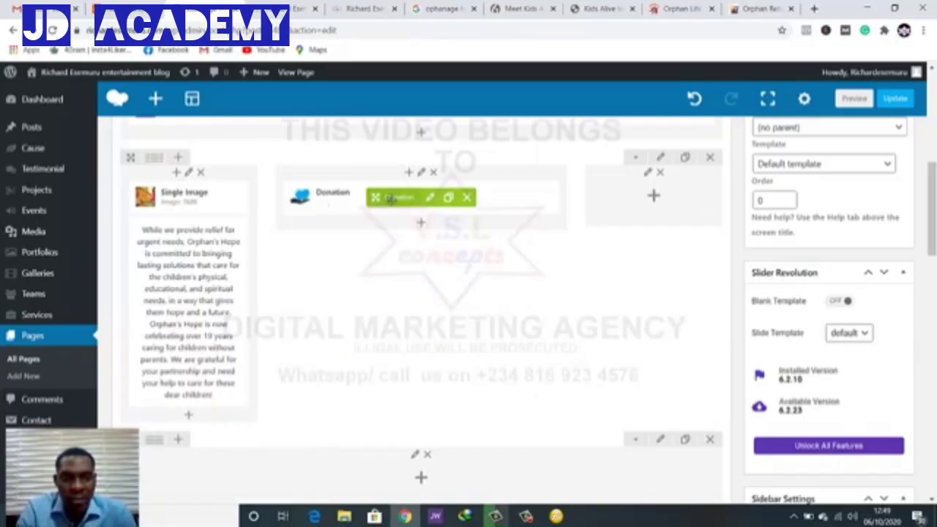
left_click_drag(520, 208, 611, 205)
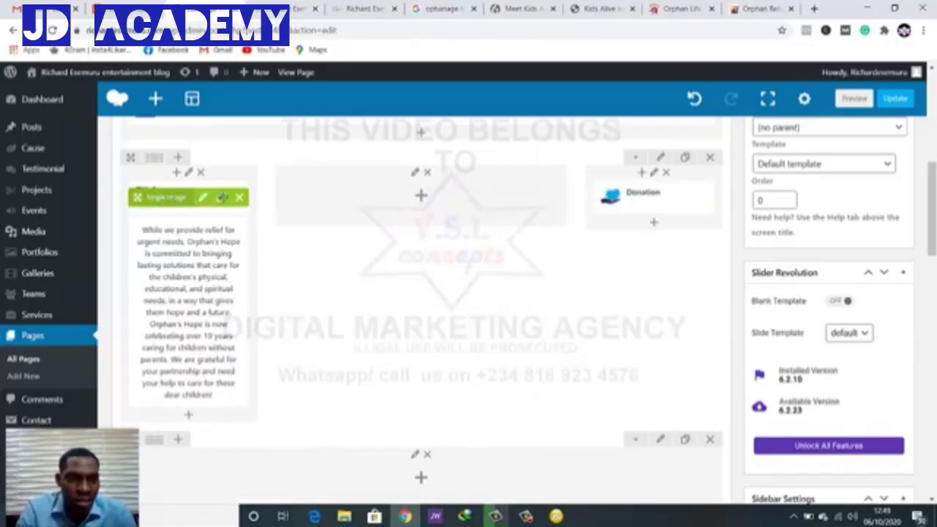
left_click_drag(222, 197, 434, 198)
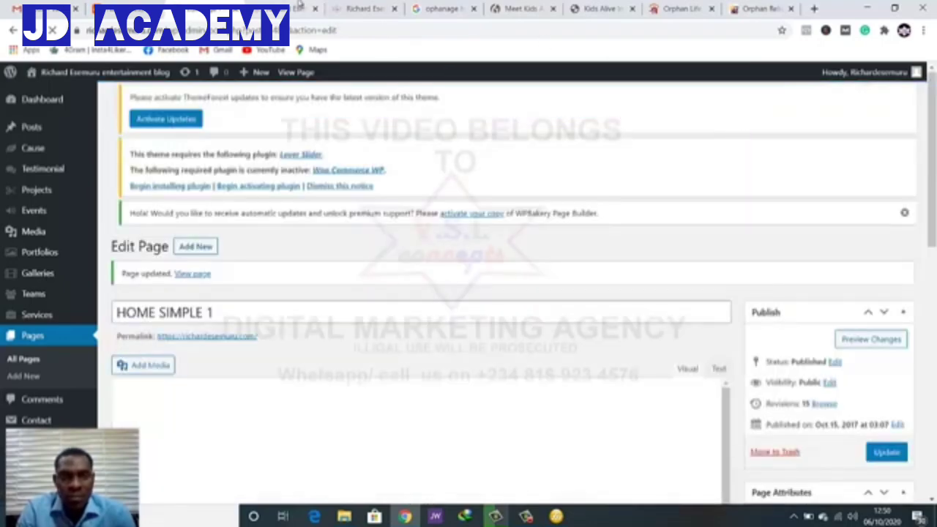
Check the saved three-column row in the page editor and reload the homepage preview
left_click(271, 8)
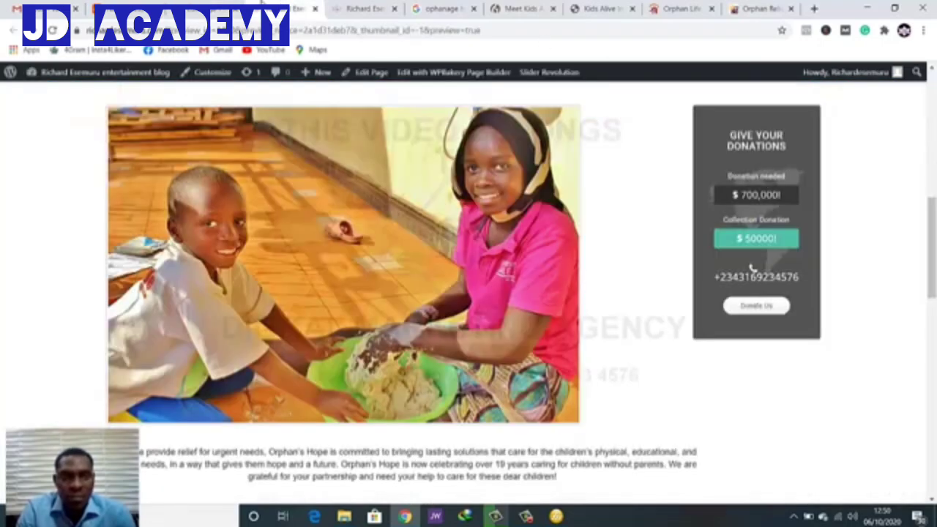
left_click(52, 31)
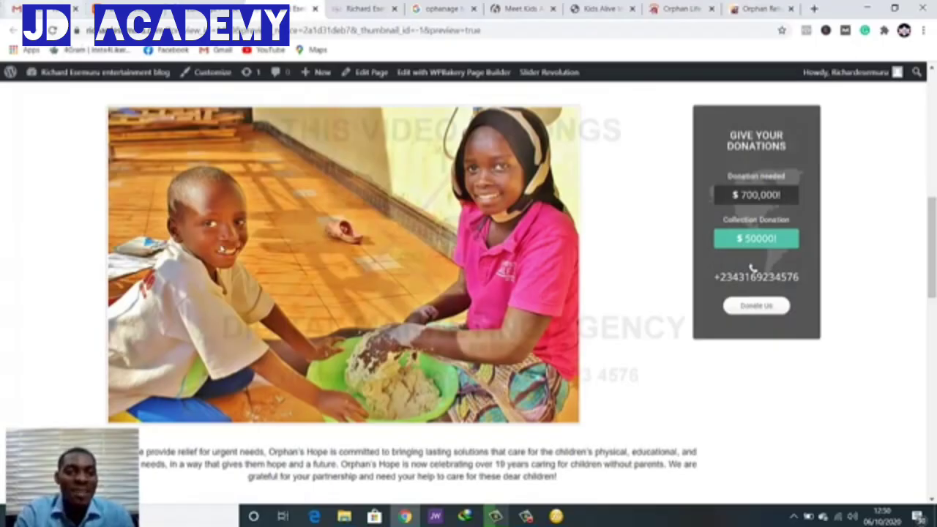
left_click(212, 8)
scroll(400, 293, "down", 1)
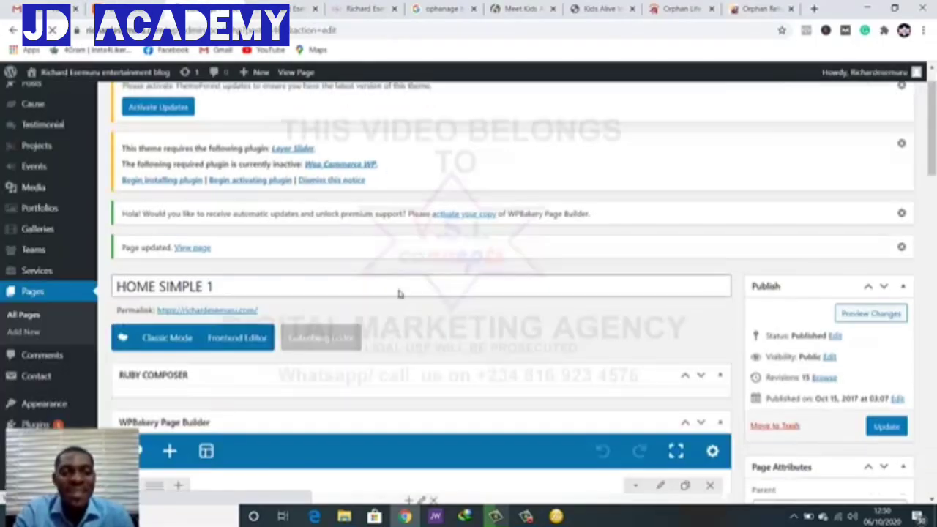
scroll(453, 402, "down", 3)
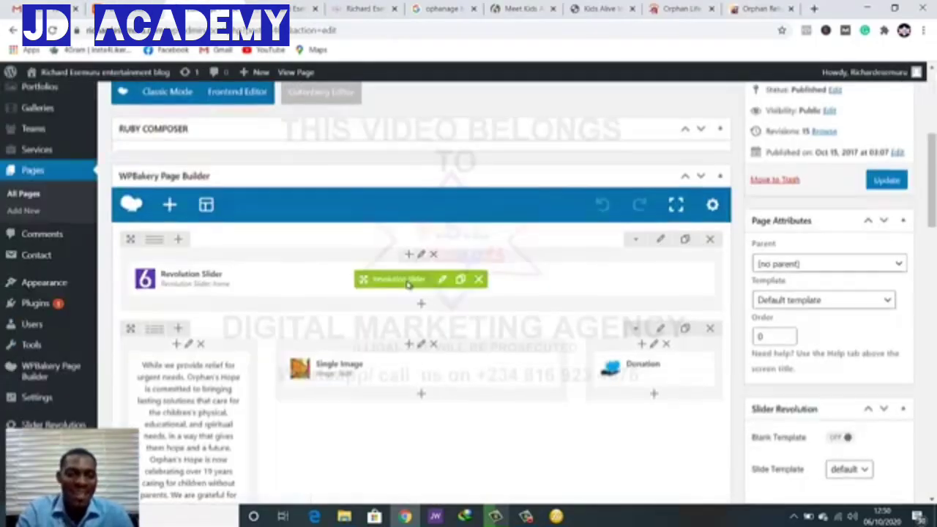
scroll(408, 285, "down", 2)
left_click(264, 8)
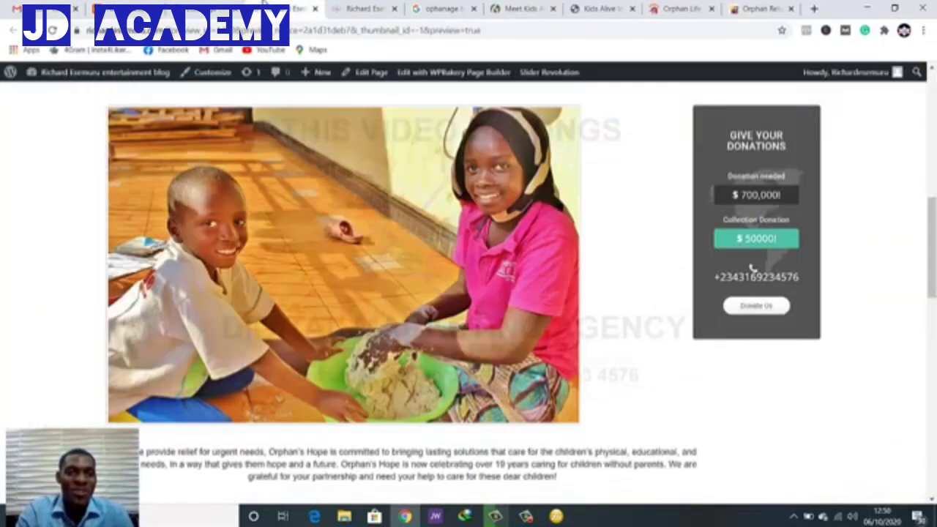
left_click(53, 30)
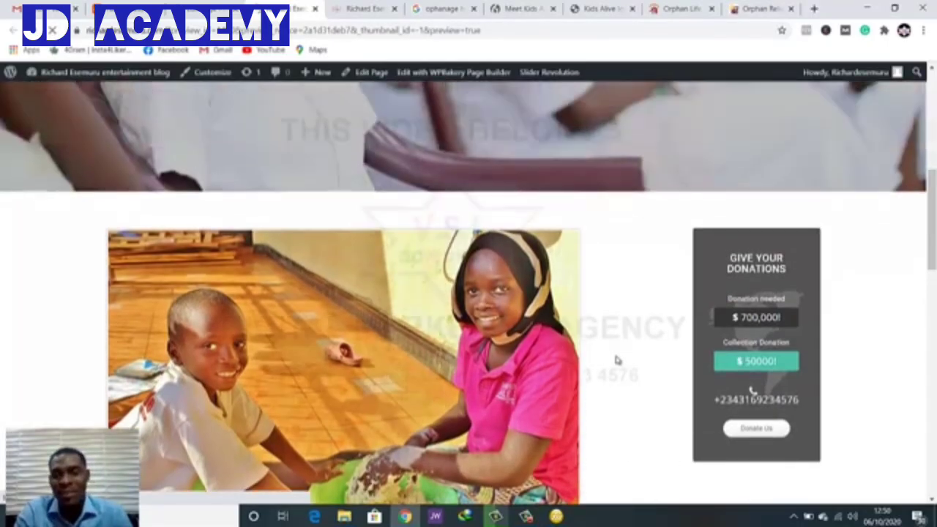
Examine how the text, photo and donation box sit side by side beneath the slider on the homepage
scroll(823, 276, "down", 3)
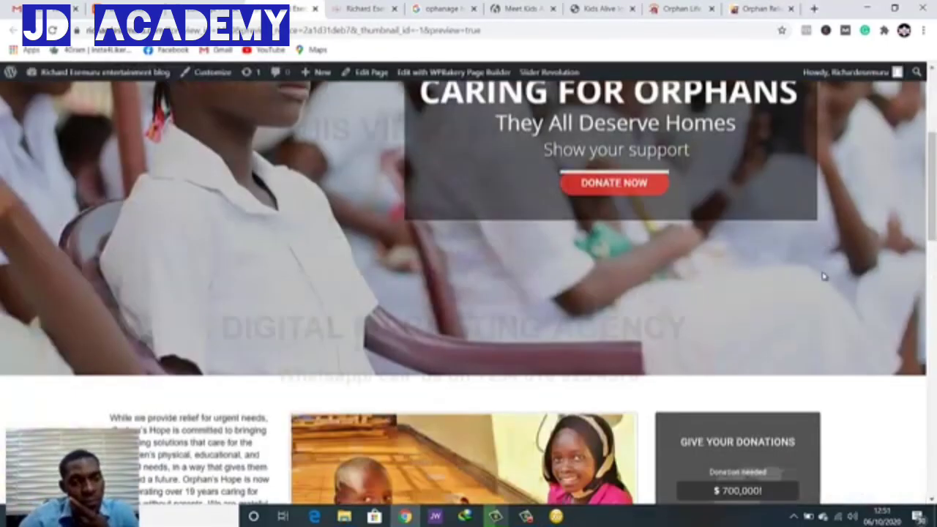
scroll(823, 277, "down", 3)
scroll(824, 277, "up", 1)
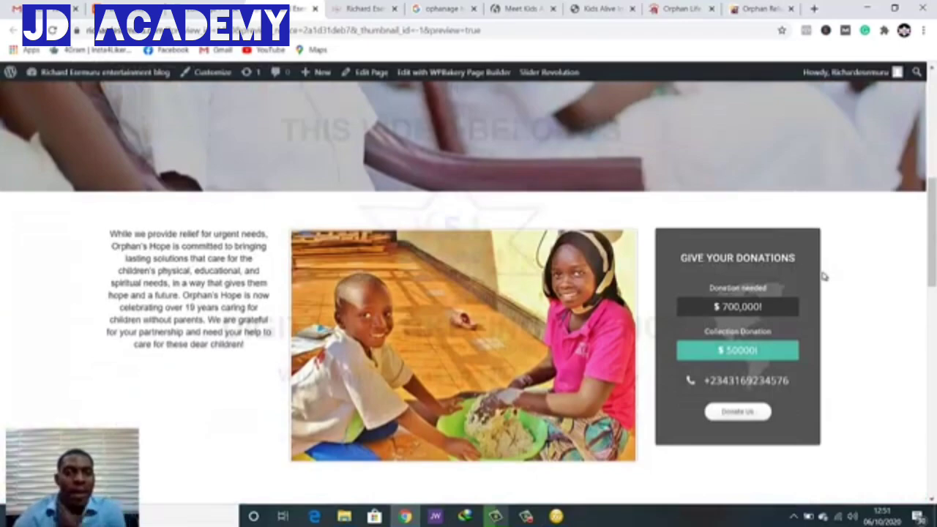
scroll(823, 277, "up", 2)
scroll(824, 277, "down", 2)
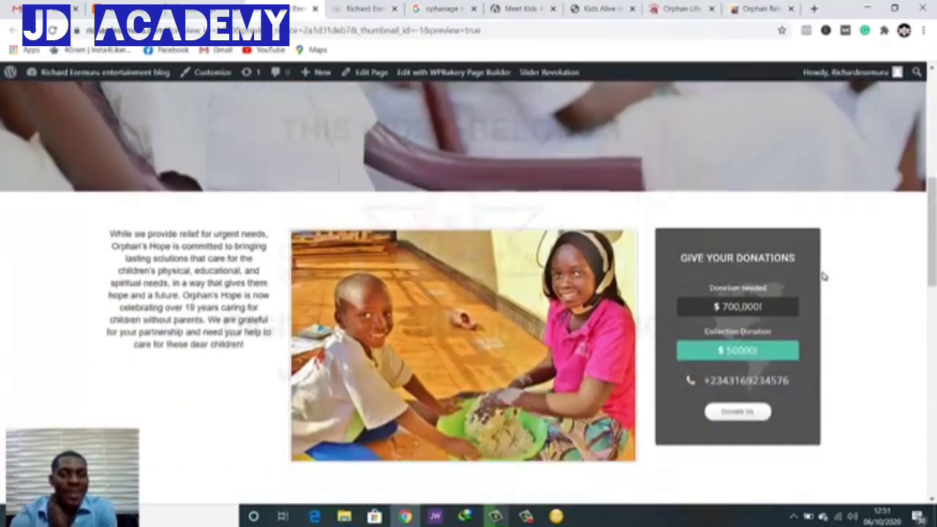
scroll(823, 277, "down", 2)
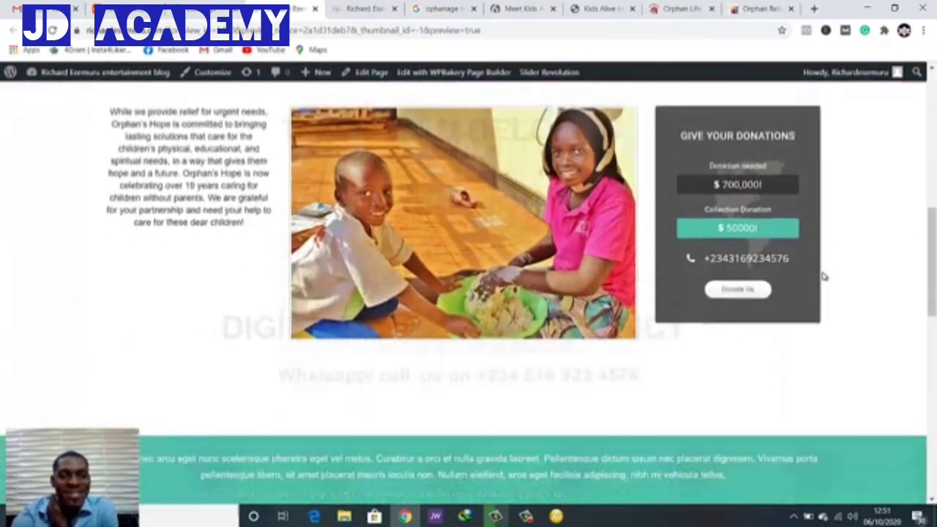
scroll(823, 276, "up", 1)
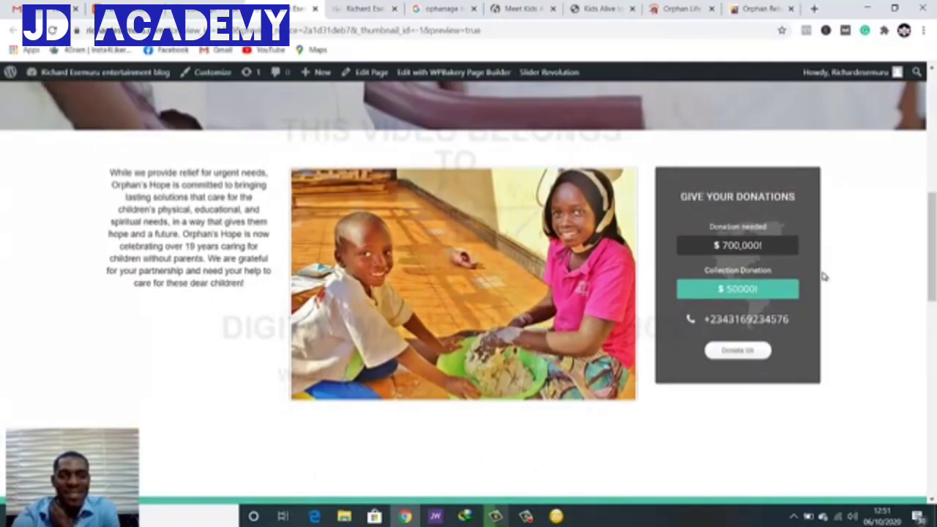
scroll(823, 276, "down", 1)
scroll(823, 277, "up", 1)
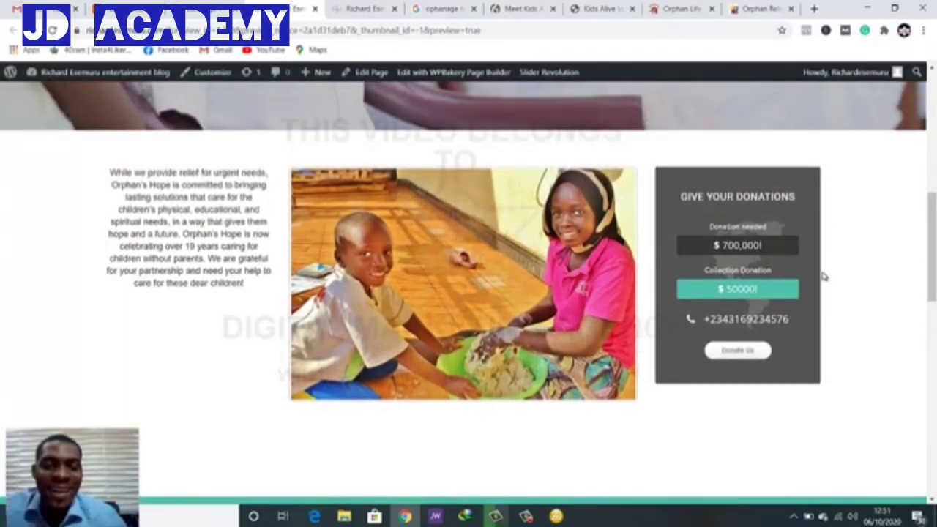
scroll(824, 277, "down", 1)
scroll(823, 277, "up", 4)
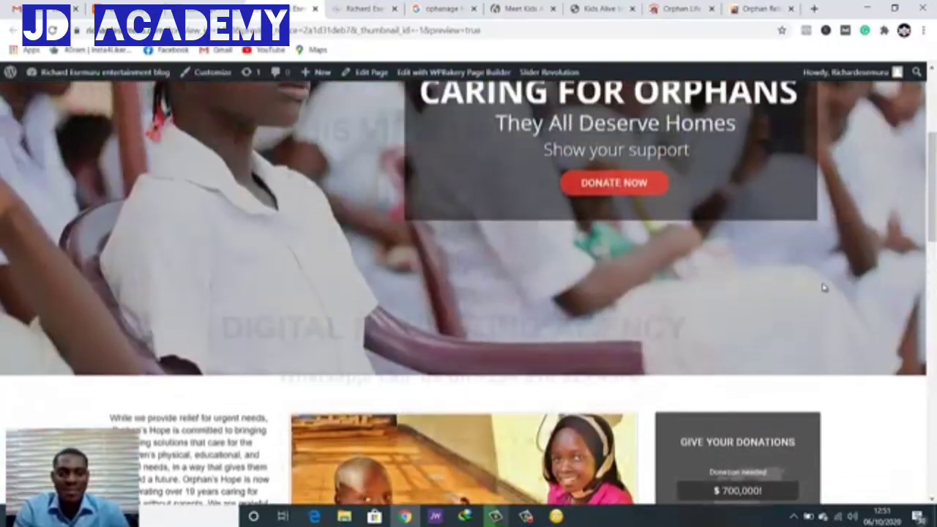
scroll(823, 286, "down", 2)
scroll(823, 287, "down", 1)
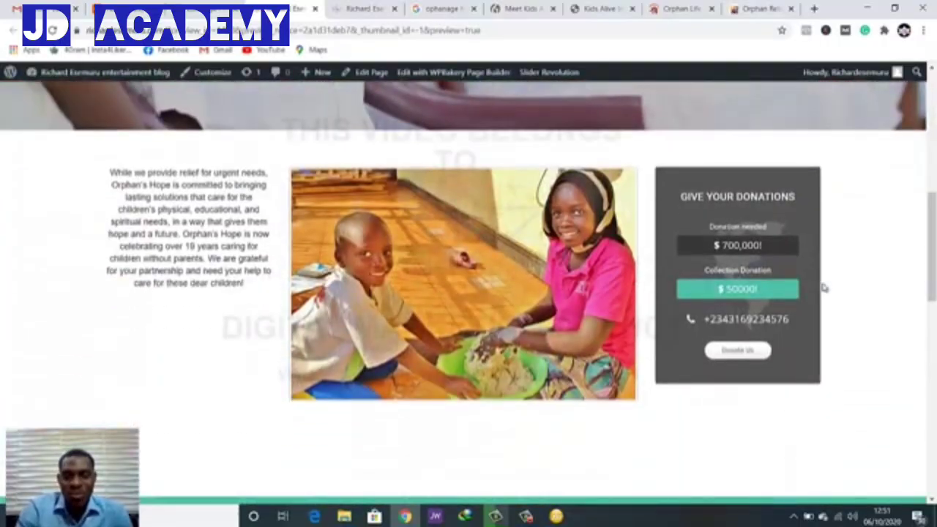
scroll(823, 288, "down", 1)
scroll(823, 288, "up", 2)
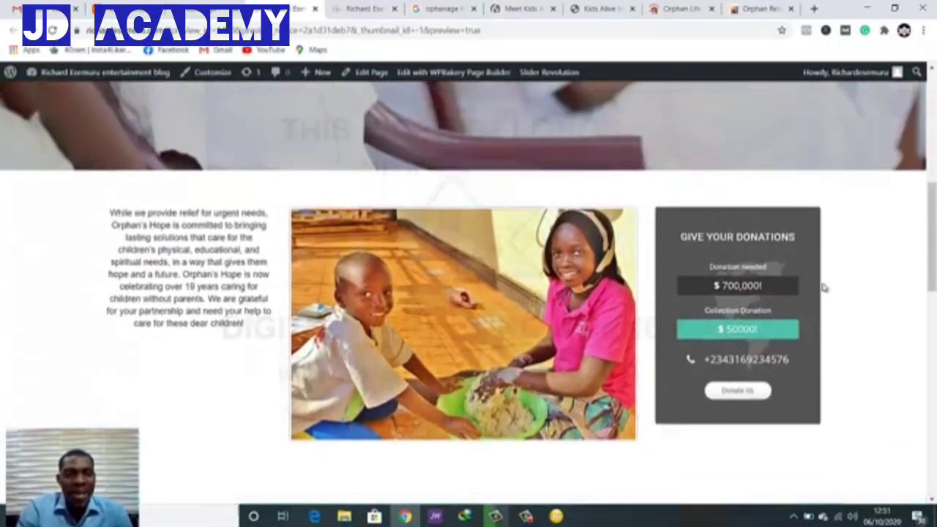
scroll(823, 288, "down", 1)
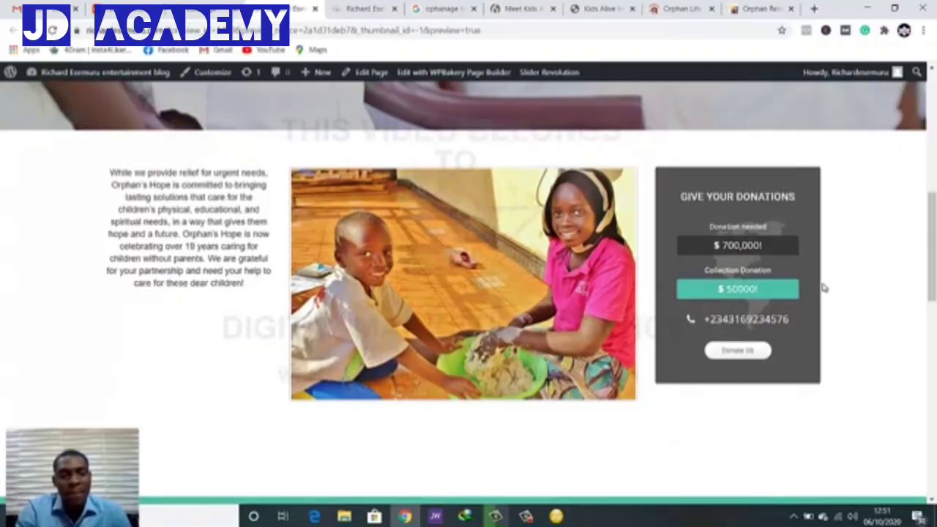
scroll(823, 288, "down", 2)
scroll(823, 288, "up", 2)
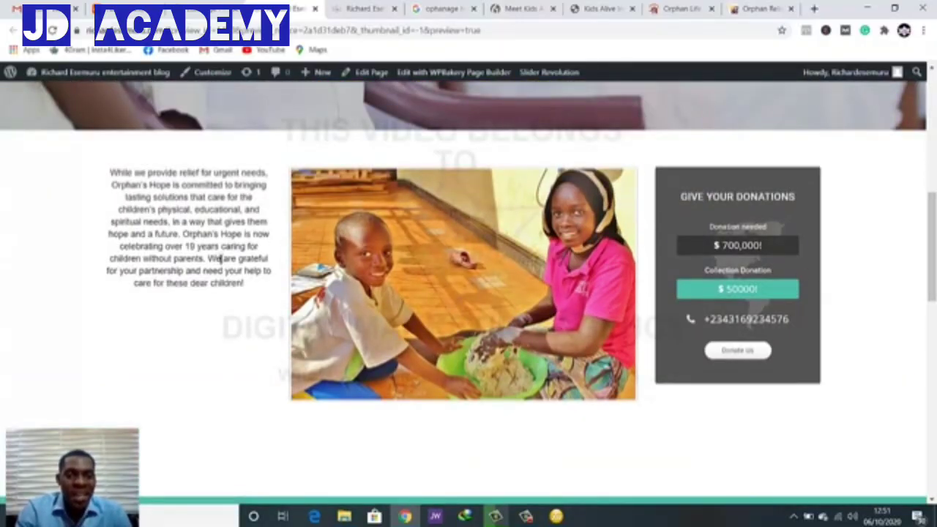
Compare the text column in the page editor with its alignment beside the photo on the homepage preview
left_click(194, 7)
scroll(274, 272, "down", 1)
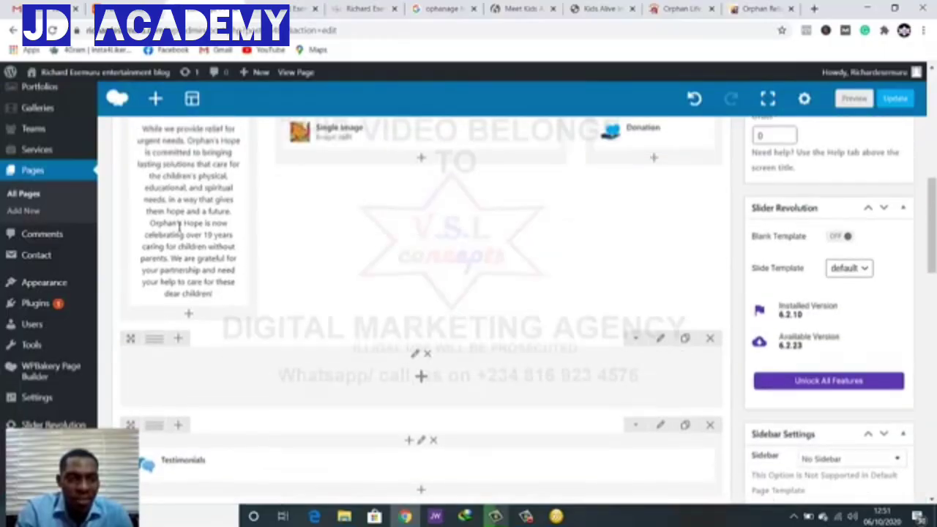
scroll(178, 228, "up", 1)
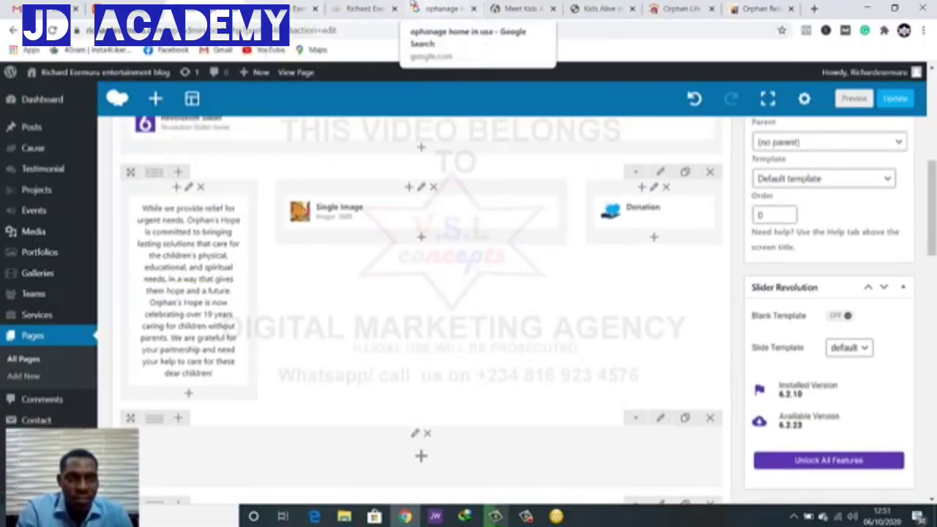
left_click(303, 7)
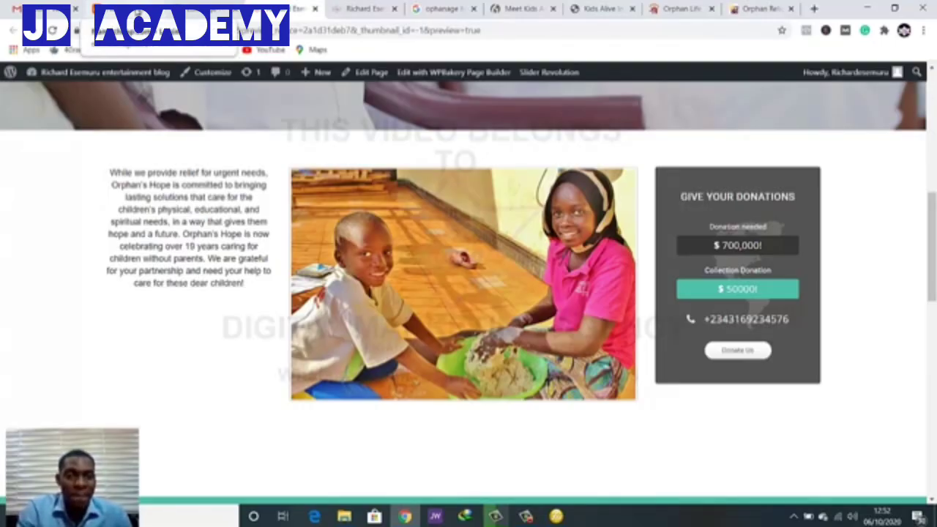
left_click(137, 12)
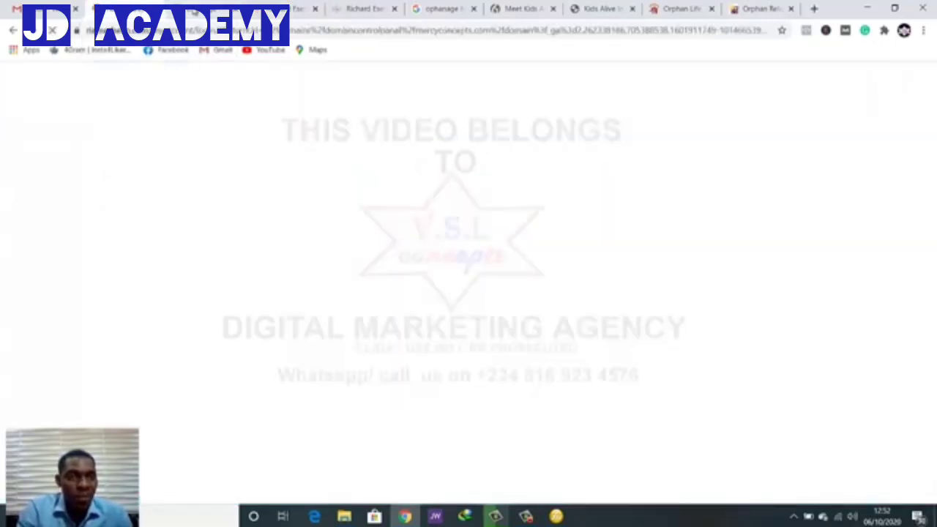
scroll(204, 227, "up", 1)
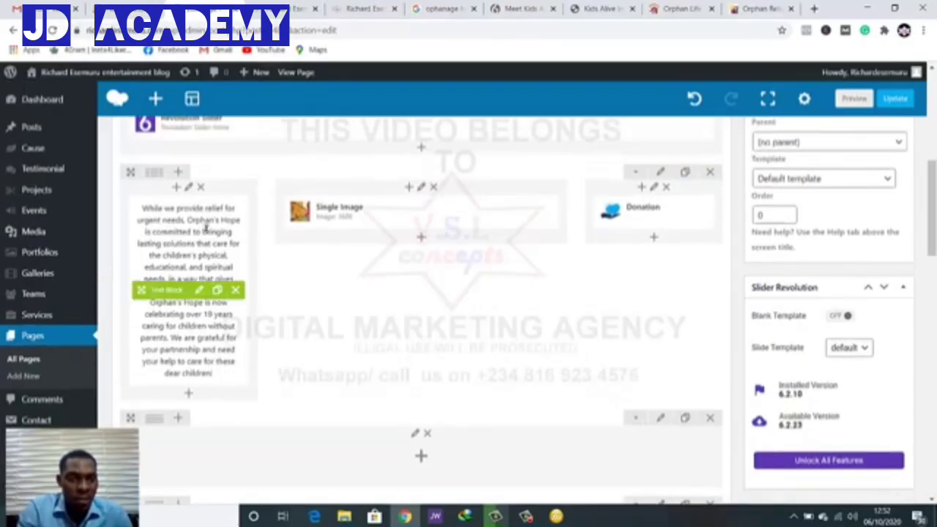
Add an Empty Space element with a height of 32px to the first column and place it above the text block
left_click(189, 396)
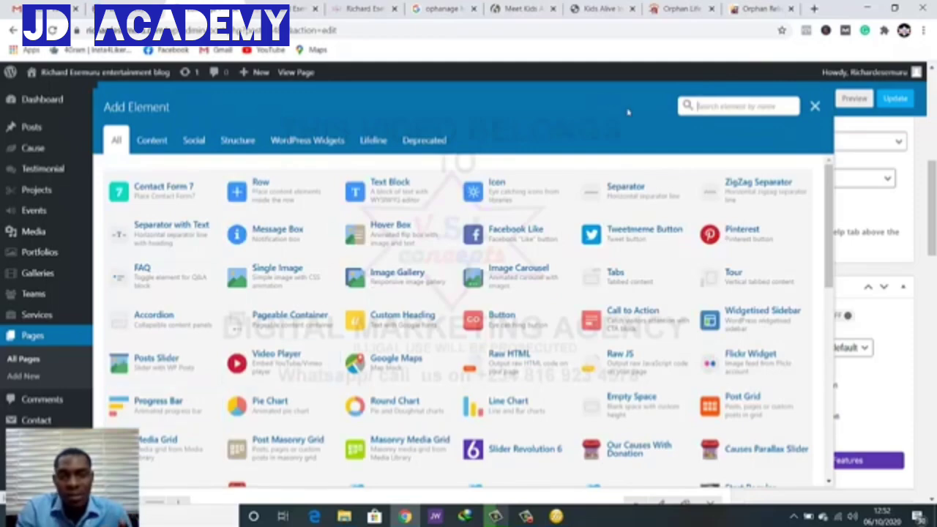
left_click(724, 106)
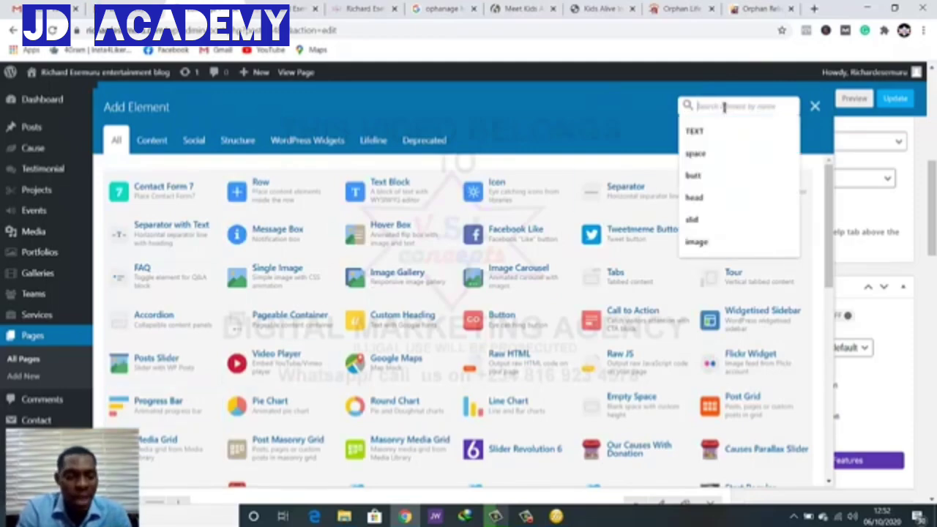
type("space")
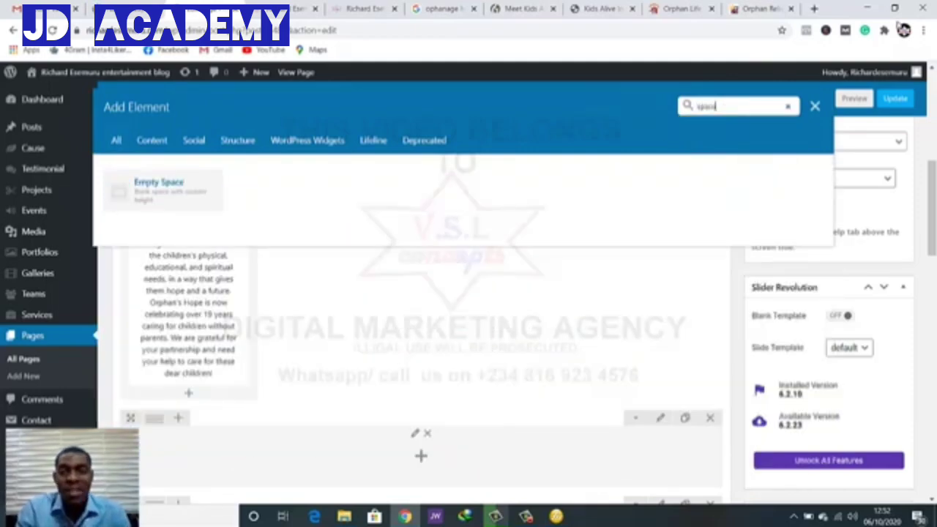
left_click(158, 192)
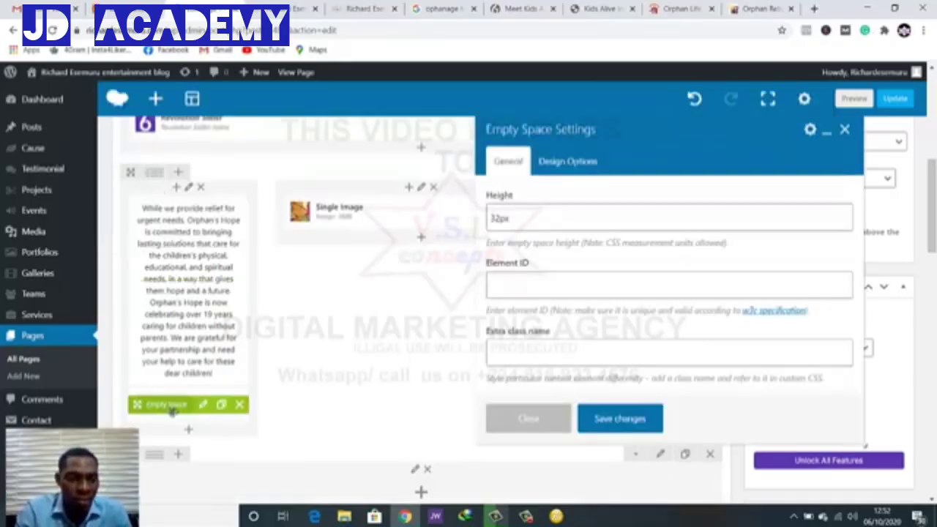
left_click_drag(168, 389, 219, 214)
left_click(616, 420)
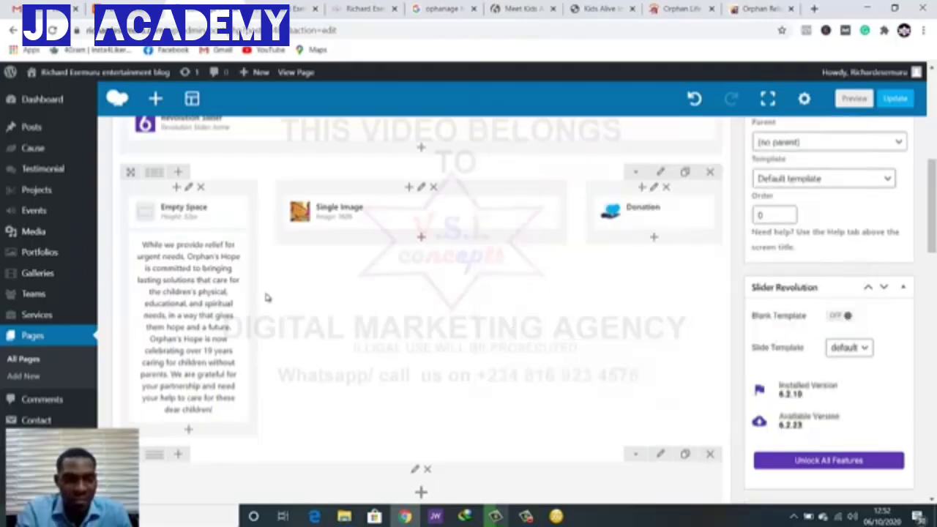
Format the first column's text block as Heading 4 with bold and save its settings
left_click(198, 327)
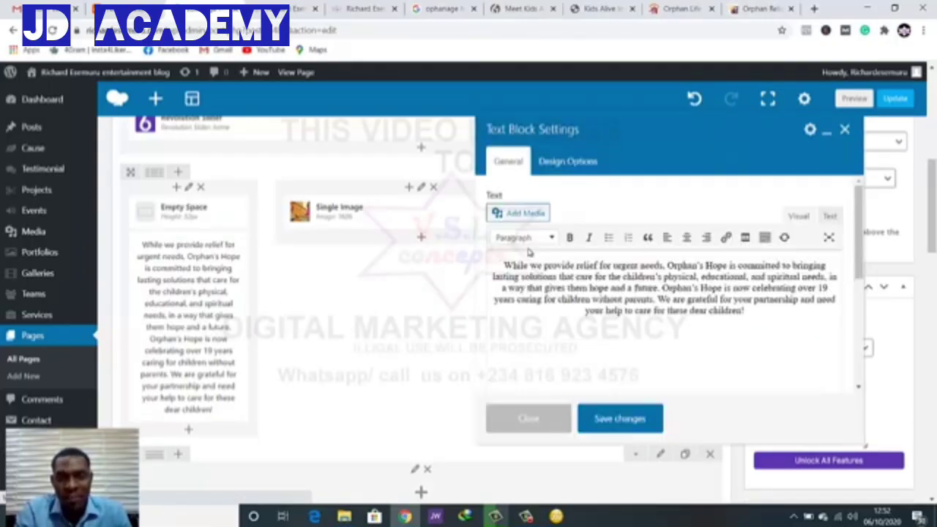
left_click(531, 242)
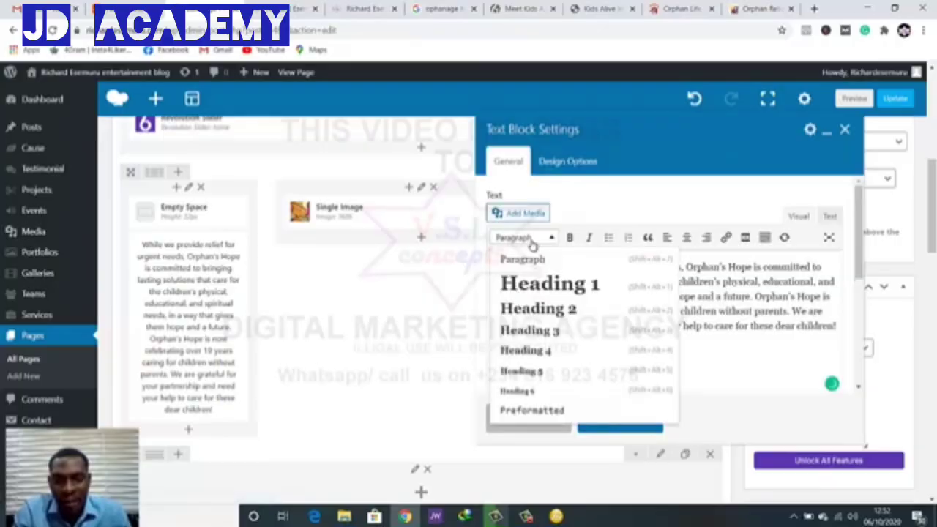
left_click(545, 352)
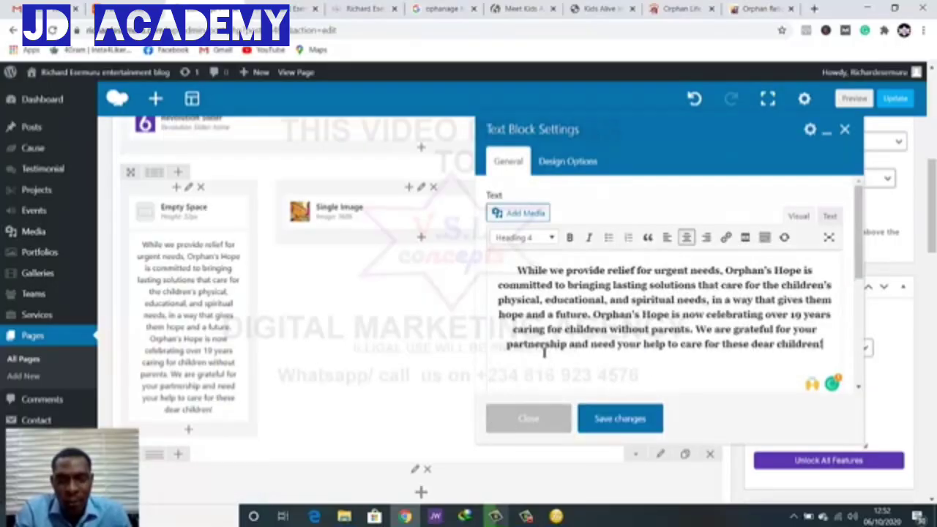
left_click(569, 237)
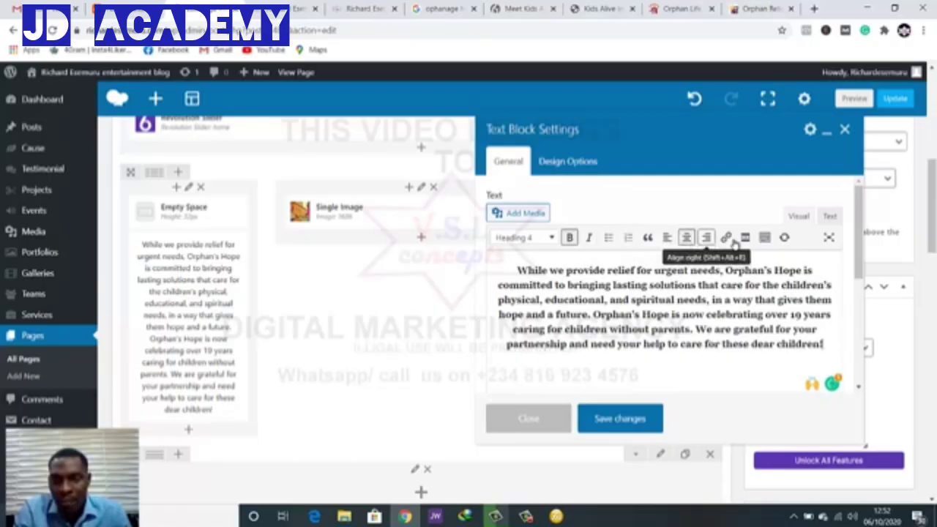
left_click(620, 418)
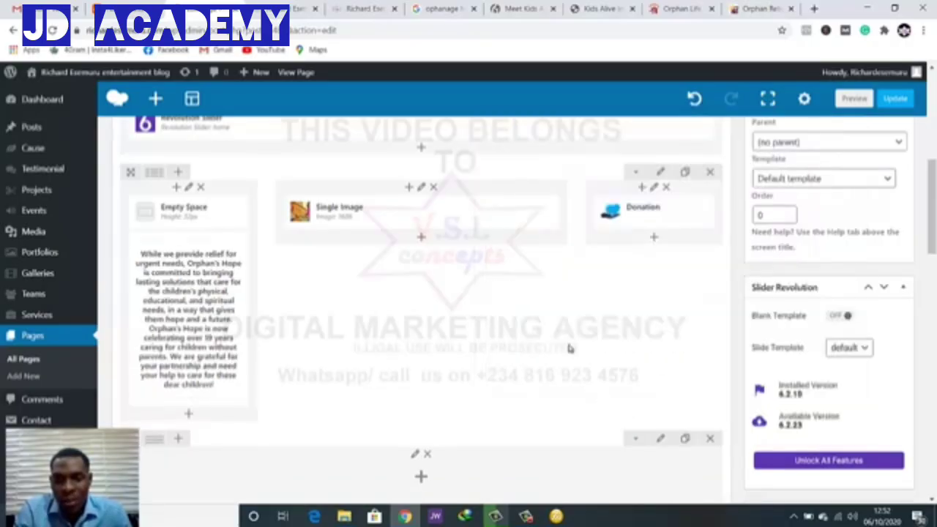
Preview the homepage and examine the reformatted text beside the photo and donation box beneath the slider
left_click(852, 100)
left_click(210, 6)
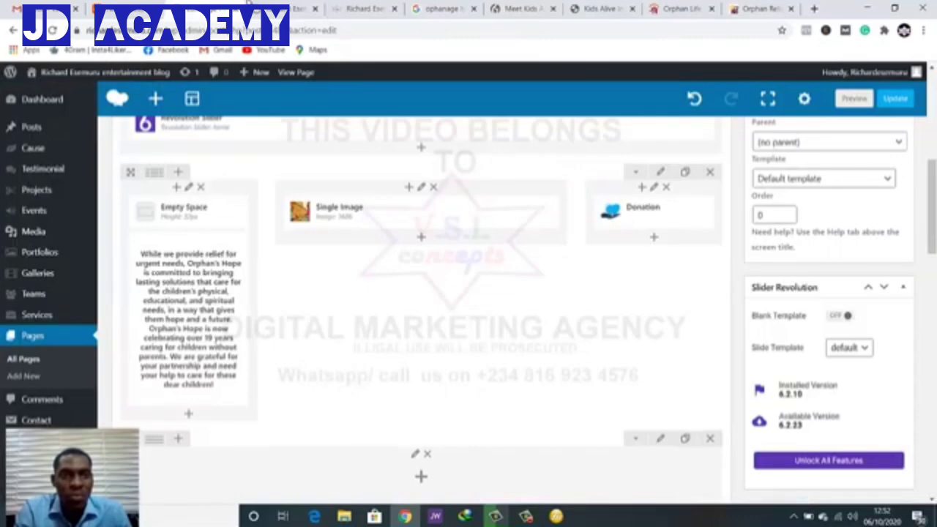
left_click(263, 7)
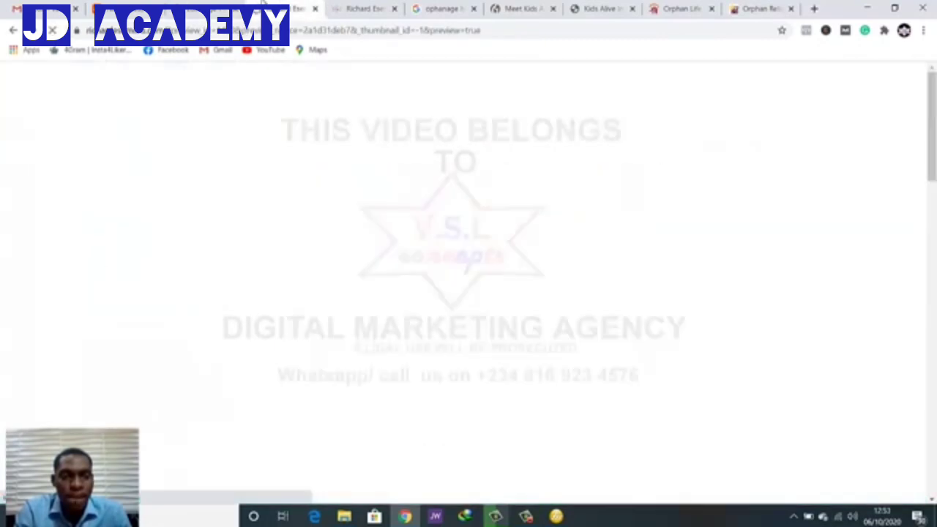
scroll(385, 198, "down", 5)
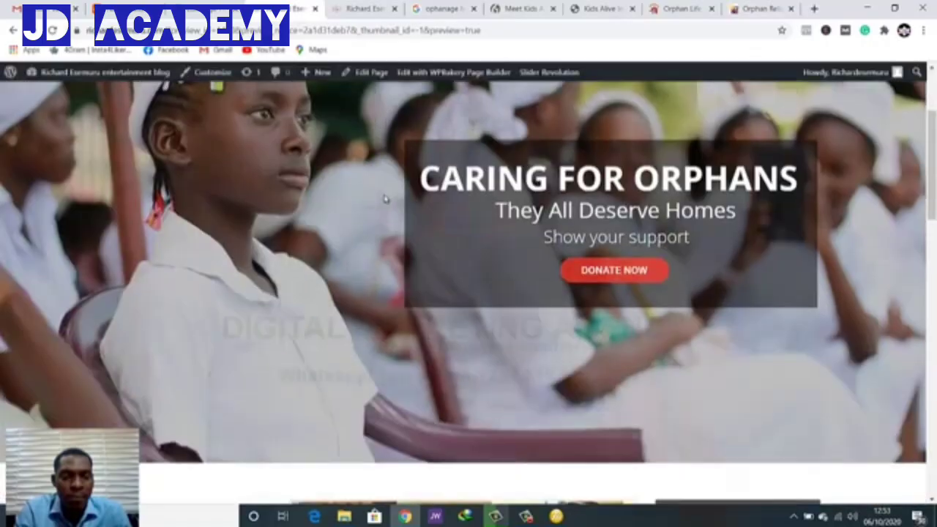
scroll(385, 198, "down", 1)
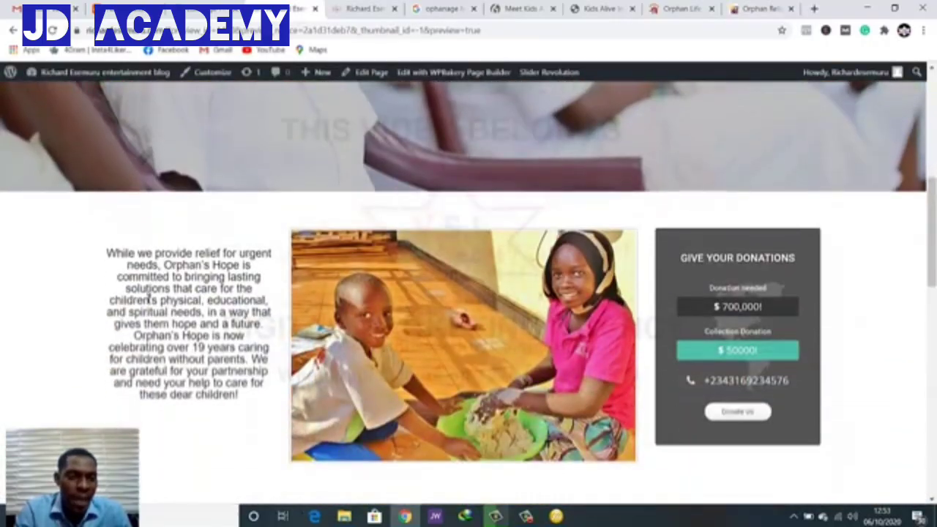
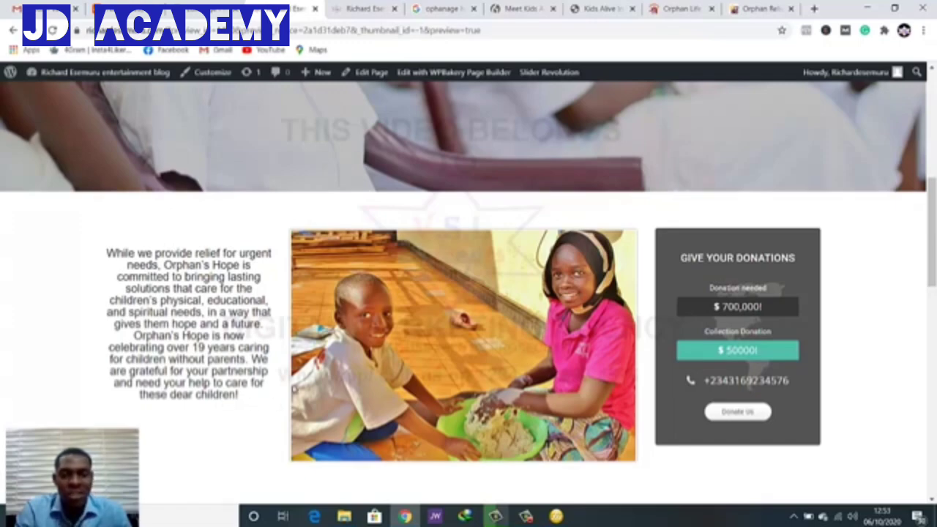
scroll(298, 387, "up", 1)
scroll(299, 386, "down", 1)
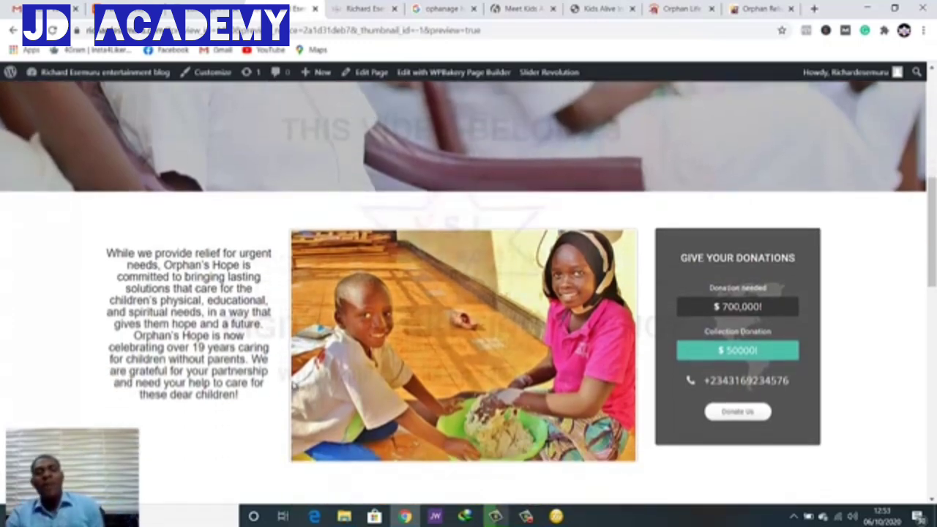
scroll(261, 387, "down", 2)
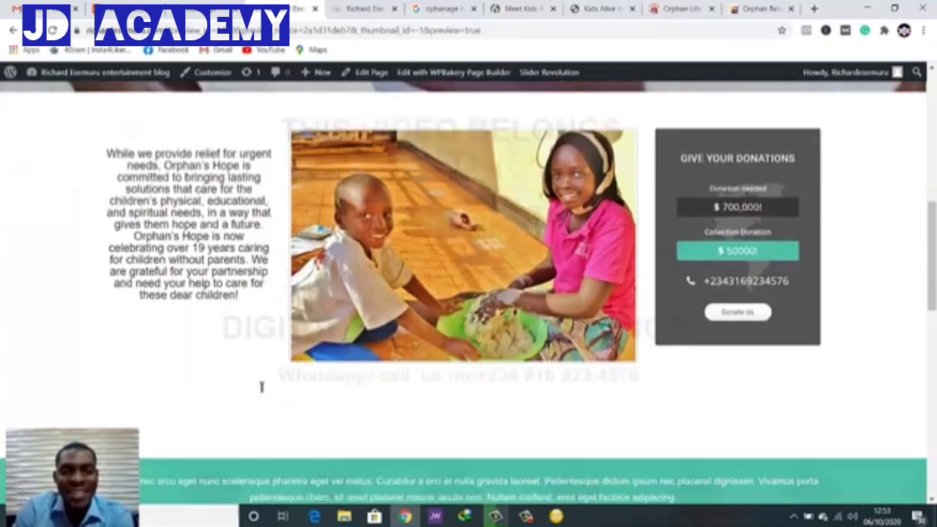
scroll(261, 387, "up", 2)
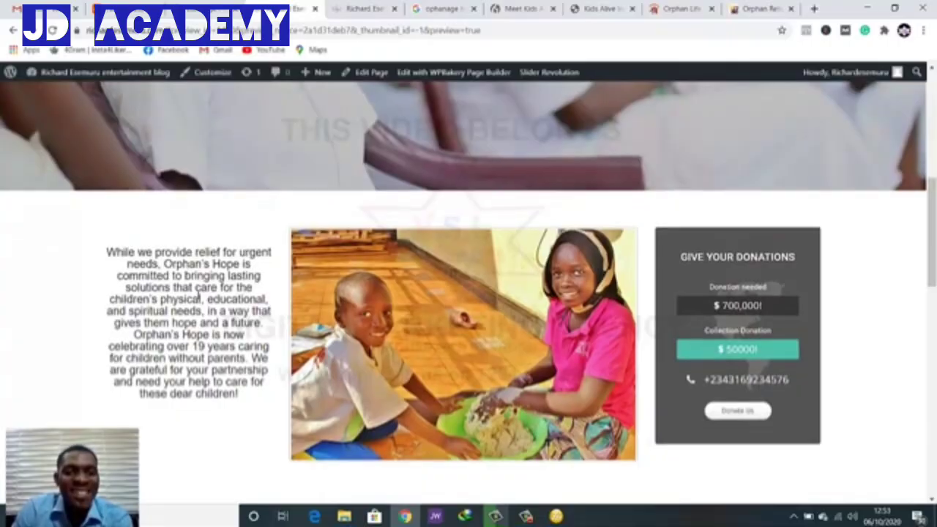
scroll(212, 321, "down", 1)
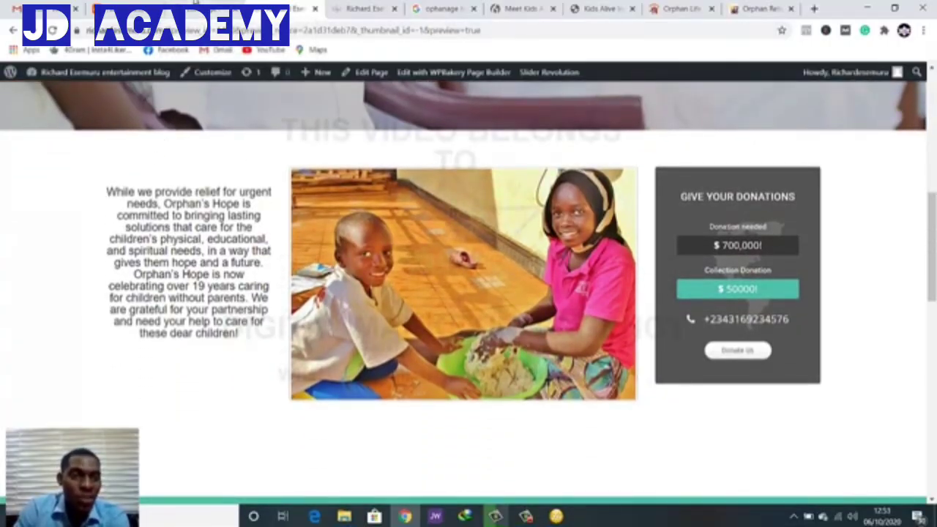
Try left and centre alignment on the first column's text block, save it right-aligned and update the page
left_click(192, 5)
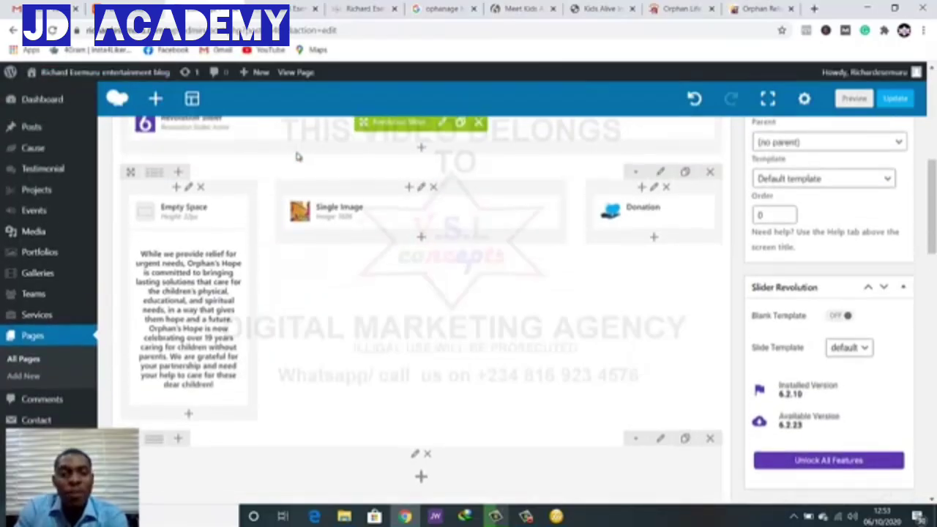
left_click(198, 319)
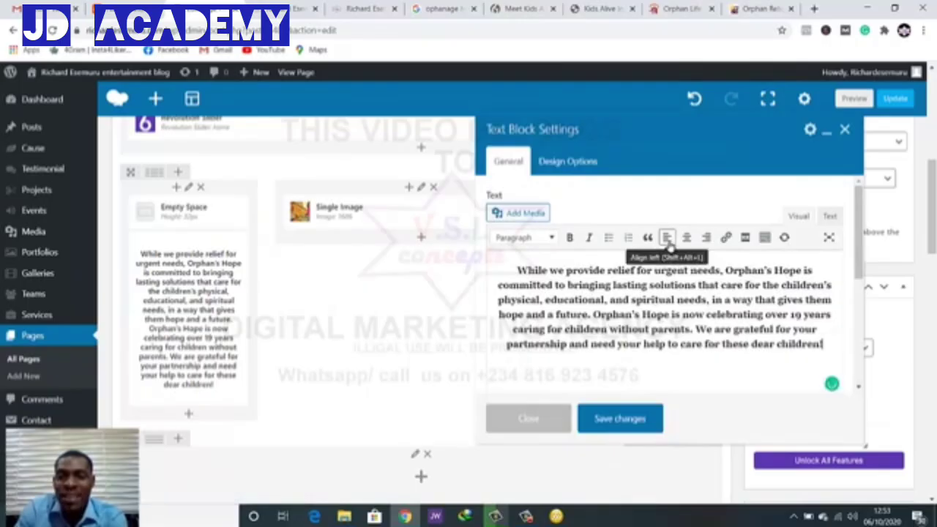
left_click(668, 244)
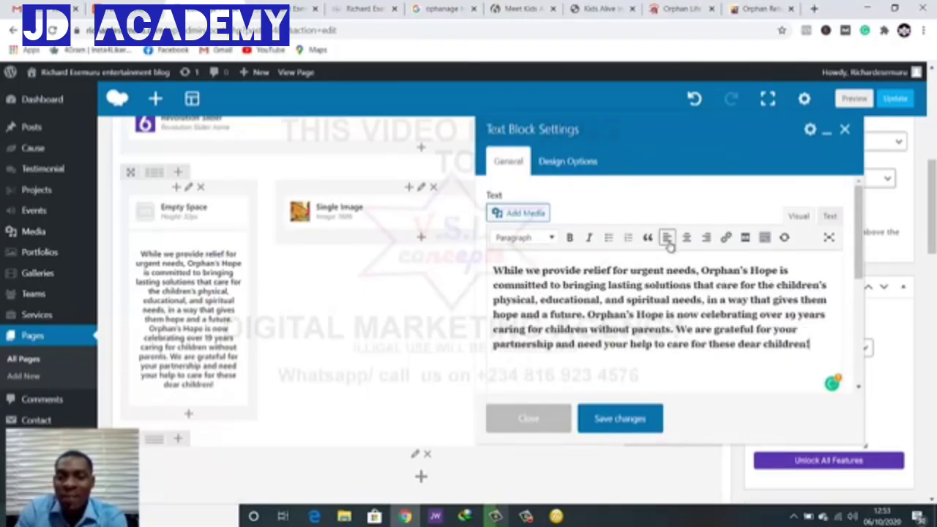
left_click(687, 246)
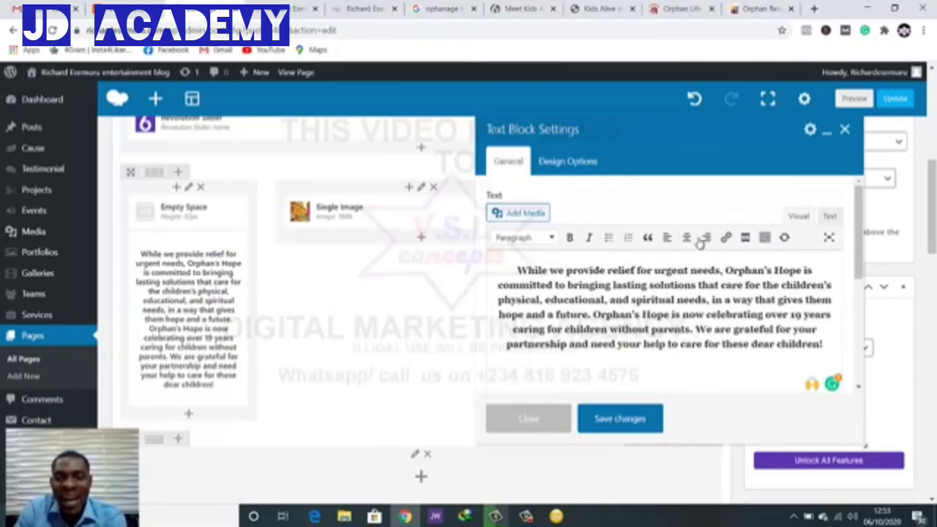
left_click(707, 239)
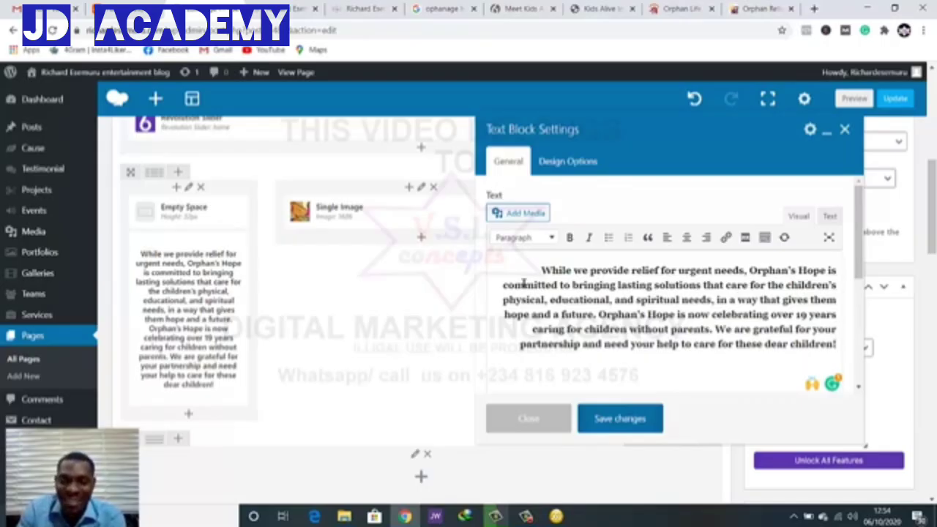
left_click(628, 422)
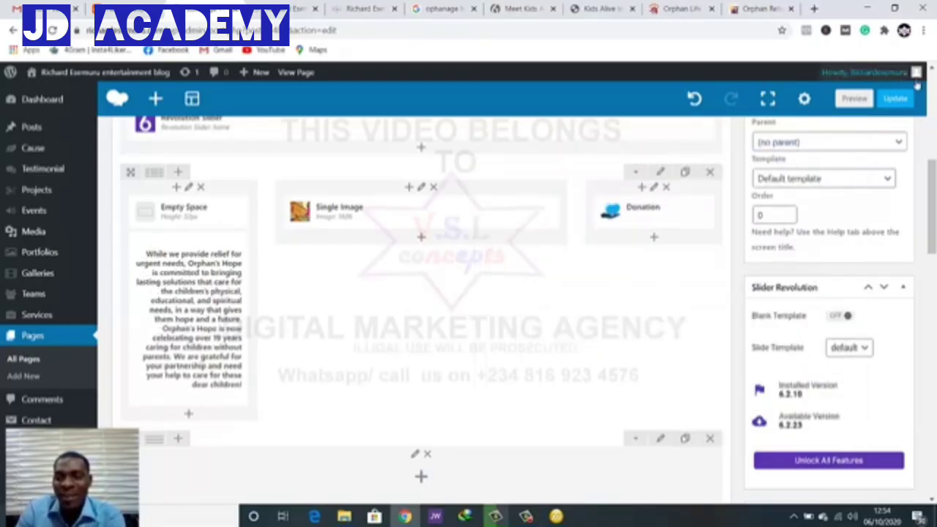
left_click(894, 98)
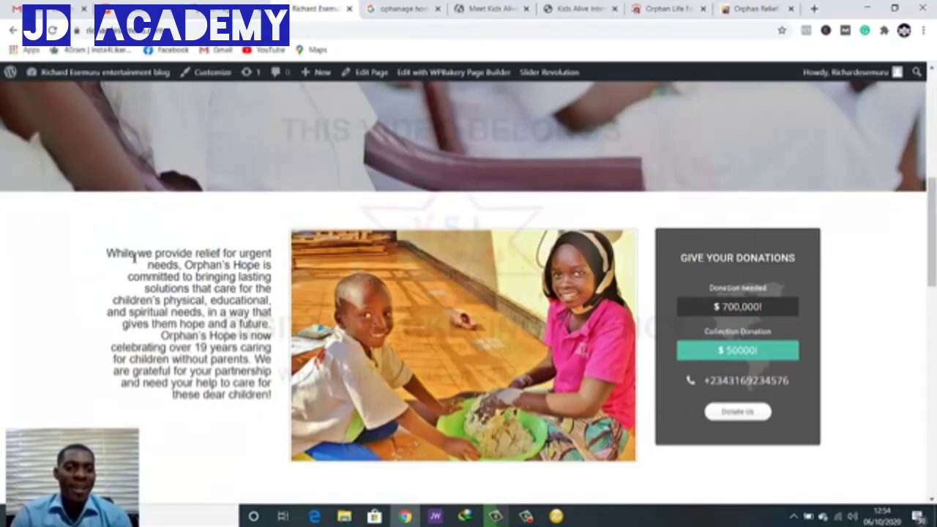
Examine how the right-aligned text sits beside the photo on the updated homepage
scroll(248, 346, "up", 1)
scroll(248, 347, "down", 2)
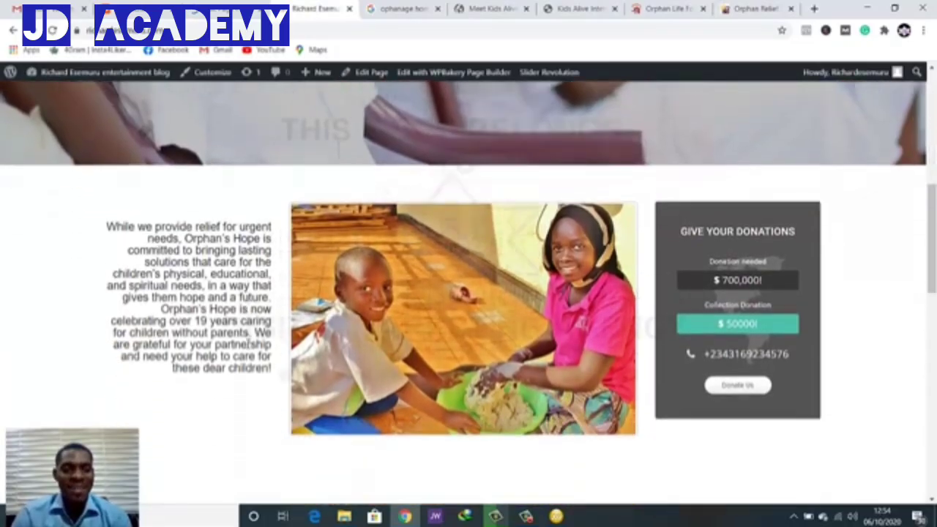
scroll(249, 347, "up", 1)
scroll(249, 345, "down", 2)
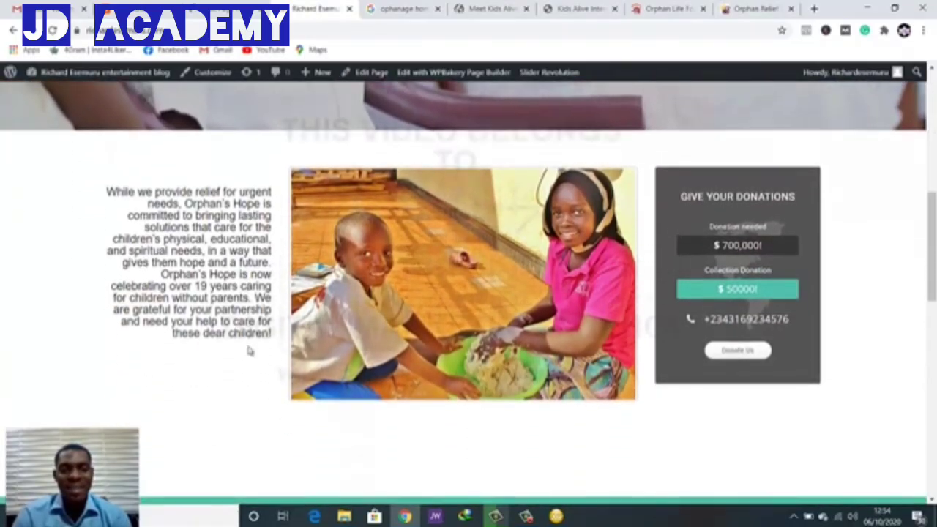
scroll(250, 348, "up", 2)
Return to the page editor and open the Add Plugins page in a new browser tab
left_click(214, 71)
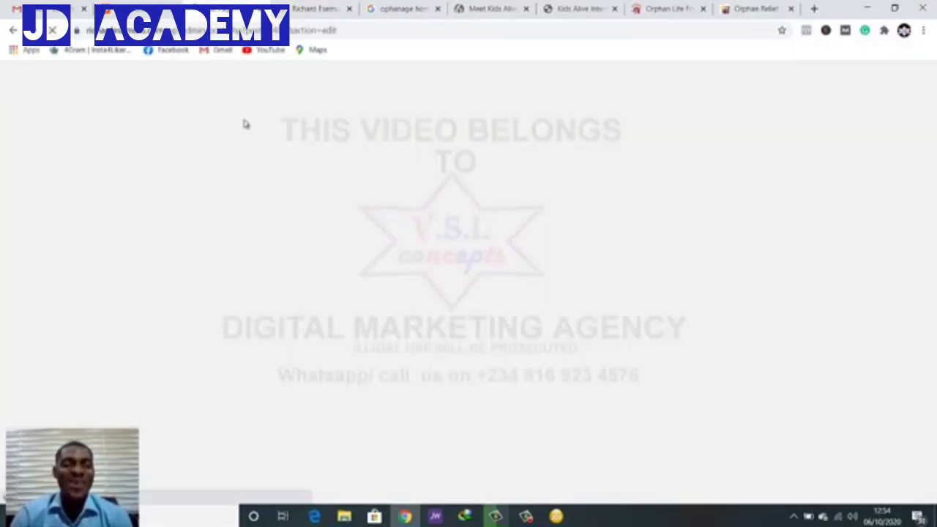
scroll(274, 235, "down", 3)
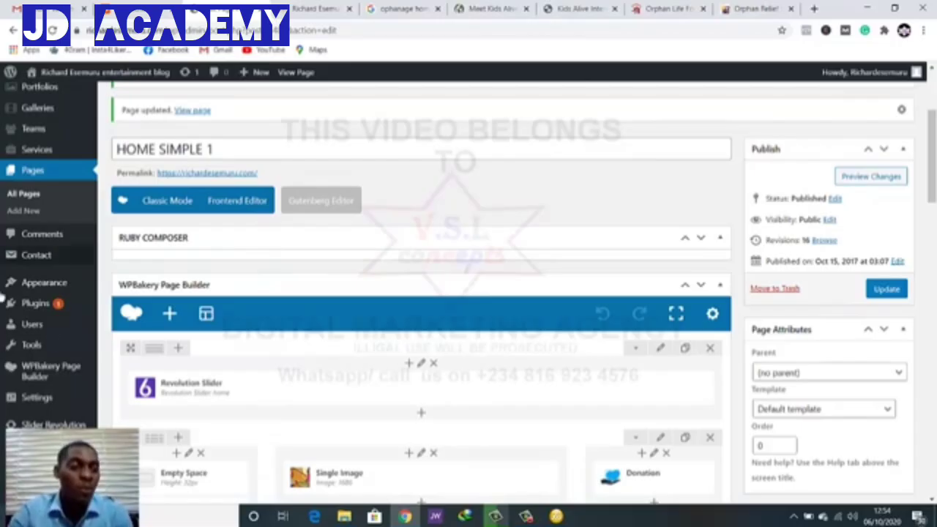
mouse_move(71, 305)
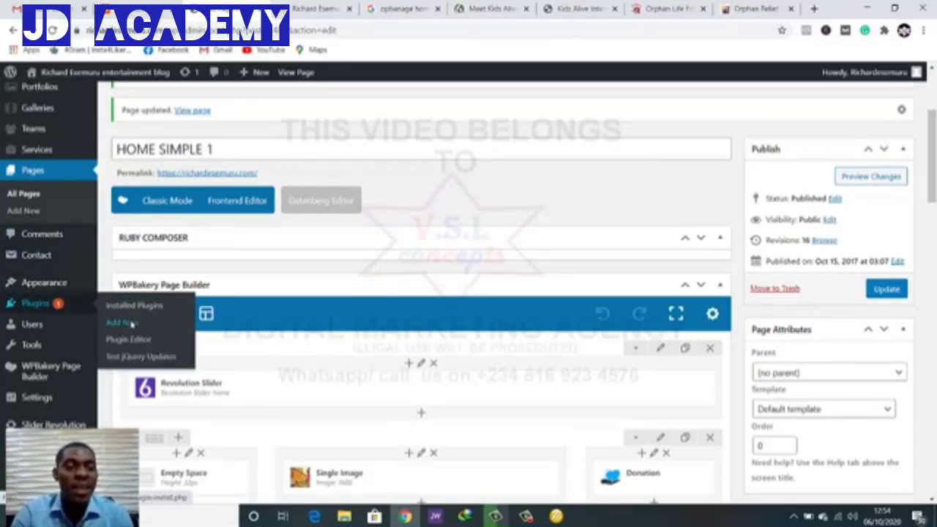
right_click(128, 320)
left_click(148, 333)
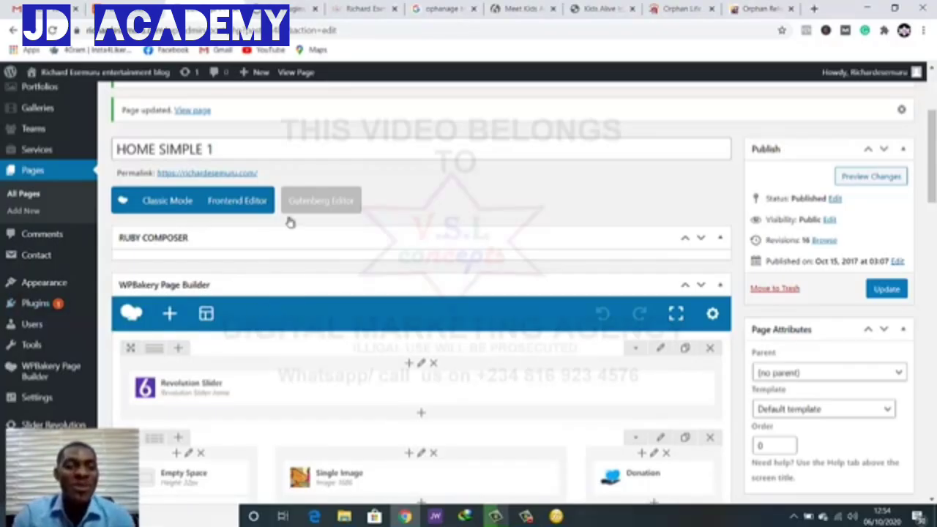
left_click(278, 7)
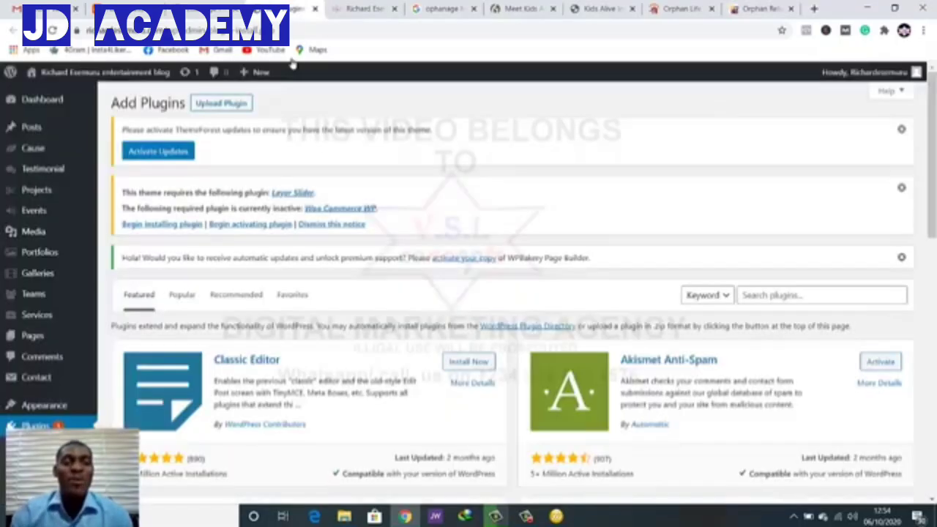
Search the plugin directory for "jus"
scroll(443, 309, "down", 3)
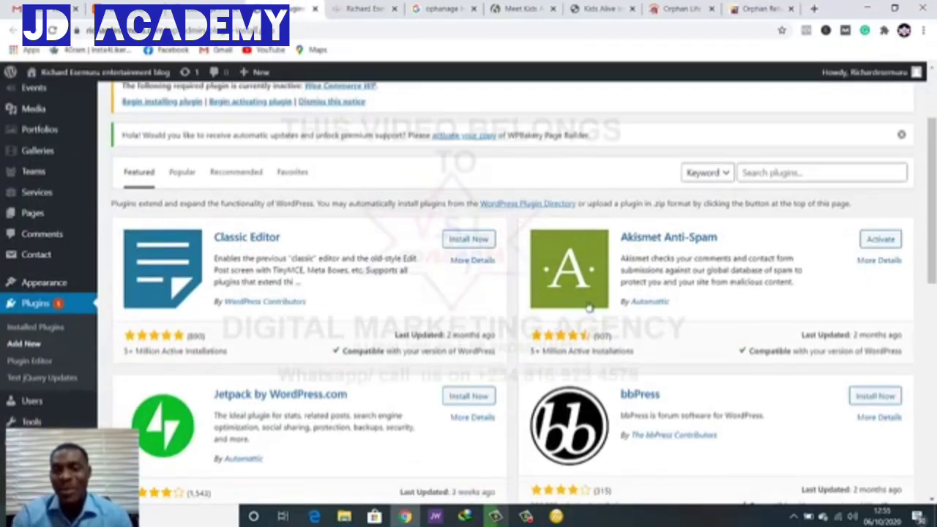
left_click(838, 176)
type("jus")
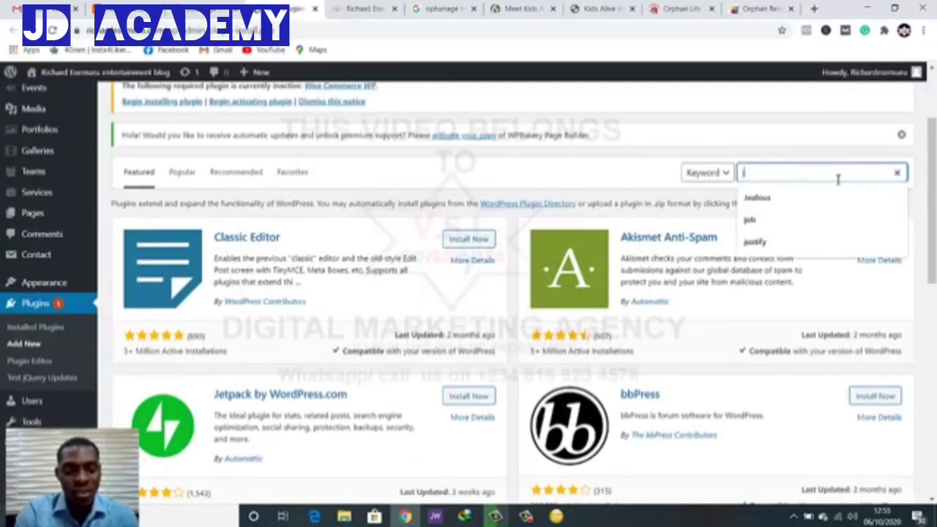
Search the plugin directory for "justify"
type("t")
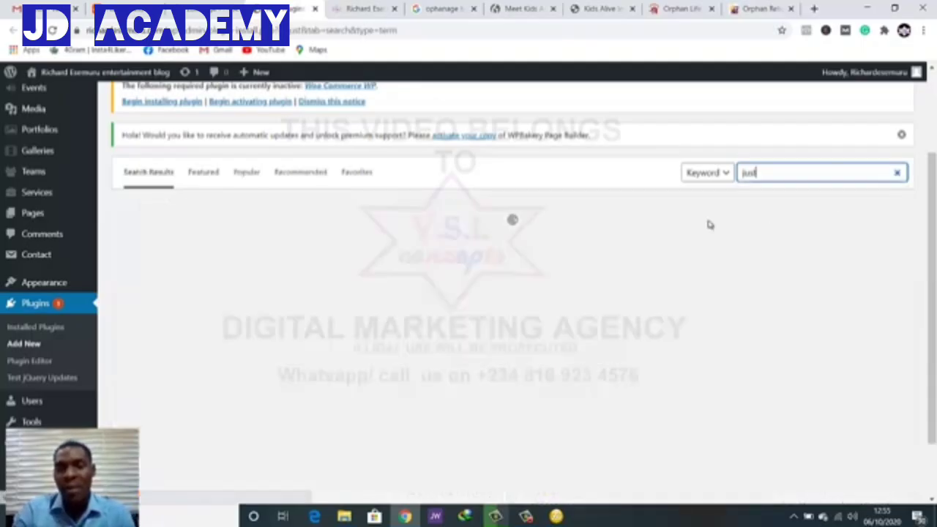
left_click(778, 173)
left_click(777, 200)
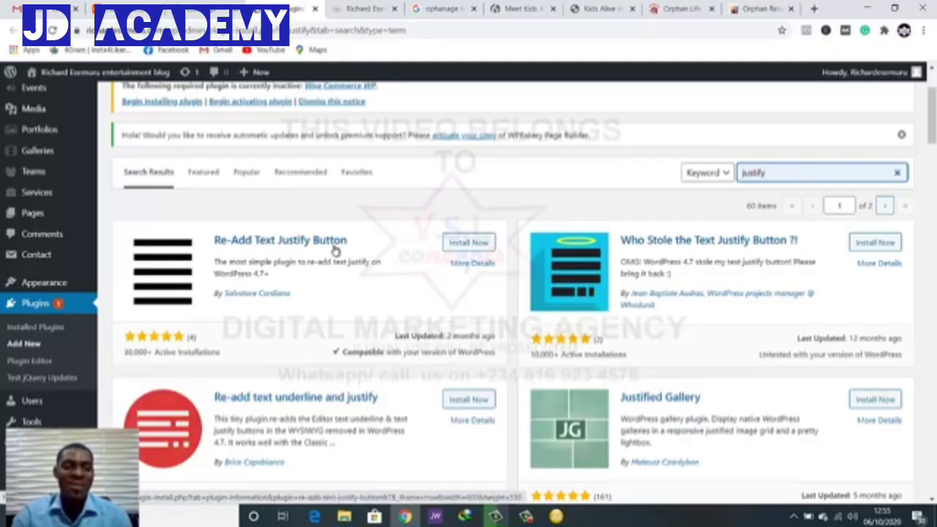
Install and activate the Re-Add Text Justify Button plugin
left_click(469, 244)
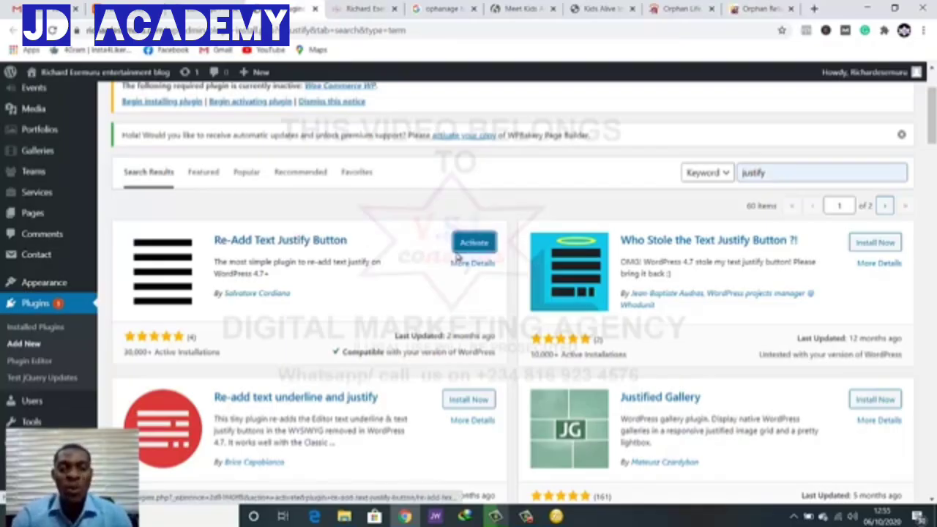
left_click(474, 246)
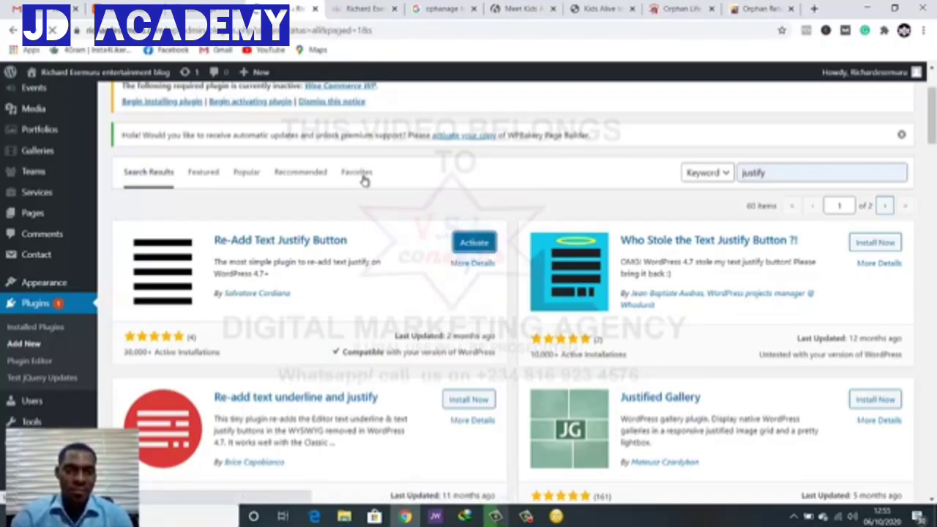
scroll(309, 308, "down", 3)
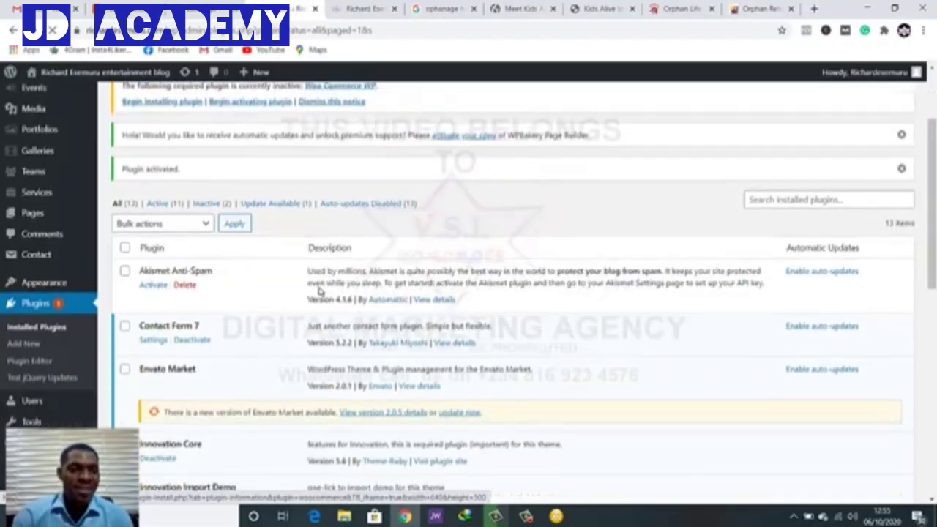
scroll(289, 291, "up", 3)
scroll(260, 294, "down", 3)
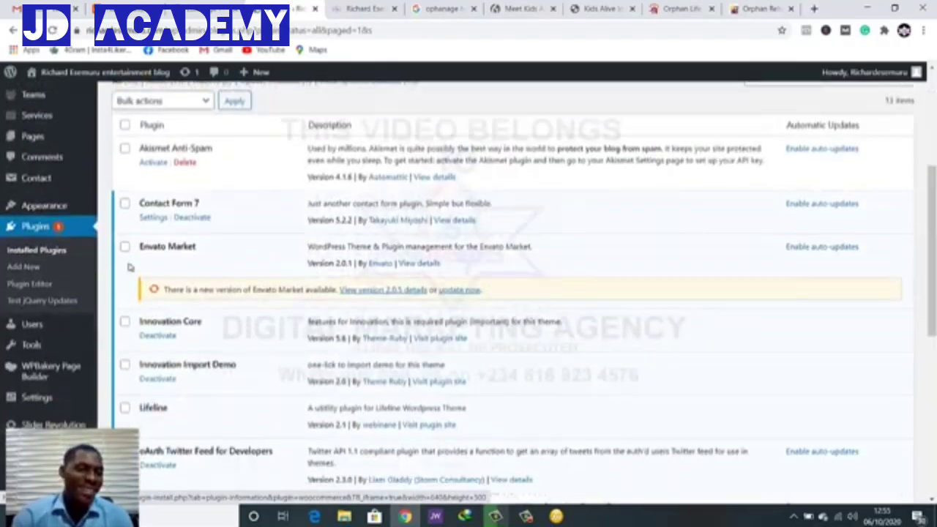
Return to the HOME SIMPLE 1 page editor and reload it, going to the Orphan's Hope text block
left_click(191, 10)
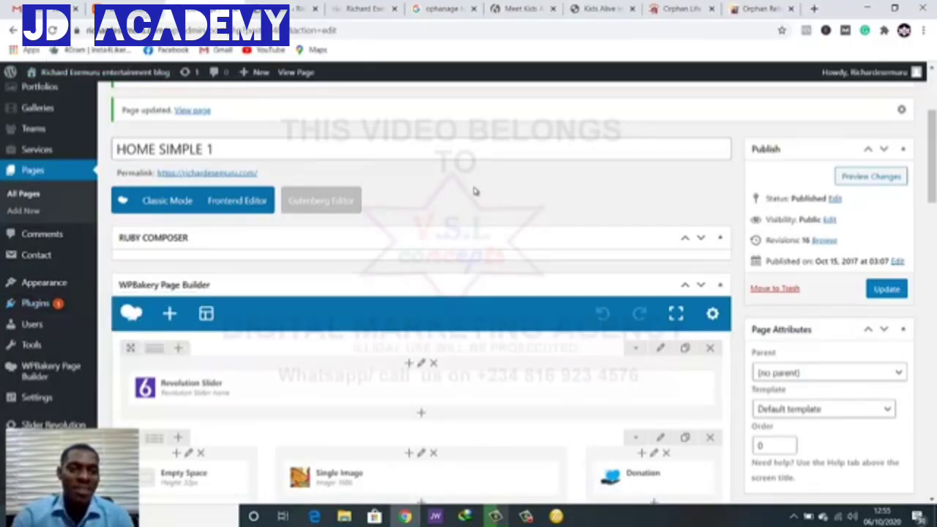
key("F5")
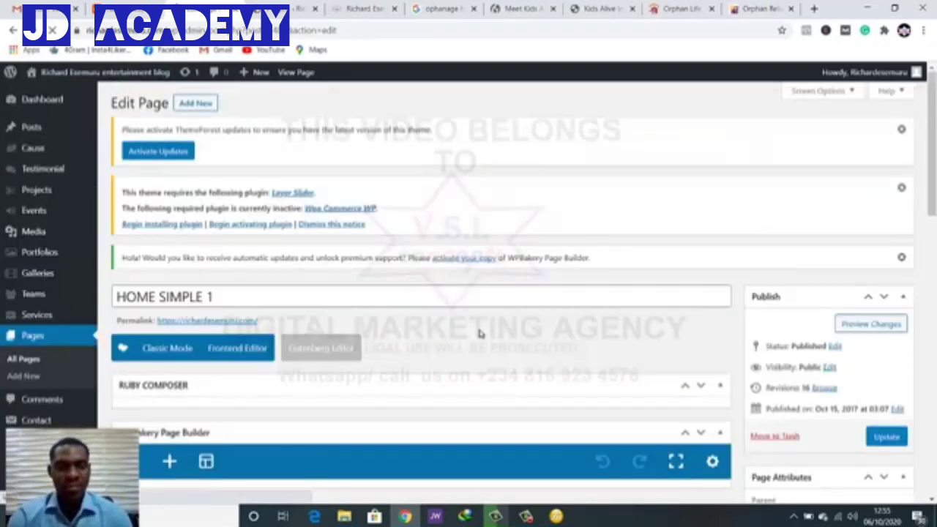
scroll(479, 333, "down", 2)
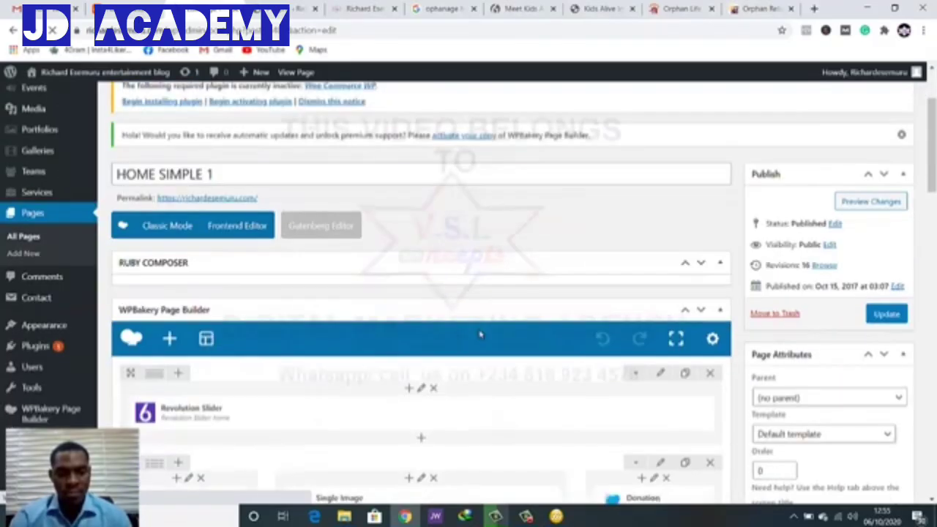
scroll(480, 335, "down", 5)
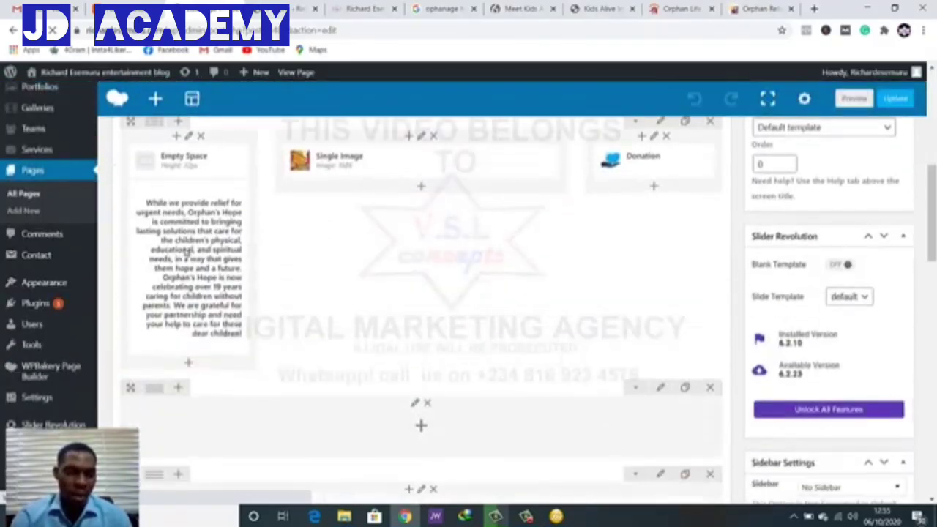
Justify the paragraph in the Orphan's Hope text block, save its settings and update the page
left_click(200, 268)
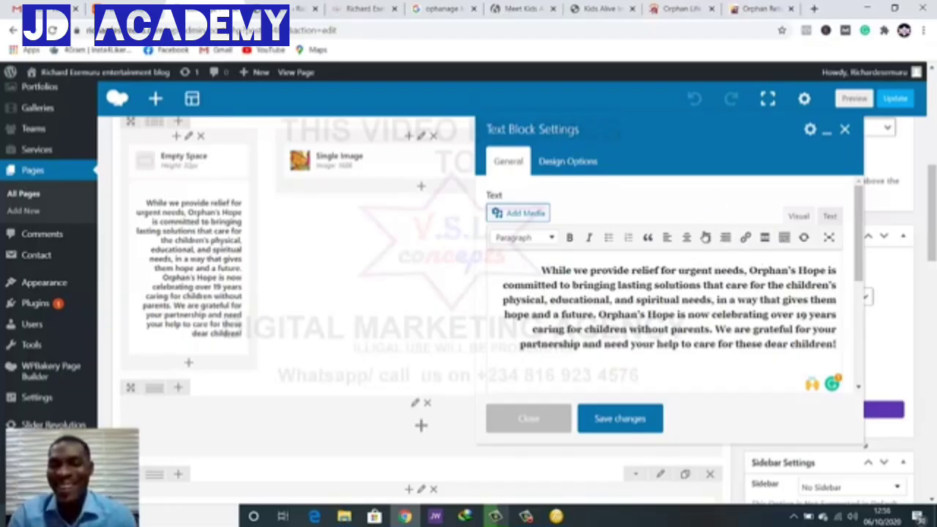
left_click(726, 241)
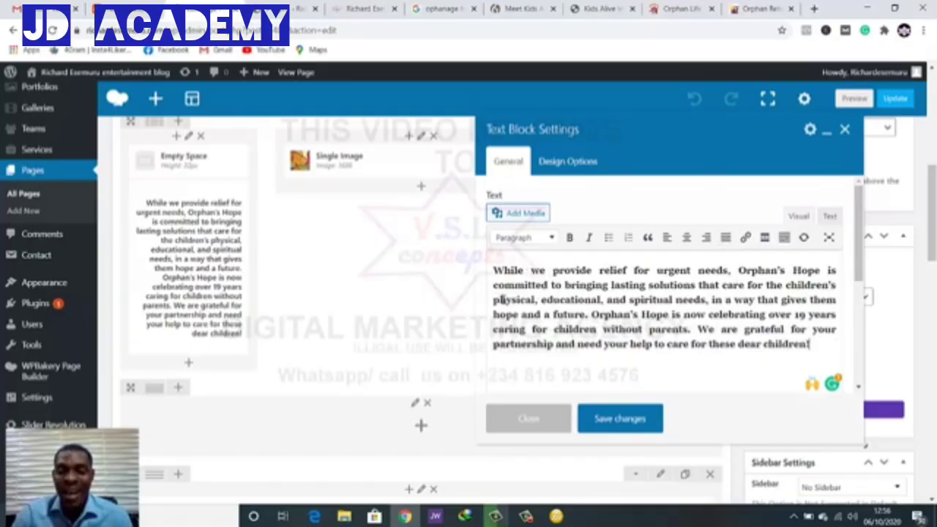
left_click(610, 421)
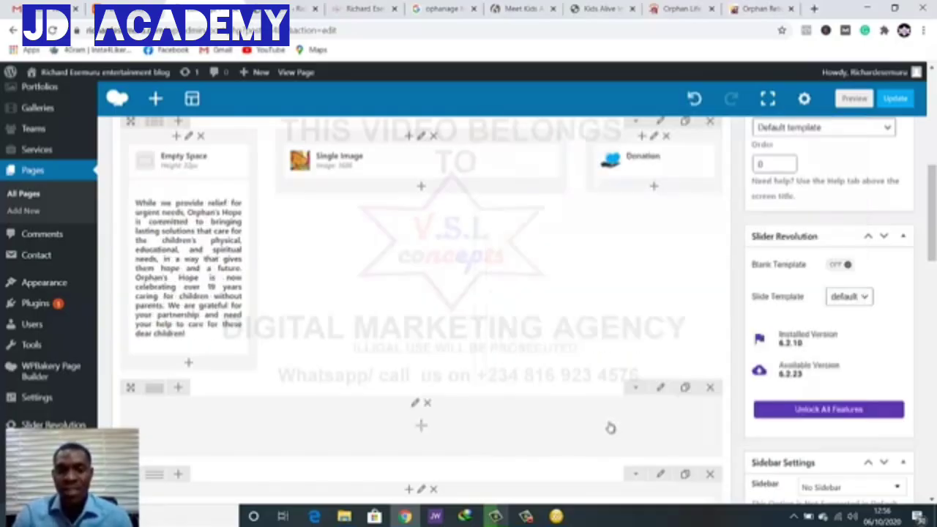
left_click(889, 99)
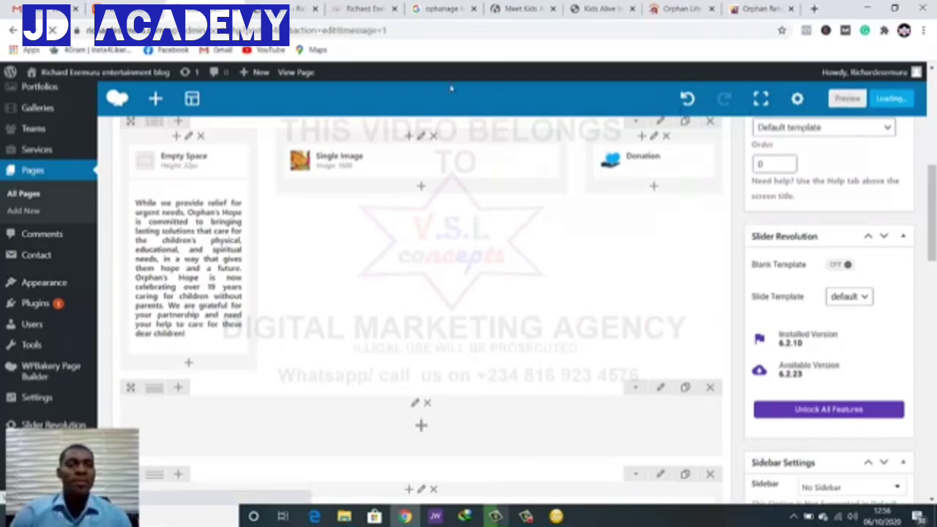
Reload the live homepage and check the alignment of the text beside the children's photo
left_click(13, 30)
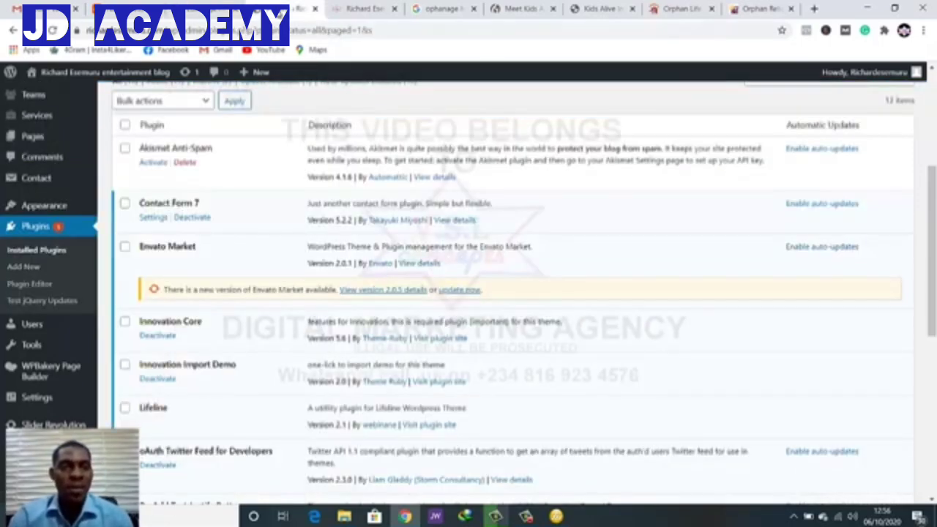
left_click(346, 7)
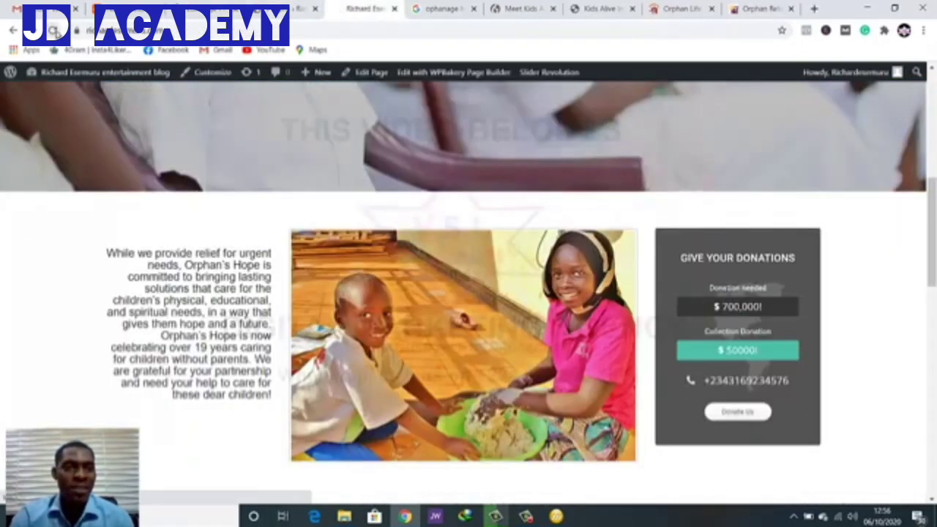
left_click(53, 31)
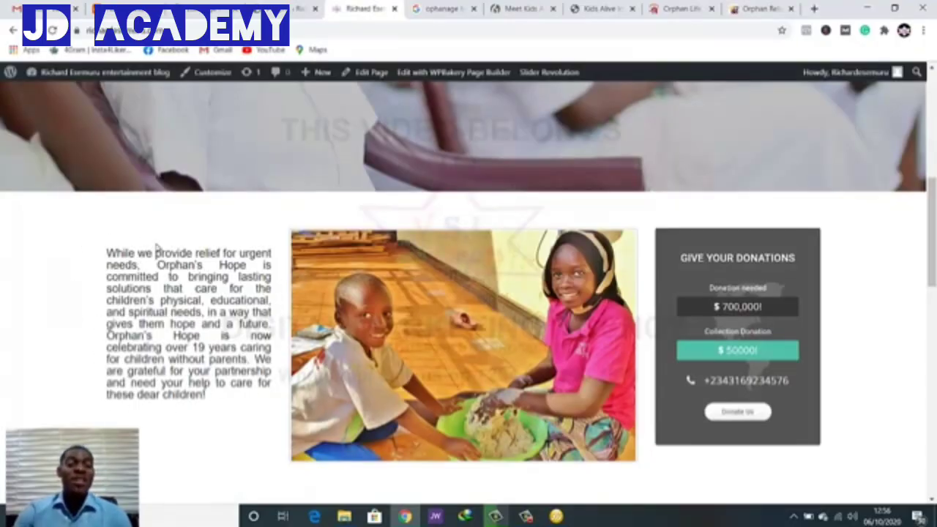
scroll(196, 245, "down", 2)
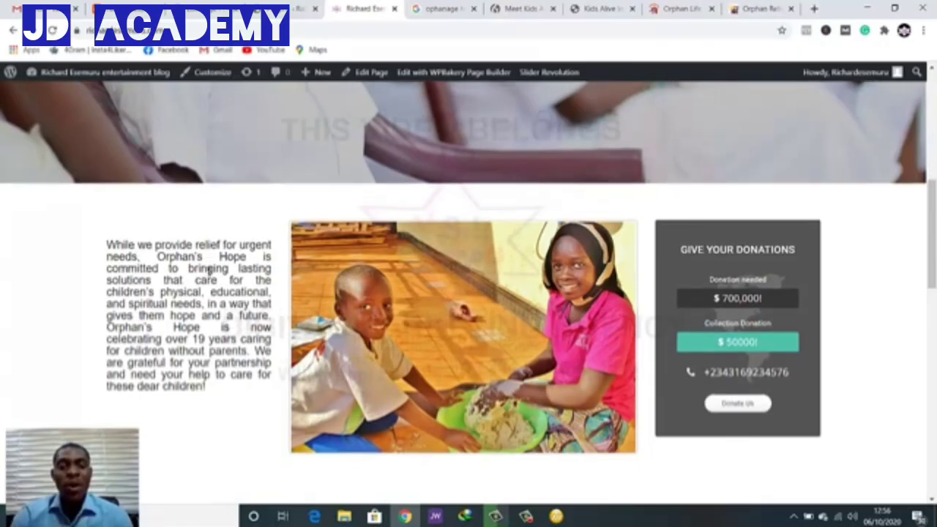
scroll(210, 281, "up", 1)
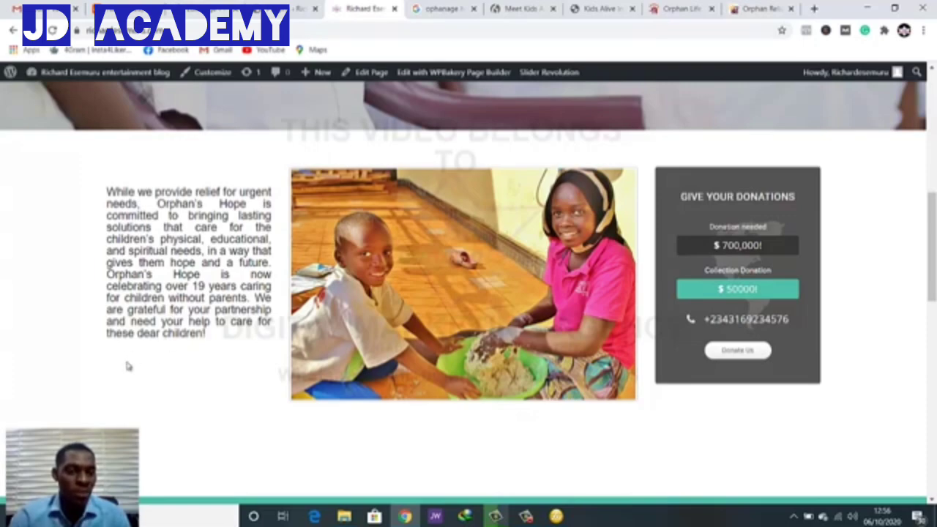
scroll(169, 376, "up", 1)
scroll(168, 375, "down", 1)
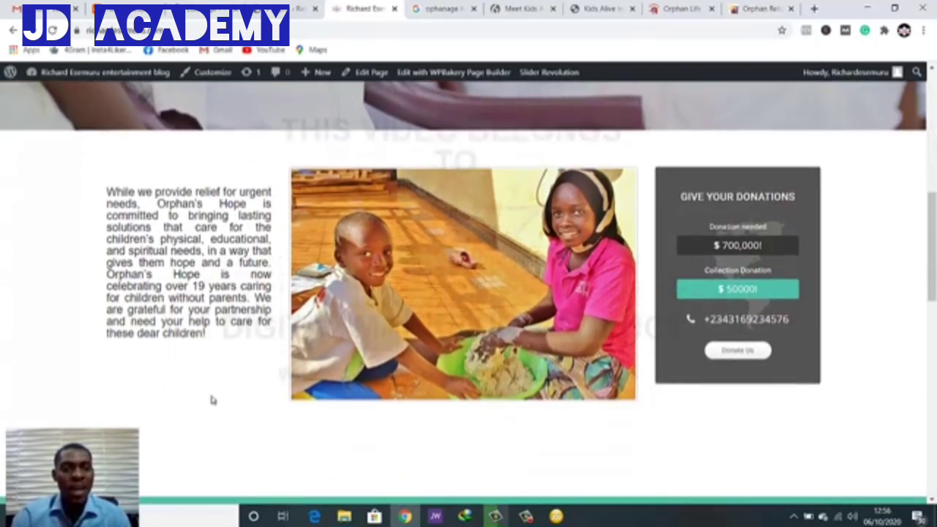
Go back to the installed plugins page and close its browser tab
left_click(209, 6)
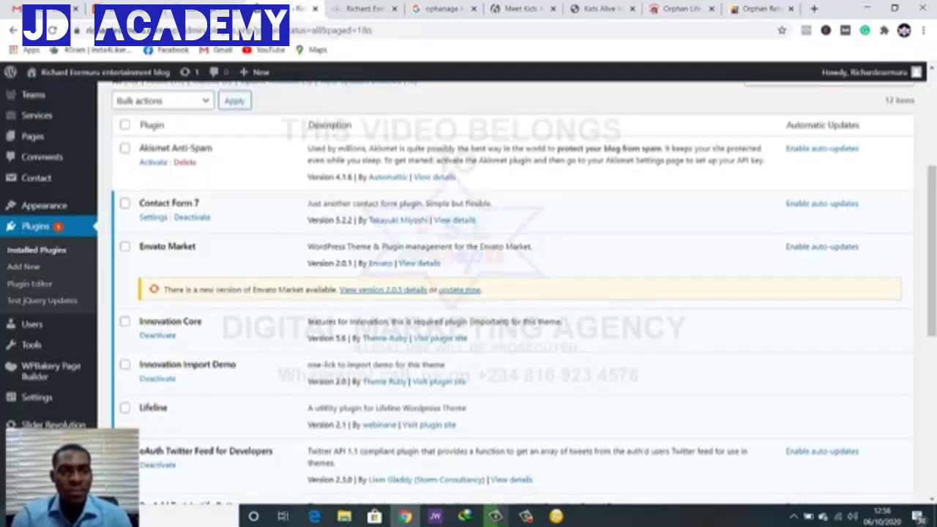
left_click(209, 6)
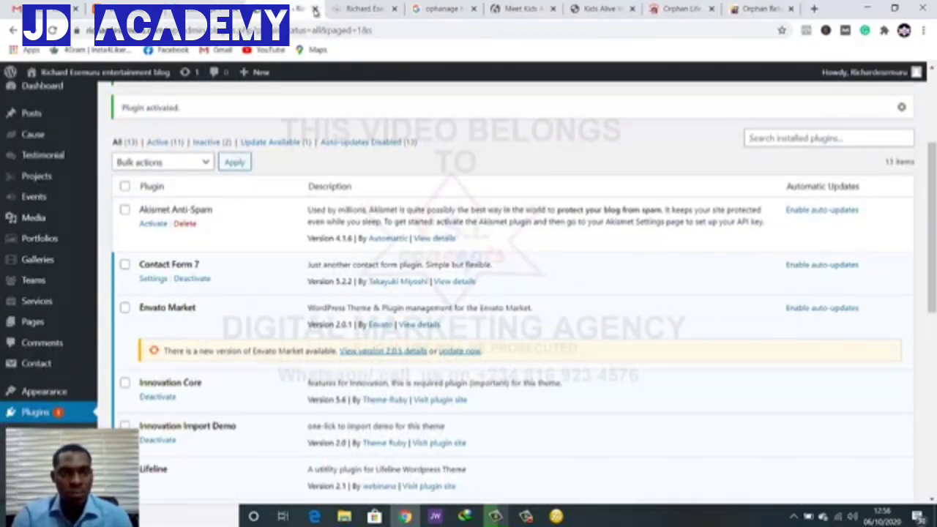
left_click(314, 8)
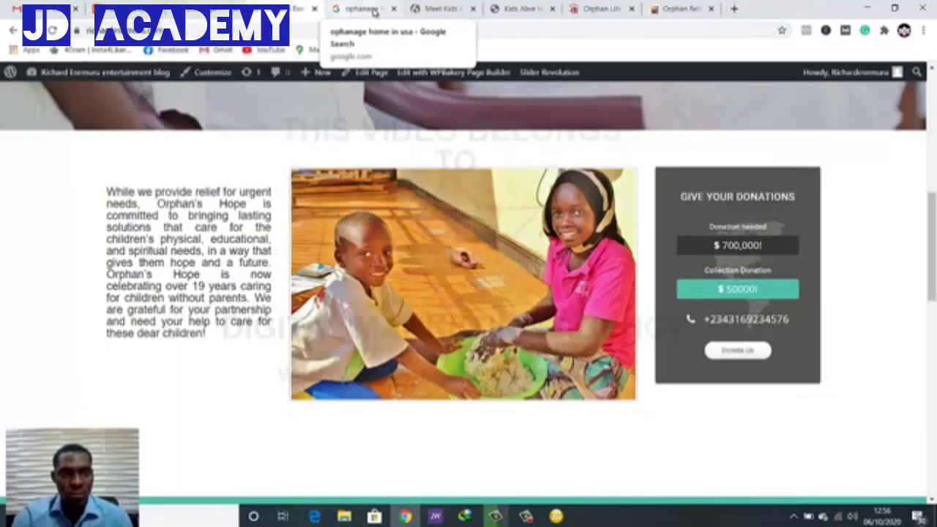
In the HOME SIMPLE 1 page editor, add the eye-catching Button element below the Orphan's Hope text block
left_click(259, 8)
scroll(358, 283, "down", 8)
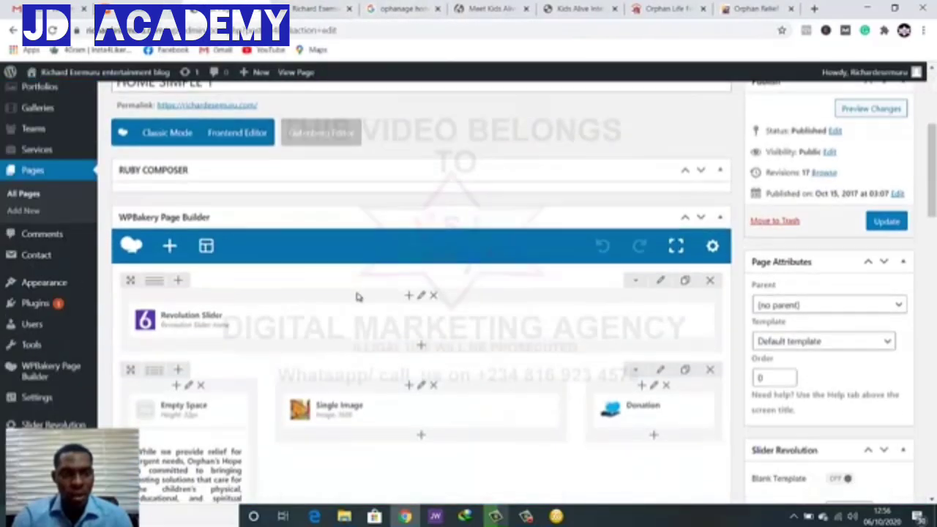
scroll(358, 296, "up", 1)
scroll(354, 297, "down", 1)
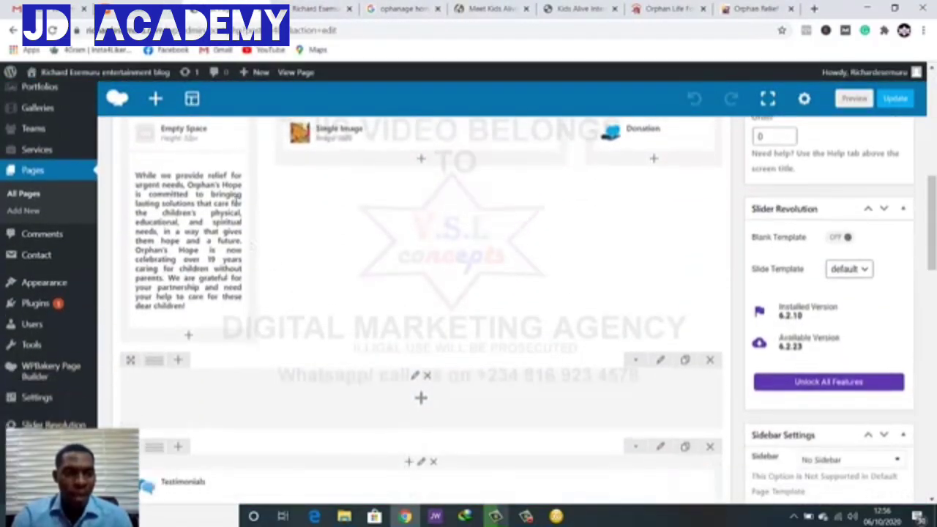
left_click(188, 339)
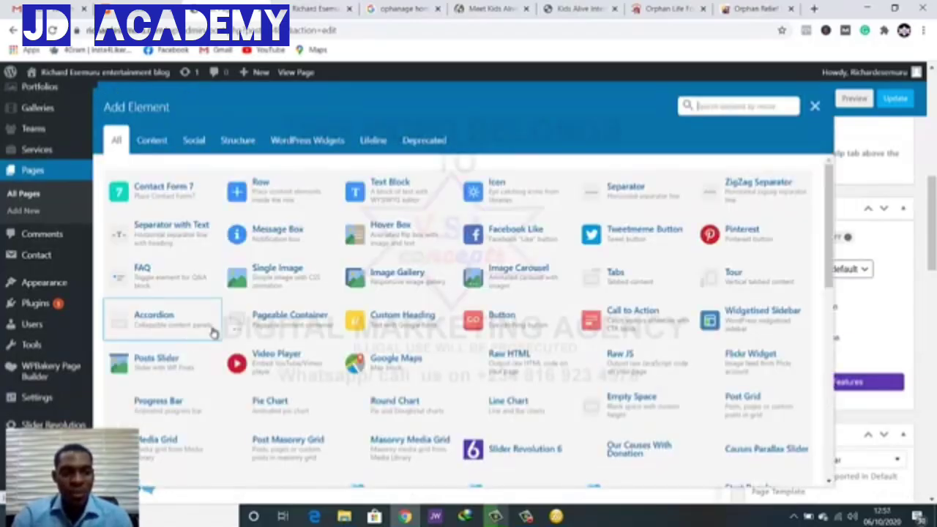
type("but")
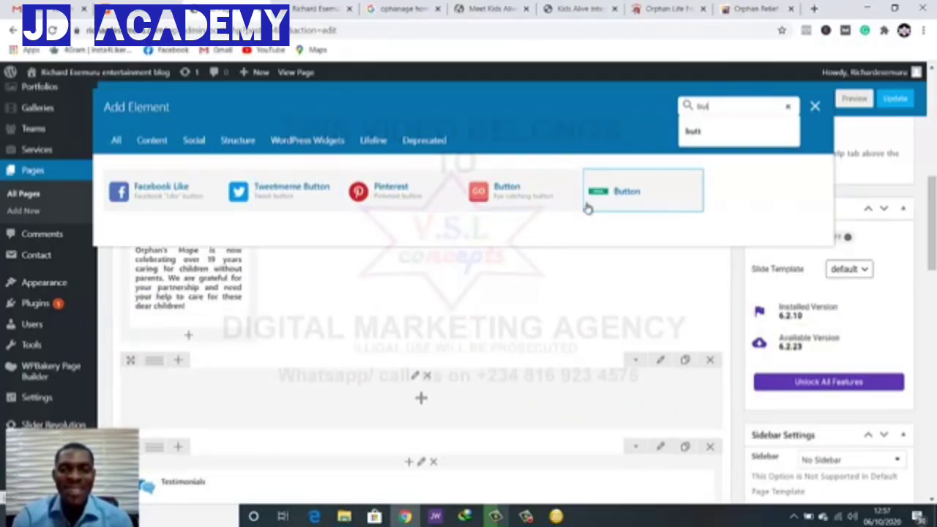
left_click(532, 203)
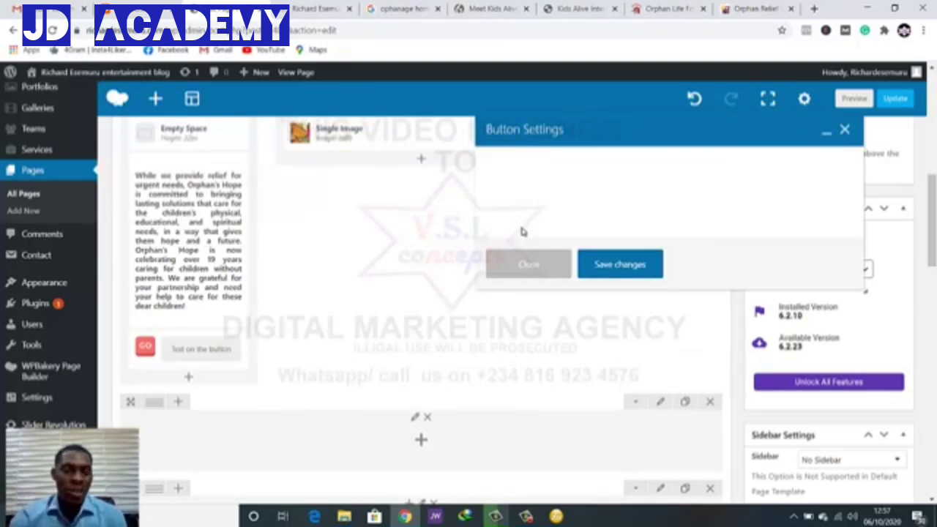
Replace the new button's placeholder text with "About Us"
left_click(556, 224)
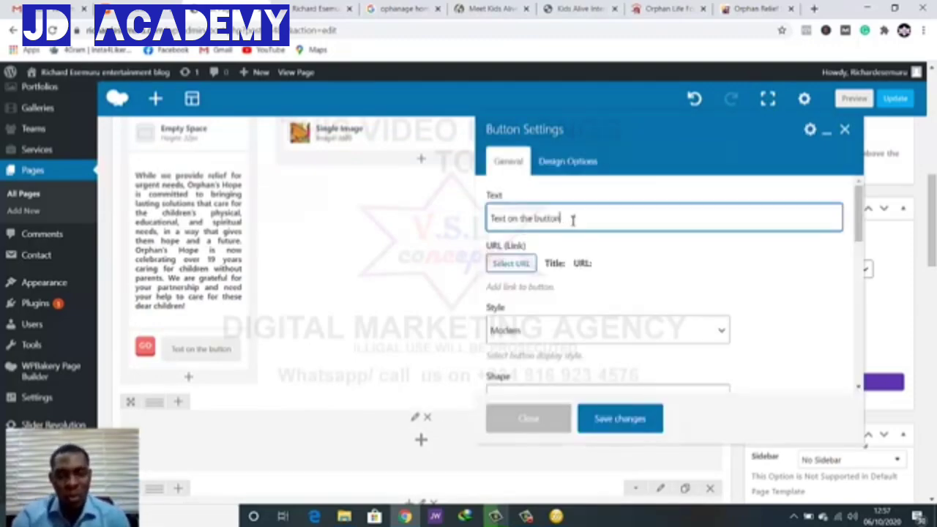
left_click_drag(562, 219, 492, 219)
key("BackSpace")
type("About Us")
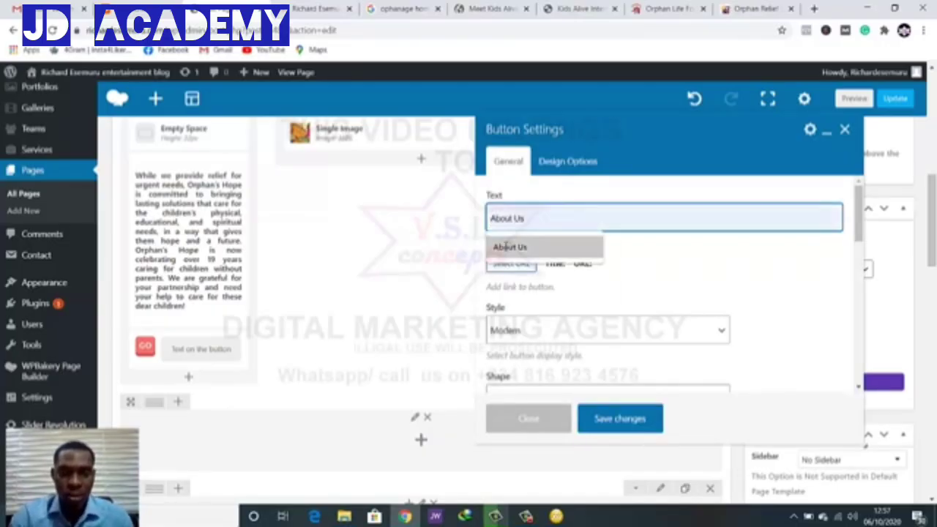
left_click(510, 246)
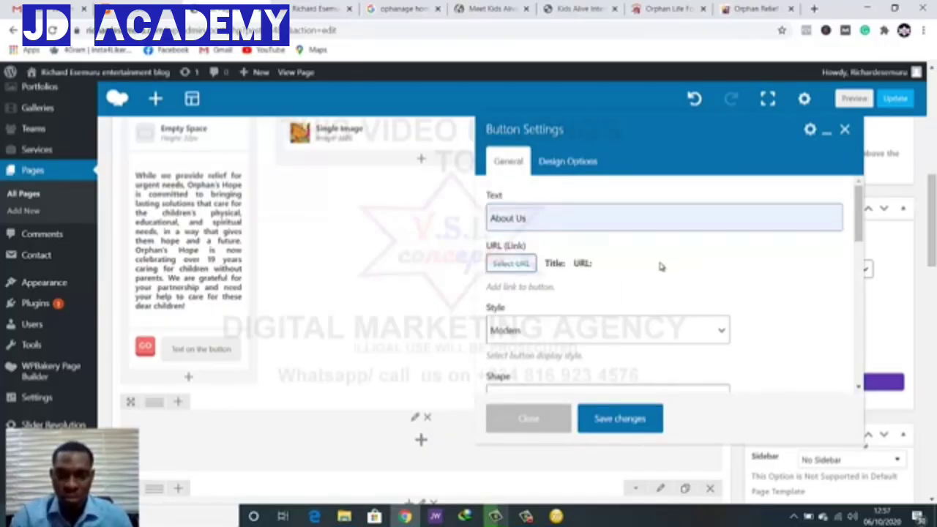
Choose the Modern style for the About Us button and keep its shape Rounded
scroll(611, 312, "down", 1)
scroll(610, 311, "up", 1)
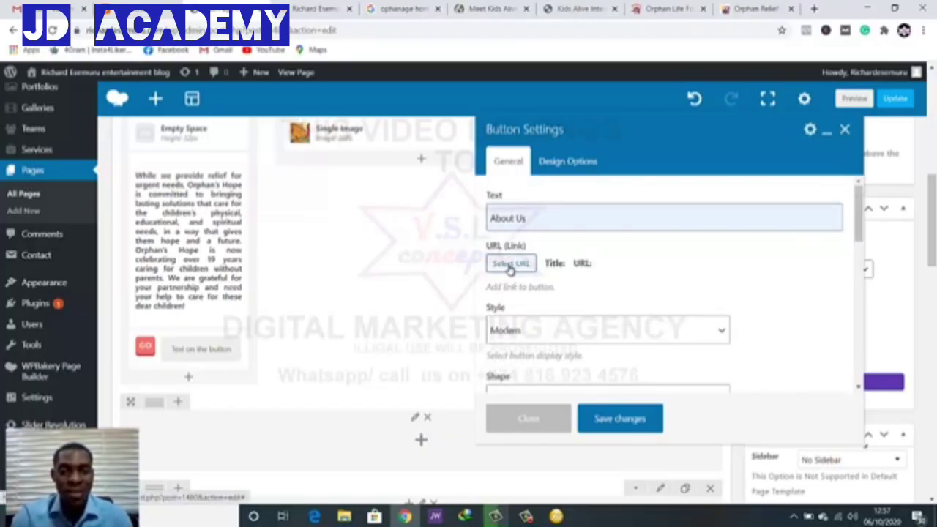
scroll(563, 284, "down", 1)
left_click(587, 275)
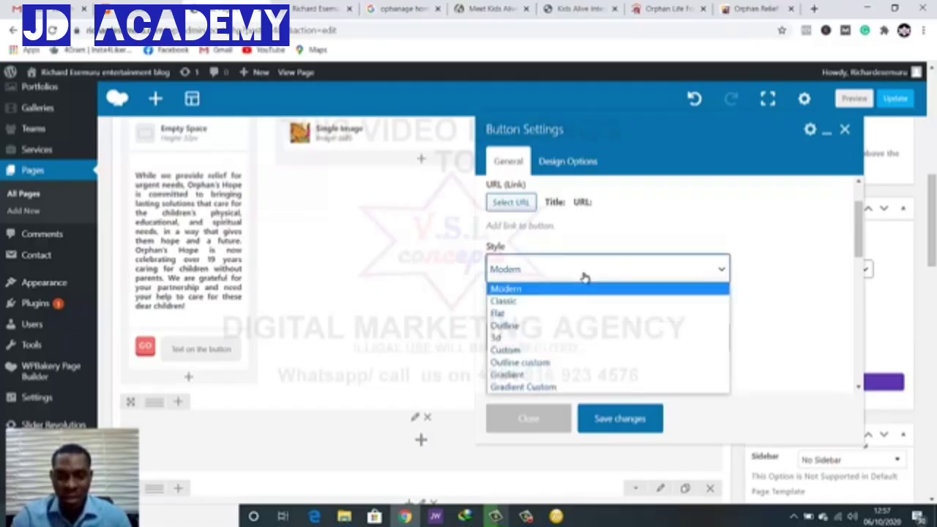
left_click(568, 289)
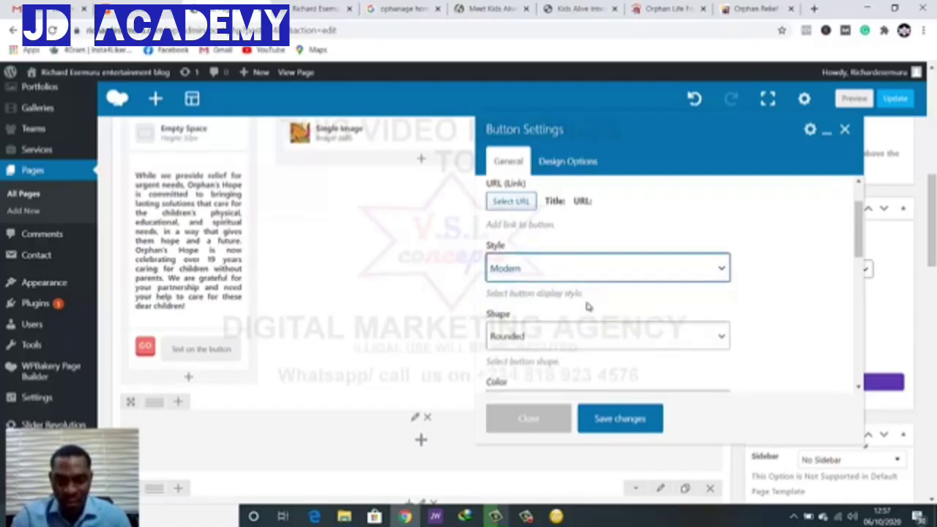
scroll(583, 297, "down", 1)
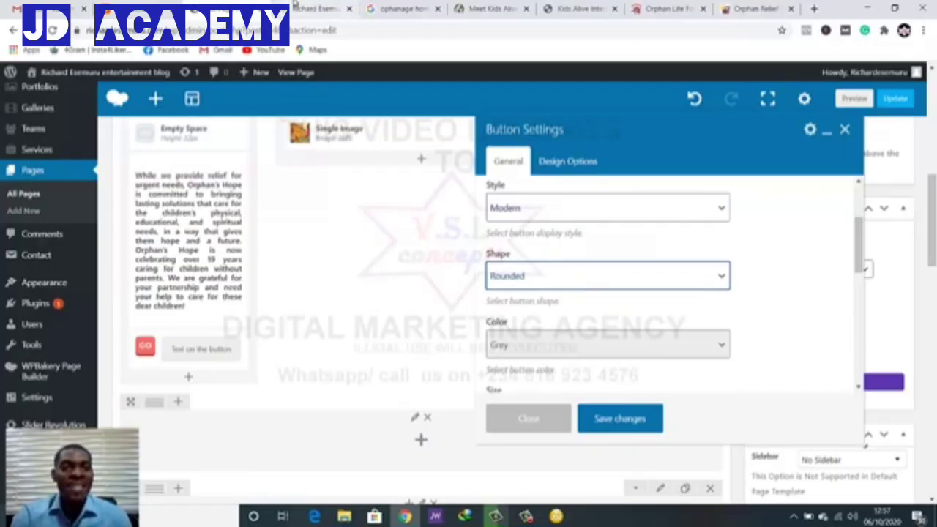
Examine the live homepage's colours and existing buttons, from the banner down to the donation box
left_click(315, 8)
scroll(538, 237, "up", 4)
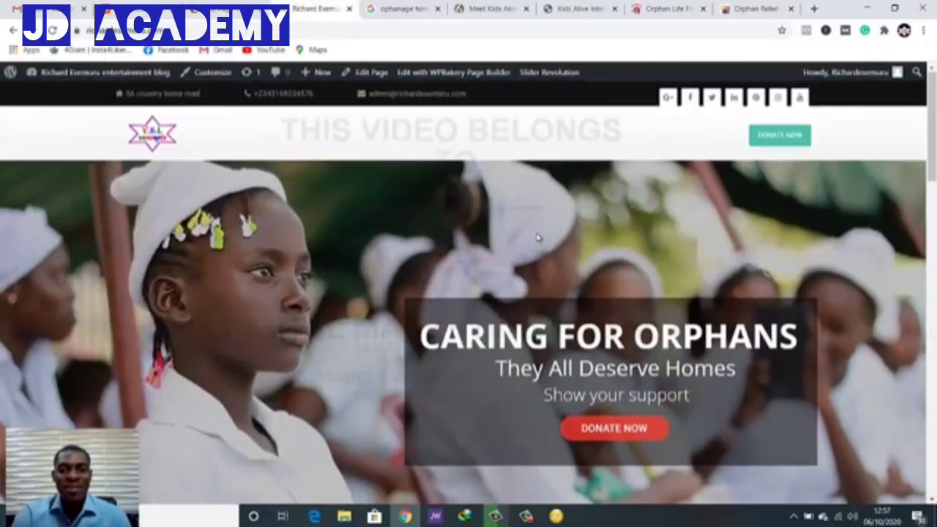
scroll(538, 238, "down", 8)
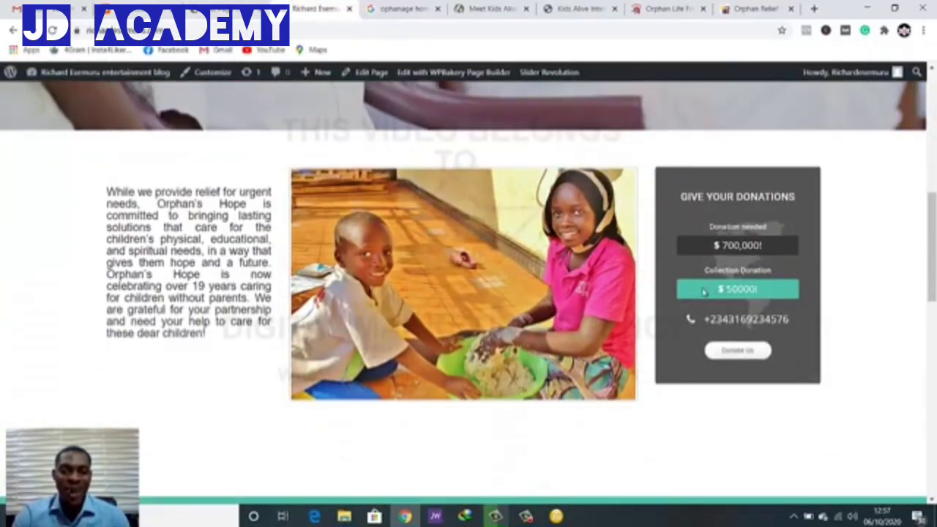
scroll(676, 234, "up", 6)
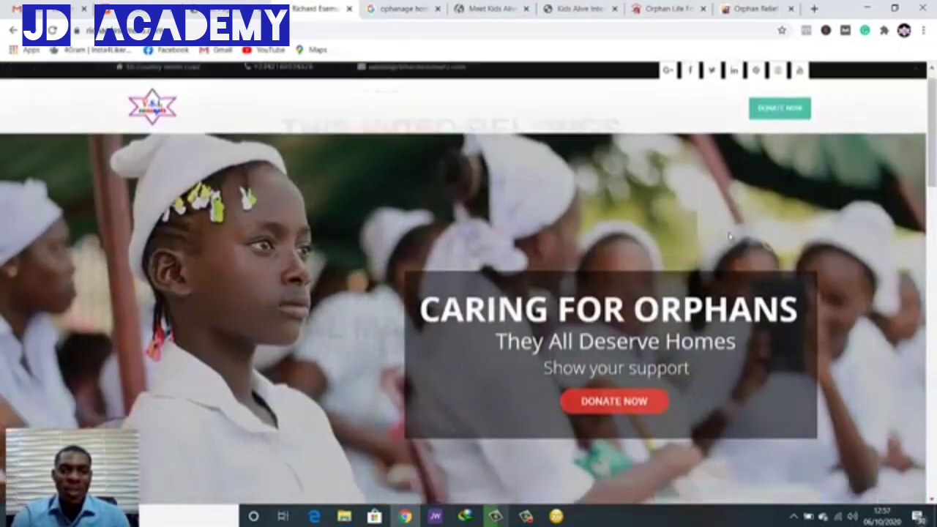
scroll(728, 247, "down", 5)
scroll(728, 246, "down", 3)
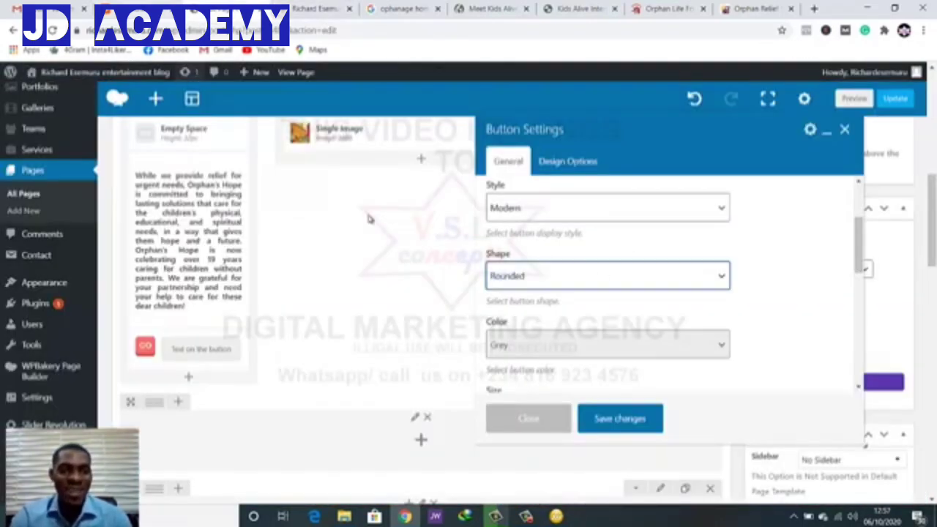
Back in the page editor's button settings, set the About Us button's color to Green
scroll(590, 315, "down", 1)
scroll(591, 315, "down", 1)
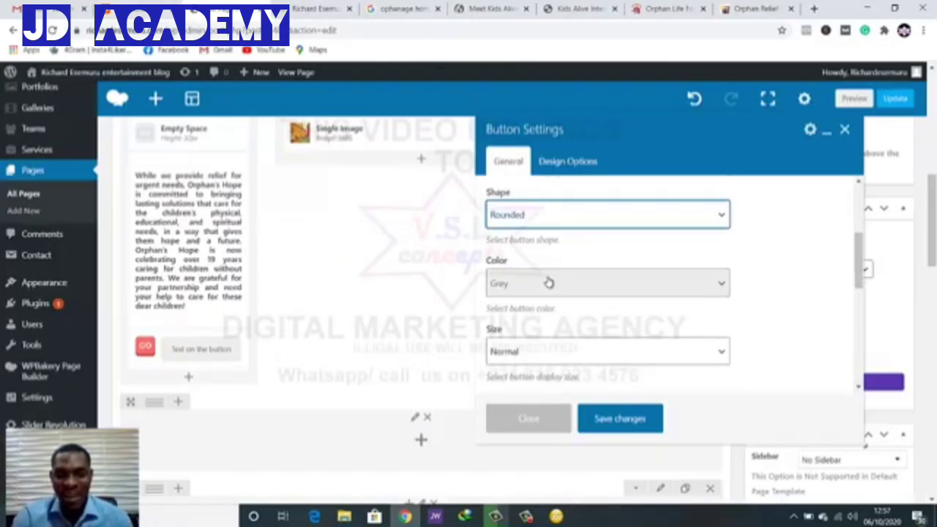
left_click(548, 282)
scroll(550, 272, "down", 1)
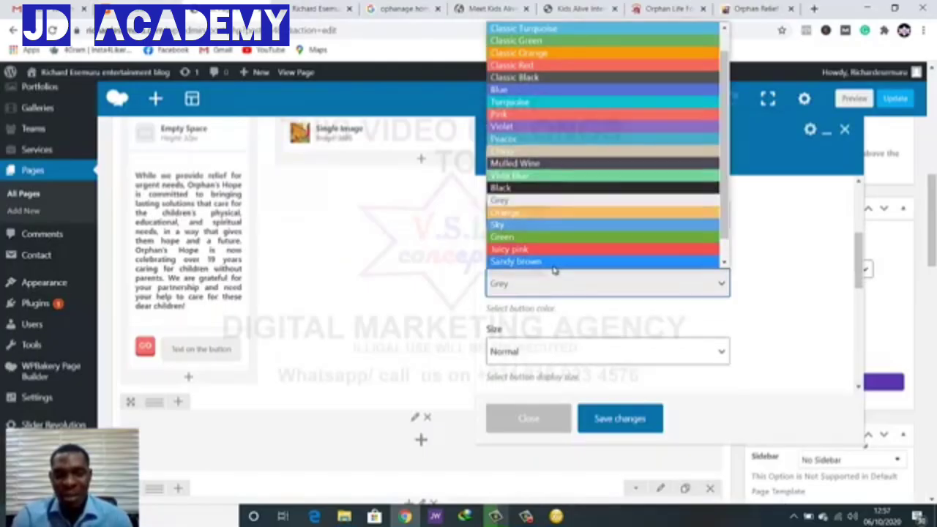
scroll(554, 267, "down", 1)
left_click(559, 226)
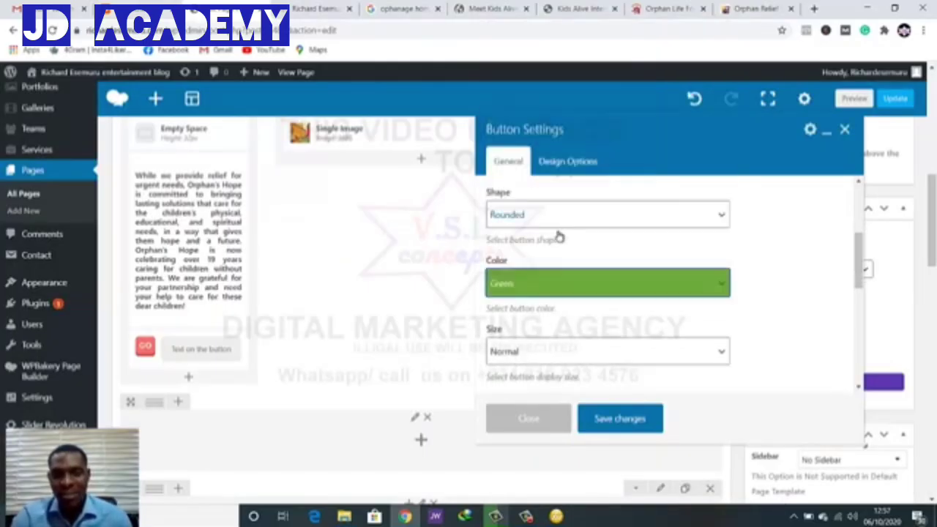
Keep the About Us button's size Normal, set its alignment to Center and save the button settings
scroll(767, 292, "down", 2)
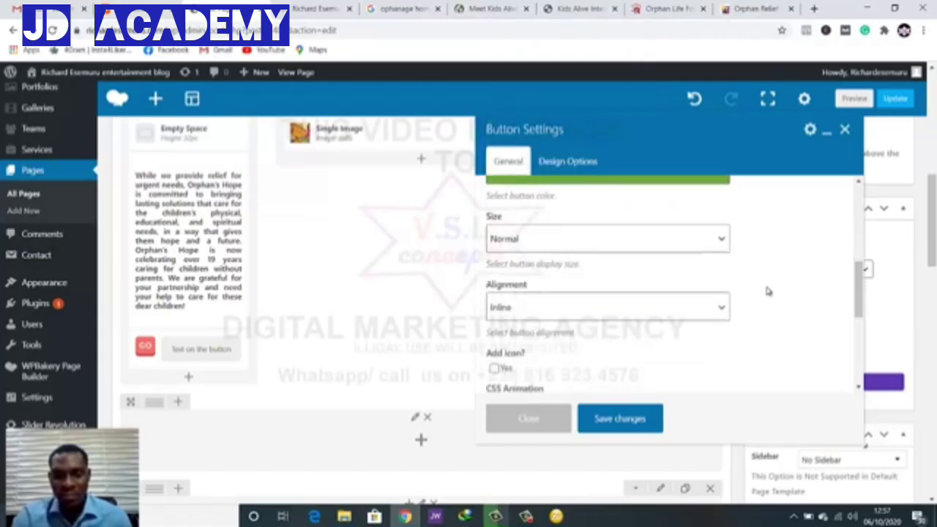
left_click(696, 239)
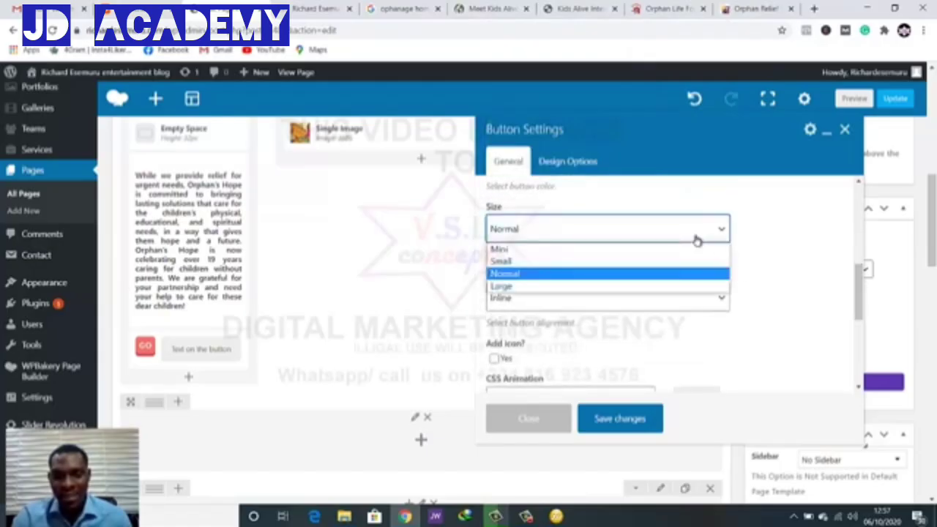
left_click(684, 278)
scroll(714, 292, "down", 2)
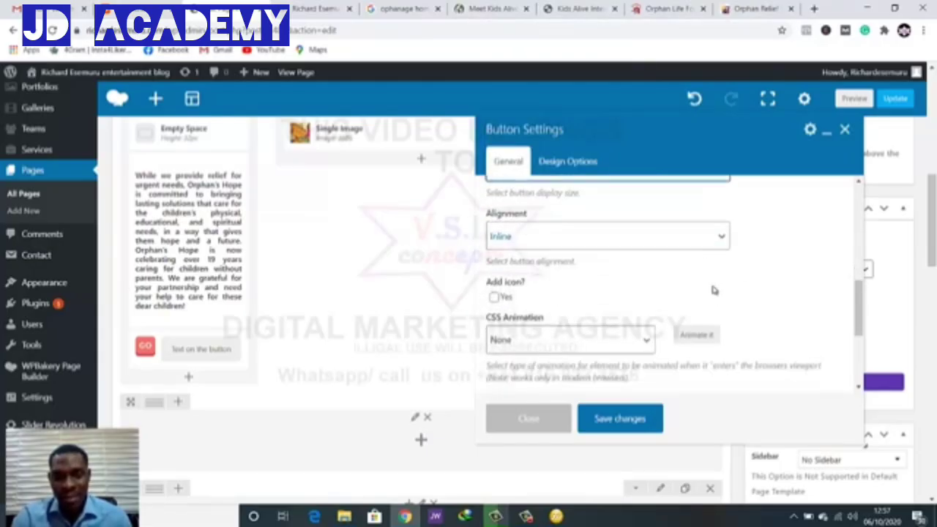
left_click(701, 244)
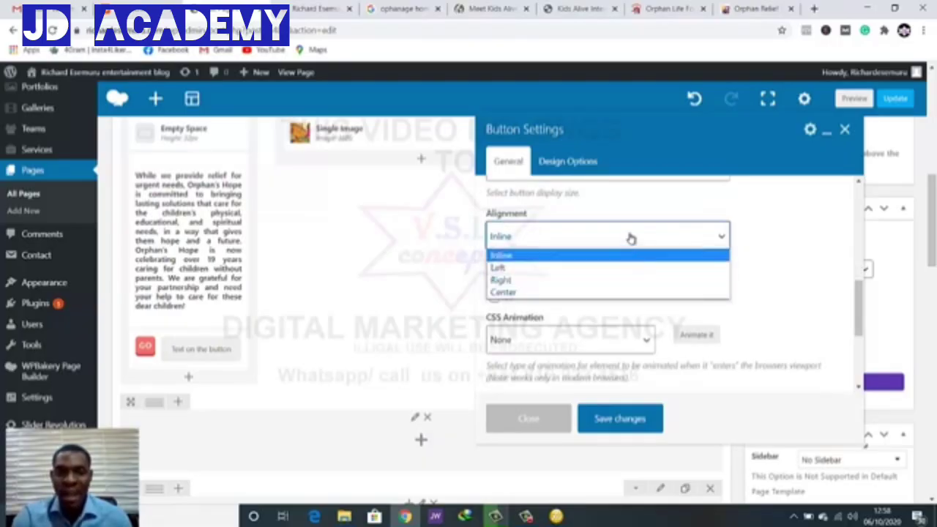
left_click(603, 293)
scroll(657, 300, "down", 1)
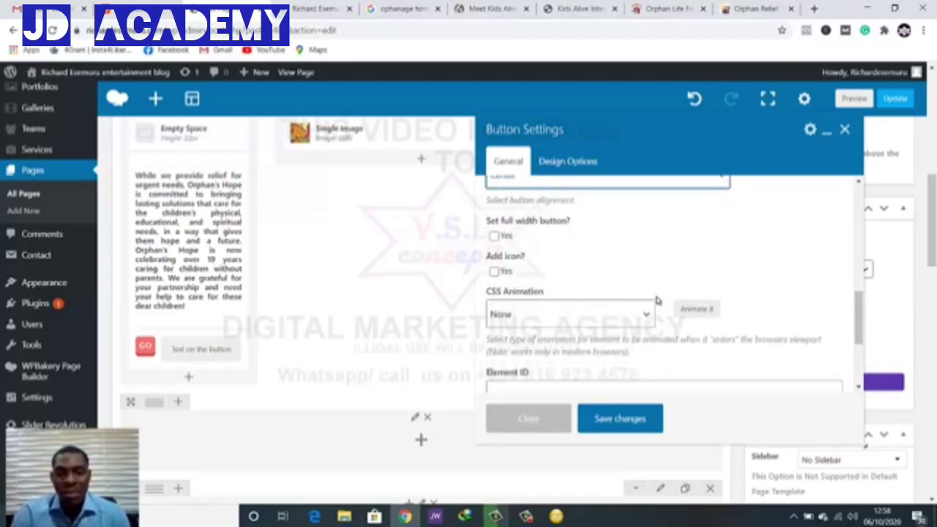
scroll(655, 297, "up", 1)
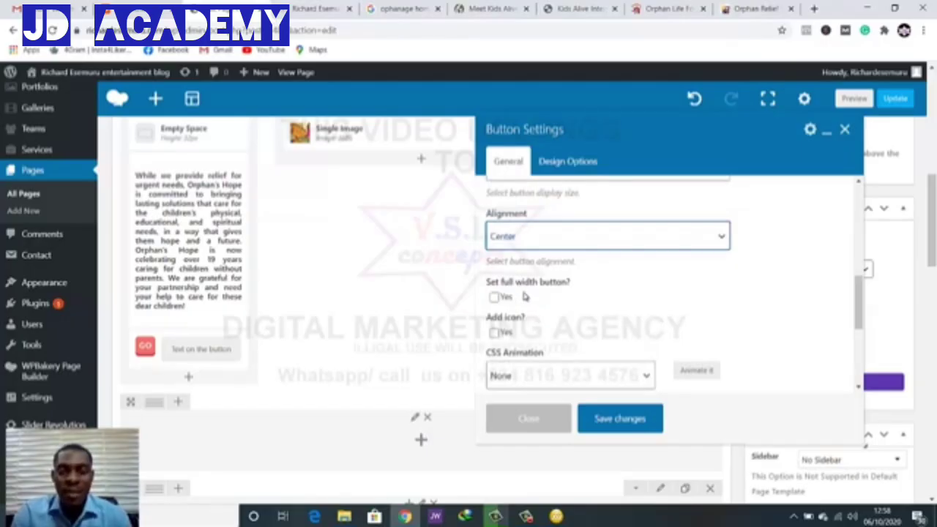
left_click(613, 425)
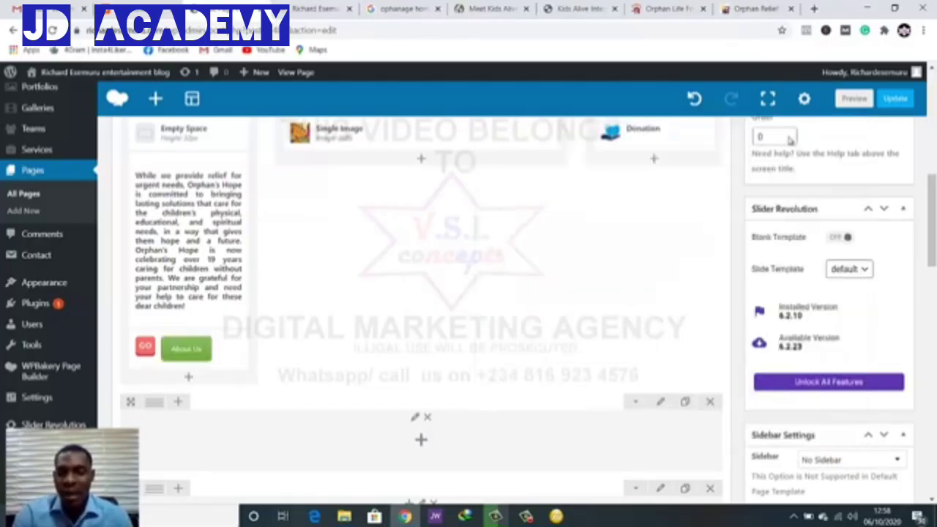
Move the Empty Space element between the intro text and the About Us button, and preview that section of the page
scroll(139, 229, "up", 2)
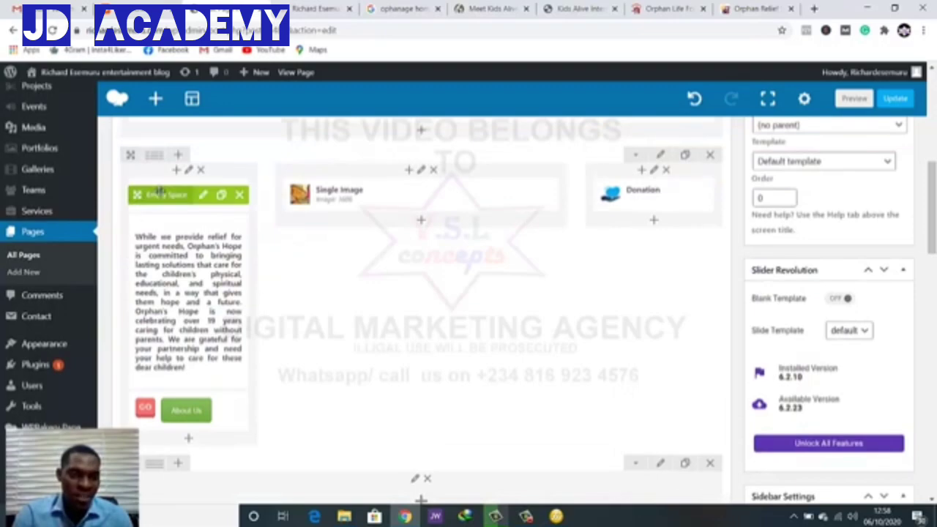
left_click_drag(159, 193, 168, 367)
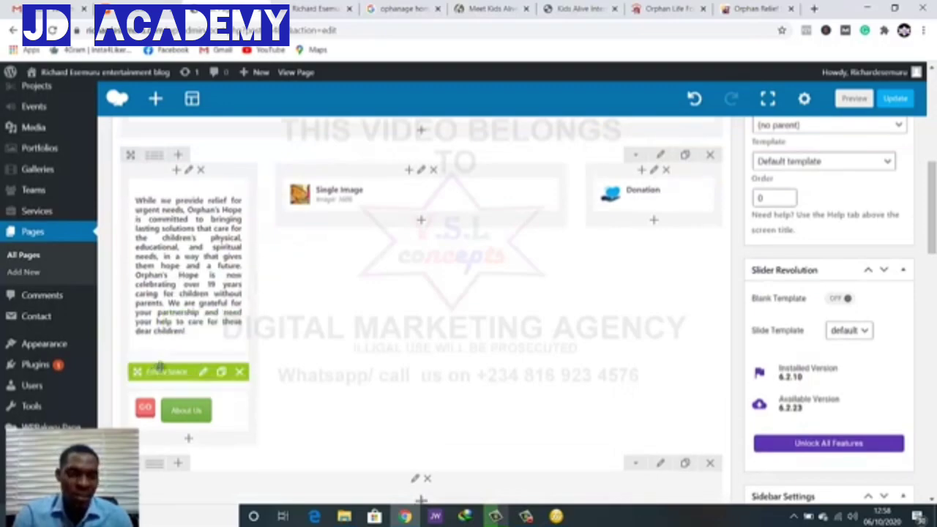
left_click(848, 100)
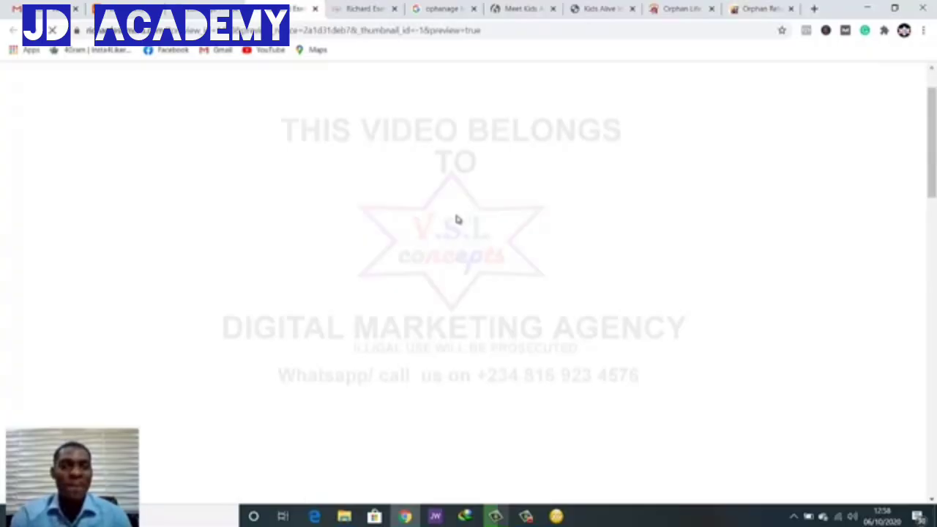
scroll(454, 219, "down", 5)
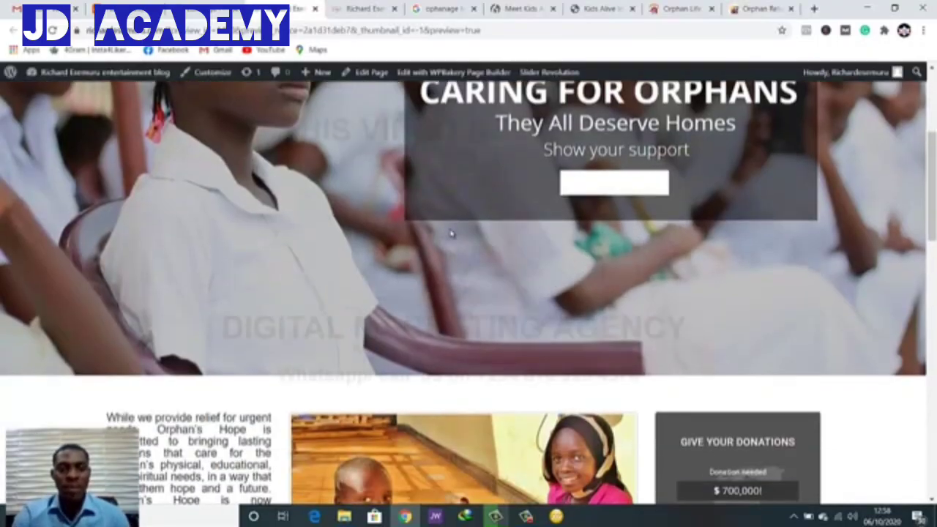
scroll(450, 234, "down", 1)
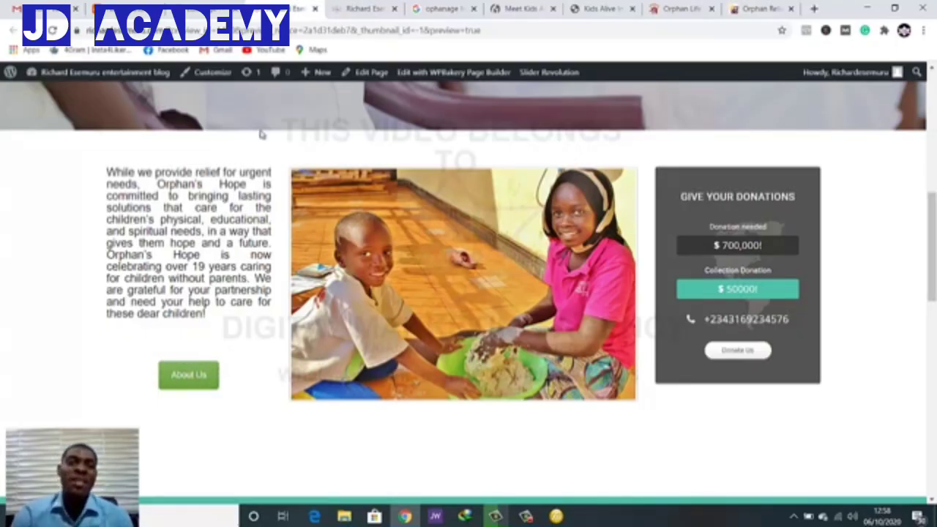
In the page editor, make the About Us button full width, save its settings and preview the section again
left_click(216, 11)
scroll(207, 157, "down", 1)
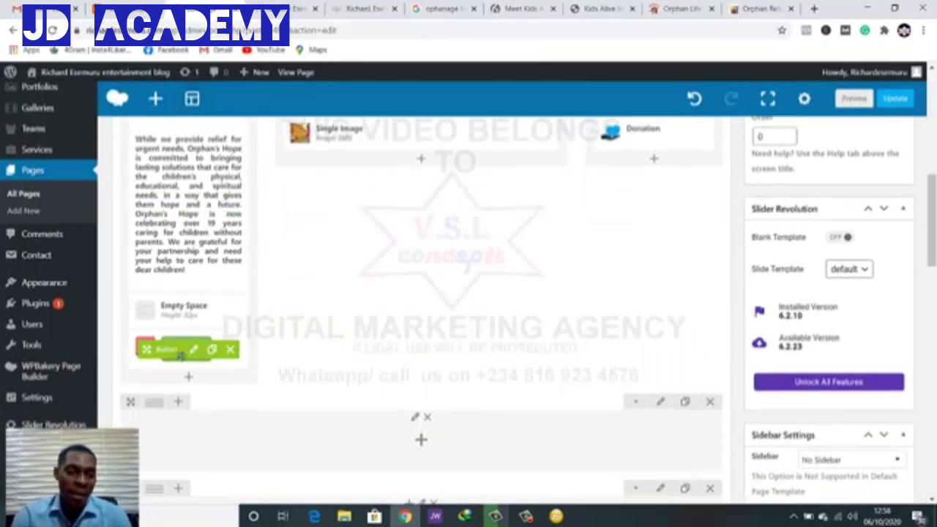
left_click(193, 350)
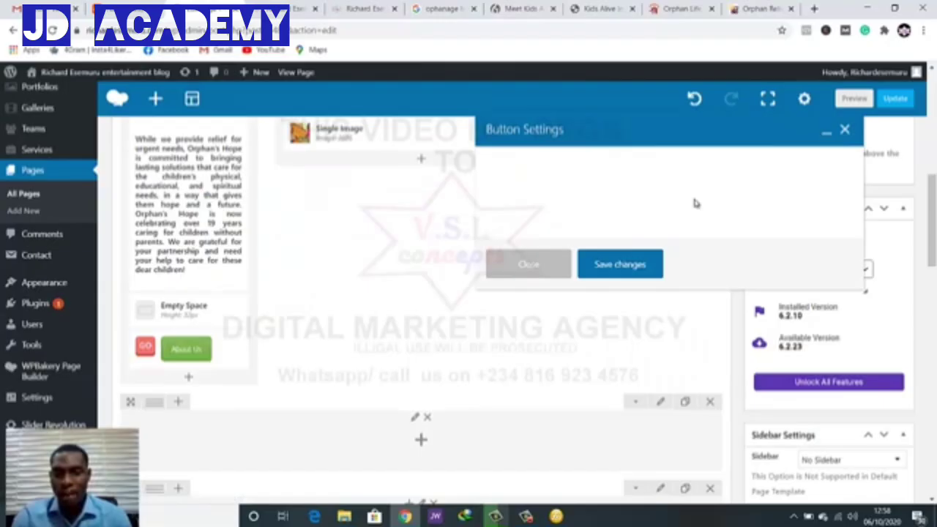
scroll(703, 242, "down", 10)
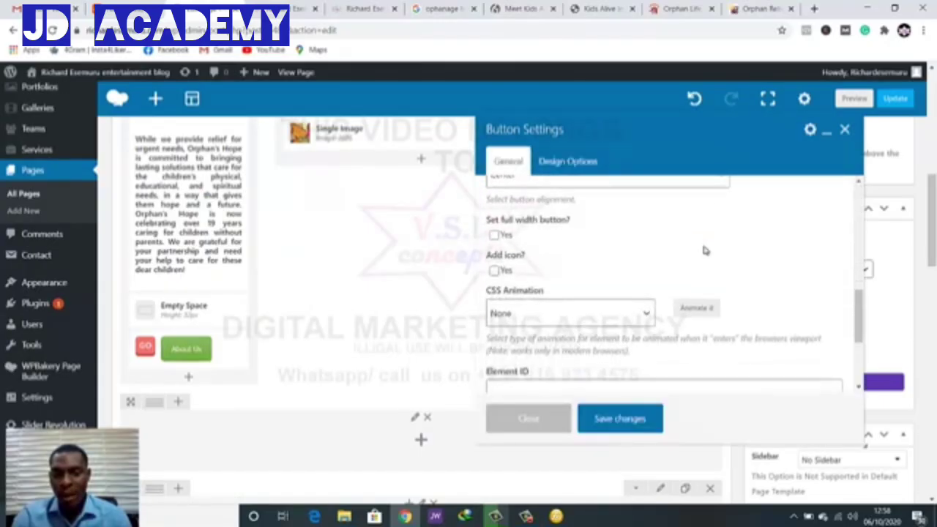
scroll(702, 245, "up", 2)
scroll(560, 229, "up", 3)
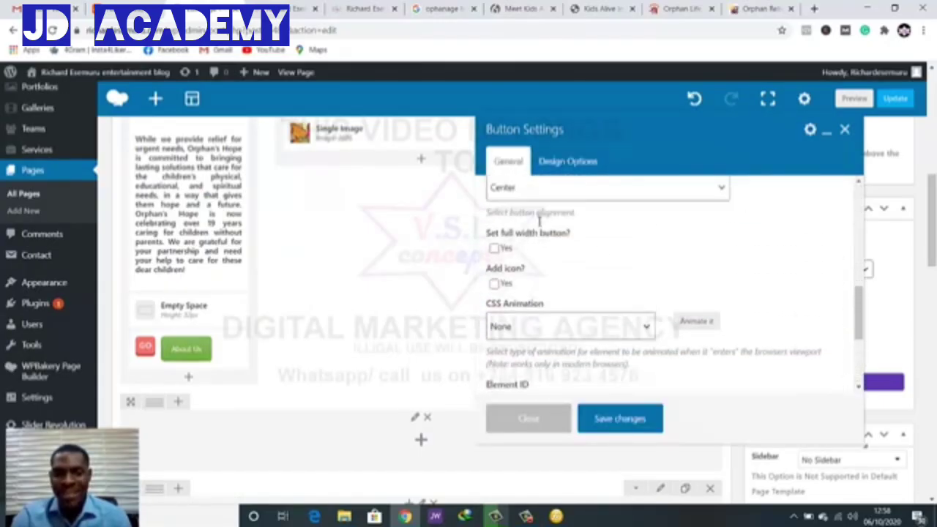
left_click(495, 255)
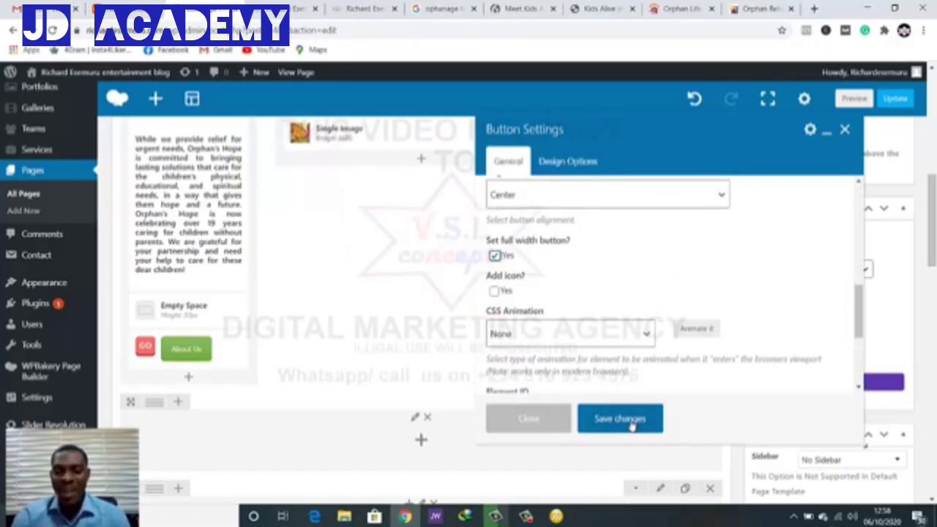
left_click(557, 421)
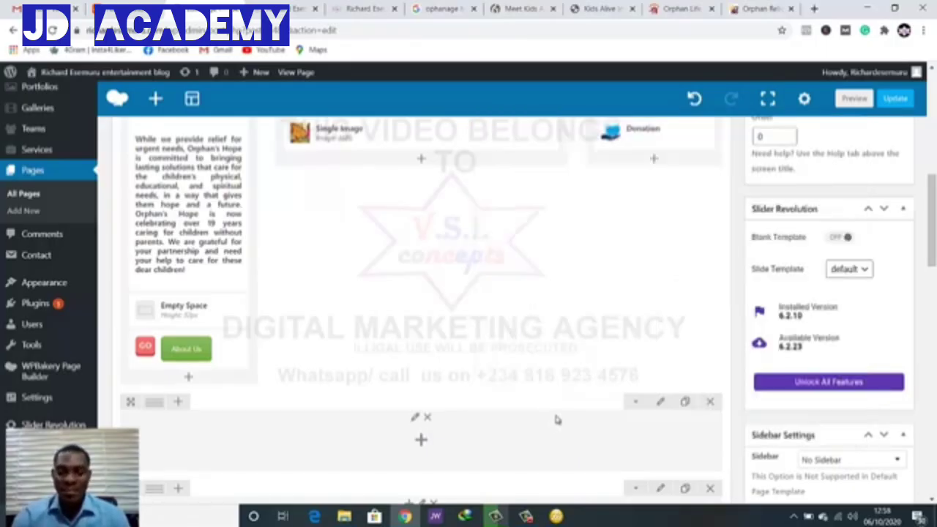
left_click(849, 101)
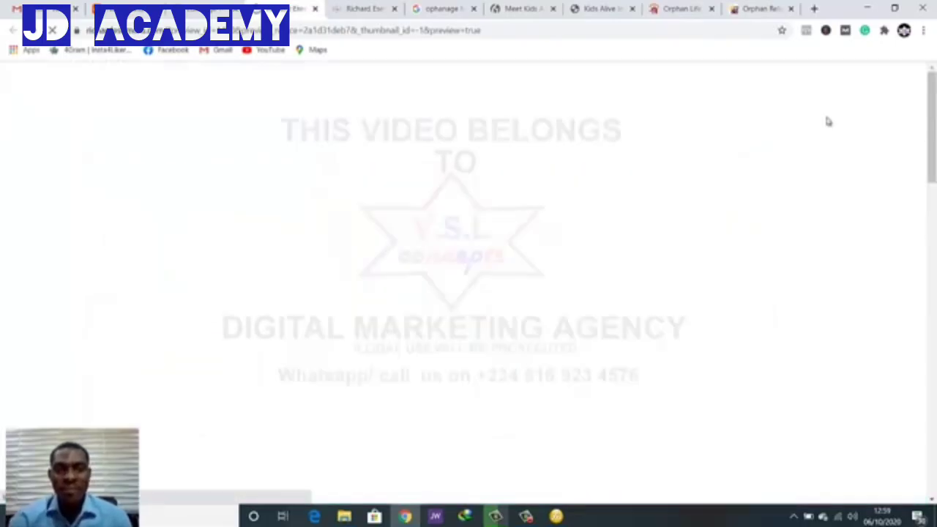
scroll(828, 121, "down", 6)
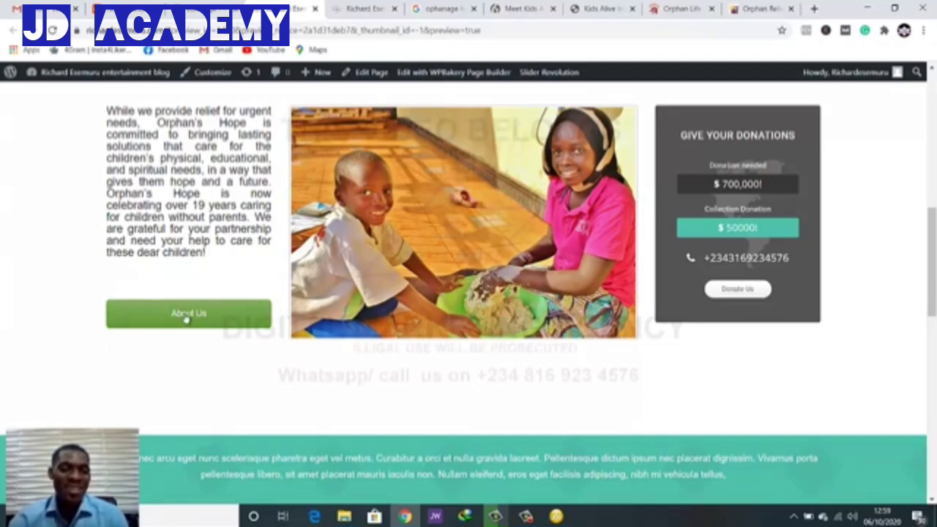
Return to the page editor, set the Empty Space height above the About Us button to 15px and save it
key("alt+Left")
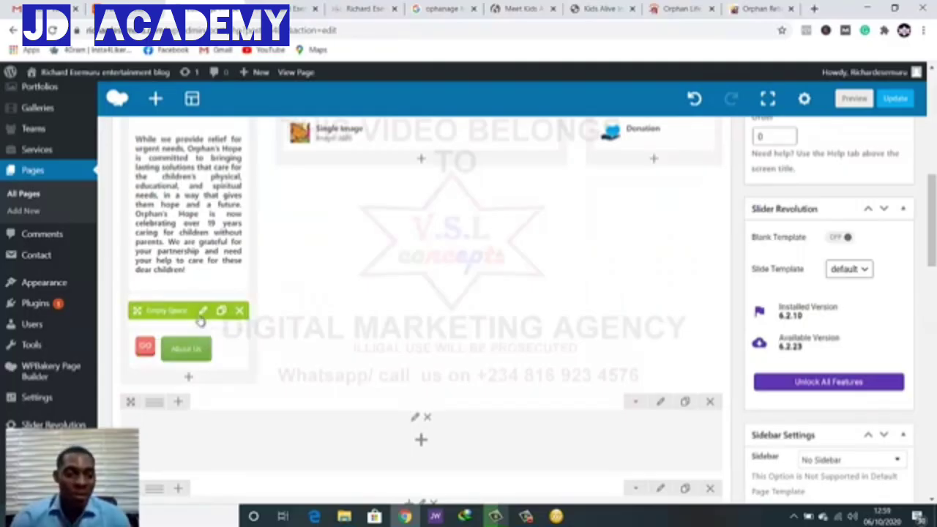
left_click(202, 311)
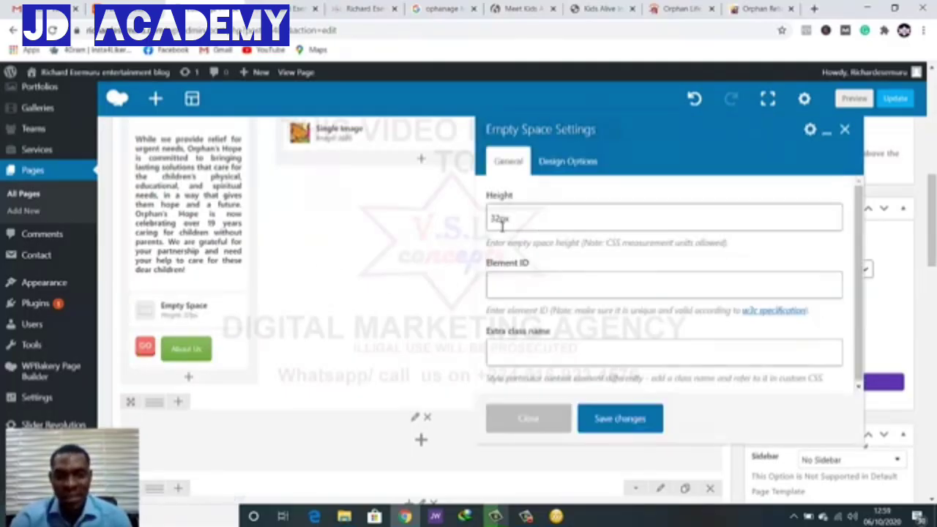
left_click(500, 221)
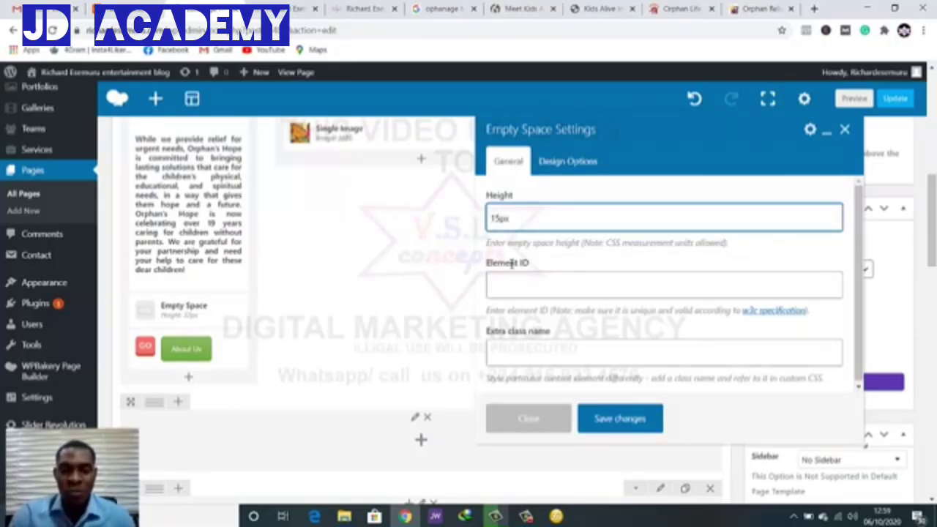
left_click(642, 417)
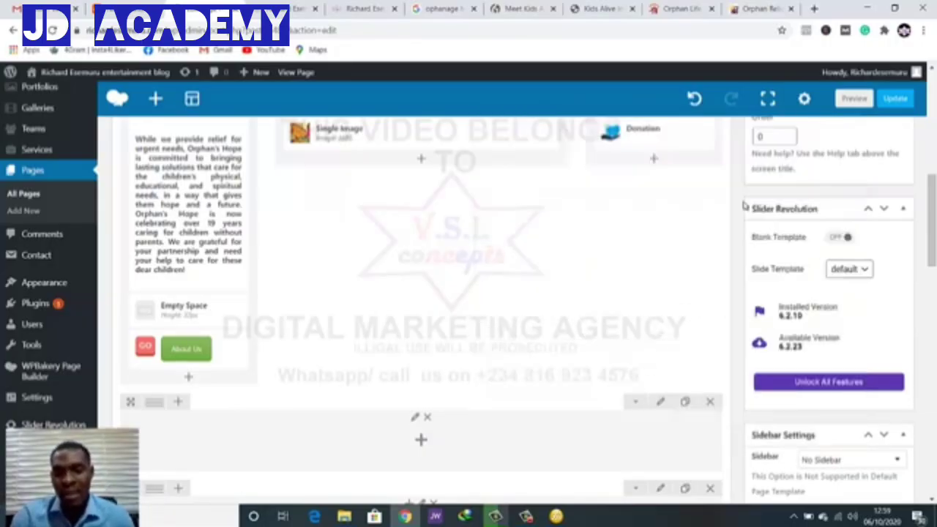
Preview the page and check the spacing between the intro text and the About Us button
left_click(854, 98)
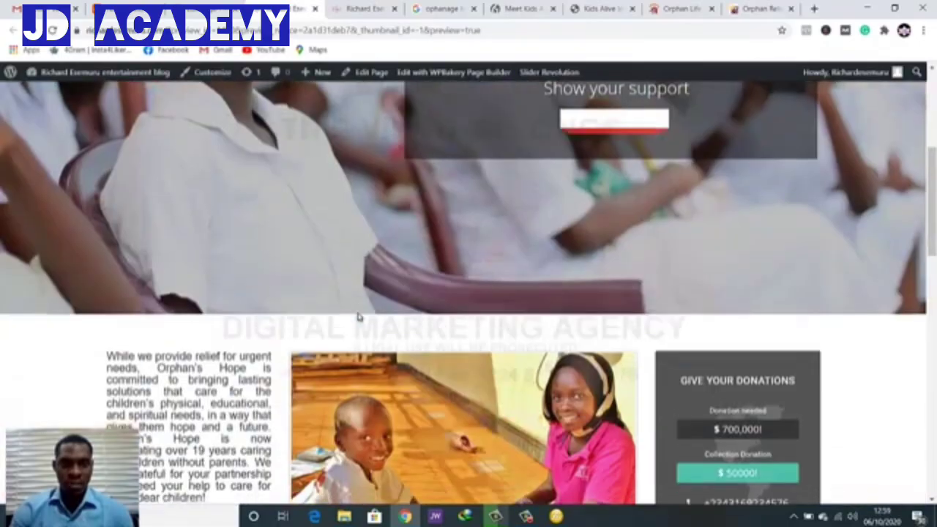
scroll(358, 316, "down", 3)
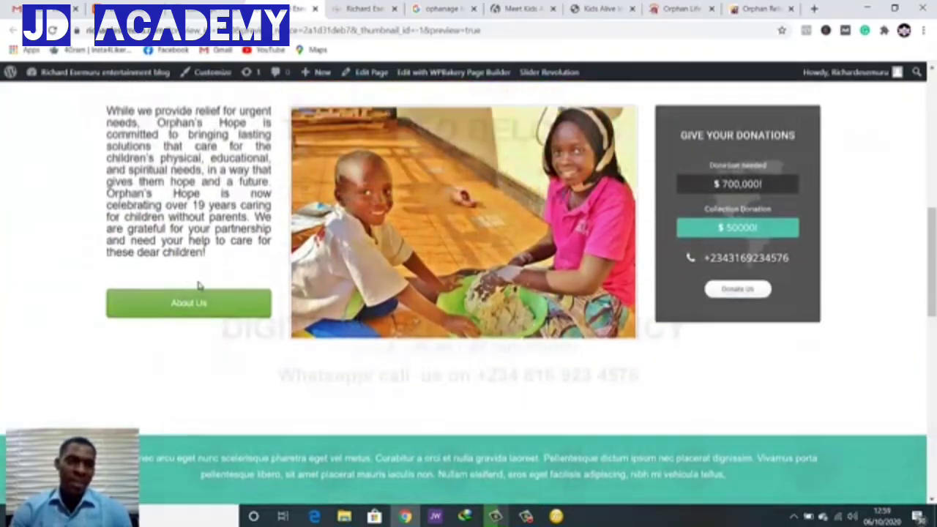
scroll(198, 285, "up", 1)
scroll(203, 292, "down", 1)
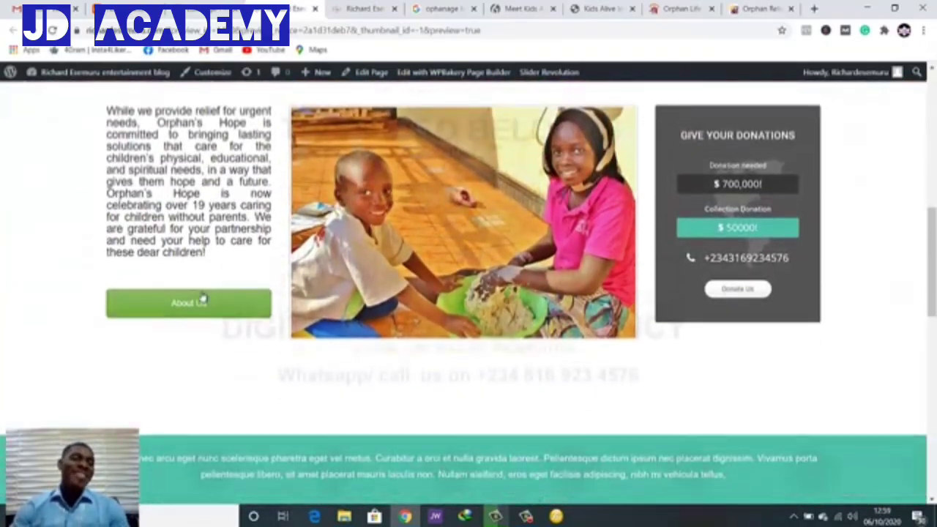
scroll(204, 296, "up", 1)
scroll(202, 292, "up", 1)
scroll(205, 296, "up", 1)
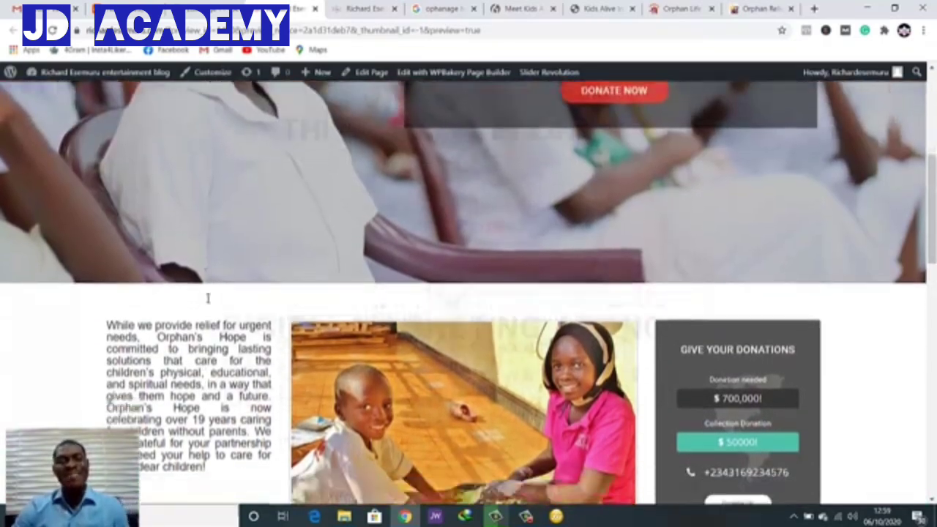
Check the About Us section in the preview, and update the page from the editor
scroll(205, 300, "down", 3)
scroll(215, 299, "up", 1)
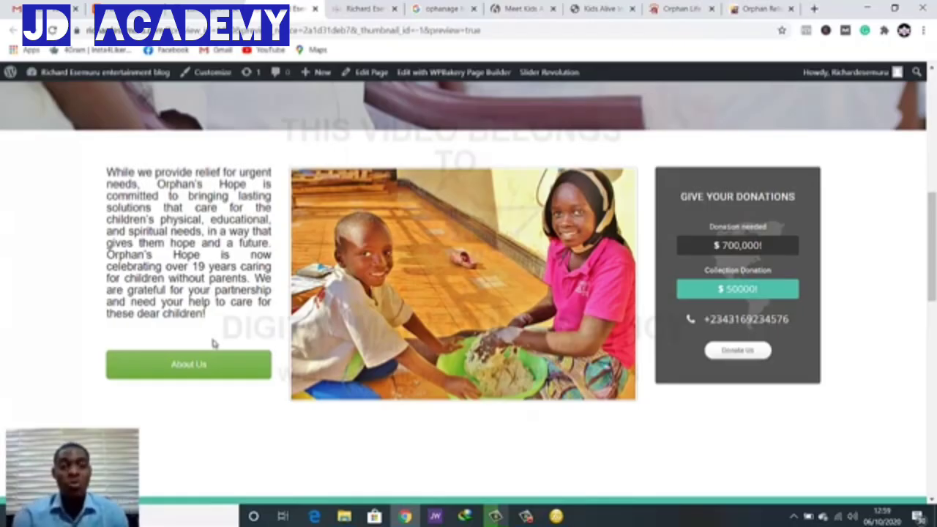
scroll(248, 340, "down", 1)
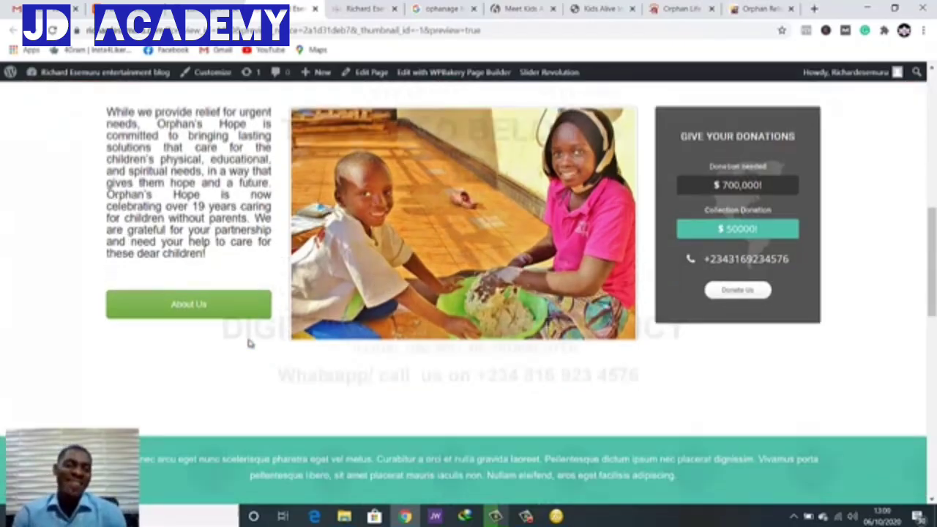
scroll(247, 340, "up", 1)
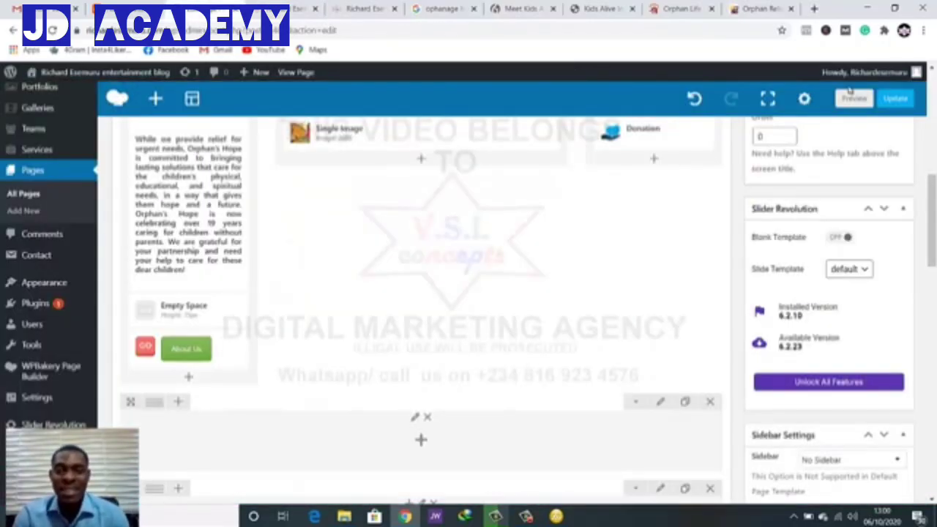
left_click(894, 98)
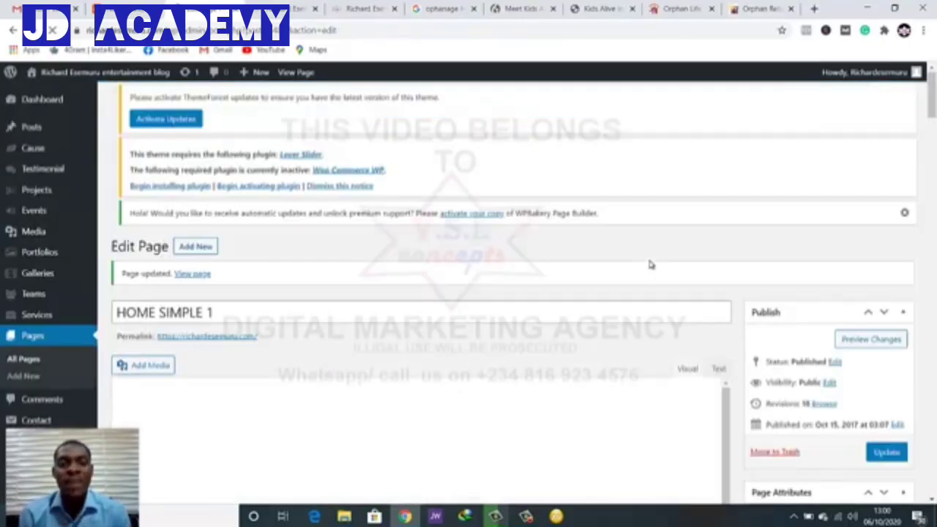
key("ctrl+w")
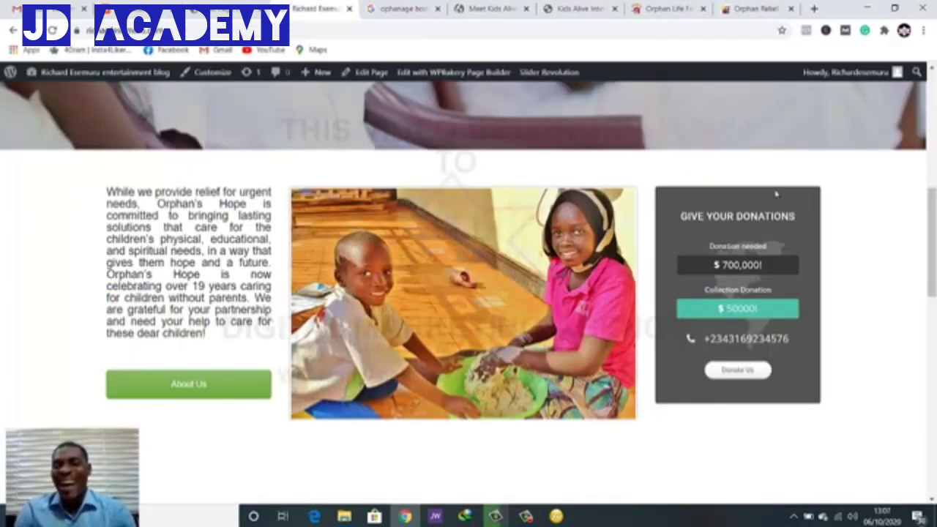
Examine the intro text, About Us button, image and donation columns on the updated homepage
scroll(897, 215, "down", 3)
scroll(896, 220, "up", 2)
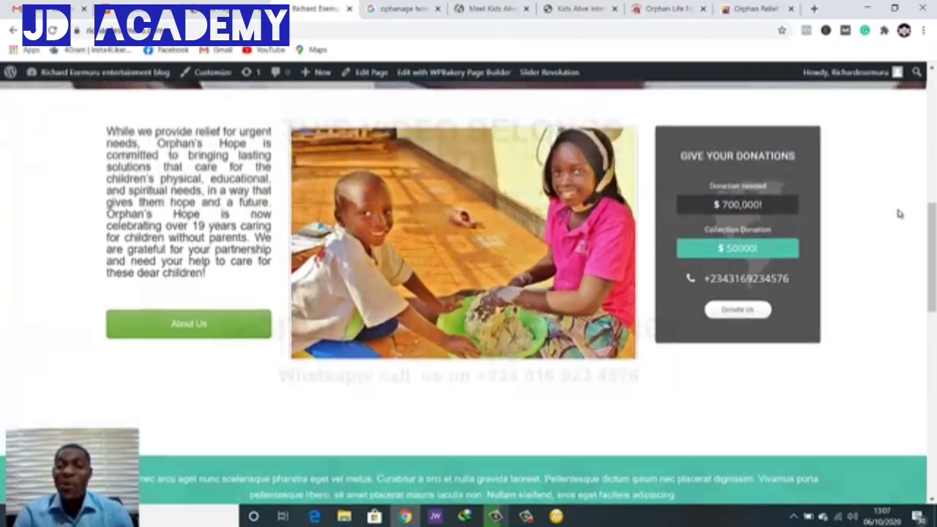
scroll(892, 228, "up", 2)
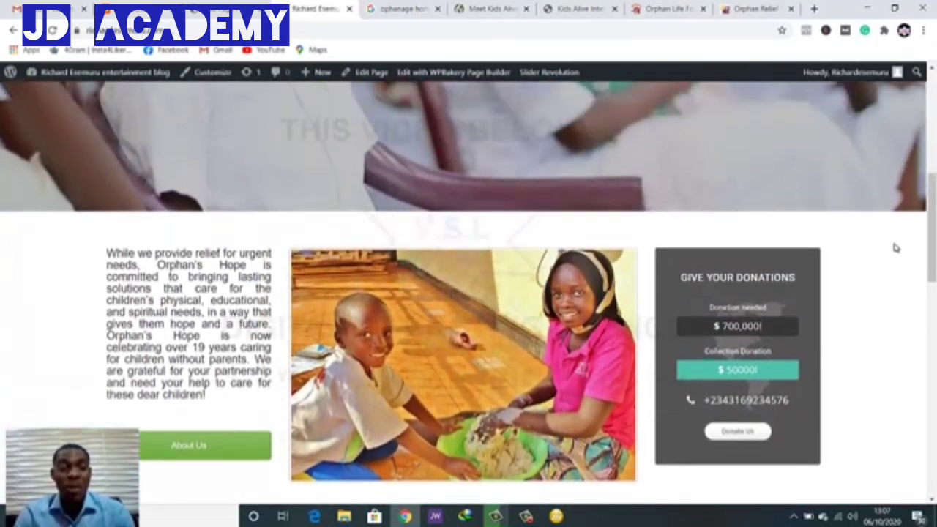
scroll(894, 240, "down", 2)
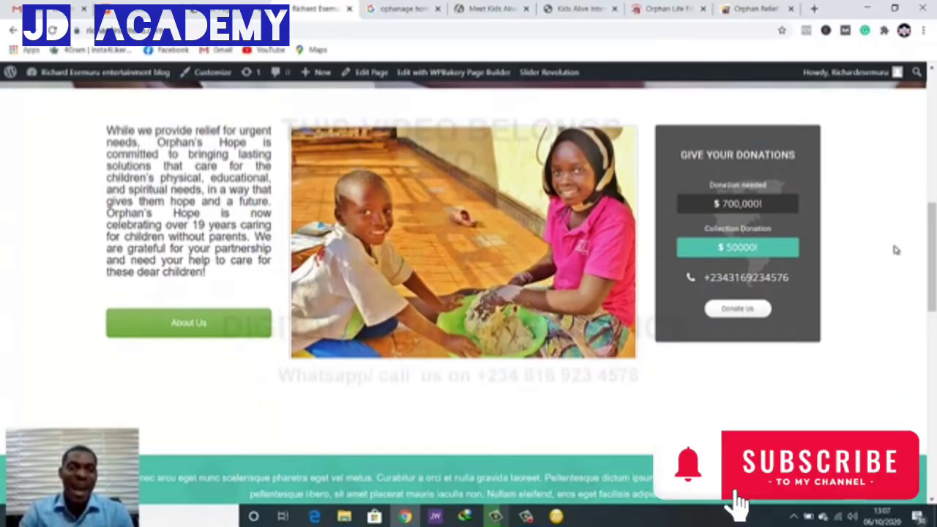
scroll(832, 341, "up", 1)
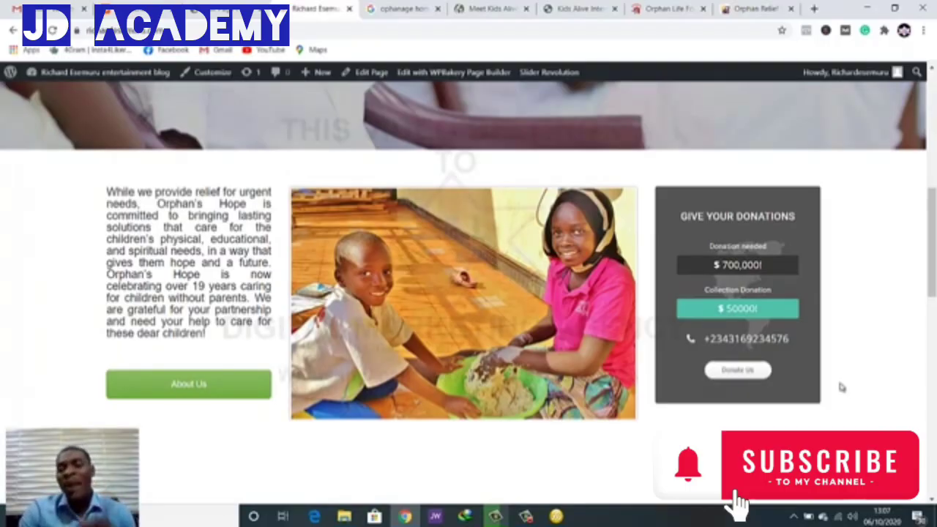
scroll(446, 433, "down", 2)
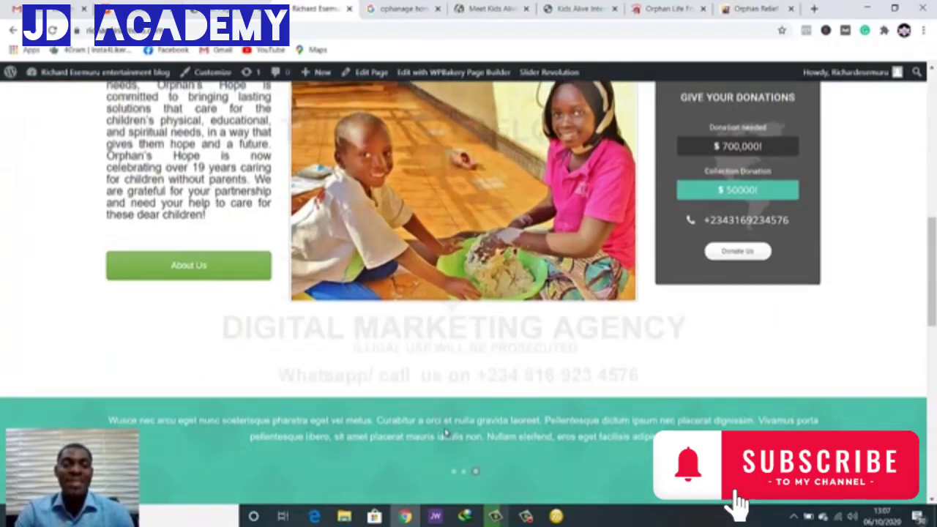
scroll(442, 434, "up", 2)
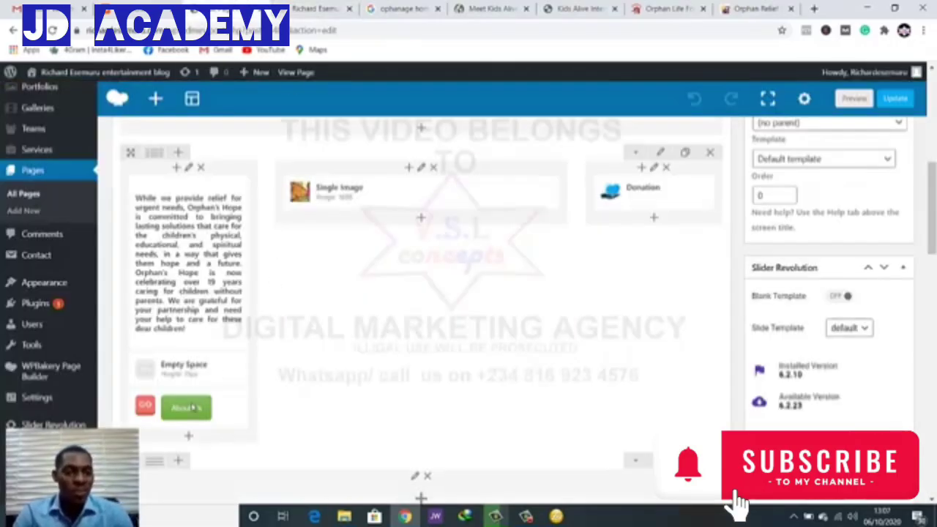
In the page editor, open the About Us button's settings and find the CSS Animation option
left_click(194, 408)
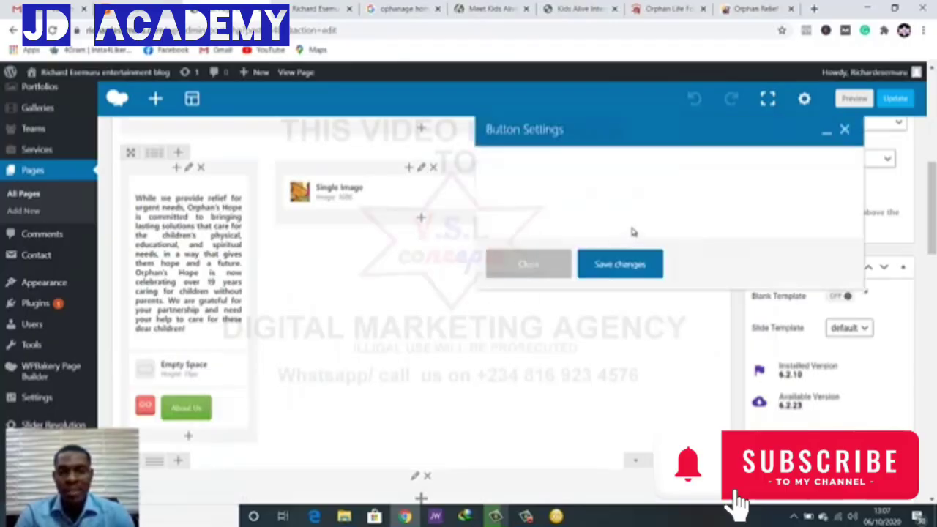
scroll(634, 271, "down", 6)
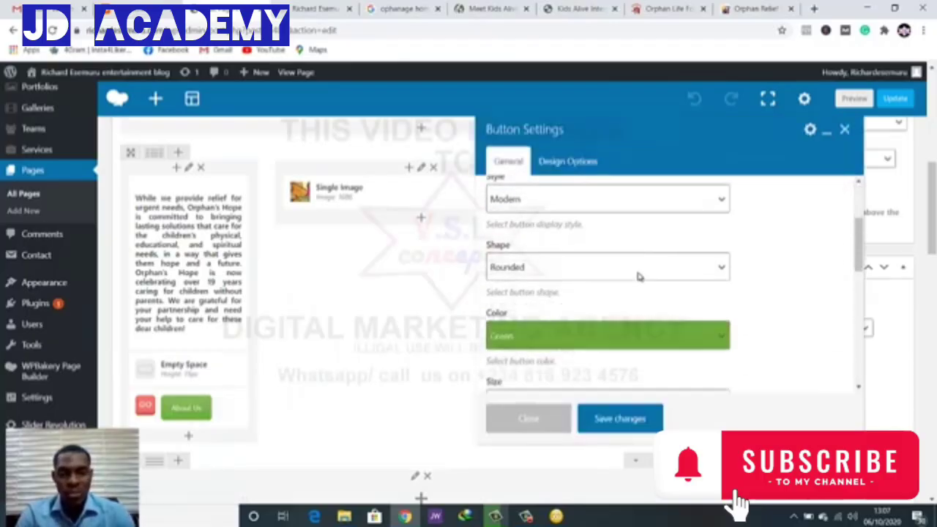
scroll(633, 291, "down", 2)
scroll(629, 291, "up", 3)
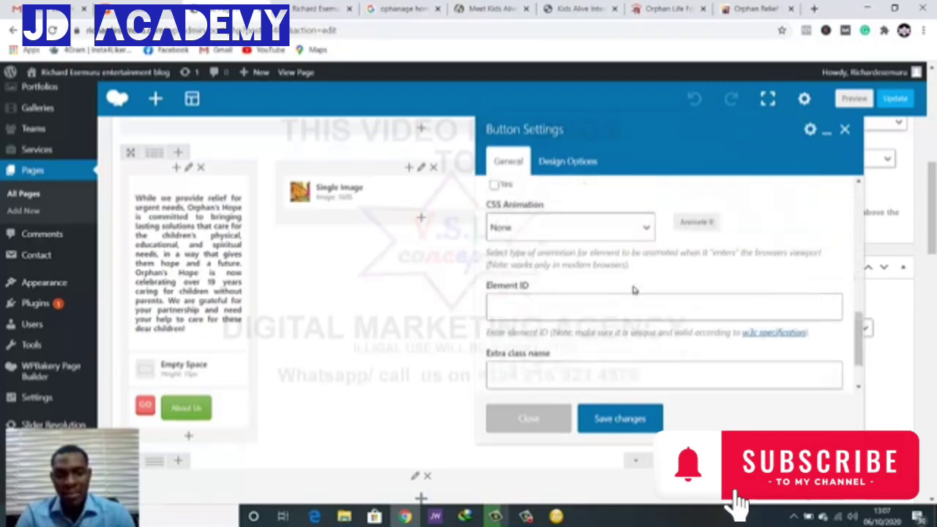
Try the bounceIn and bounceInRight CSS animations on the About Us button
left_click(618, 289)
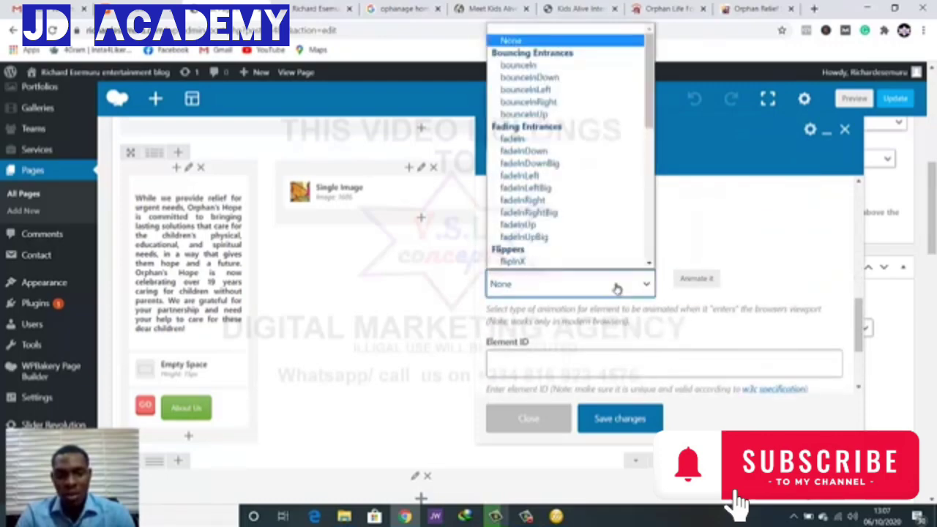
left_click(545, 71)
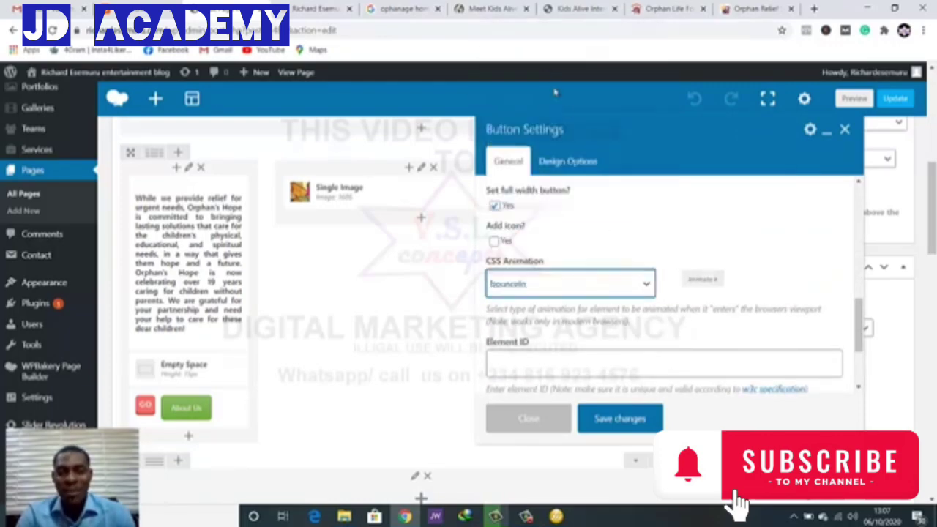
left_click(607, 285)
left_click(516, 73)
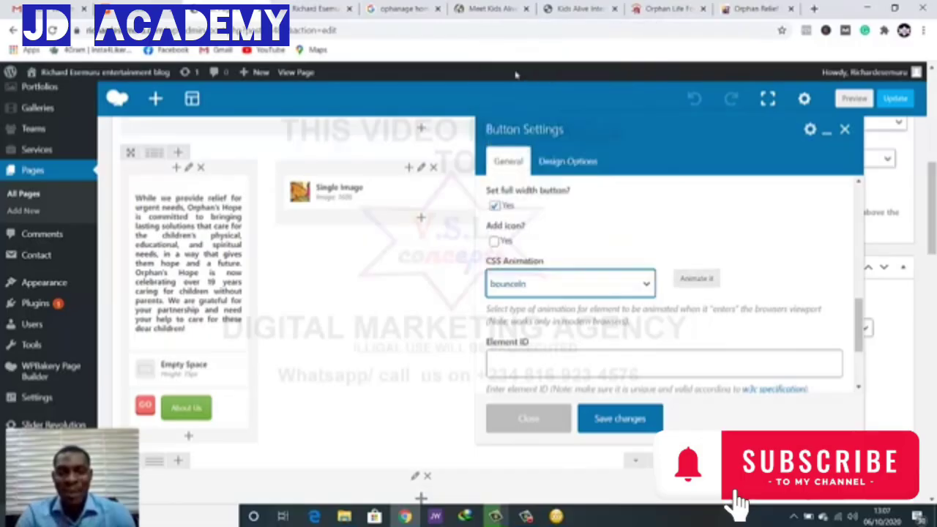
left_click(549, 284)
left_click(520, 103)
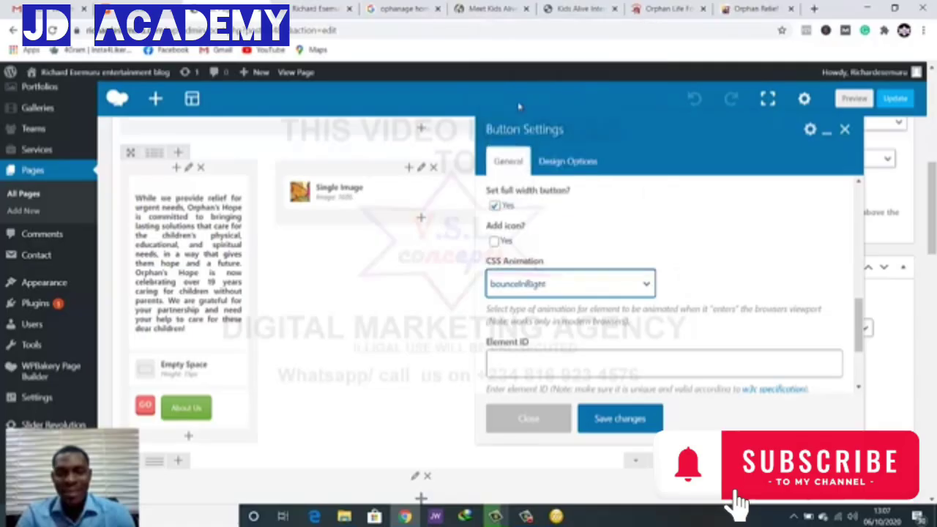
Set the About Us button's CSS animation to bounceInDown and save the button settings
left_click(569, 293)
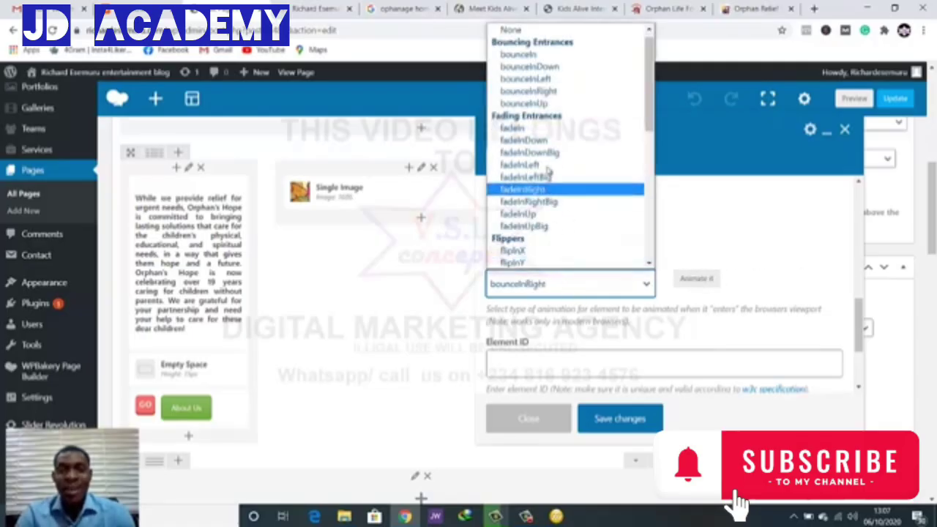
left_click(542, 67)
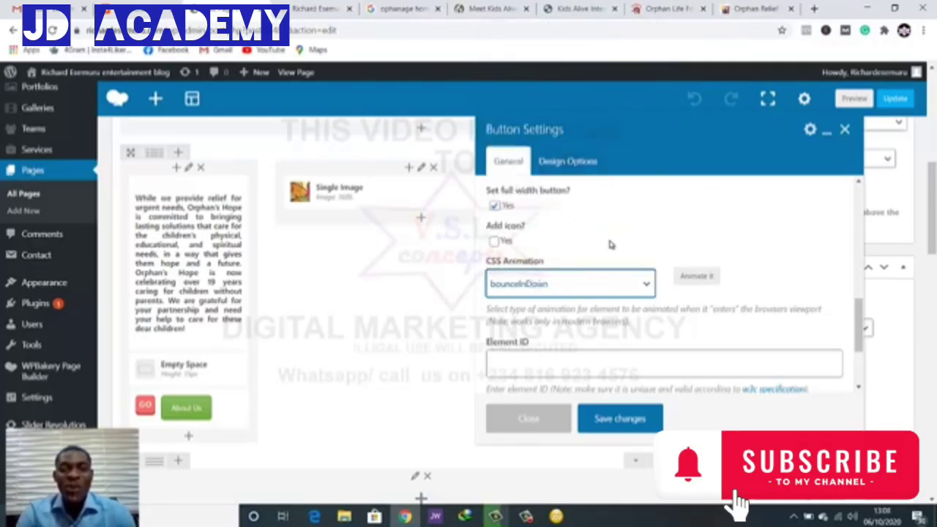
left_click(611, 419)
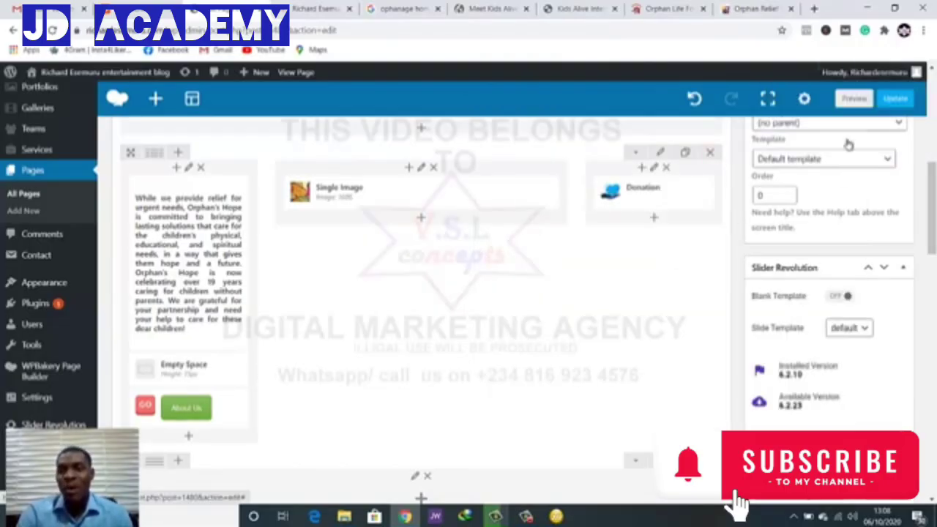
Preview the page and examine how the About Us button animates when it enters the view
left_click(854, 99)
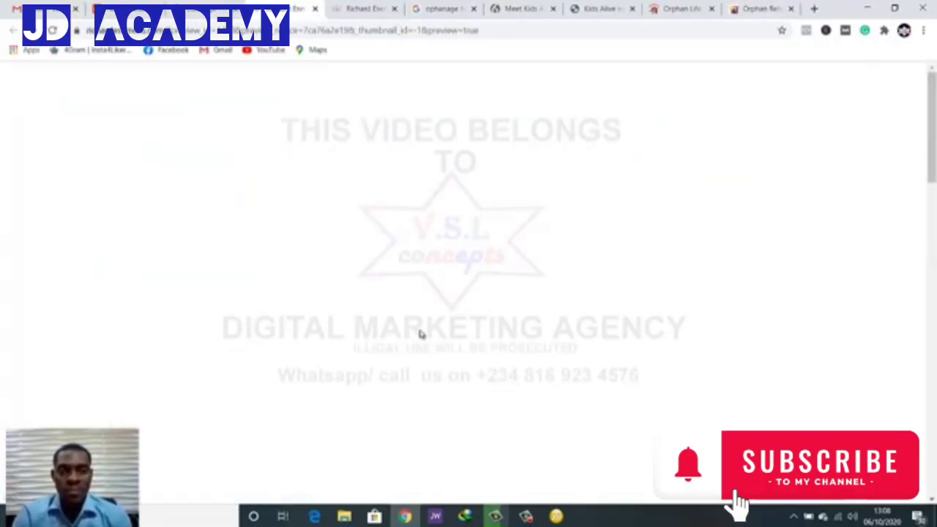
scroll(422, 344, "down", 8)
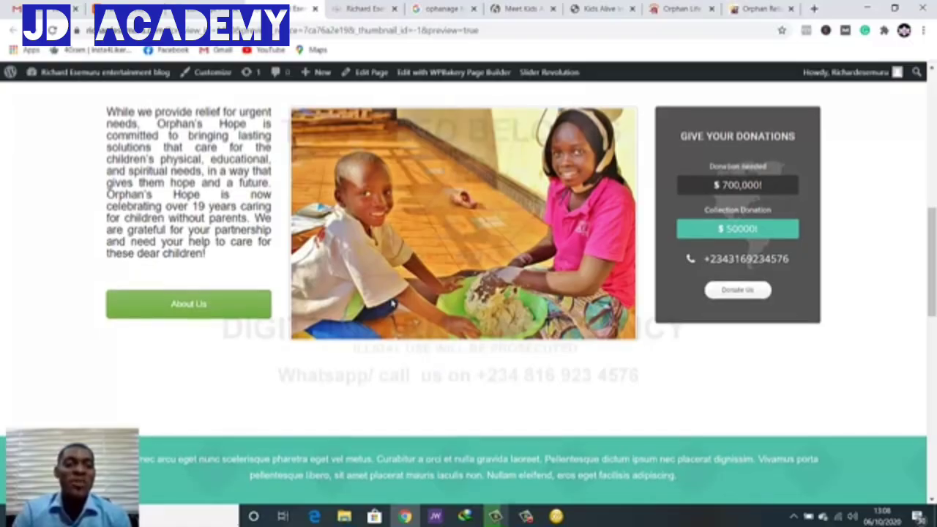
scroll(393, 302, "up", 8)
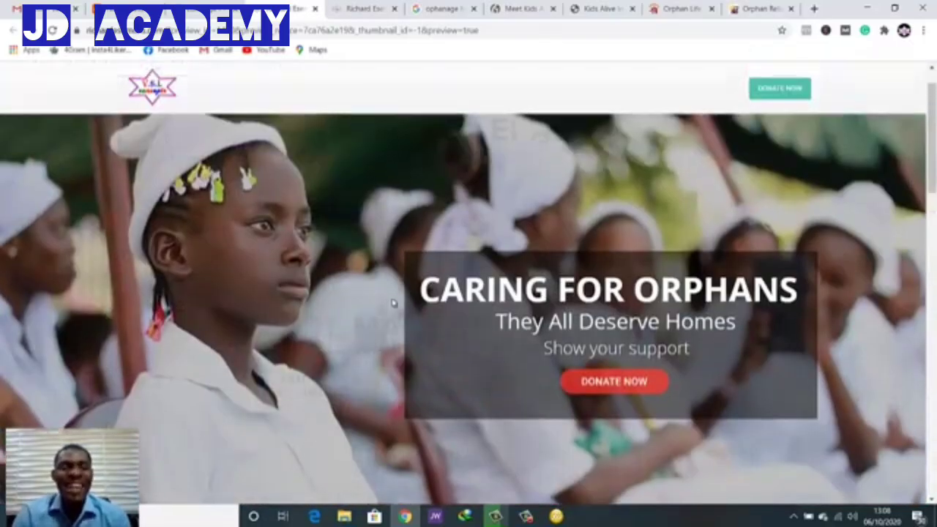
scroll(393, 302, "down", 1)
scroll(393, 302, "up", 2)
scroll(393, 302, "down", 3)
scroll(393, 302, "down", 8)
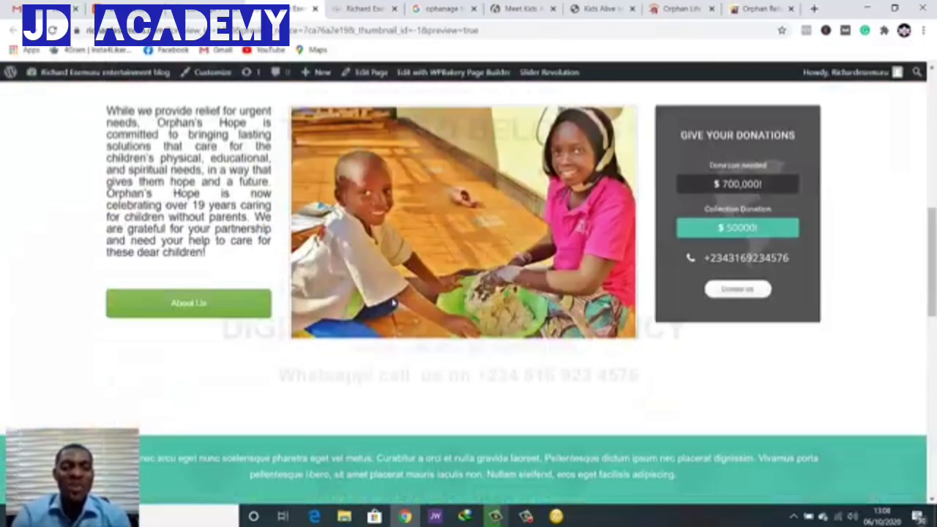
scroll(392, 303, "up", 3)
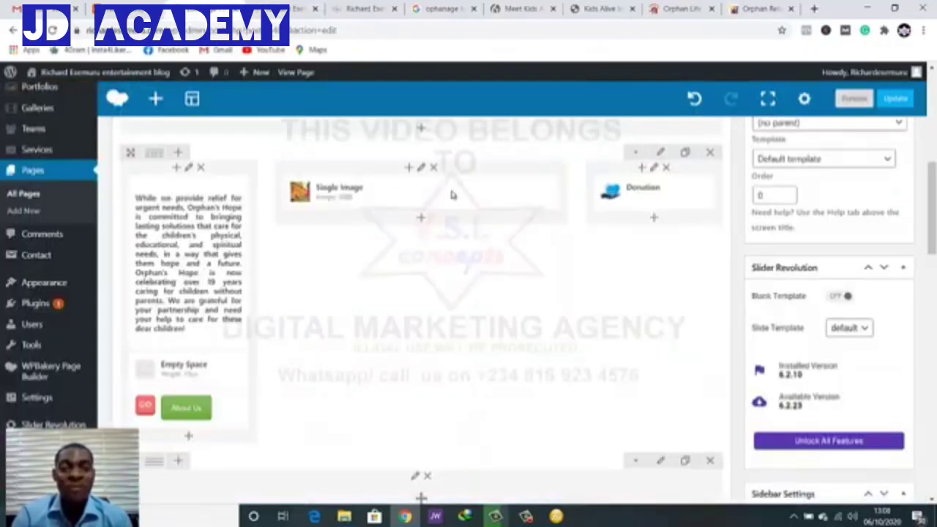
Update the page from the editor and return to the preview of the About Us section
left_click(889, 99)
left_click(862, 101)
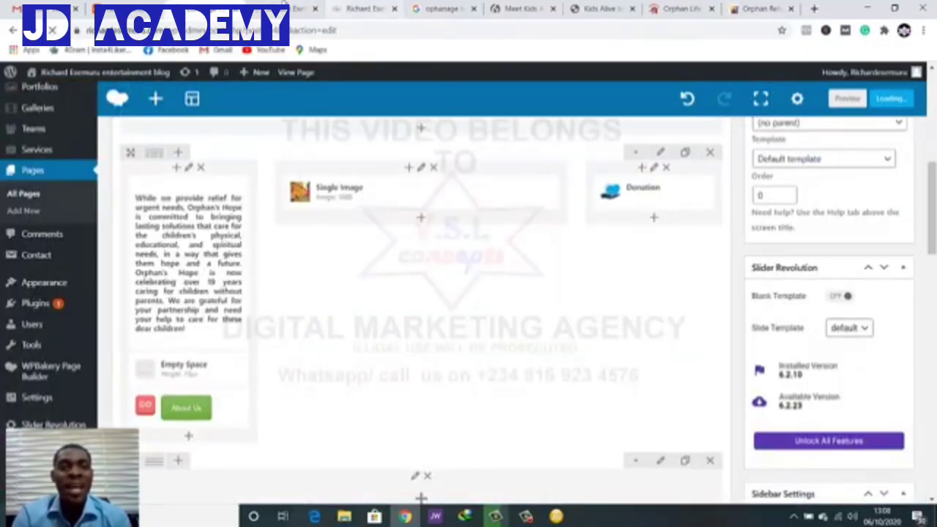
scroll(424, 205, "down", 1)
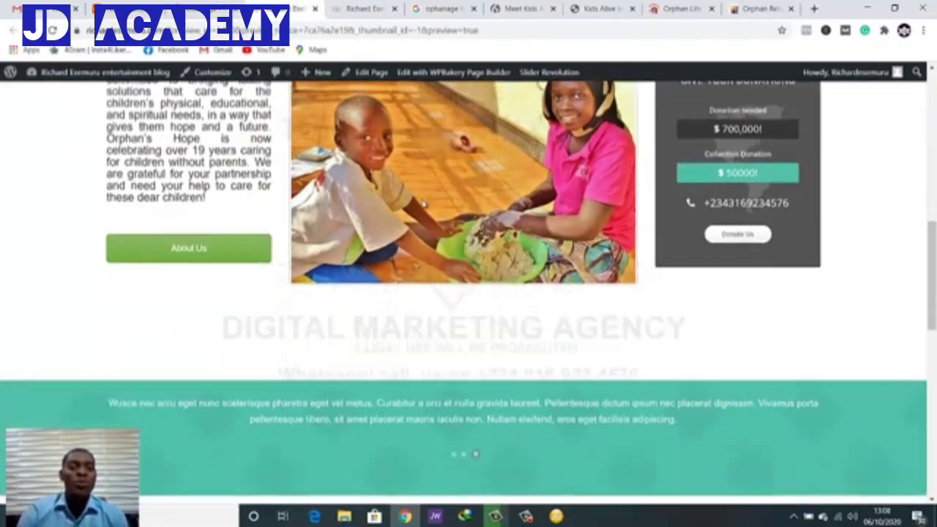
scroll(182, 192, "up", 1)
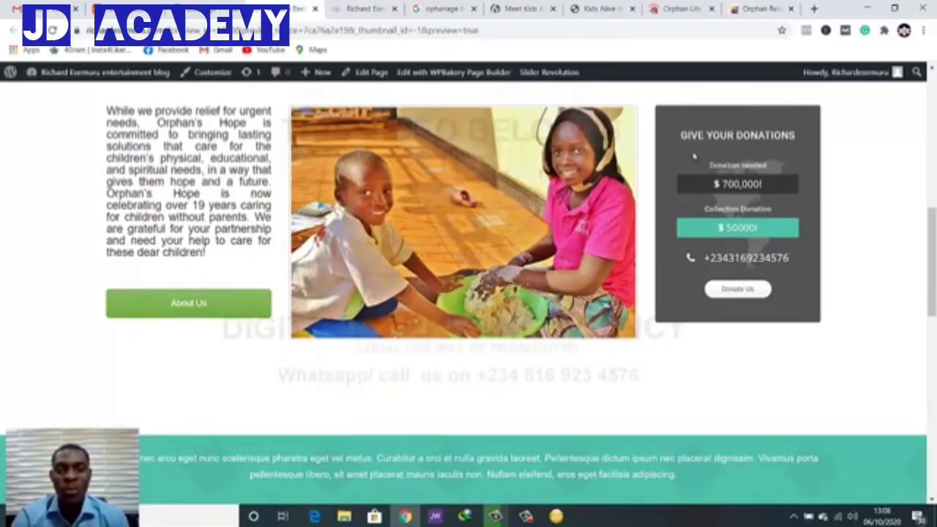
Review the homepage preview from the Caring For Orphans banner to the Recent News and Our Welfare Projects sections
scroll(492, 265, "up", 2)
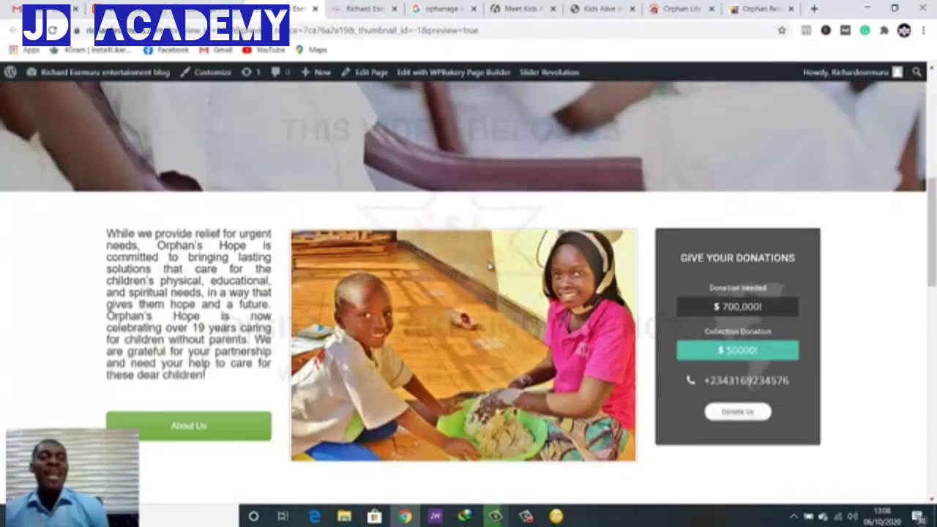
scroll(491, 266, "up", 3)
scroll(488, 272, "down", 8)
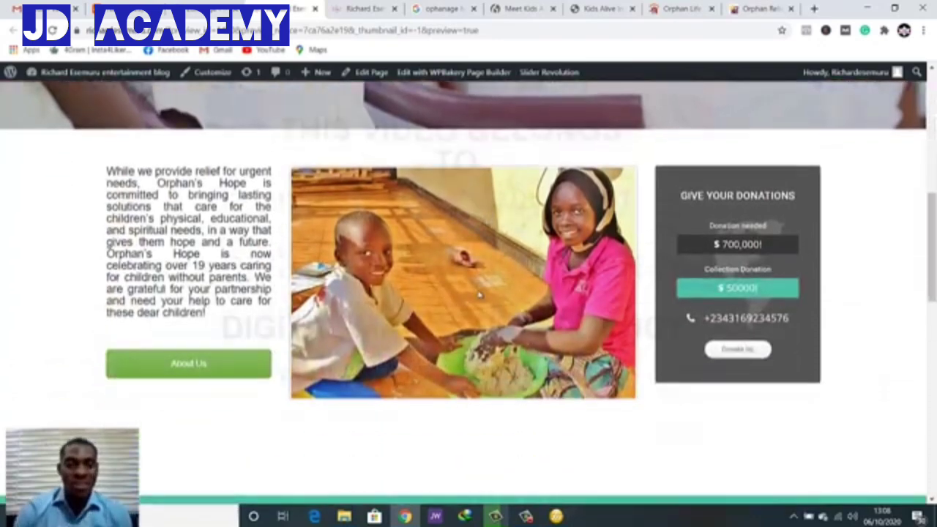
scroll(480, 291, "down", 2)
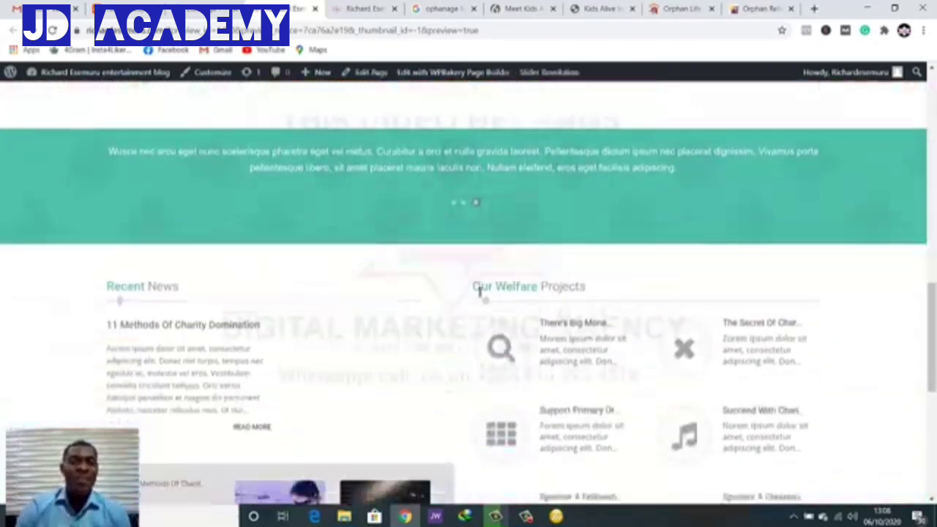
scroll(479, 291, "up", 6)
scroll(478, 295, "down", 3)
scroll(477, 295, "down", 1)
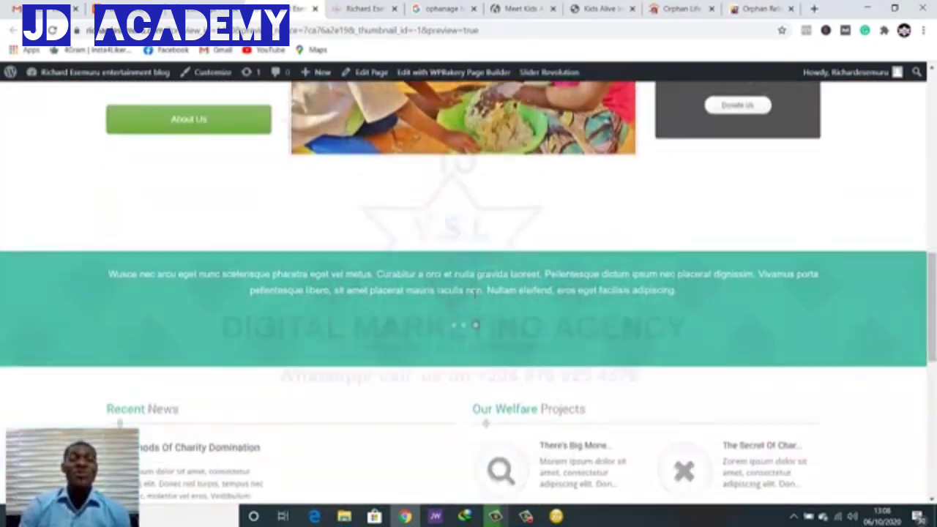
scroll(448, 307, "up", 10)
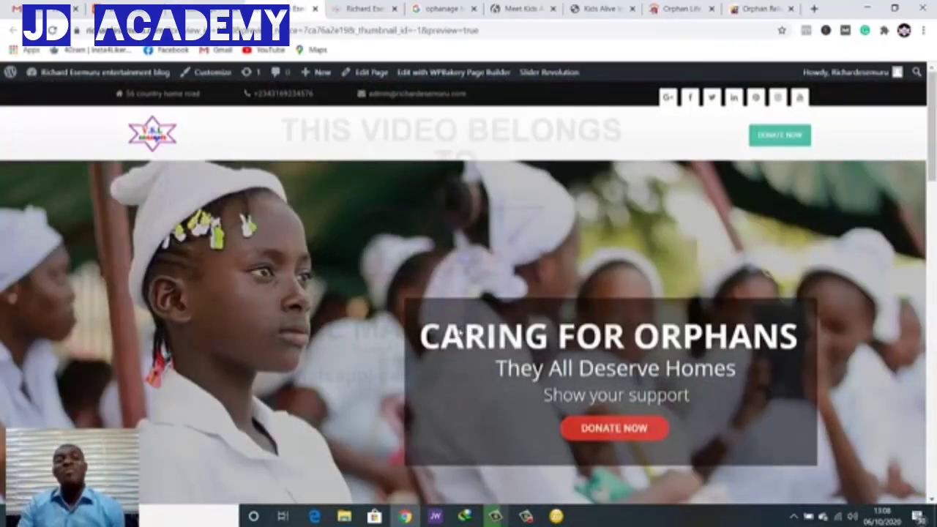
scroll(449, 381, "down", 4)
scroll(448, 381, "up", 1)
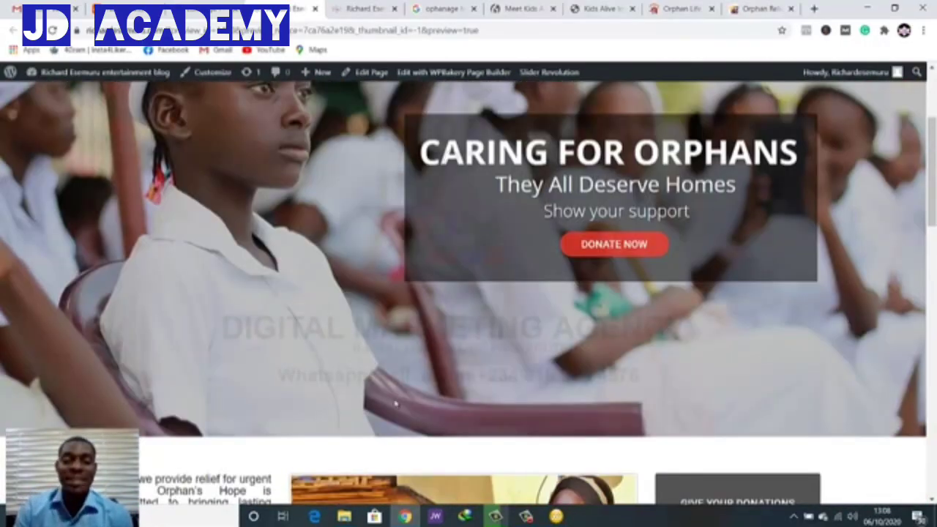
Review the homepage preview's intro text, About Us button, centre photo, donation box and the teal placeholder text strip below them
scroll(448, 380, "down", 4)
scroll(414, 403, "down", 1)
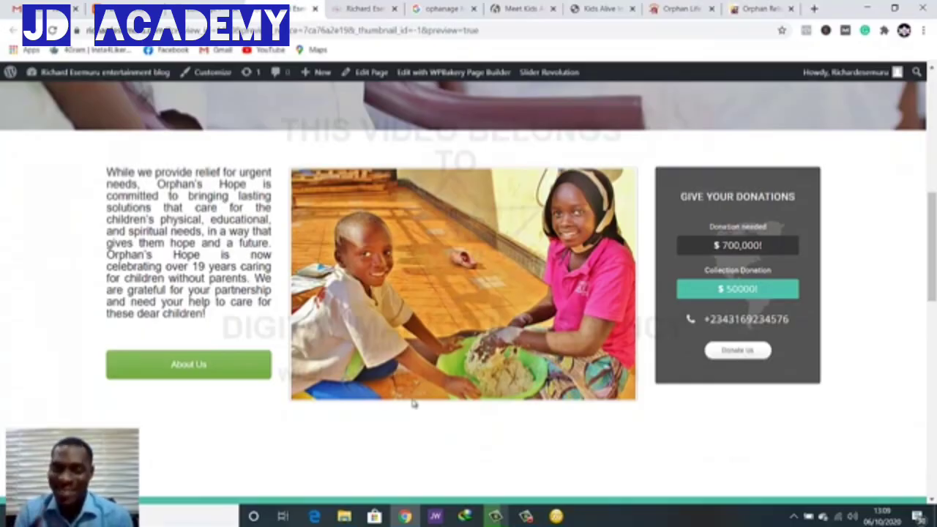
scroll(431, 407, "down", 2)
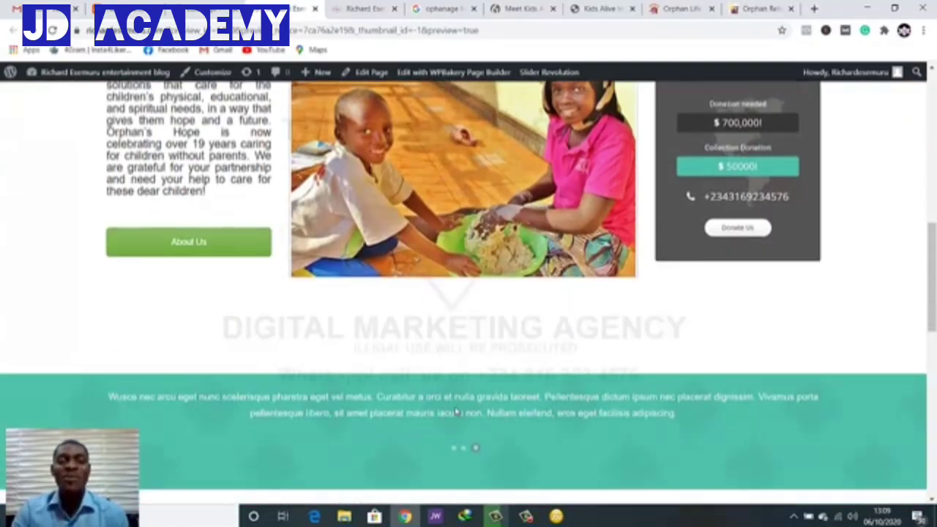
scroll(463, 402, "up", 2)
scroll(456, 402, "down", 1)
scroll(442, 374, "up", 2)
scroll(442, 375, "down", 2)
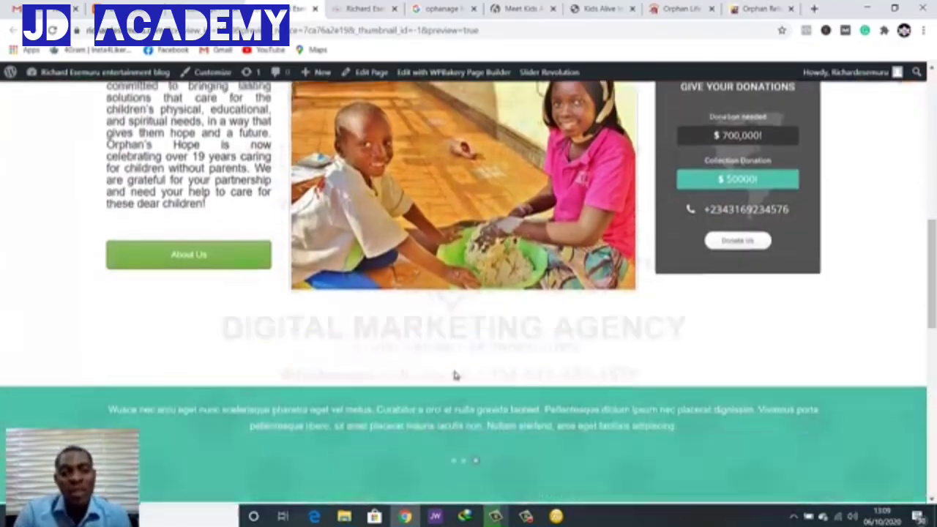
scroll(454, 374, "up", 2)
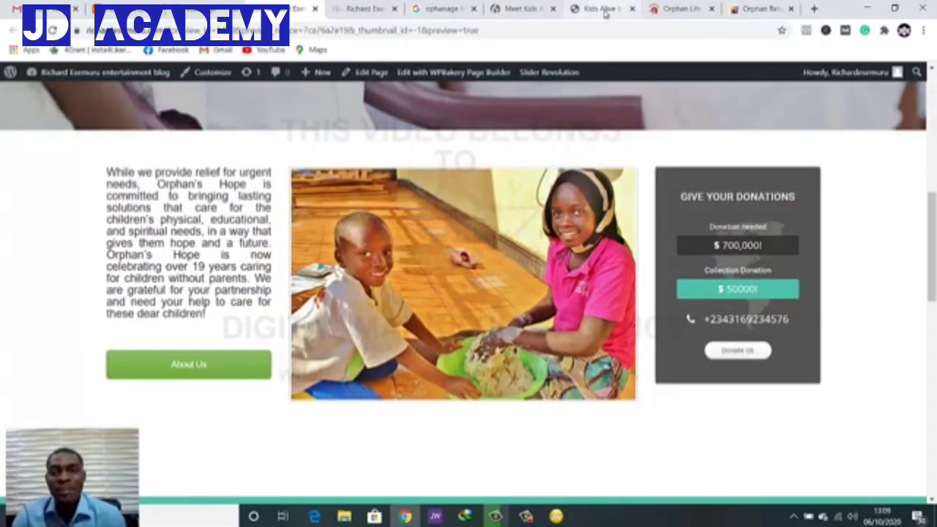
scroll(454, 212, "down", 2)
scroll(349, 234, "down", 1)
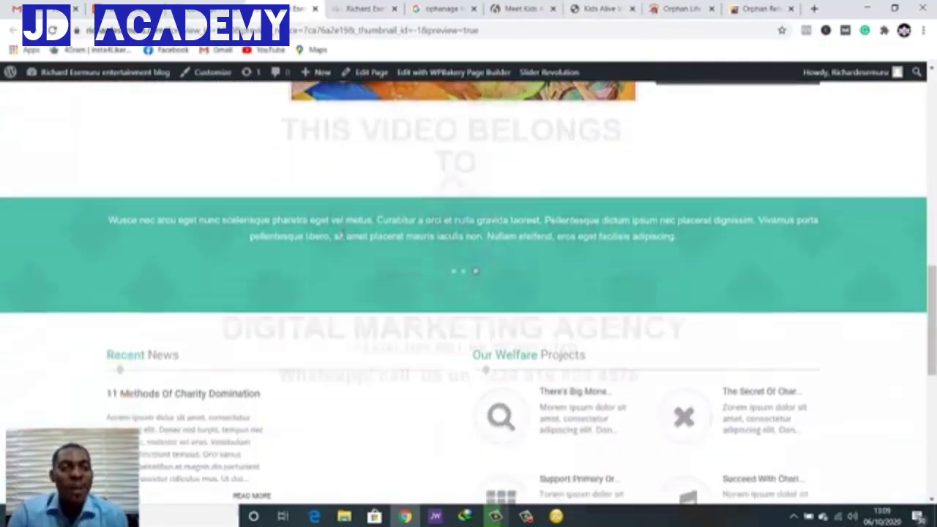
scroll(349, 234, "up", 3)
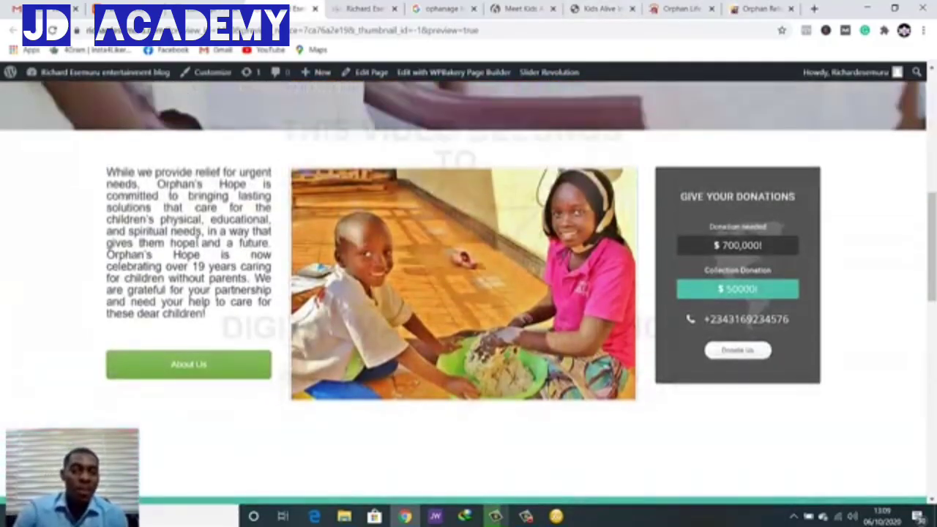
Look through the Kids Alive page for Ark Constanza Children's Home, including its gift options, and close that page
left_click(608, 10)
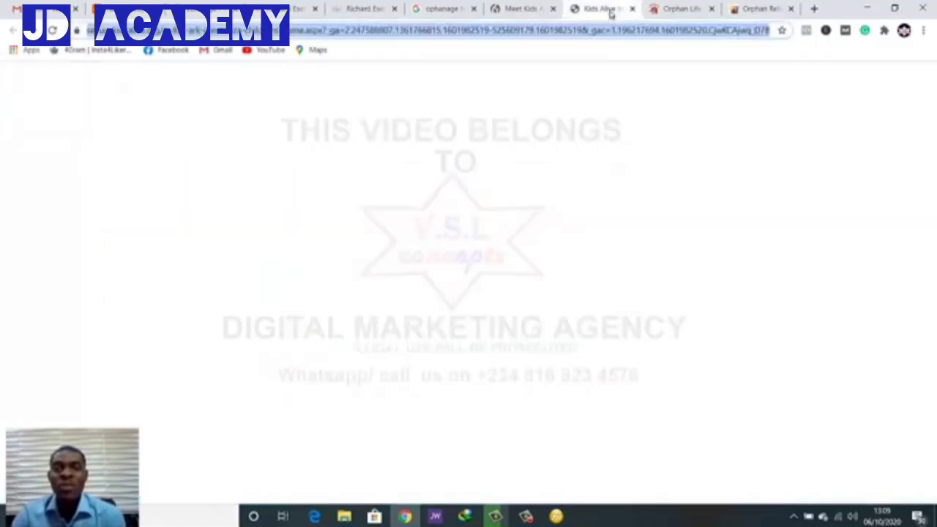
scroll(543, 234, "down", 4)
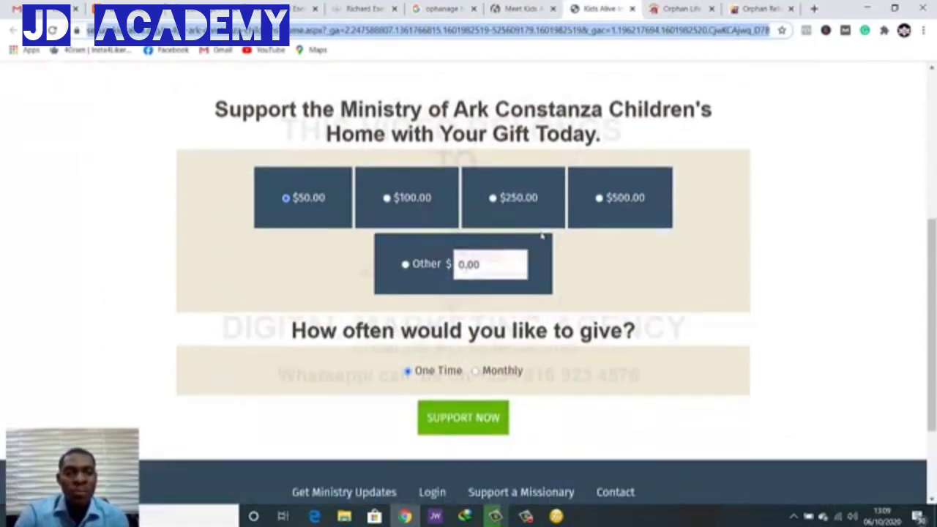
scroll(539, 237, "down", 2)
scroll(539, 236, "up", 6)
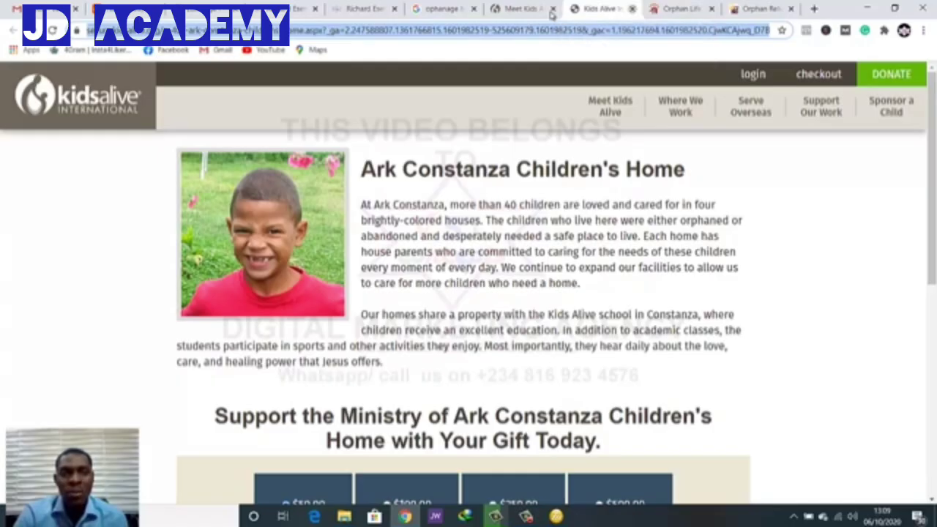
key("ctrl+w")
Examine the Orphan Life Foundation homepage's welfare introduction and its Love, Care and Discover blocks as a layout reference
scroll(466, 156, "down", 1)
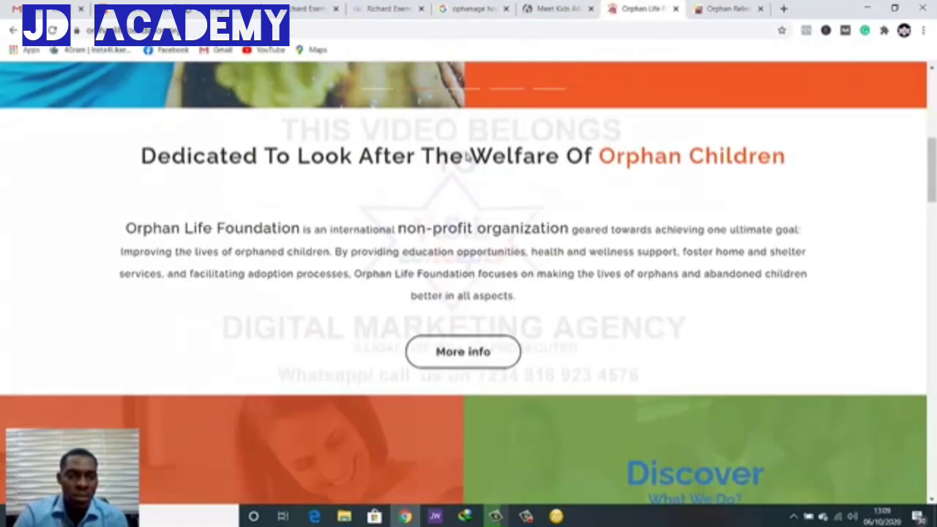
scroll(641, 131, "down", 3)
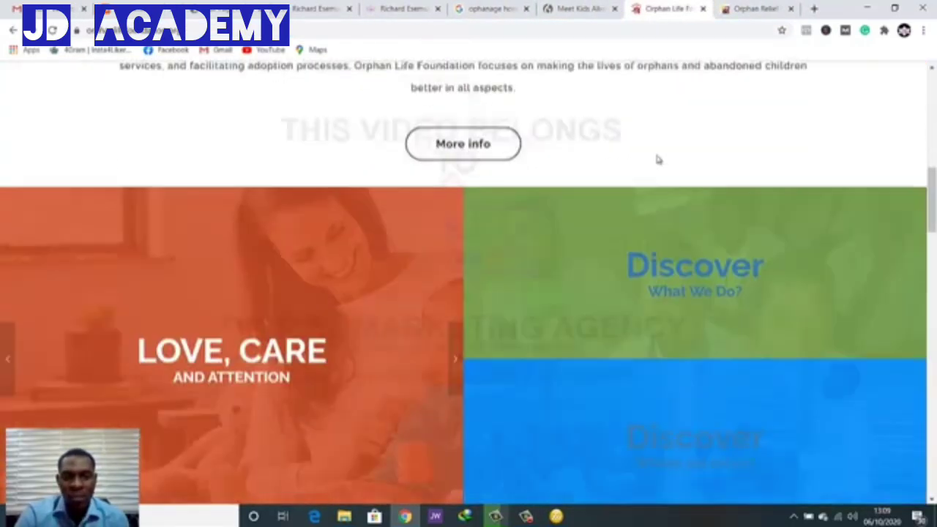
scroll(657, 159, "down", 2)
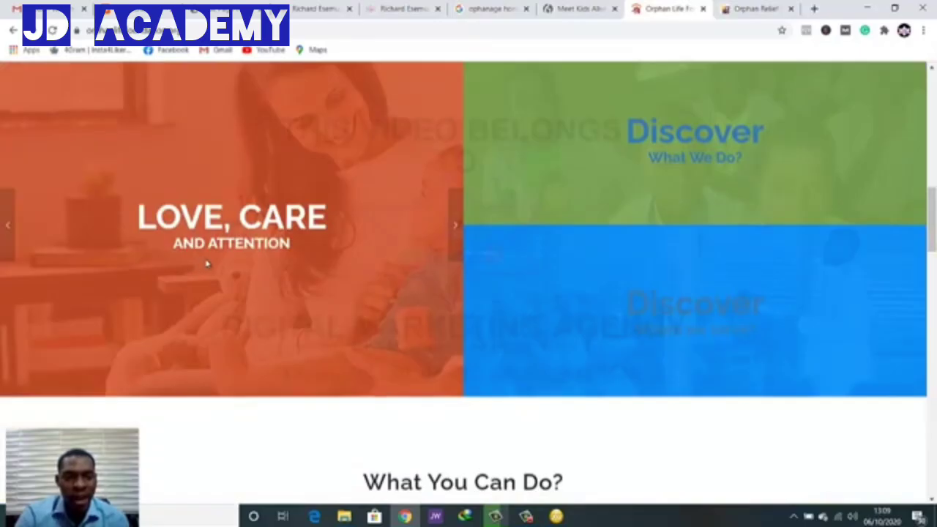
scroll(640, 223, "up", 1)
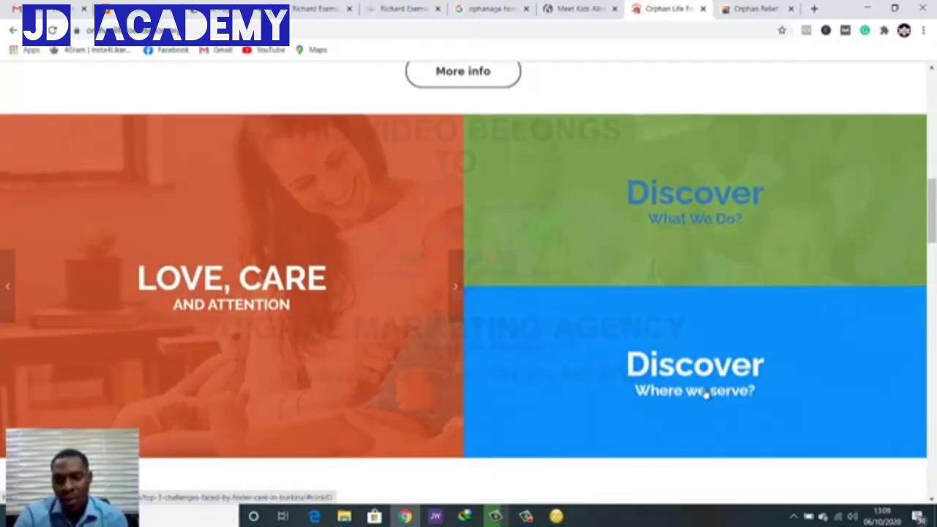
scroll(719, 388, "up", 3)
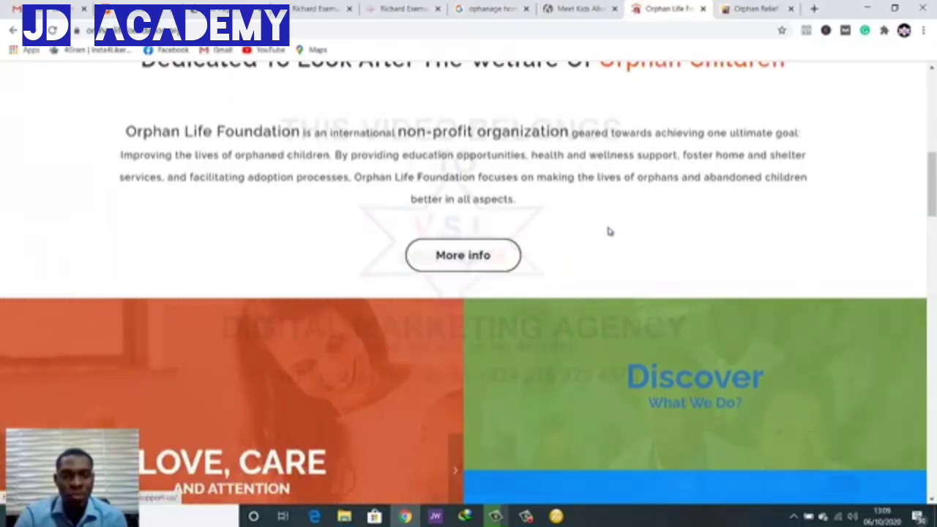
scroll(605, 224, "up", 2)
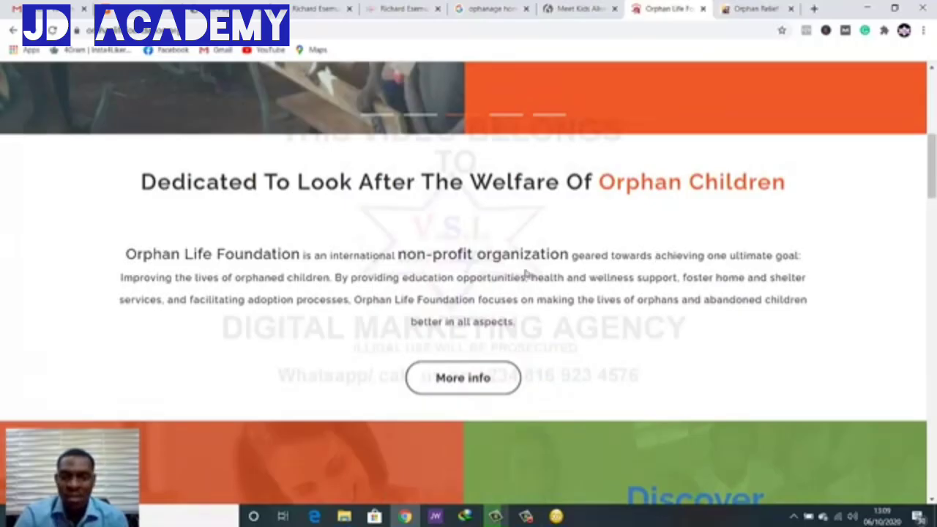
Examine the Orphan Life Foundation site's navigation bar and Global Pandemic Relief Fund banner
scroll(541, 268, "up", 6)
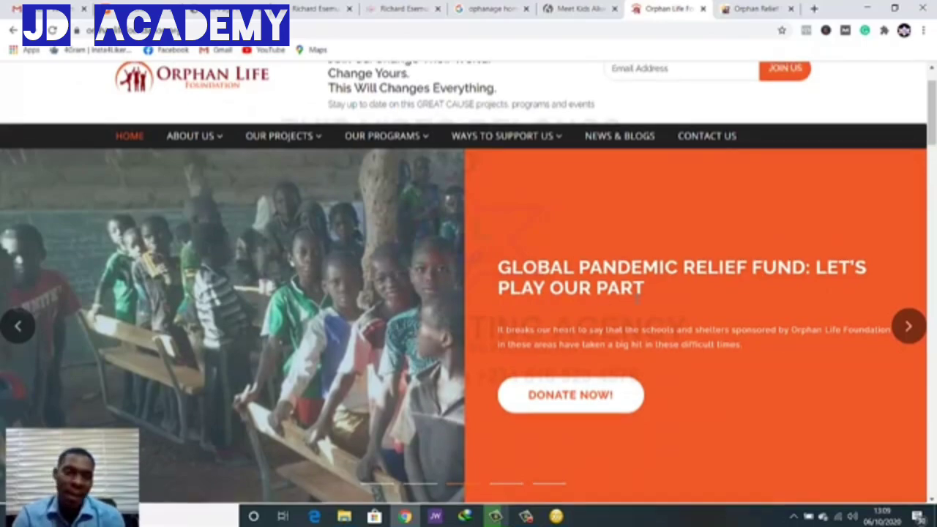
scroll(586, 299, "up", 1)
scroll(637, 300, "down", 2)
scroll(637, 300, "up", 1)
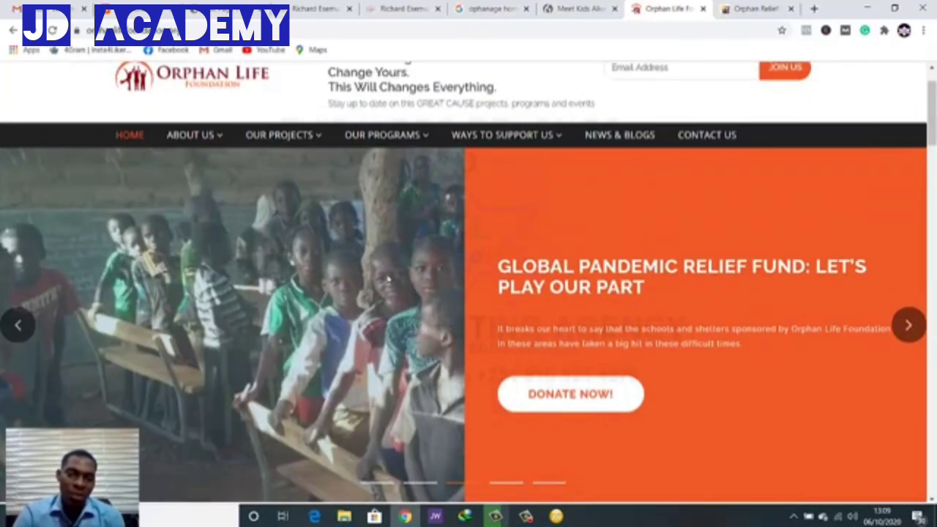
scroll(344, 309, "down", 2)
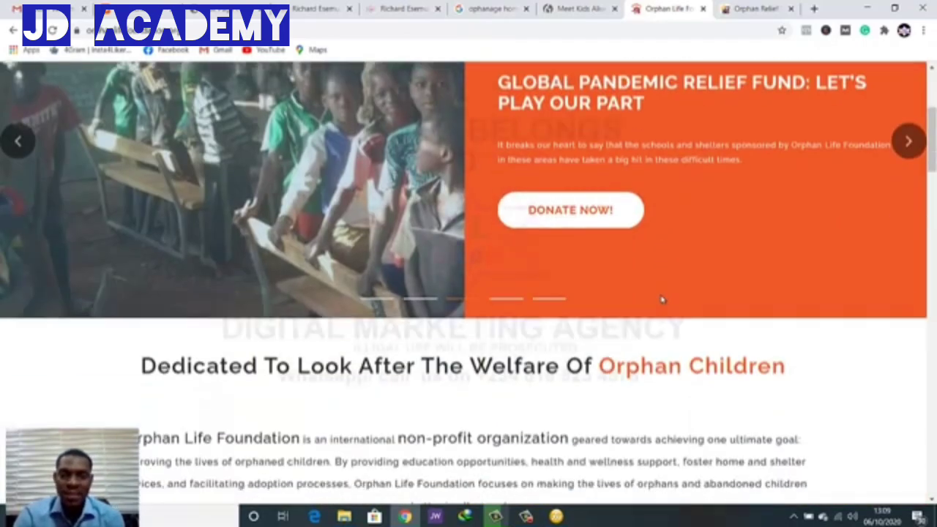
scroll(366, 311, "up", 3)
scroll(468, 292, "down", 2)
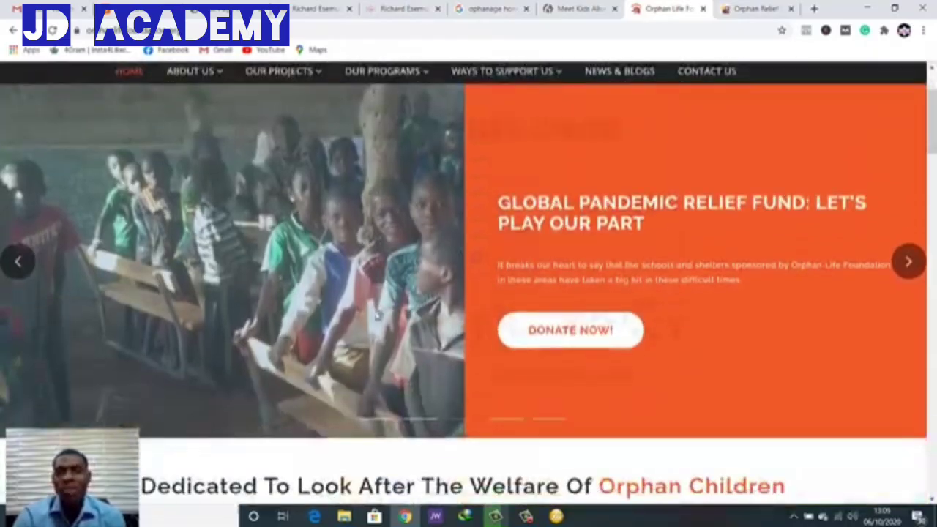
scroll(469, 293, "up", 1)
scroll(379, 315, "down", 3)
scroll(379, 314, "up", 3)
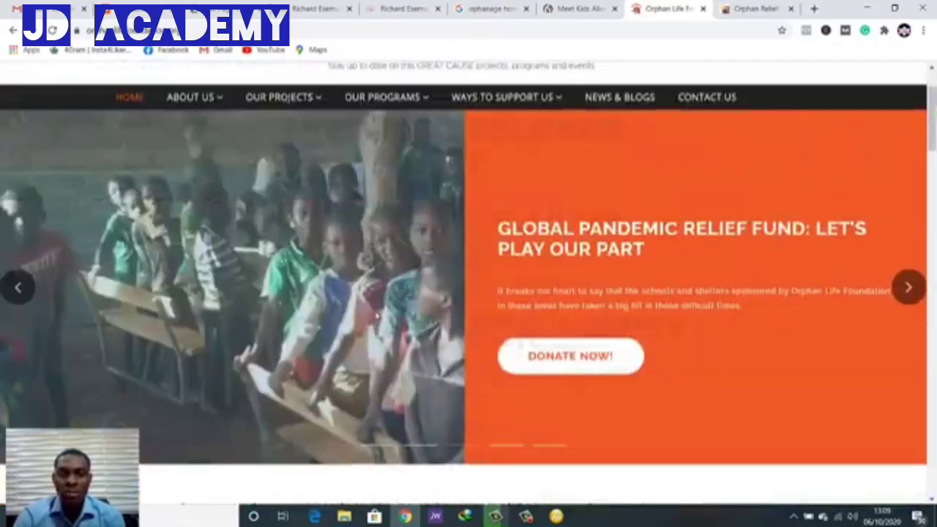
Examine the What You Can Do section, including its introductory paragraph and the Become a Member, Donate and Fundraise cards
scroll(379, 315, "down", 6)
scroll(381, 313, "down", 6)
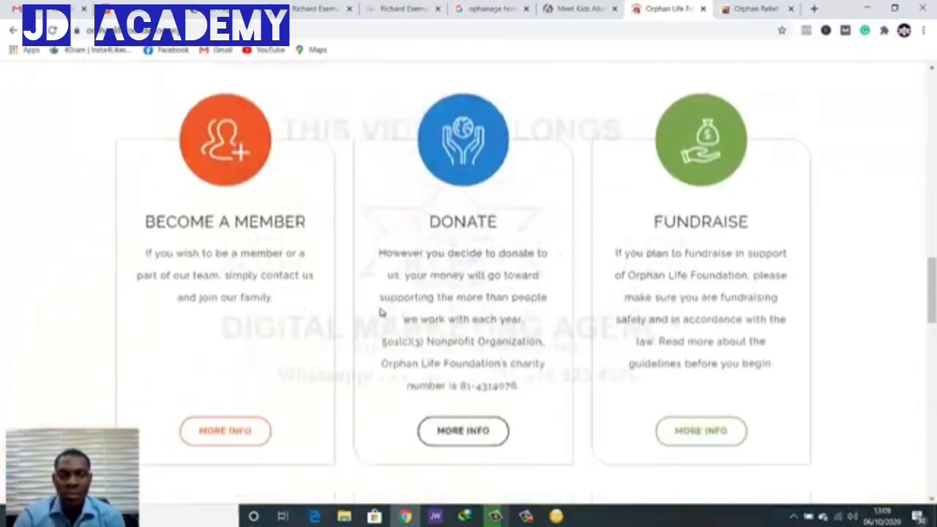
scroll(380, 313, "up", 1)
scroll(247, 324, "down", 1)
scroll(632, 293, "up", 2)
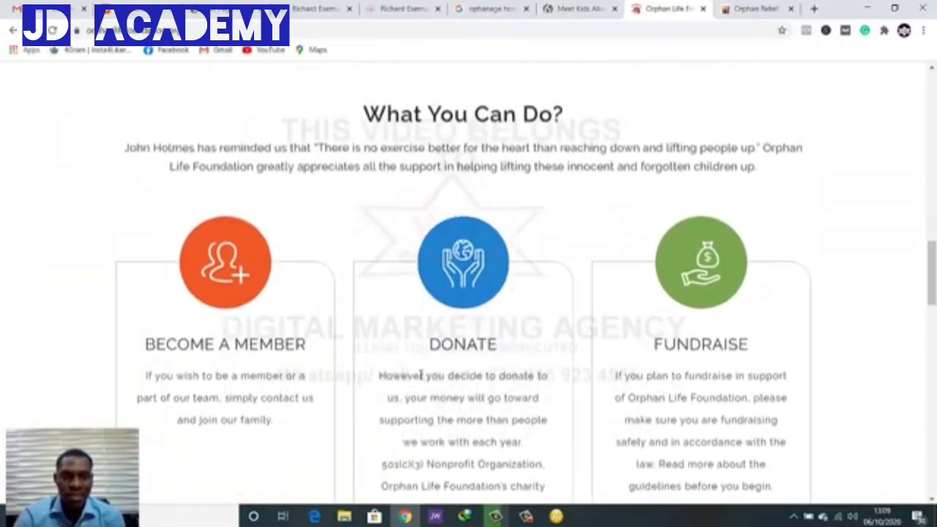
scroll(527, 362, "down", 1)
scroll(493, 359, "down", 1)
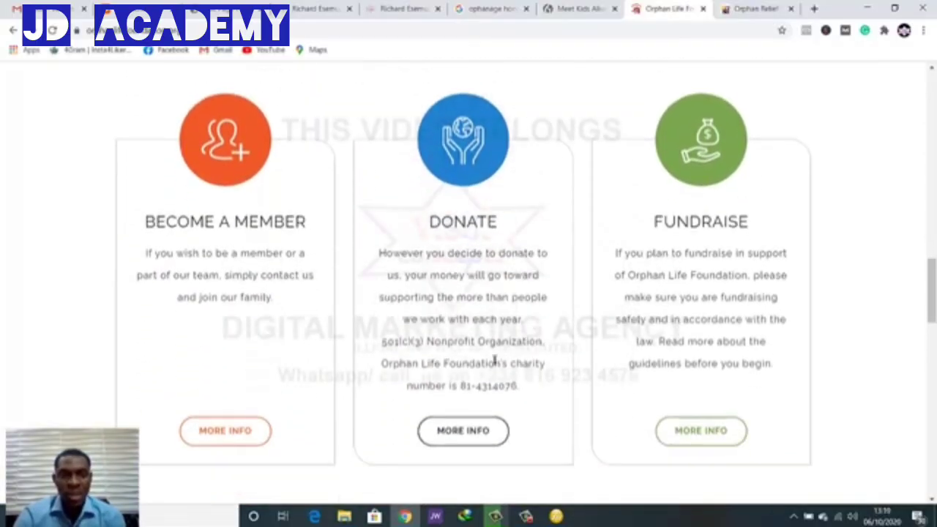
scroll(389, 333, "up", 1)
scroll(389, 334, "up", 2)
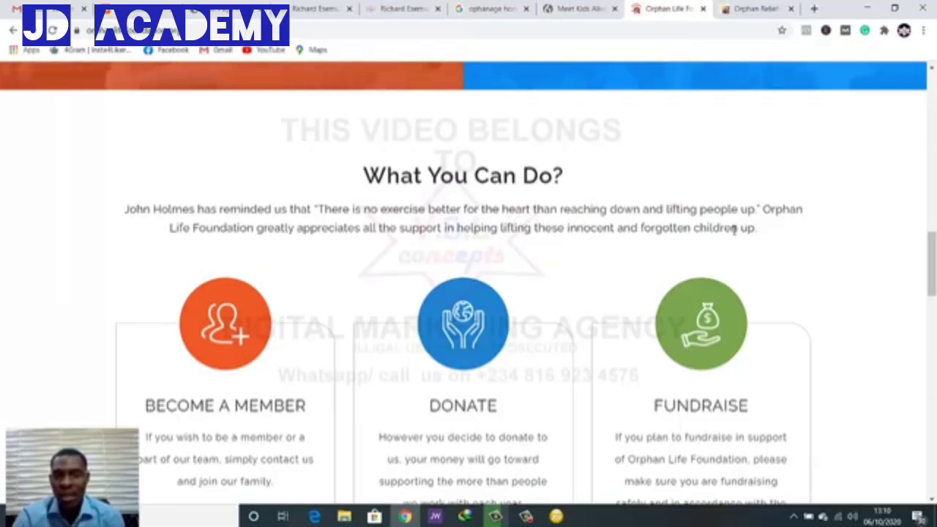
left_click_drag(766, 237, 112, 217)
left_click(239, 212)
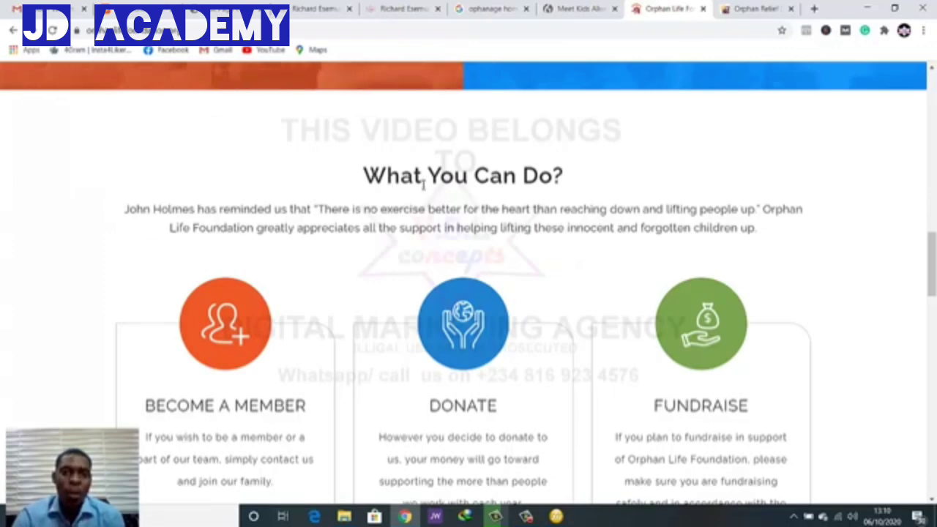
Look over the Help a child and Change Their World sections below the cards, and return to the What You Can Do heading
scroll(532, 248, "down", 2)
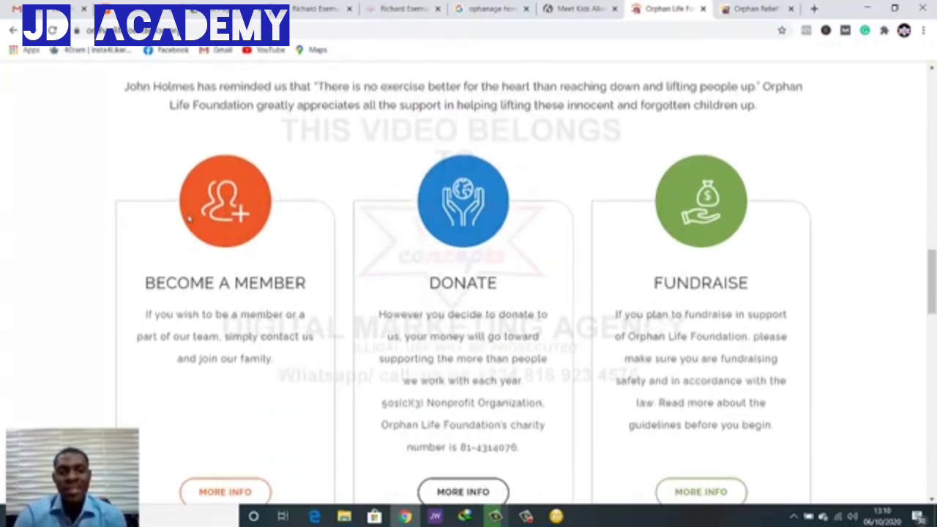
scroll(622, 300, "down", 3)
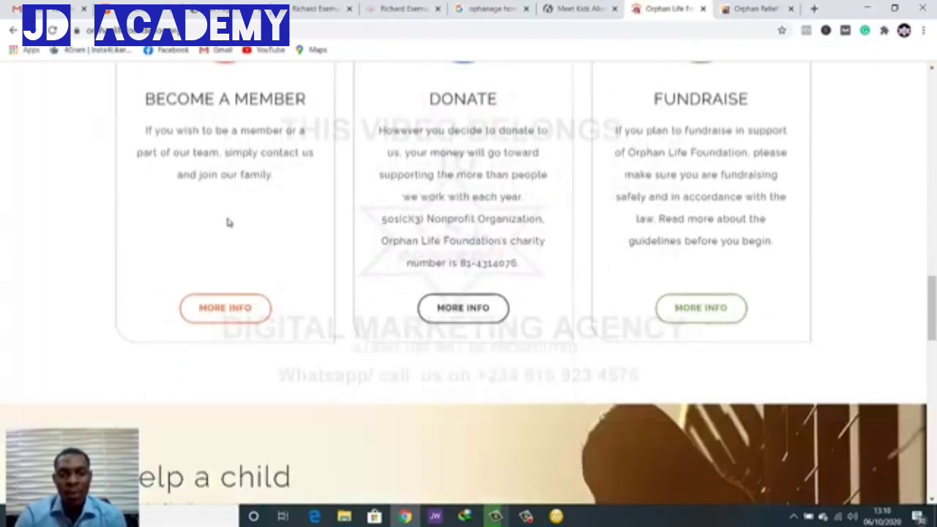
scroll(498, 337, "down", 2)
scroll(497, 337, "down", 8)
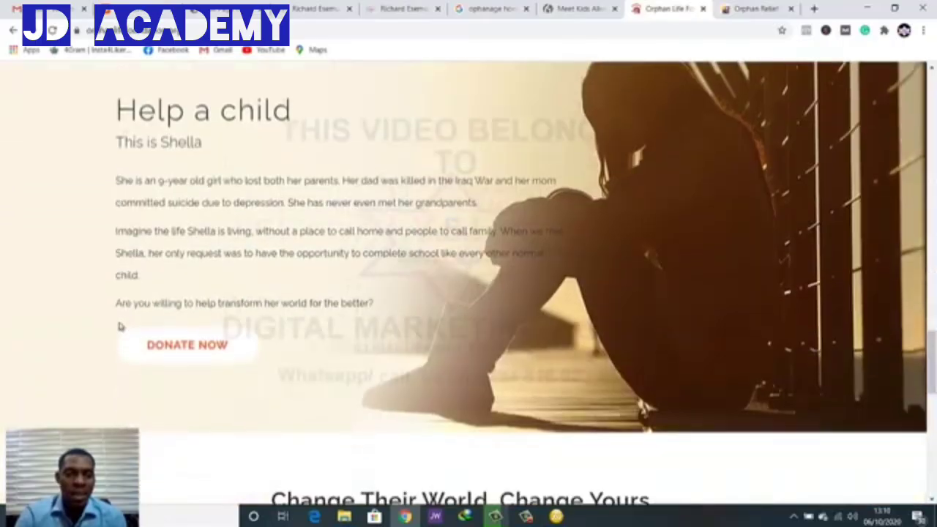
scroll(349, 333, "down", 3)
scroll(366, 322, "up", 8)
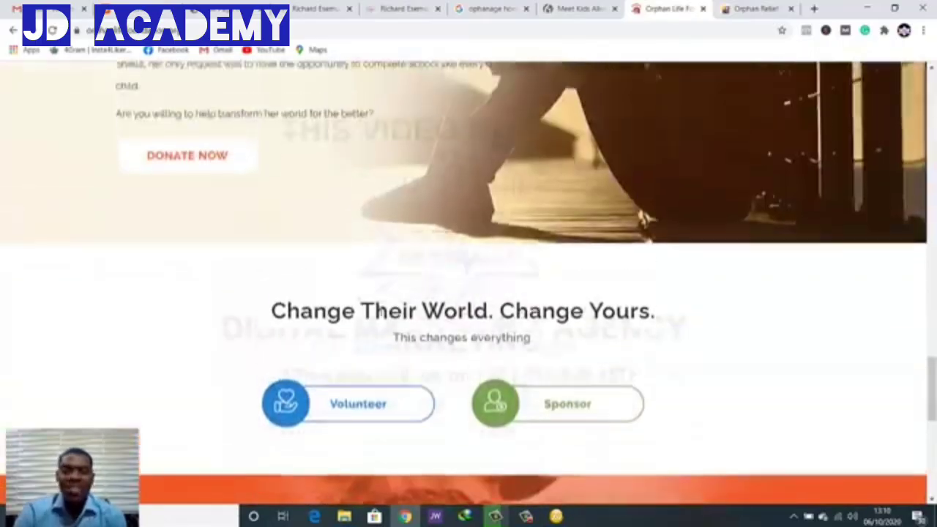
scroll(376, 314, "up", 7)
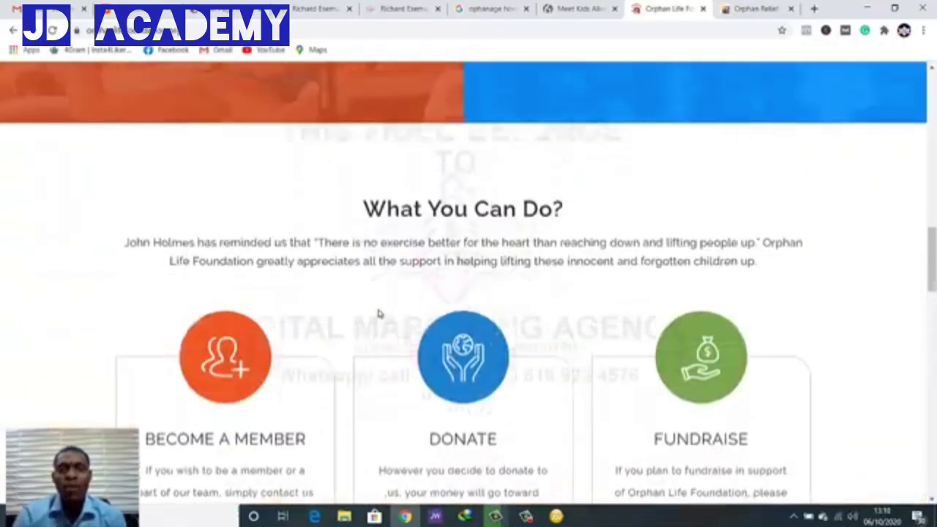
Compare the Orphan Relief text on the Orphan's Hope site with the intro section of the homepage preview
left_click(760, 17)
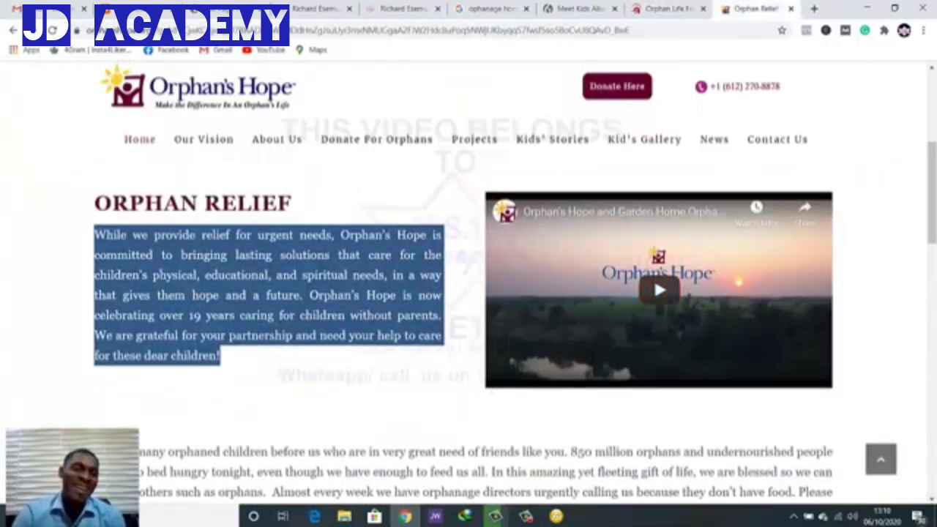
left_click(106, 245)
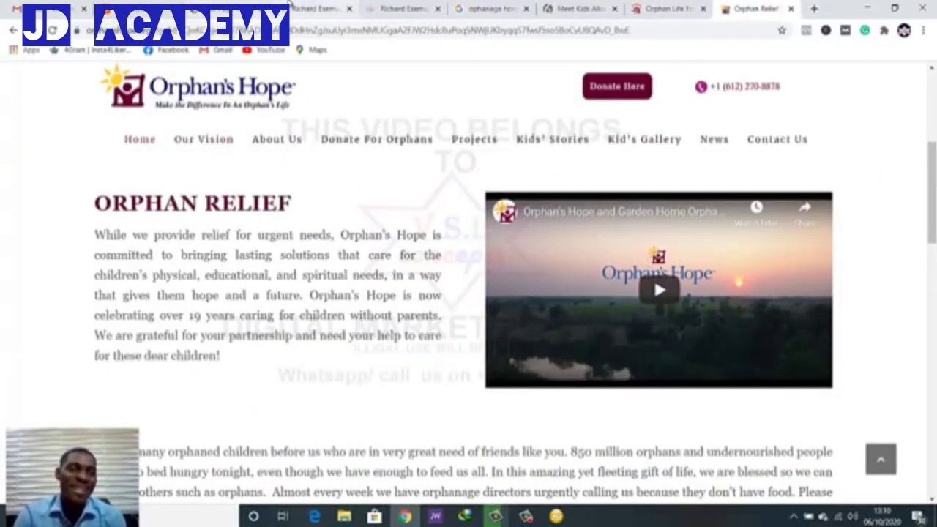
left_click(290, 6)
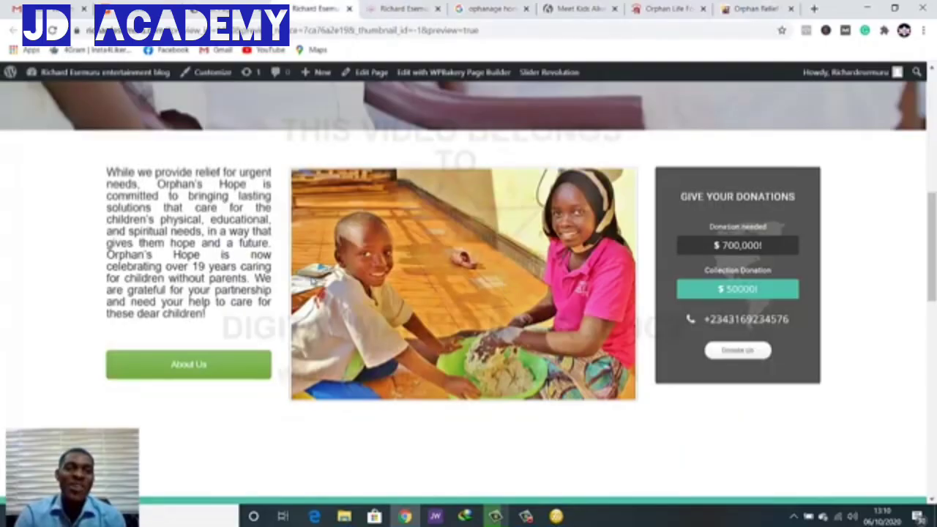
scroll(453, 268, "up", 1)
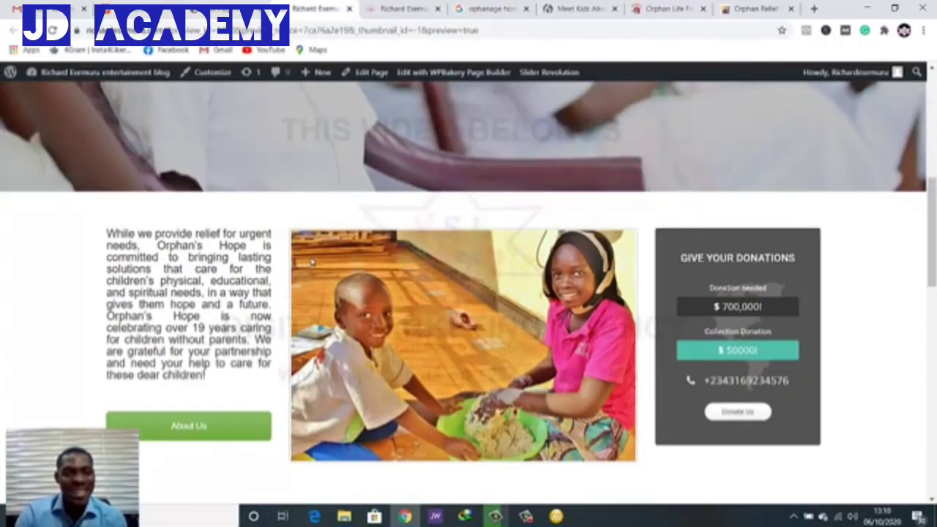
left_click(754, 9)
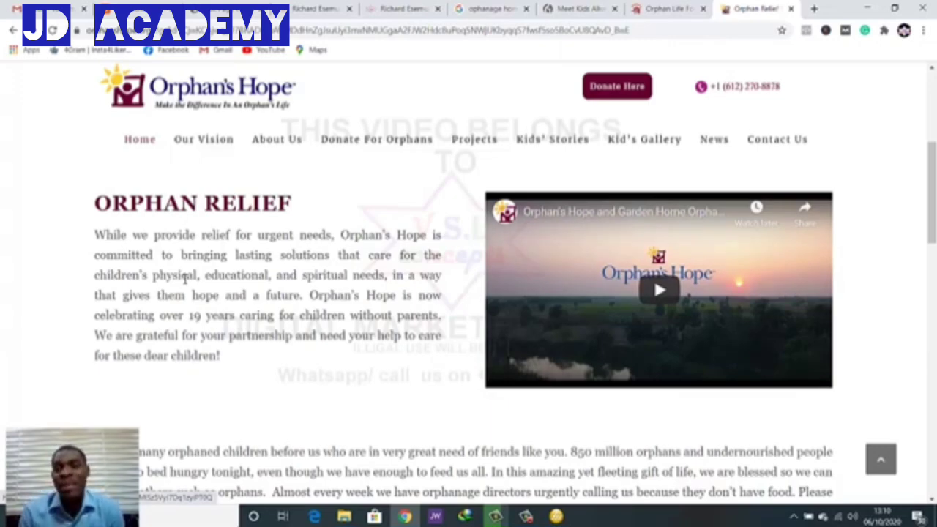
Review the What You Can Do heading and its introduction on the Orphan Life Foundation site
left_click(656, 9)
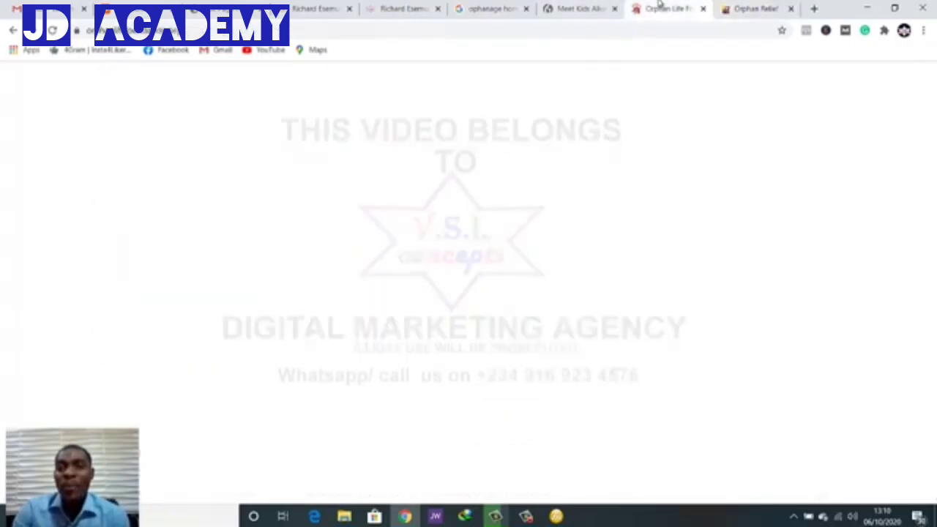
scroll(290, 297, "down", 3)
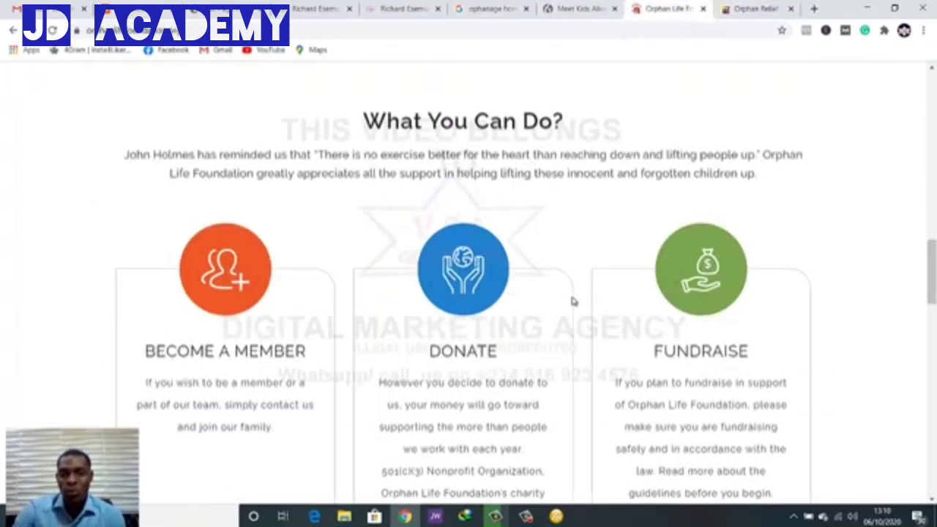
scroll(290, 297, "up", 2)
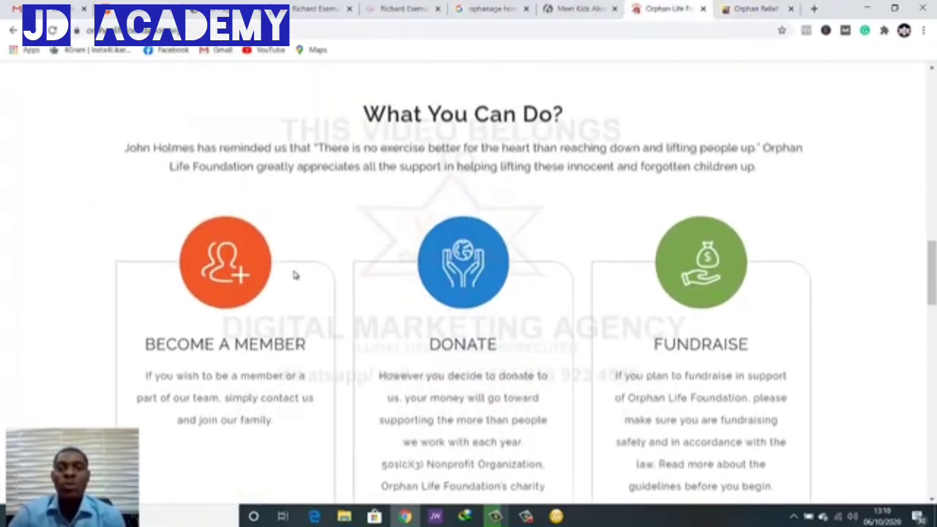
left_click_drag(362, 107, 562, 115)
left_click(561, 115)
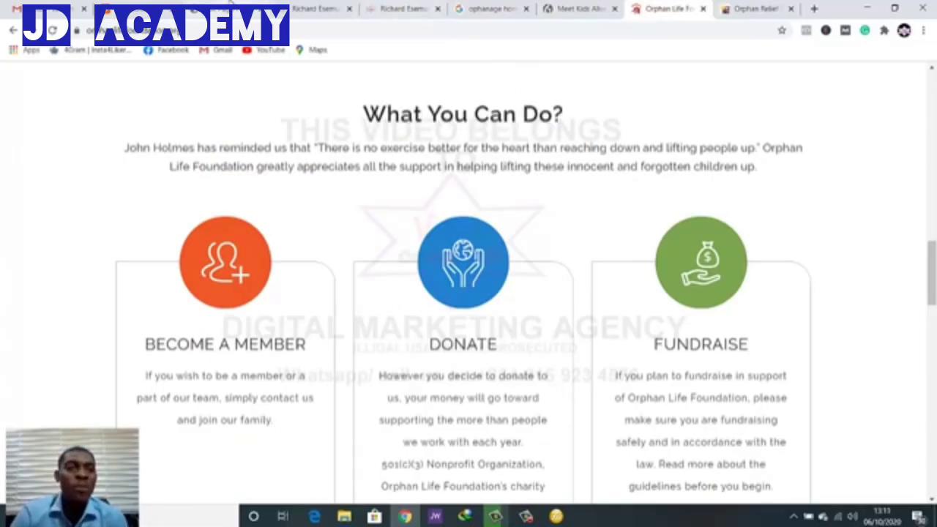
Delete the empty row above the Testimonials row in the homepage's WPBakery layout
left_click(314, 9)
scroll(505, 222, "down", 7)
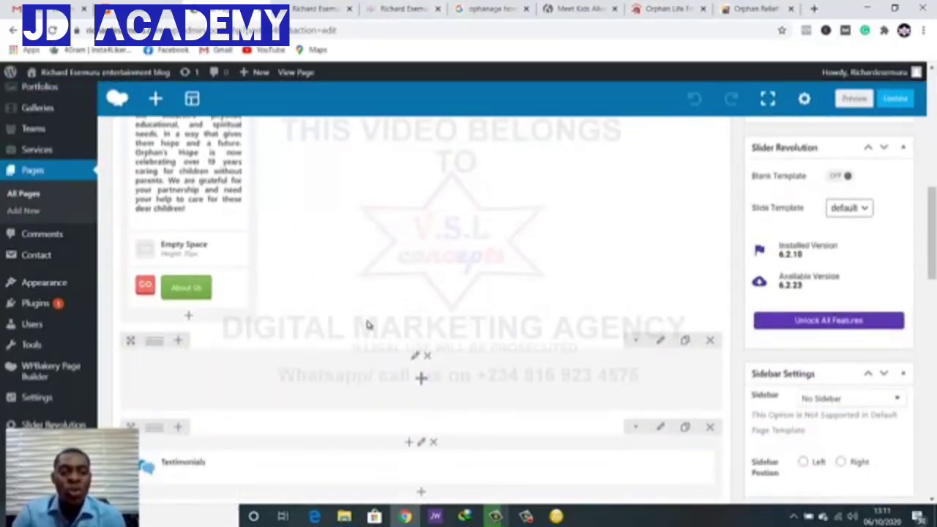
scroll(368, 324, "down", 2)
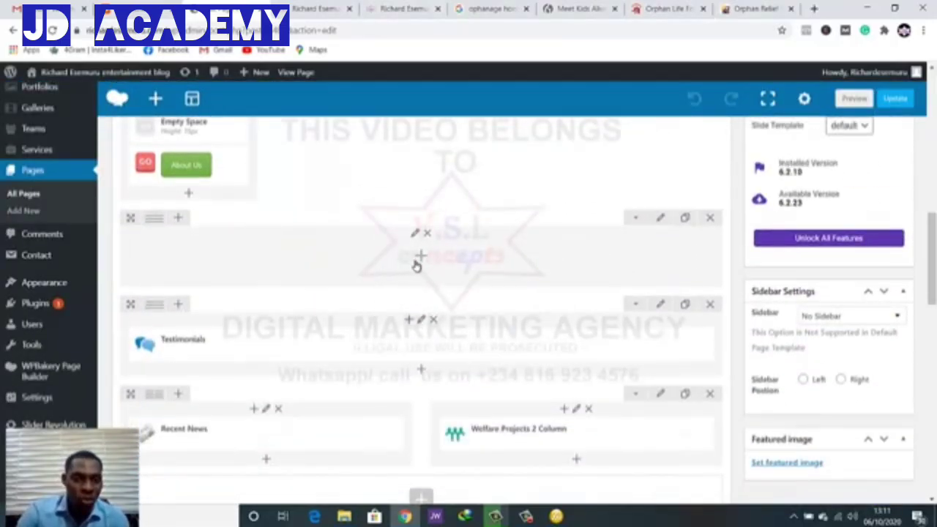
left_click(710, 219)
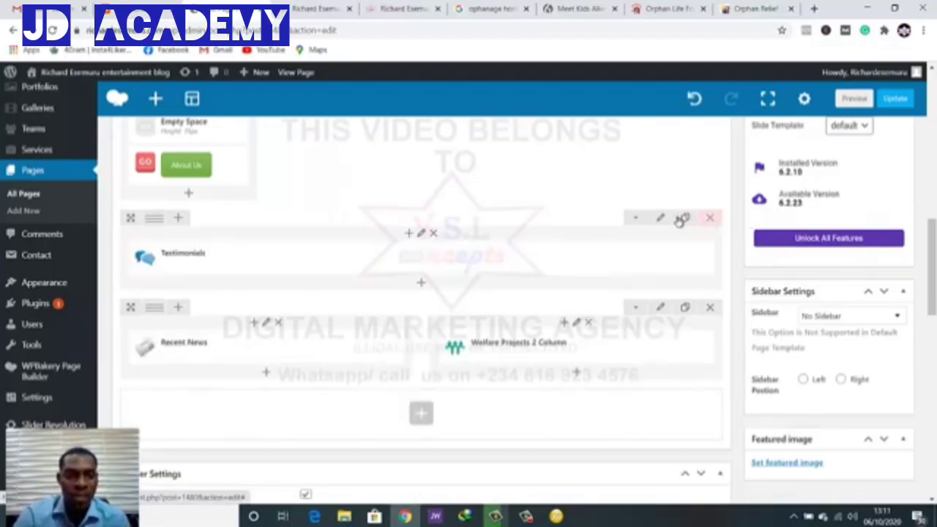
Try to insert a row inside the Testimonials column, and delete that nested row
scroll(215, 212, "up", 1)
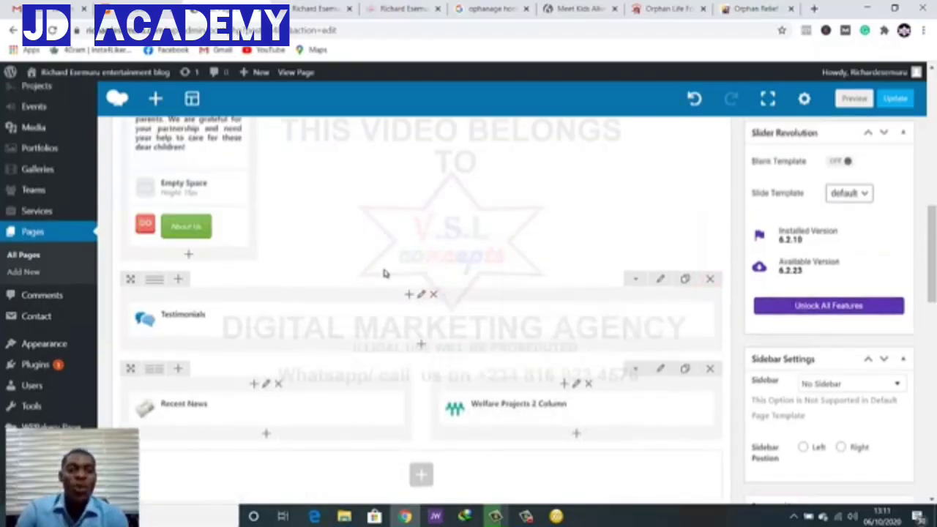
scroll(384, 273, "up", 6)
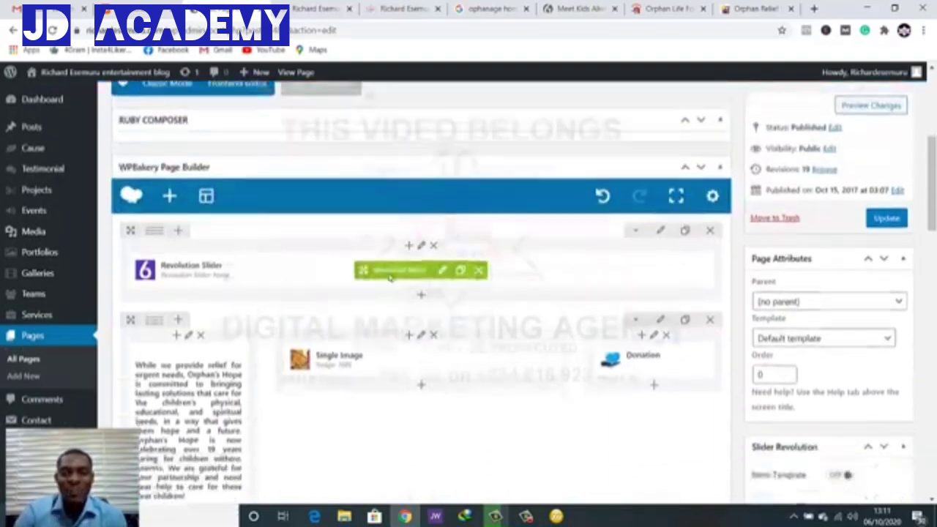
scroll(391, 272, "down", 3)
scroll(390, 272, "up", 4)
scroll(424, 282, "down", 3)
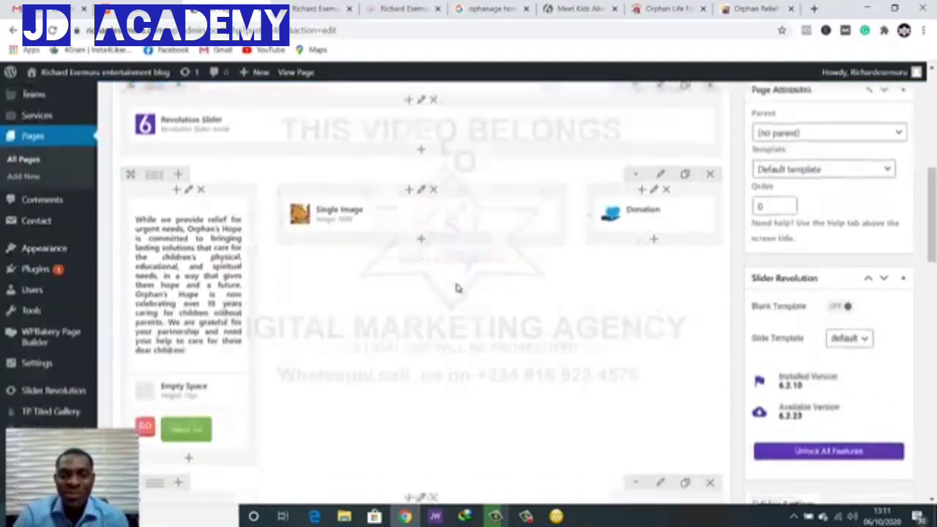
scroll(455, 283, "down", 4)
left_click_drag(414, 269, 404, 232)
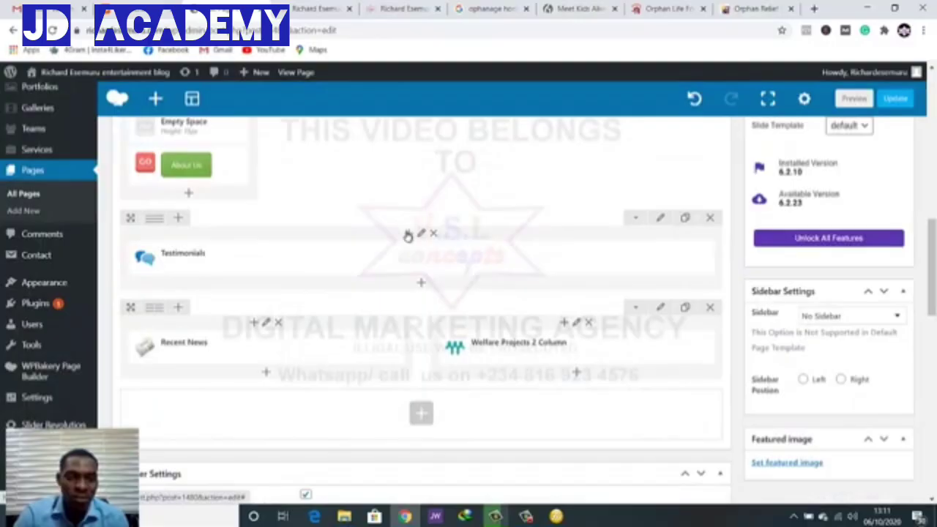
left_click(407, 234)
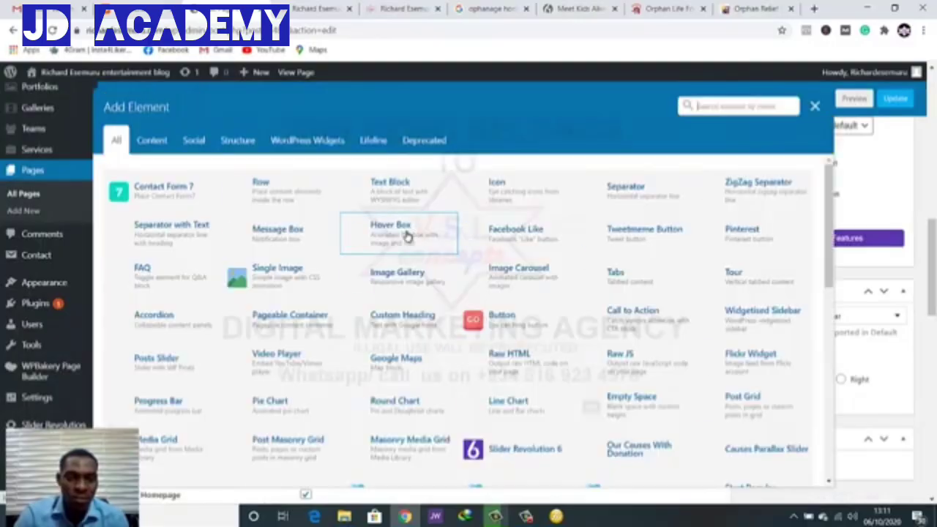
left_click(261, 193)
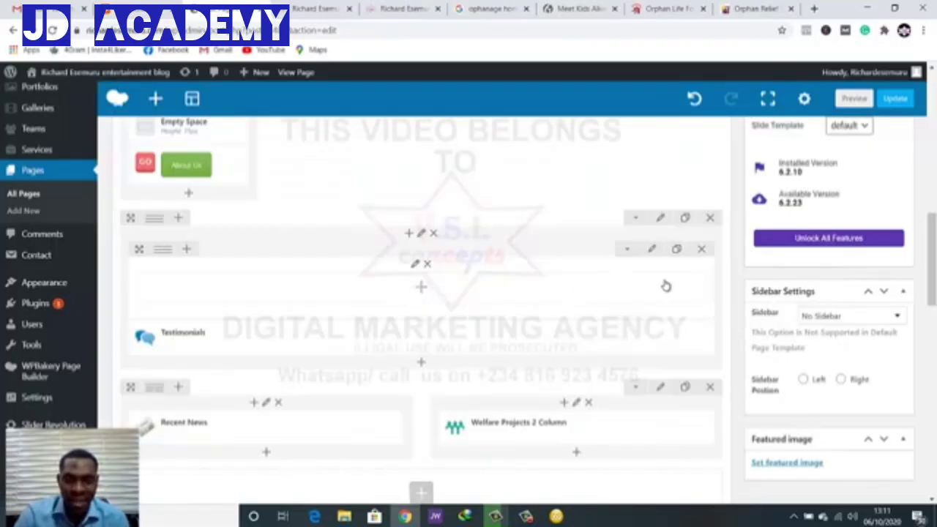
left_click(701, 250)
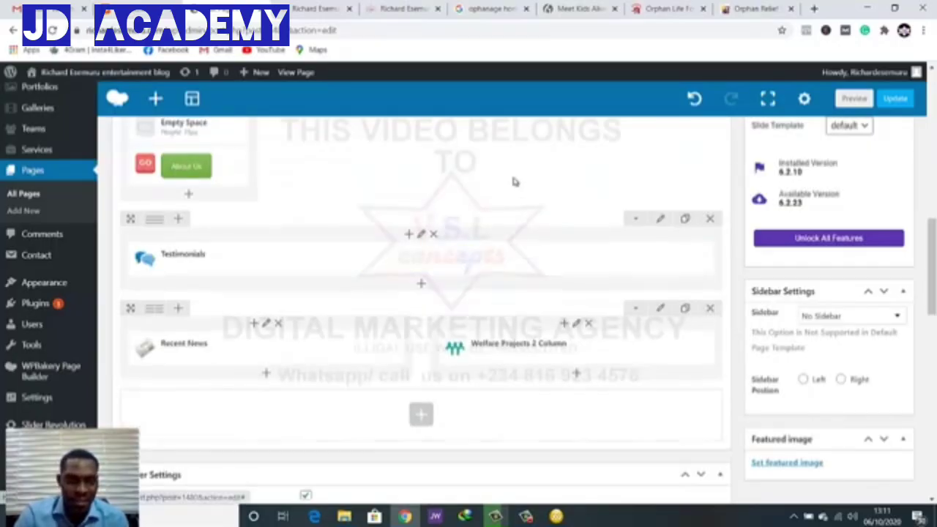
Try to insert a row beneath the About Us button within its column, and delete that nested row
scroll(487, 194, "up", 3)
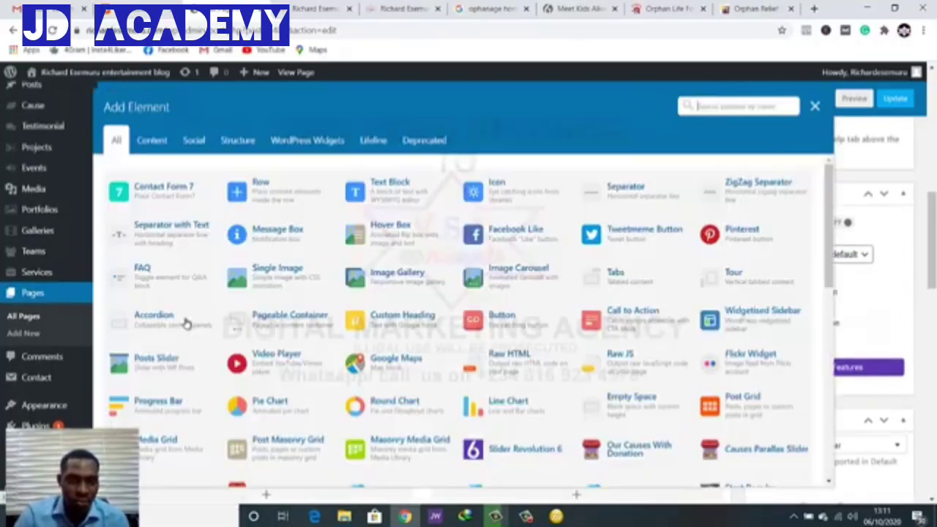
left_click(187, 316)
left_click(271, 192)
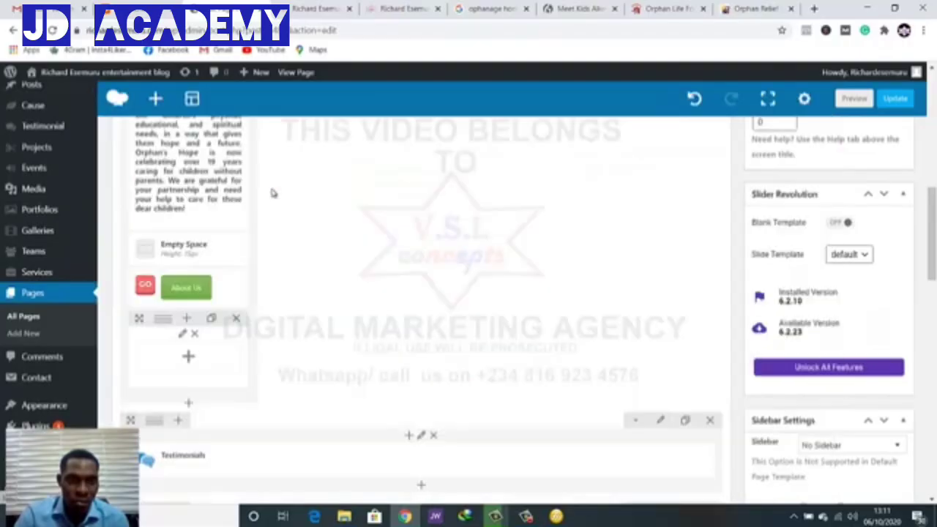
left_click(236, 318)
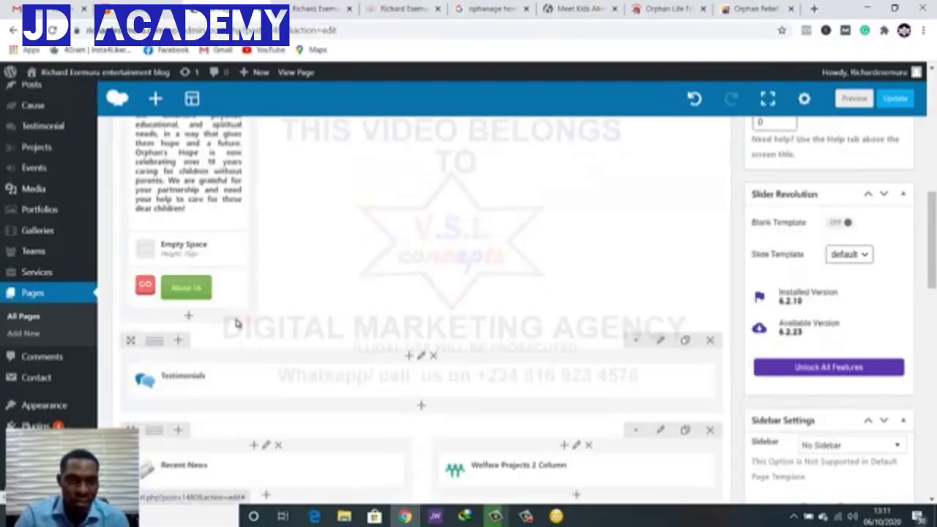
Add a new top-level row to the homepage layout
scroll(384, 294, "up", 2)
scroll(395, 296, "up", 2)
scroll(396, 297, "down", 4)
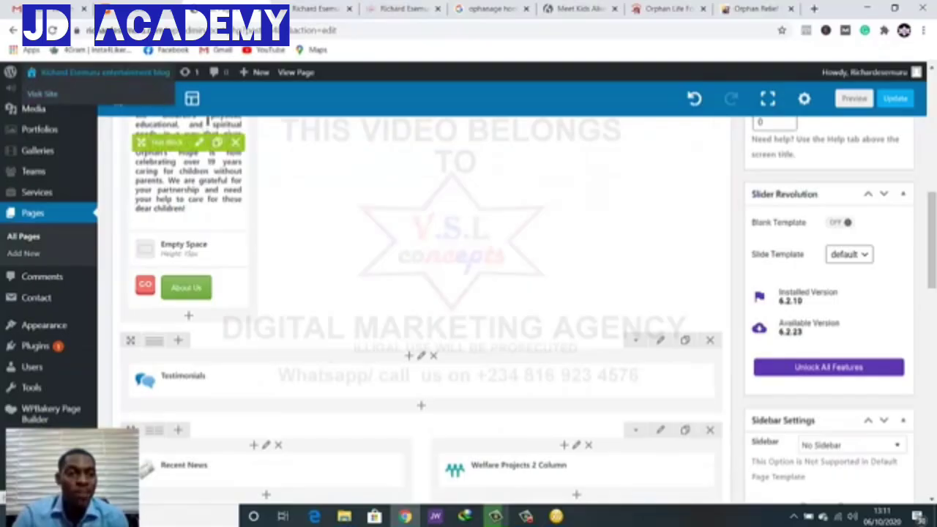
left_click(155, 100)
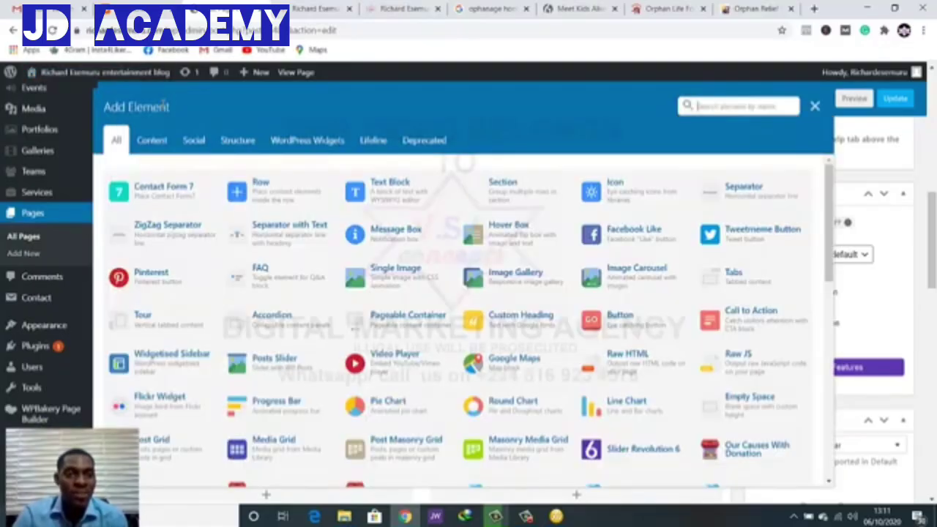
left_click(270, 199)
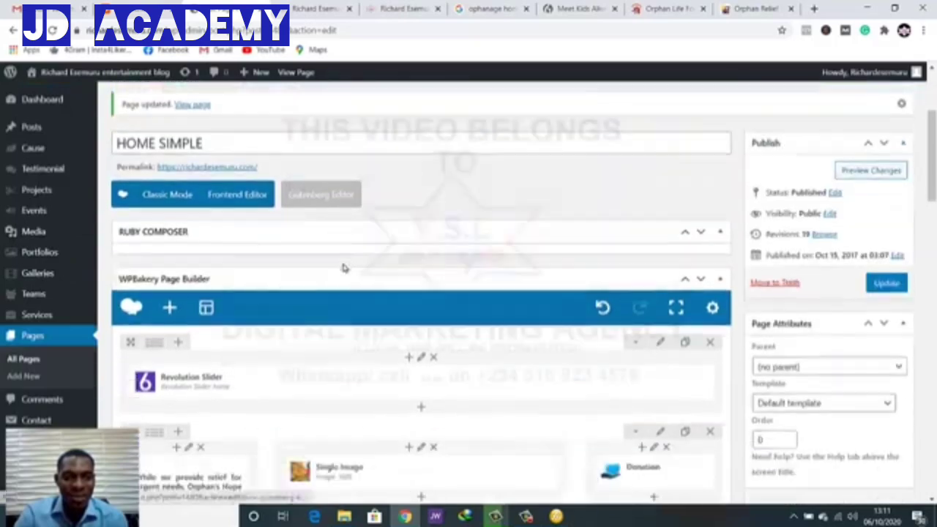
Move the new empty row from the end of the layout to directly above the Testimonials row
scroll(342, 268, "down", 3)
scroll(342, 268, "down", 15)
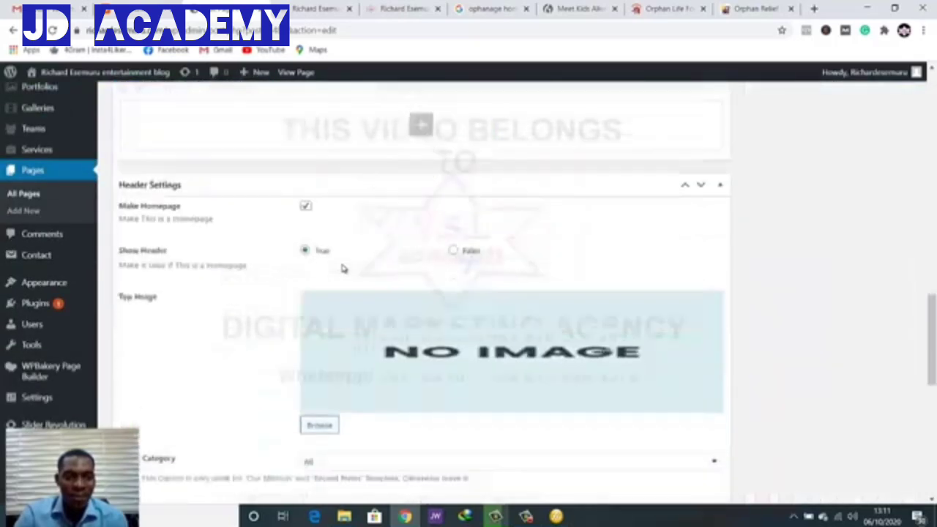
scroll(343, 265, "up", 12)
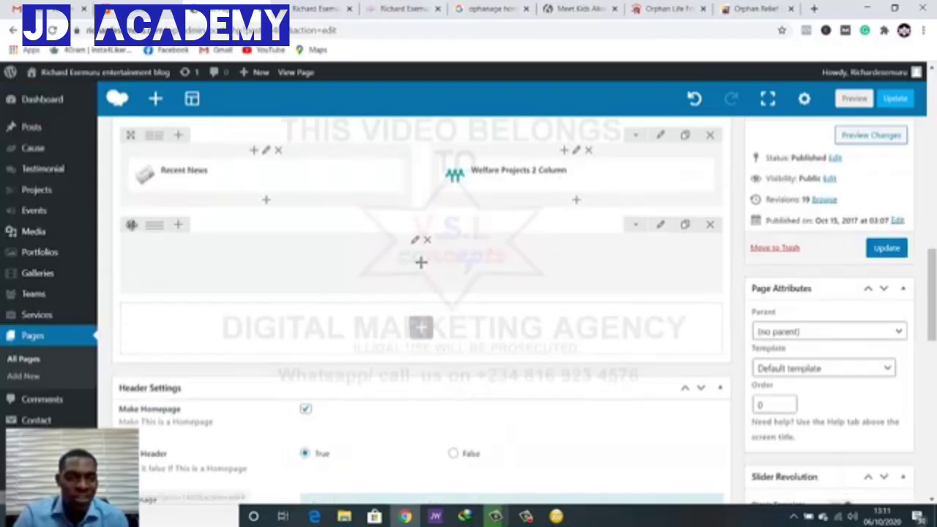
left_click_drag(132, 225, 146, 322)
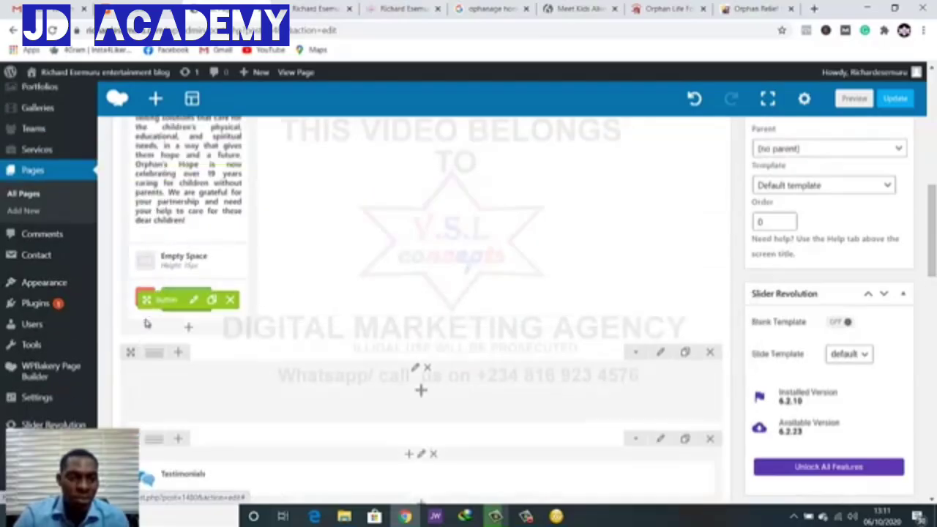
scroll(301, 261, "down", 1)
scroll(305, 270, "down", 1)
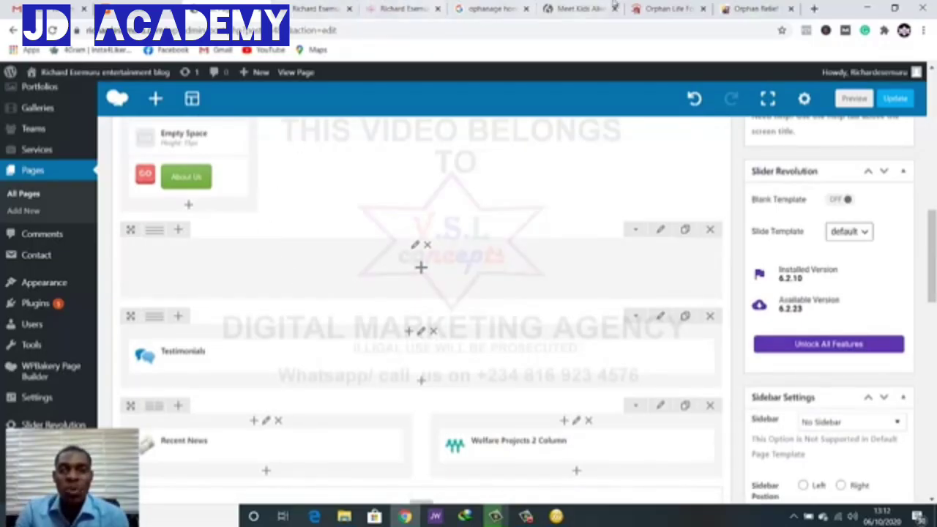
Examine the What You Can Do heading and introductory paragraph on the Orphan Life Foundation site as content for the empty row
left_click(640, 8)
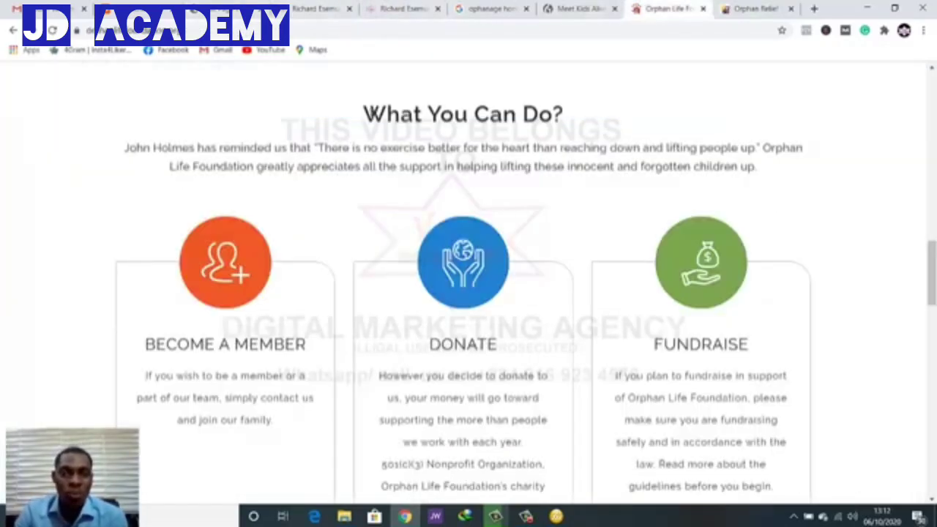
left_click_drag(364, 113, 565, 115)
left_click_drag(753, 166, 280, 148)
left_click(283, 147)
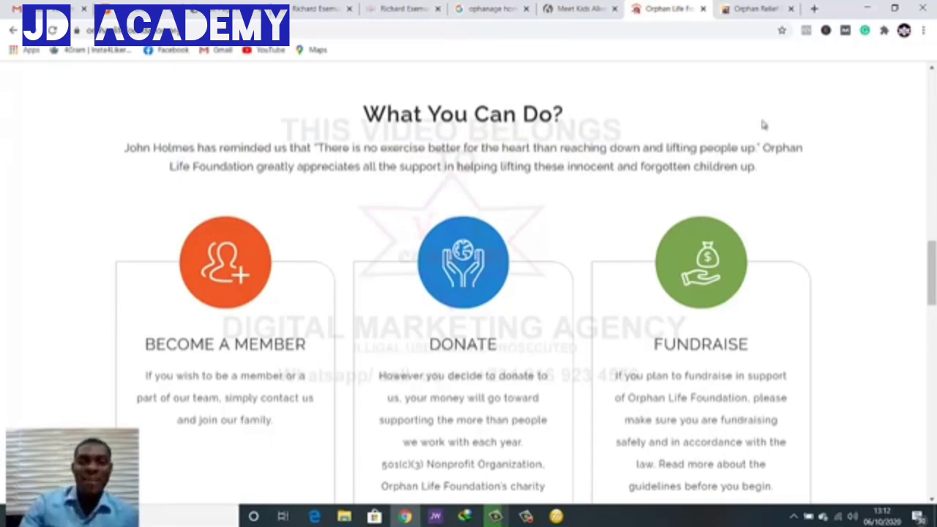
Add a Text Block to the empty row above Testimonials and format its placeholder text as Heading 2
left_click(300, 9)
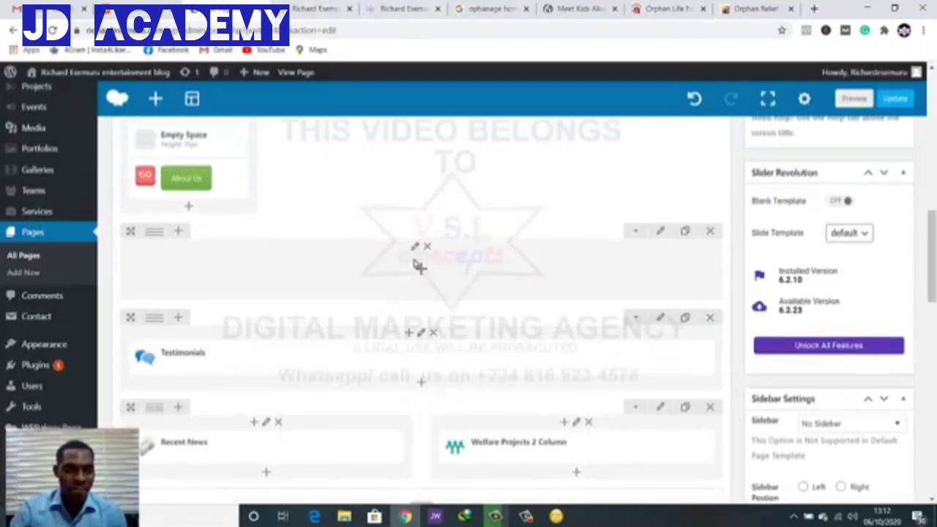
left_click(419, 336)
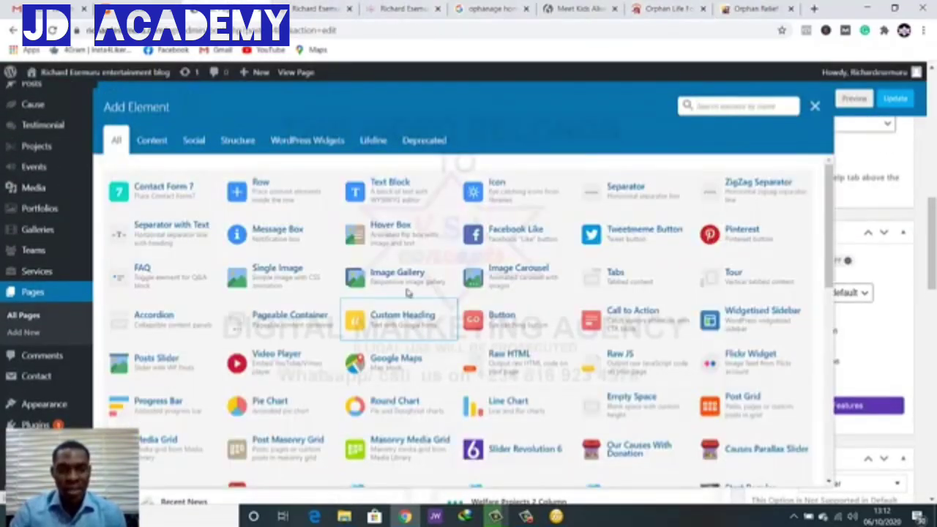
left_click(114, 141)
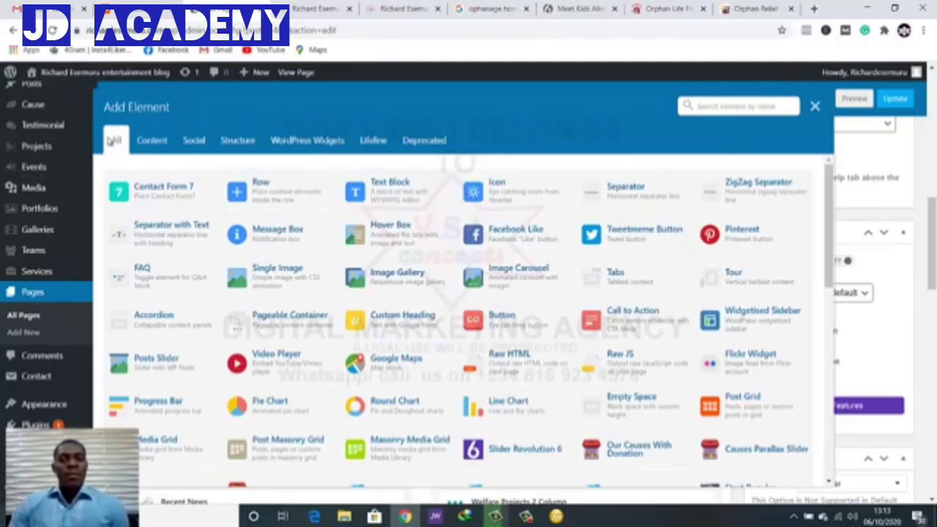
left_click(390, 192)
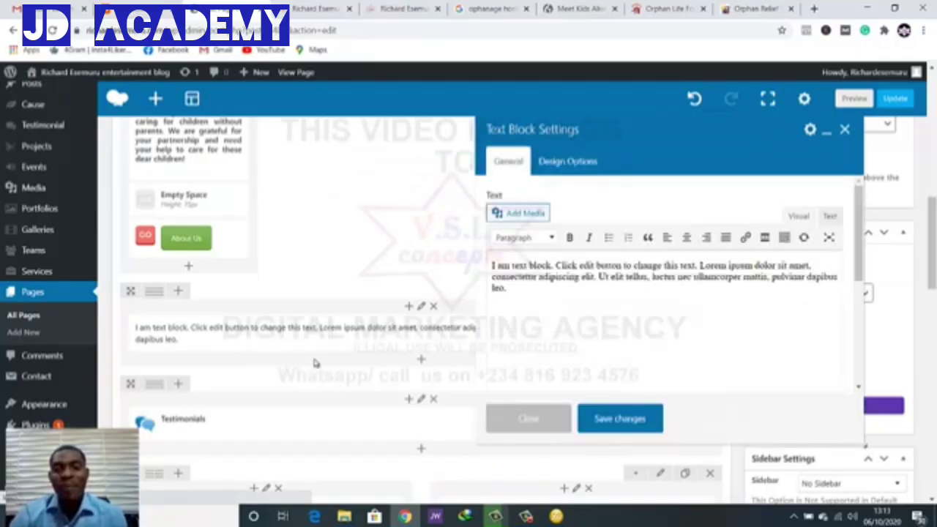
left_click(521, 238)
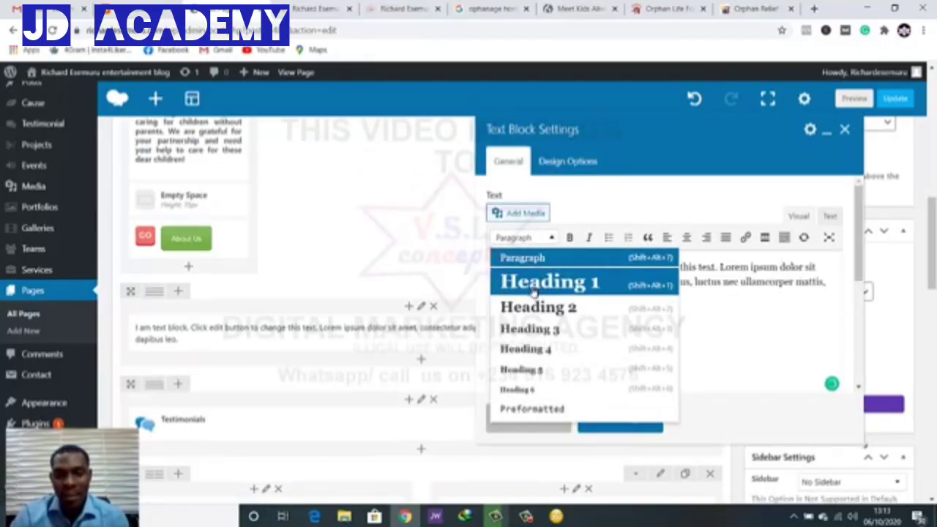
scroll(532, 291, "down", 2)
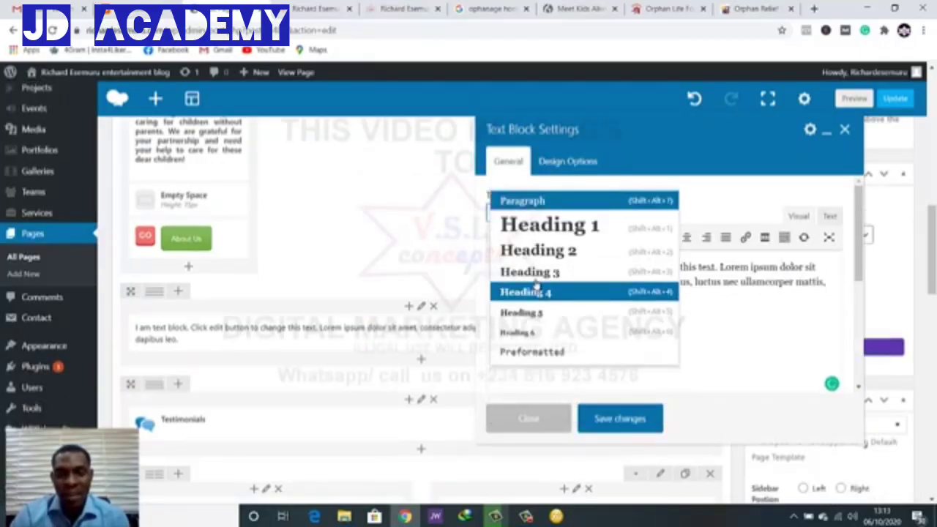
left_click(550, 250)
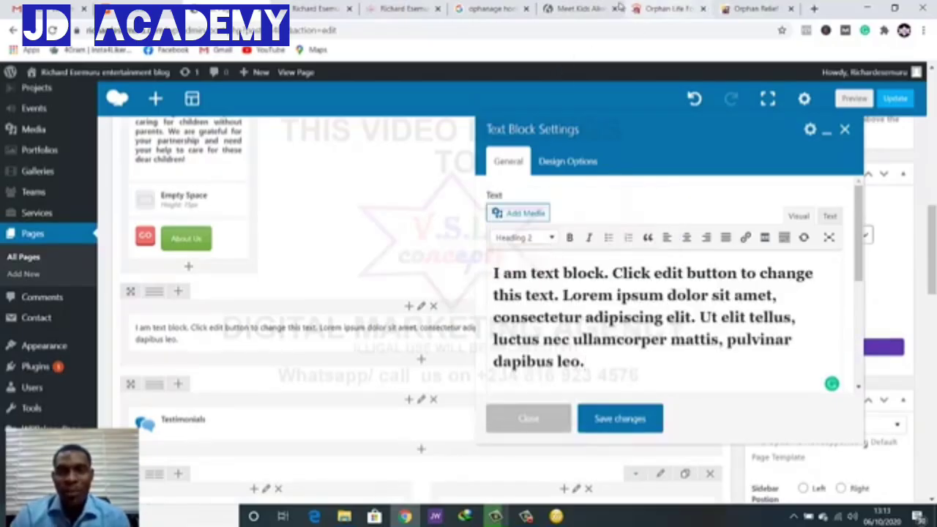
Replace the Text Block's placeholder with the heading "What You Can Do?" copied from the Orphan Life Foundation site, centre it and save
left_click(656, 7)
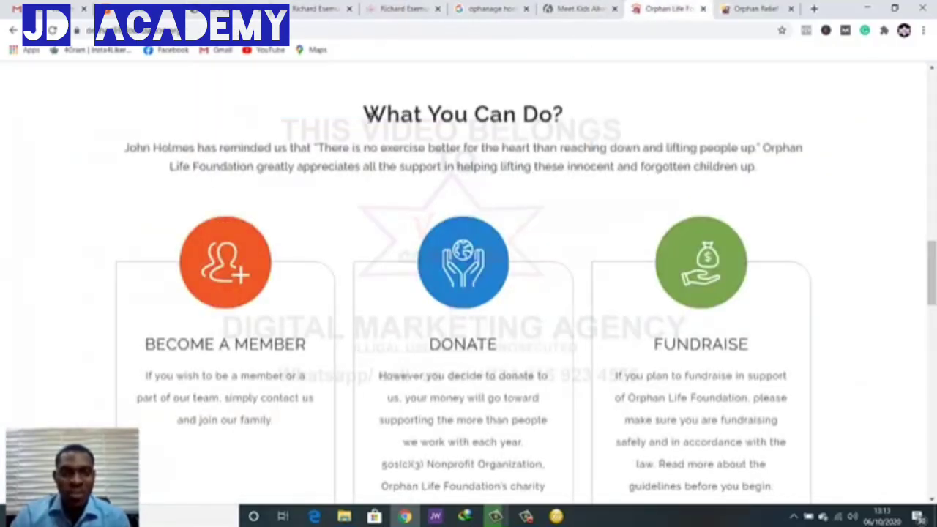
left_click_drag(364, 114, 563, 114)
key("ctrl+c")
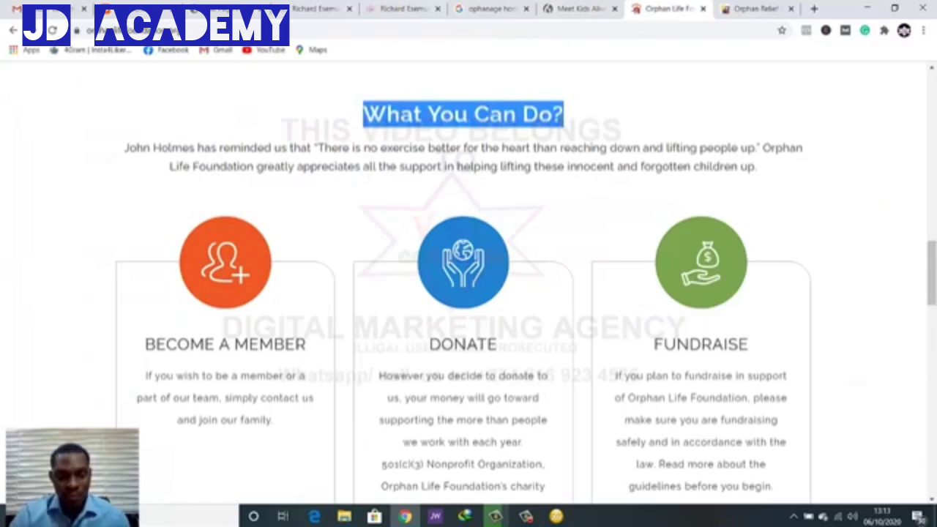
left_click(166, 10)
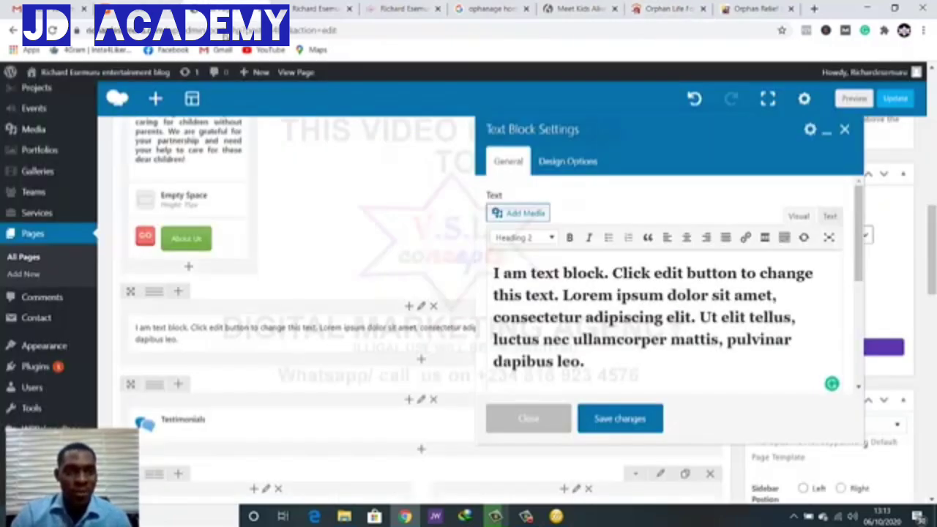
key("ctrl+a")
key("ctrl+v")
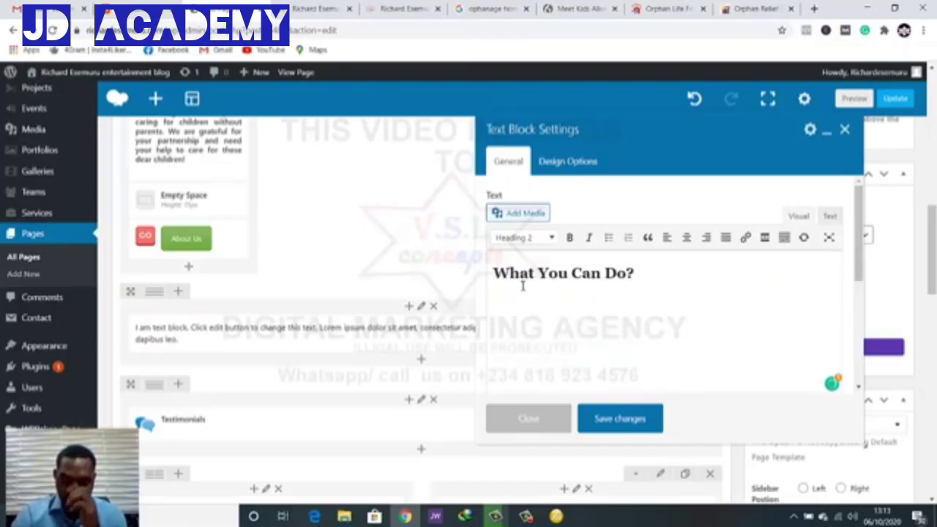
left_click(687, 238)
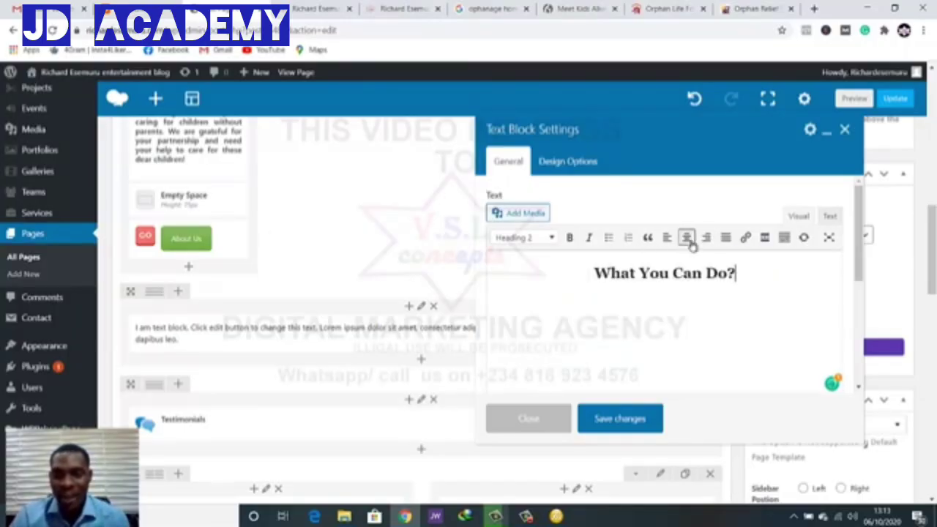
left_click(620, 419)
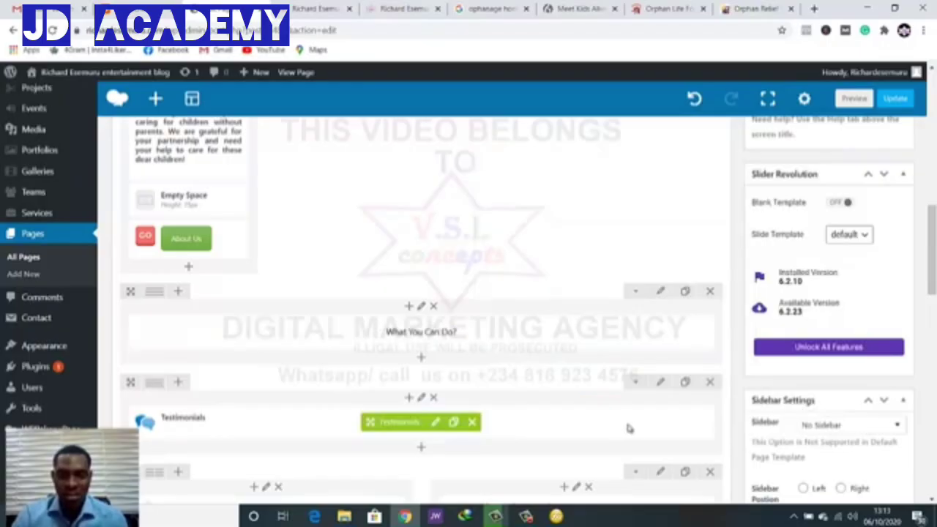
Duplicate the What You Can Do heading block and replace the copy's text with the introductory paragraph from the Orphan Life Foundation site
mouse_move(428, 344)
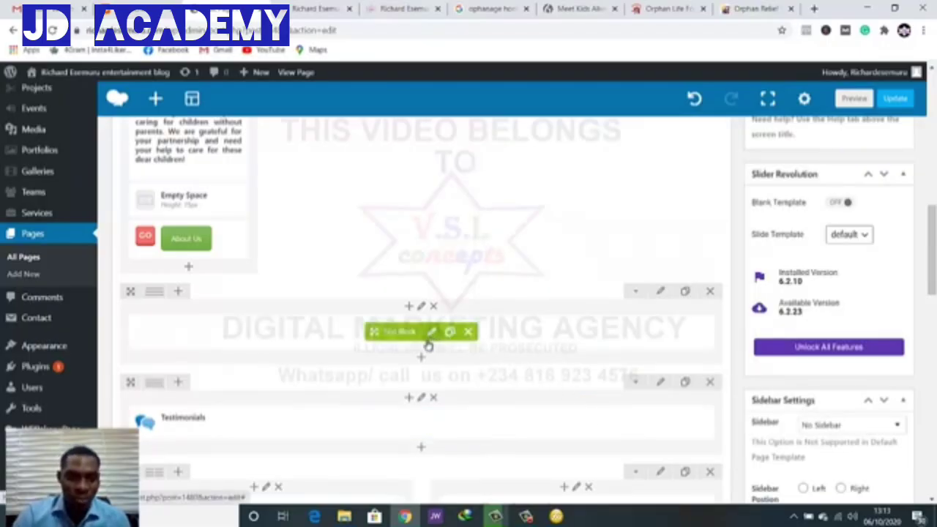
left_click(450, 332)
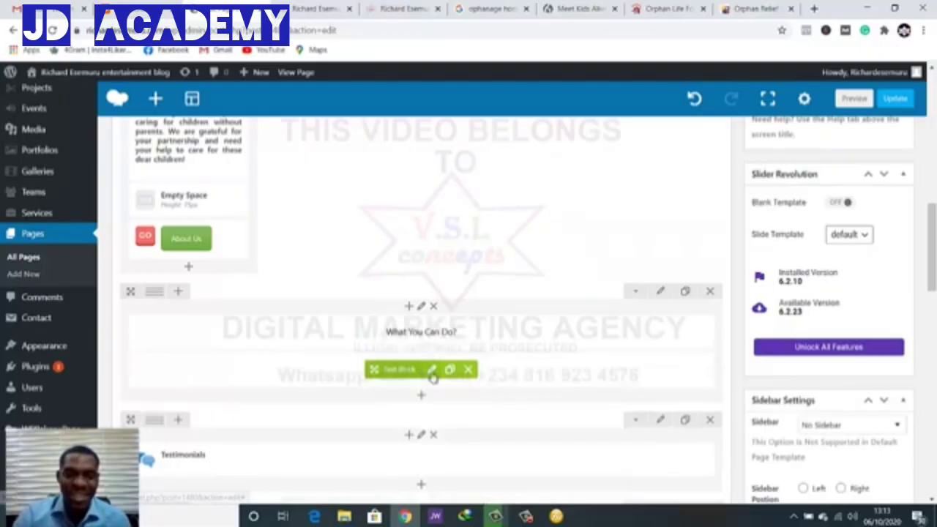
left_click(432, 371)
left_click(662, 9)
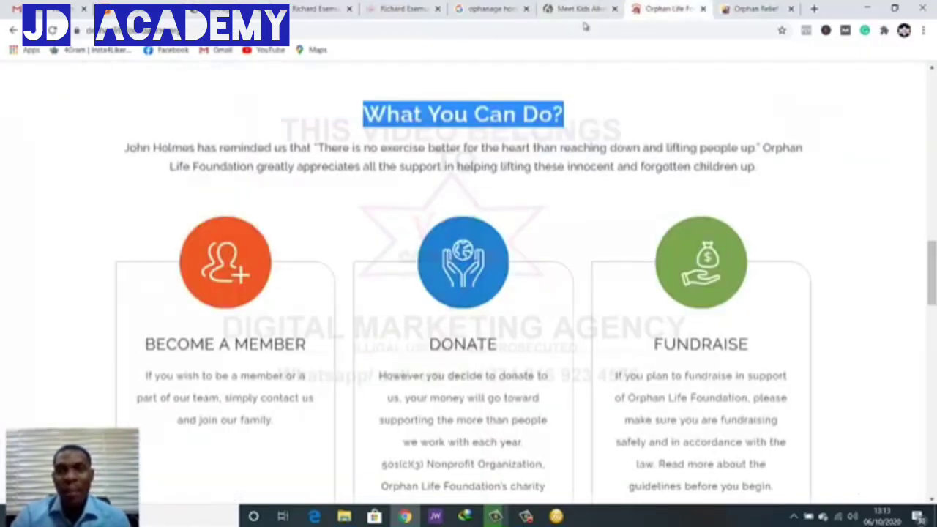
left_click_drag(124, 149, 793, 173)
key("ctrl+c")
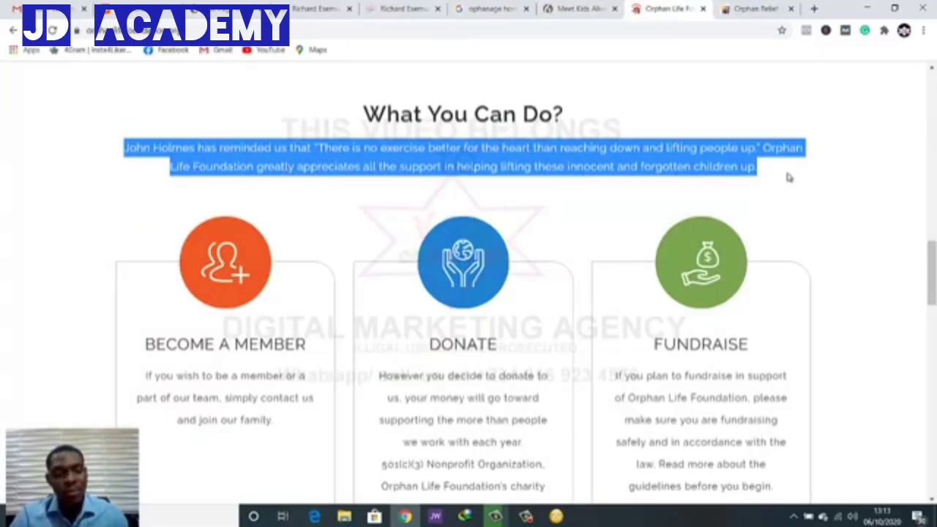
left_click(227, 9)
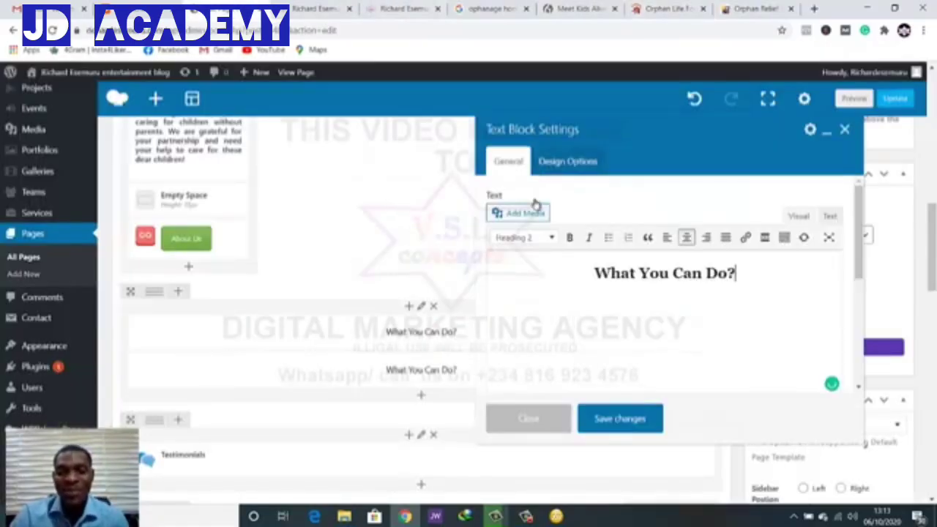
triple_click(662, 282)
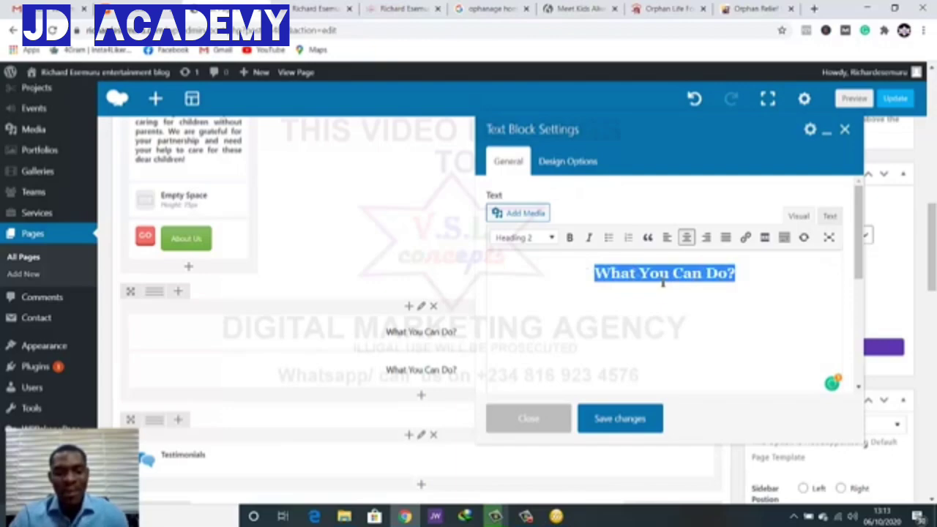
key("ctrl+v")
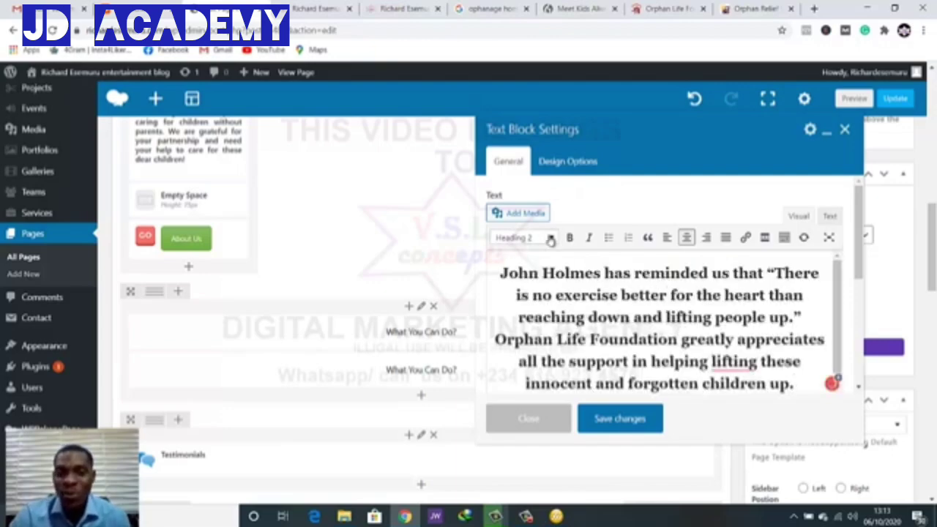
Try Heading 5 on the pasted introduction, then set its format to Paragraph and save the text block
left_click(550, 239)
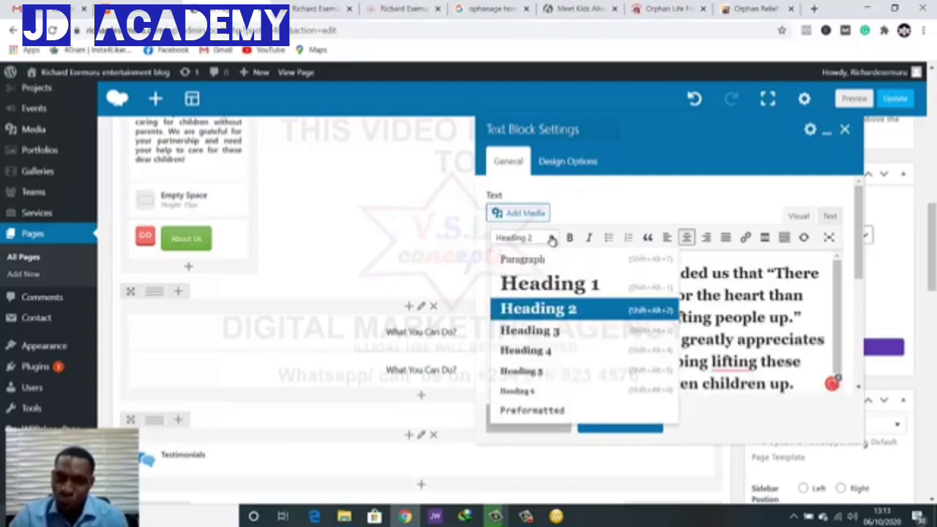
left_click(542, 371)
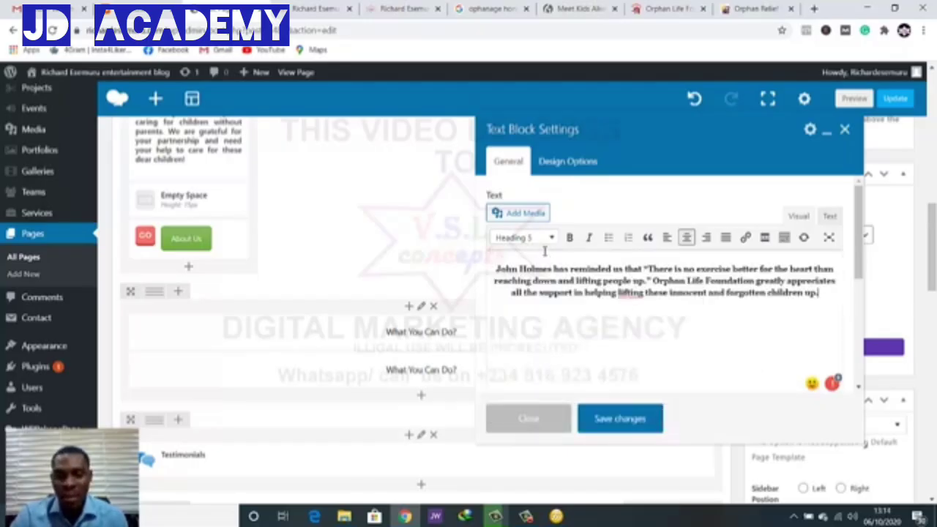
left_click(541, 244)
scroll(534, 358, "down", 3)
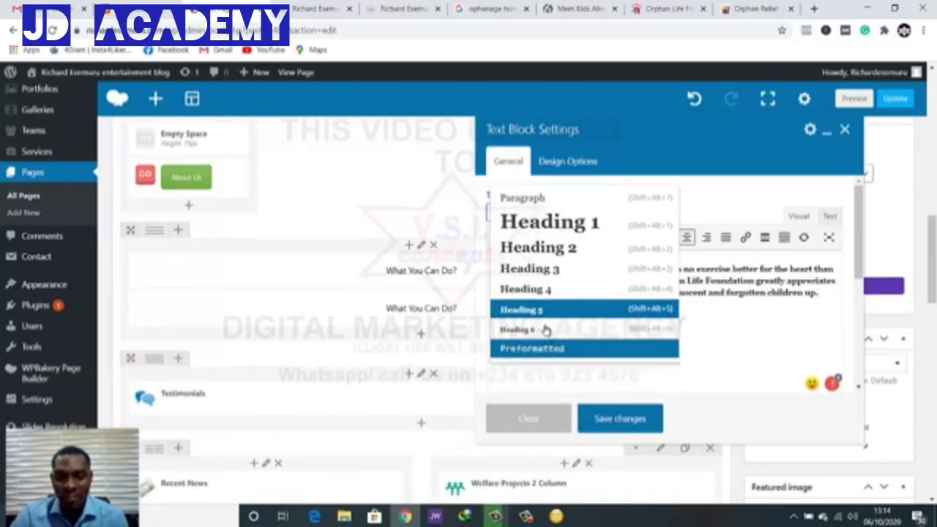
scroll(547, 324, "up", 3)
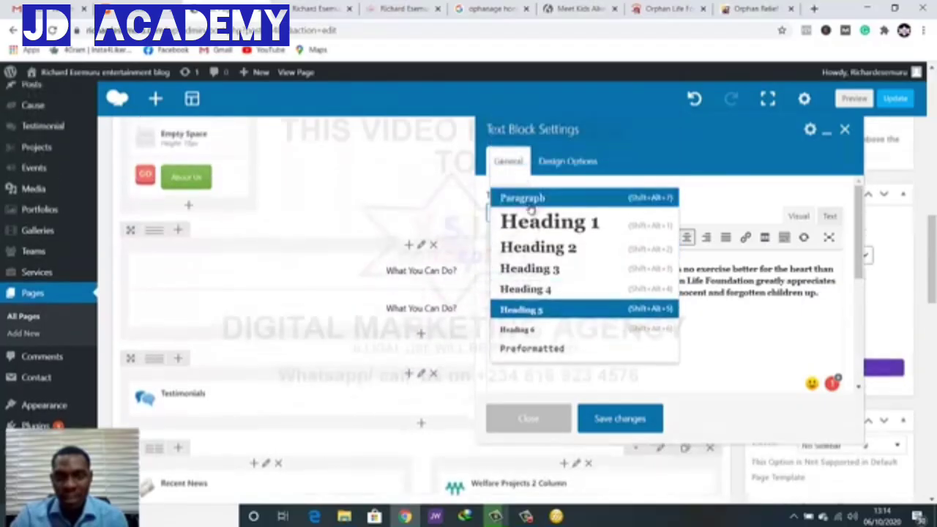
left_click(530, 198)
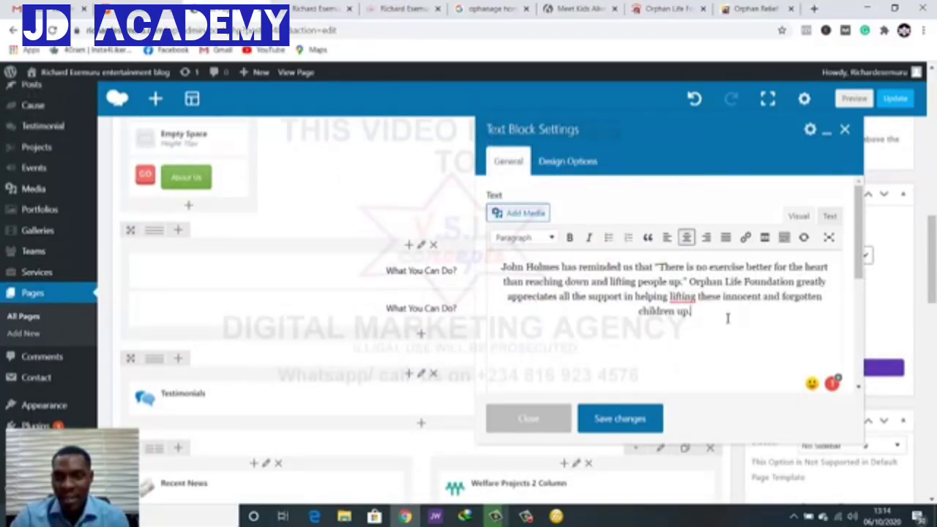
key("Escape")
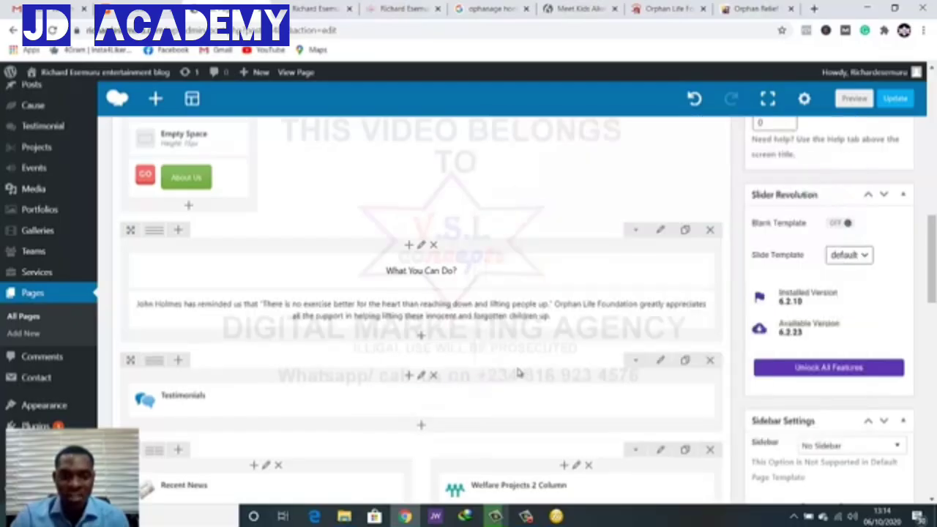
Preview the homepage and check the What You Can Do heading and introduction above the testimonials
left_click(853, 98)
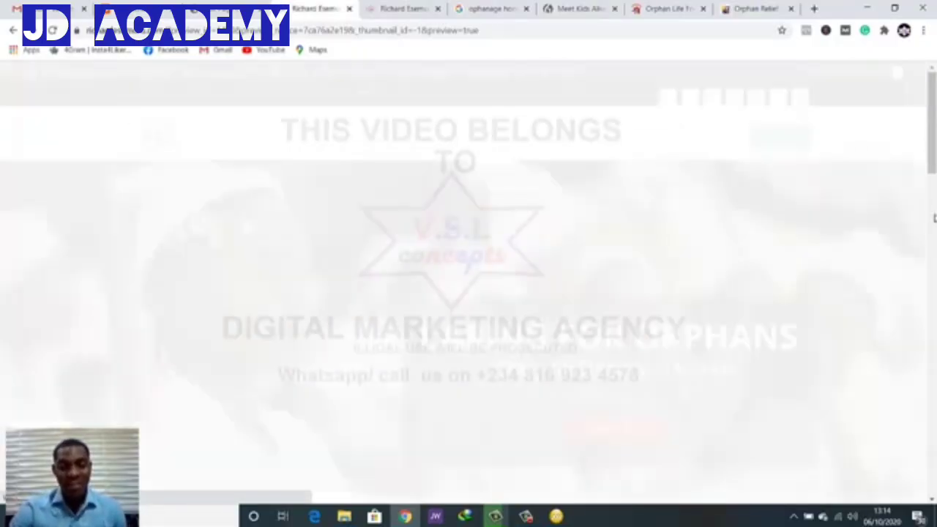
scroll(674, 240, "down", 4)
scroll(675, 240, "down", 6)
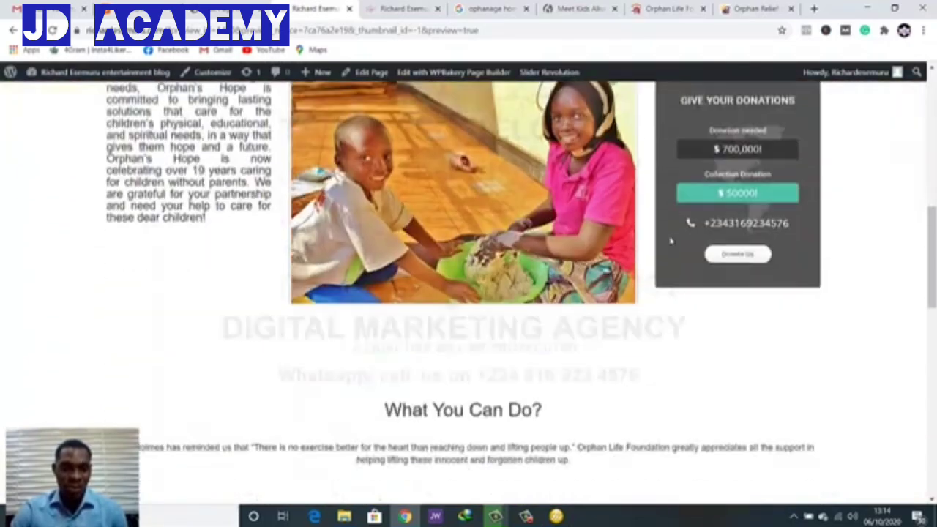
scroll(671, 240, "up", 1)
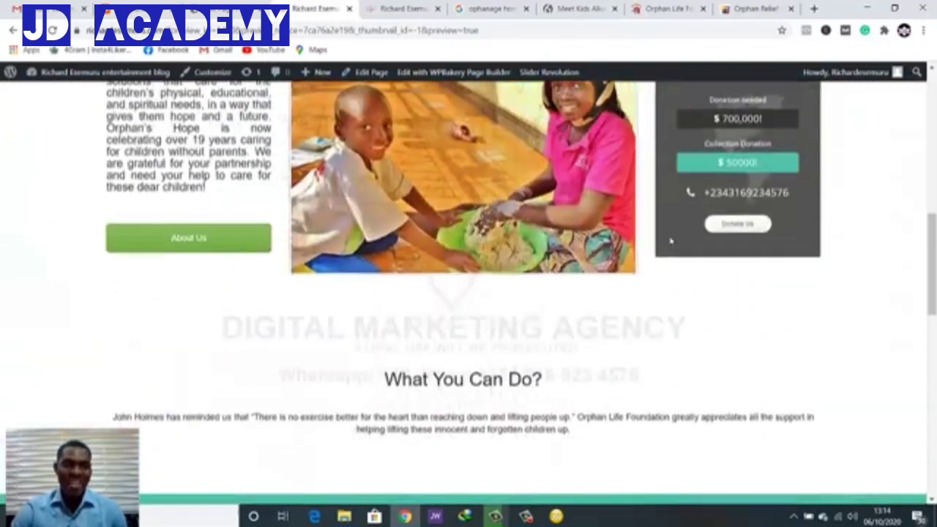
scroll(529, 221, "down", 3)
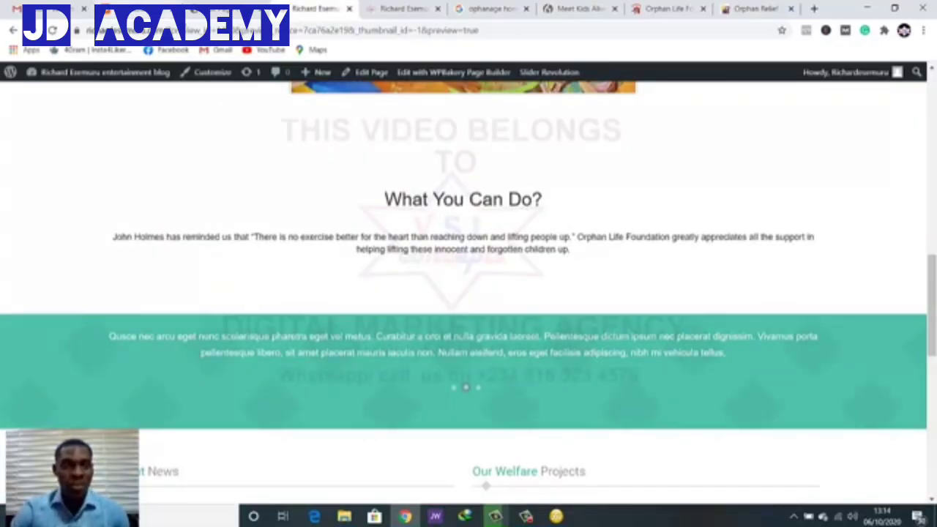
Format the introductory text under the What You Can Do heading as Heading 3, save the block and preview the page
left_click(227, 8)
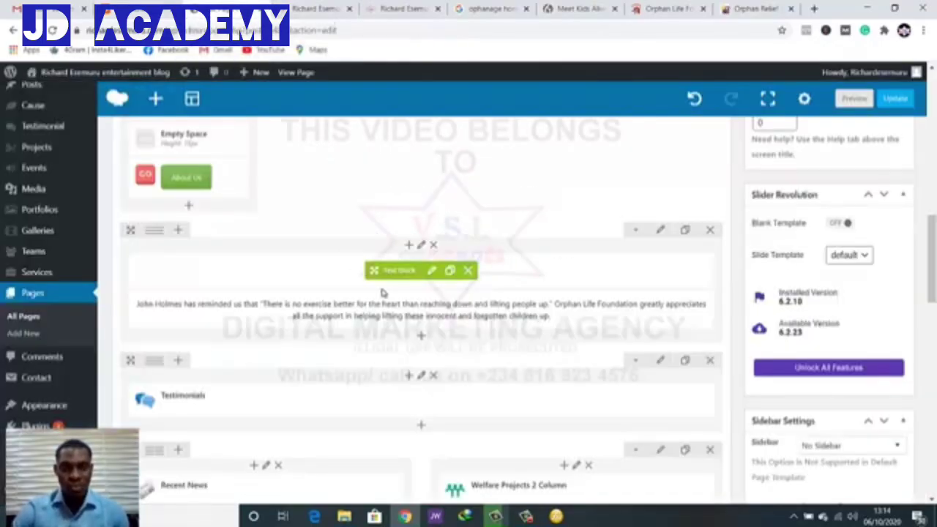
scroll(384, 290, "down", 2)
scroll(395, 286, "up", 1)
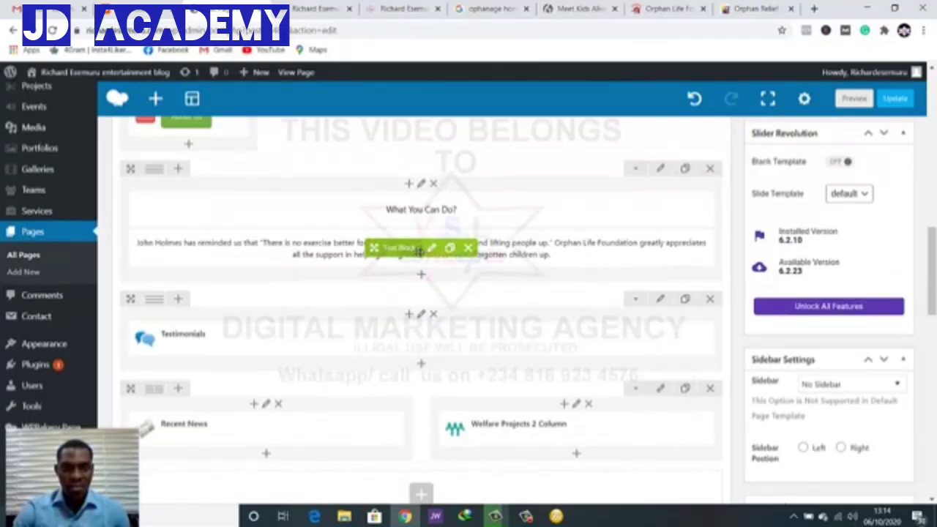
scroll(417, 253, "down", 1)
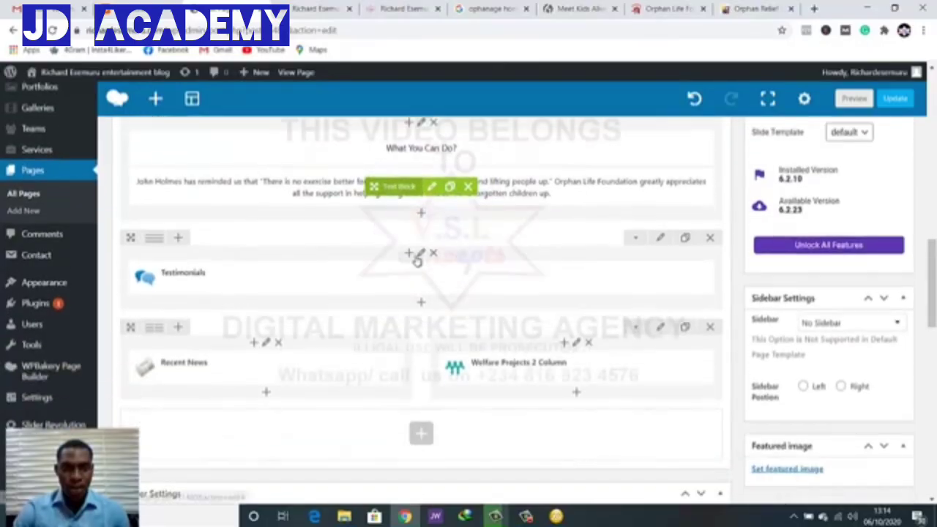
left_click(431, 188)
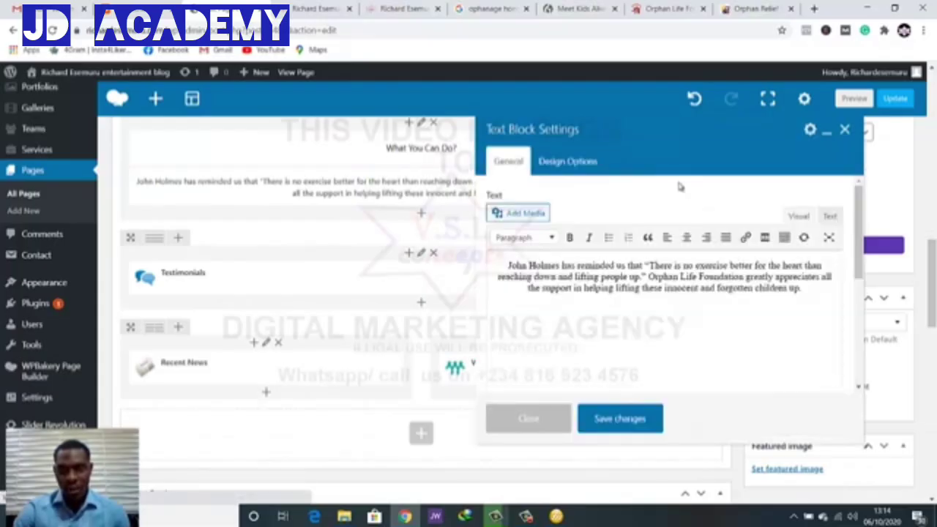
left_click(538, 240)
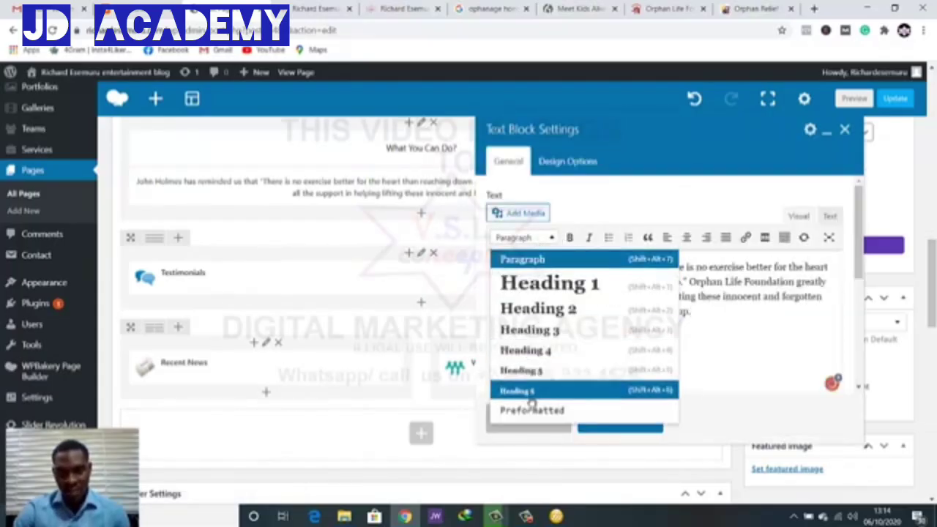
left_click(549, 330)
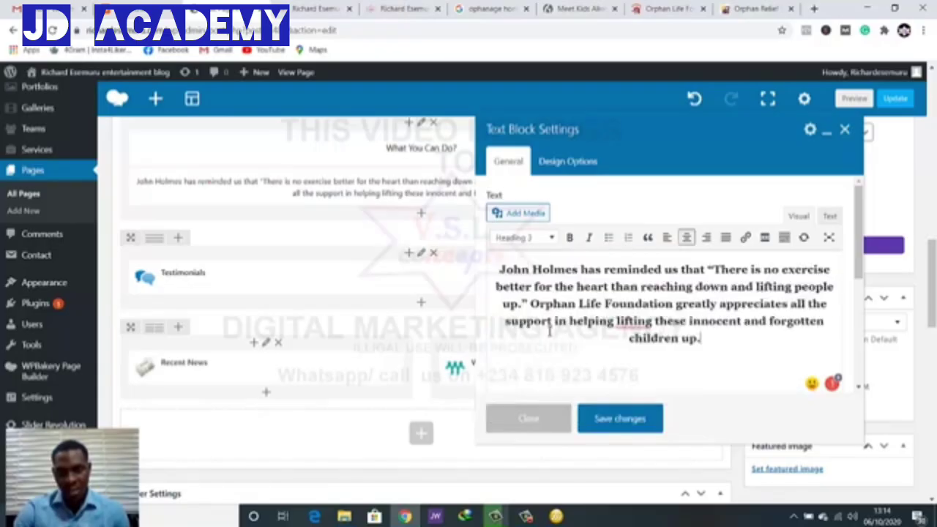
left_click(596, 418)
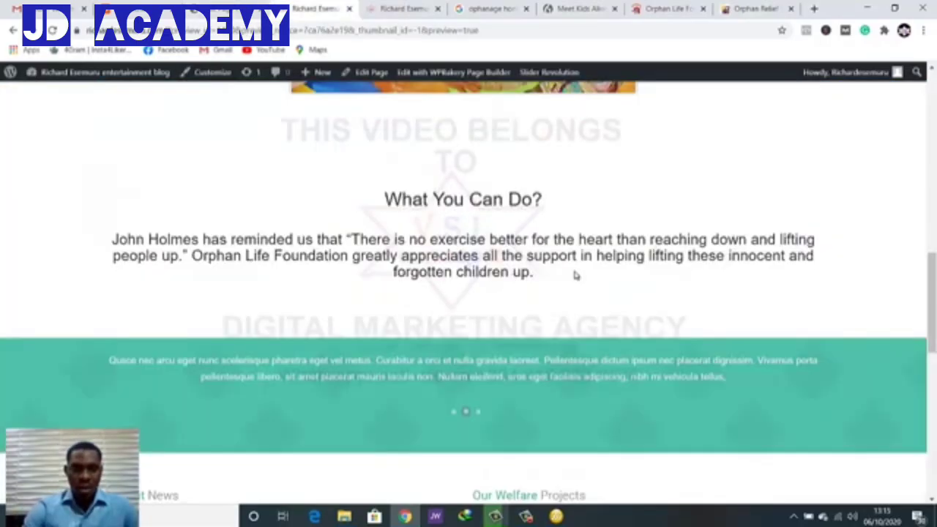
Review the What You Can Do section and the content above it in the homepage preview
scroll(510, 270, "up", 1)
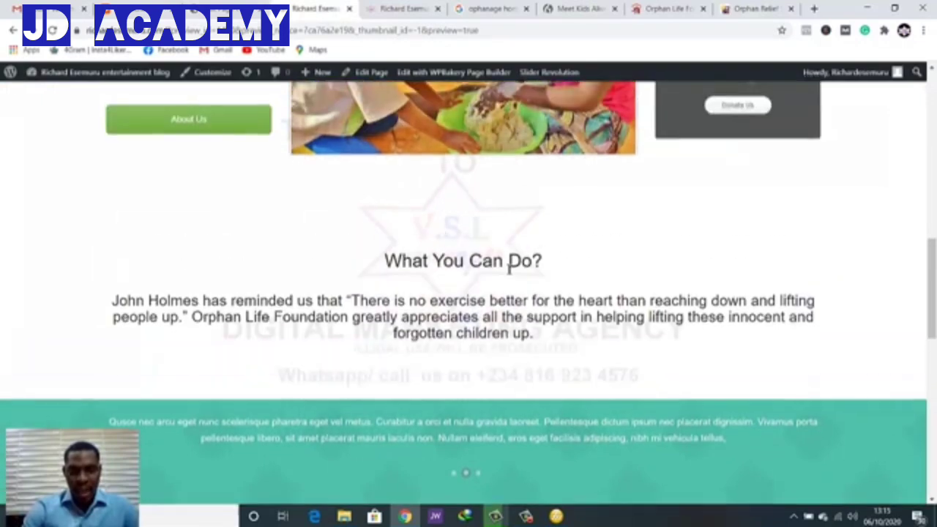
scroll(508, 268, "down", 1)
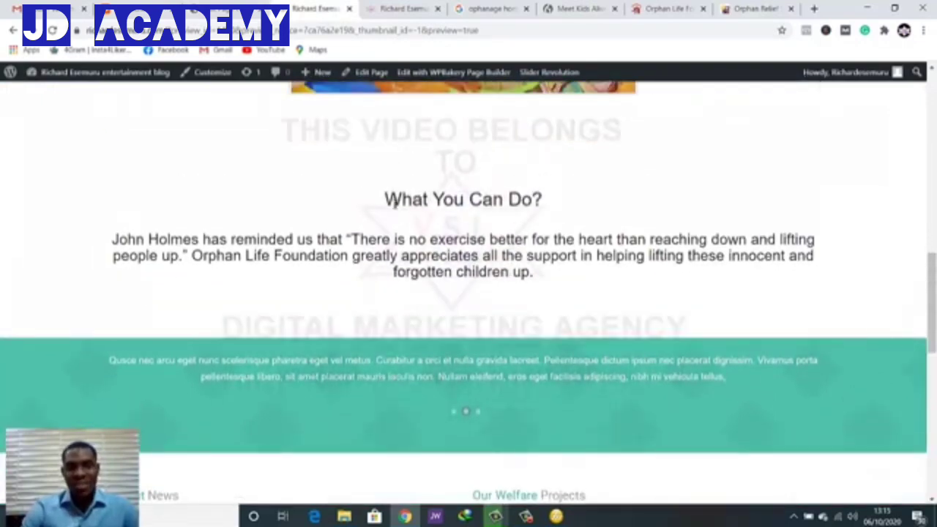
left_click_drag(386, 196, 547, 213)
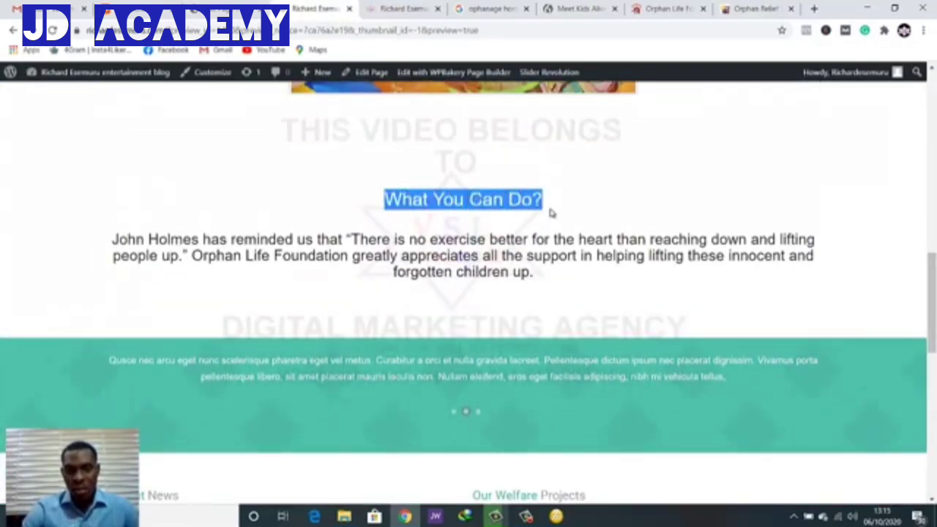
left_click(492, 218)
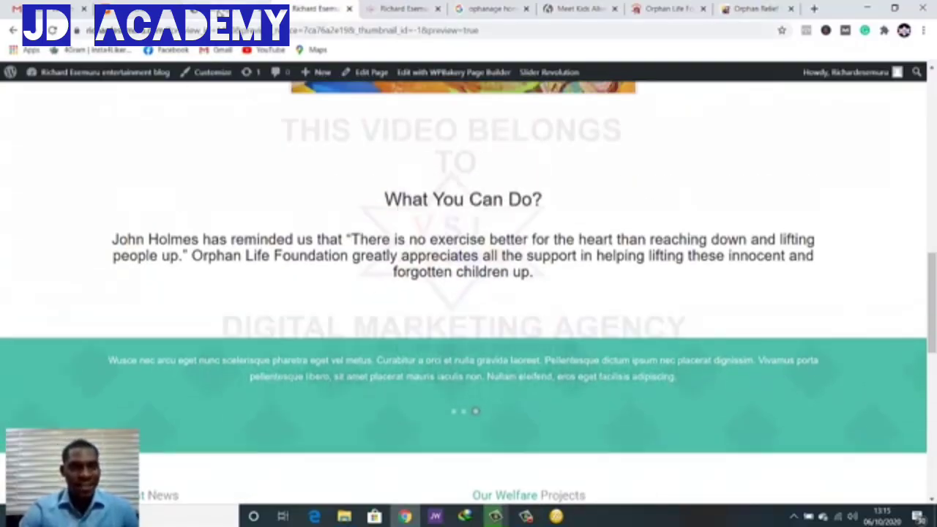
scroll(516, 243, "up", 3)
scroll(516, 243, "up", 3)
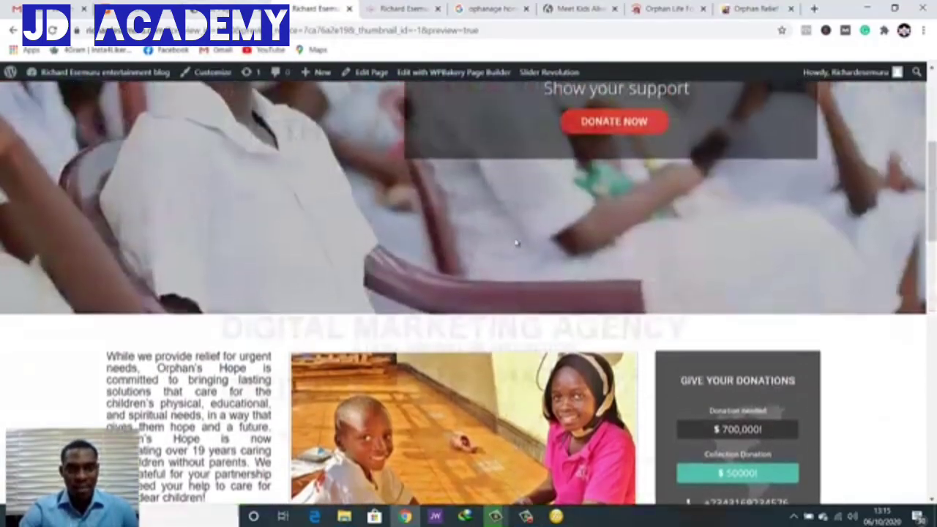
Duplicate the What You Can Do row above the Testimonials row in the page editor
scroll(516, 245, "down", 7)
scroll(515, 250, "up", 2)
scroll(515, 249, "down", 2)
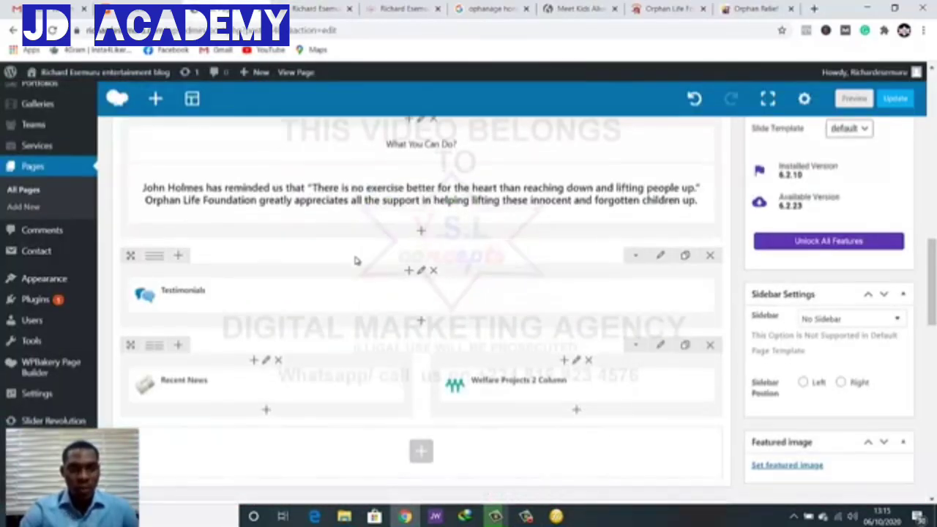
scroll(401, 198, "down", 1)
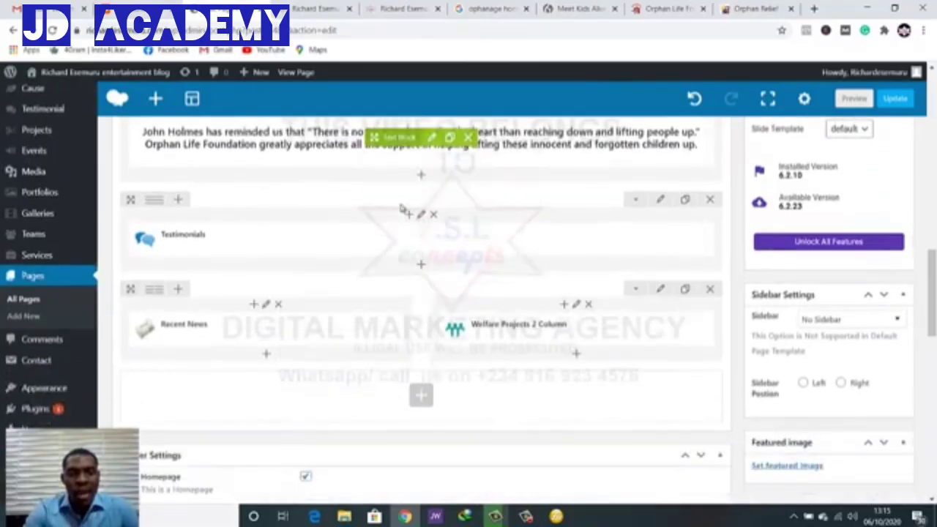
scroll(395, 218, "up", 2)
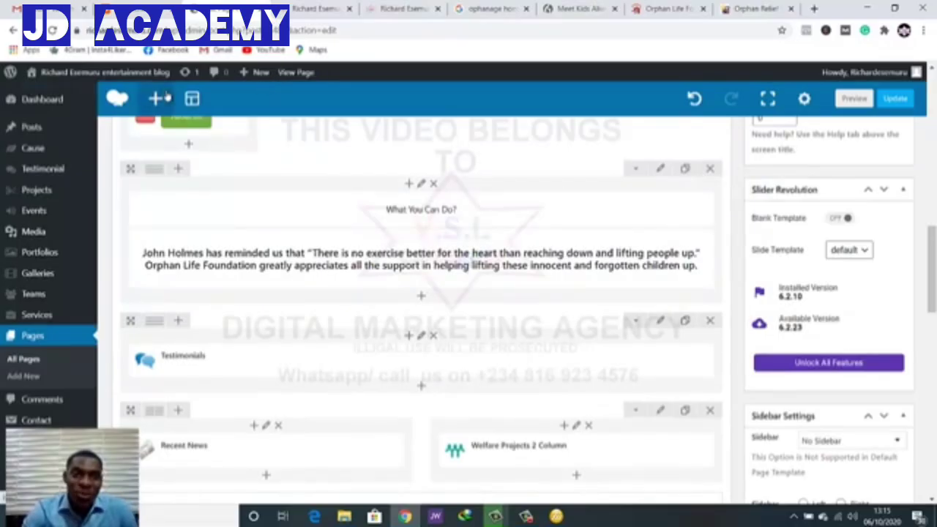
left_click(685, 171)
scroll(443, 219, "down", 2)
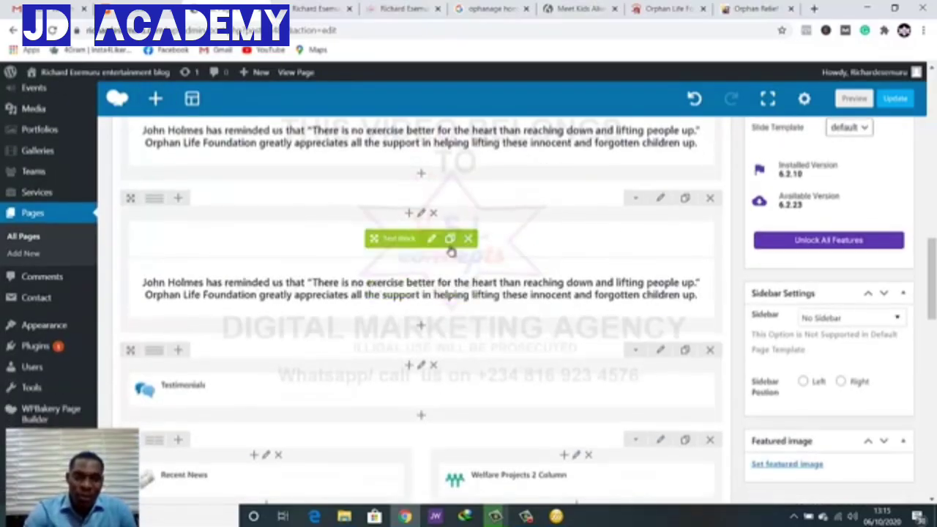
Delete both text blocks from the duplicated row and set its layout to three equal columns
left_click(468, 239)
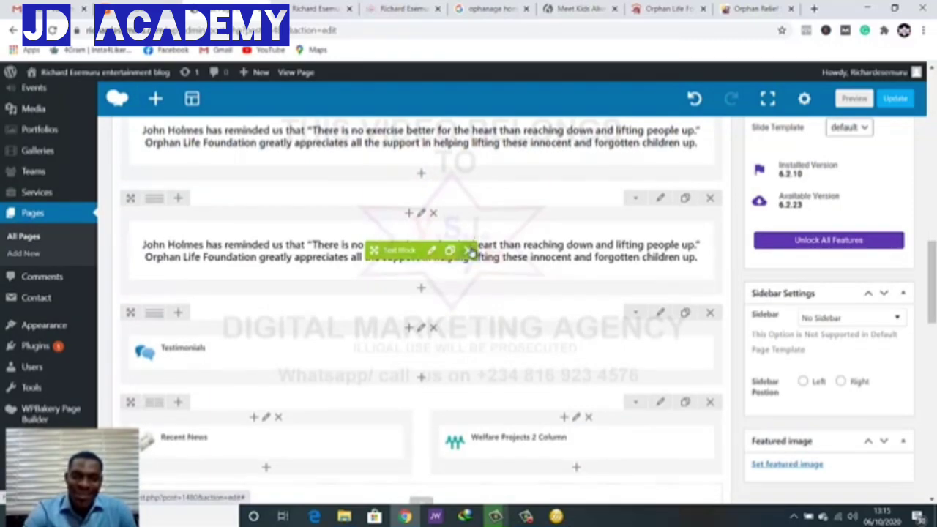
left_click(468, 251)
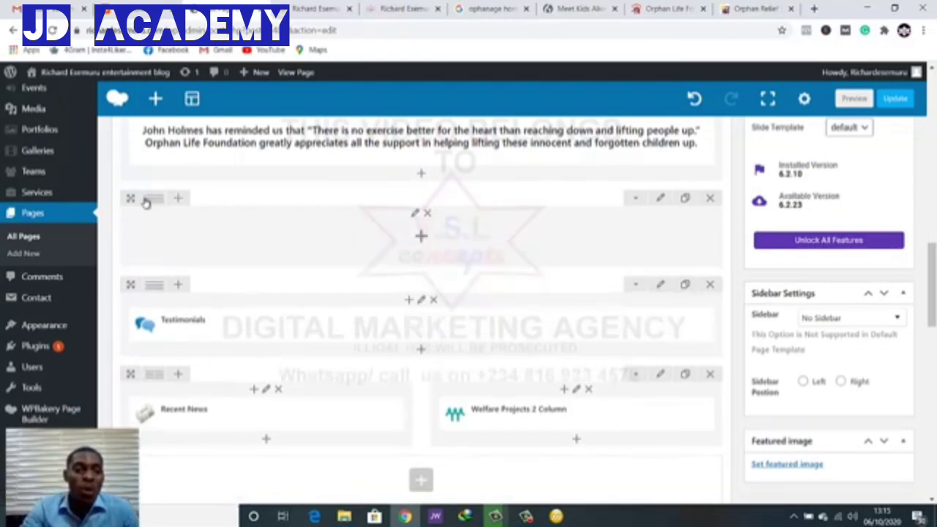
left_click_drag(155, 202, 193, 203)
left_click(229, 207)
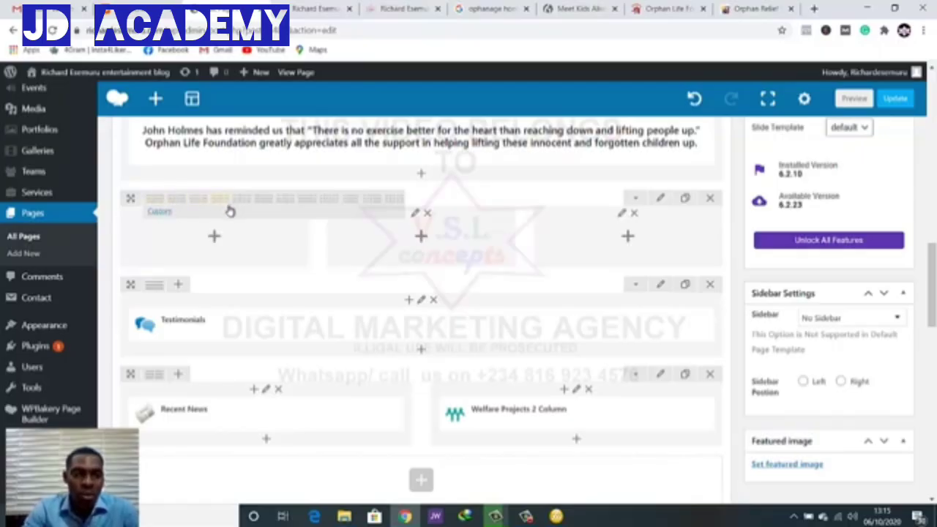
Compare the three cards under What You Can Do on the Orphan Life Foundation site with the same section of the homepage preview
left_click(403, 8)
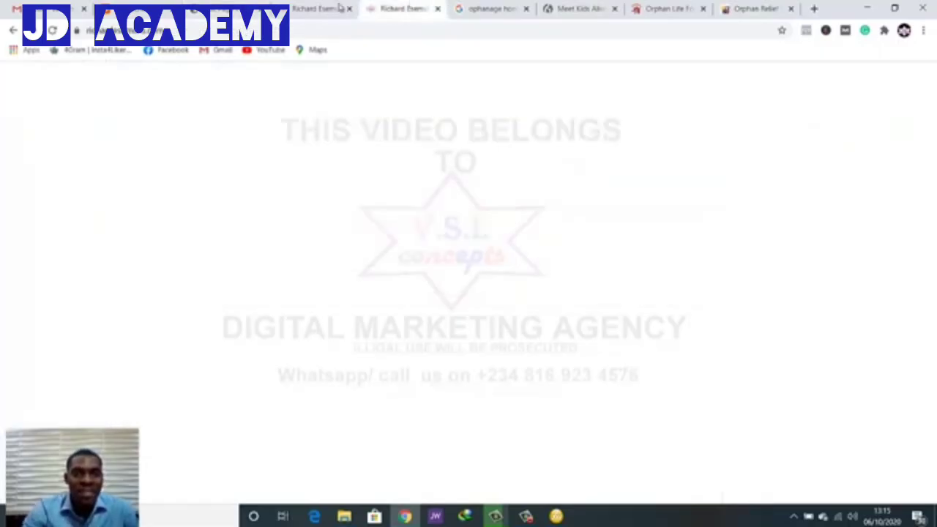
left_click(665, 7)
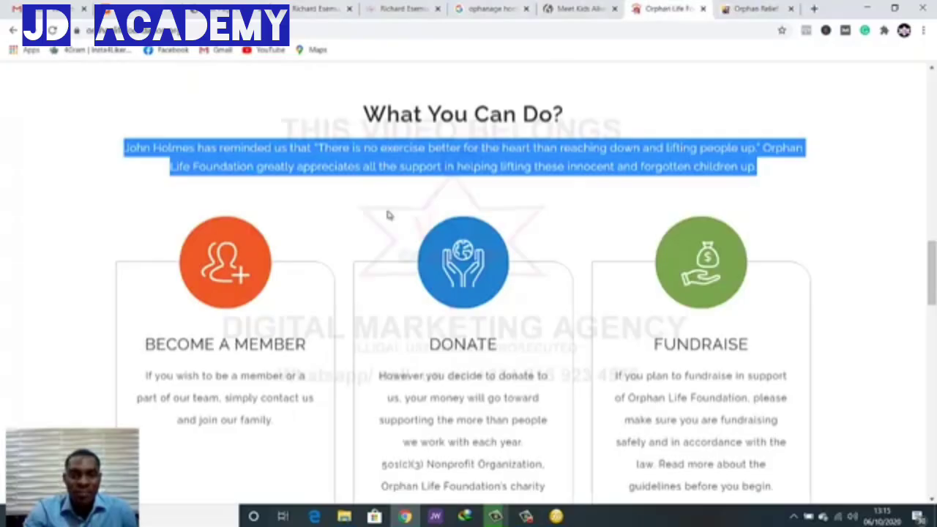
left_click(355, 234)
scroll(191, 292, "down", 2)
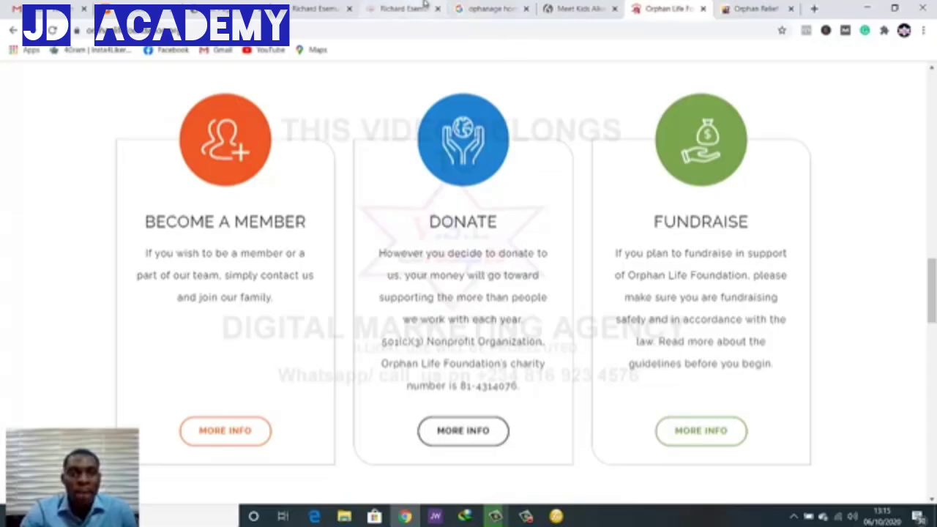
left_click(319, 8)
scroll(336, 253, "down", 5)
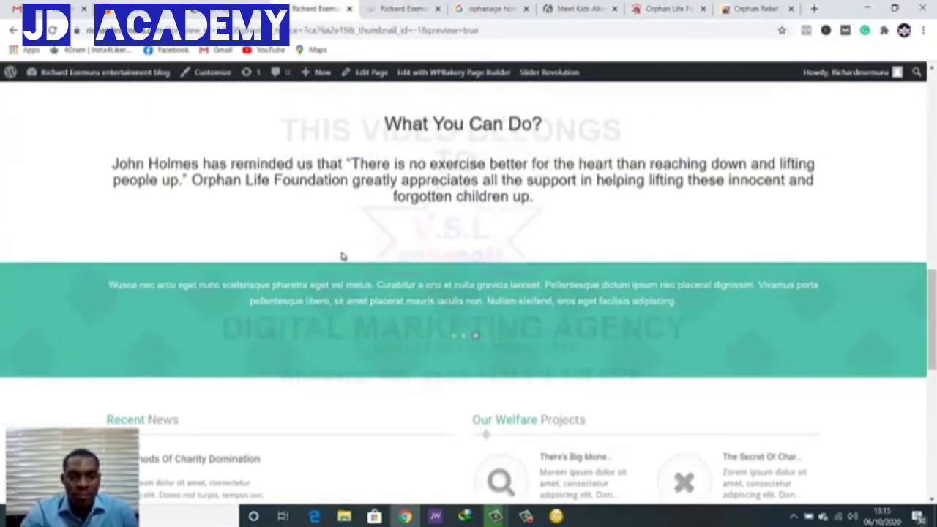
scroll(336, 254, "up", 2)
scroll(341, 255, "down", 3)
scroll(341, 256, "up", 2)
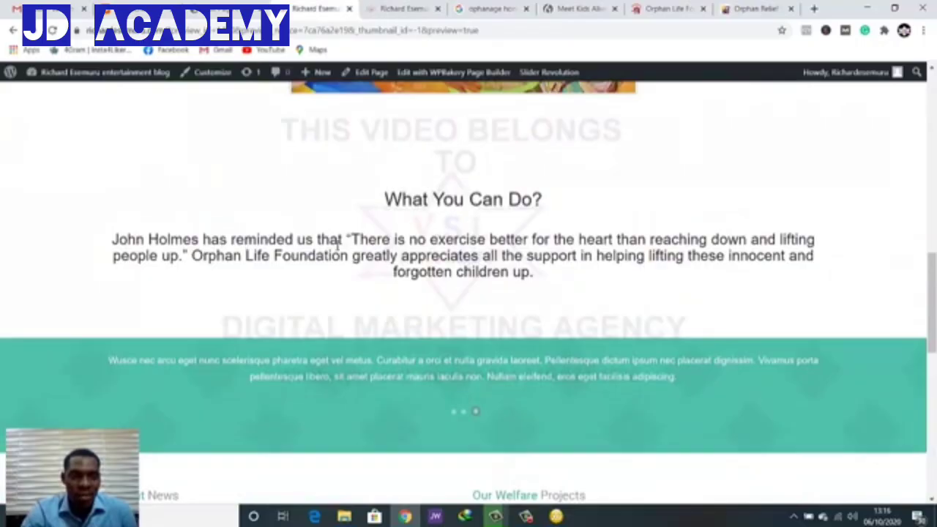
Return to the page editor and open the introductory text block under the What You Can Do heading
left_click(370, 71)
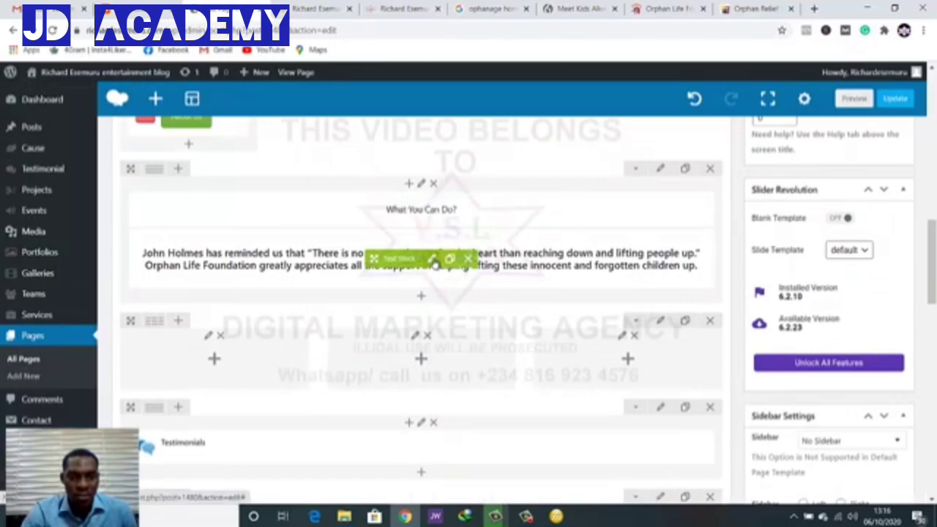
left_click(434, 262)
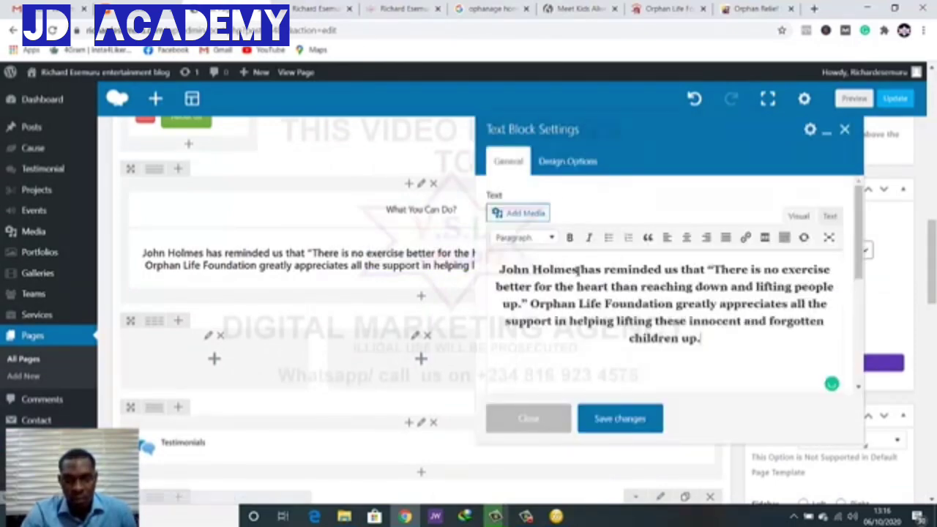
Try replacing the person's name opening the introduction with "V.s.l Homes" and "lifting" with "to lift", and undo both edits
left_click_drag(579, 269, 496, 269)
key("BackSpace")
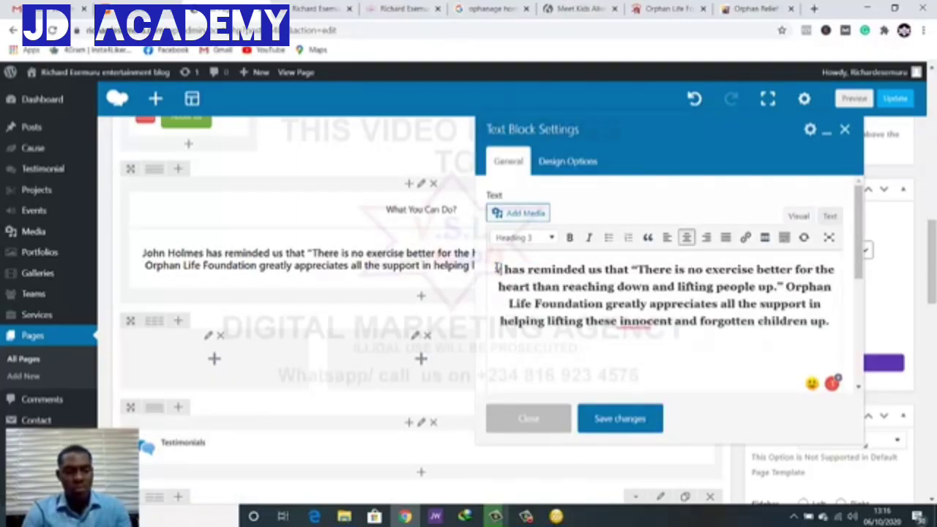
type("vsl")
key("BackSpace")
key("BackSpace")
key("BackSpace")
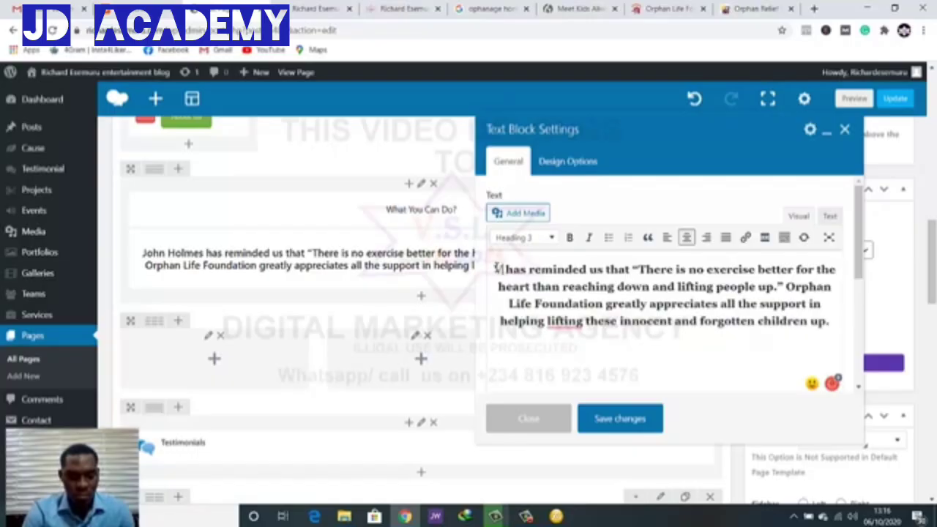
type("V.s.l")
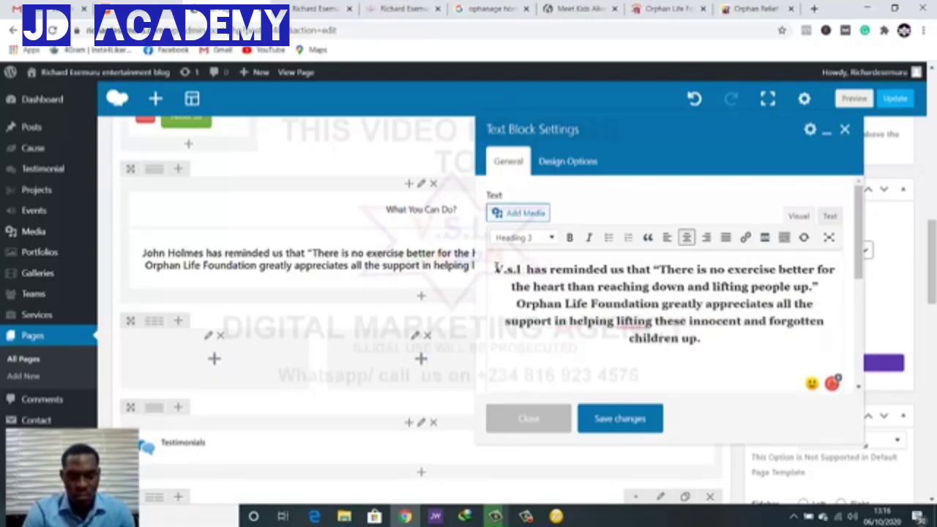
type(" Homes")
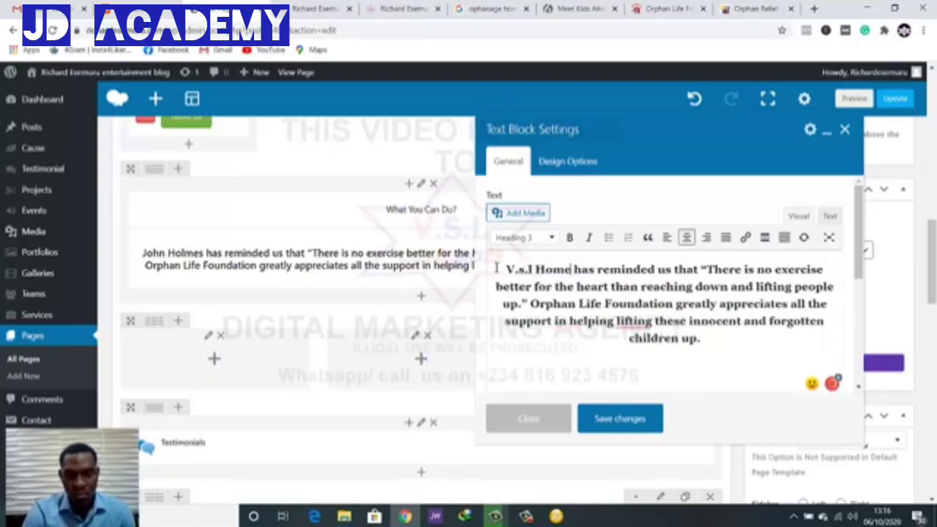
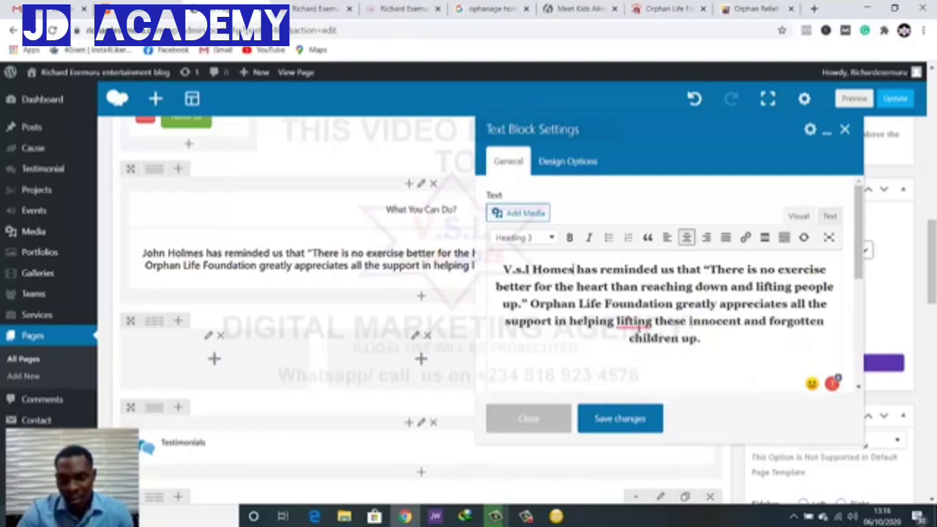
mouse_move(633, 322)
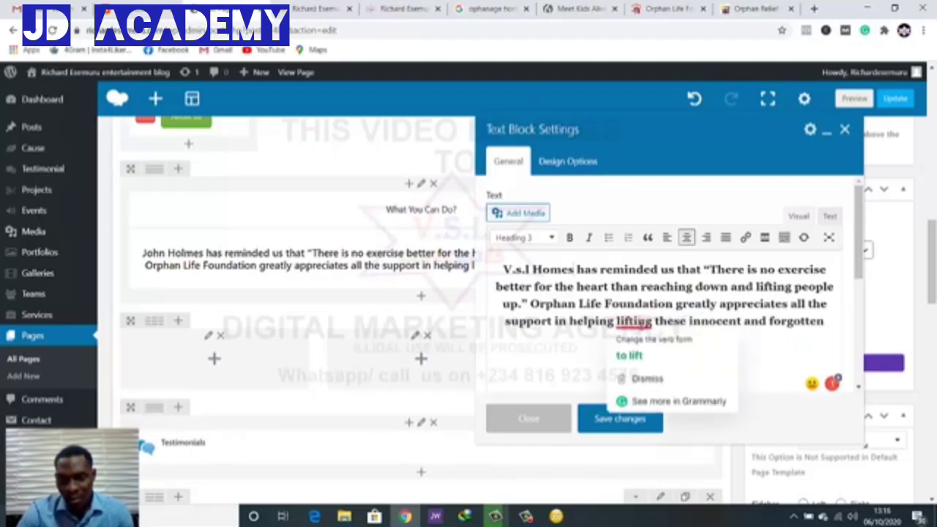
left_click(629, 355)
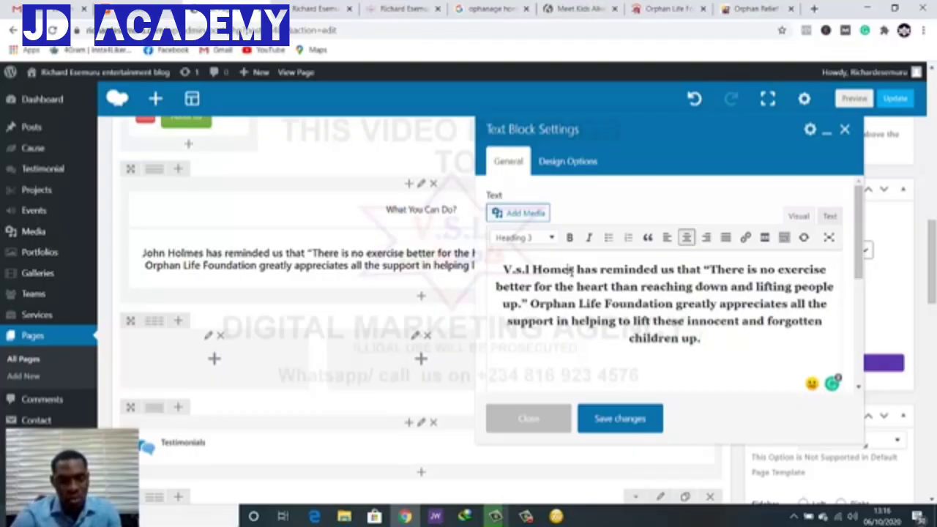
key("ctrl+z")
key("ctrl+z")
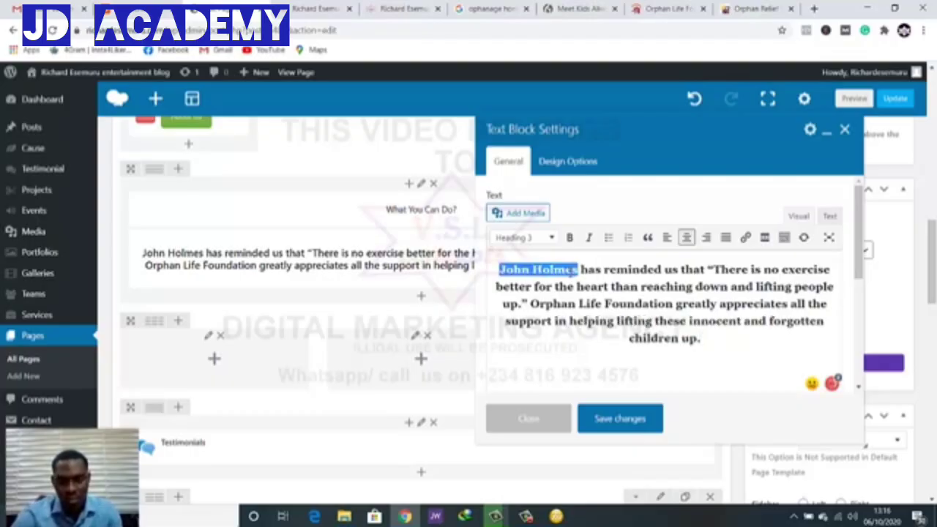
left_click(576, 269)
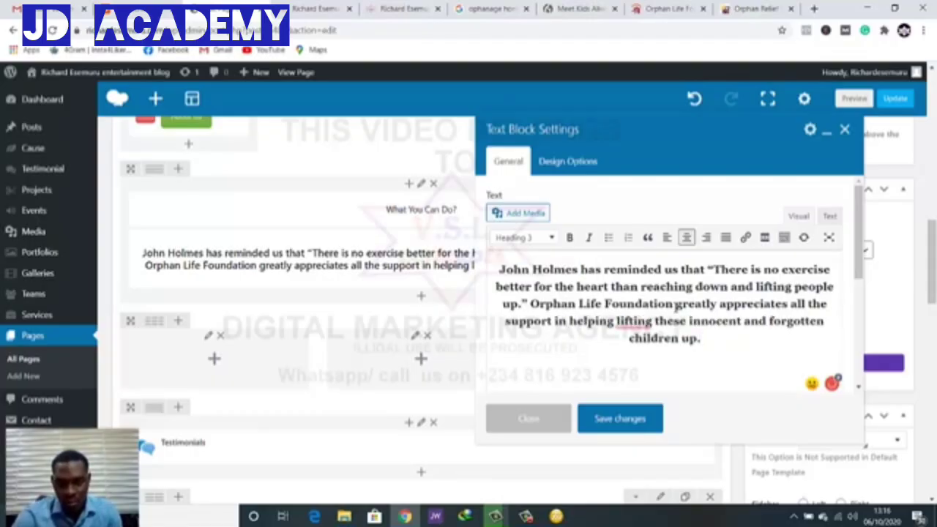
Replace "Orphan Life Foundation" in the introduction with "V.S.L Concepts", correct "lifting" to "to lift", and save the text block
left_click_drag(672, 304, 529, 303)
type("v")
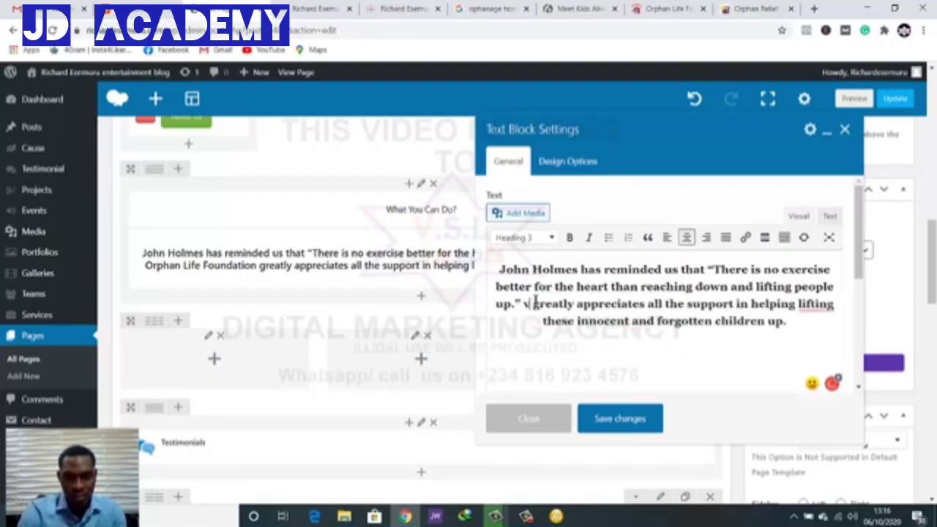
key("BackSpace")
type("V.S.")
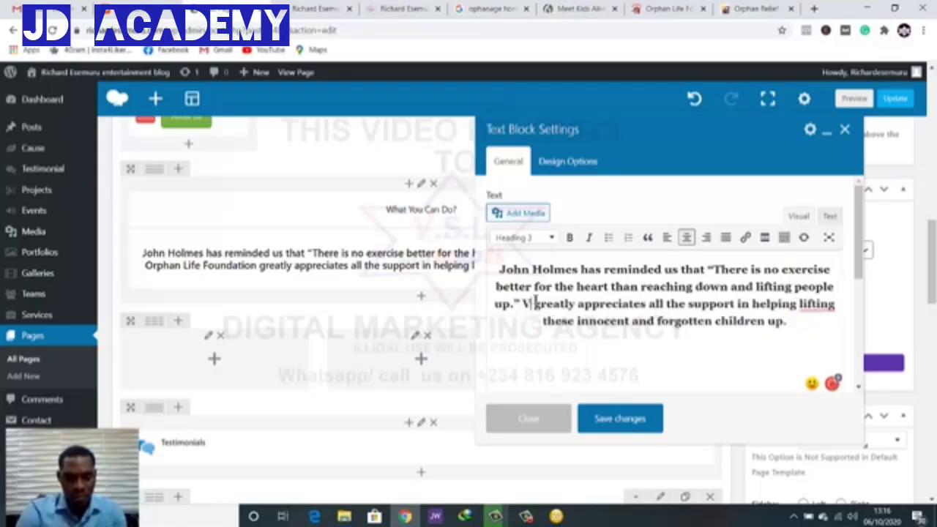
type("I")
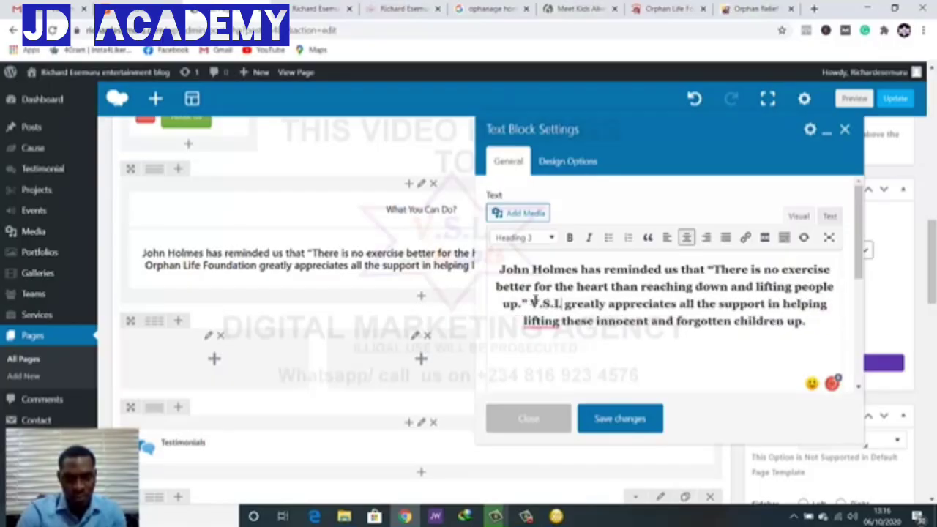
type(".")
type(" Concepts")
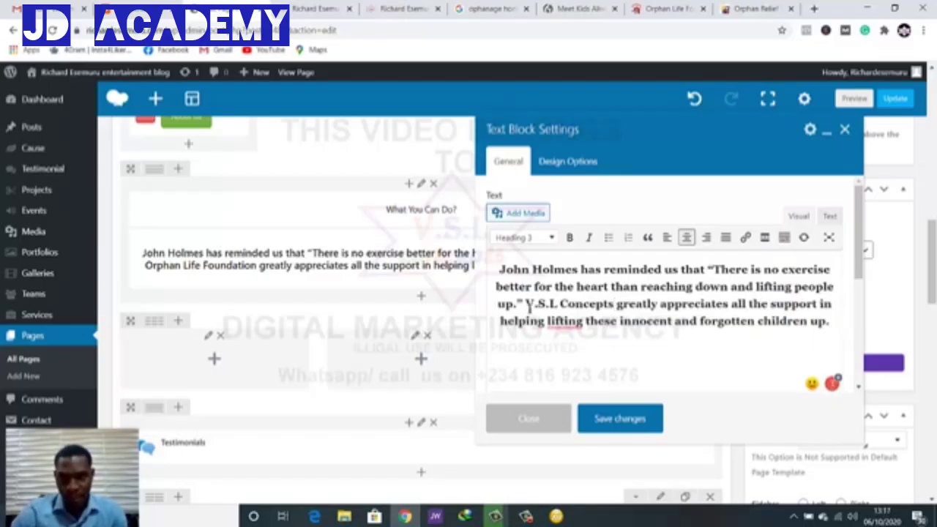
mouse_move(565, 322)
left_click(601, 358)
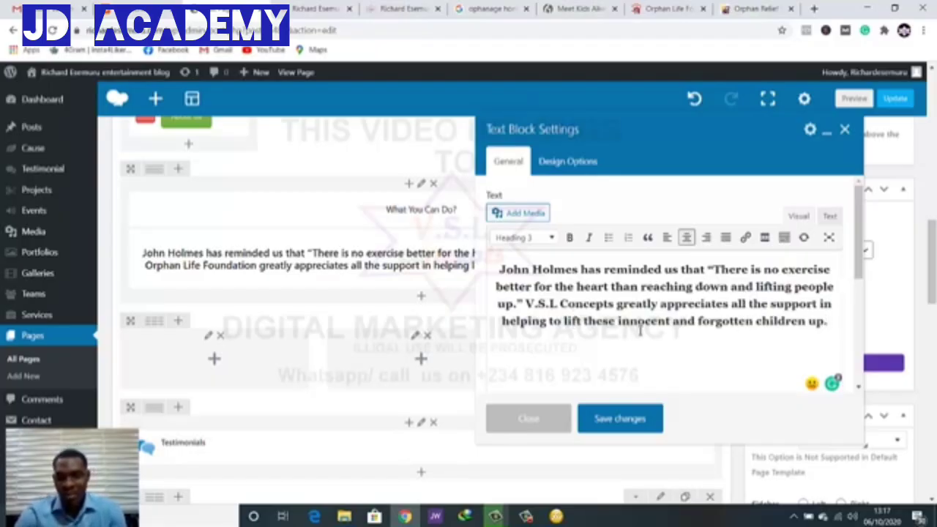
left_click(636, 417)
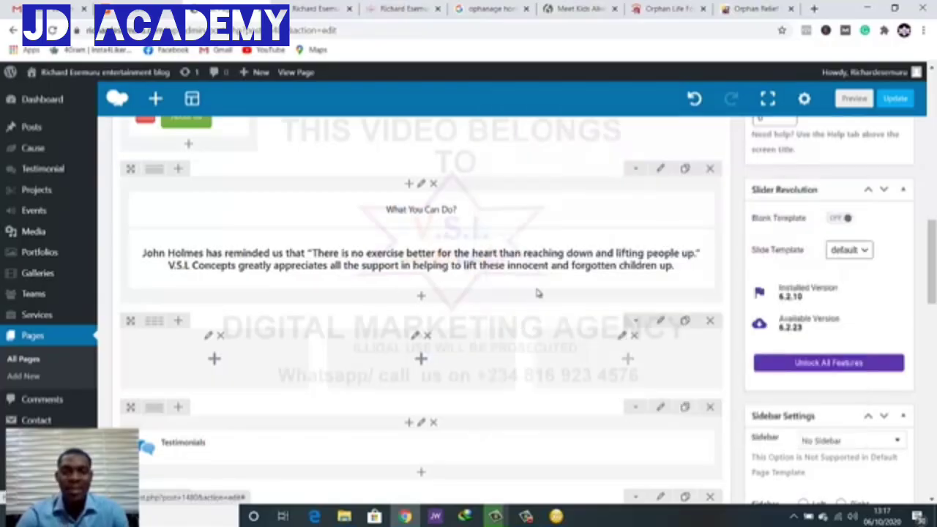
Preview the homepage and check the introduction under the What You Can Do heading
scroll(575, 252, "up", 1)
scroll(575, 252, "down", 2)
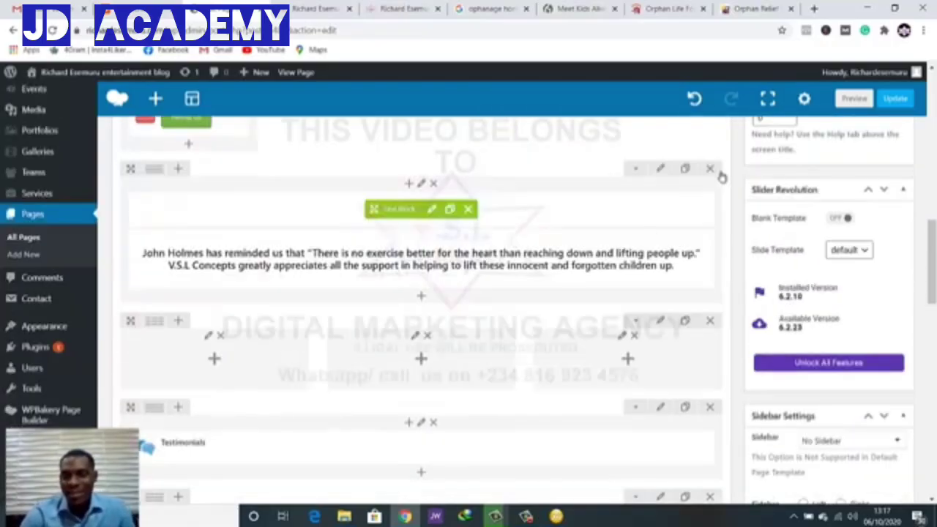
left_click(863, 101)
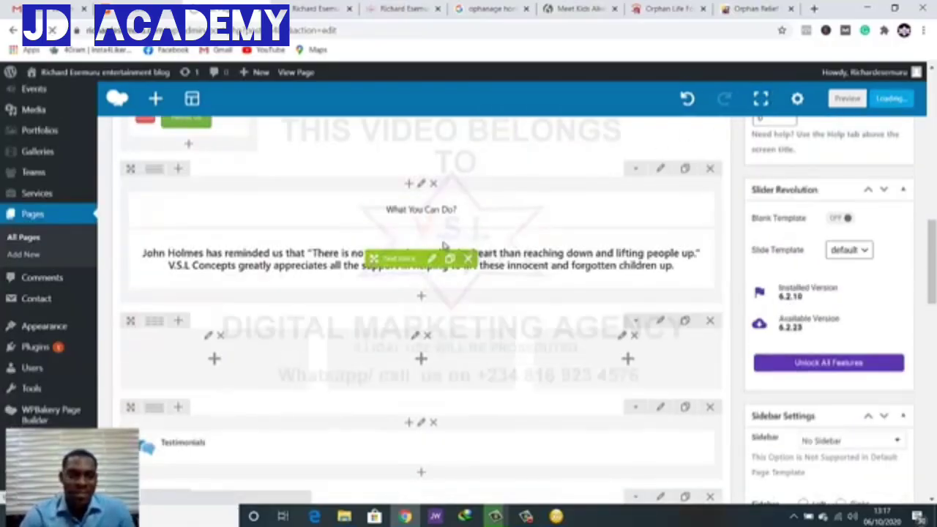
scroll(436, 253, "down", 3)
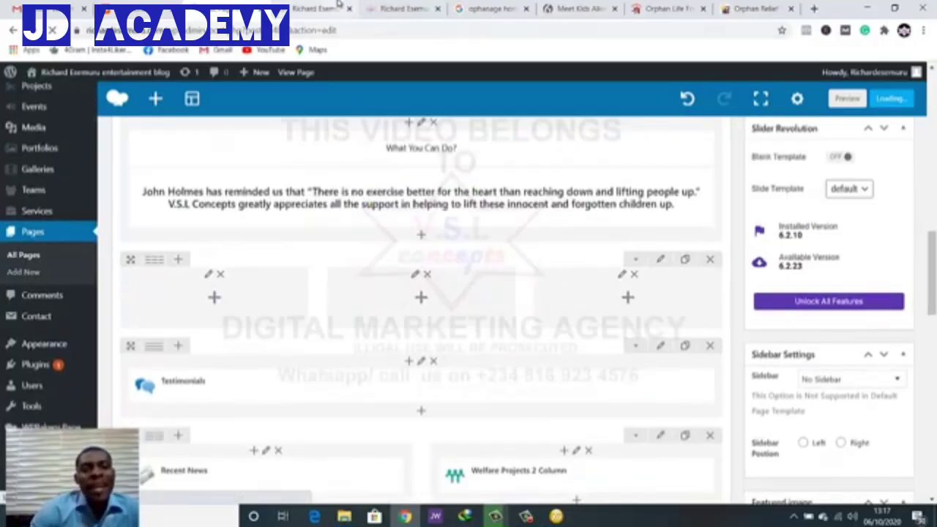
scroll(450, 298, "up", 2)
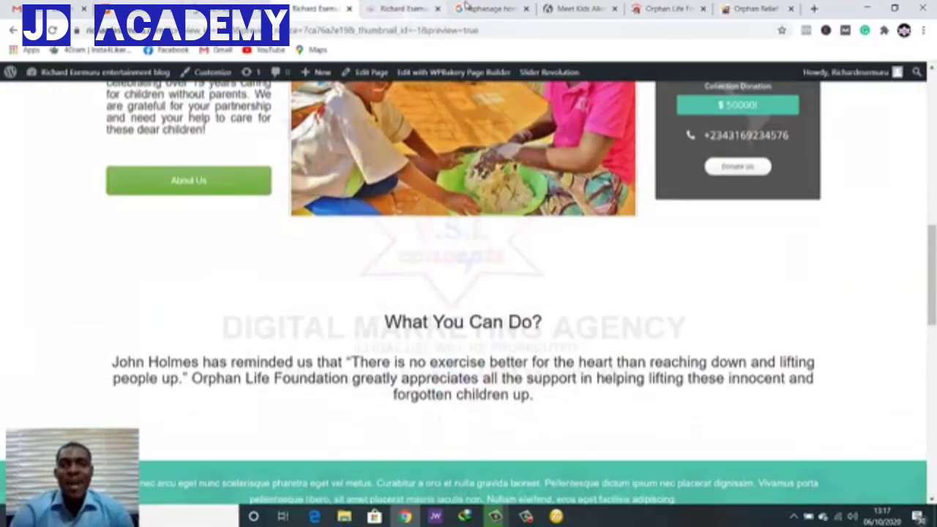
Examine the Become a Member, Donate and Fundraise cards on the Orphan Life Foundation site
left_click(666, 9)
scroll(475, 205, "down", 2)
scroll(466, 215, "up", 1)
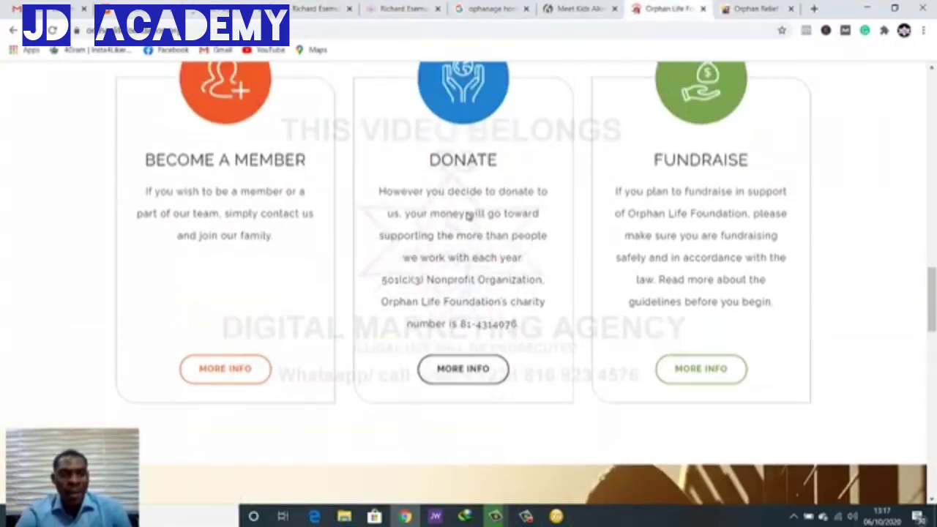
scroll(204, 162, "up", 1)
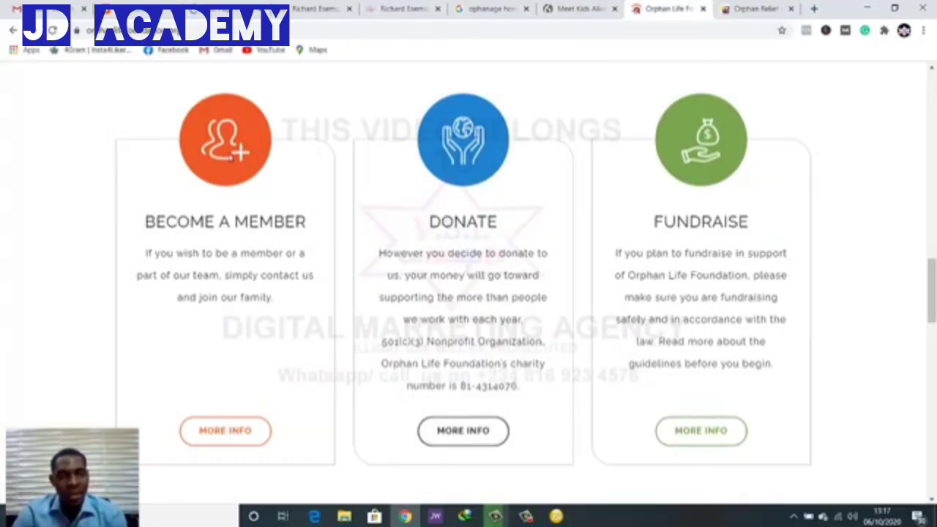
Return to the homepage editor and add an Icon element to the first column of the empty three-column row
left_click_drag(144, 227, 300, 241)
left_click(257, 272)
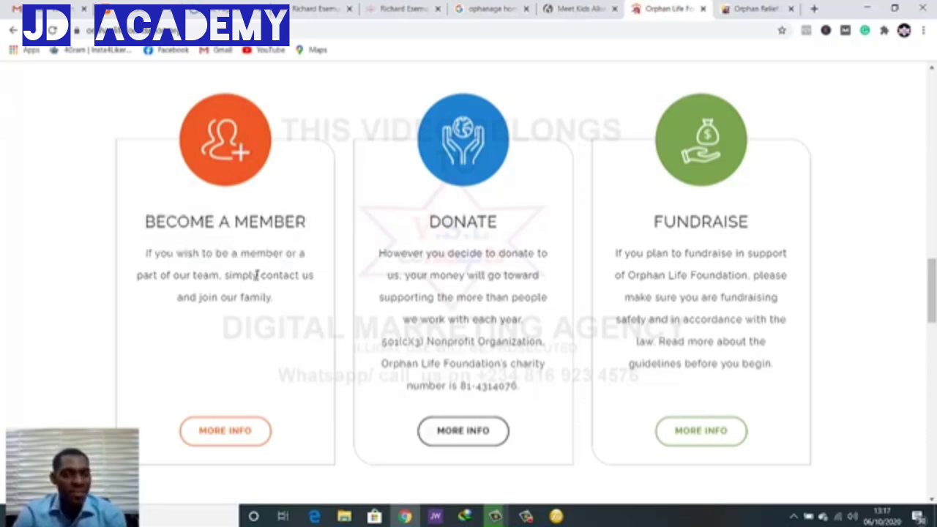
key("ctrl+Tab")
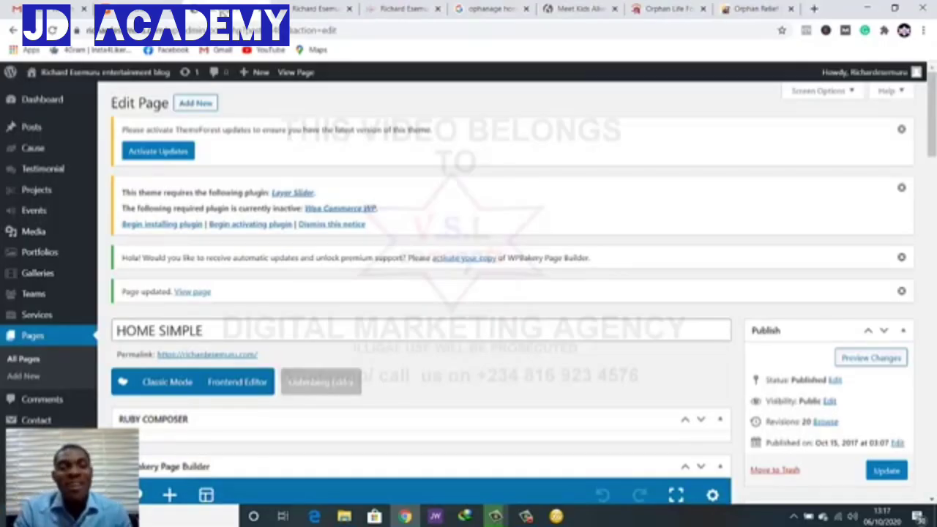
scroll(352, 104, "down", 15)
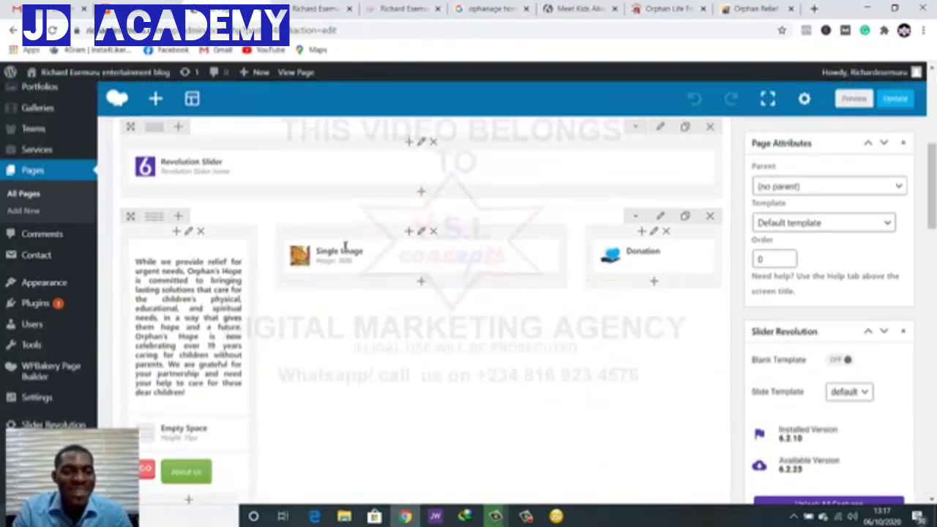
scroll(344, 249, "down", 3)
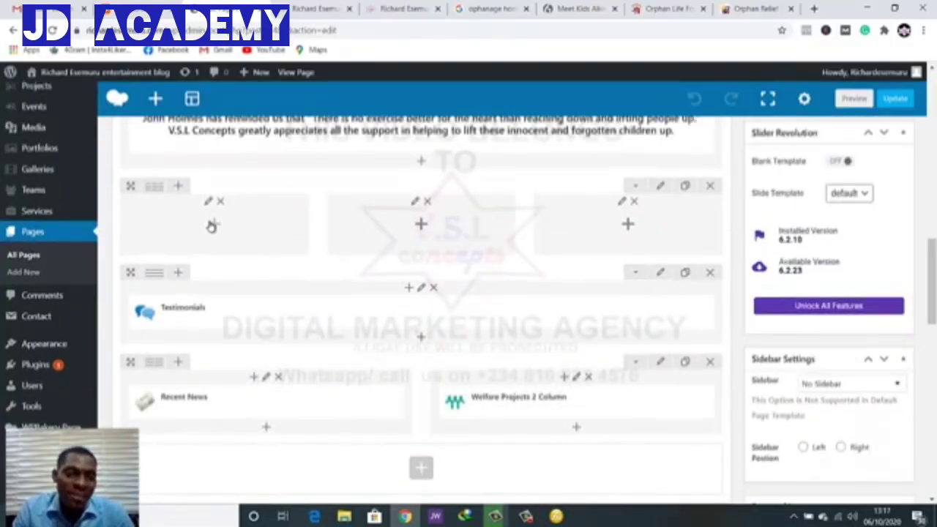
left_click(211, 225)
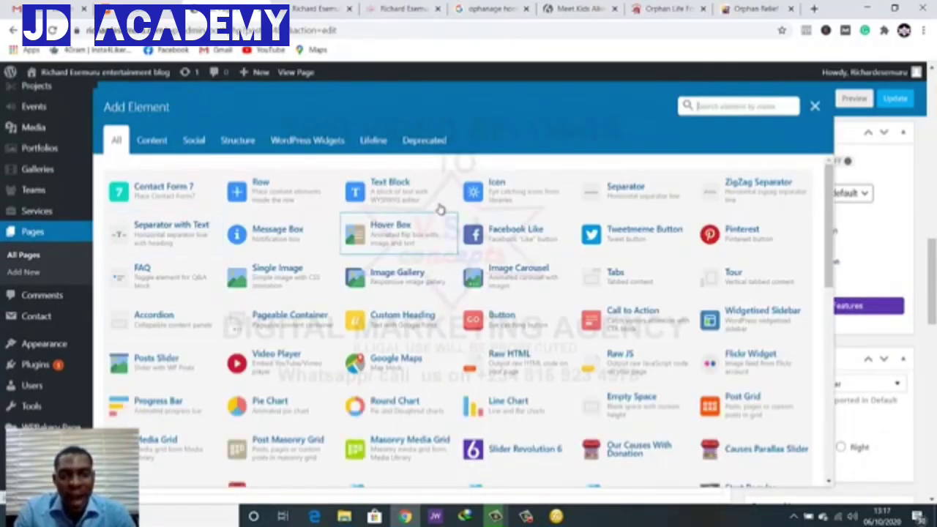
left_click(501, 193)
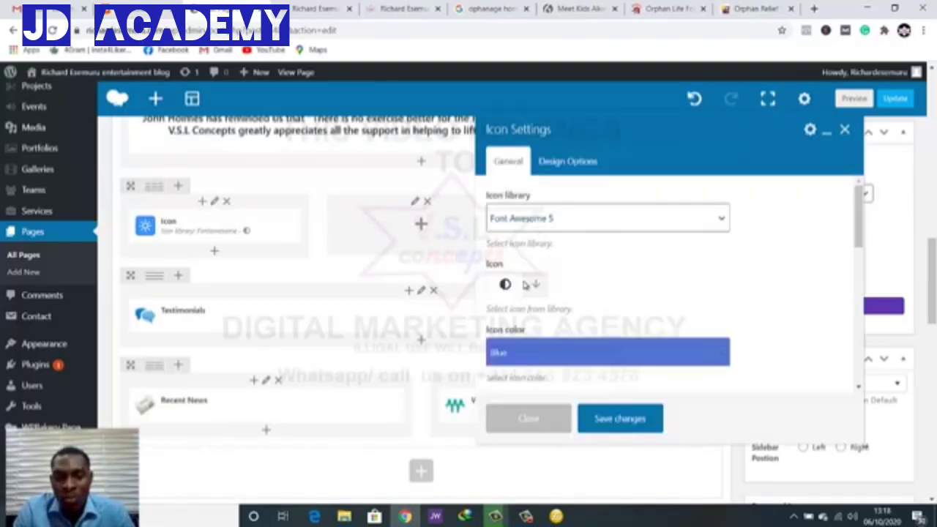
Search the Font Awesome 5 icons for "people" and choose the Users icon with the group of three
scroll(554, 299, "down", 2)
scroll(554, 299, "up", 2)
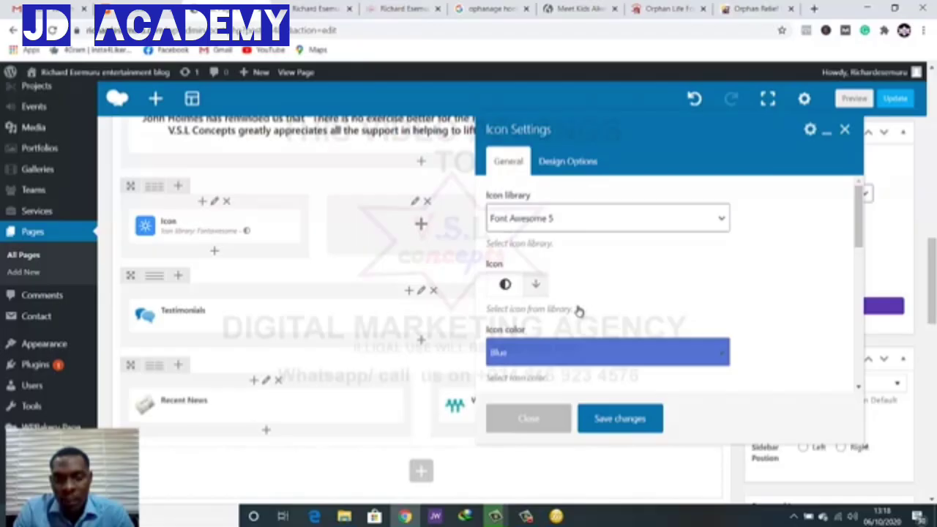
scroll(579, 315, "down", 3)
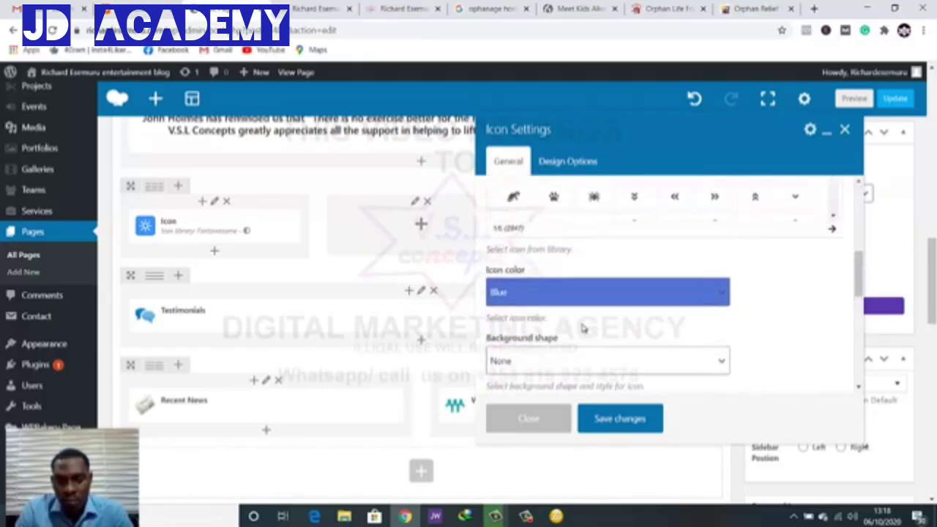
scroll(582, 327, "up", 5)
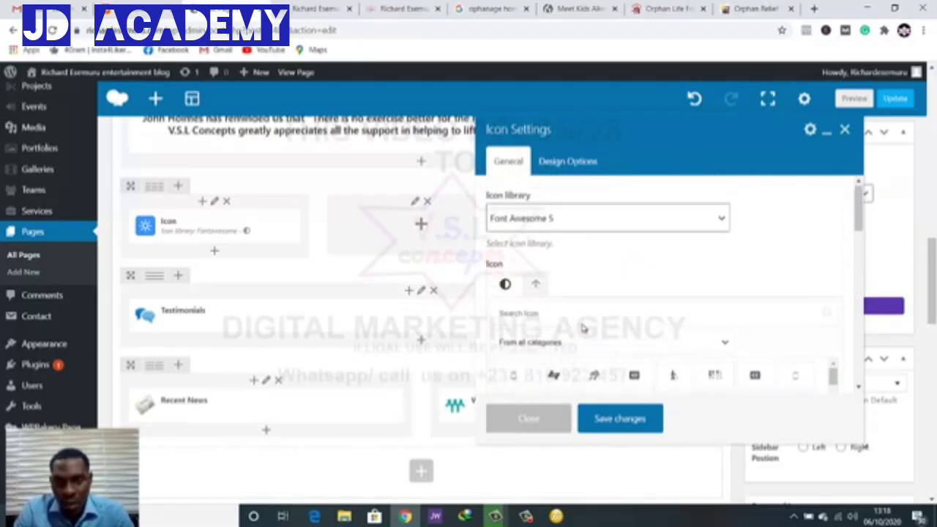
scroll(563, 321, "down", 2)
scroll(533, 289, "up", 2)
scroll(542, 256, "down", 3)
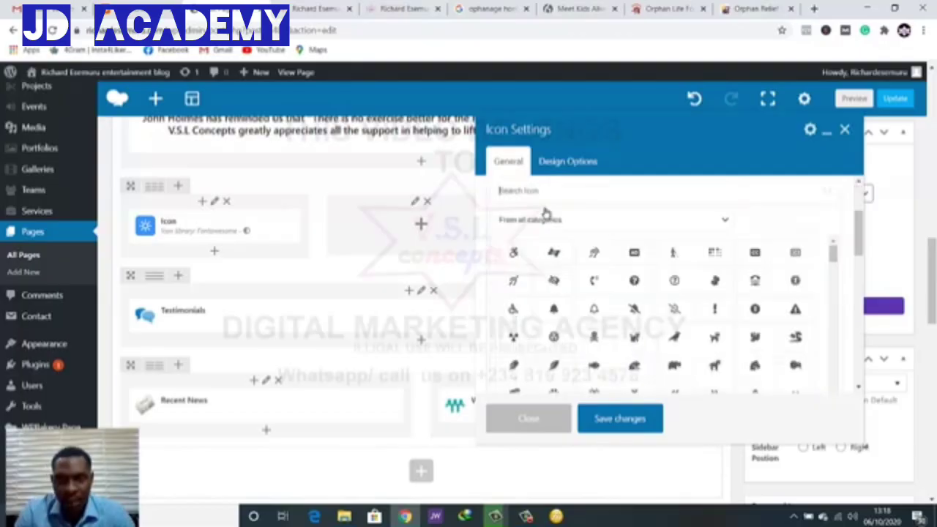
type("d")
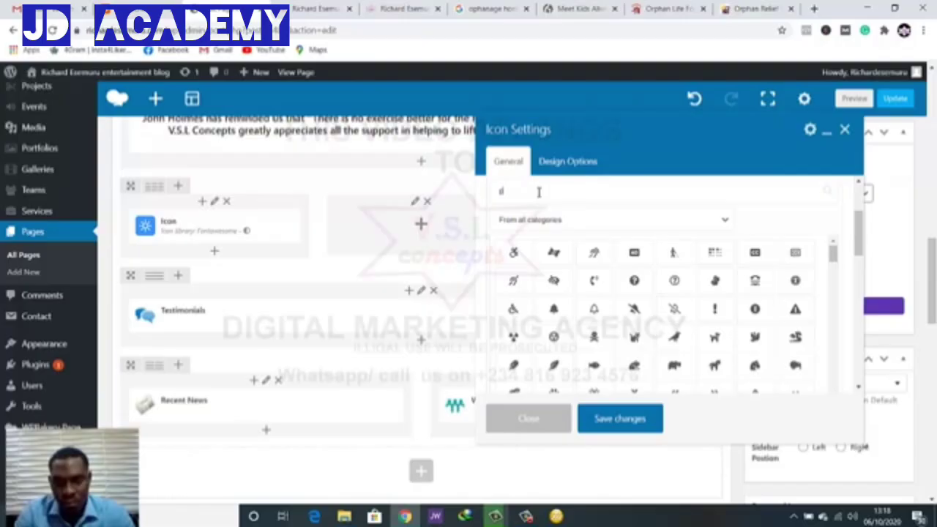
type("eople")
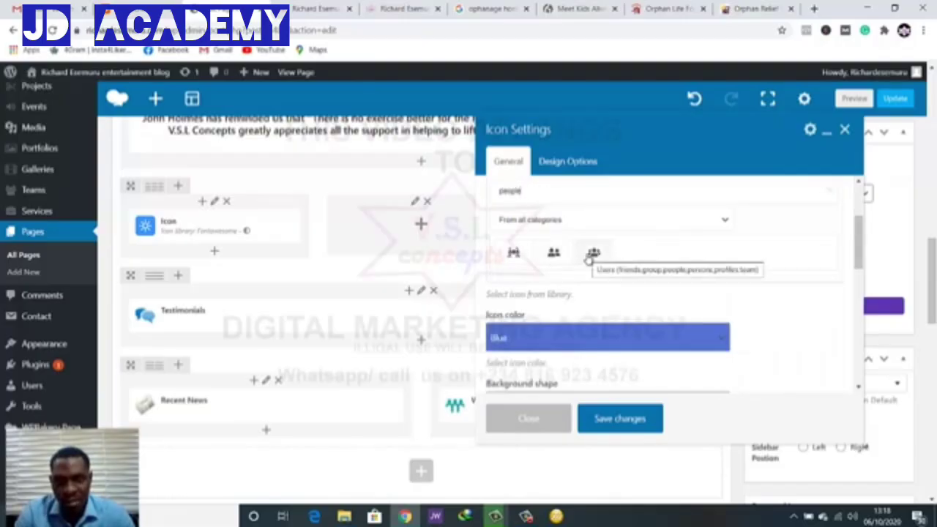
Set the icon colour to Green and save the icon settings
scroll(588, 258, "down", 3)
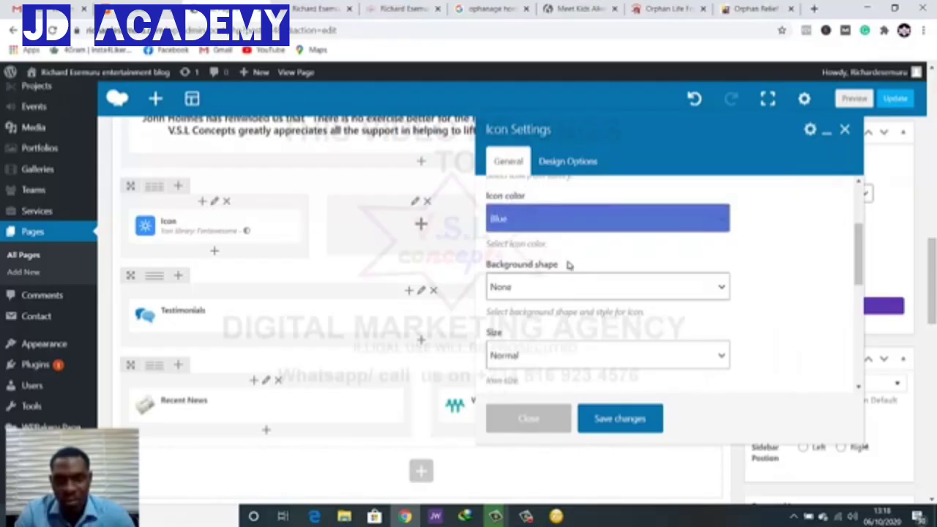
scroll(569, 265, "down", 1)
scroll(554, 271, "up", 1)
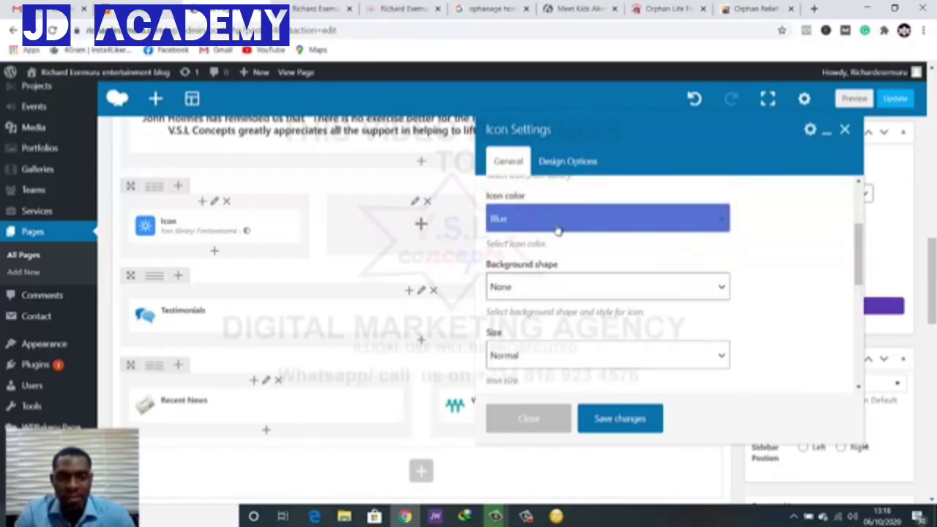
left_click(557, 231)
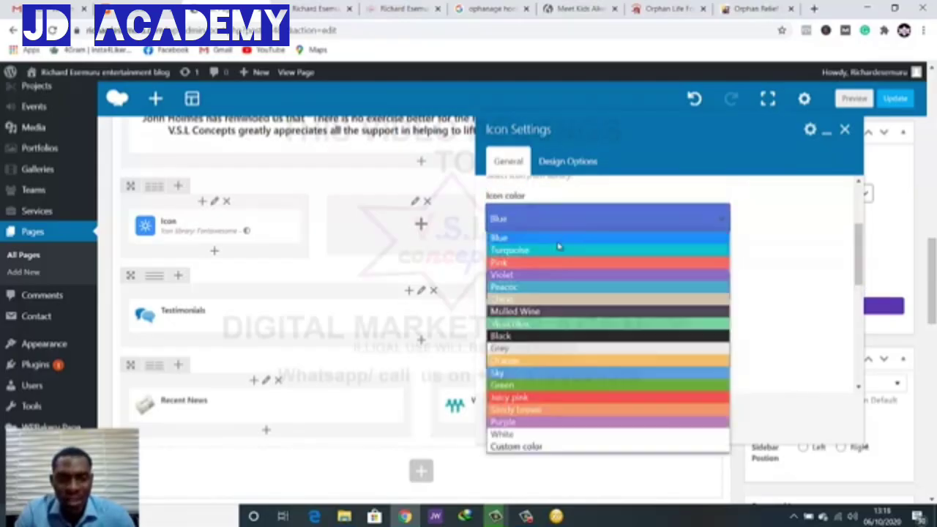
key("Escape")
left_click(549, 390)
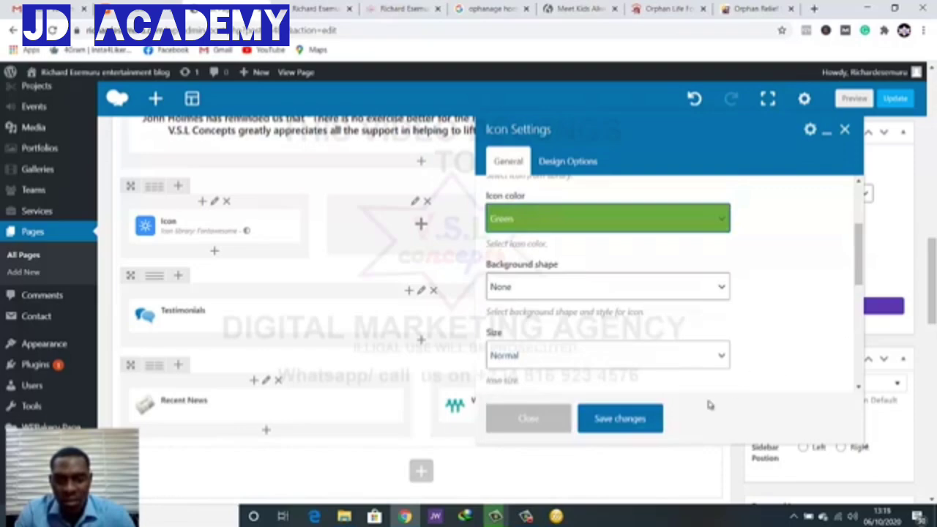
left_click(608, 418)
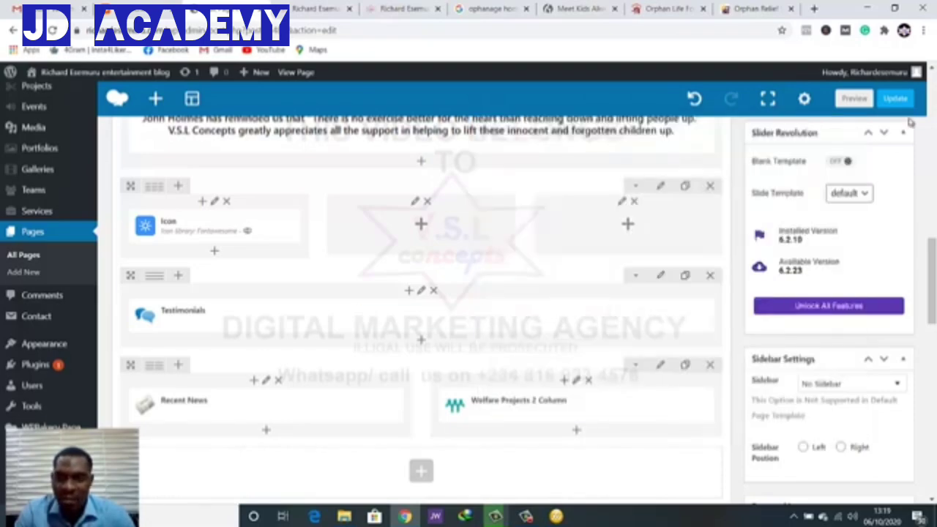
Preview the homepage and check the icon below the What You Can Do introduction
left_click(853, 98)
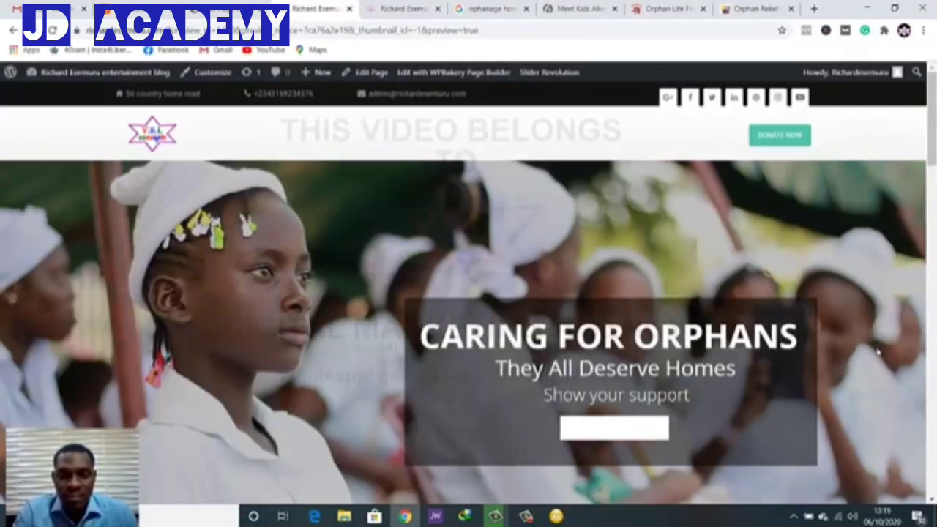
scroll(861, 369, "down", 8)
scroll(729, 351, "down", 6)
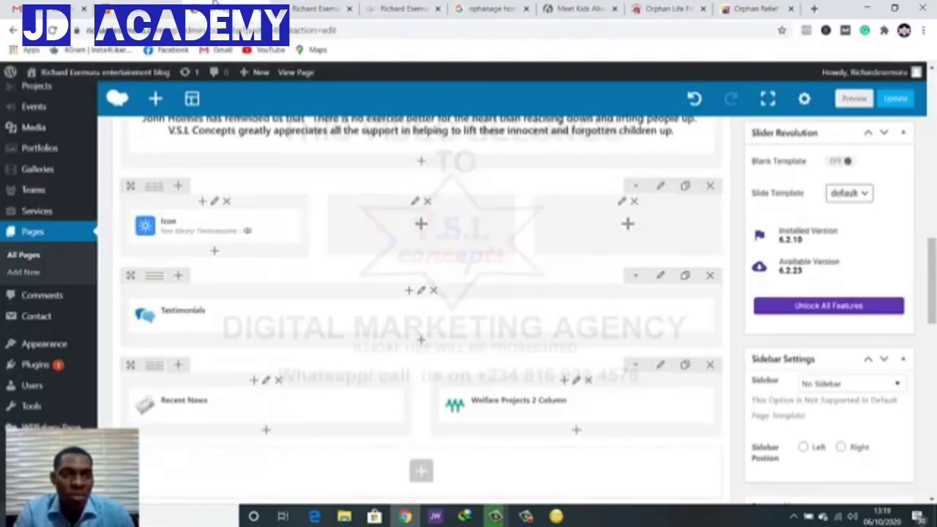
Set the first column's icon size to Extra Large and its alignment to Center, and save the icon settings
scroll(227, 204, "down", 1)
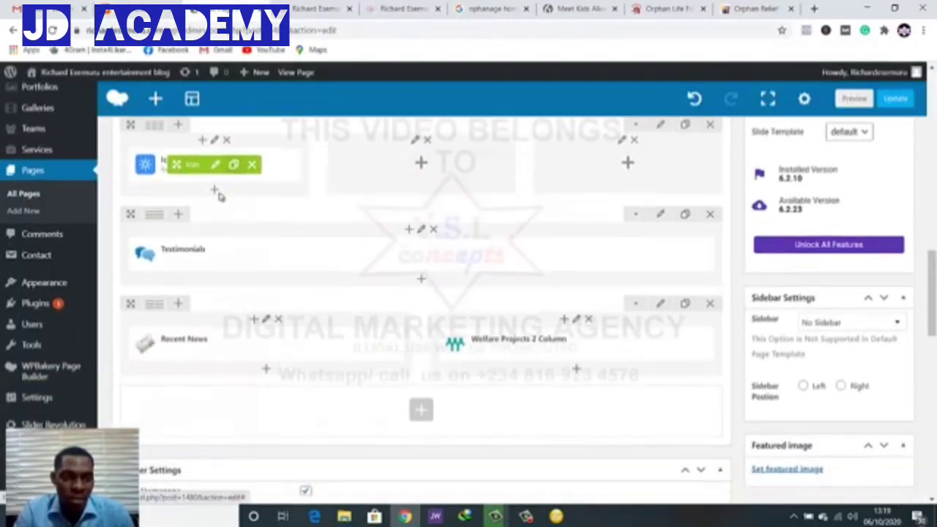
left_click(219, 165)
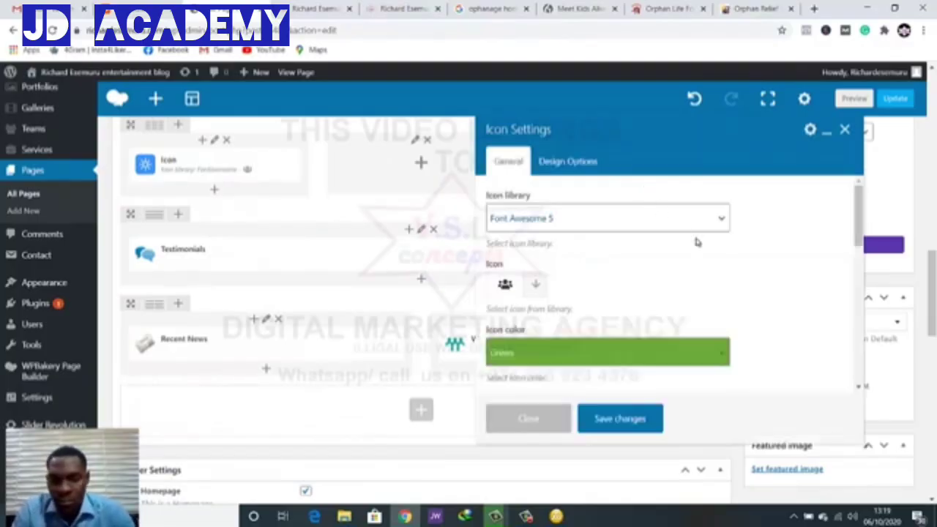
scroll(594, 257, "down", 5)
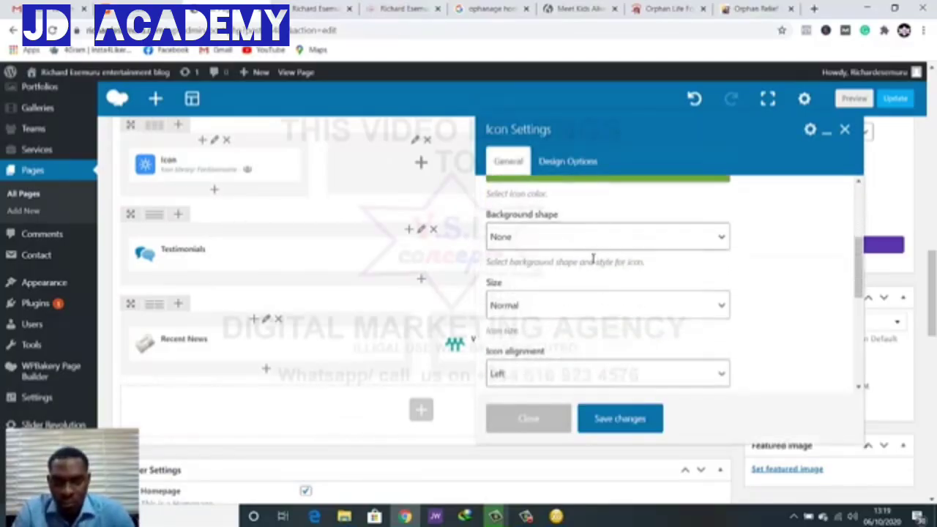
left_click(576, 310)
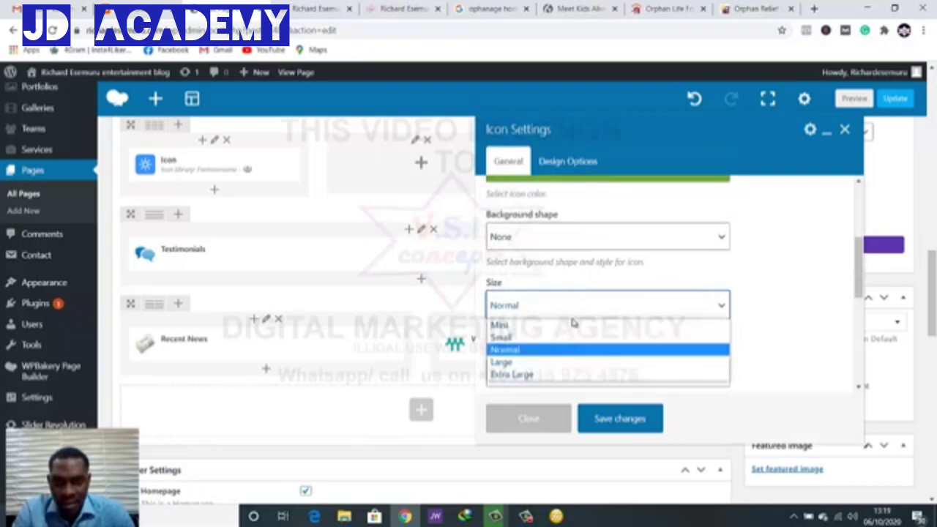
left_click(560, 374)
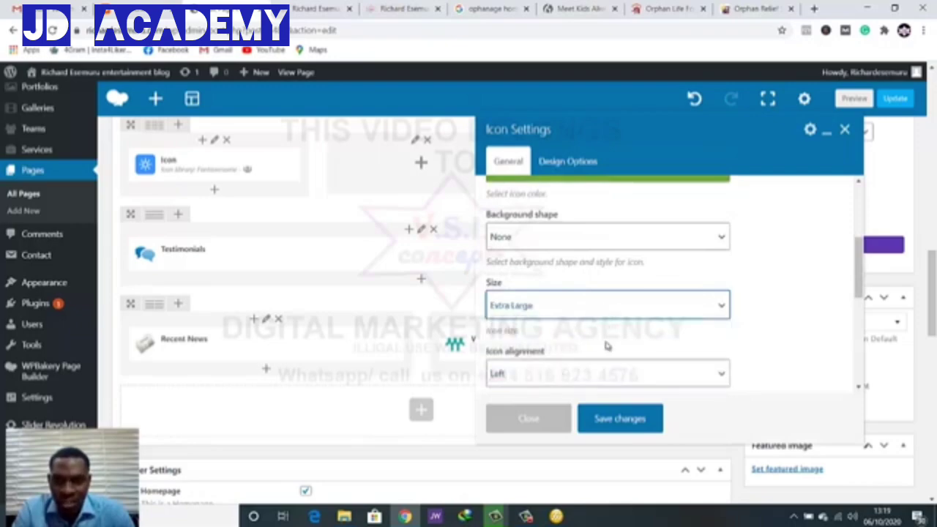
left_click(555, 372)
scroll(550, 368, "down", 1)
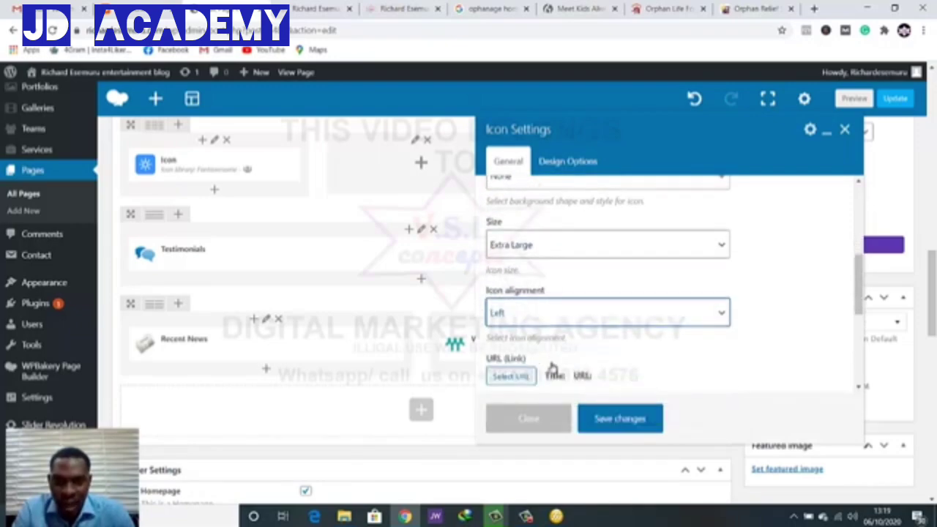
left_click(547, 312)
left_click(536, 356)
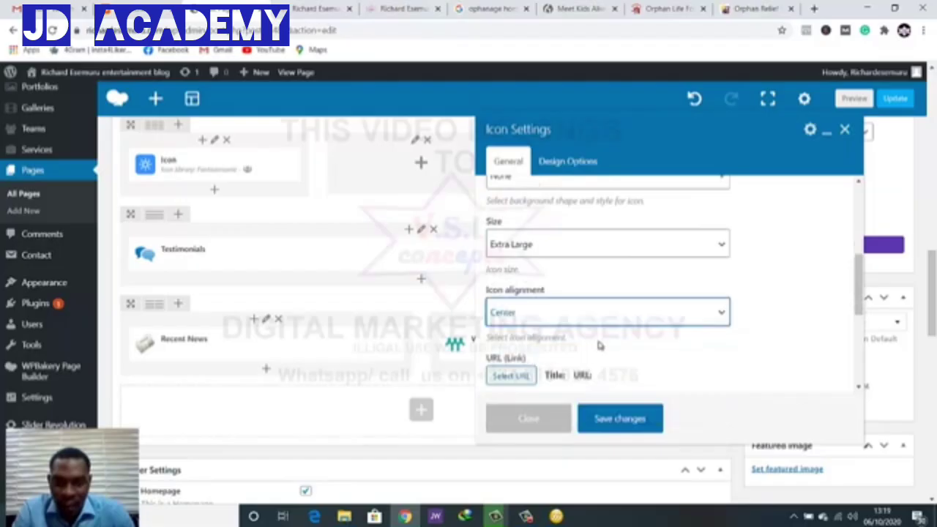
scroll(600, 341, "down", 4)
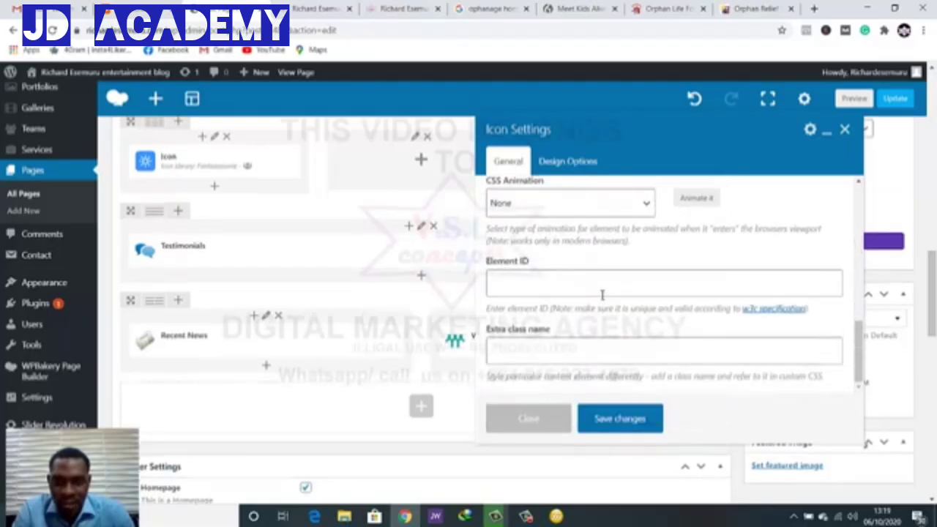
scroll(601, 307, "down", 3)
left_click(603, 422)
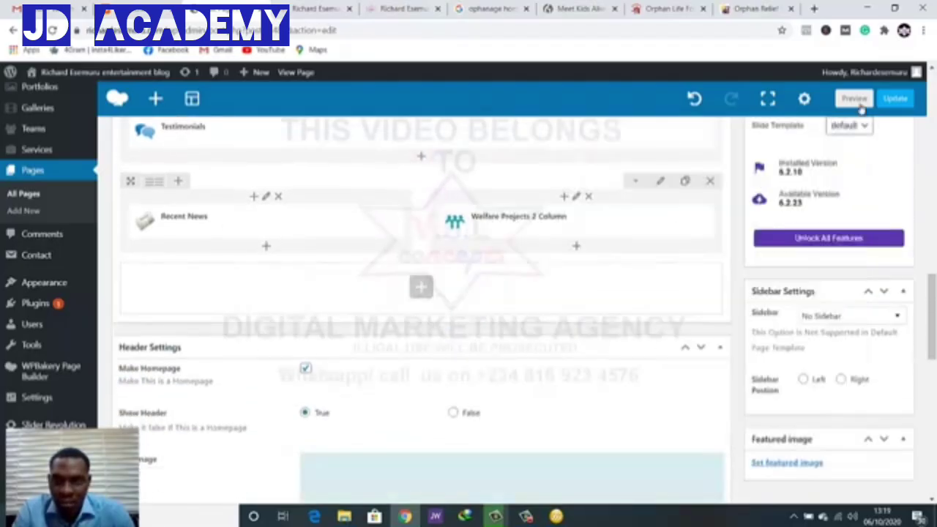
Preview the homepage again and check the size and alignment of the Users icon
left_click(855, 99)
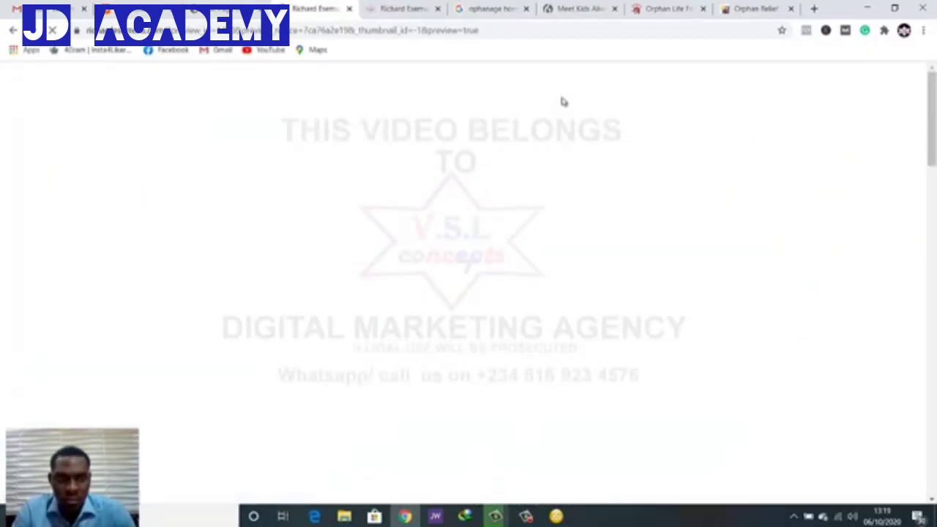
scroll(564, 102, "down", 8)
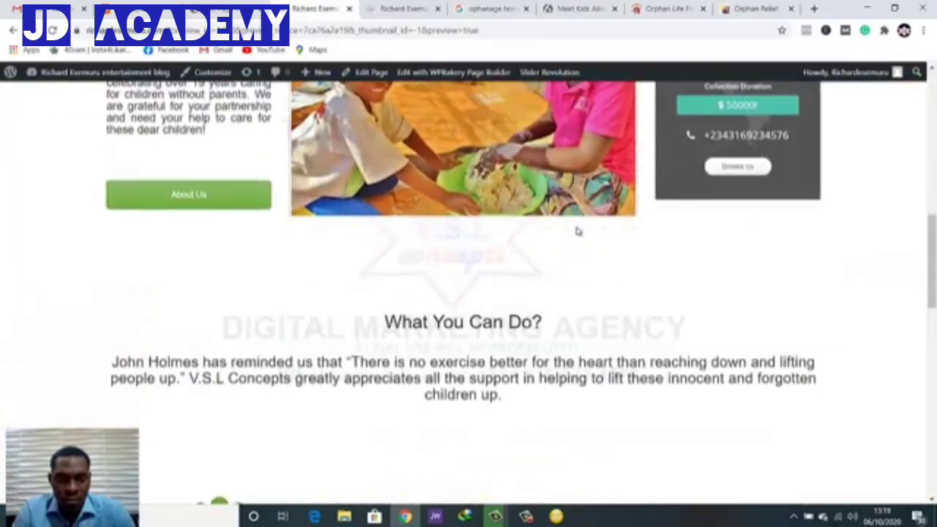
scroll(576, 230, "down", 4)
scroll(563, 230, "up", 1)
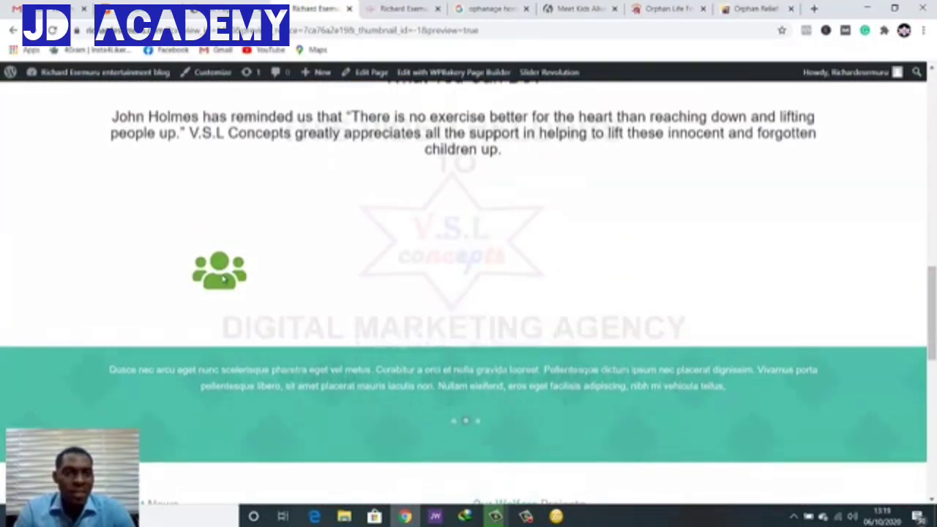
Copy the "BECOME A MEMBER" heading from the first card on the Orphan Life Foundation site
left_click(662, 8)
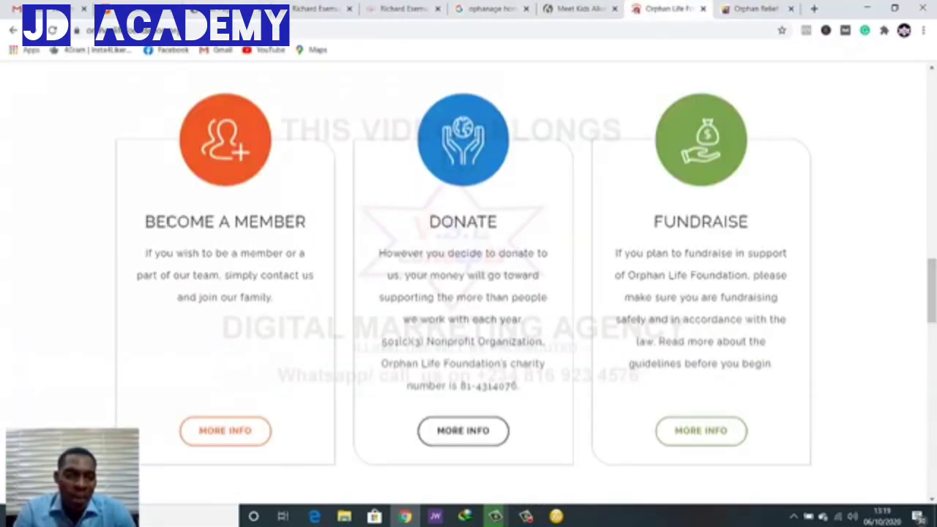
left_click_drag(144, 221, 307, 222)
key("ctrl+c")
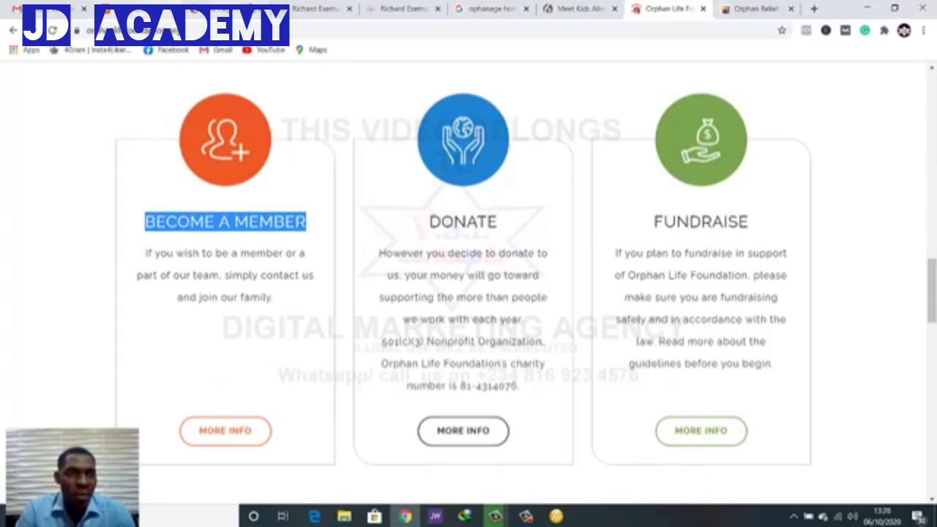
Return to the WordPress page editor and add a Text Block below the icon in the first column of the three-column row
left_click(232, 9)
scroll(386, 276, "down", 3)
scroll(387, 277, "up", 2)
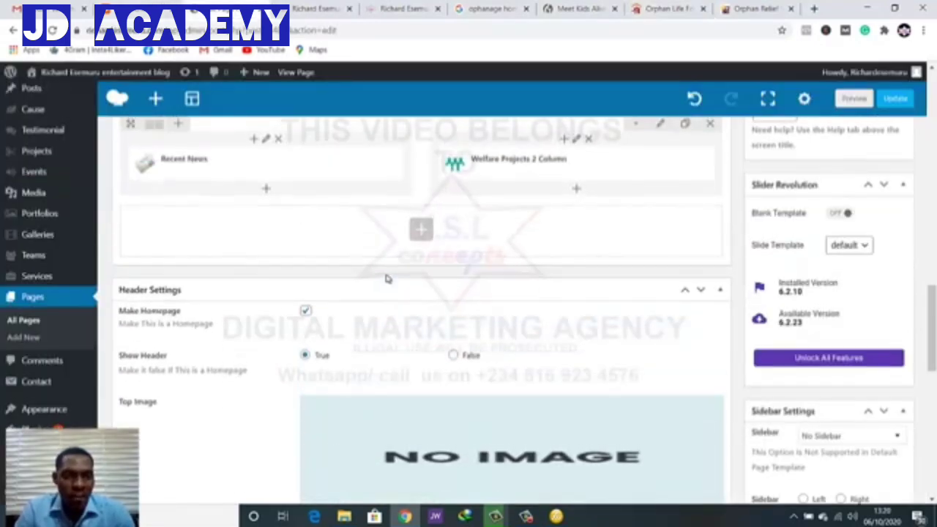
scroll(386, 277, "down", 3)
scroll(388, 278, "up", 3)
scroll(388, 278, "up", 3)
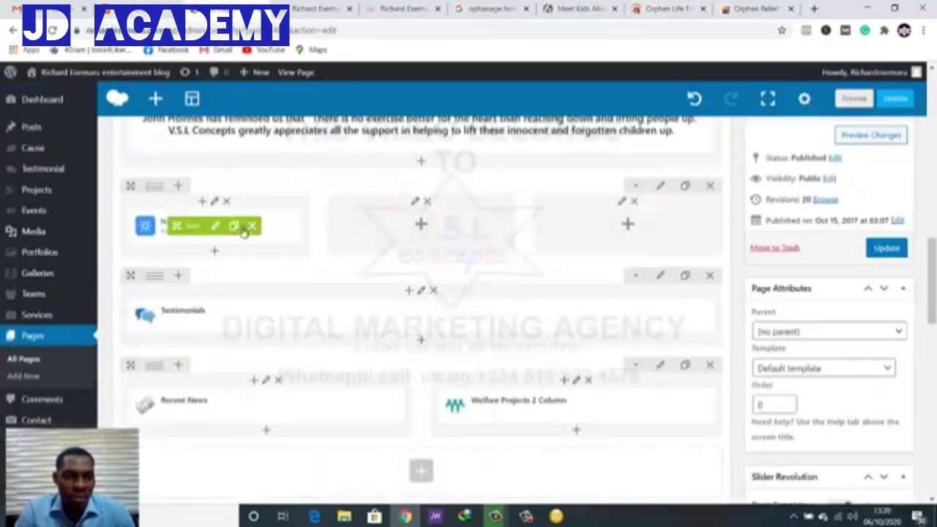
left_click(212, 253)
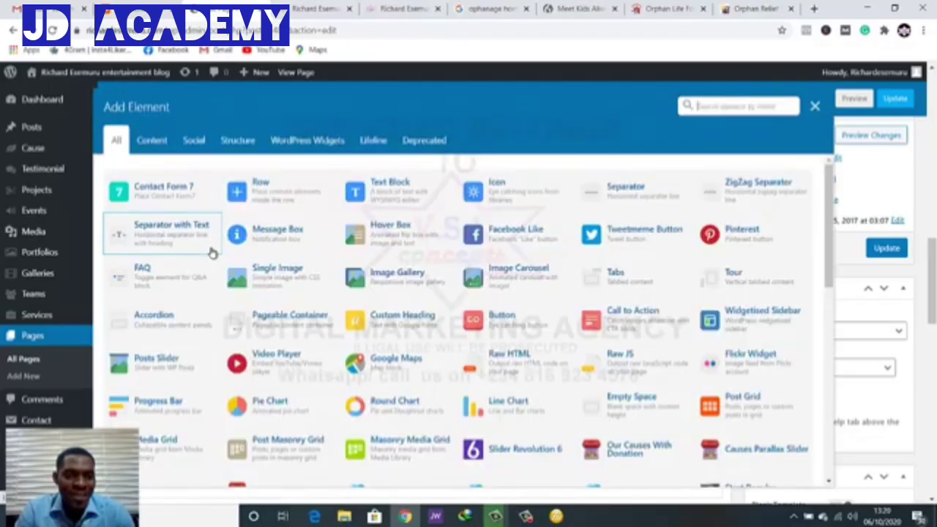
left_click(409, 195)
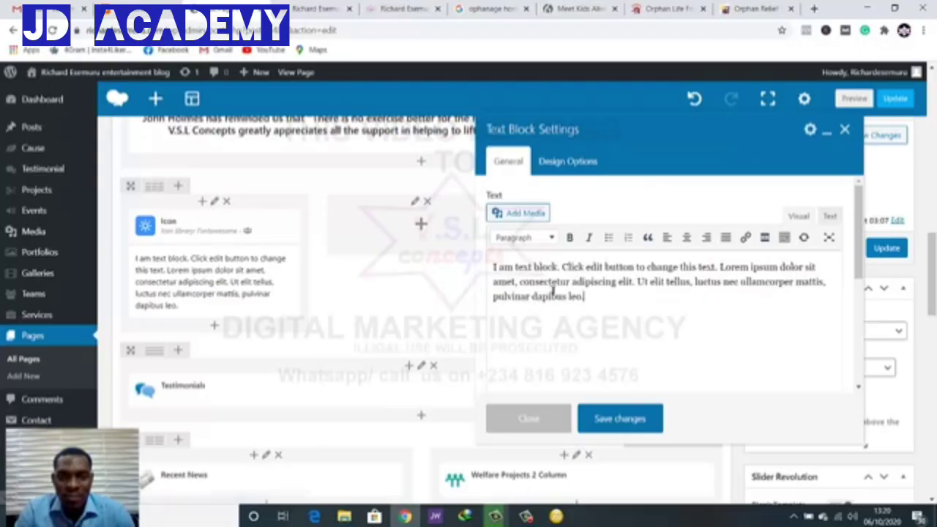
Replace the placeholder text with the copied "BECOME A MEMBER" heading, center it, and save the text block
key("ctrl+a")
key("ctrl+v")
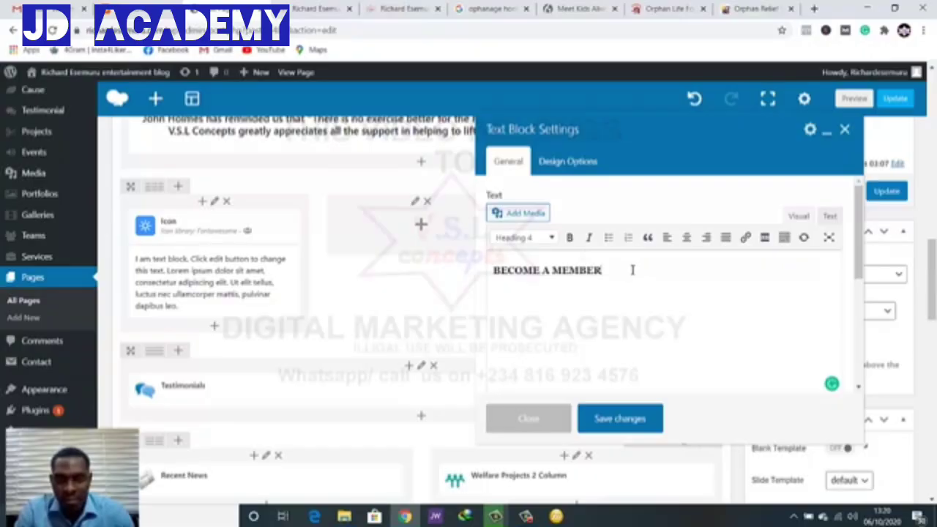
left_click(687, 239)
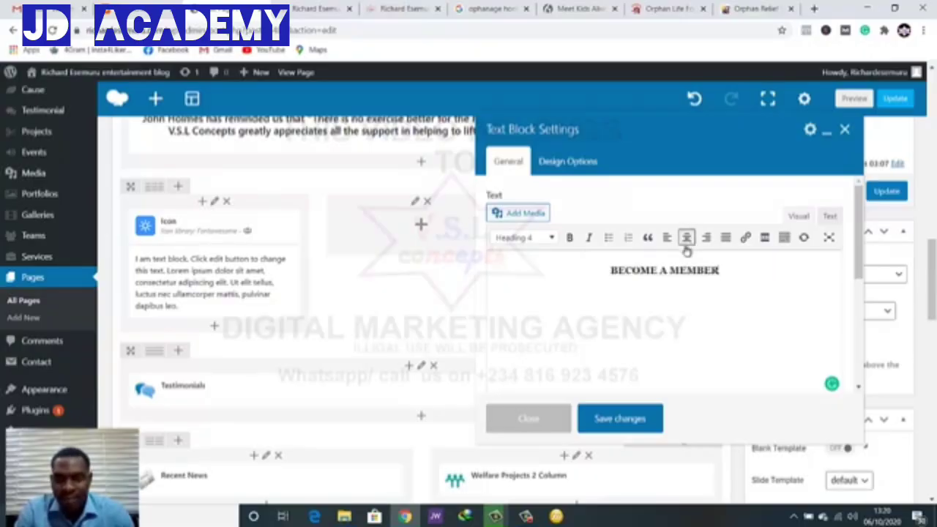
left_click(617, 419)
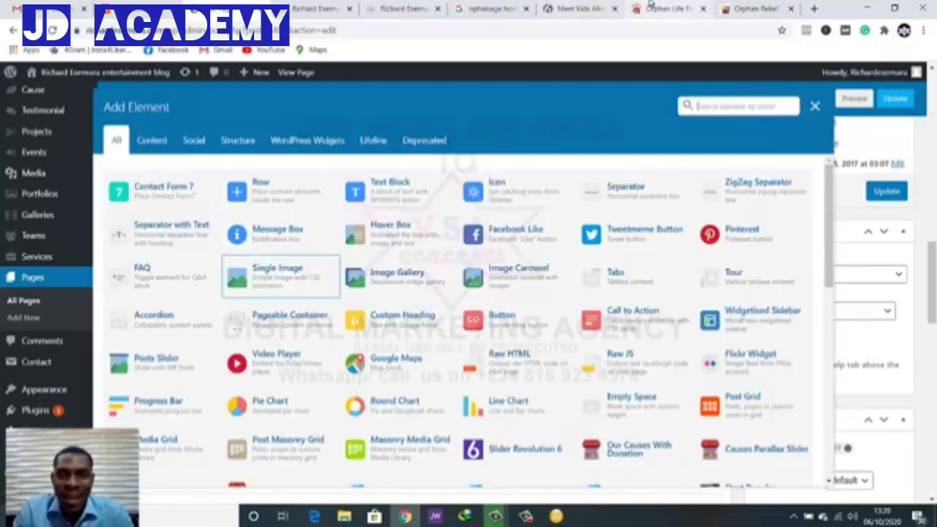
Copy the paragraph beginning "If you wish to be a member" from the first card on the Orphan Life Foundation site
left_click(666, 8)
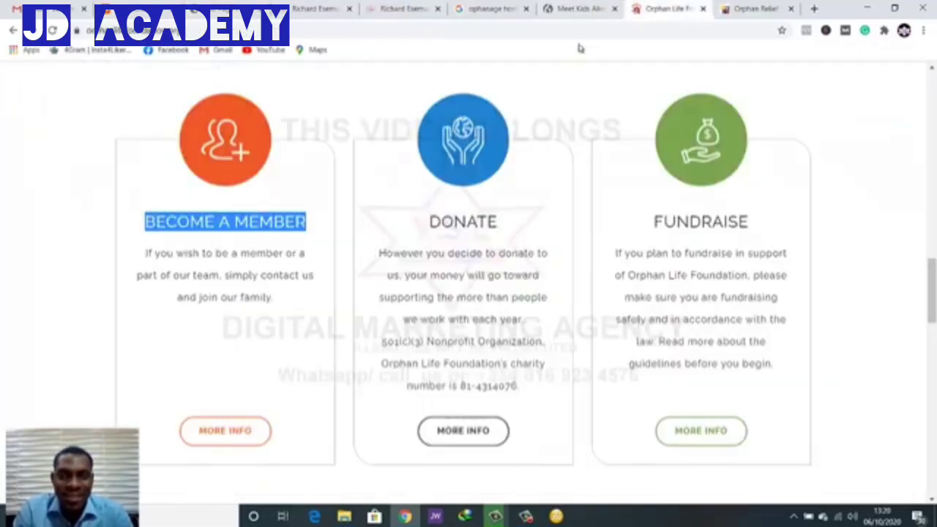
scroll(167, 192, "down", 1)
left_click_drag(145, 195, 277, 243)
key("ctrl+c")
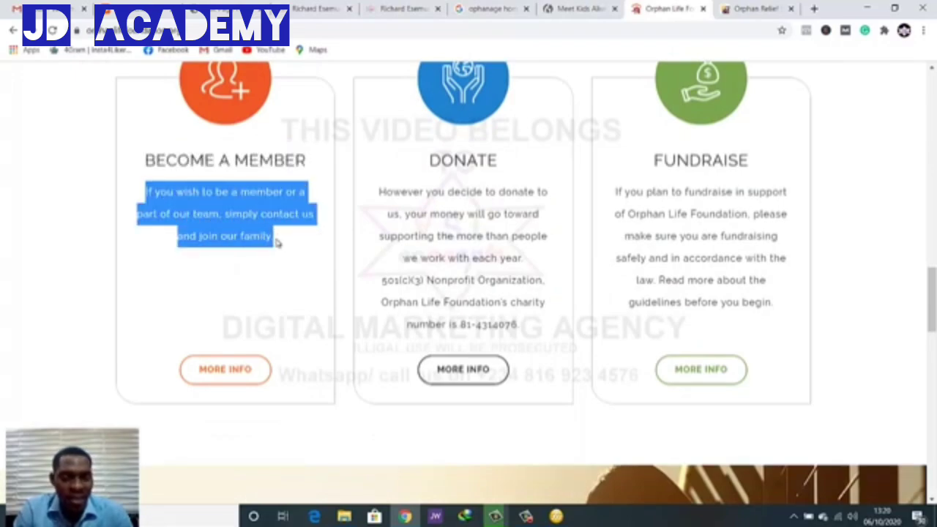
Back in the page editor, dismiss the open element dialog and duplicate the "BECOME A MEMBER" text block in the first column
left_click(480, 4)
left_click(297, 9)
left_click(224, 11)
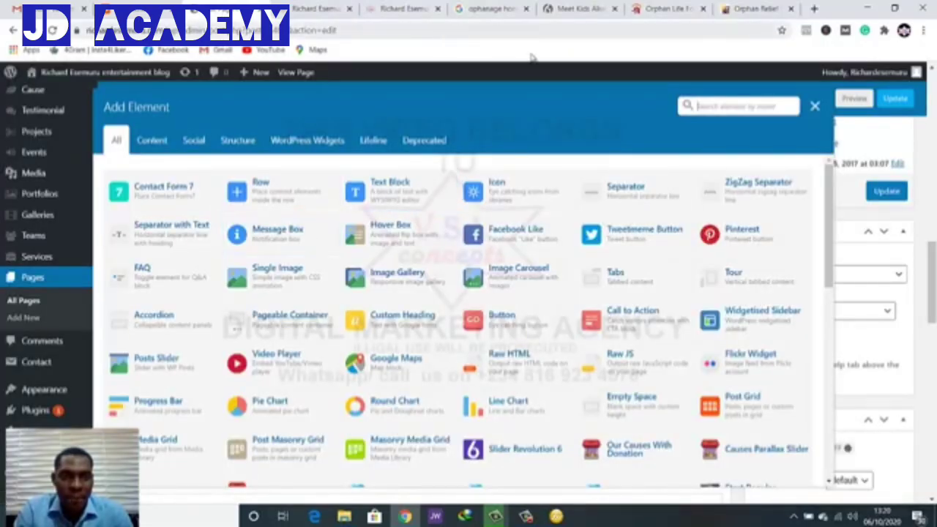
left_click(815, 107)
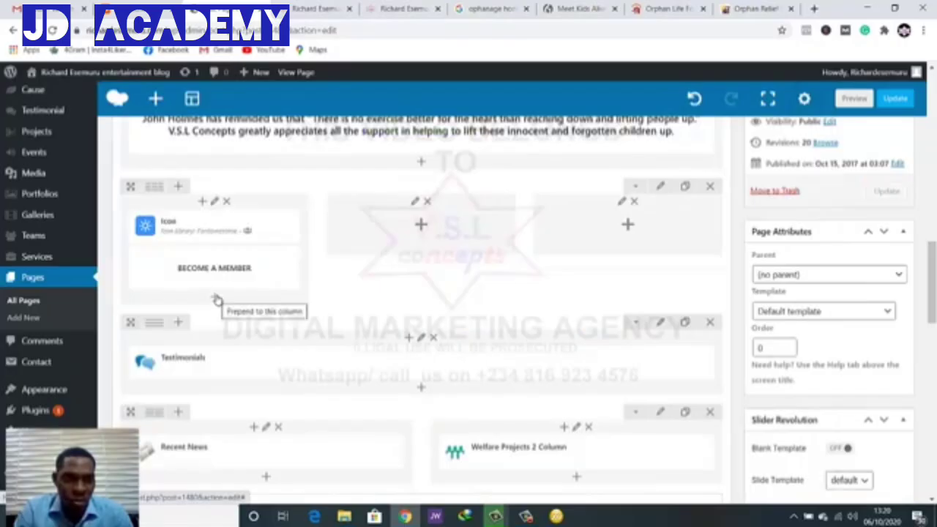
left_click(224, 267)
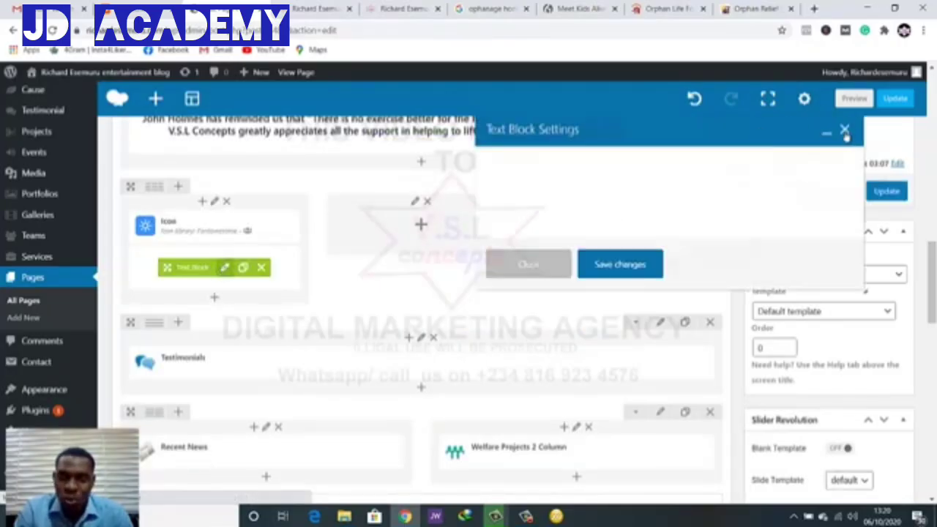
left_click(845, 132)
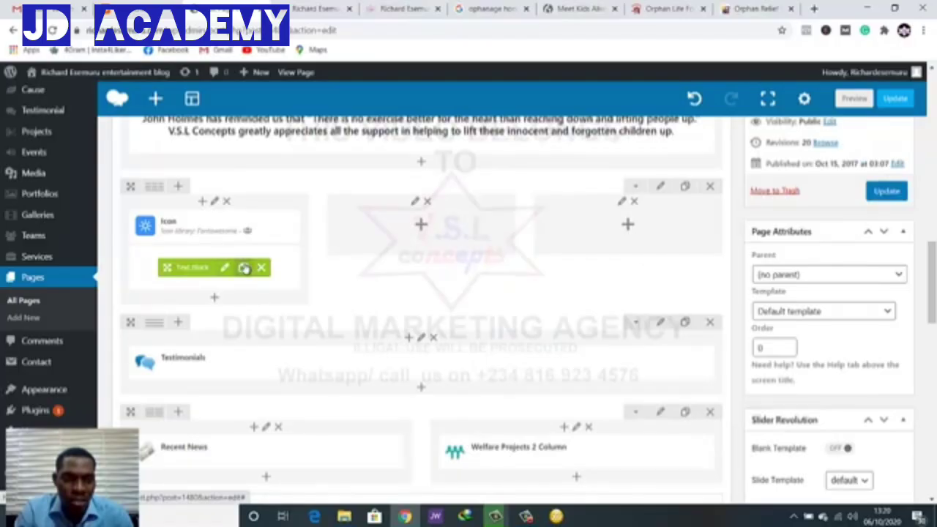
Replace the duplicated block's text with the copied membership paragraph, change its format to Paragraph, and save the block
left_click(224, 313)
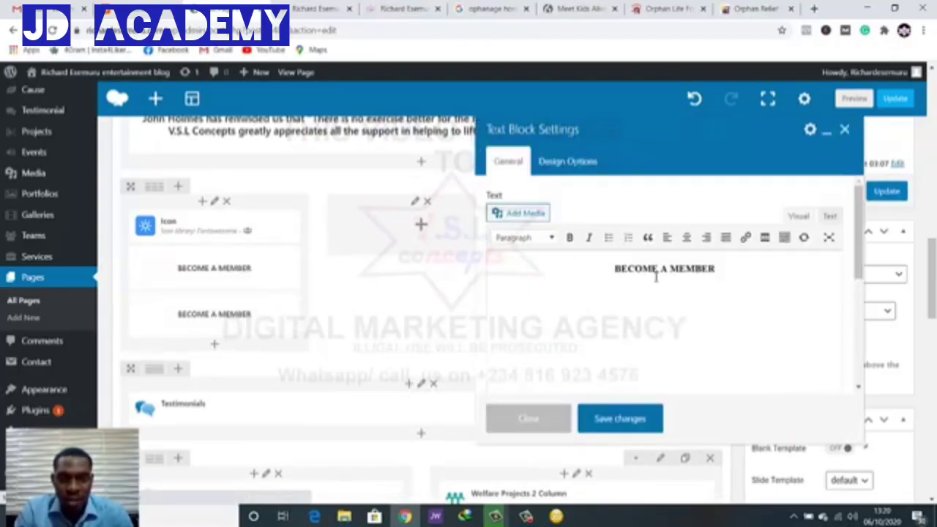
triple_click(656, 275)
key("ctrl+v")
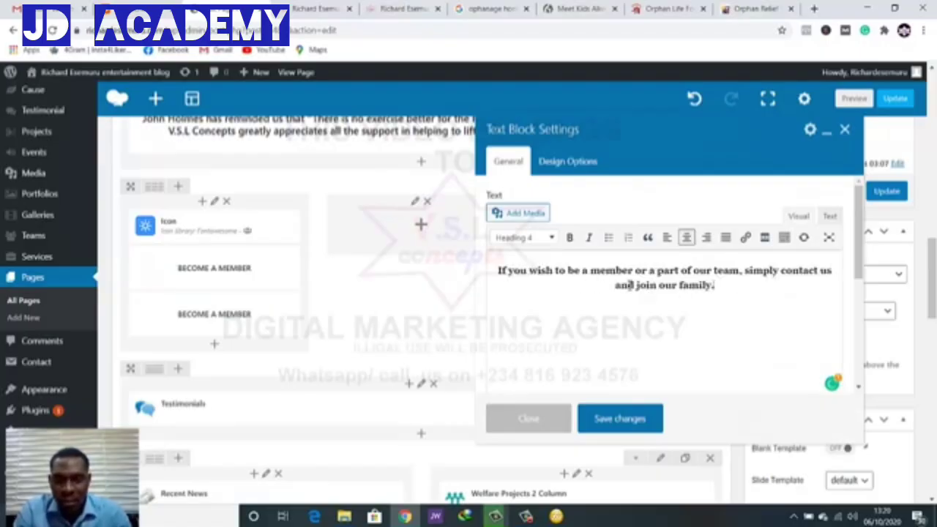
left_click_drag(714, 286, 499, 270)
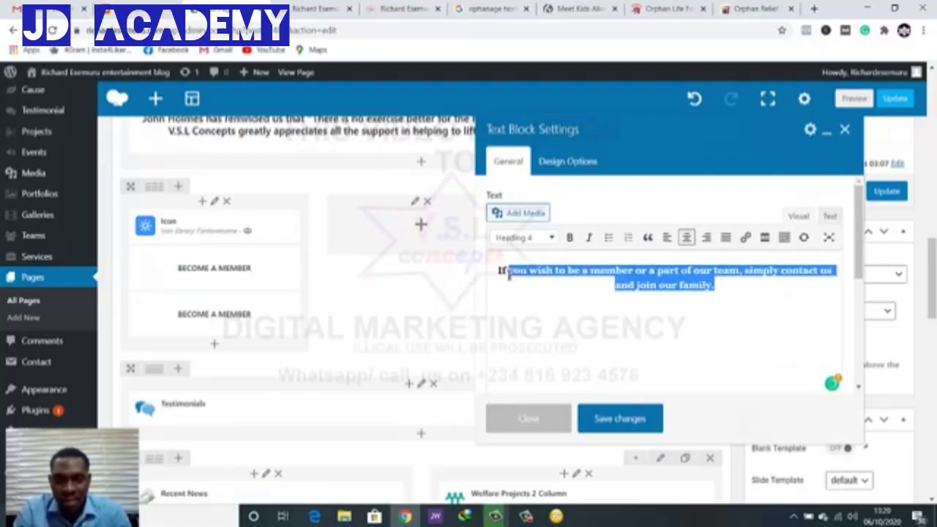
left_click(523, 237)
left_click(533, 256)
left_click(740, 288)
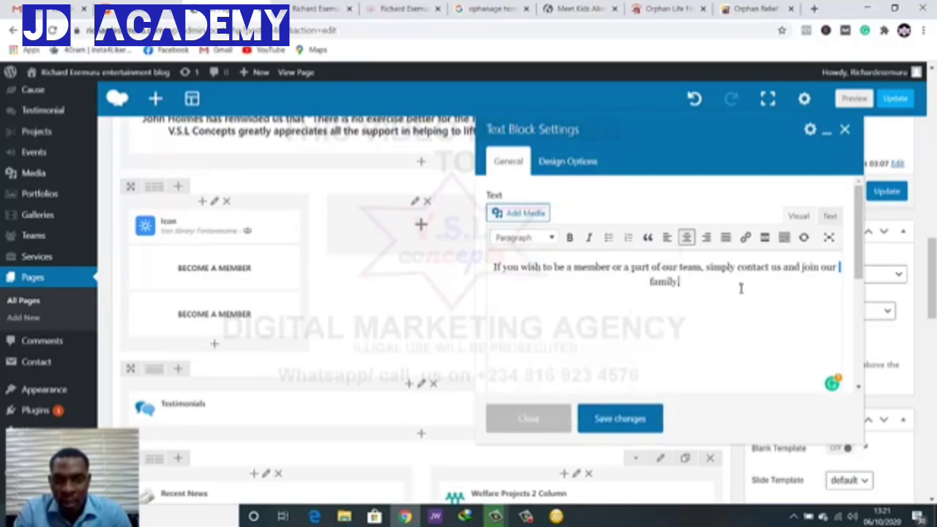
left_click(631, 420)
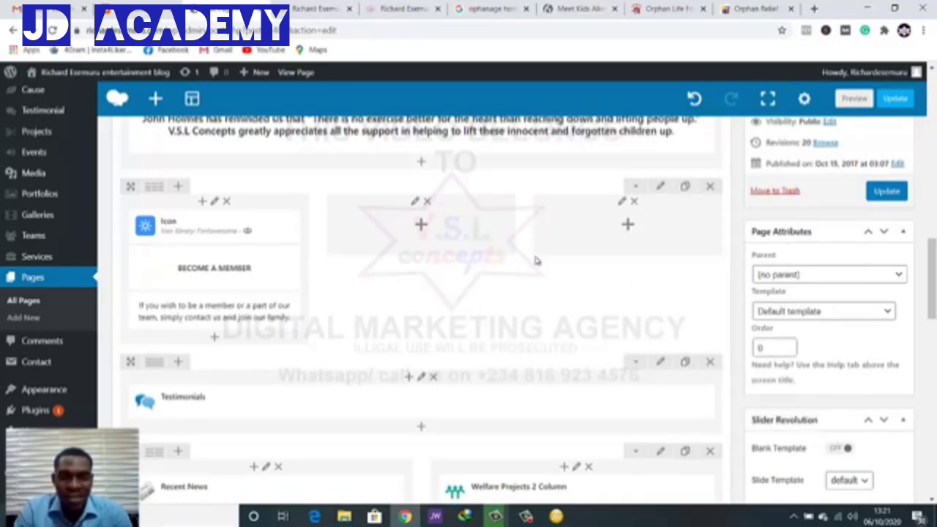
Preview the homepage and compare the first column's icon, heading and paragraph with the cards on the Orphan Life Foundation site
left_click(860, 101)
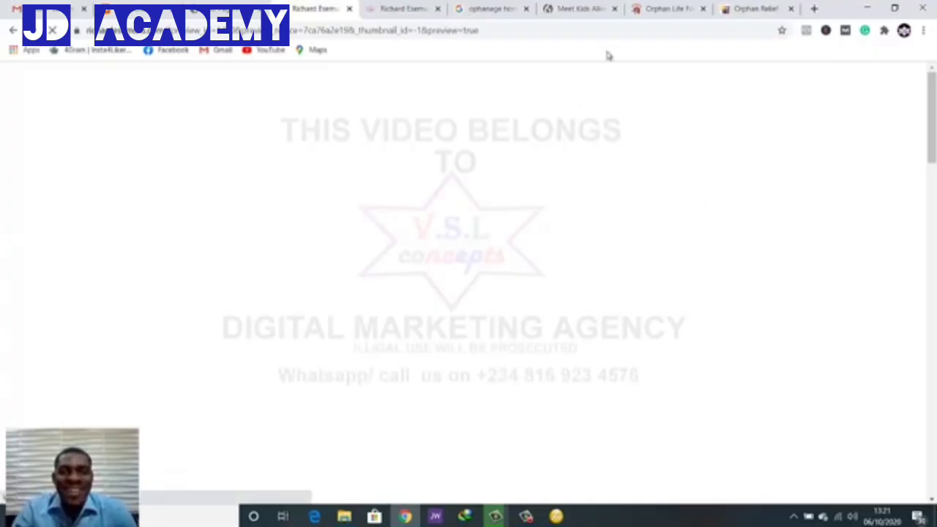
left_click(677, 9)
scroll(548, 184, "up", 2)
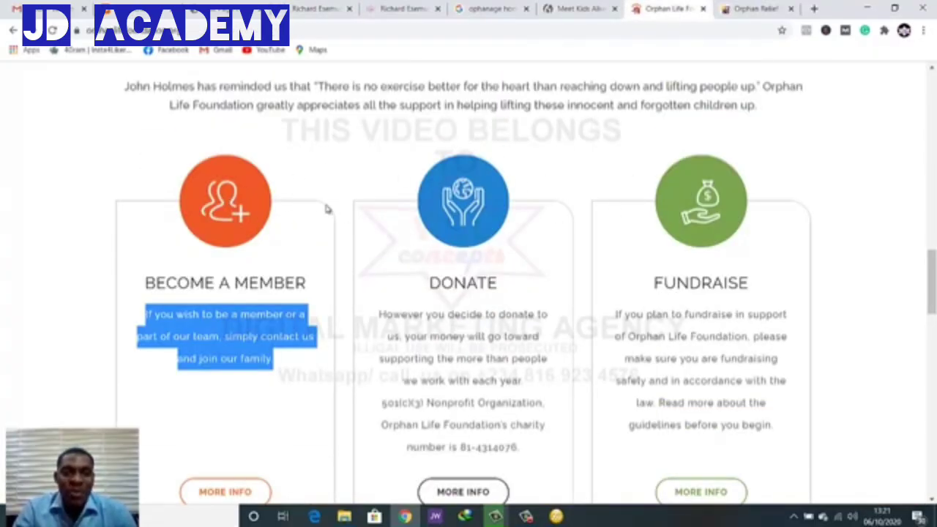
left_click(405, 8)
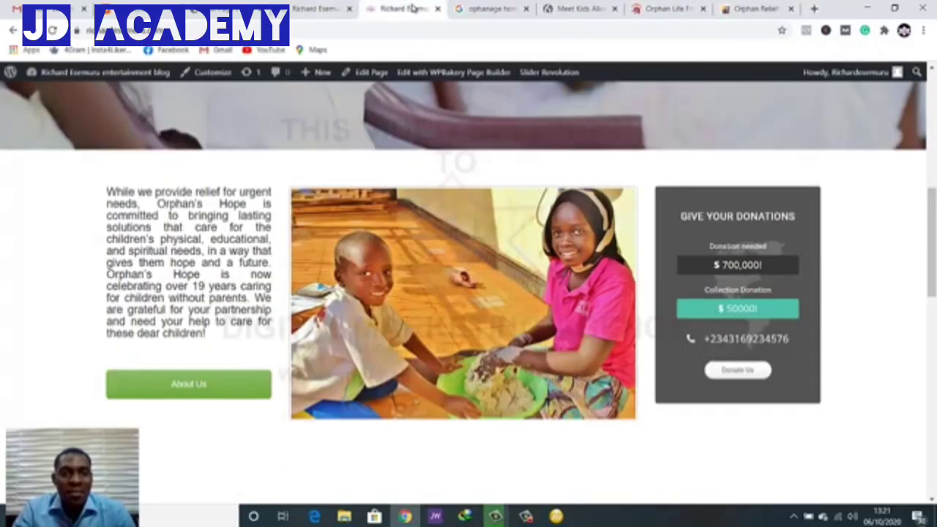
left_click(297, 8)
scroll(387, 224, "down", 8)
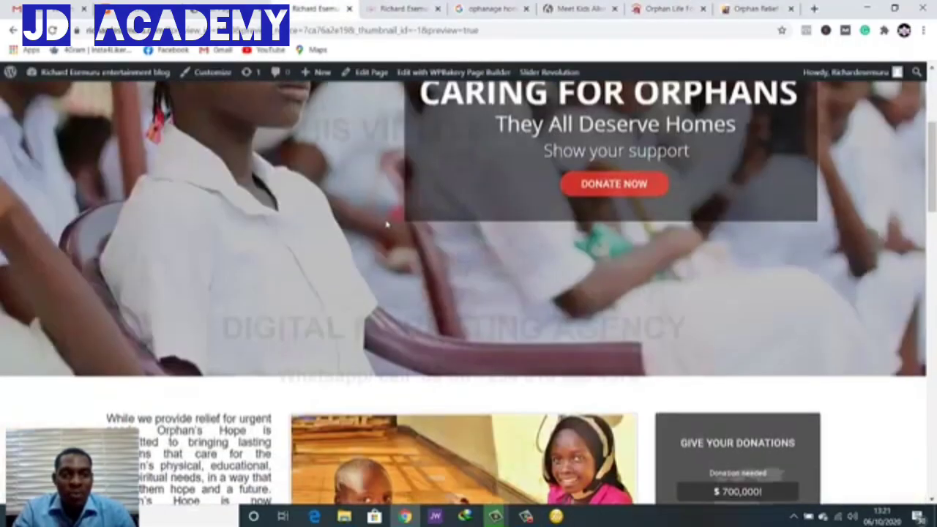
scroll(388, 224, "down", 7)
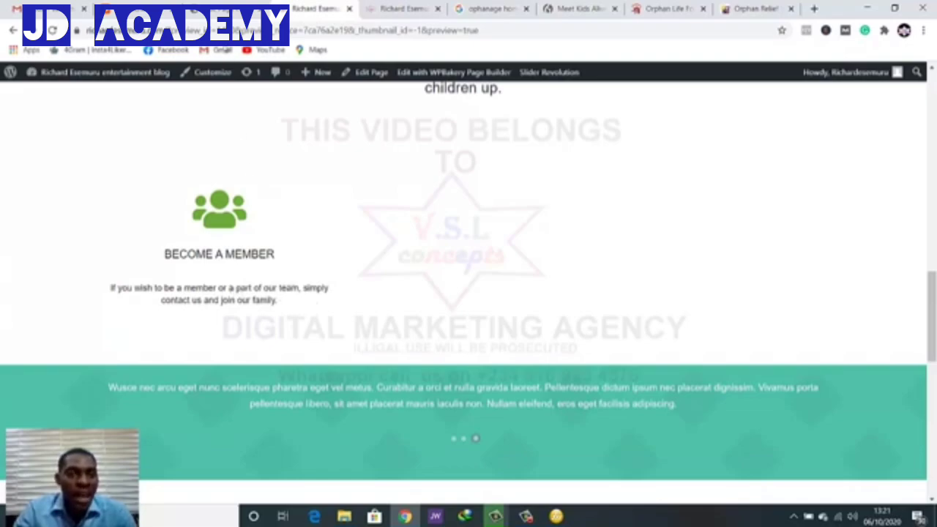
Return to the page editor and add a Button element below the membership paragraph in the first column
left_click(224, 11)
scroll(234, 291, "down", 1)
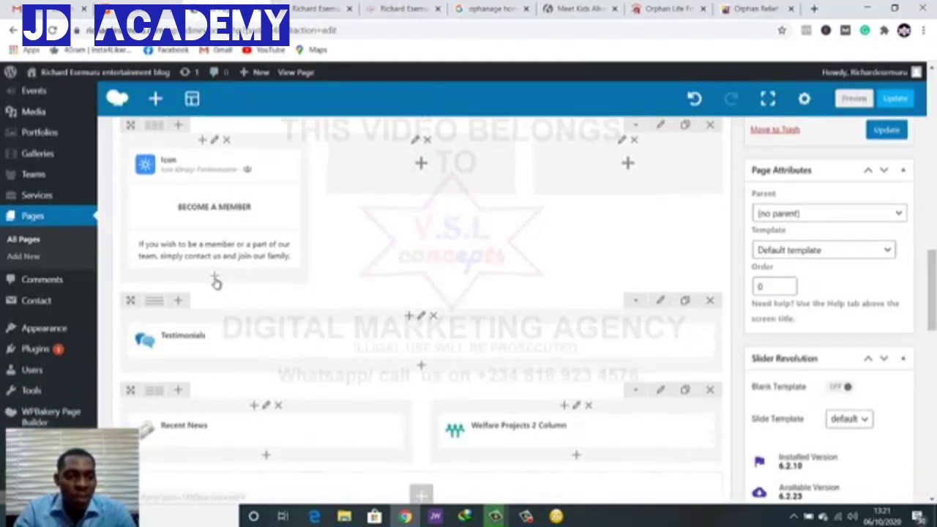
scroll(305, 315, "down", 1)
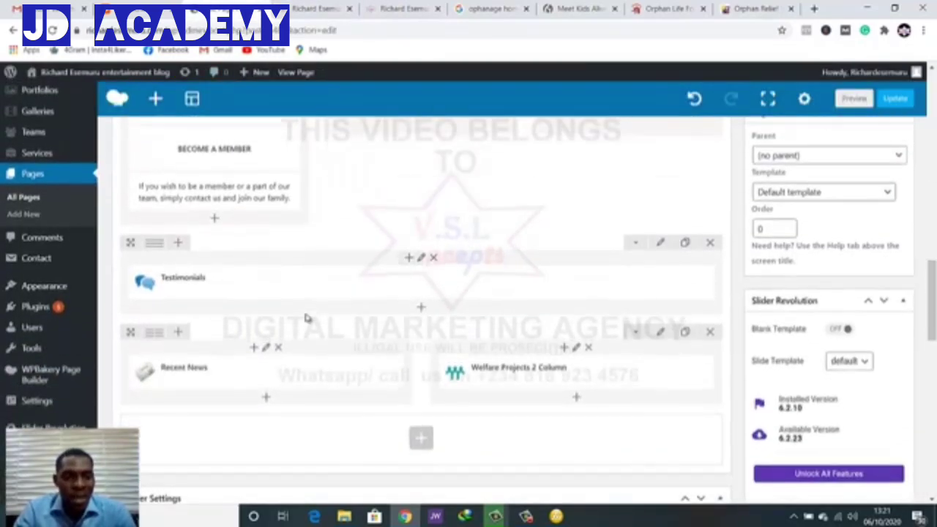
scroll(307, 317, "up", 1)
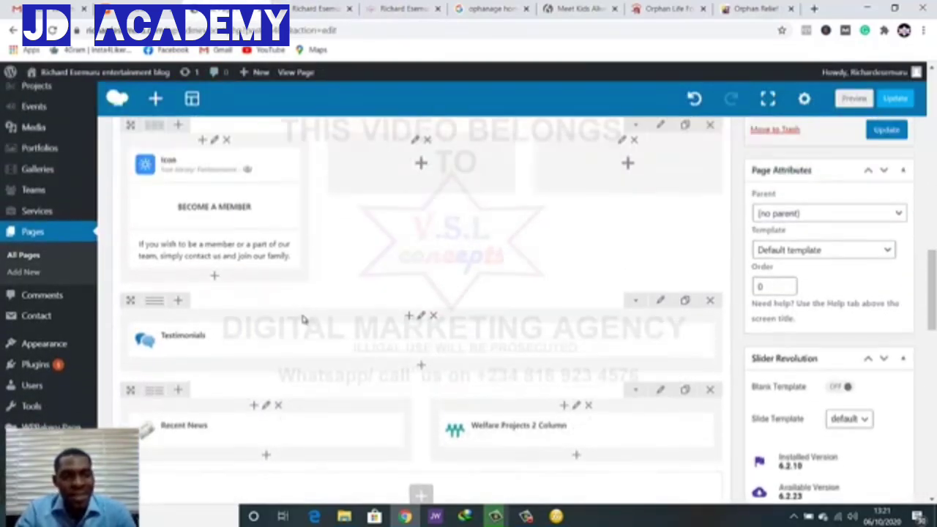
left_click(216, 279)
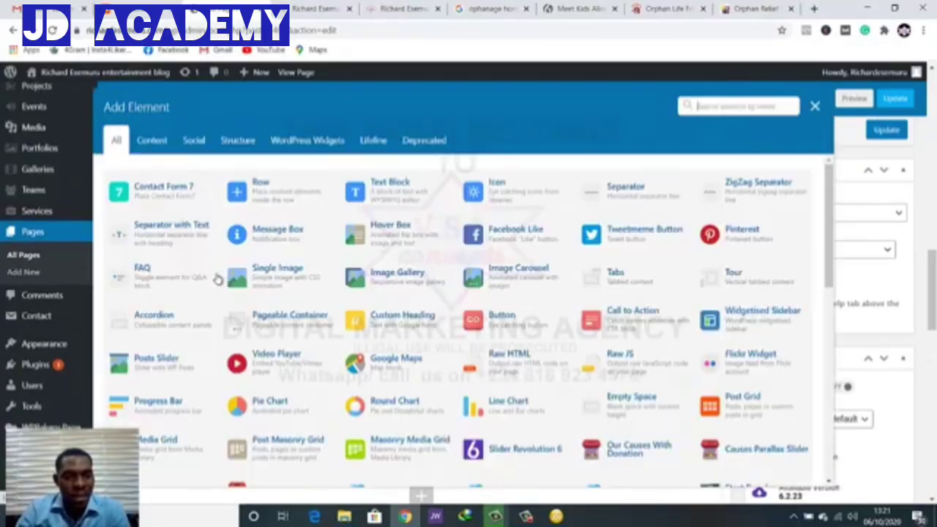
left_click(533, 324)
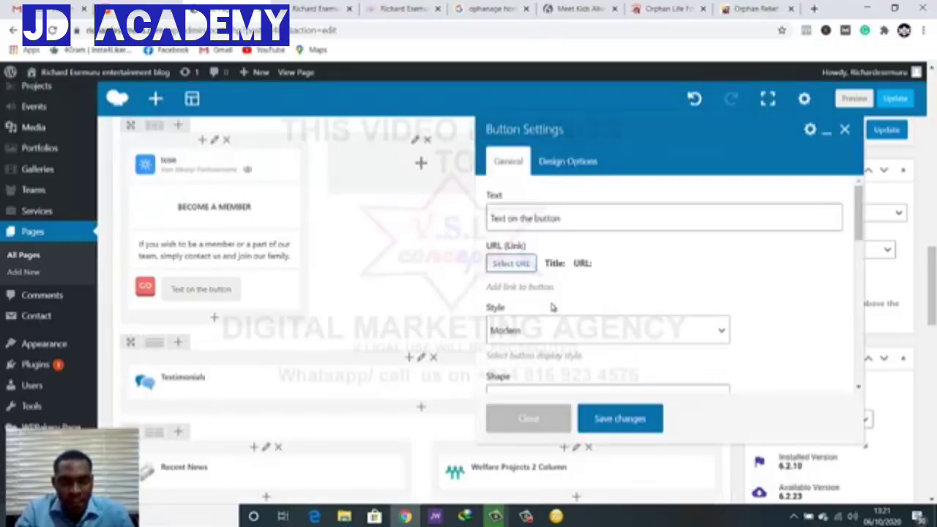
Select the new button's placeholder text and check the first card's button label on the Orphan Life Foundation site
left_click_drag(555, 223, 489, 219)
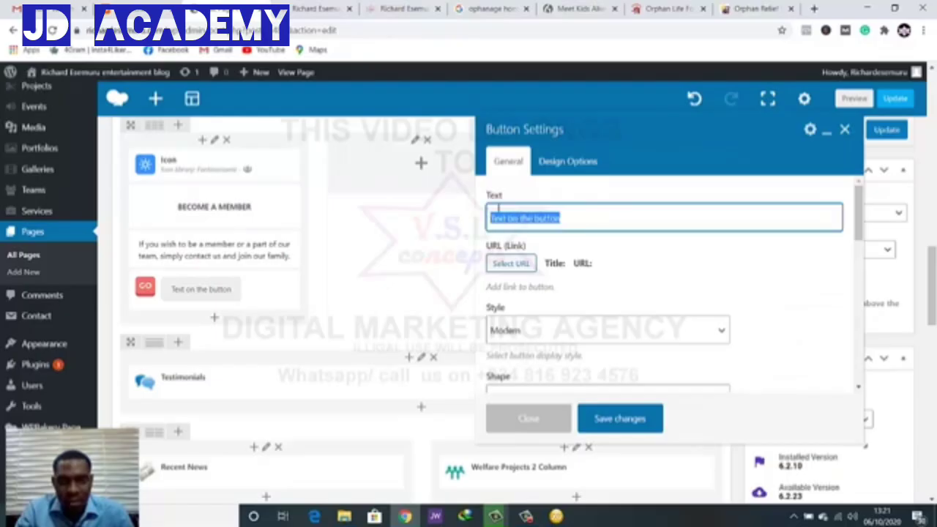
left_click(628, 5)
scroll(150, 417, "down", 2)
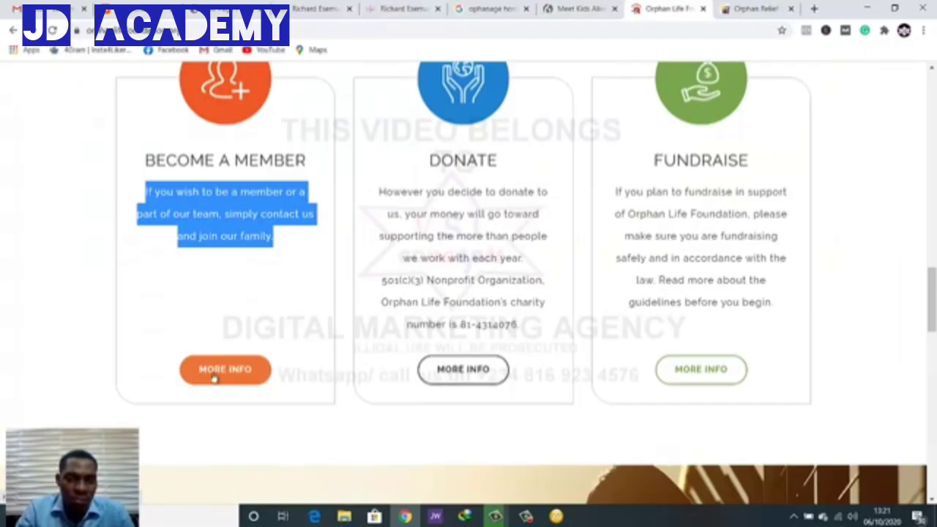
left_click(205, 8)
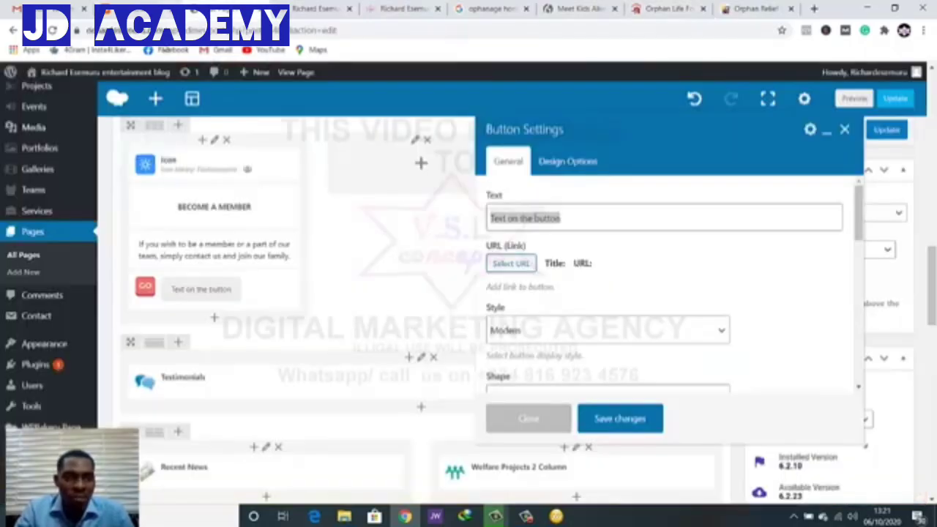
Set the button's text to MORE INFO, checking the capitalization against the Become a Member card on the reference orphan foundation site
type("none")
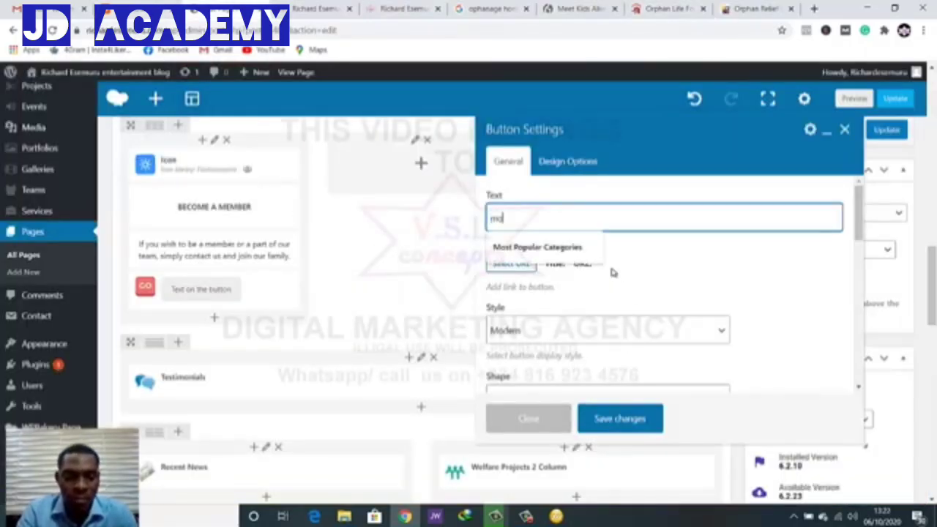
key("BackSpace")
key("BackSpace")
key("BackSpace")
key("BackSpace")
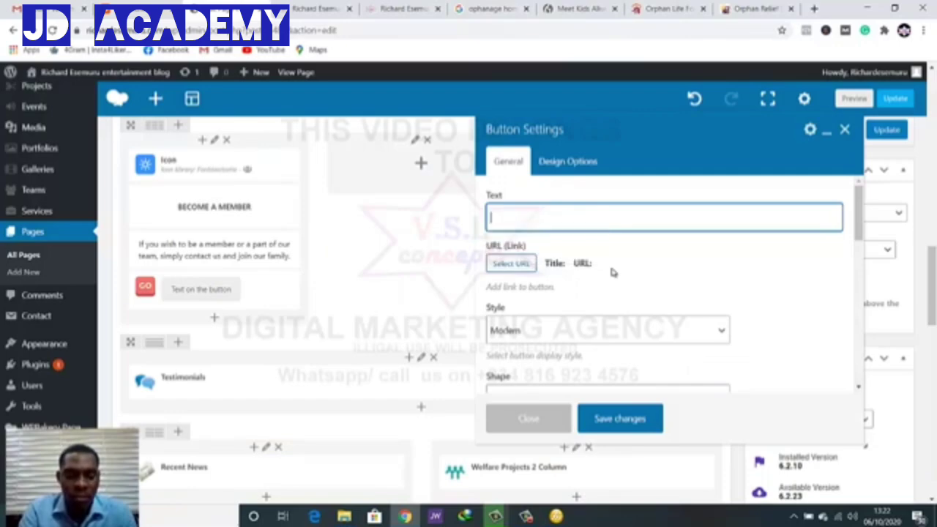
type("More Info")
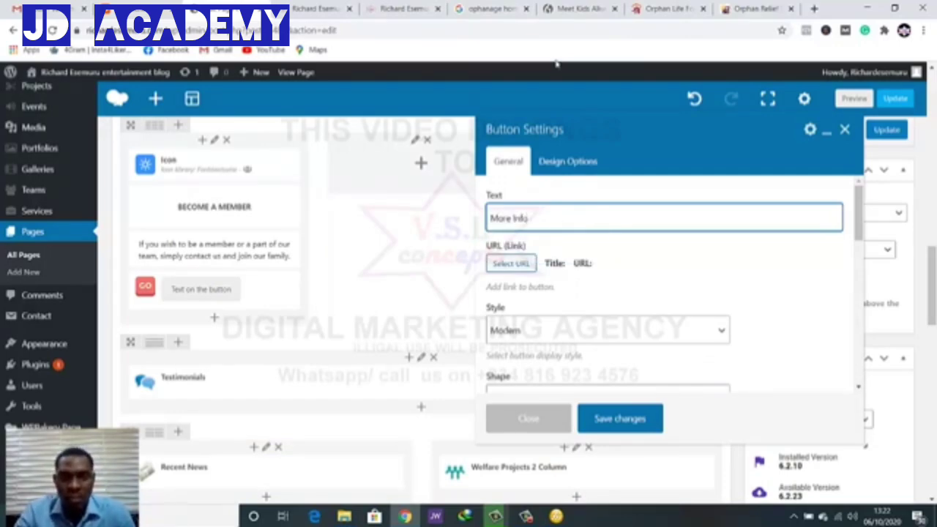
left_click(662, 9)
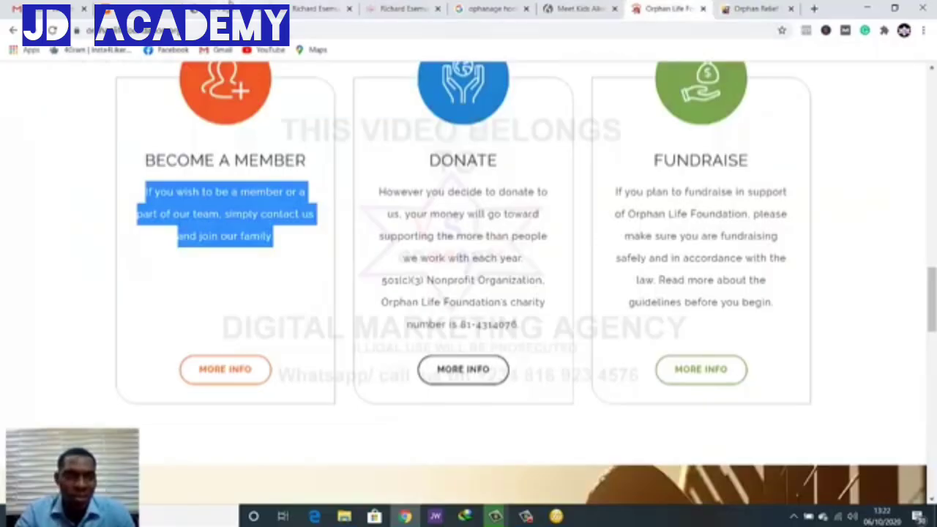
left_click(281, 12)
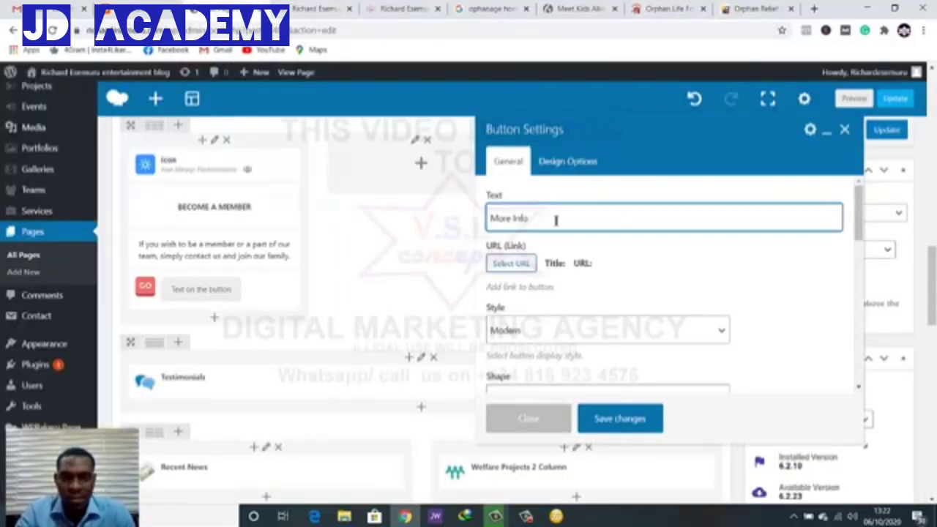
left_click_drag(556, 221, 470, 223)
type("M")
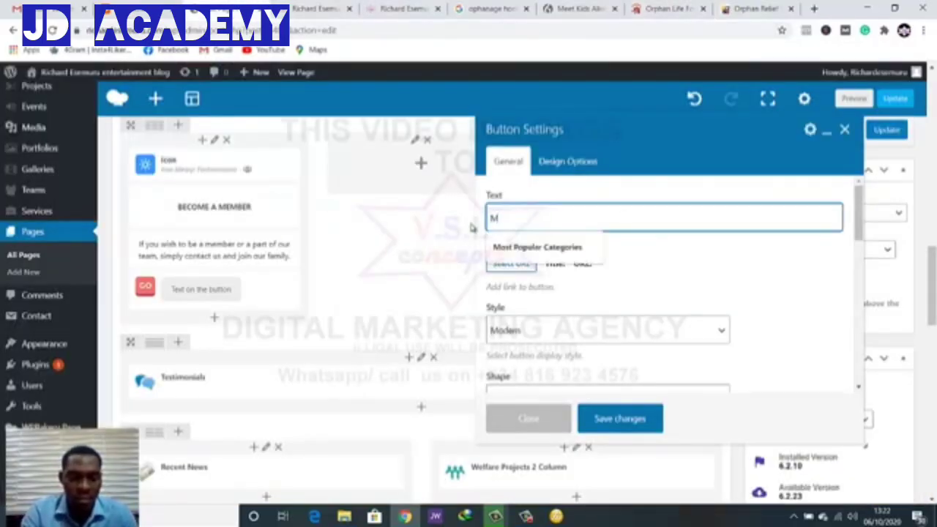
type("ORE INFO")
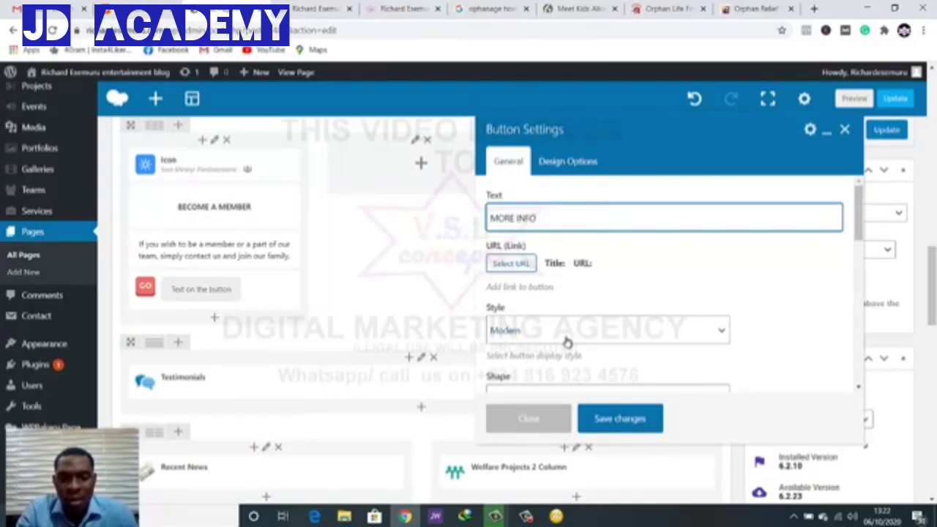
Set the MORE INFO button's color to Green
scroll(566, 341, "down", 3)
scroll(564, 307, "up", 1)
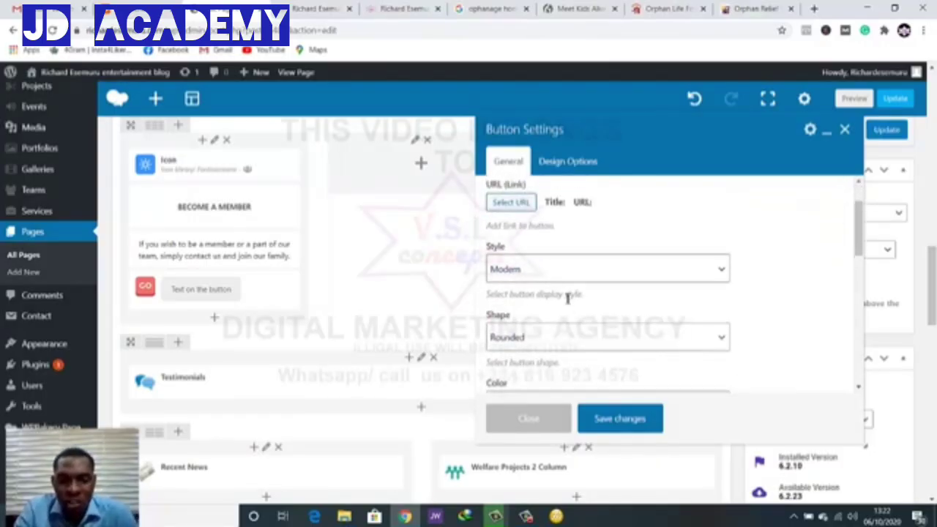
scroll(566, 296, "down", 2)
scroll(574, 283, "down", 1)
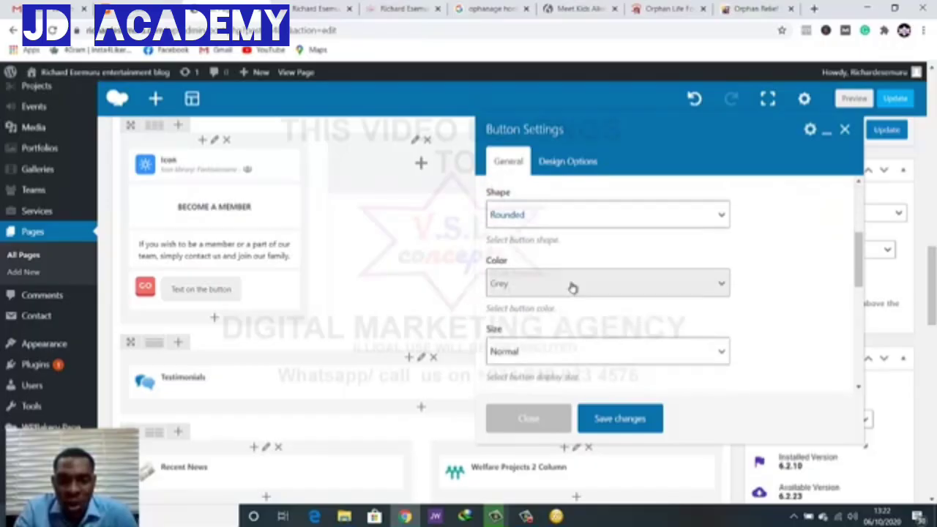
left_click(571, 287)
scroll(560, 259, "down", 2)
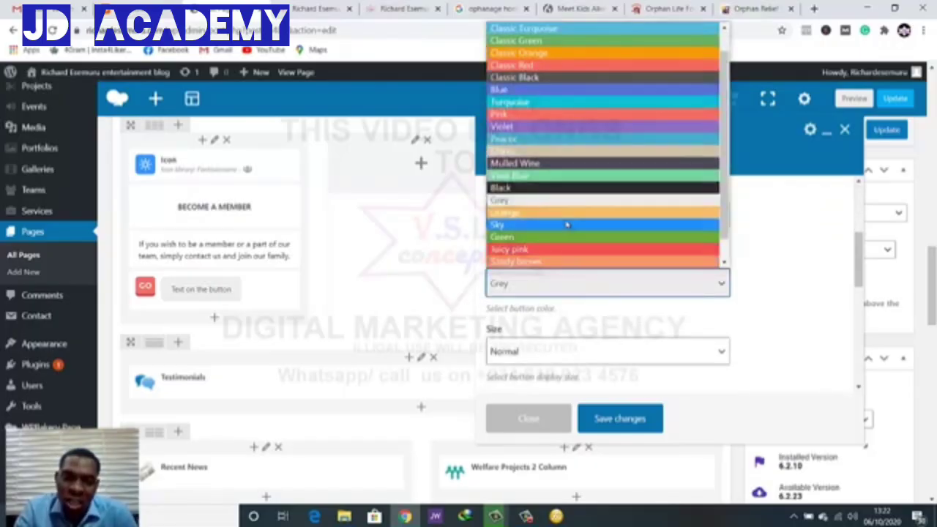
scroll(569, 223, "down", 1)
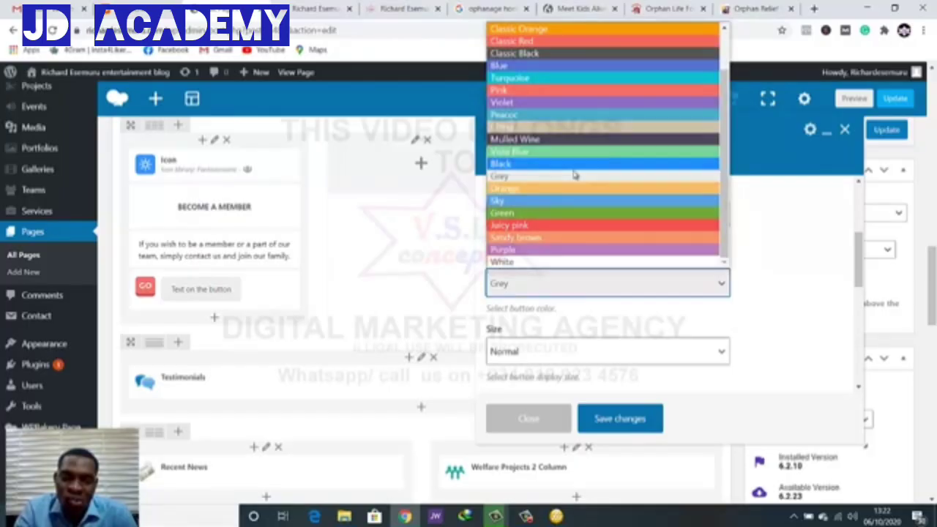
left_click(571, 215)
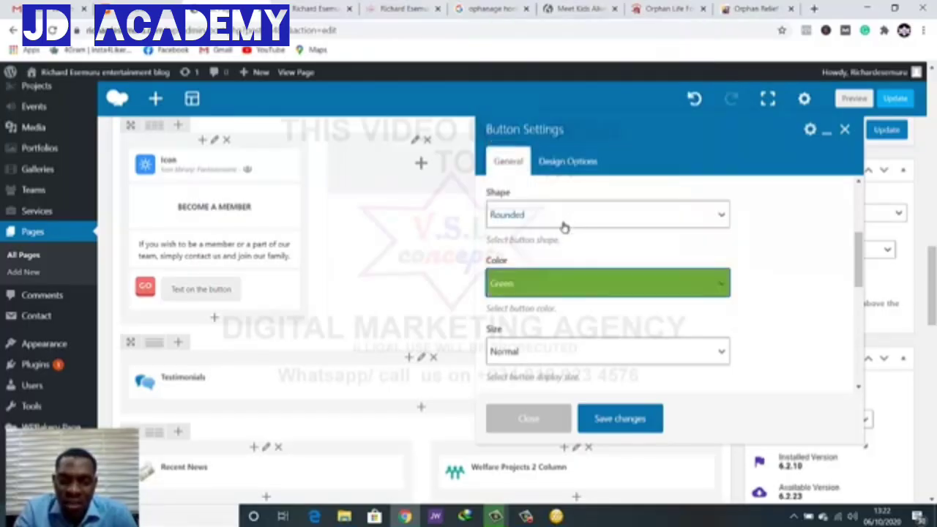
Set the button's alignment to Center, keeping the Normal size, and save the button settings
scroll(574, 292, "down", 3)
left_click(575, 234)
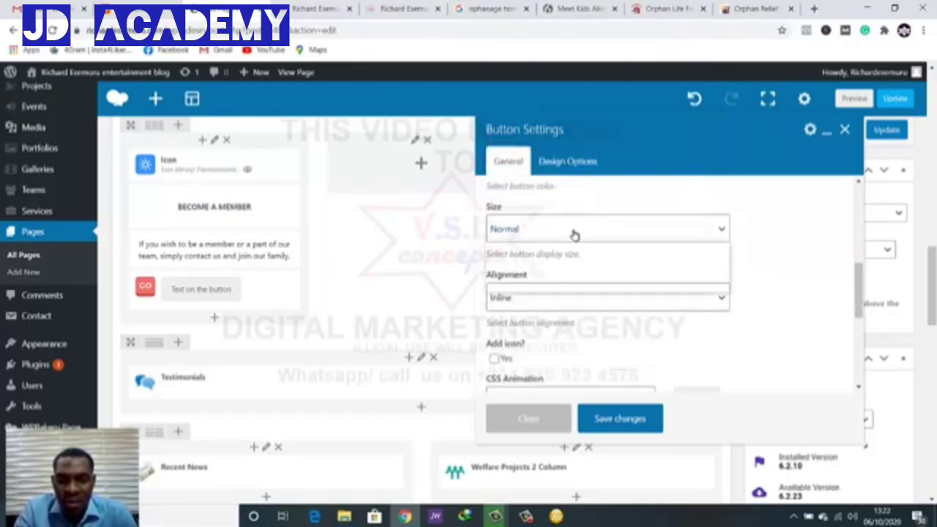
left_click(574, 234)
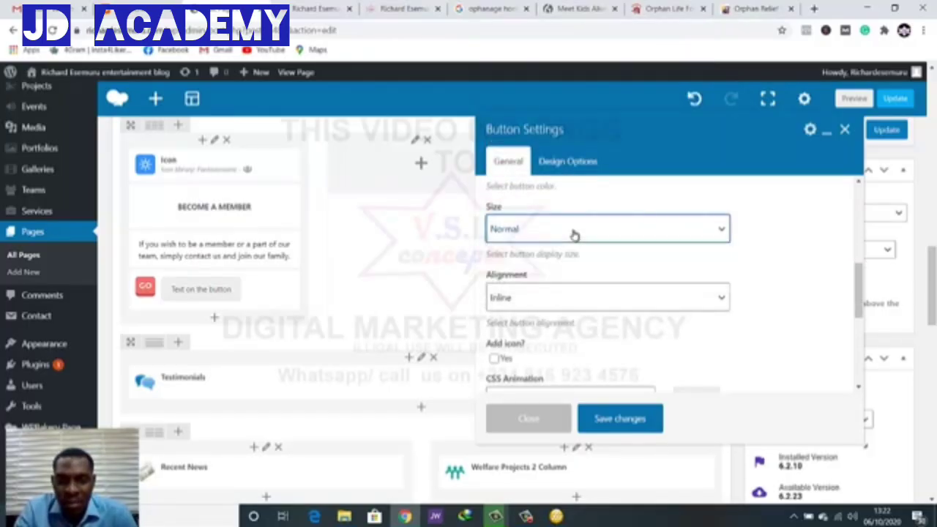
left_click(566, 303)
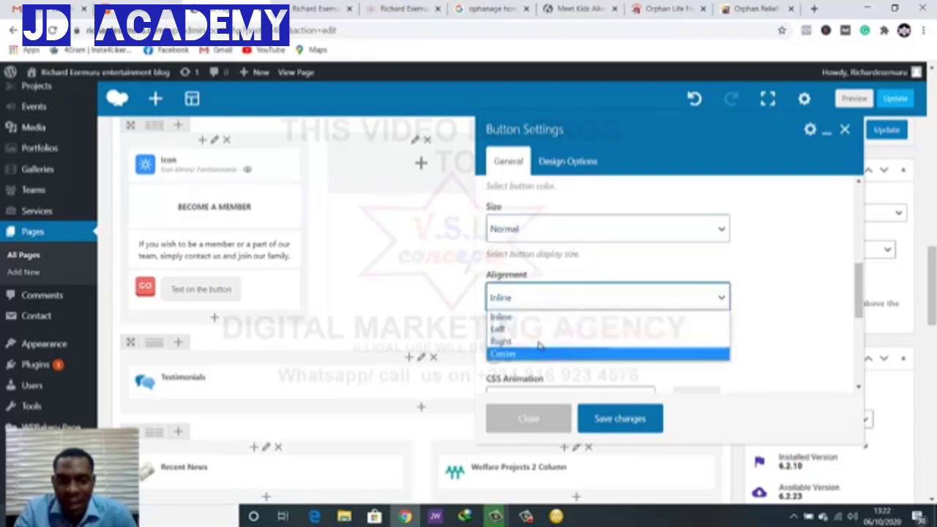
left_click(577, 353)
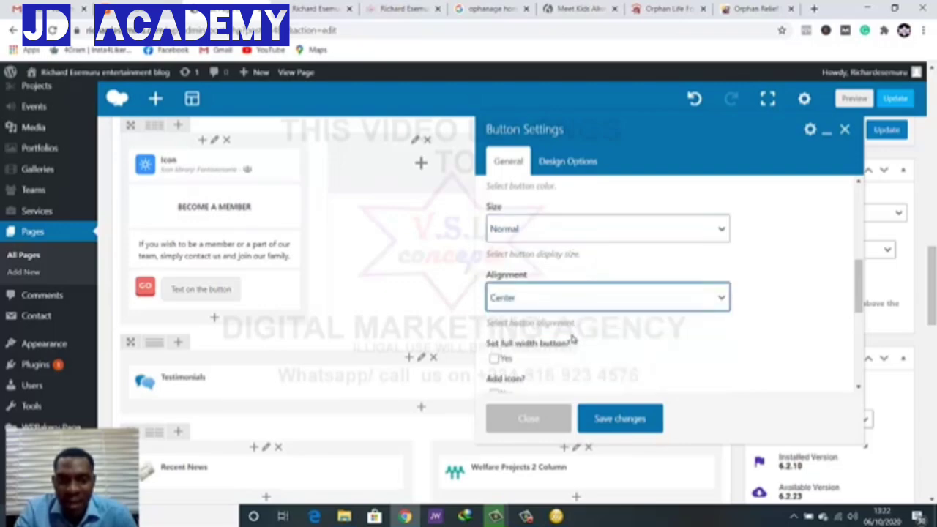
scroll(556, 322, "down", 1)
scroll(556, 321, "down", 3)
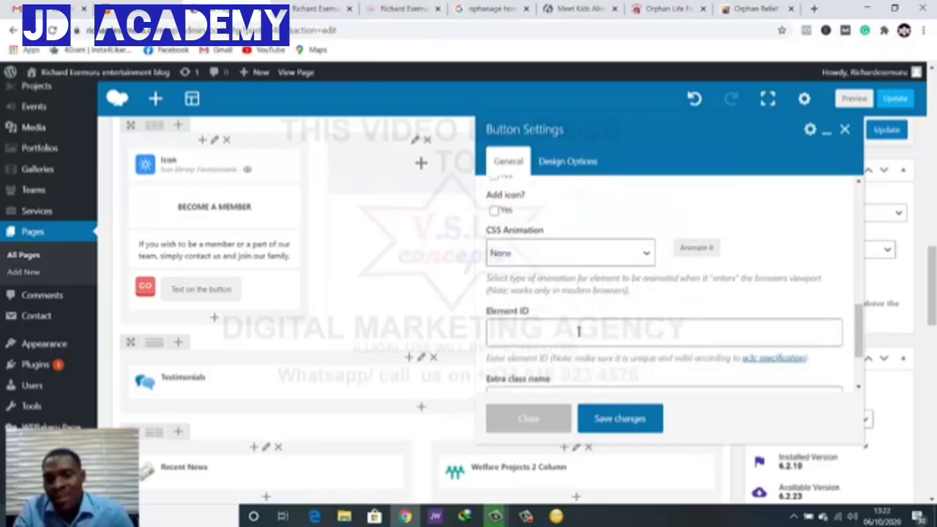
left_click(596, 420)
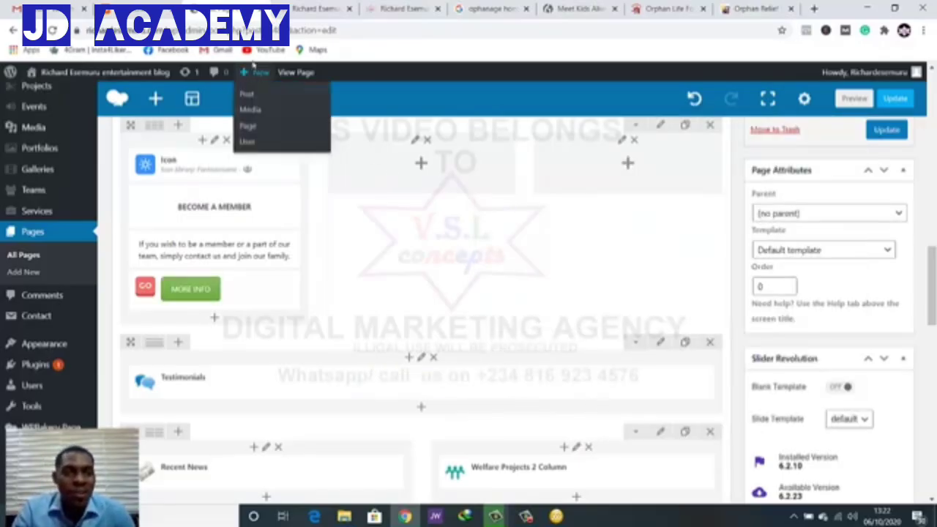
Preview the page and examine the Become a Member block under the What You Can Do? heading
left_click(854, 99)
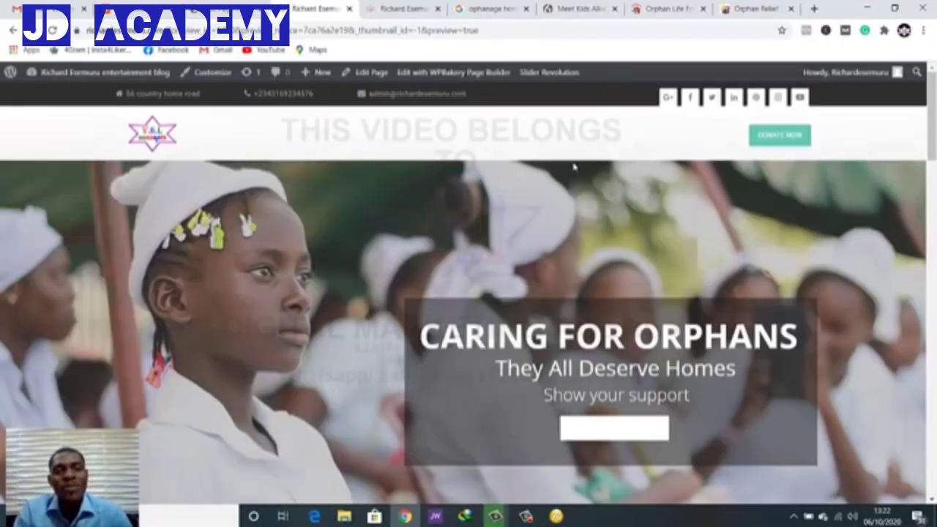
scroll(666, 308, "down", 6)
scroll(666, 309, "down", 7)
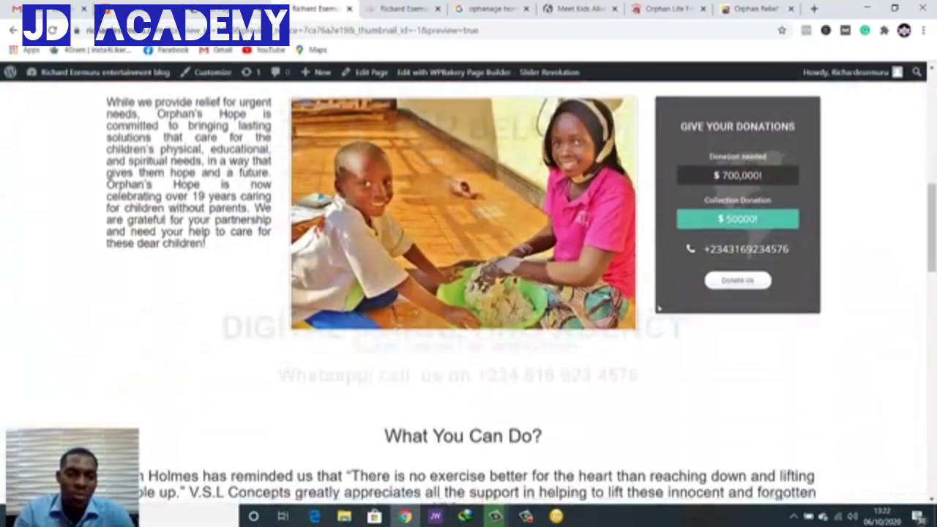
scroll(644, 307, "up", 1)
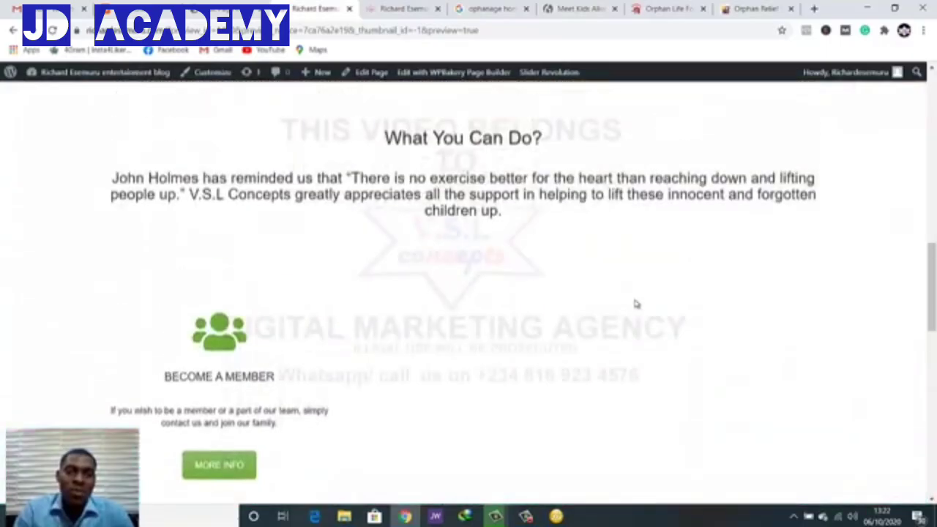
scroll(438, 231, "down", 1)
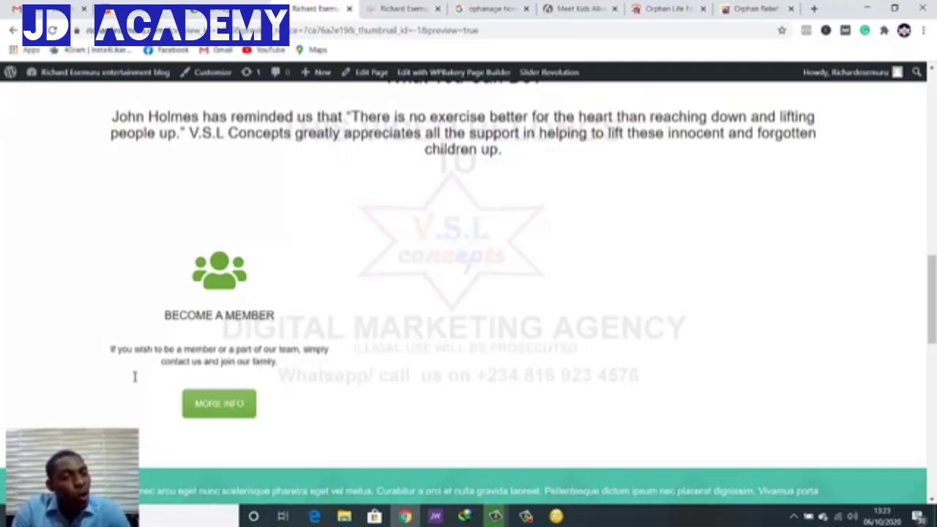
left_click(370, 72)
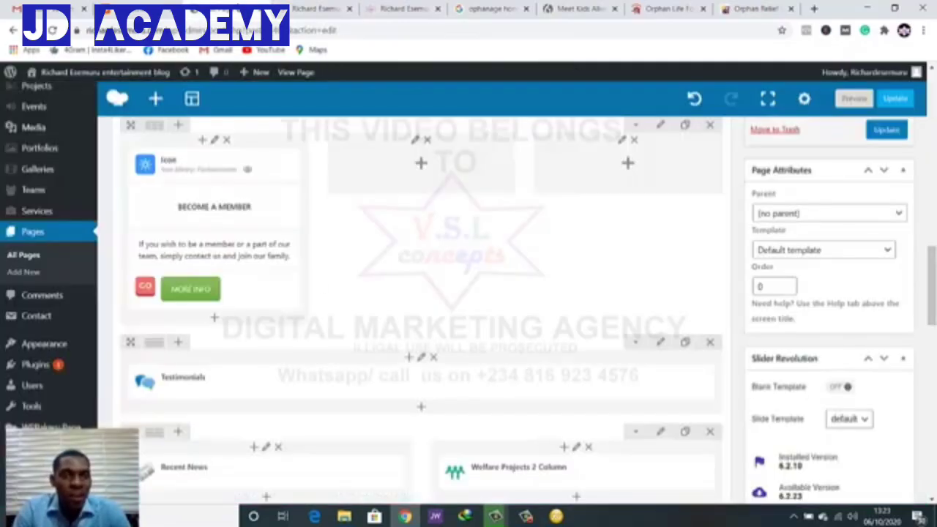
scroll(248, 289, "down", 3)
scroll(229, 146, "up", 5)
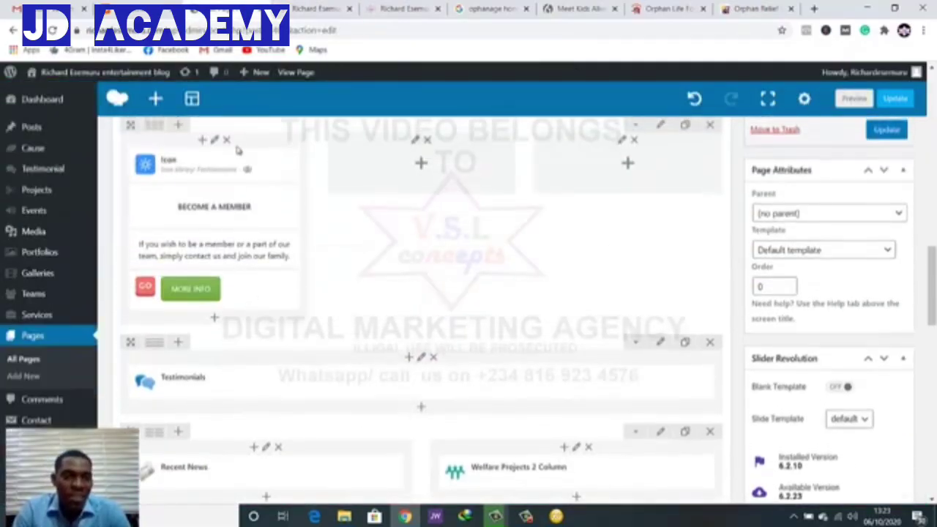
scroll(233, 161, "up", 1)
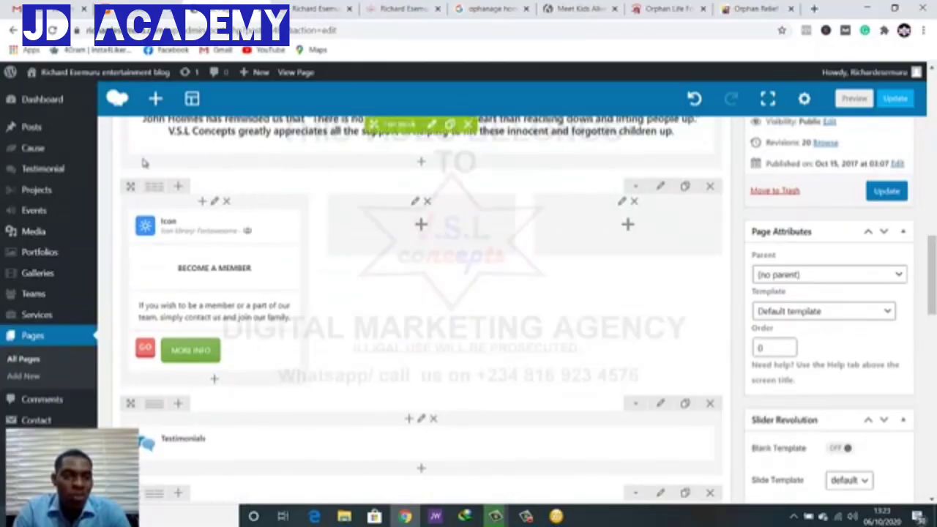
Review the page preview again, examining the introduction text, photo and donation box above the What You Can Do? section
left_click(304, 10)
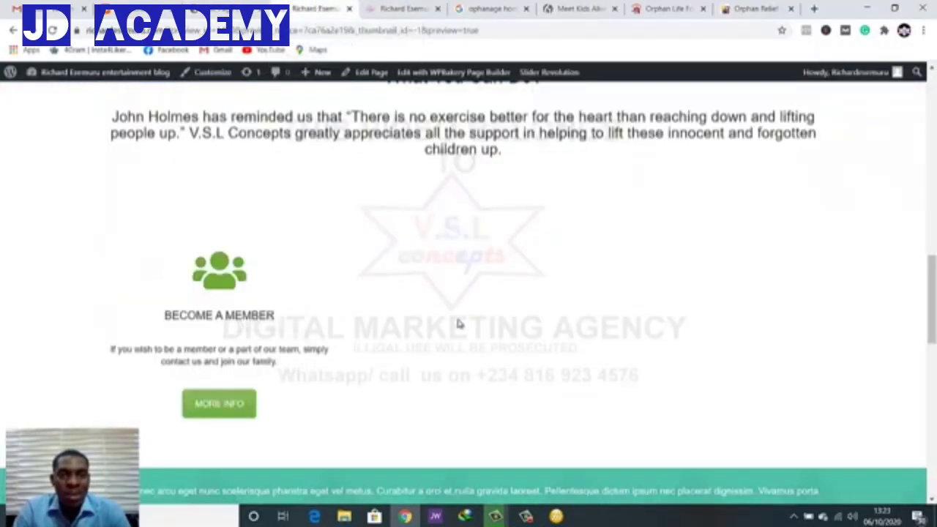
scroll(461, 323, "up", 4)
scroll(476, 325, "up", 3)
scroll(439, 307, "down", 4)
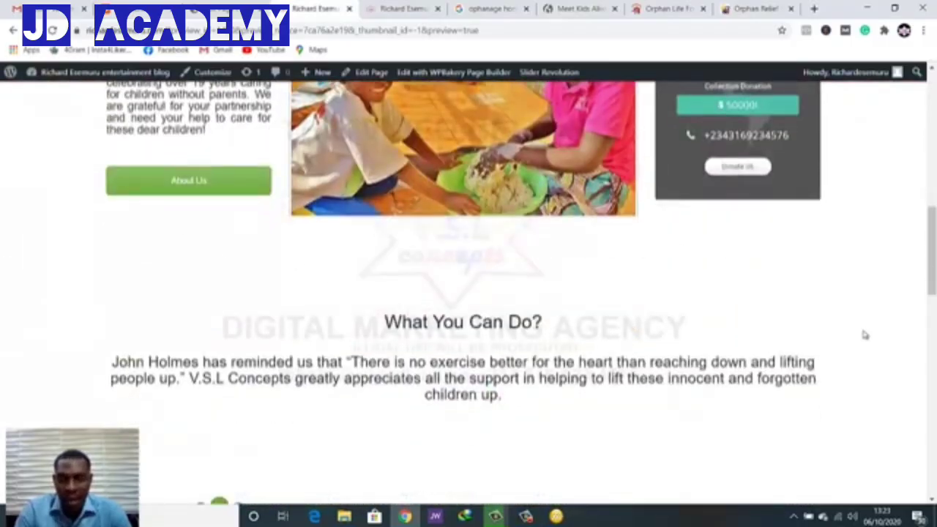
scroll(835, 425, "up", 3)
scroll(835, 425, "down", 2)
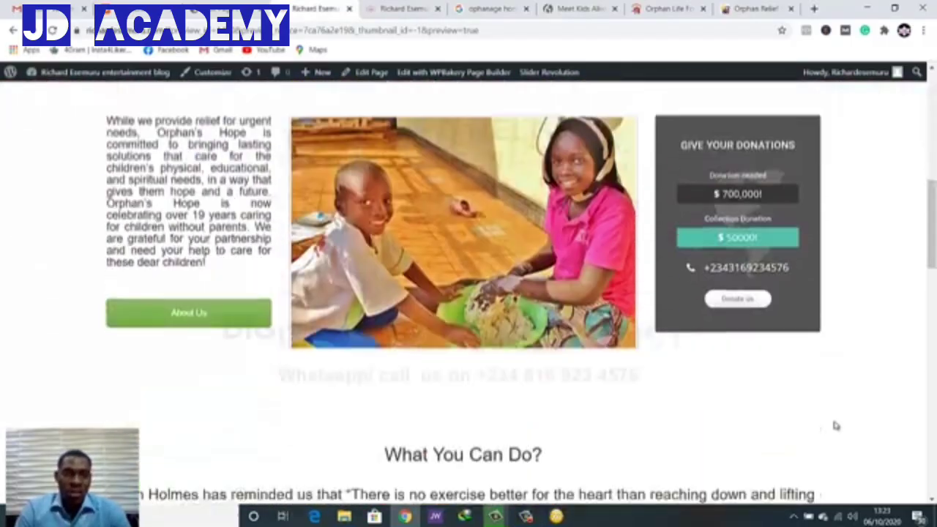
scroll(836, 425, "up", 1)
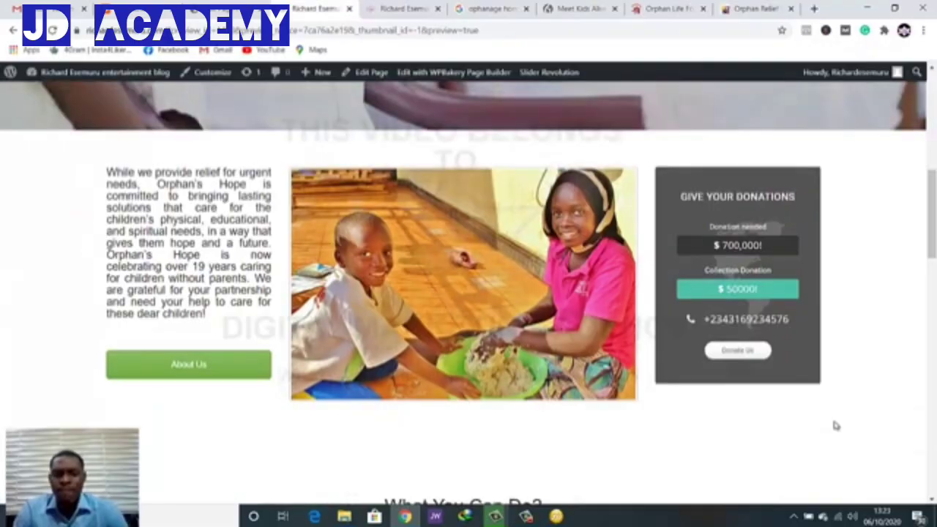
scroll(836, 425, "up", 1)
scroll(835, 425, "down", 1)
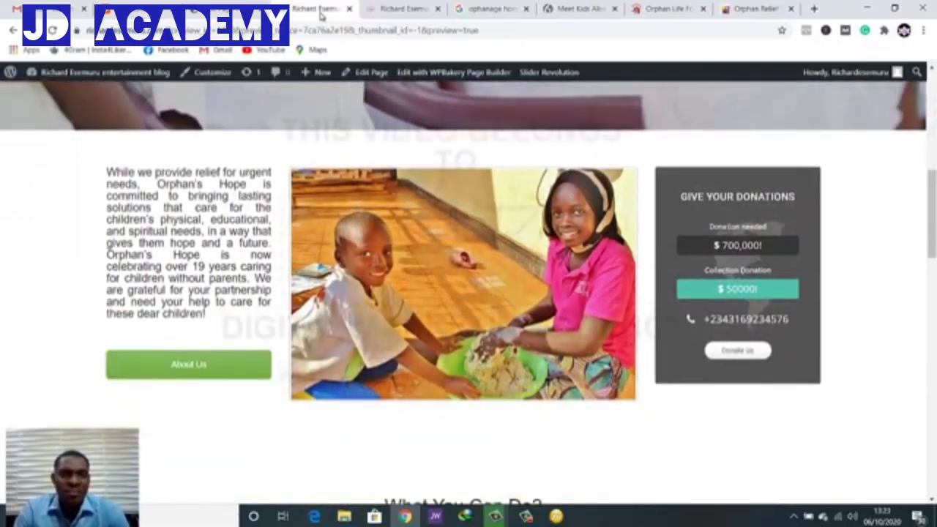
Set the background color of the What You Can Do? row to orange #dd9933 and save the row settings
left_click(219, 10)
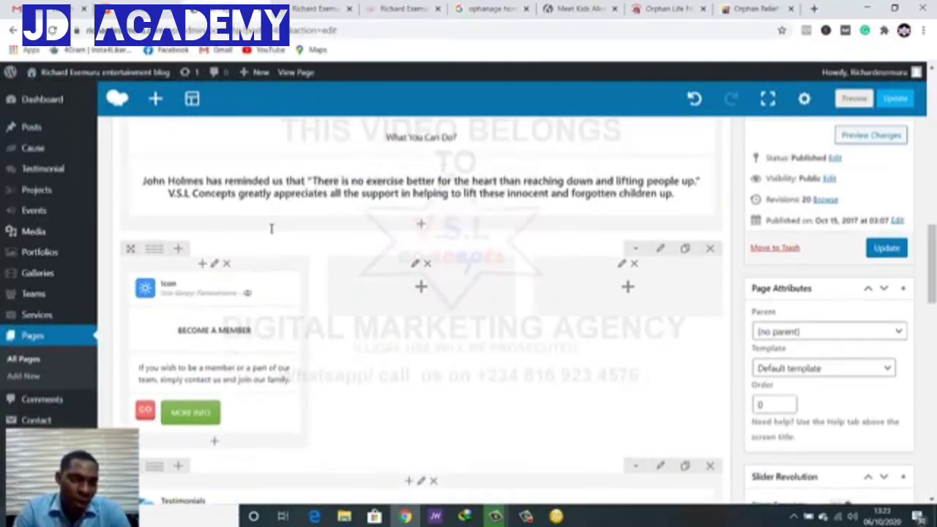
scroll(271, 229, "up", 3)
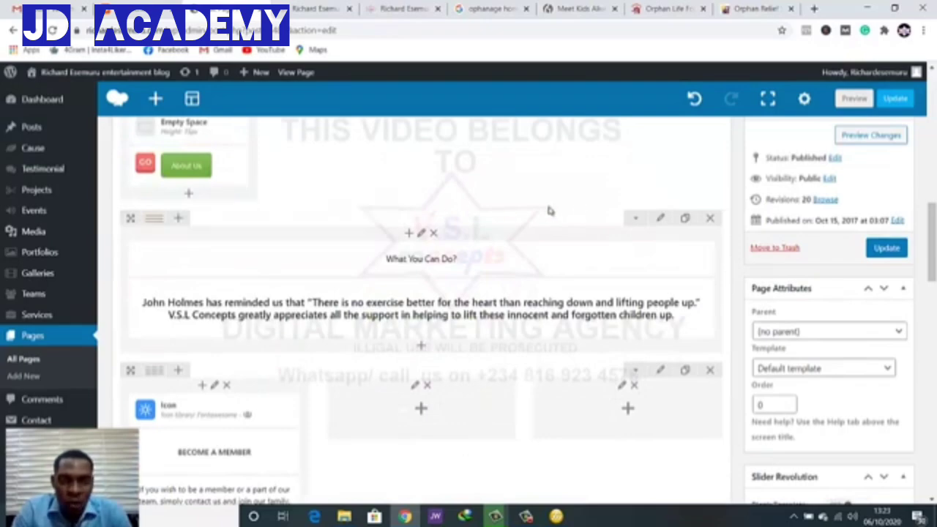
left_click(662, 218)
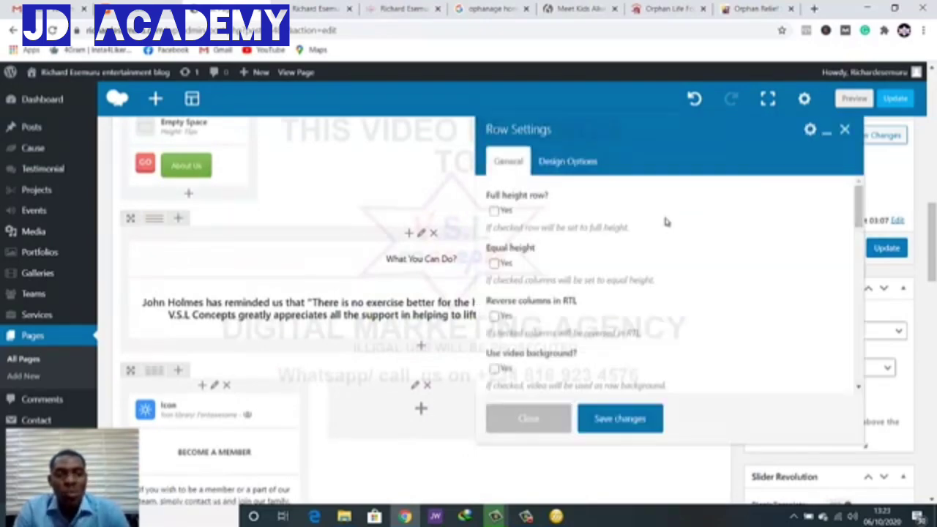
left_click(564, 161)
scroll(761, 304, "down", 1)
scroll(763, 289, "up", 1)
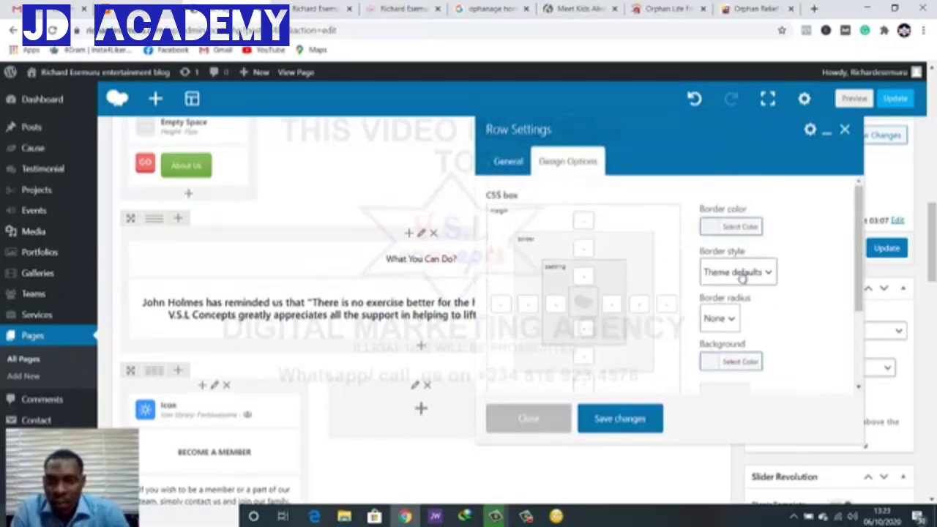
scroll(760, 333, "down", 1)
left_click(721, 302)
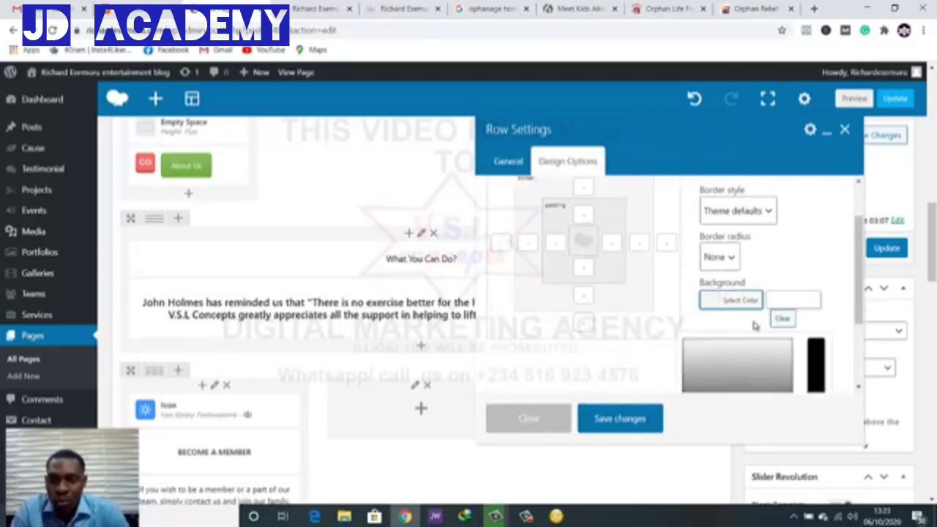
left_click(780, 362)
scroll(848, 348, "down", 2)
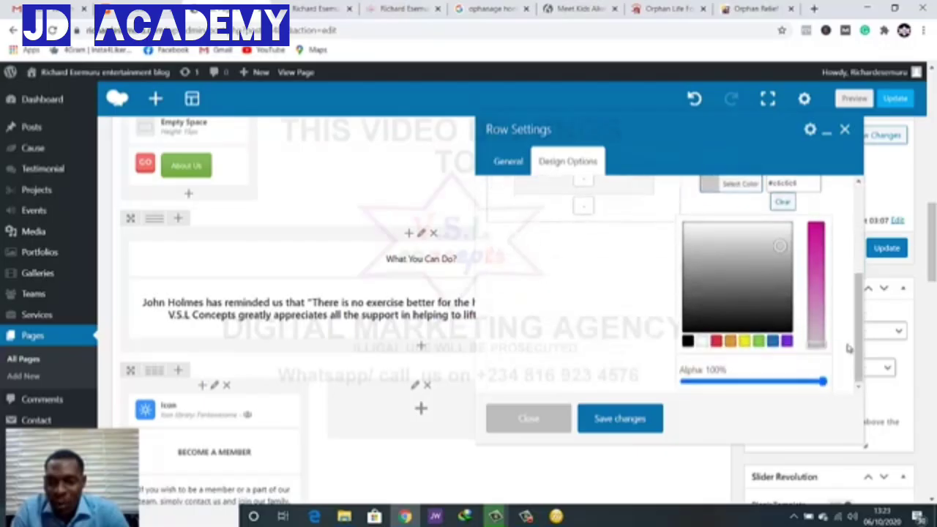
left_click(759, 341)
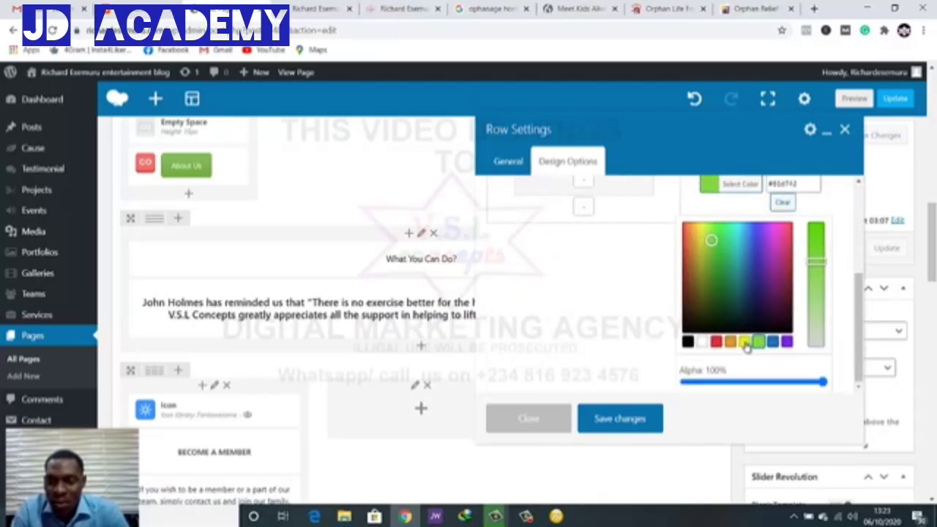
left_click(744, 343)
left_click(729, 342)
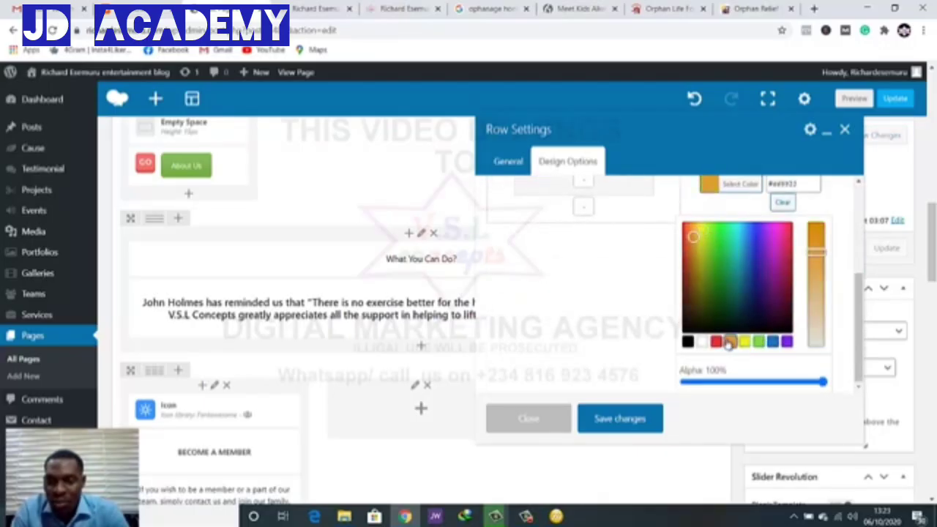
scroll(658, 395, "down", 1)
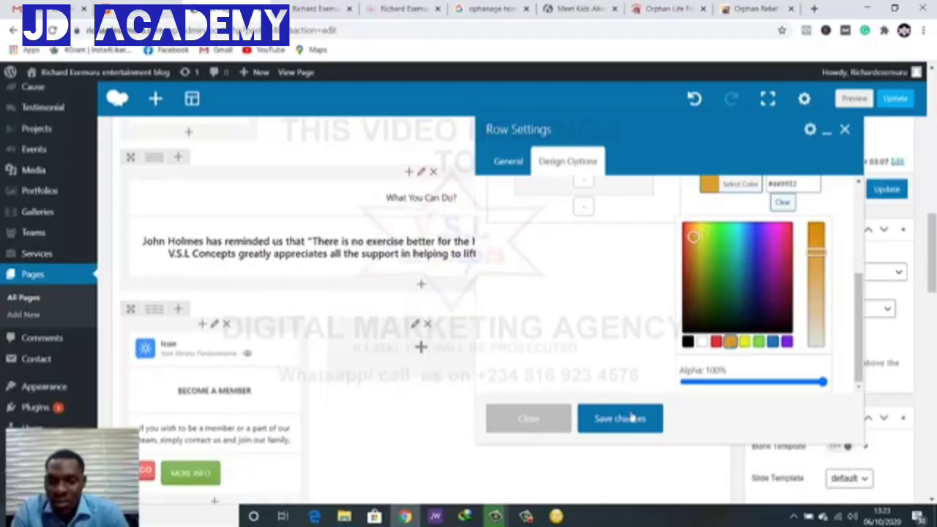
left_click(620, 419)
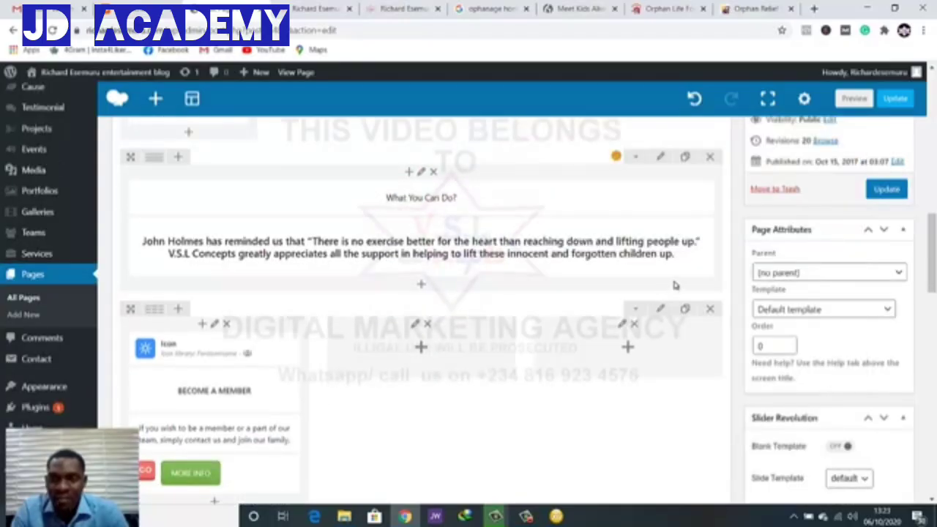
Preview the page and examine the orange What You Can Do? row against the banner and introduction section above it
left_click(852, 100)
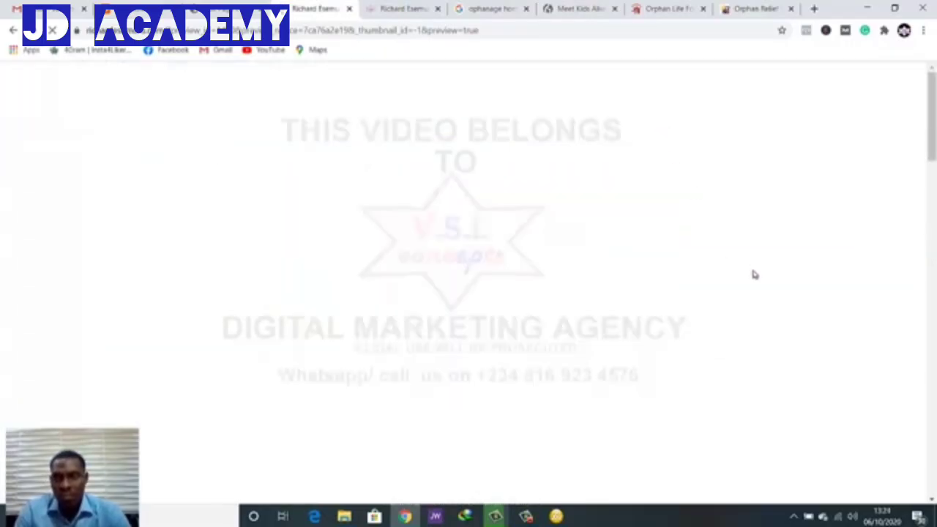
scroll(754, 274, "down", 7)
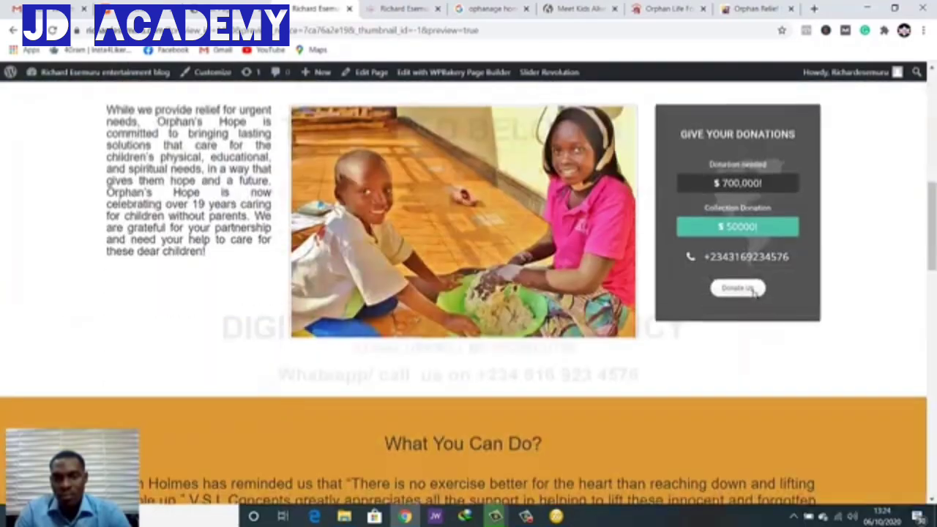
scroll(755, 290, "down", 3)
scroll(527, 272, "up", 1)
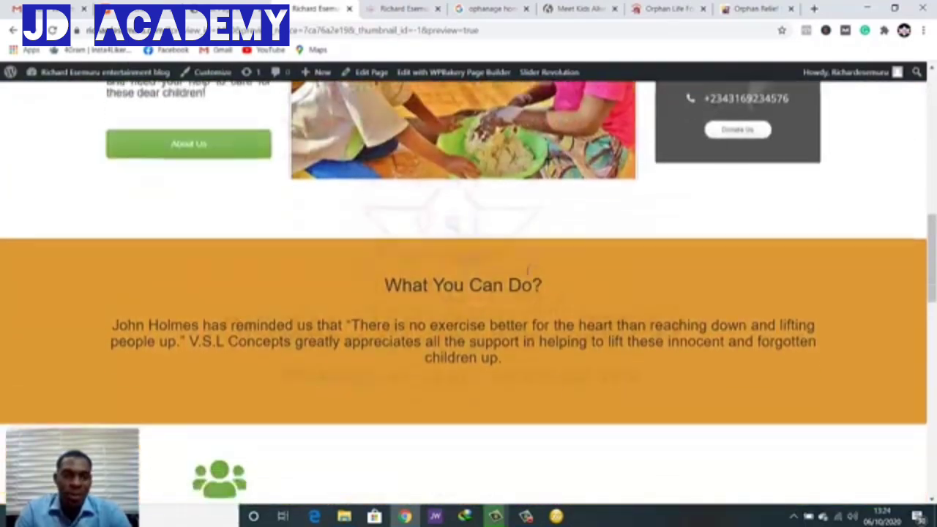
scroll(527, 270, "down", 2)
scroll(525, 273, "up", 3)
scroll(525, 274, "down", 1)
scroll(527, 280, "up", 2)
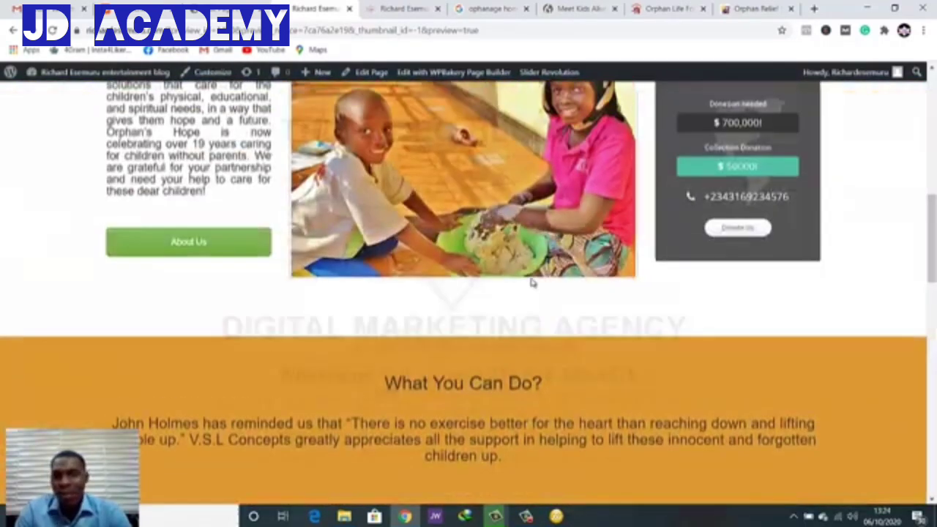
scroll(532, 283, "up", 7)
scroll(541, 294, "down", 2)
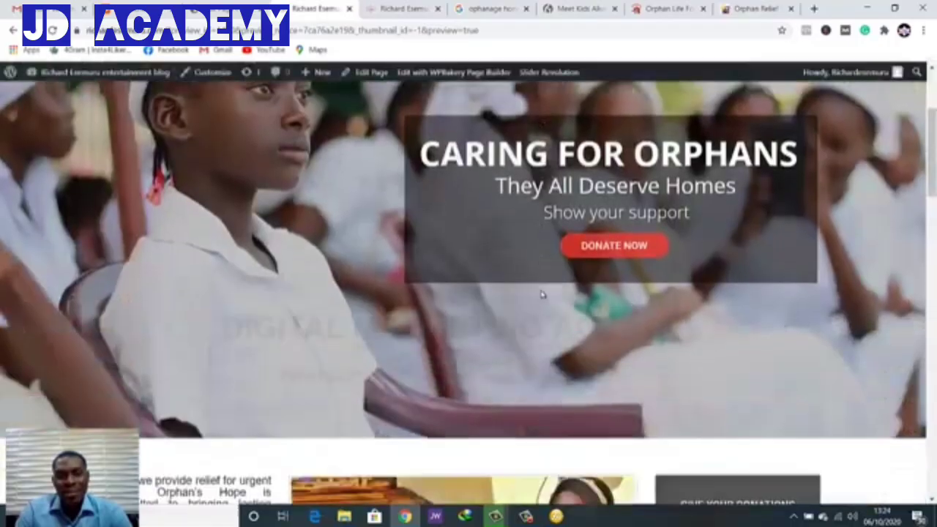
scroll(542, 295, "down", 7)
scroll(496, 290, "up", 2)
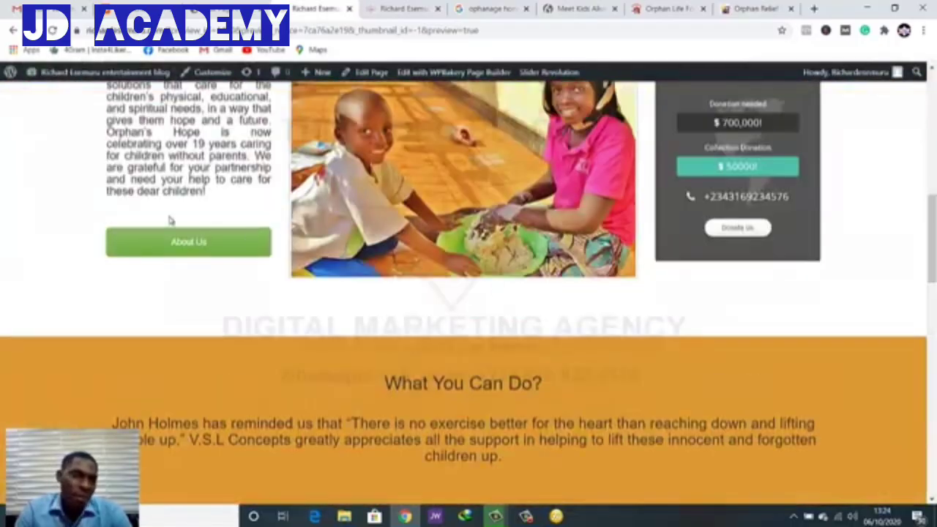
Change the background color of the What You Can Do? row to a muted medium green and save the row settings
left_click(242, 8)
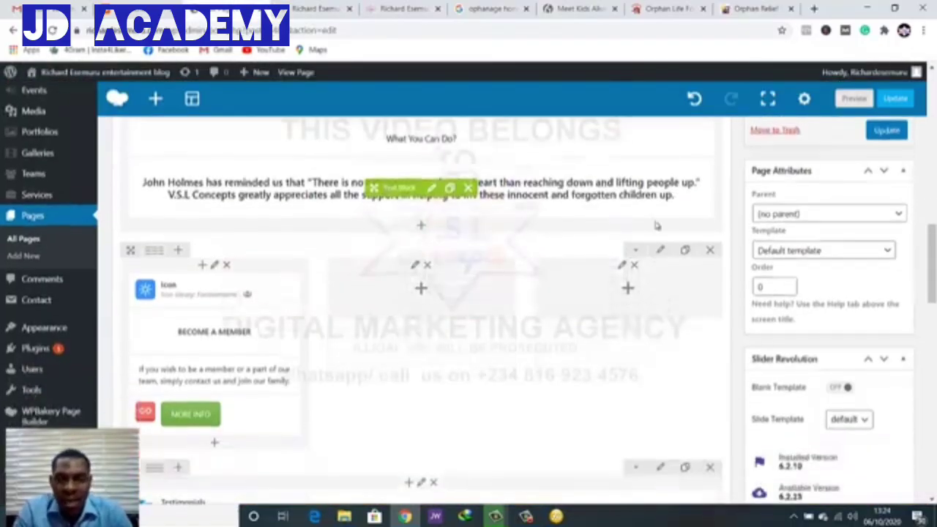
scroll(656, 226, "up", 2)
left_click(663, 218)
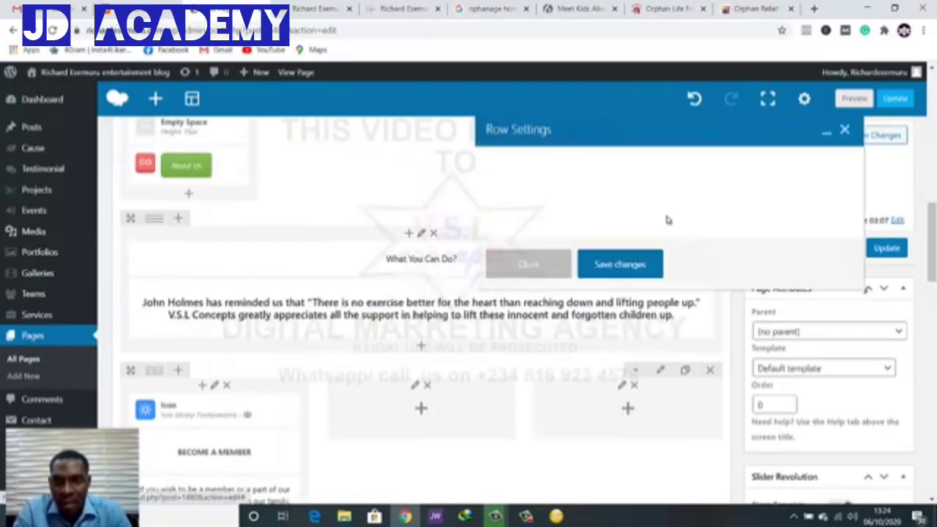
scroll(658, 234, "down", 1)
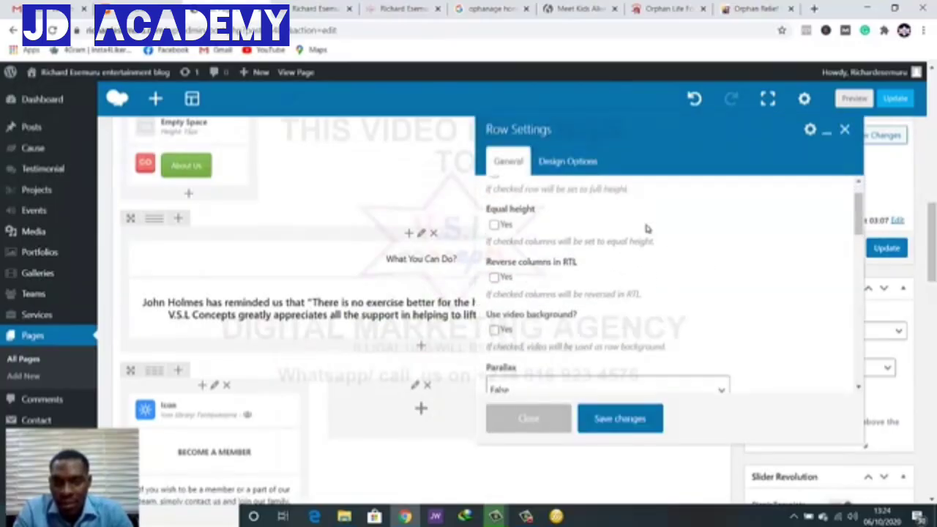
scroll(644, 226, "up", 1)
left_click(569, 161)
scroll(713, 270, "down", 1)
scroll(722, 279, "down", 1)
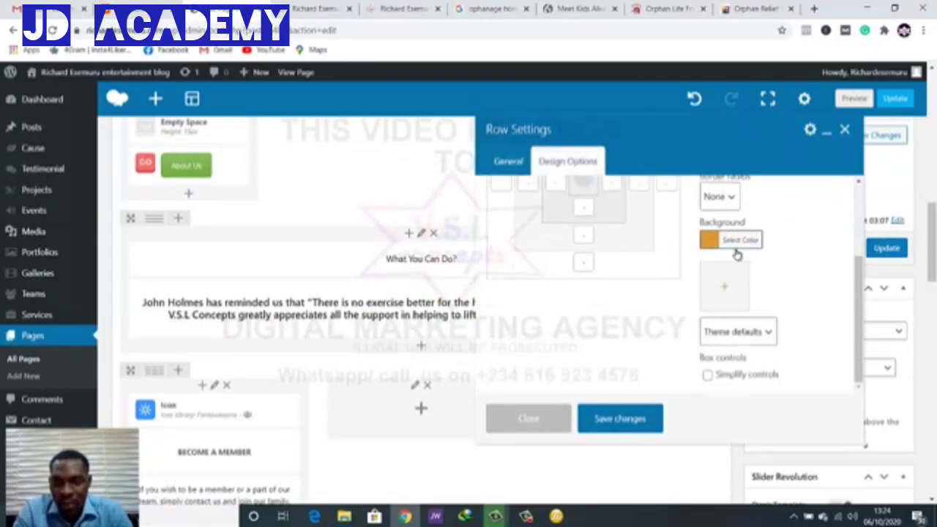
left_click(733, 248)
left_click_drag(694, 294, 719, 298)
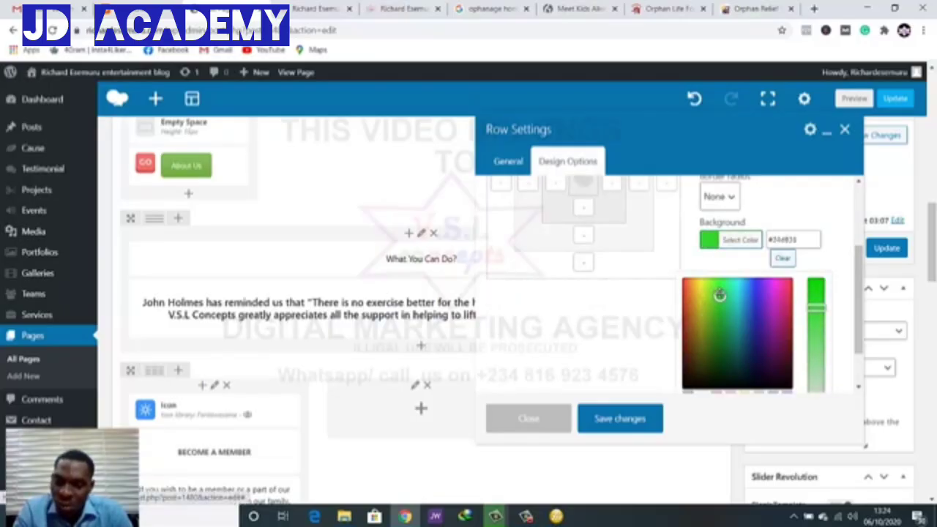
left_click_drag(720, 295, 722, 313)
left_click_drag(816, 305, 816, 333)
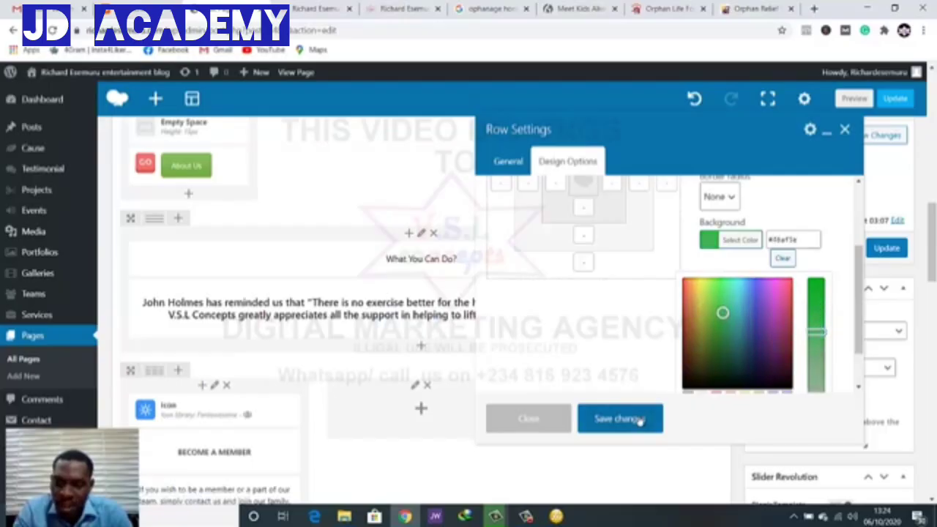
left_click(560, 429)
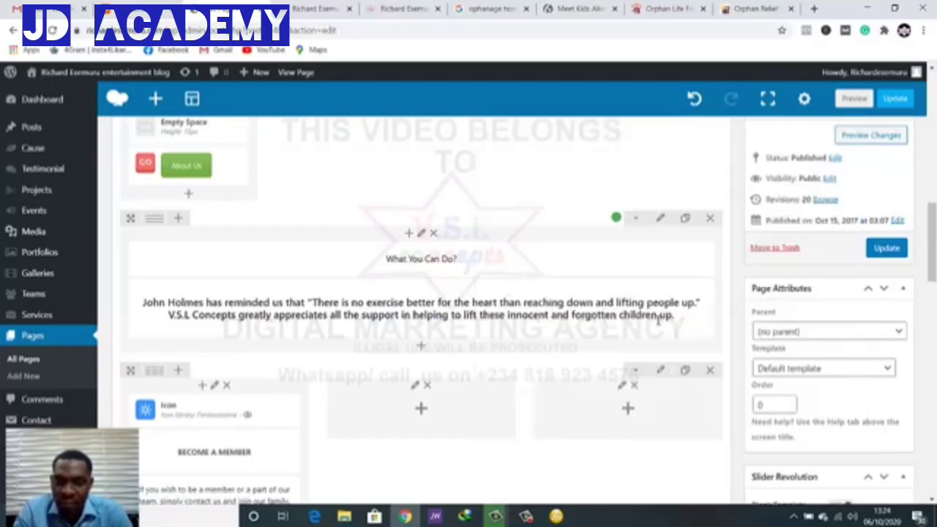
Preview the page and examine the green What You Can Do? row together with the Become a Member block below it
left_click(862, 102)
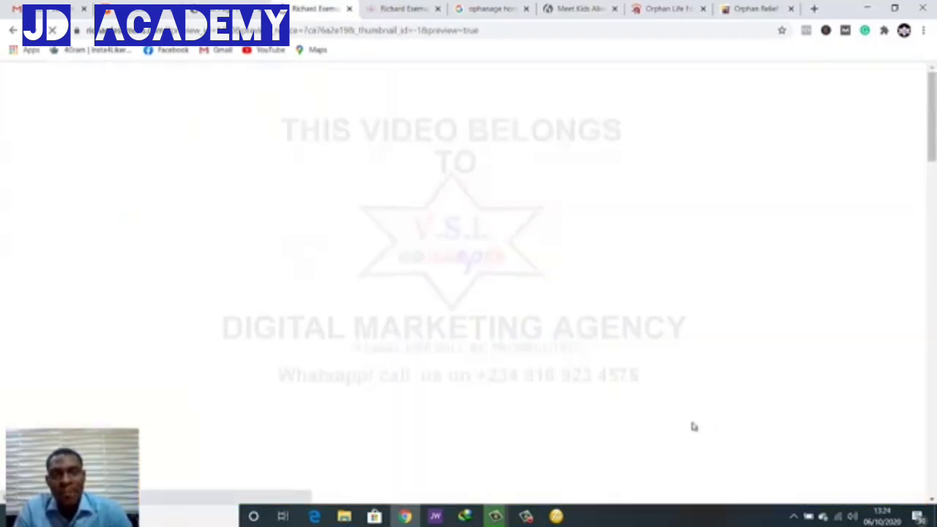
scroll(689, 428, "down", 6)
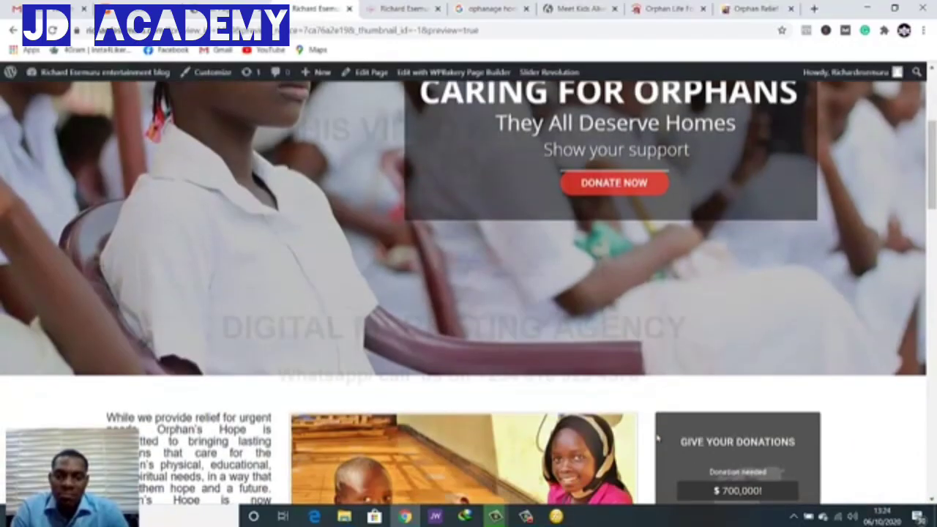
scroll(657, 435, "down", 5)
scroll(656, 437, "up", 5)
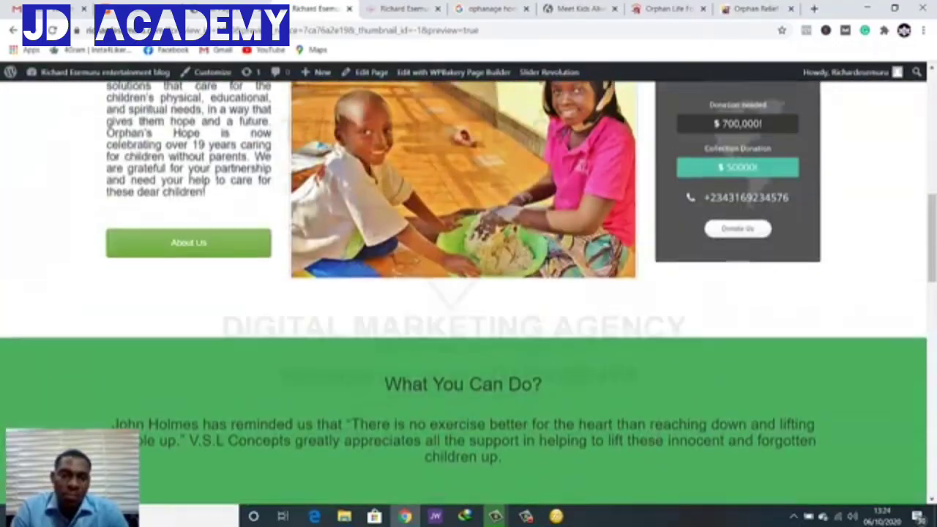
scroll(657, 436, "down", 4)
scroll(657, 439, "up", 3)
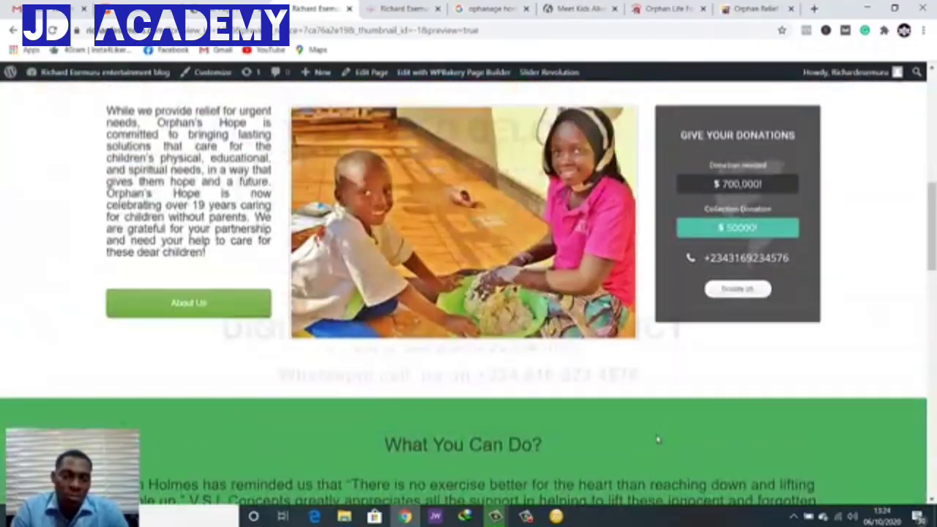
scroll(656, 439, "down", 4)
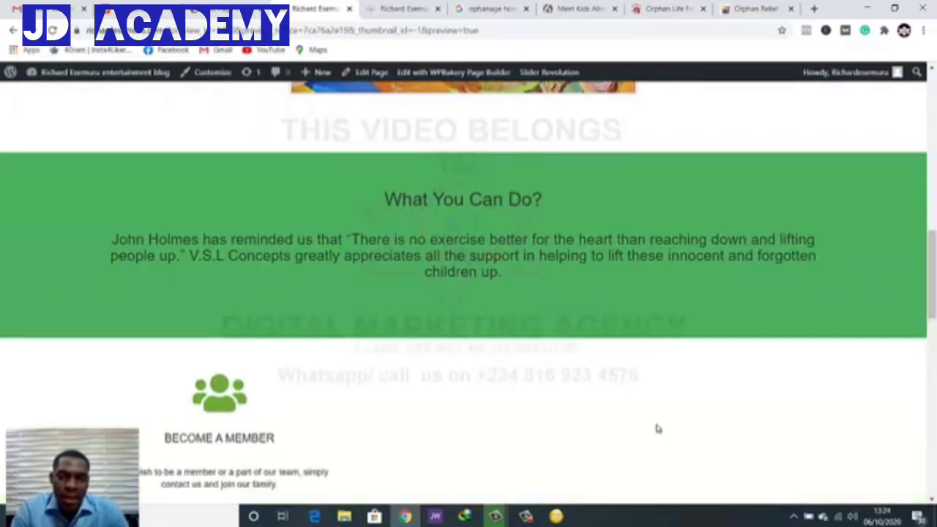
scroll(657, 428, "up", 2)
scroll(656, 425, "down", 1)
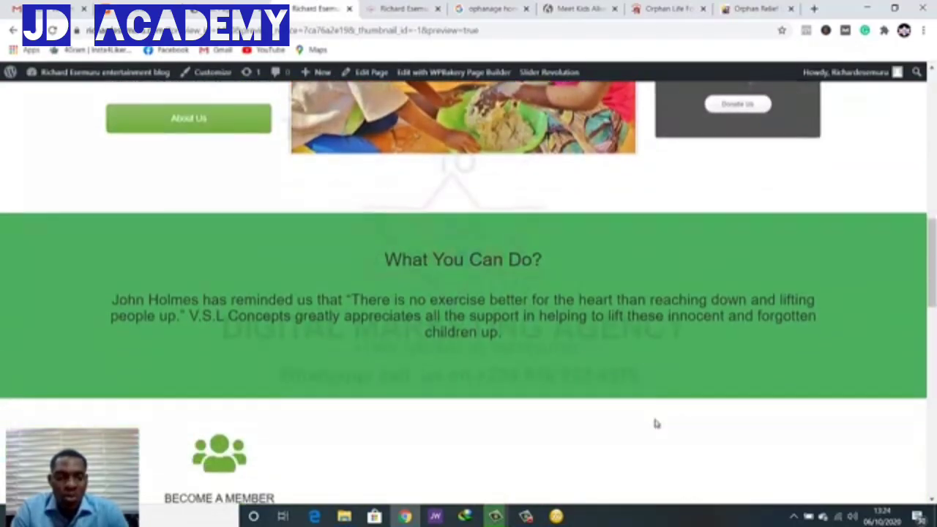
scroll(656, 424, "down", 3)
scroll(657, 424, "up", 2)
scroll(656, 424, "down", 4)
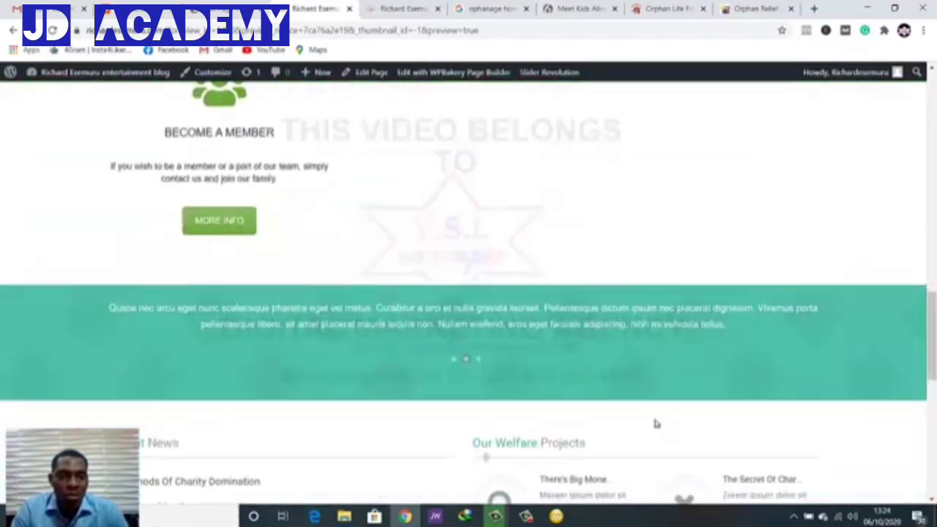
Review the upper part of the page preview, comparing the banner, introduction photo and donation box with the green row
scroll(657, 424, "up", 3)
scroll(656, 424, "up", 3)
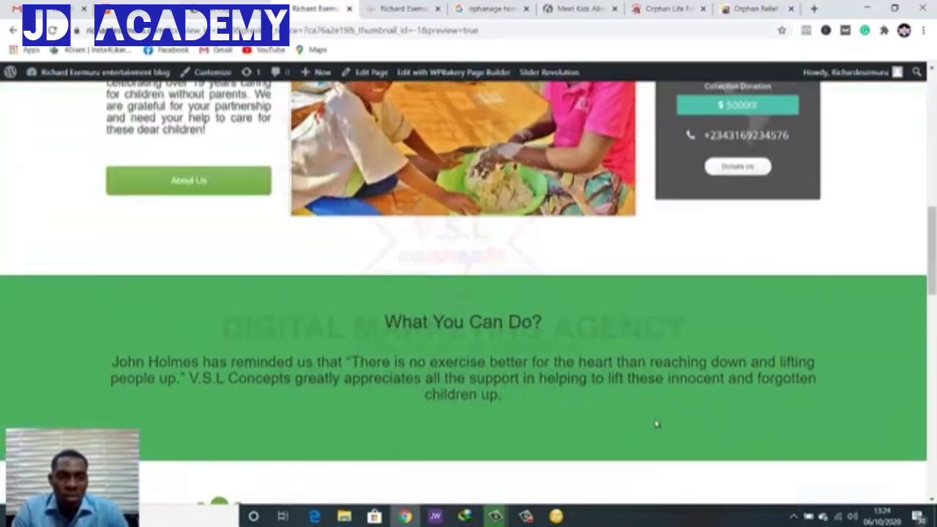
scroll(657, 424, "up", 6)
scroll(654, 424, "down", 2)
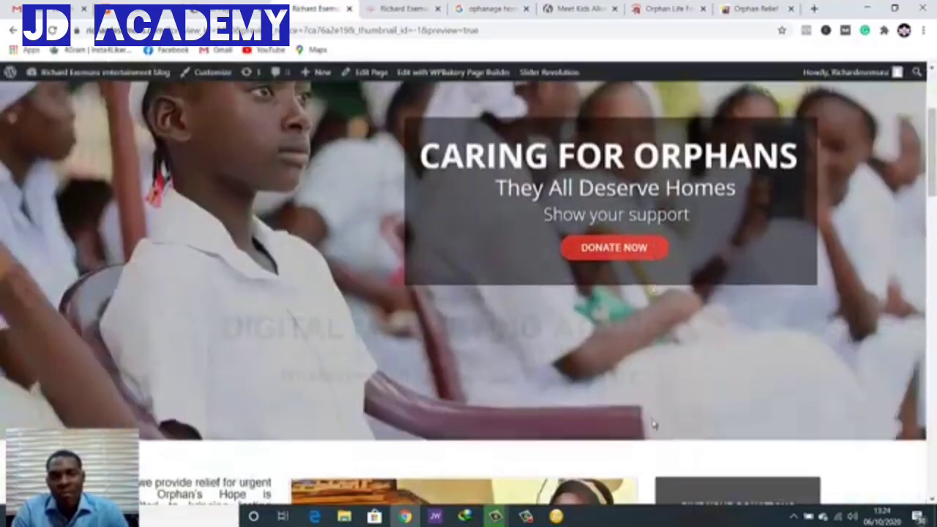
scroll(654, 424, "down", 7)
scroll(653, 424, "up", 2)
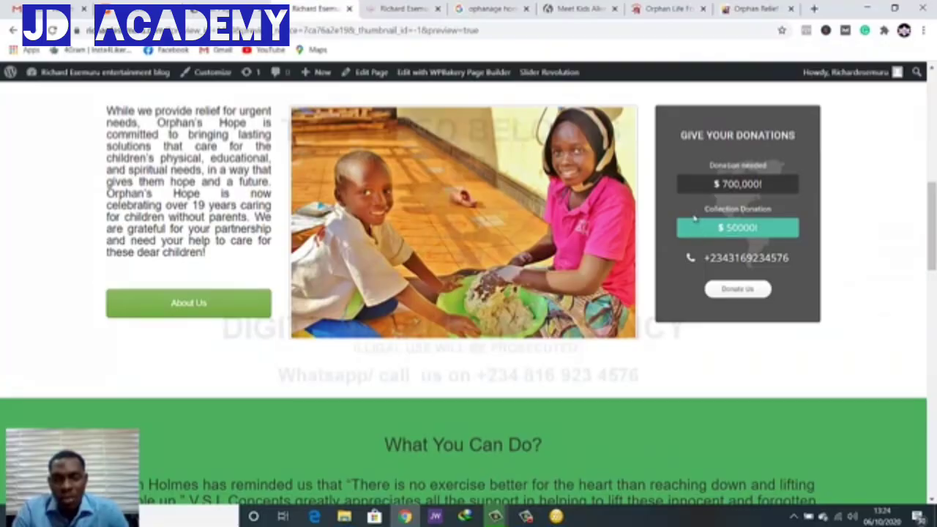
scroll(697, 249, "up", 1)
scroll(697, 248, "down", 1)
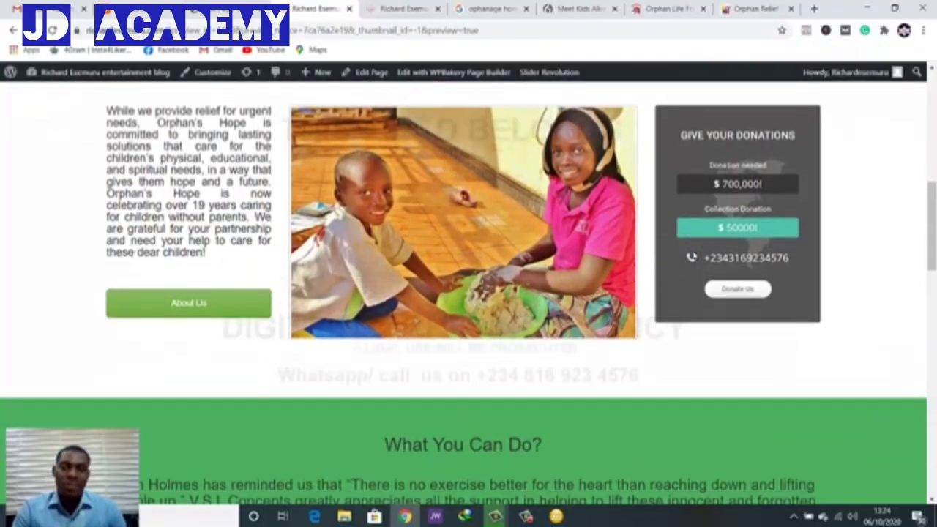
scroll(698, 264, "up", 1)
scroll(698, 263, "down", 1)
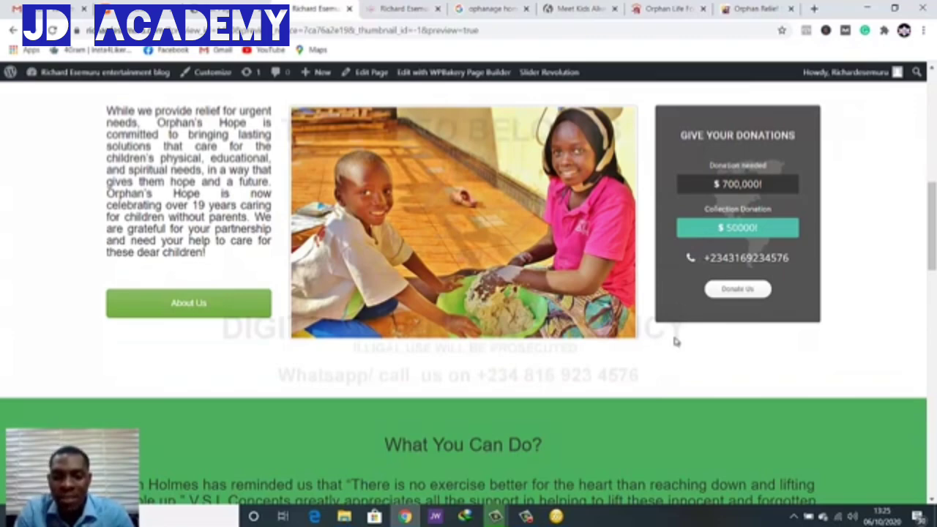
Open the design options of the What You Can Do? row and select its background color code
scroll(676, 341, "down", 2)
scroll(664, 328, "up", 1)
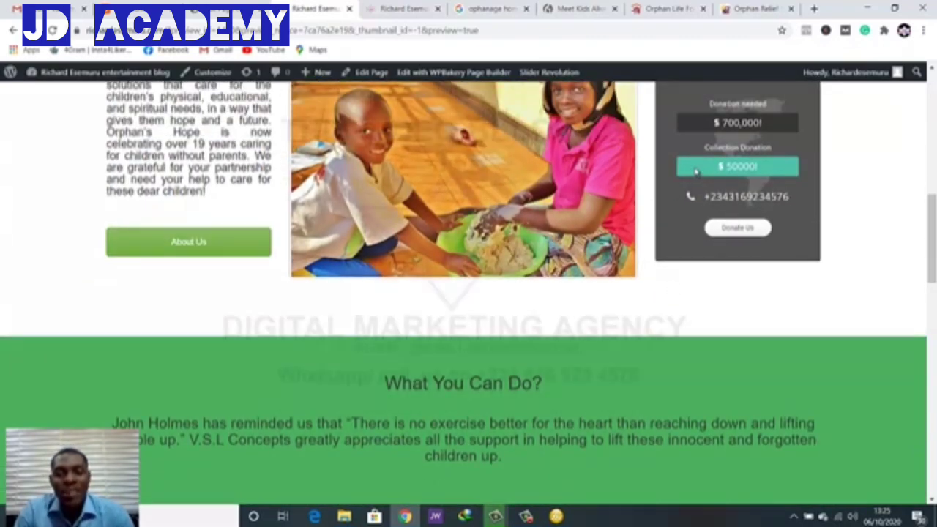
scroll(692, 172, "up", 1)
scroll(676, 176, "down", 1)
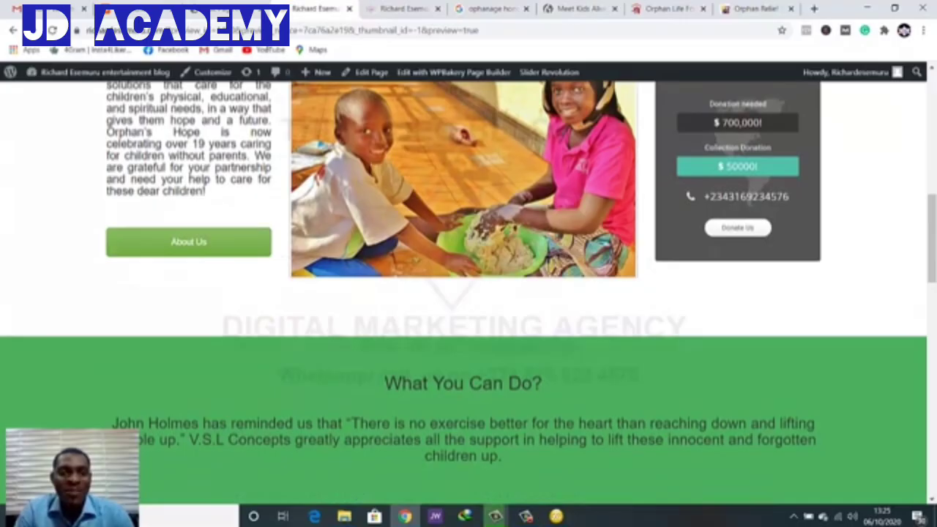
left_click(246, 9)
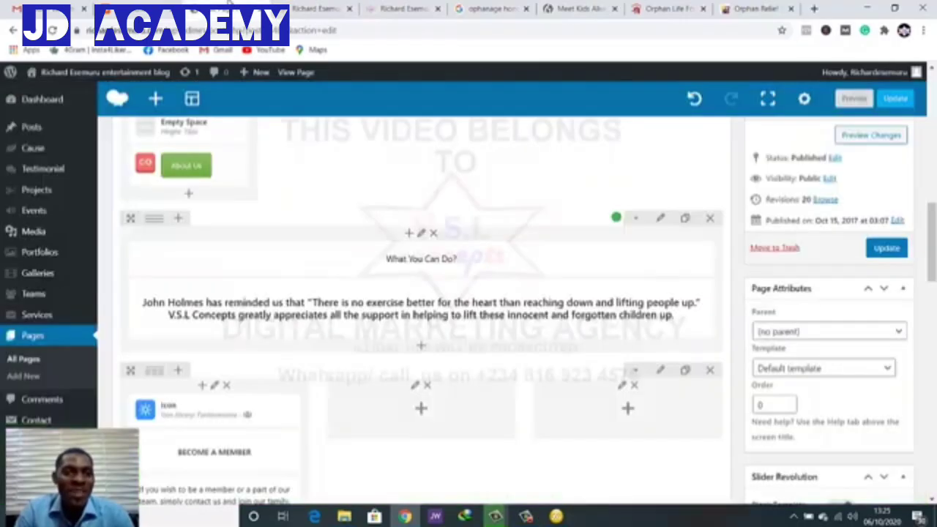
left_click(662, 219)
scroll(725, 220, "down", 3)
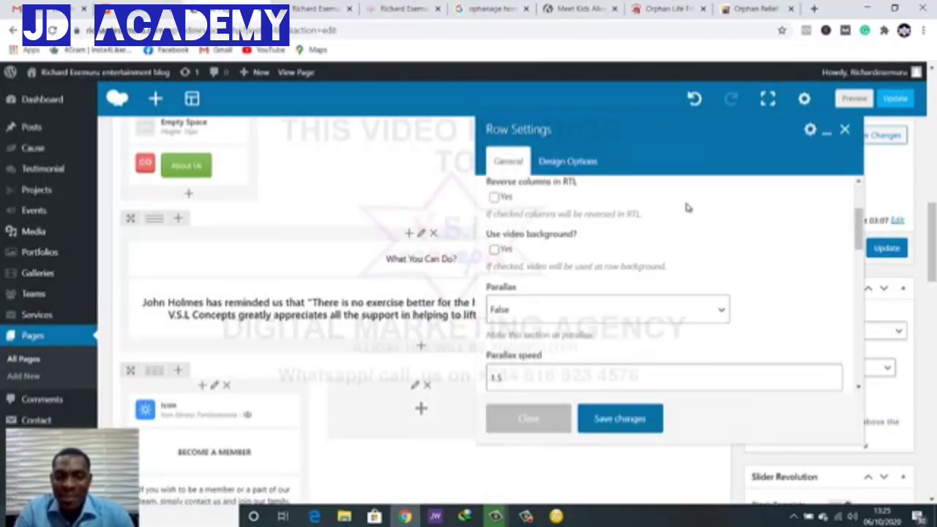
scroll(686, 204, "up", 3)
left_click(560, 161)
scroll(771, 285, "down", 2)
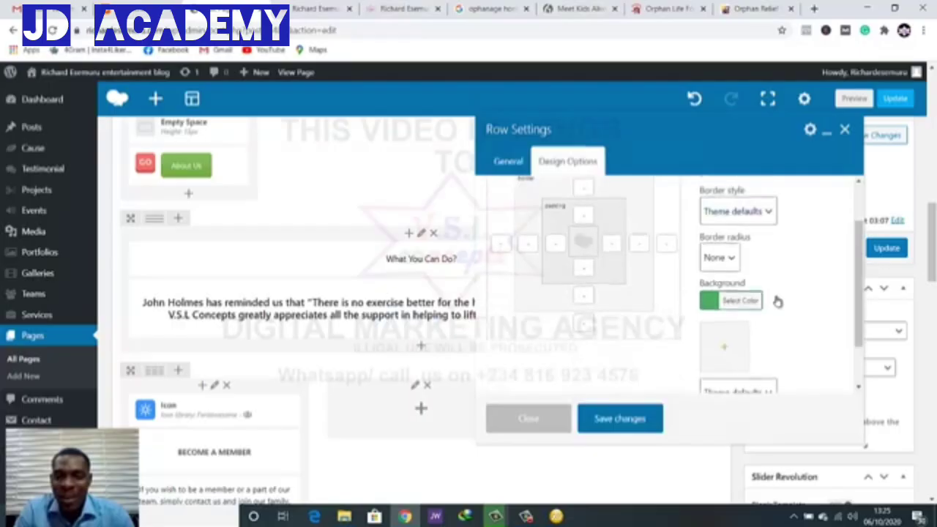
left_click(728, 304)
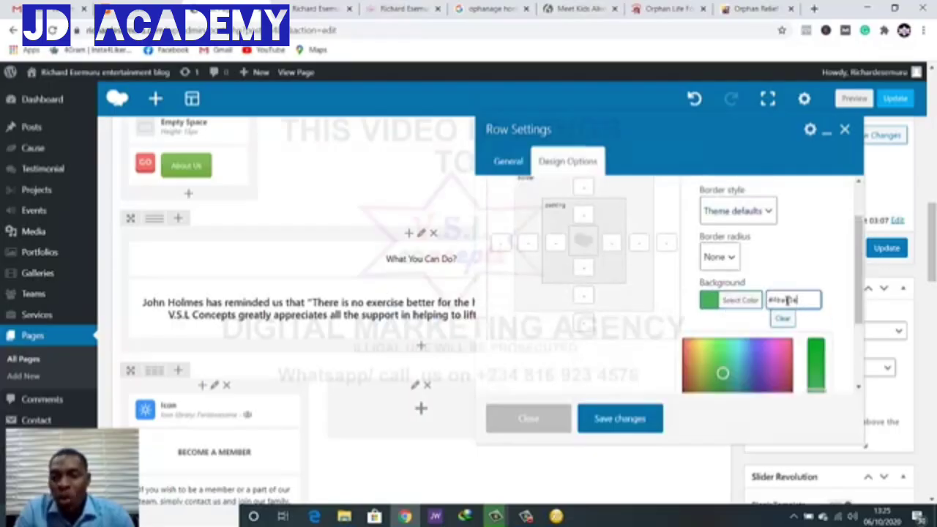
left_click_drag(796, 300, 770, 300)
mouse_move(778, 301)
left_mouse_down()
mouse_move(795, 300)
mouse_move(771, 301)
mouse_move(801, 302)
mouse_move(770, 301)
left_mouse_up()
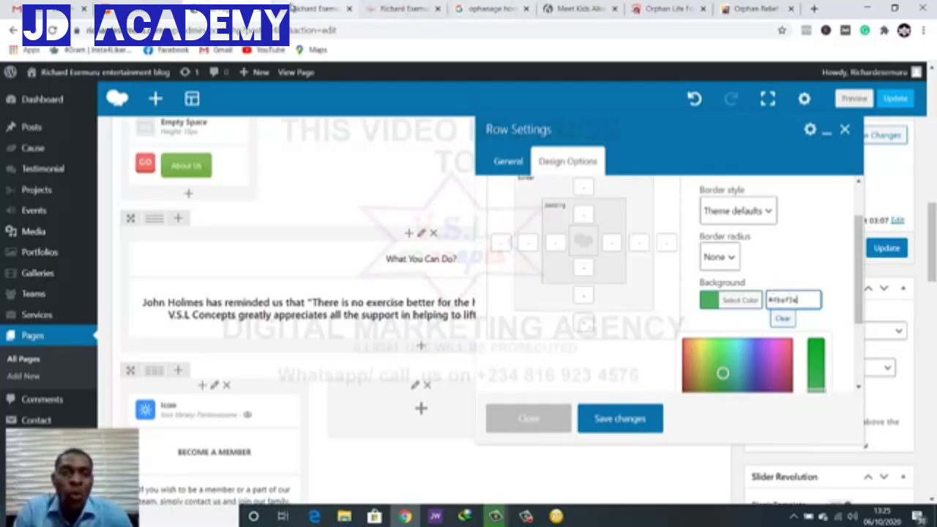
Switch to Fireworks, paste a screenshot of the page preview showing the donation box, and fit the canvas to it
left_click(314, 8)
scroll(777, 198, "up", 1)
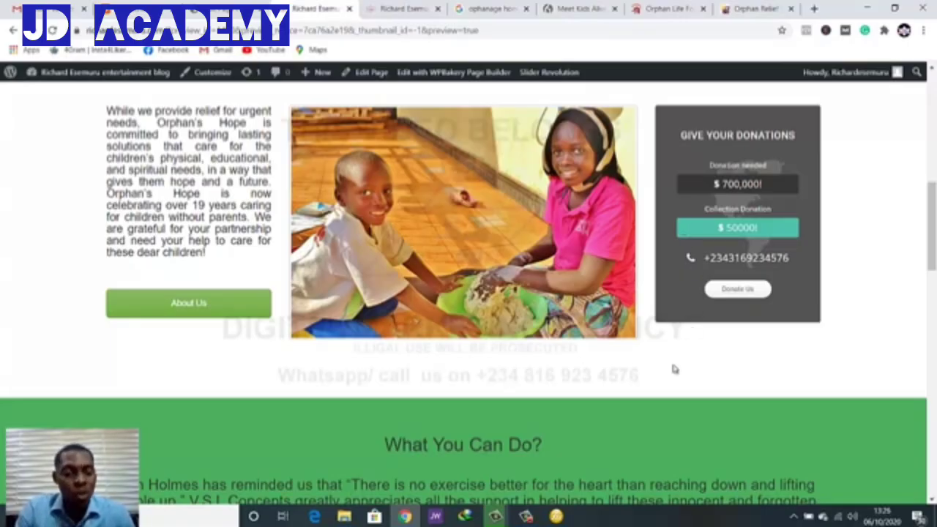
left_click(559, 517)
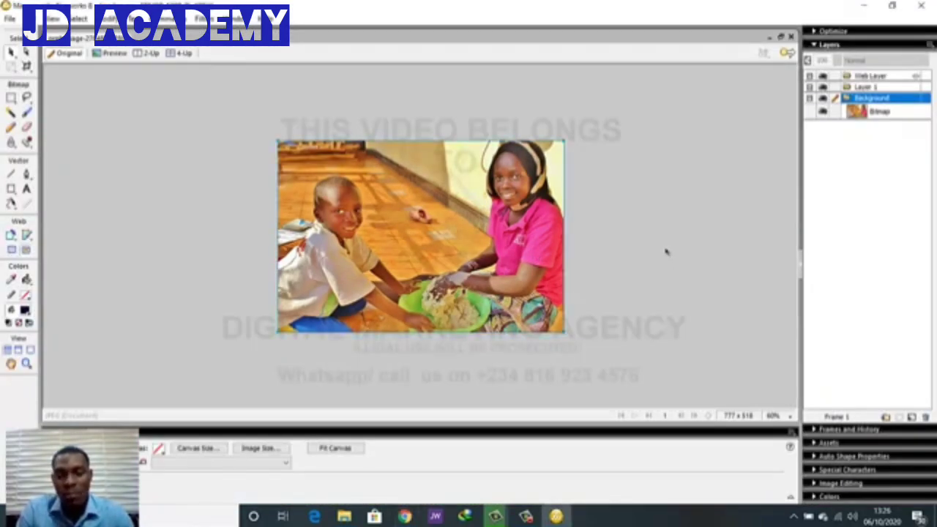
key("ctrl+v")
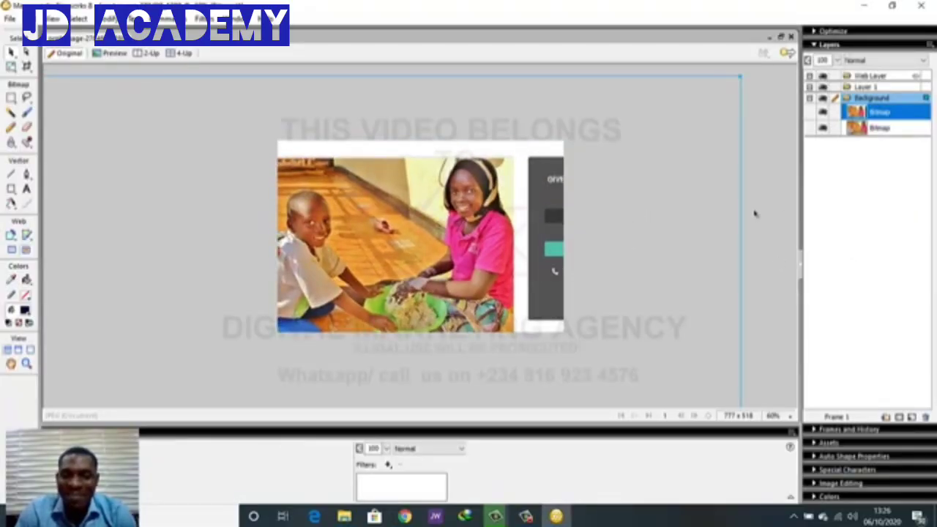
key("ctrl+d")
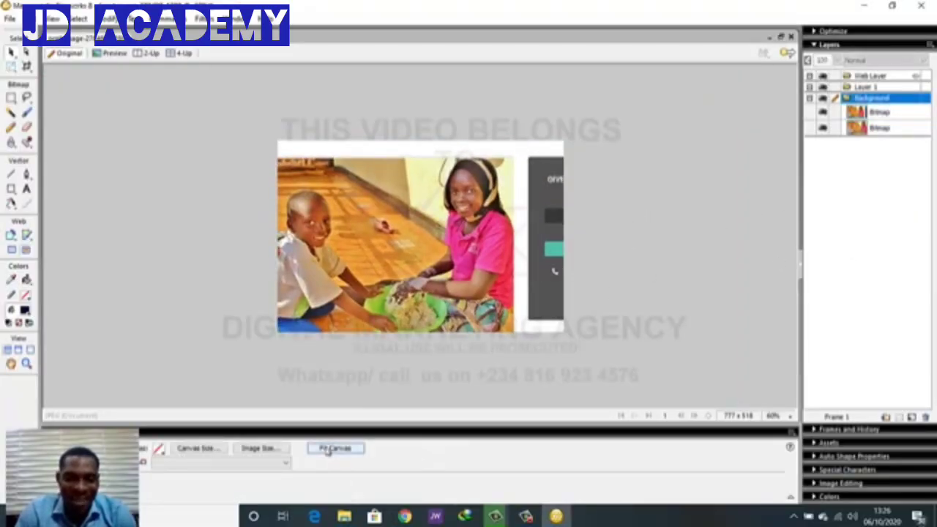
left_click(330, 449)
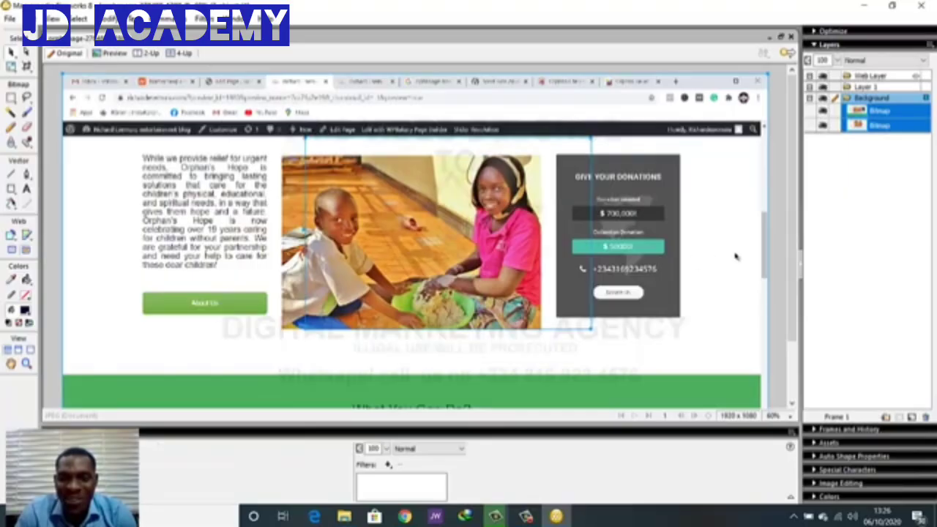
left_click(774, 223)
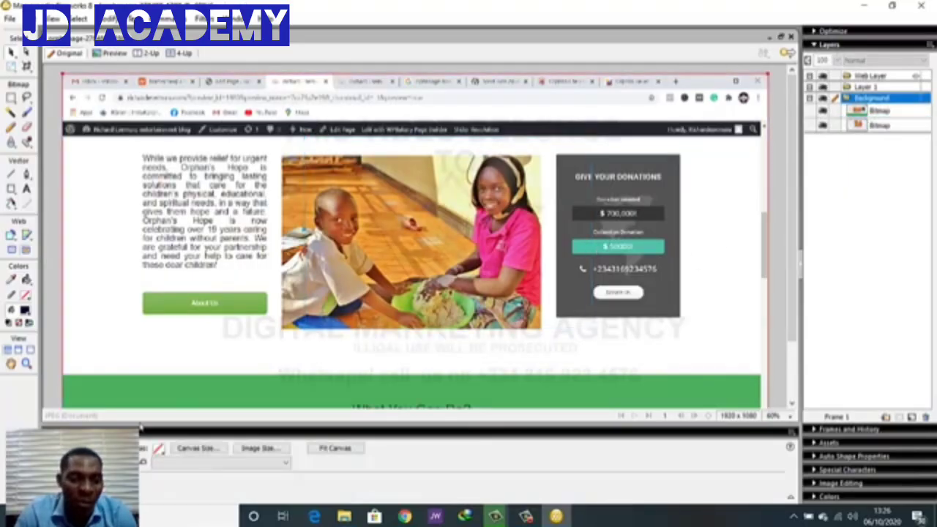
Sample the teal of the Collection Donation amount bar as the canvas color and copy its hex code, #4FC0AA
left_click(158, 447)
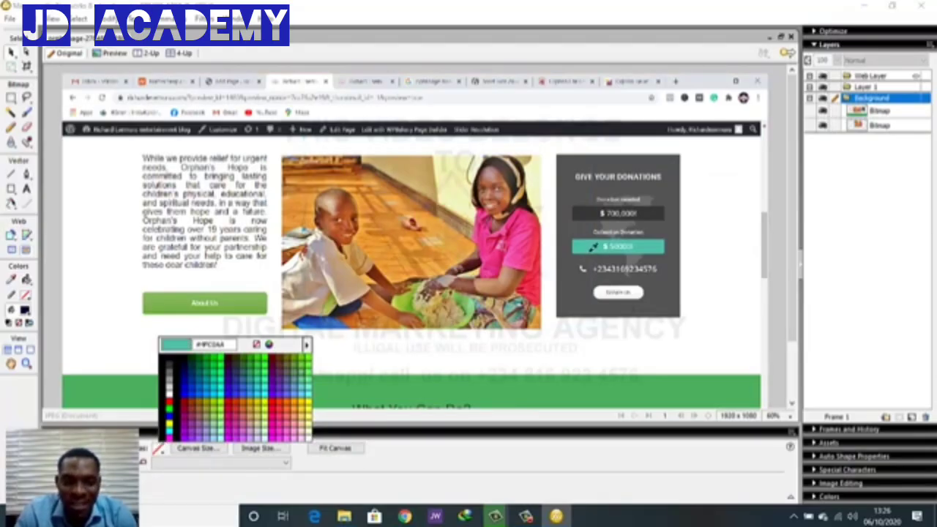
left_click(590, 249)
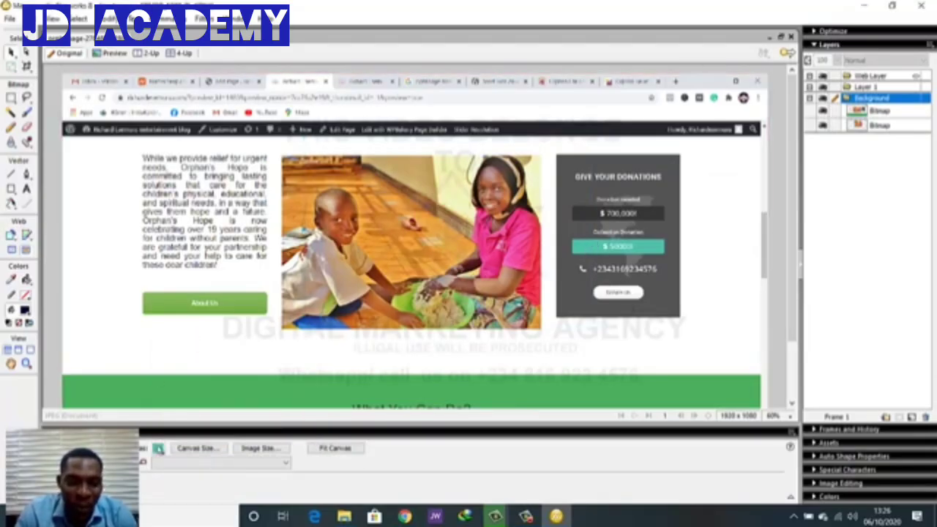
left_click(158, 447)
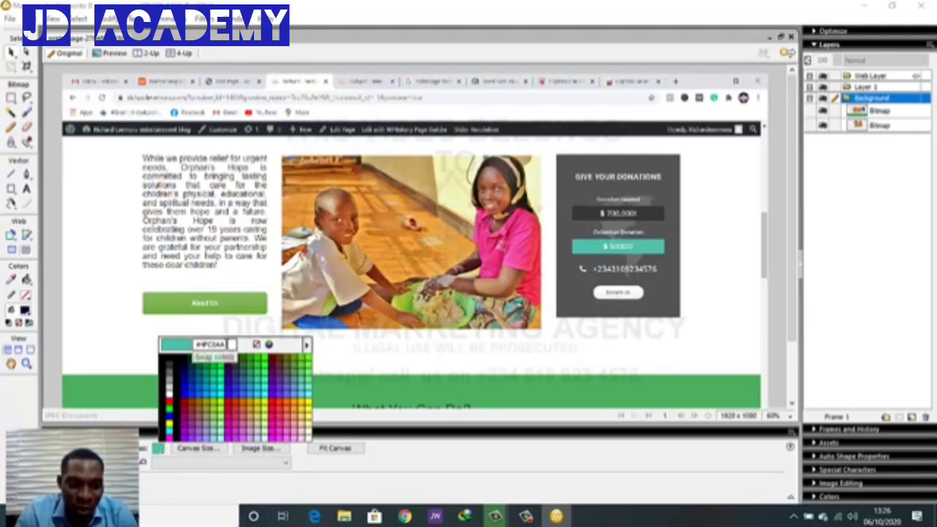
left_click(211, 344)
key("ctrl+c")
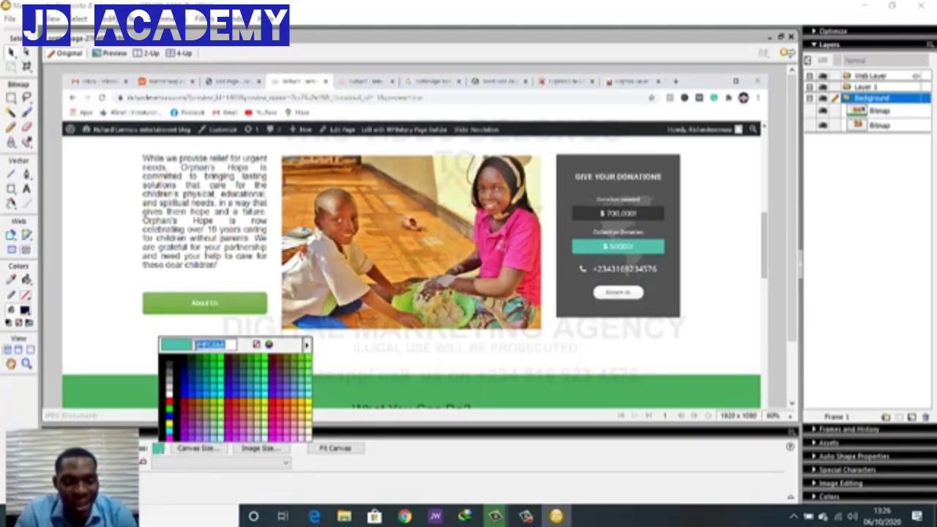
Switch back to the page editor in Chrome, set the What You Can Do? row's background color to #4FC0AA, and save the row settings
left_click(404, 517)
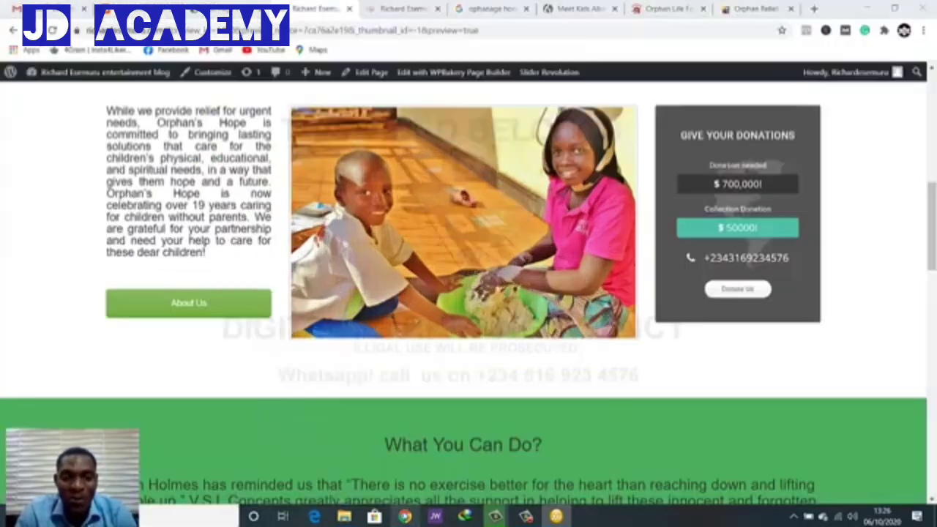
left_click(218, 10)
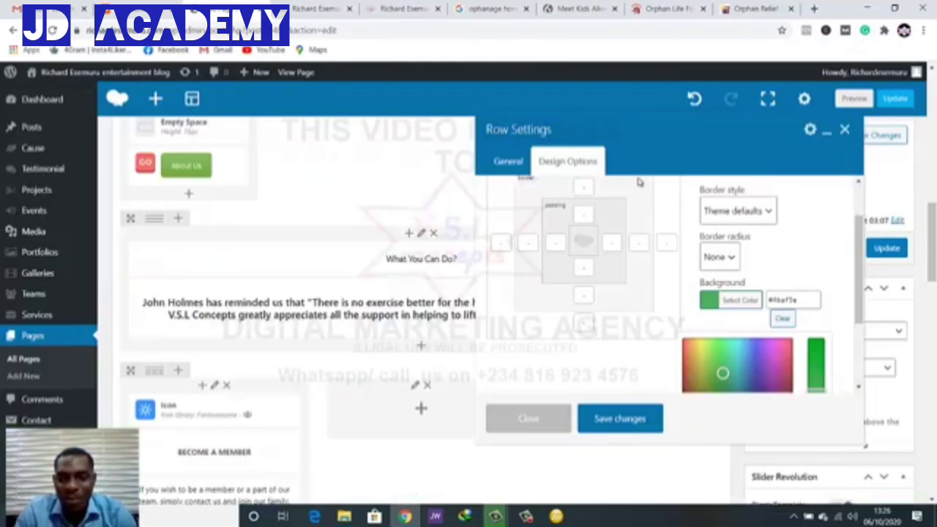
left_click(790, 300)
double_click(786, 300)
key("ctrl+v")
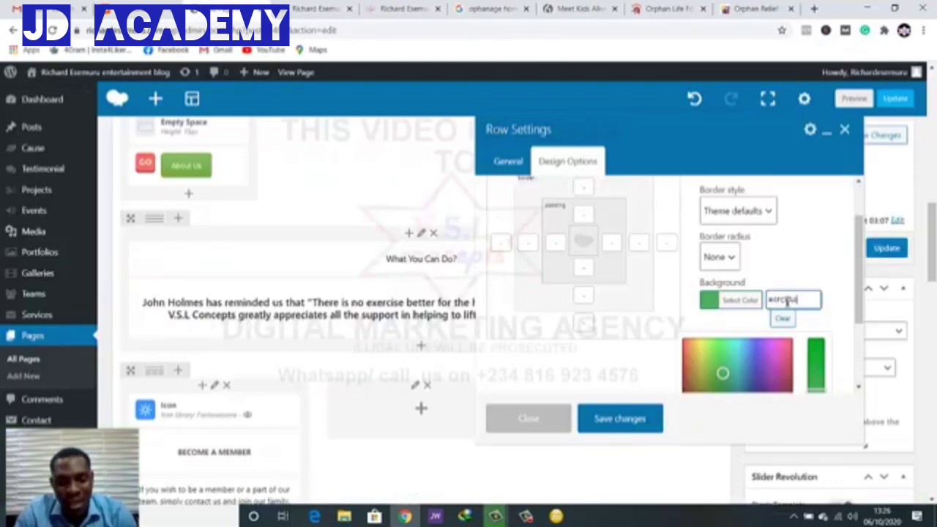
left_click(669, 420)
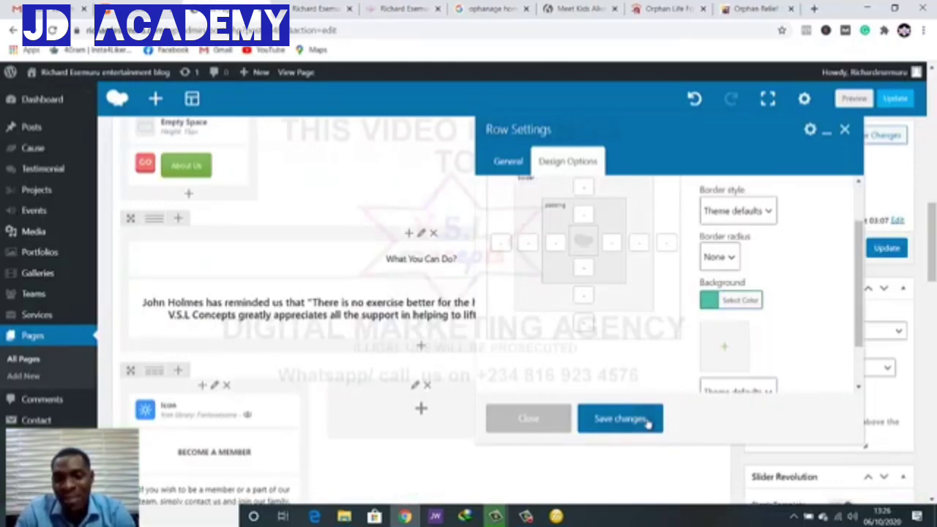
left_click(647, 423)
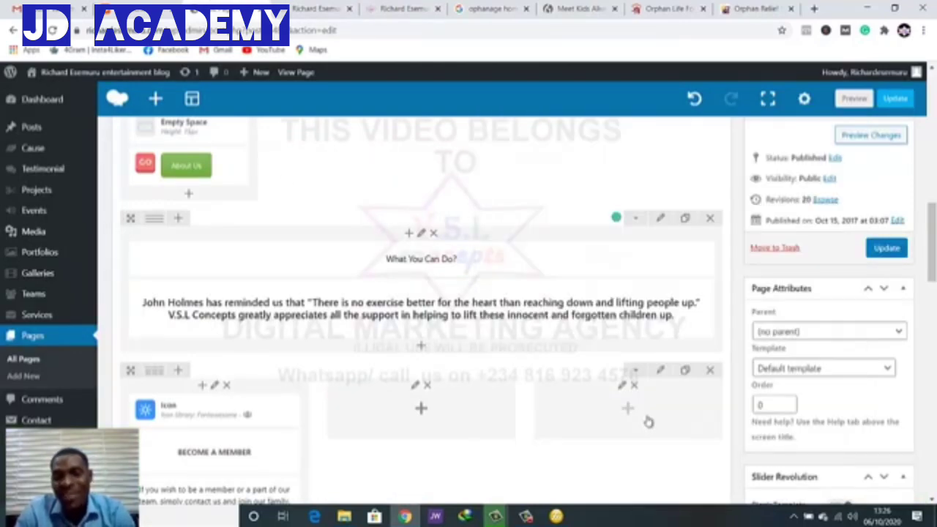
Preview the page and compare the teal What You Can Do? row with the donation box, Become a Member block and lower teal band
left_click(857, 101)
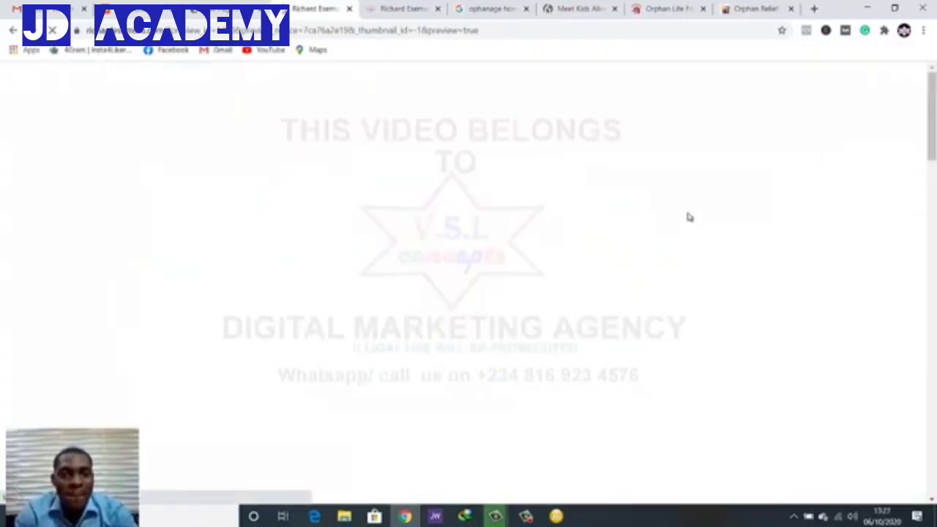
scroll(690, 216, "down", 10)
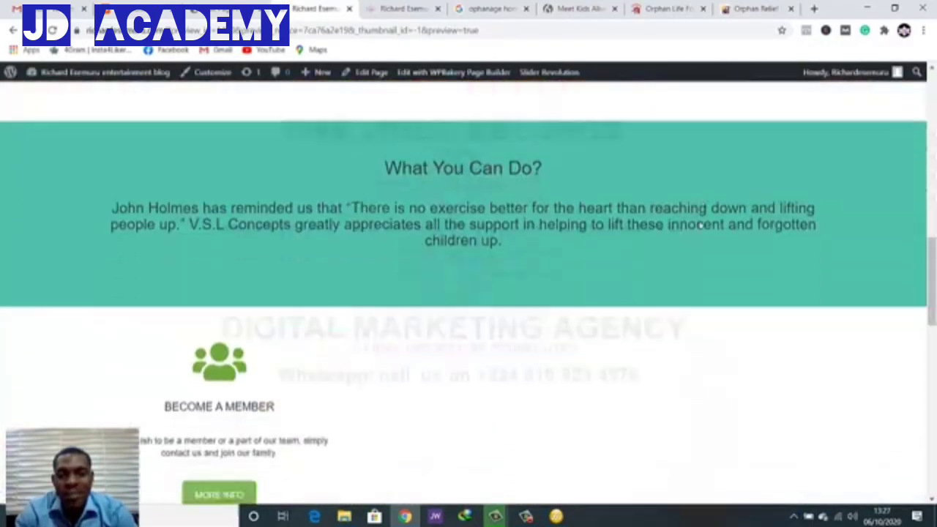
scroll(700, 225, "down", 2)
scroll(700, 225, "up", 3)
scroll(701, 227, "down", 4)
scroll(701, 227, "up", 1)
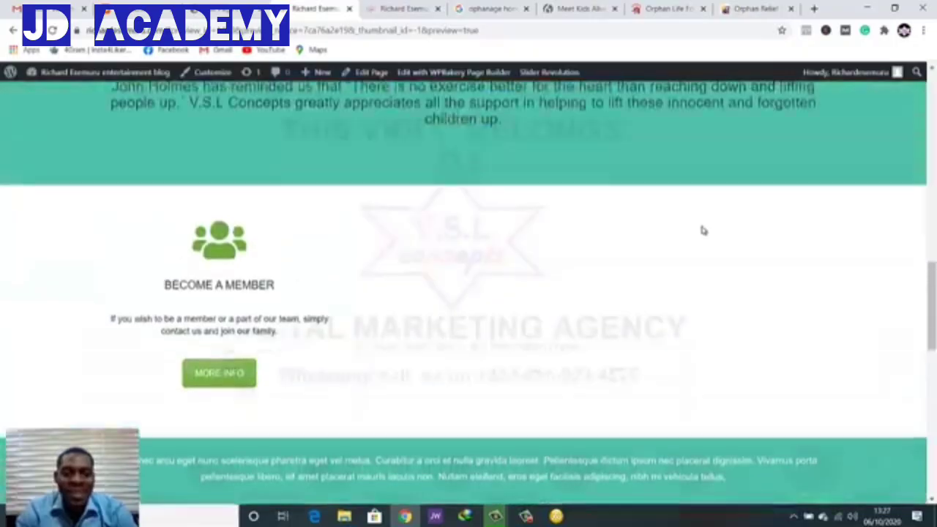
scroll(702, 230, "up", 2)
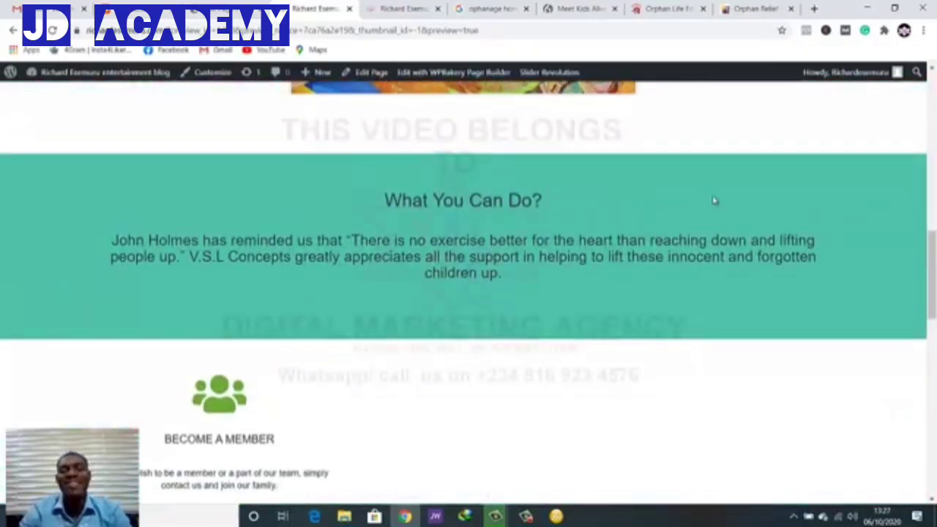
scroll(714, 201, "up", 2)
scroll(720, 286, "down", 6)
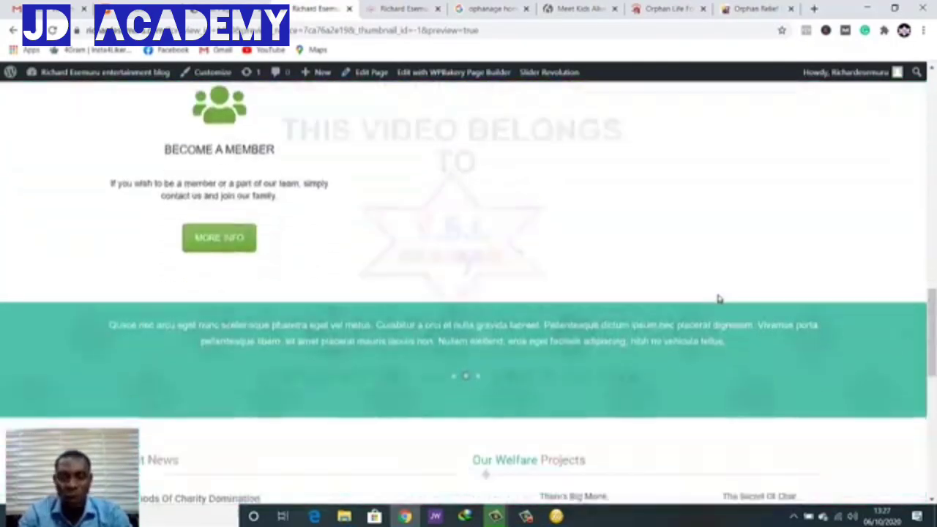
scroll(717, 299, "up", 5)
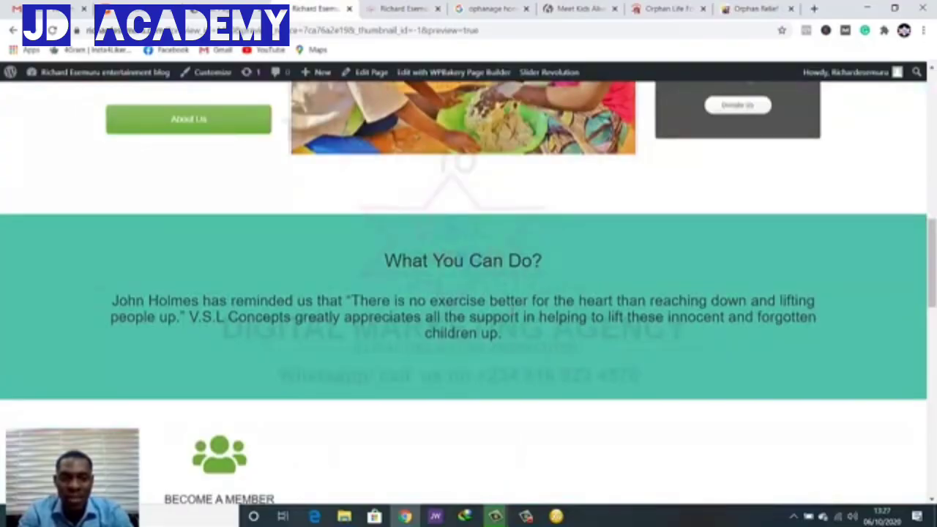
scroll(575, 304, "up", 2)
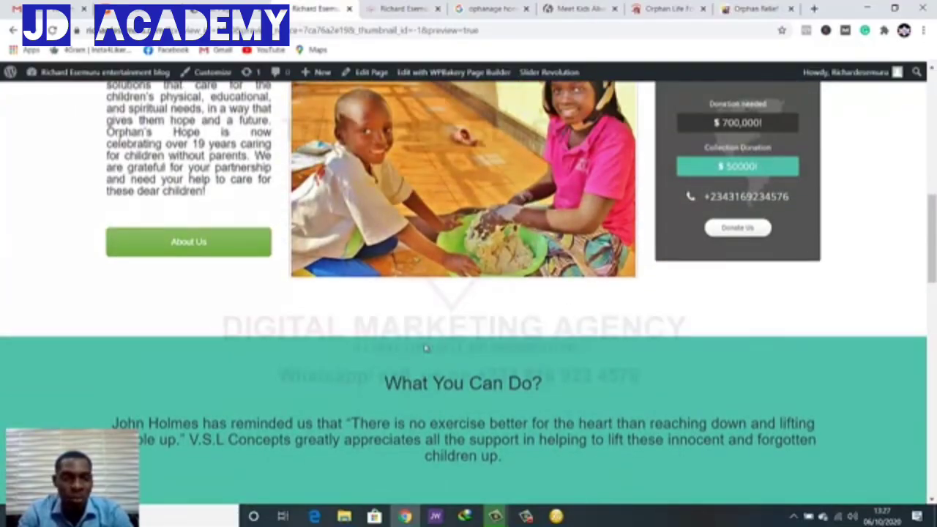
scroll(329, 368, "up", 1)
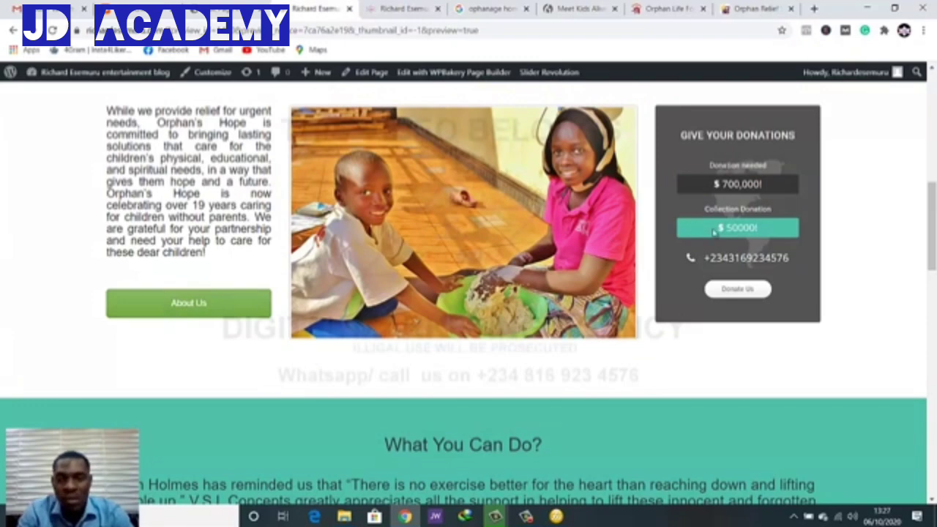
scroll(714, 232, "down", 2)
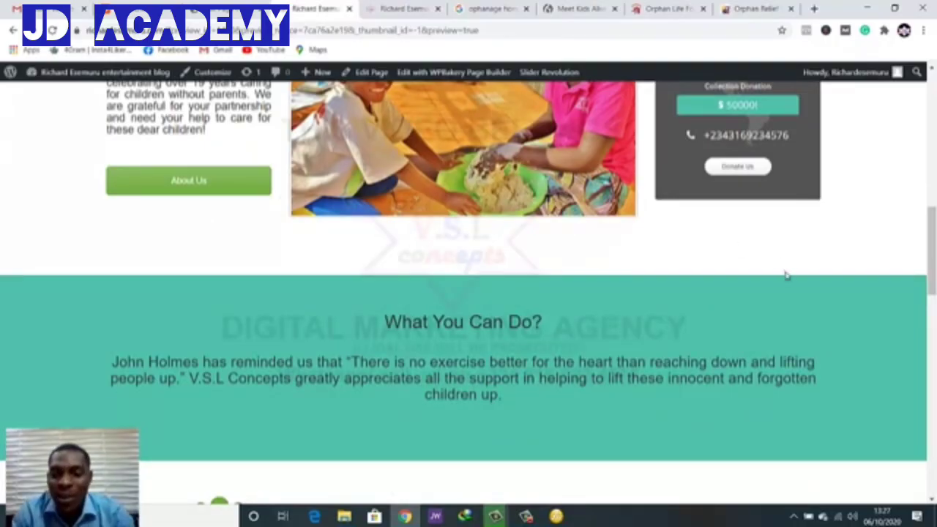
scroll(785, 275, "down", 4)
scroll(787, 278, "down", 2)
scroll(787, 278, "up", 4)
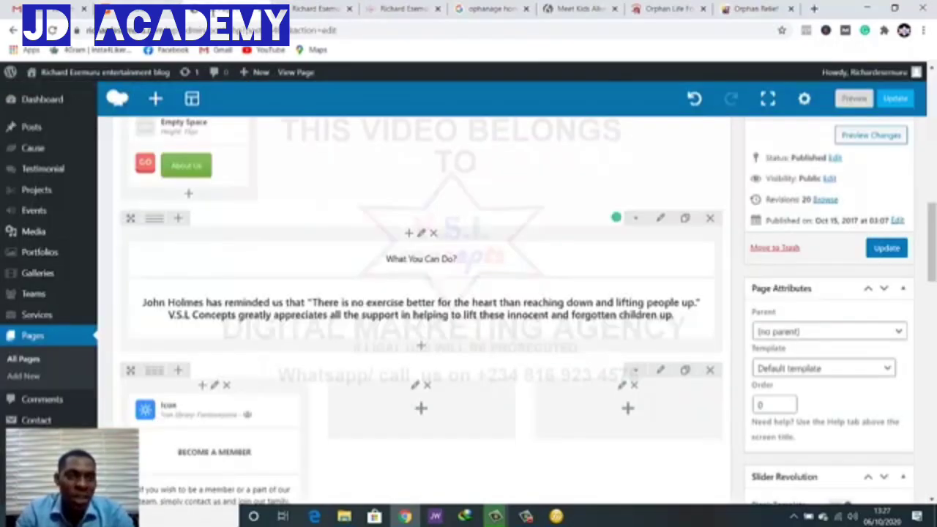
Open the What You Can Do? heading's text block for editing and show the additional text formatting options
scroll(416, 190, "down", 2)
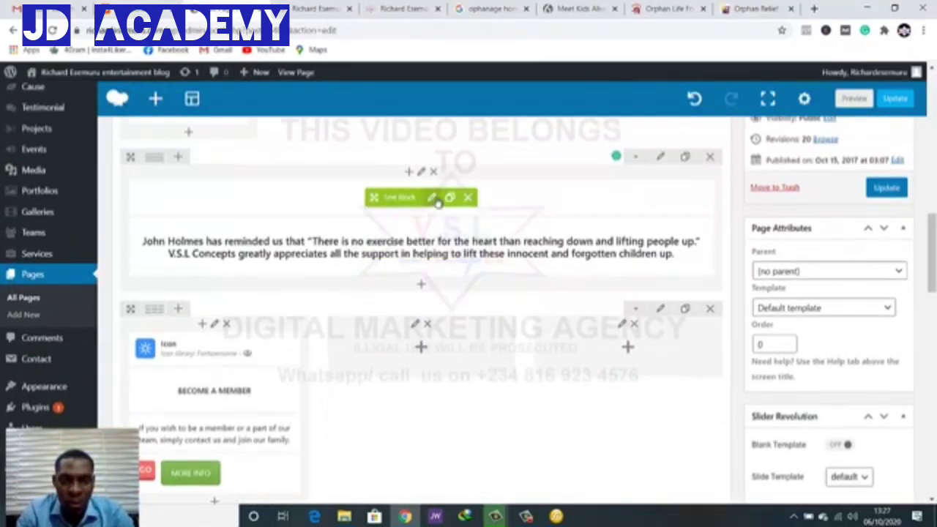
left_click(434, 197)
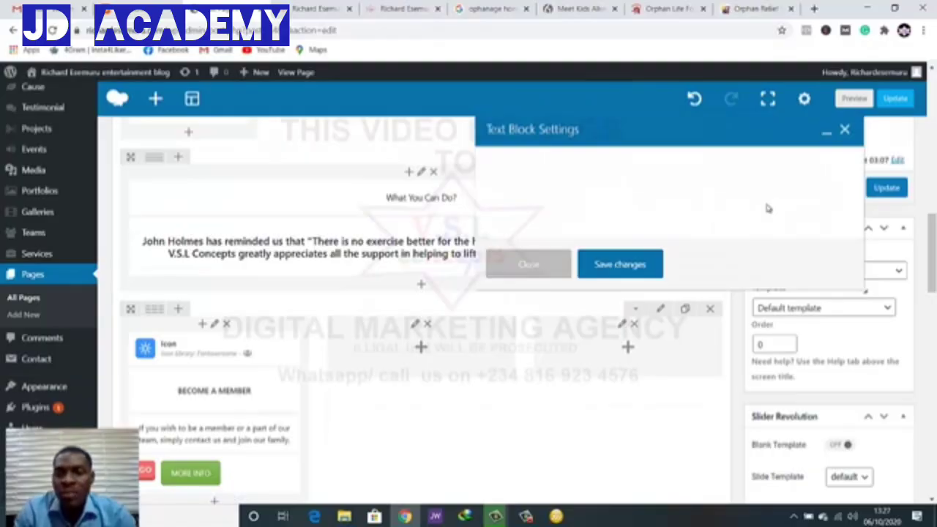
scroll(739, 265, "down", 1)
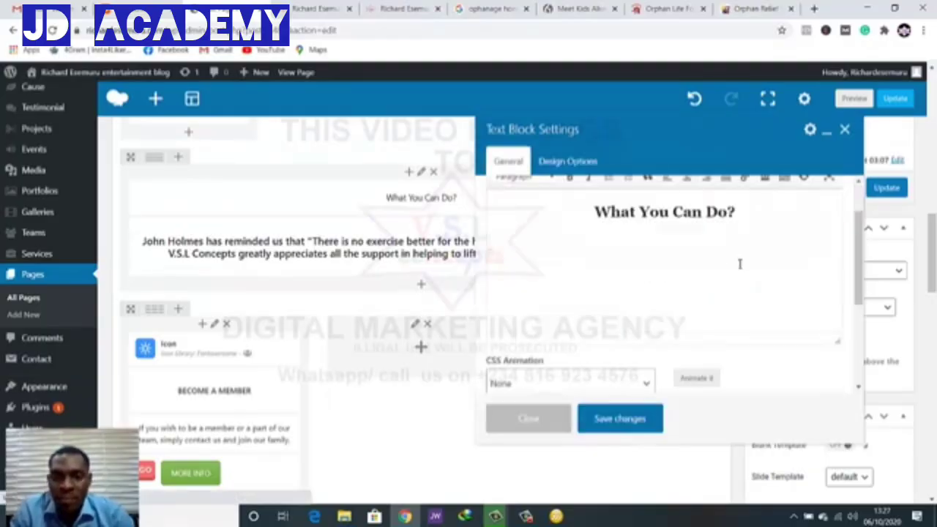
scroll(679, 263, "up", 1)
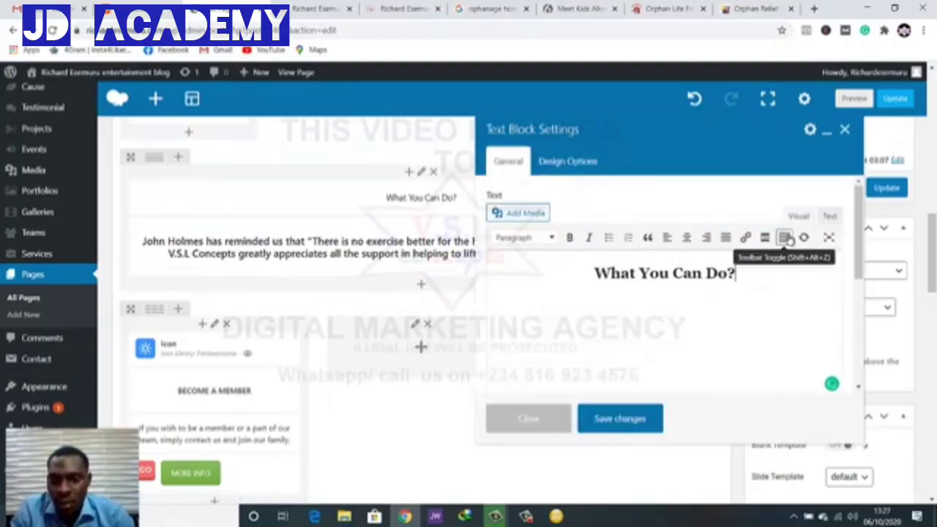
left_click(785, 238)
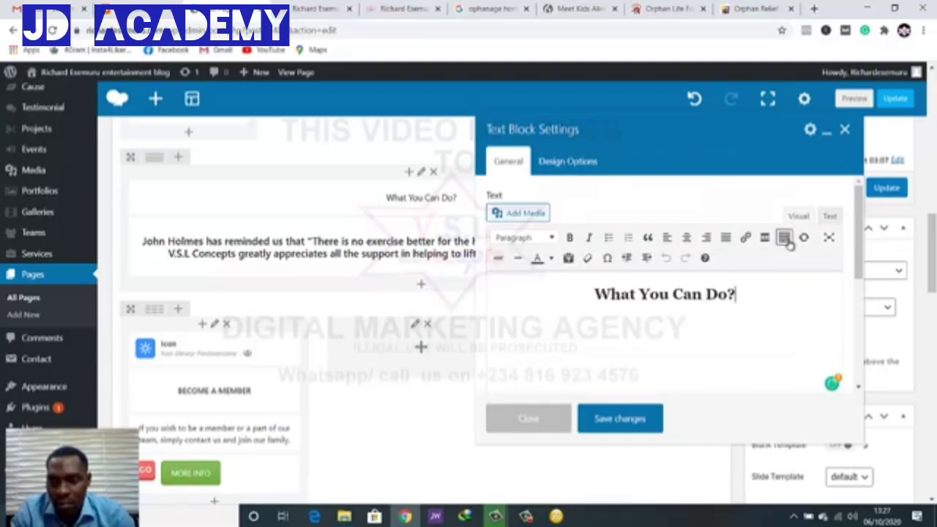
mouse_move(859, 242)
left_mouse_down()
mouse_move(870, 366)
mouse_move(863, 258)
left_mouse_up()
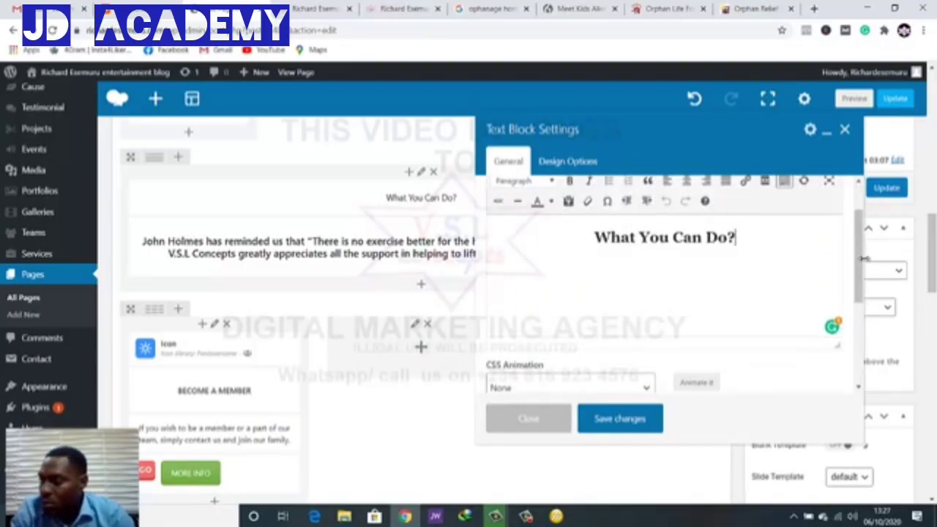
left_click(569, 162)
left_click(508, 161)
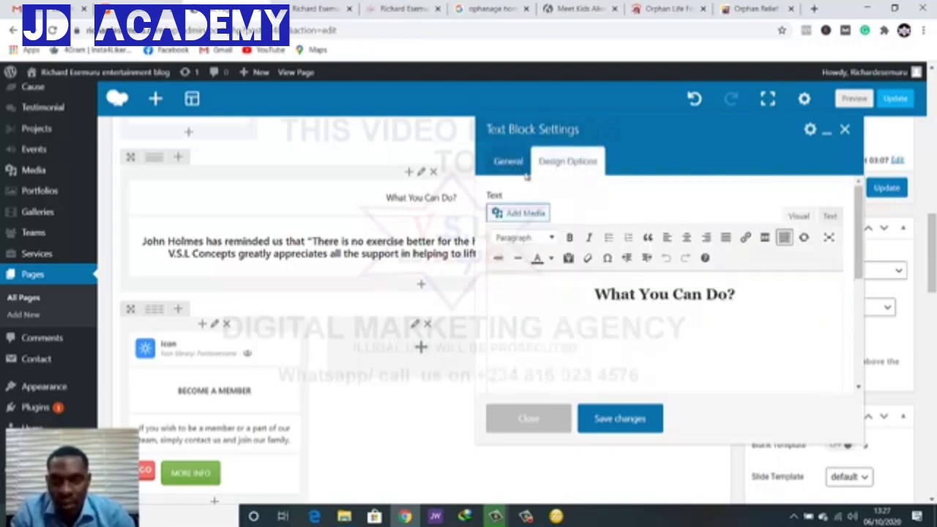
Color the entire What You Can Do? heading white and save the text block
left_click(538, 260)
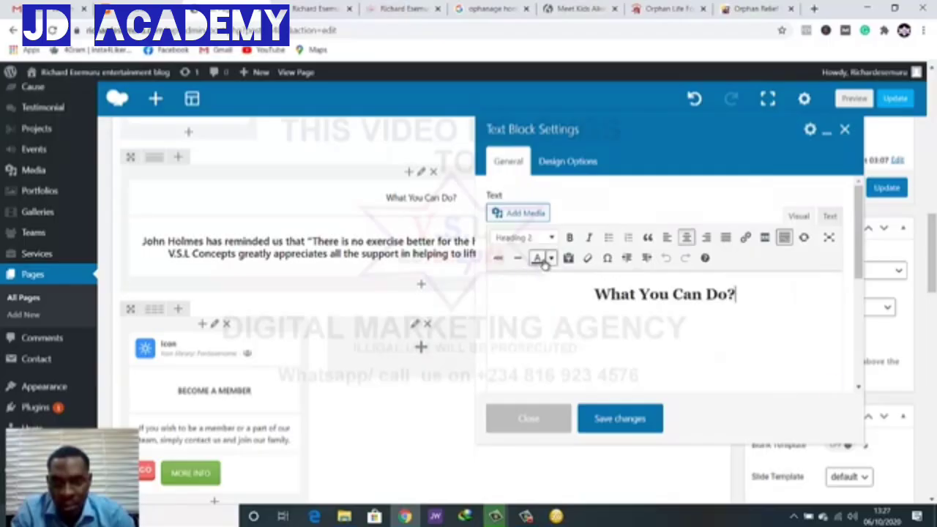
left_click(554, 262)
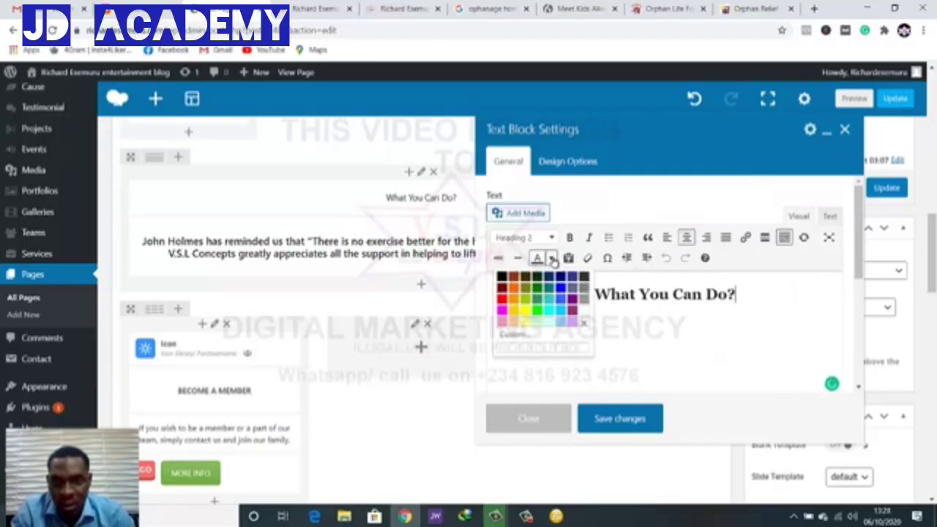
left_click(585, 313)
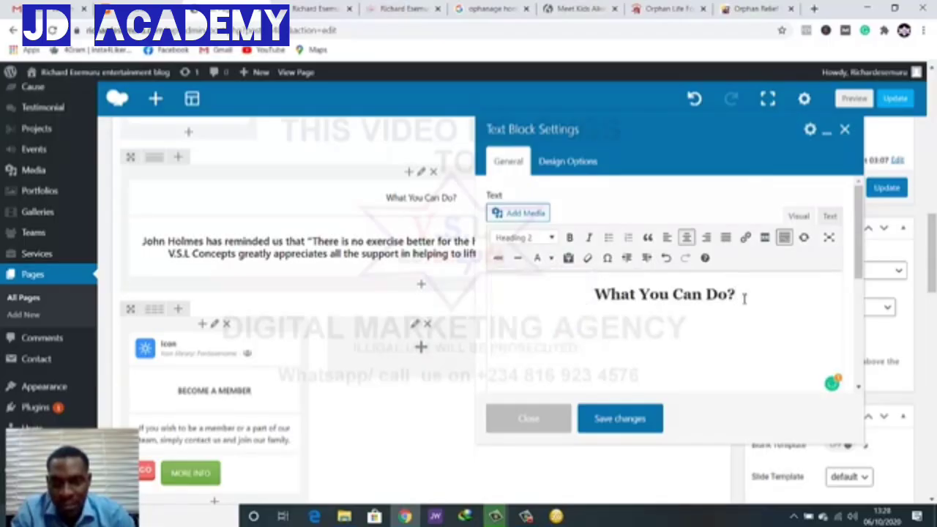
left_click_drag(723, 300, 598, 293)
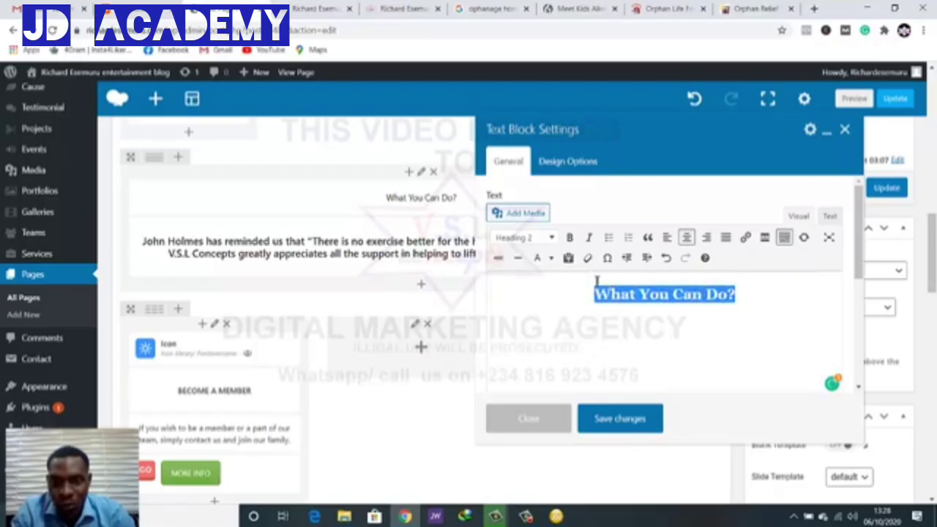
left_click(550, 258)
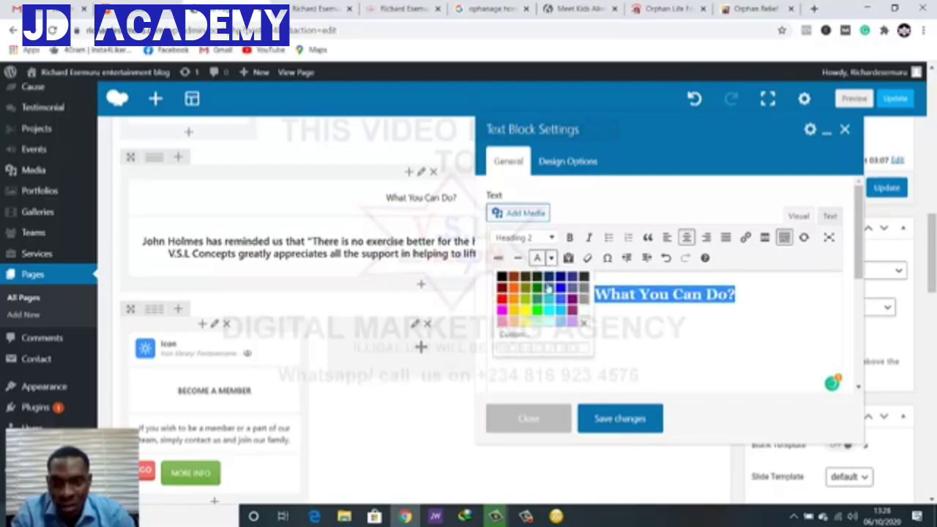
left_click(585, 315)
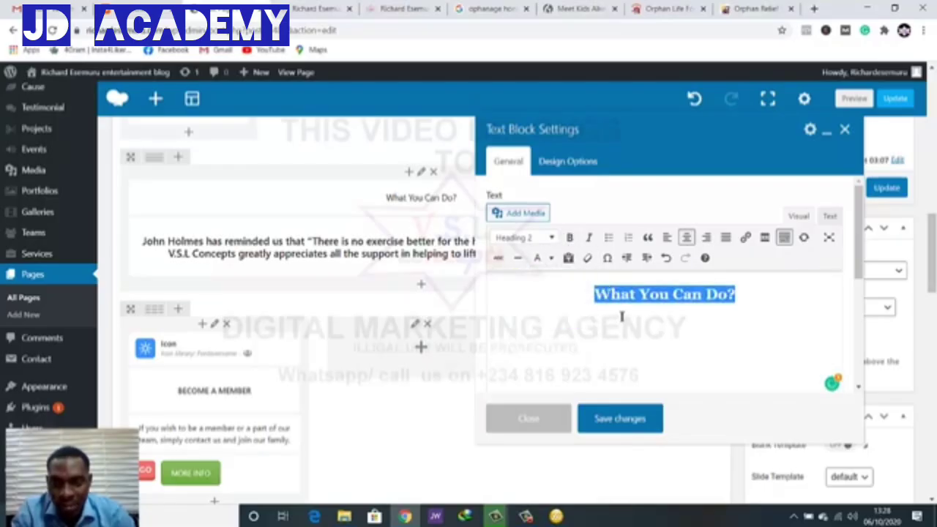
left_click(621, 316)
left_click_drag(577, 295, 738, 315)
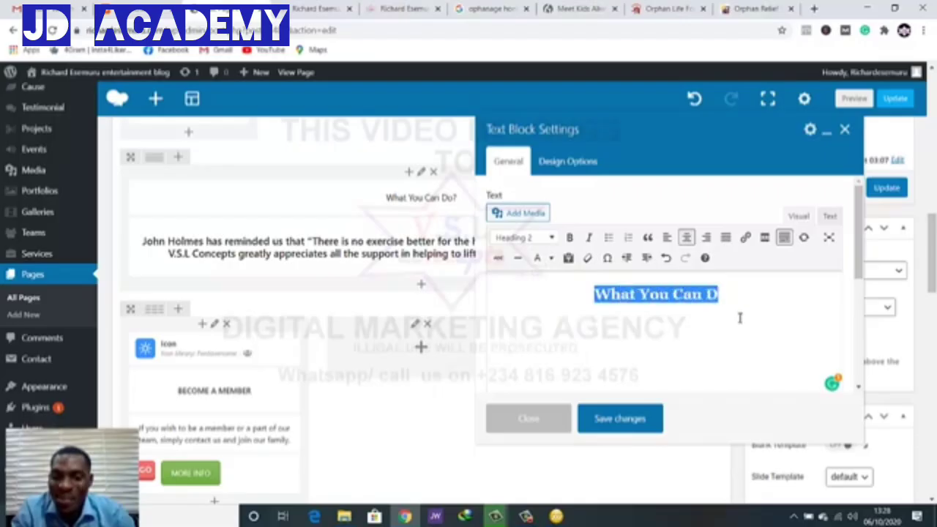
left_click(735, 316)
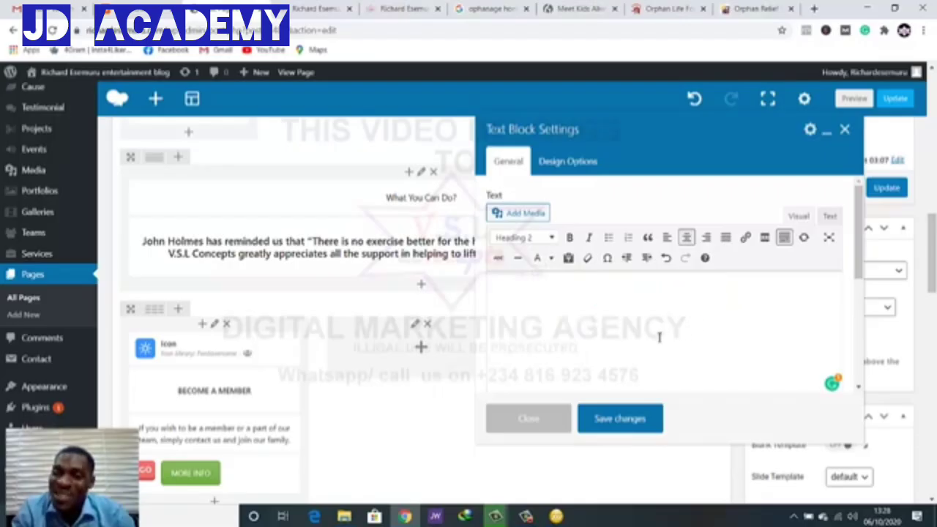
left_click(608, 418)
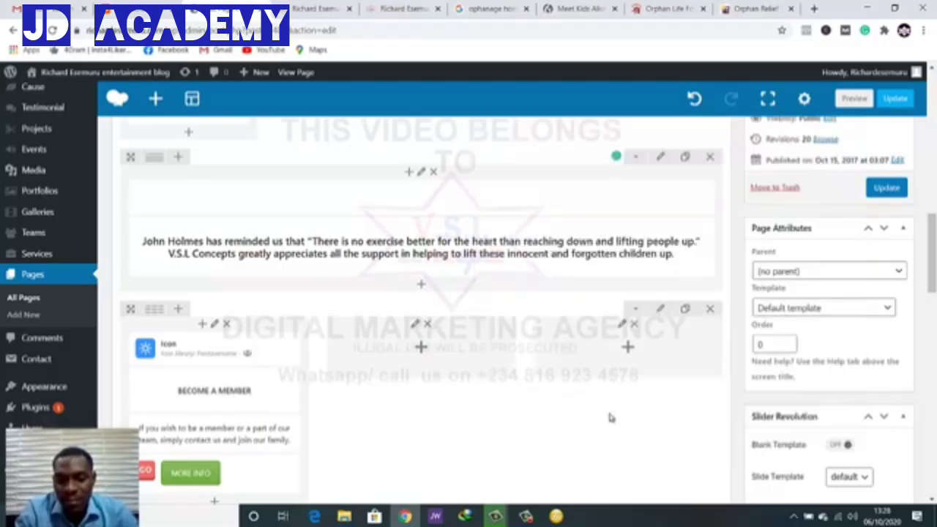
Color the whole quote paragraph below the heading white, save the text block, and check the white text in the page preview
left_click(431, 248)
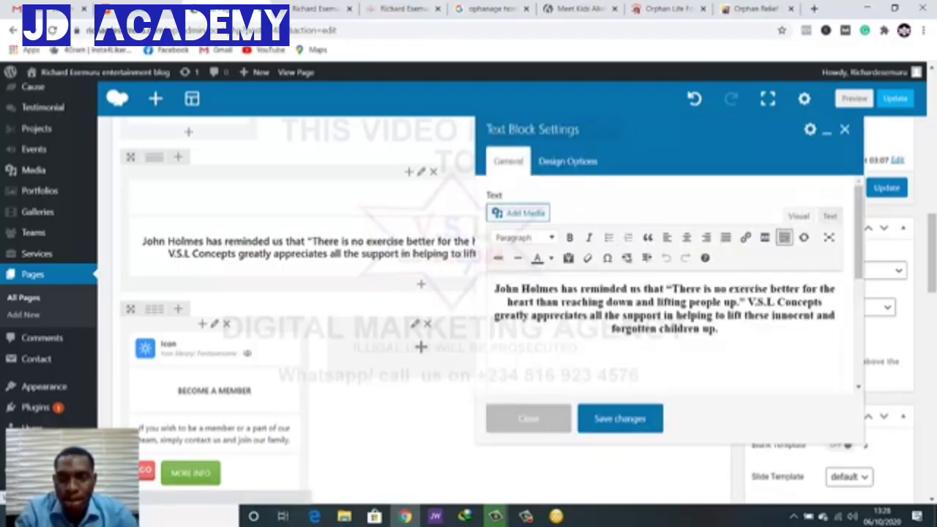
left_click(663, 296)
key("ctrl+a")
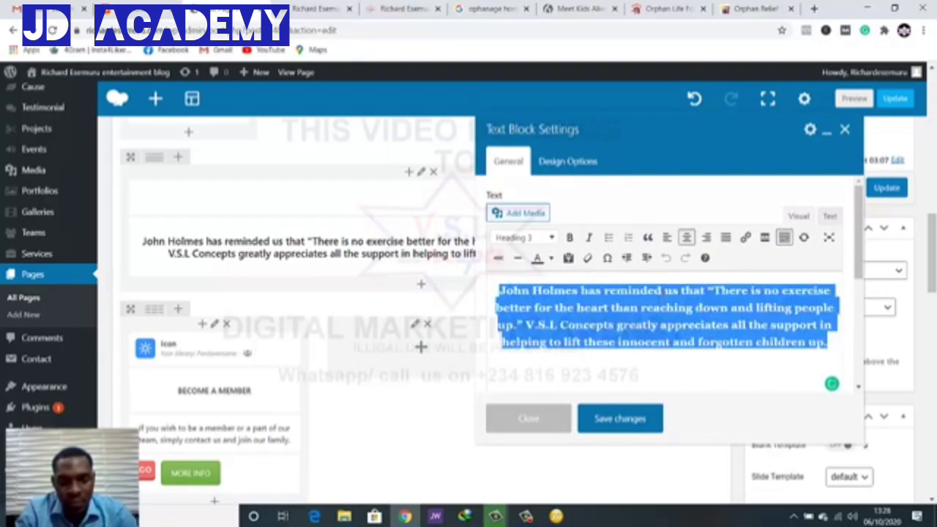
left_click(550, 258)
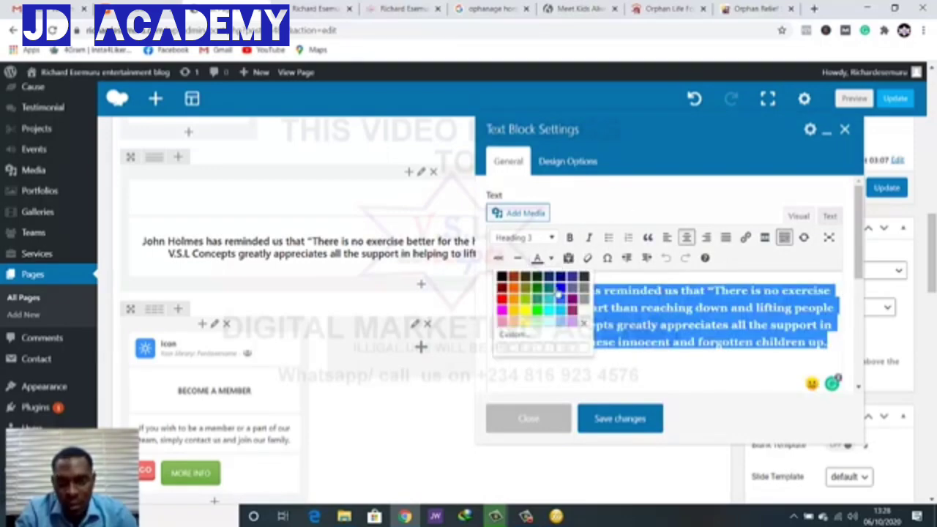
left_click(583, 316)
left_click(630, 422)
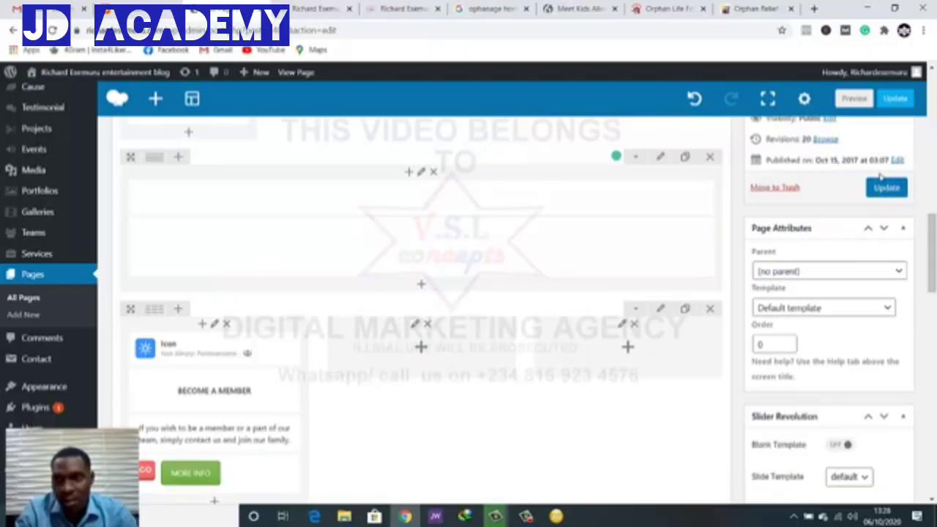
left_click(855, 100)
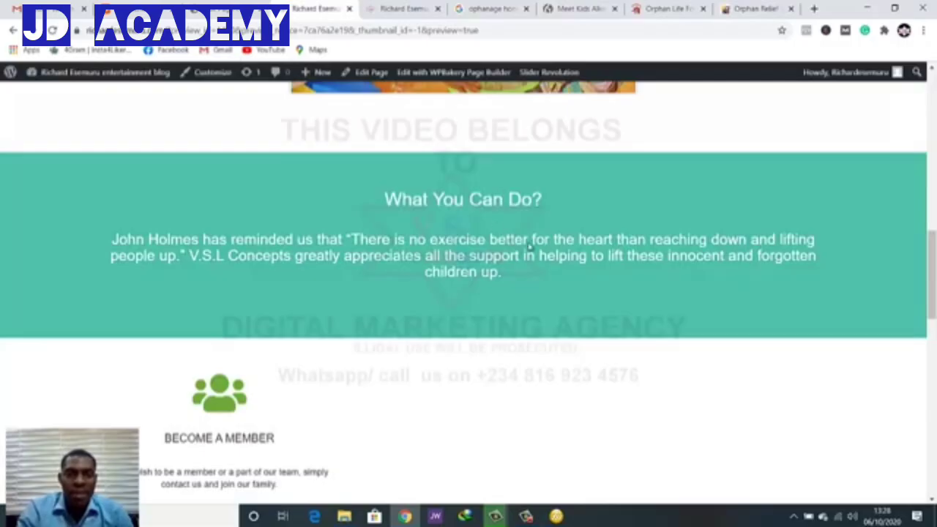
left_click(227, 11)
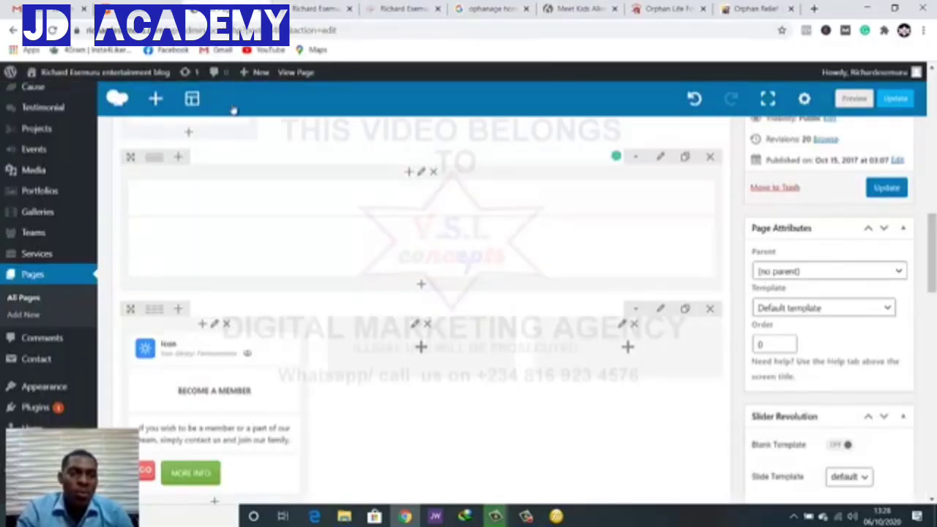
Open the design options of the row containing the Become a Member block, with its background color ready for entry
scroll(351, 264, "down", 7)
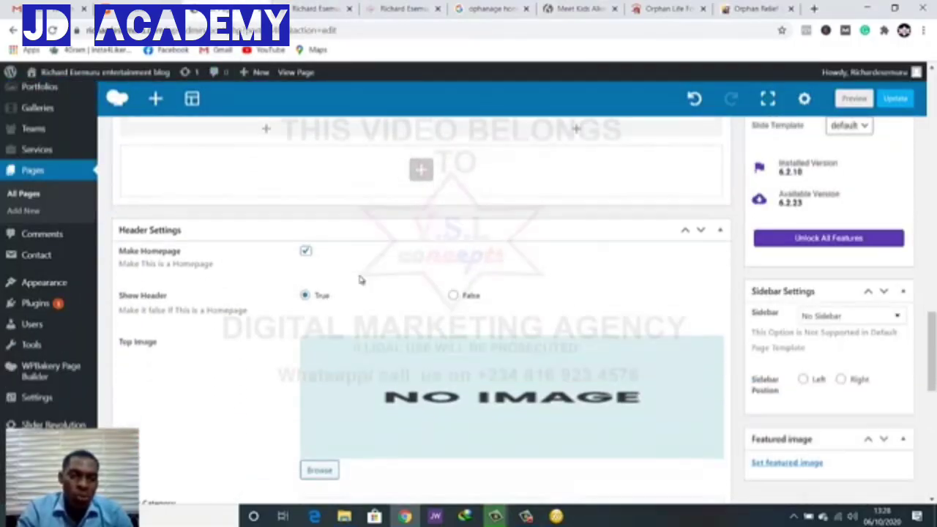
scroll(360, 280, "up", 8)
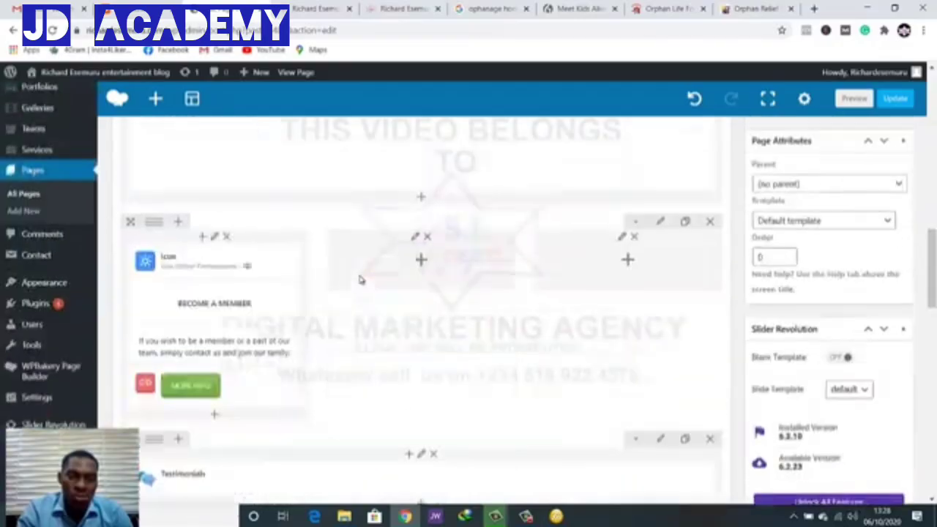
scroll(359, 280, "up", 5)
scroll(359, 279, "down", 7)
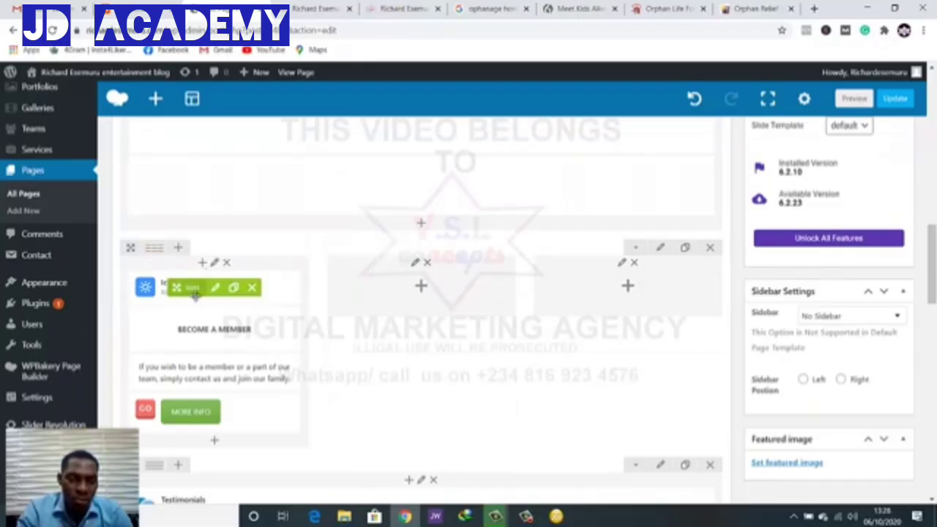
scroll(196, 301, "down", 2)
scroll(196, 301, "up", 2)
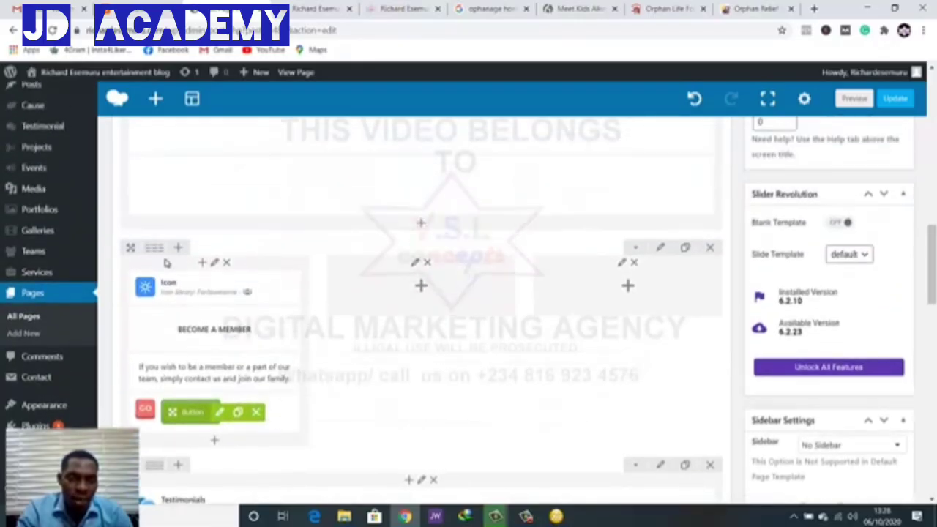
left_click(659, 247)
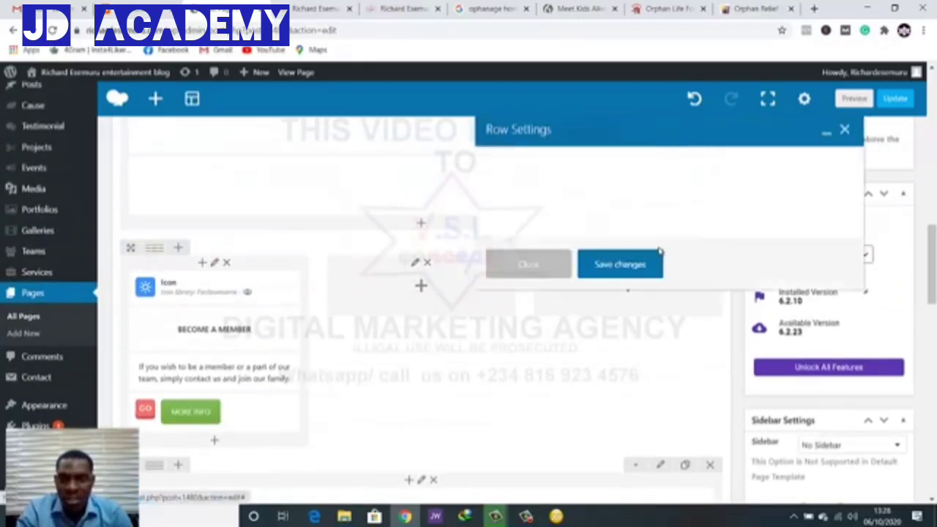
left_click(589, 163)
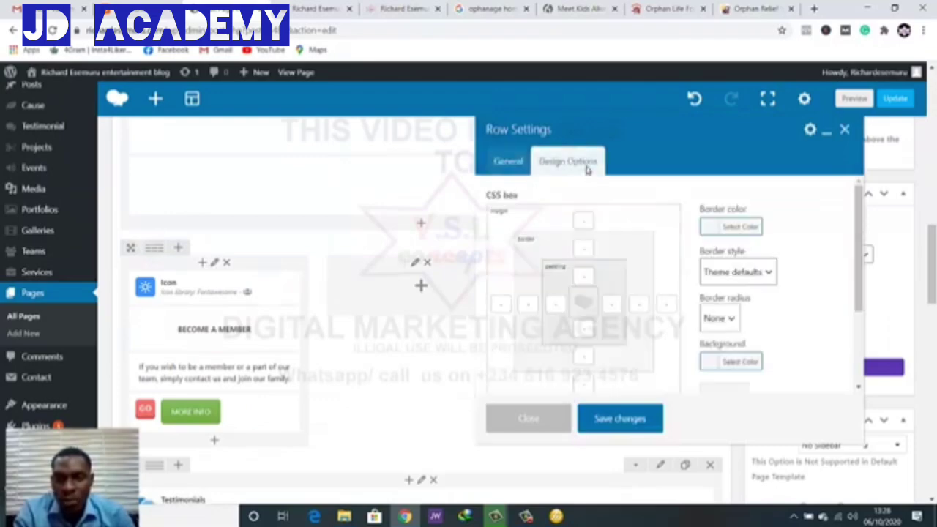
left_click(730, 361)
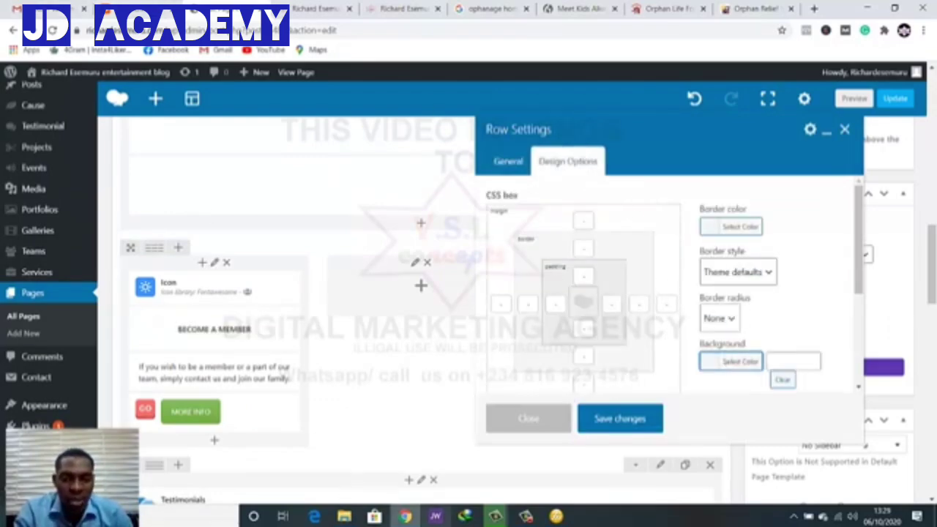
Switch to Fireworks, fetch the hex code of the teal canvas color, and switch back to the page editor in Chrome
left_click(554, 515)
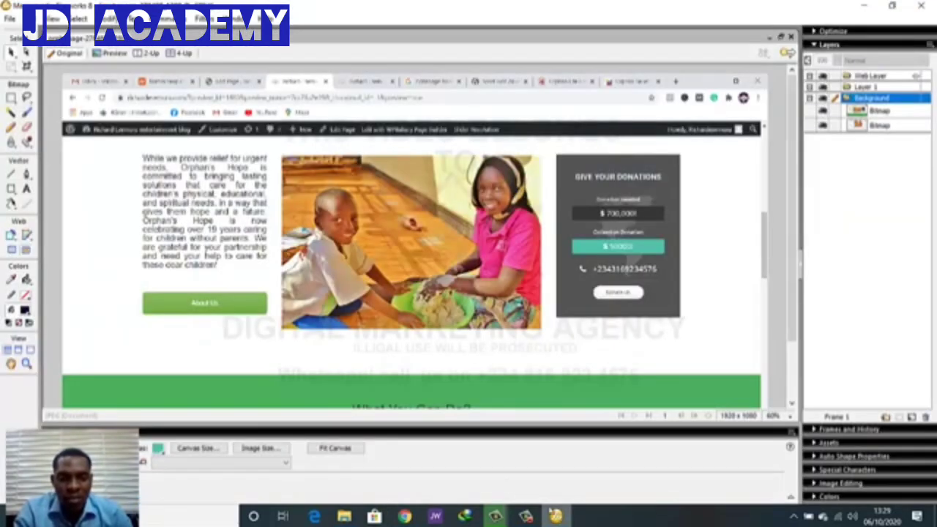
left_click(156, 449)
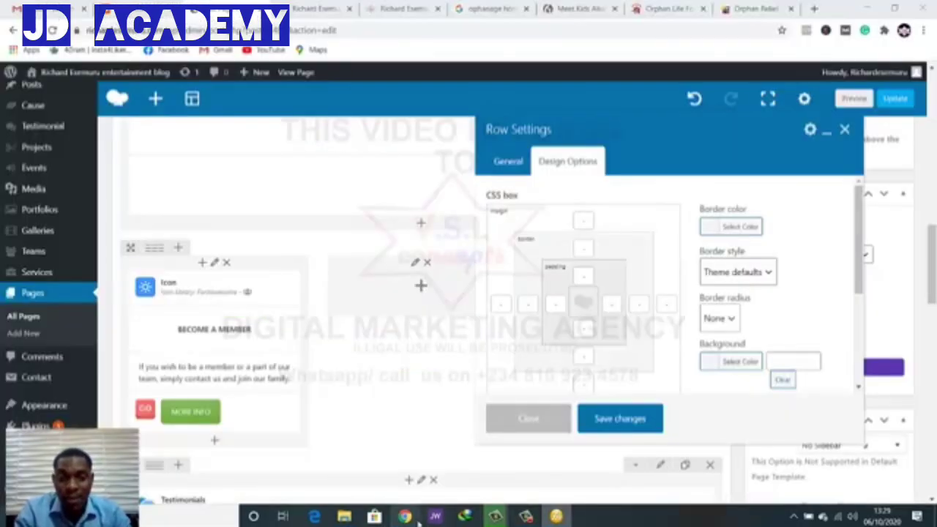
left_click(404, 517)
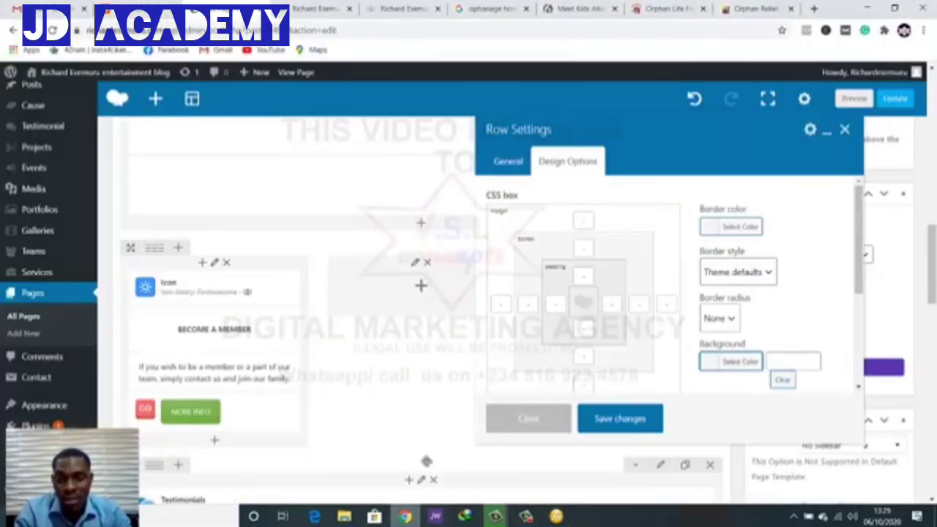
Set the Become a Member row's background color to #4FC0AA and save the row settings
left_click(792, 362)
key("ctrl+v")
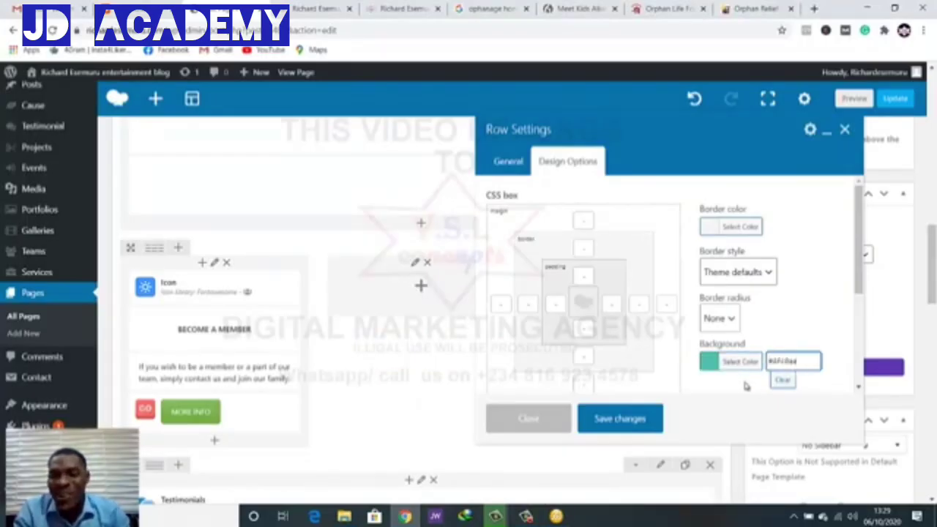
left_click(741, 386)
left_click(609, 419)
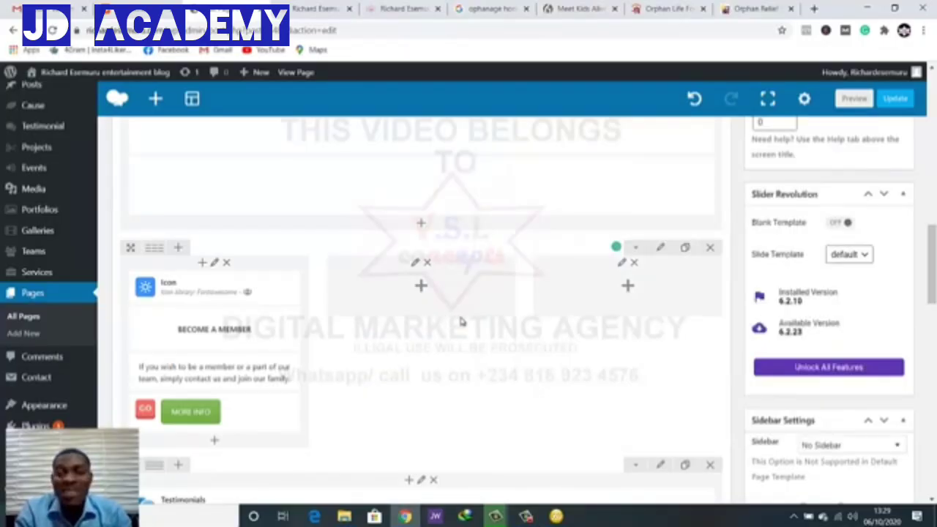
scroll(148, 311, "down", 2)
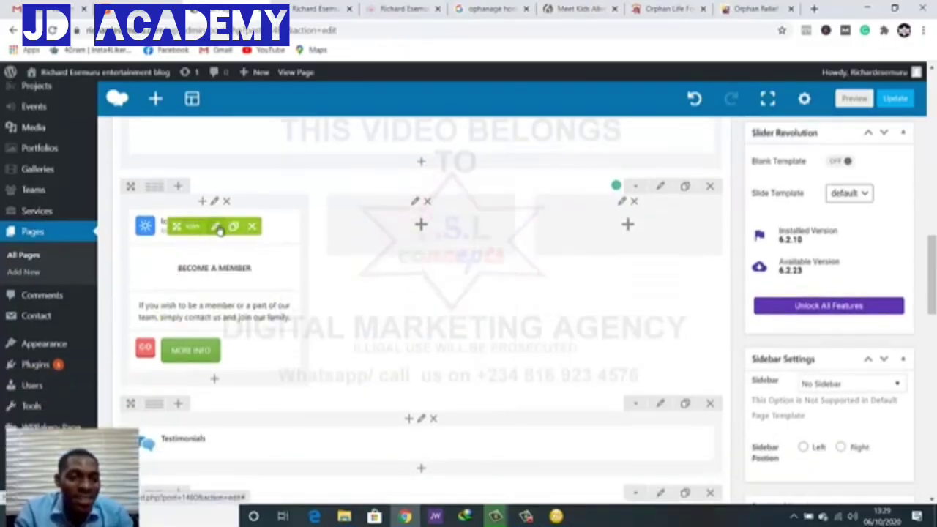
Try to set the icon color of the Become a Member block to Grey
left_click(218, 228)
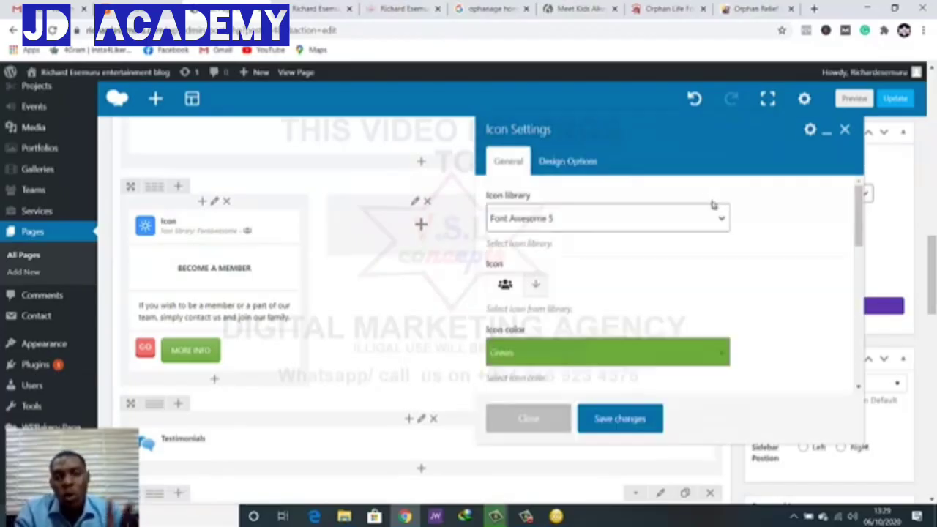
scroll(692, 267, "down", 3)
scroll(688, 269, "up", 1)
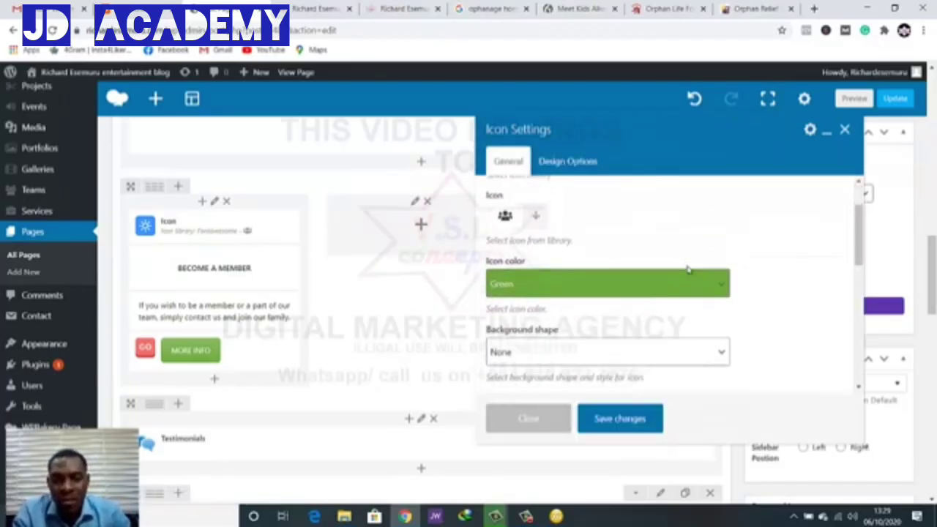
left_click(690, 288)
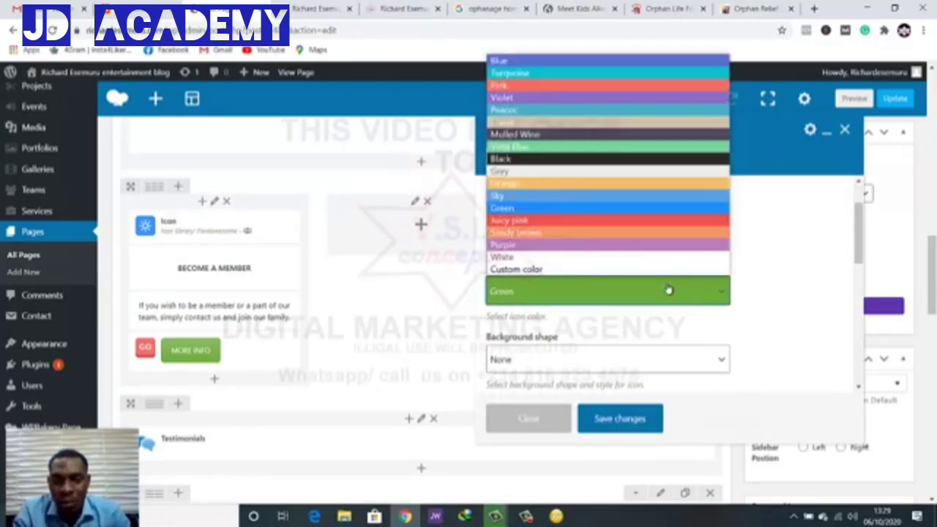
left_click(622, 178)
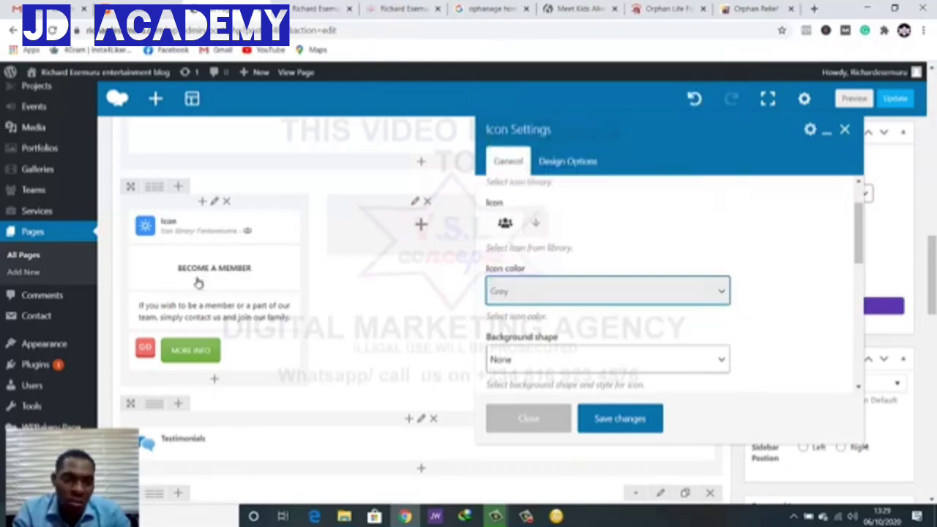
Color the Become a Member block's description paragraph white and save the text block
left_click(226, 311)
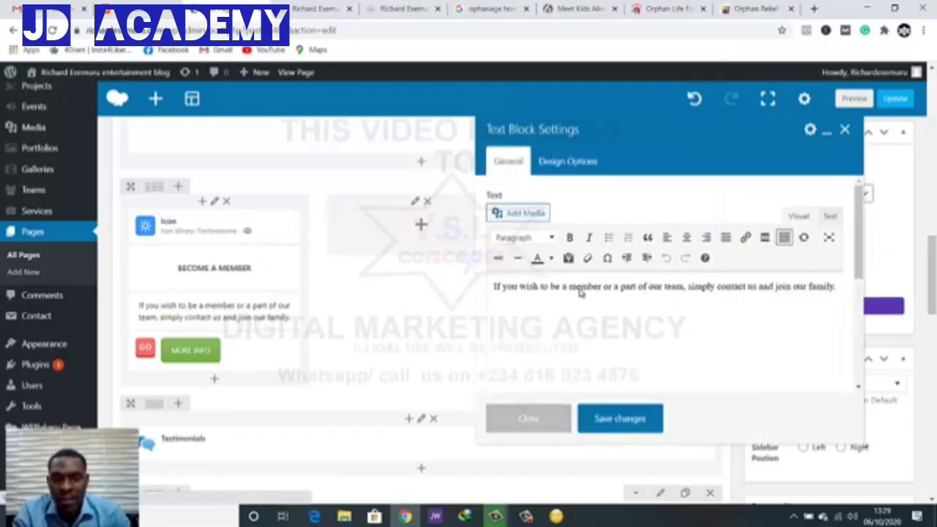
triple_click(581, 290)
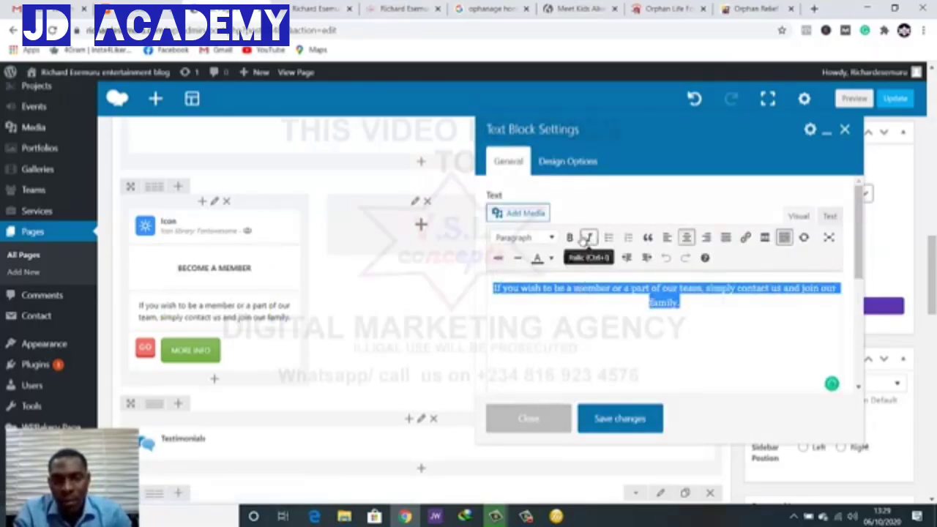
left_click(553, 258)
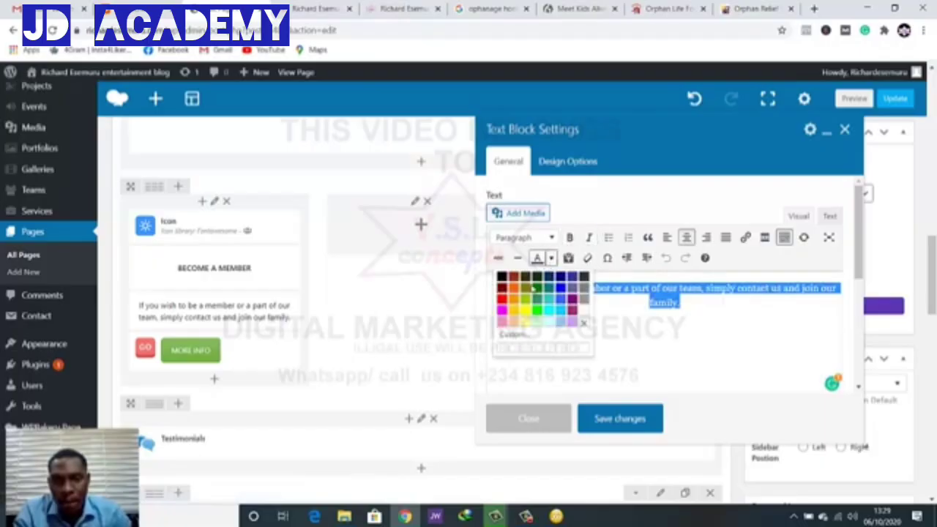
left_click(583, 317)
left_click(620, 345)
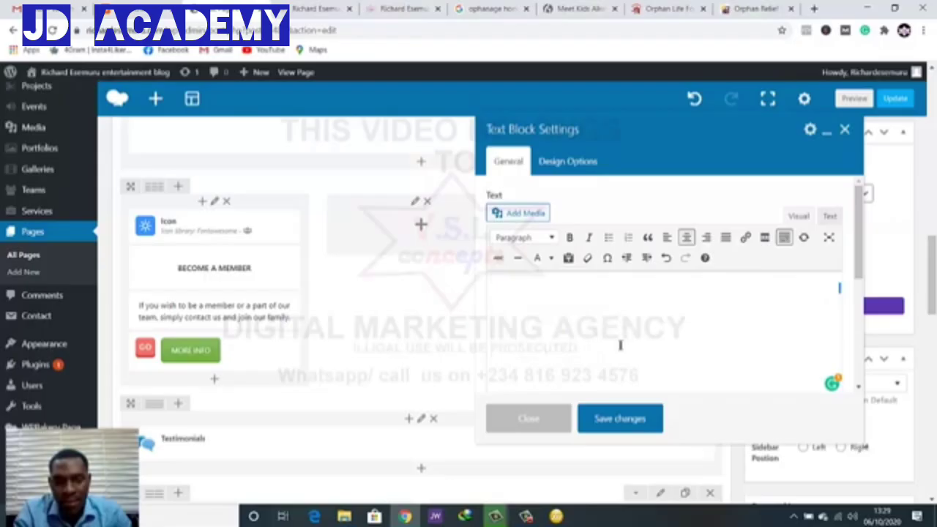
left_click(598, 418)
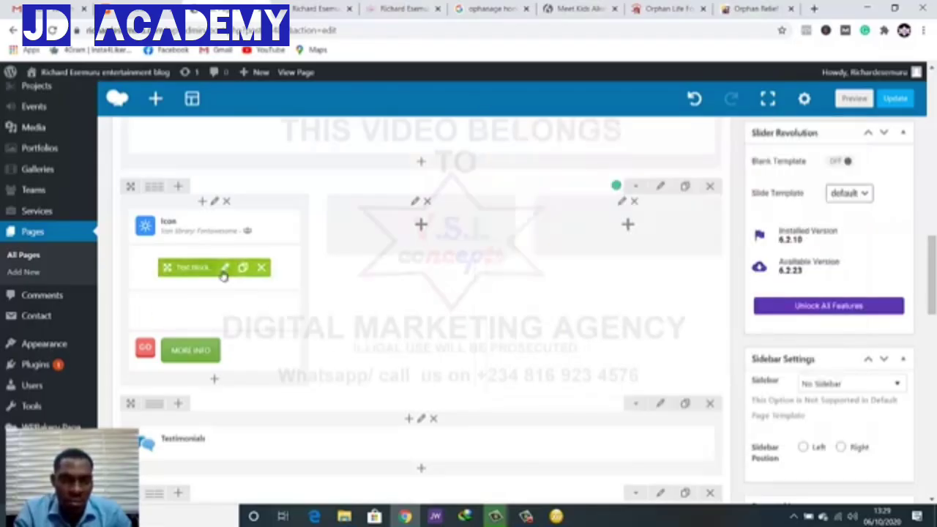
Color the BECOME A MEMBER heading white and save its text block
left_click(224, 270)
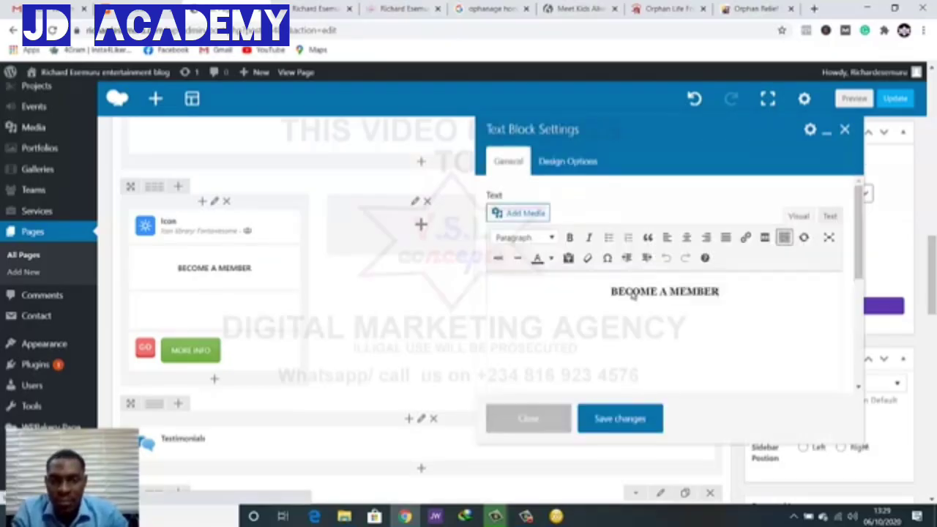
triple_click(662, 292)
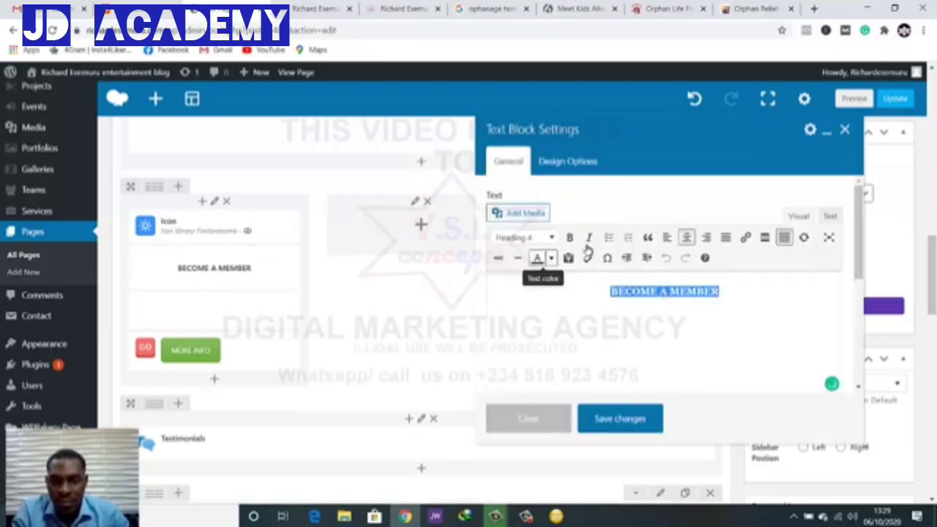
left_click(550, 259)
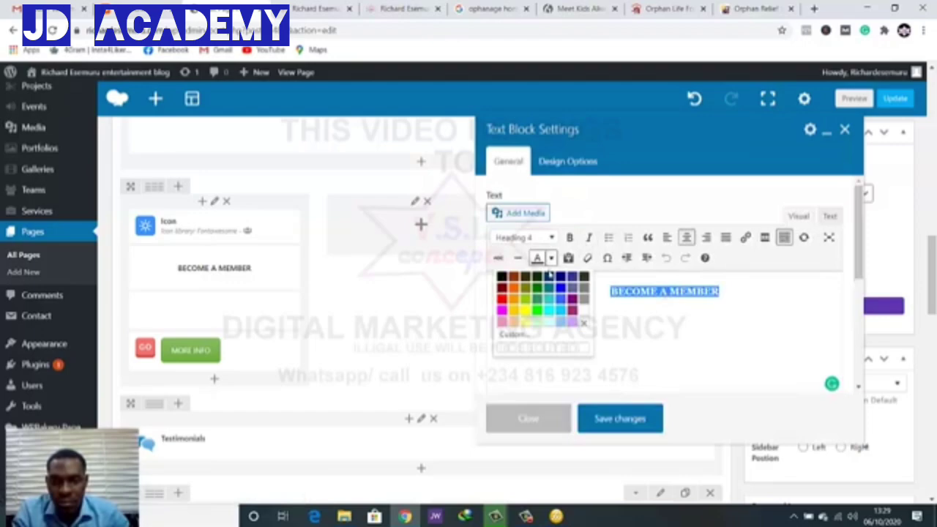
left_click(582, 318)
left_click(620, 422)
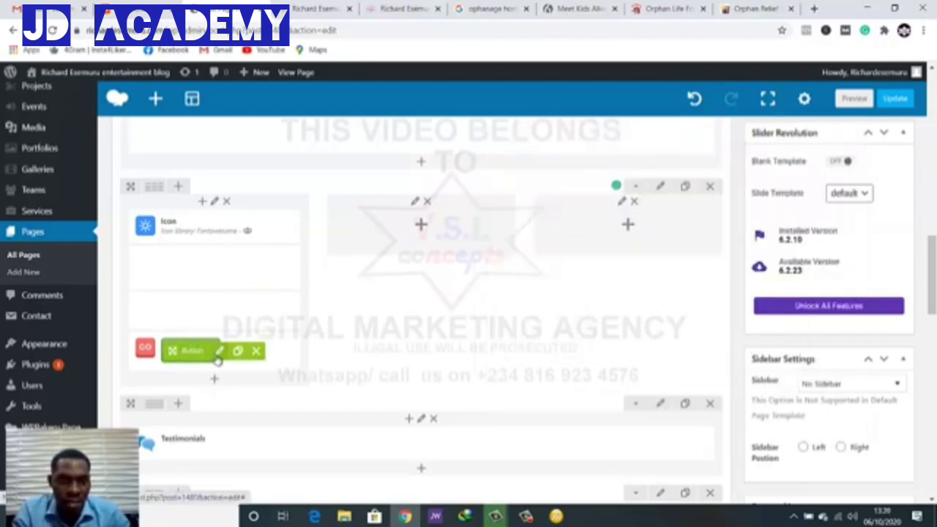
Set the MORE INFO button's color to Classic Black and save the button settings
left_click(222, 350)
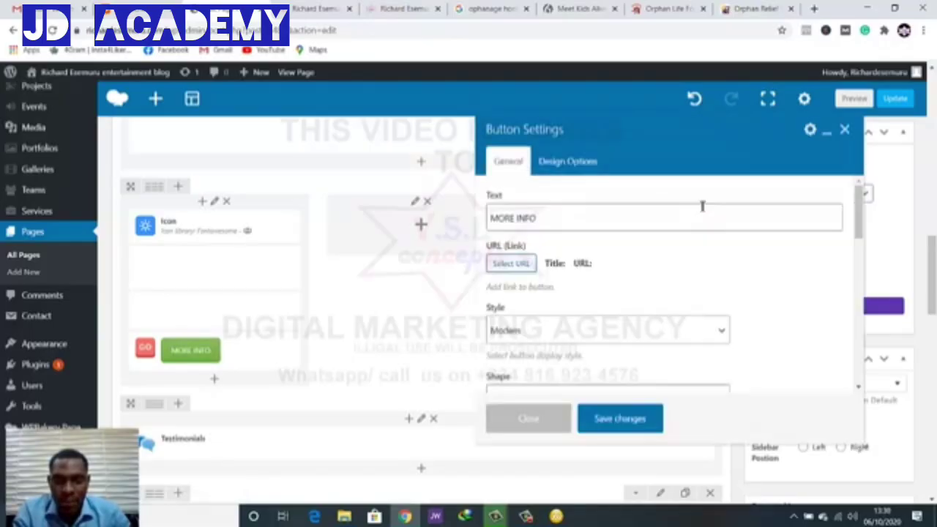
scroll(590, 289, "down", 3)
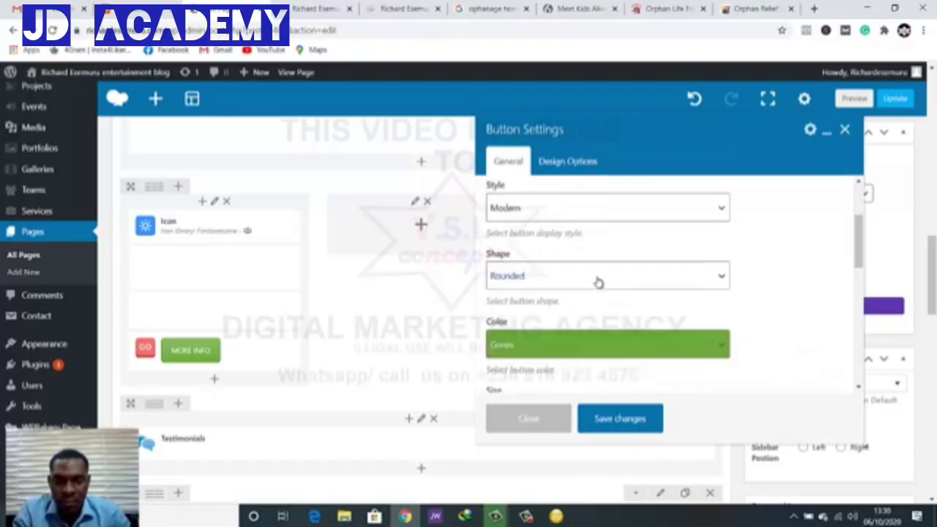
scroll(596, 285, "down", 3)
left_click(619, 230)
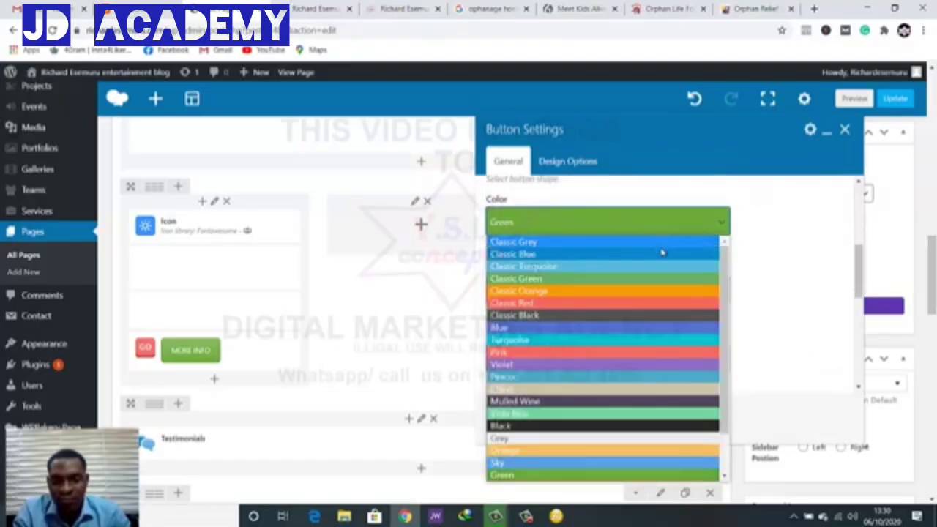
left_click(630, 318)
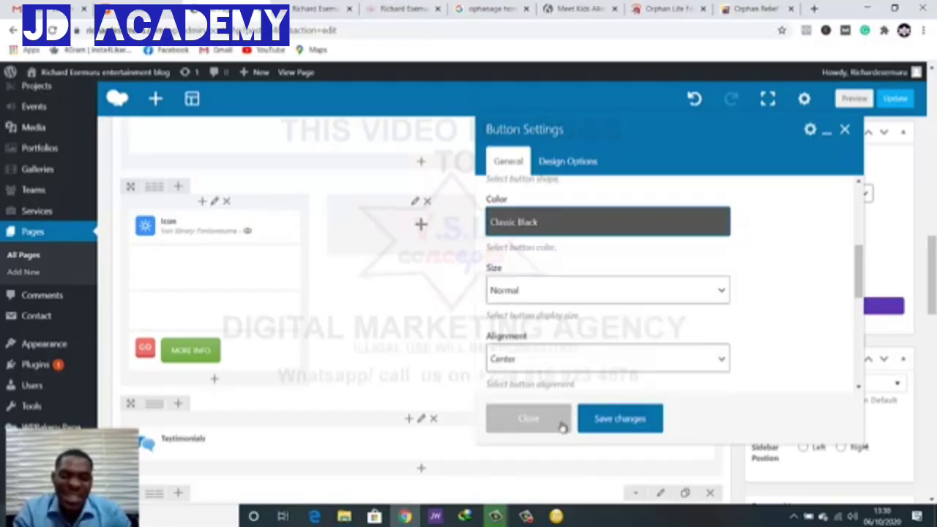
left_click(621, 419)
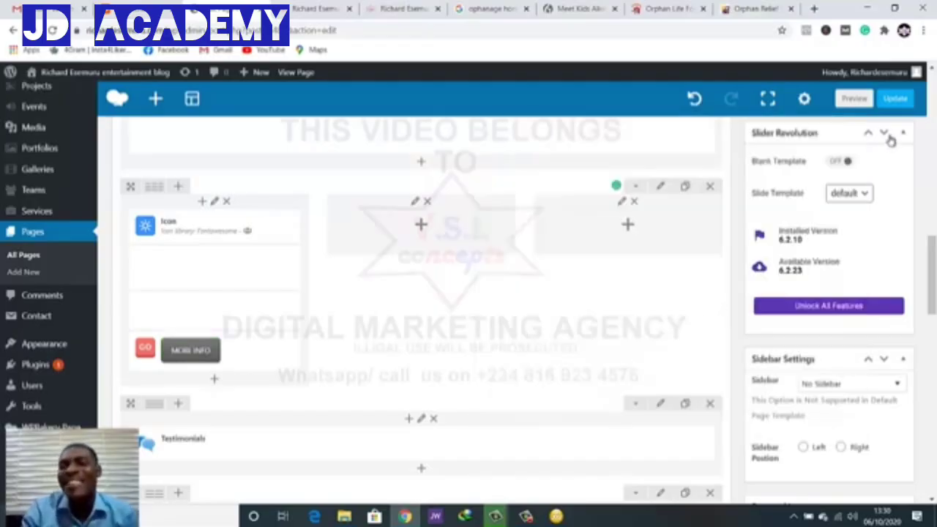
Preview the page and examine the icon, text and button colors of the Become a Member block
left_click(852, 98)
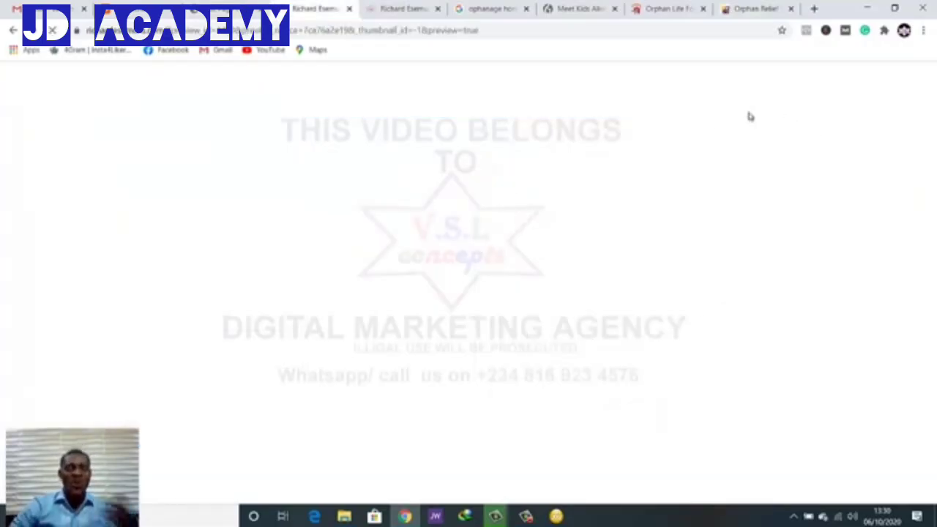
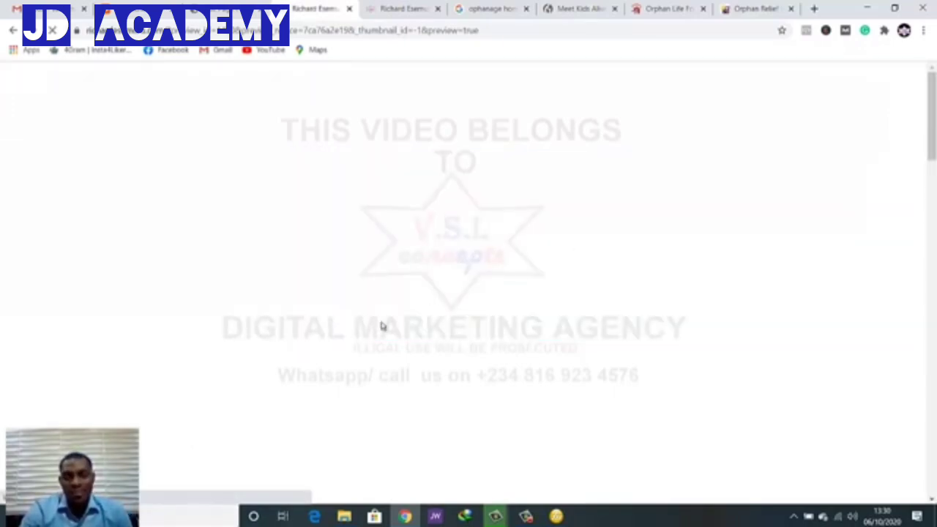
scroll(381, 326, "down", 10)
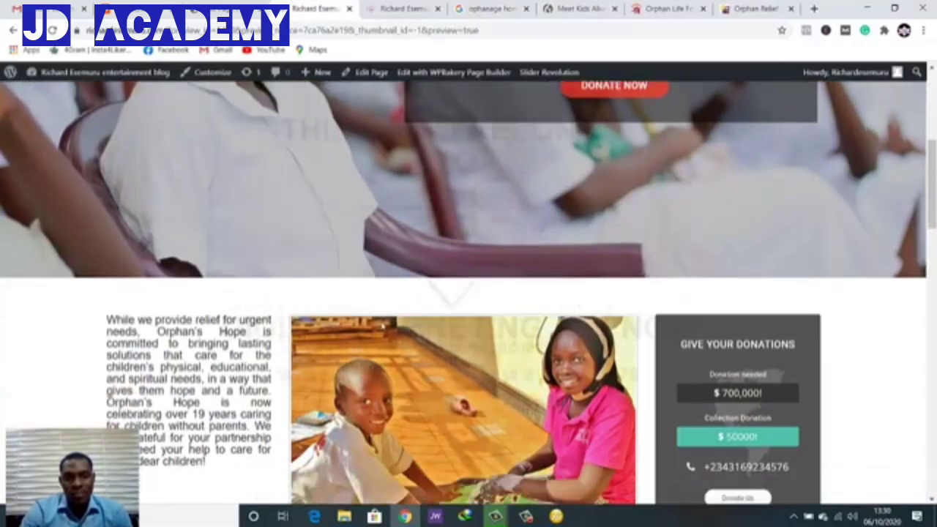
scroll(381, 326, "down", 5)
scroll(381, 327, "up", 3)
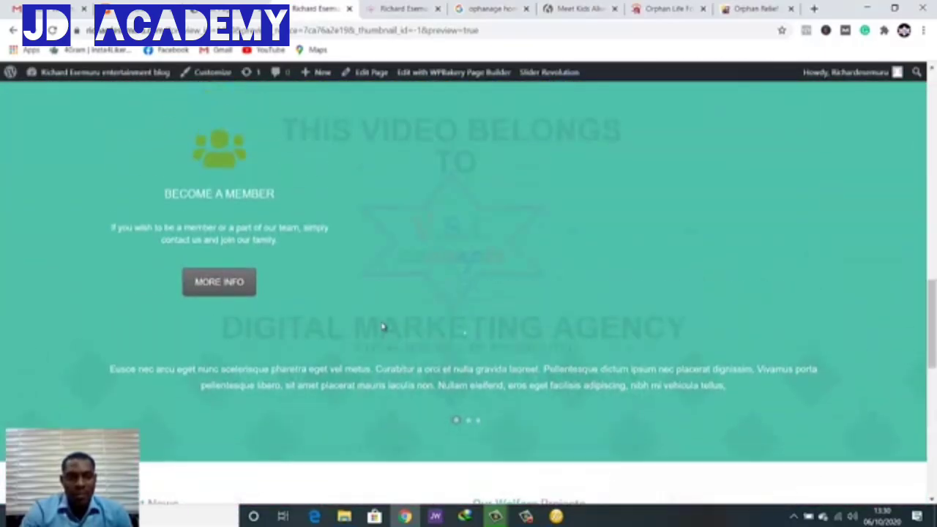
scroll(381, 327, "up", 2)
scroll(382, 327, "down", 1)
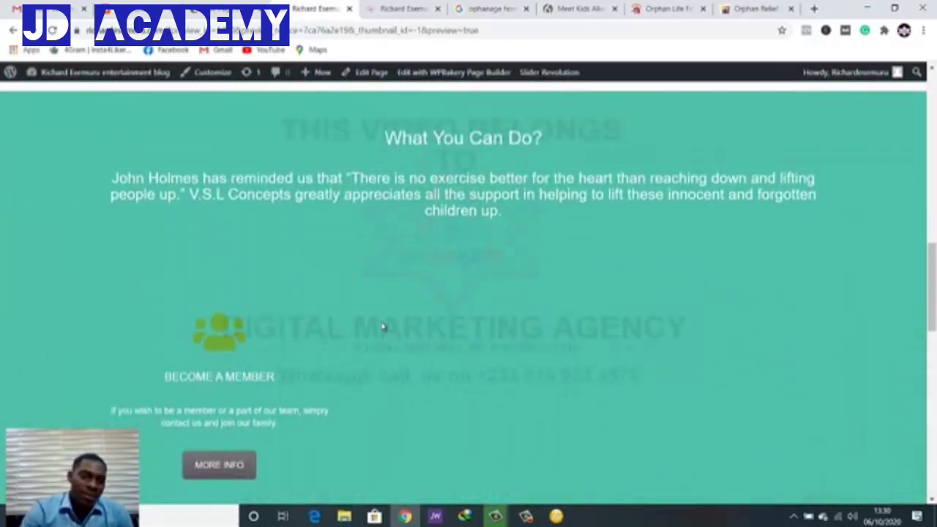
scroll(379, 329, "down", 1)
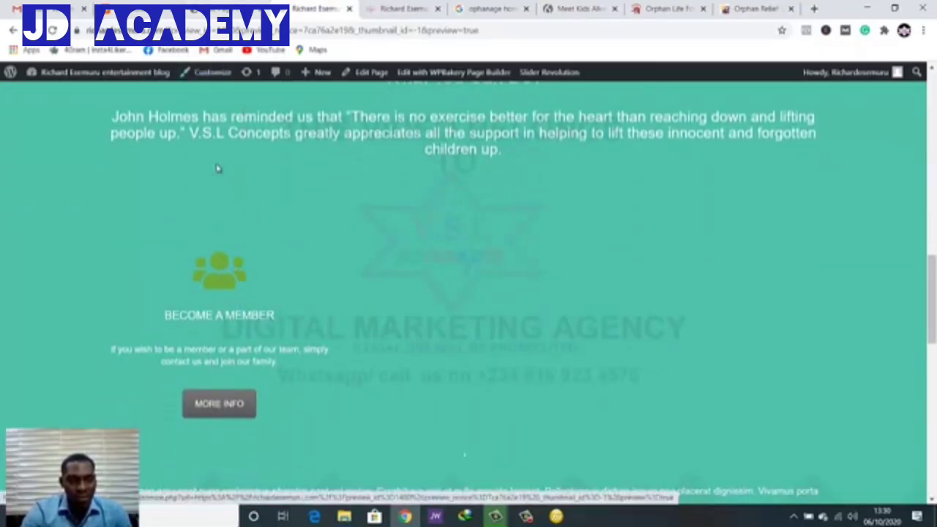
Return to the page editor, set the Become a Member icon's color to White, and save the icon settings
left_click(233, 6)
scroll(247, 245, "down", 2)
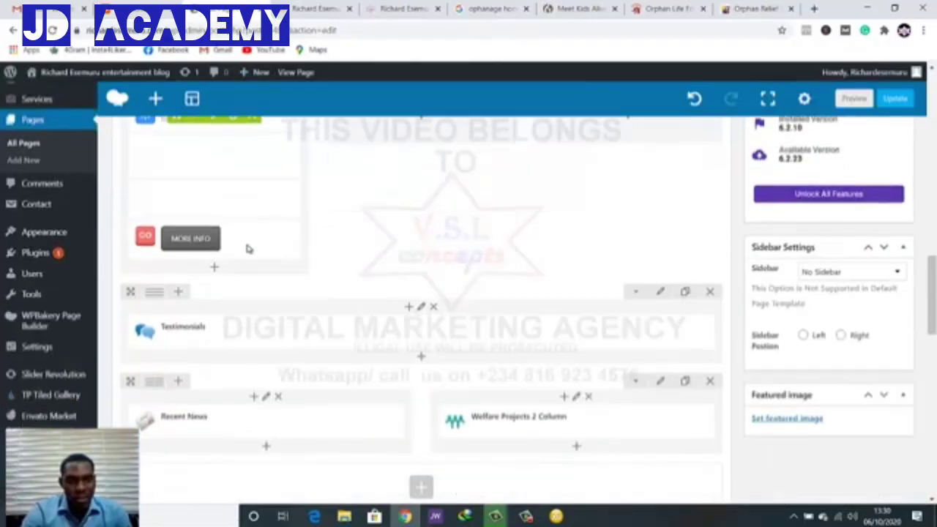
scroll(219, 212, "up", 1)
left_click_drag(209, 195, 206, 168)
double_click(206, 168)
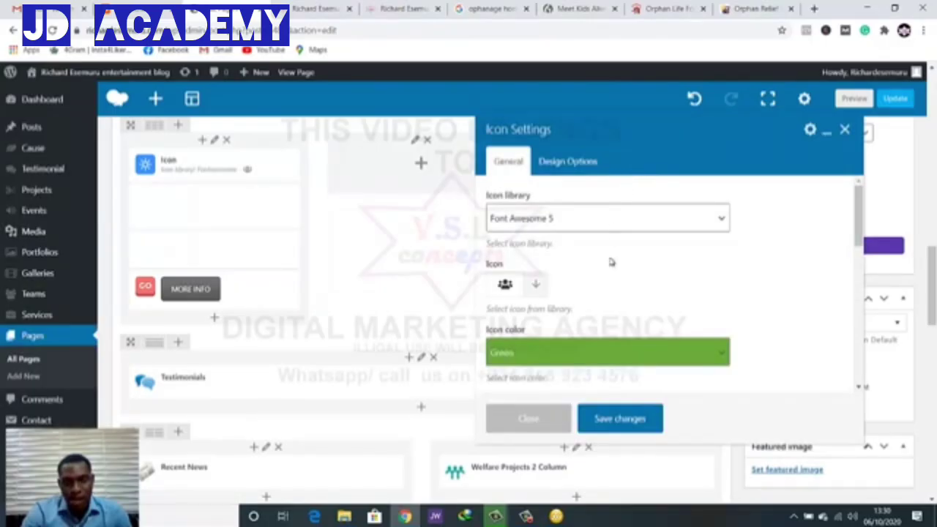
left_click(607, 354)
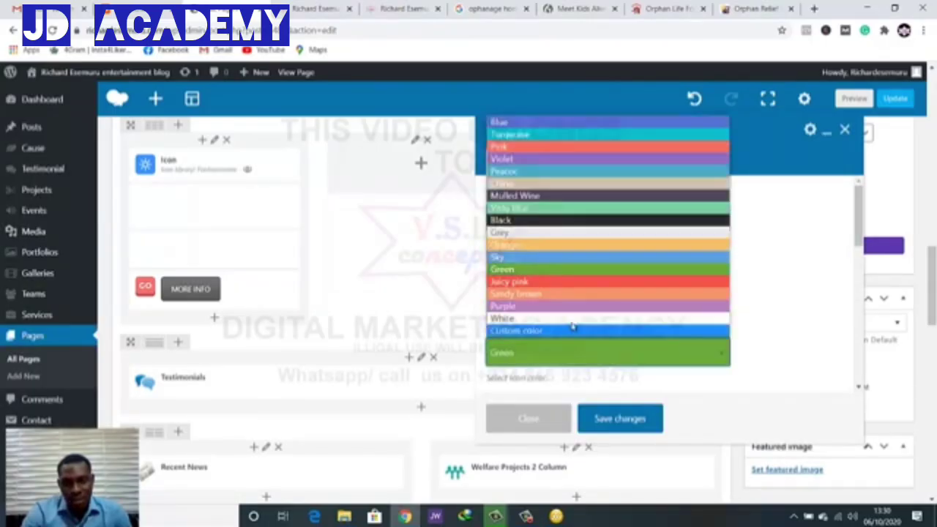
left_click(573, 323)
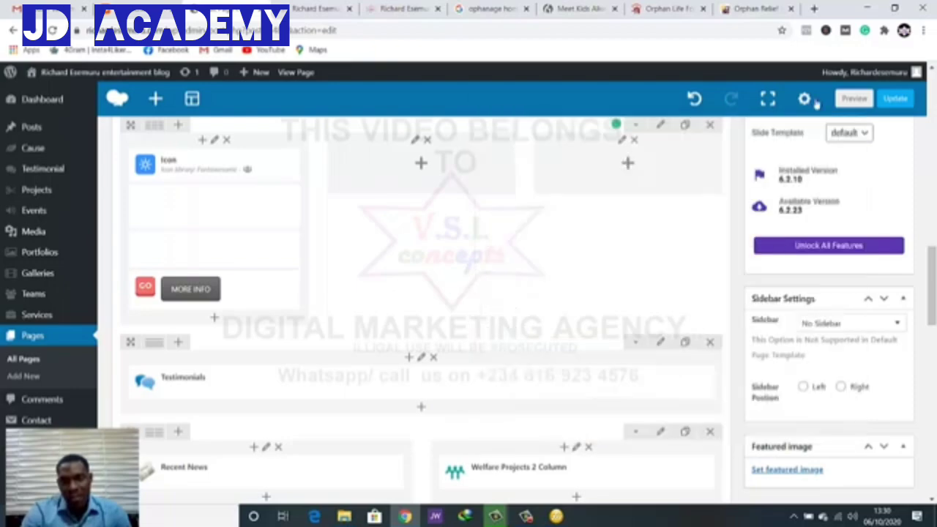
Preview the page again, examine the icon and spacing in the What You Can Do? section, and return to the page editor
left_click(849, 104)
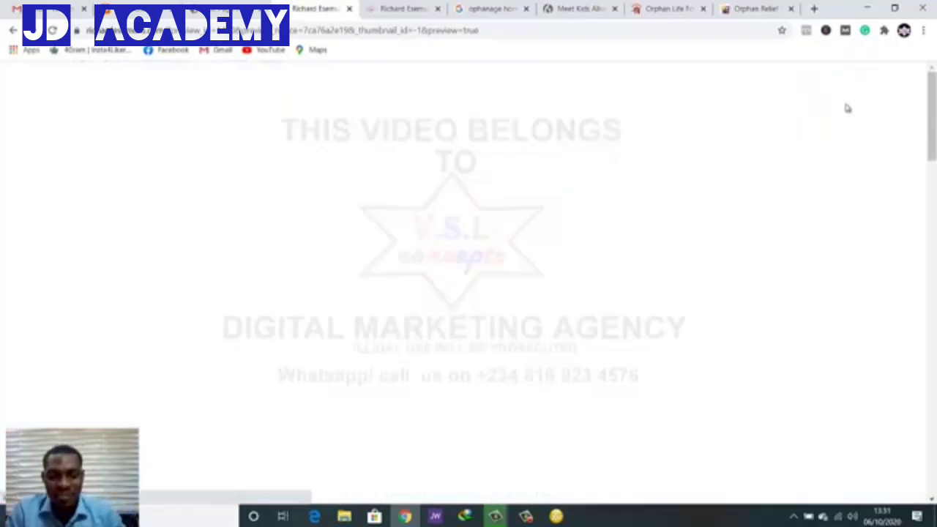
scroll(812, 202, "down", 15)
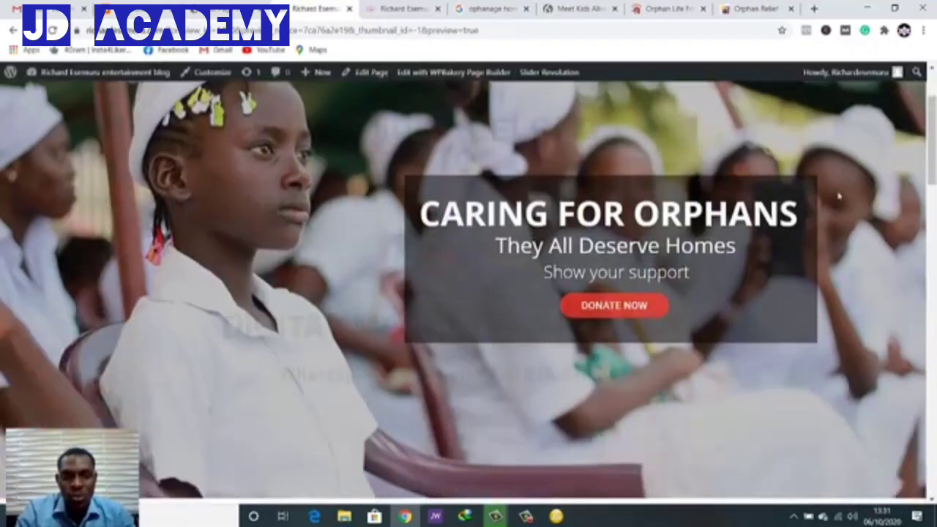
scroll(273, 214, "up", 1)
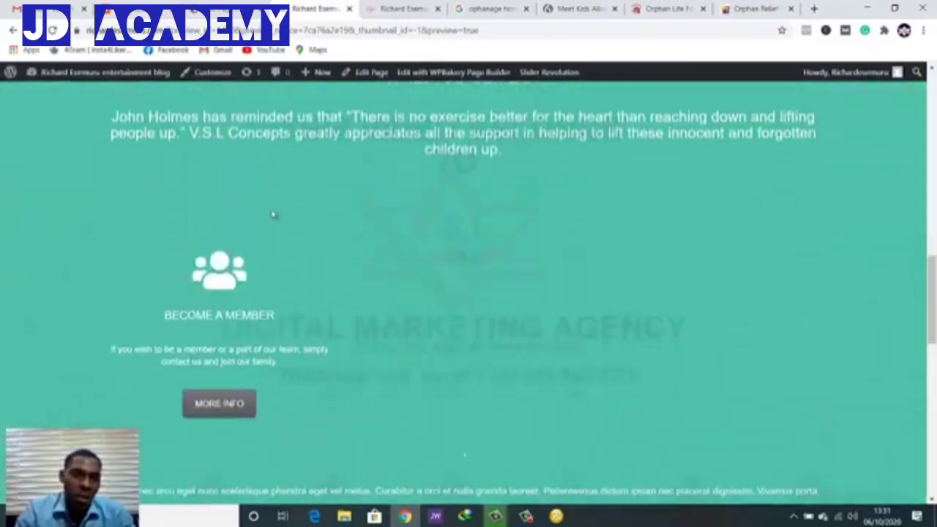
scroll(227, 139, "up", 2)
scroll(361, 257, "down", 1)
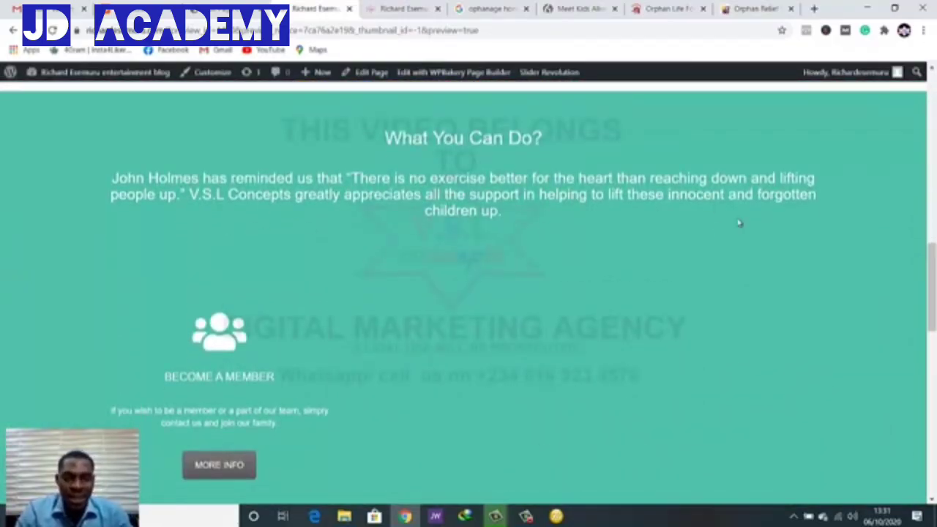
scroll(215, 354, "down", 1)
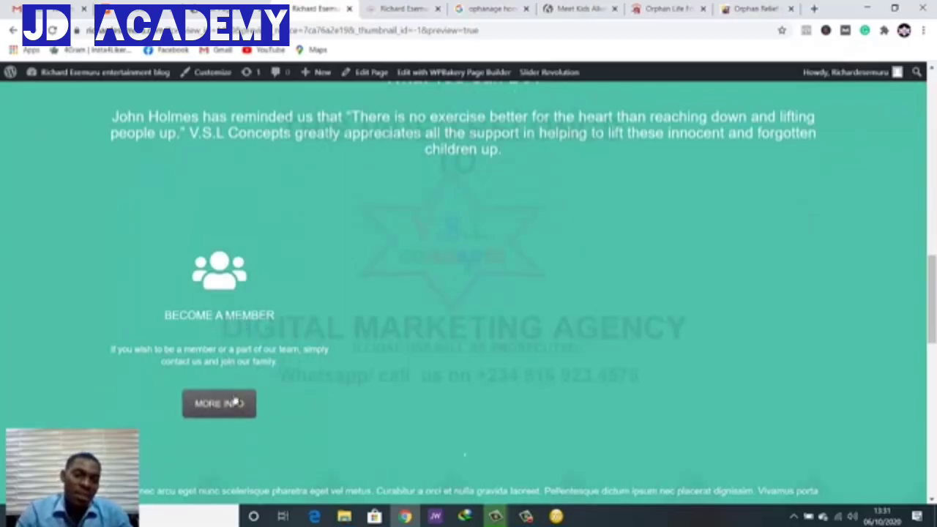
scroll(235, 402, "down", 2)
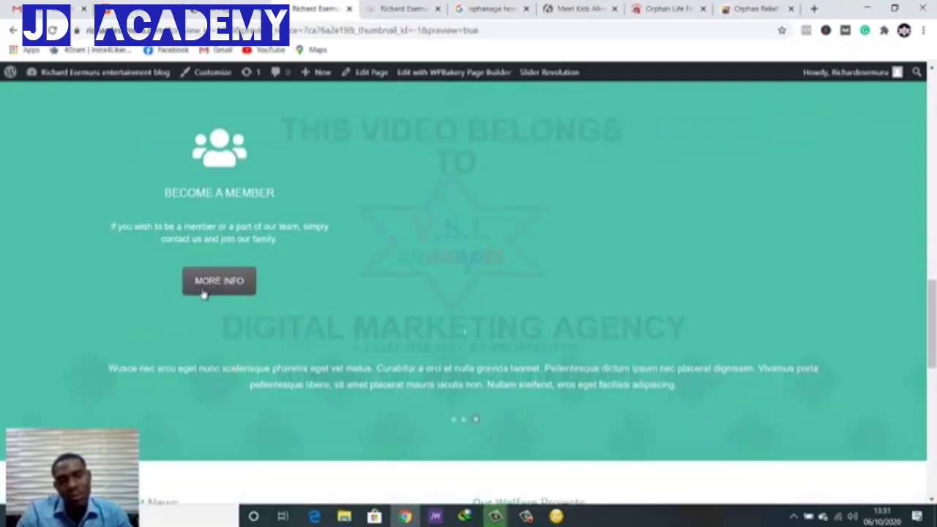
key("alt+Left")
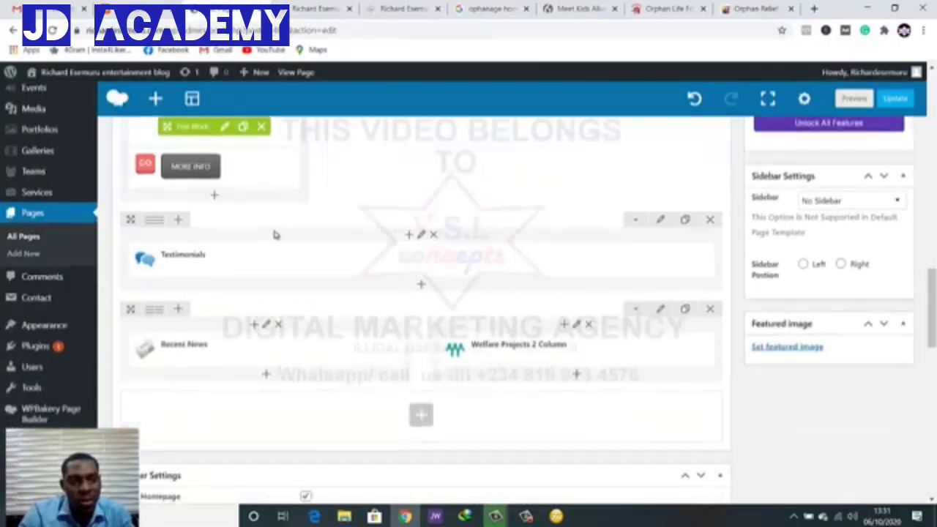
Set the Become a Member block's MORE INFO button color to Classic Red and save the button settings
left_click(234, 229)
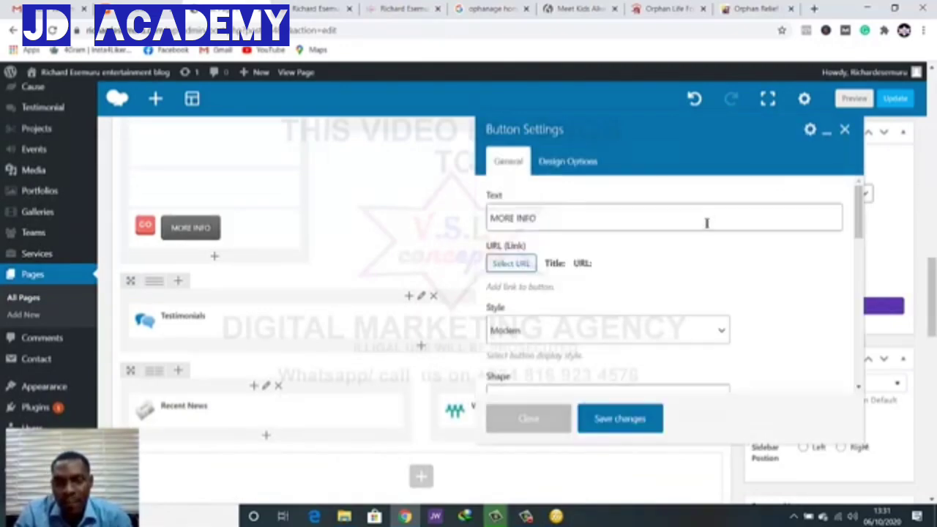
scroll(702, 231, "down", 5)
left_click(649, 289)
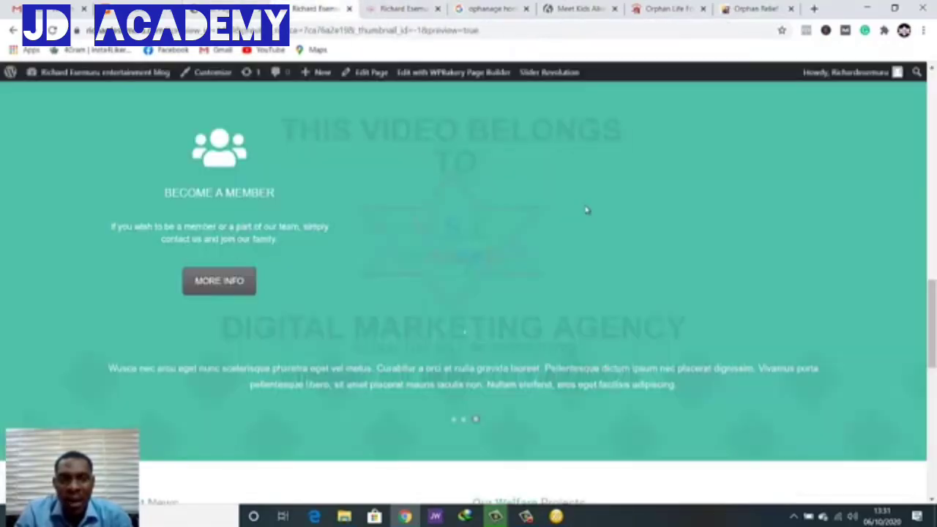
scroll(585, 210, "up", 8)
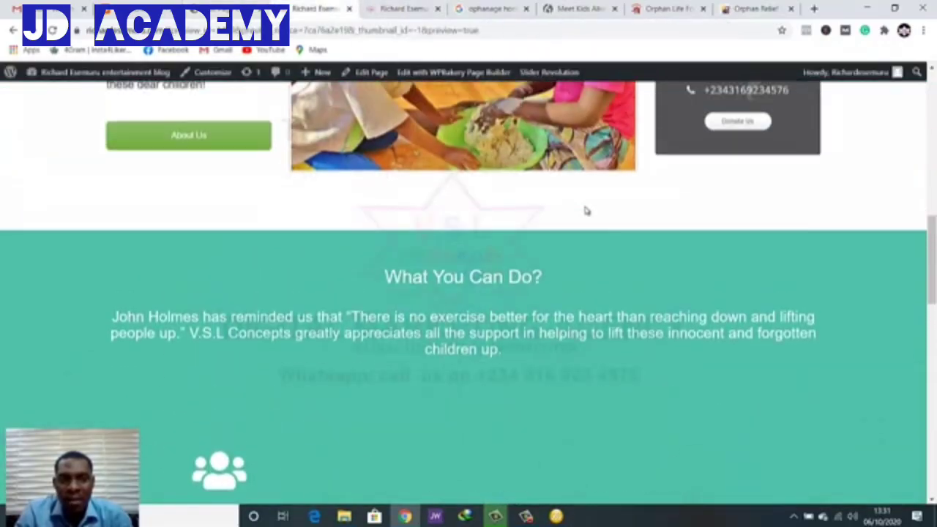
scroll(585, 210, "down", 4)
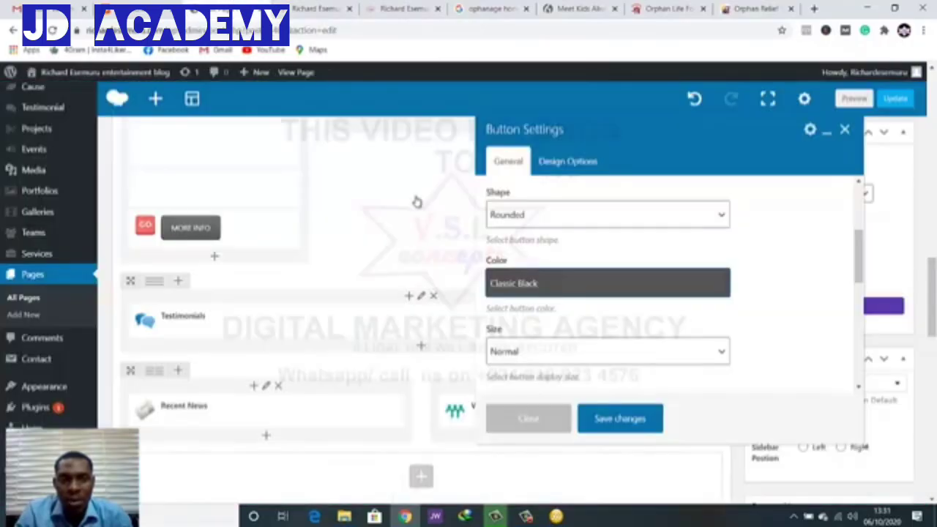
left_click(616, 281)
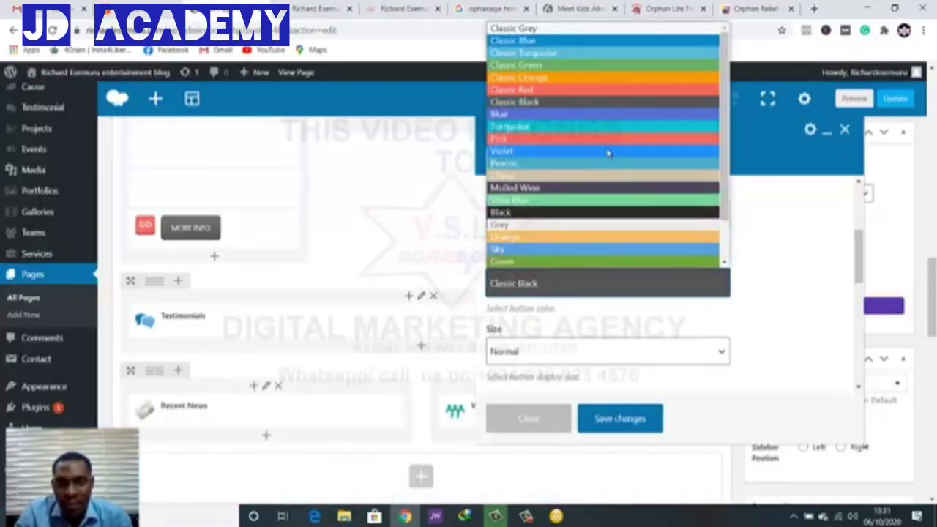
left_click(574, 91)
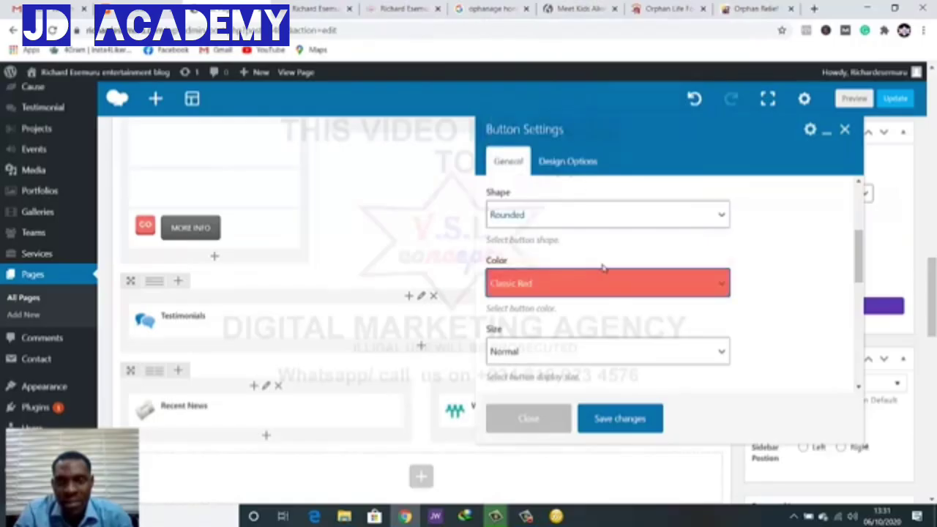
left_click(620, 418)
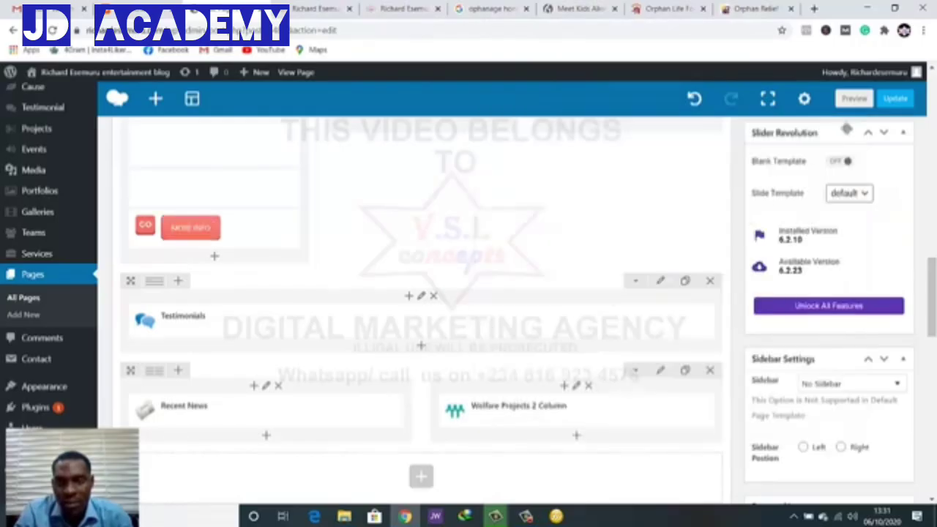
Preview the page and examine the MORE INFO button's color against the teal What You Can Do? section
left_click(858, 100)
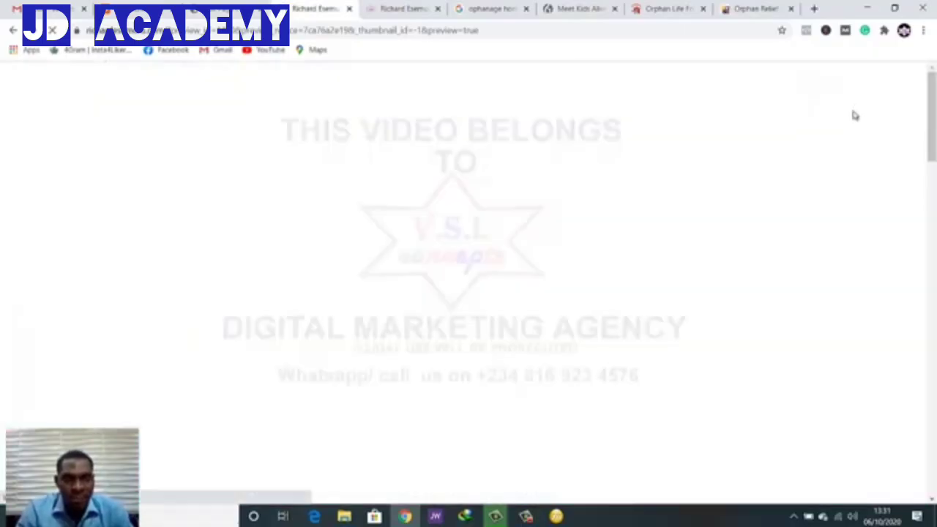
scroll(710, 276, "down", 10)
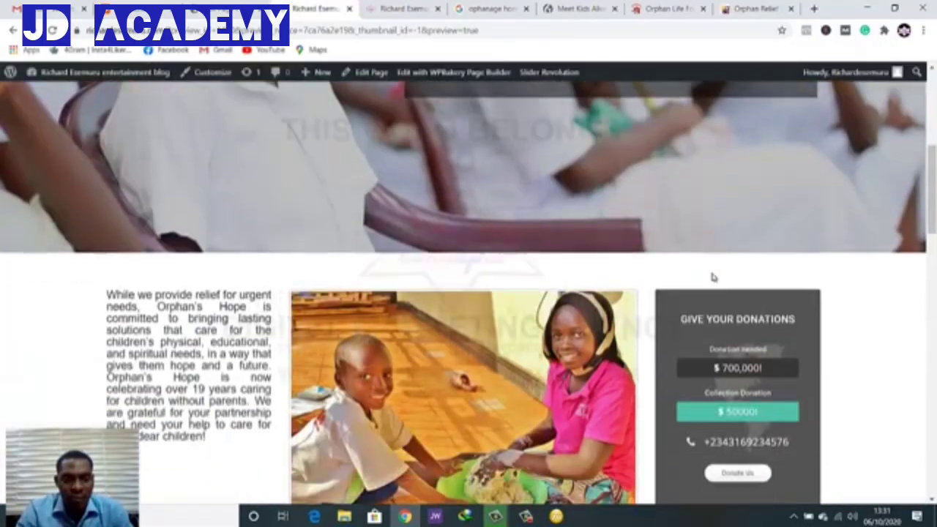
scroll(713, 277, "down", 6)
scroll(713, 277, "up", 3)
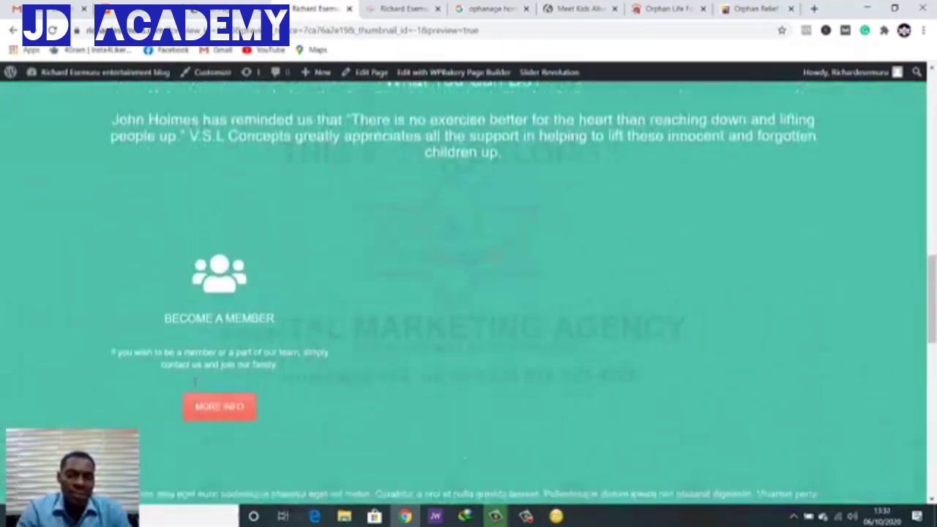
scroll(205, 406, "up", 2)
scroll(213, 415, "down", 2)
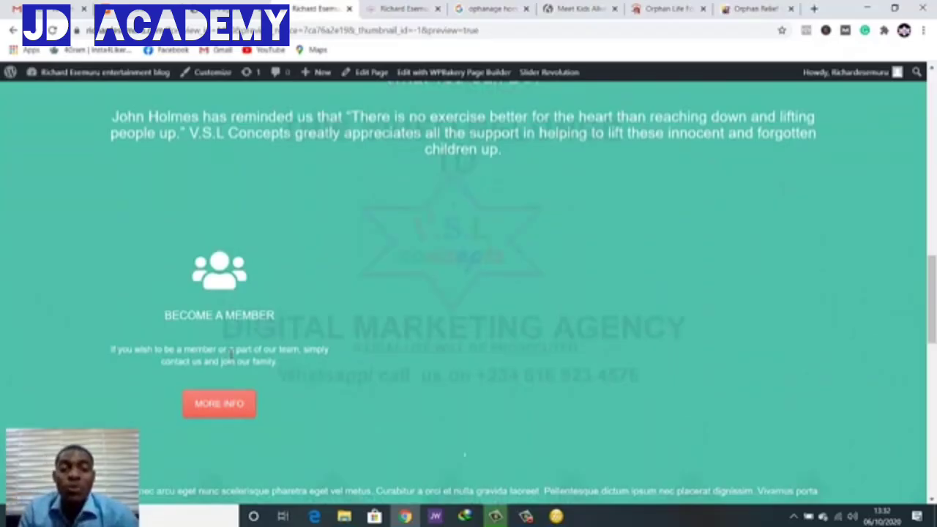
scroll(231, 353, "down", 1)
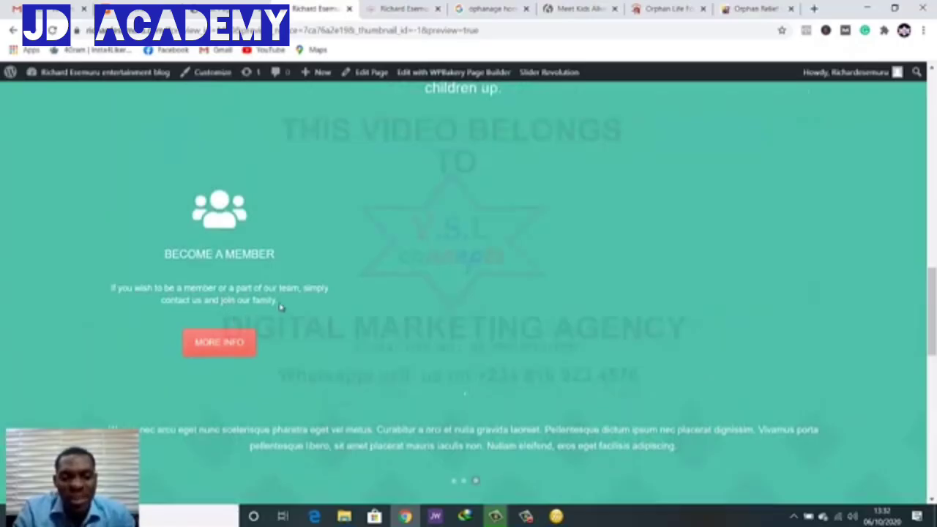
left_click(533, 517)
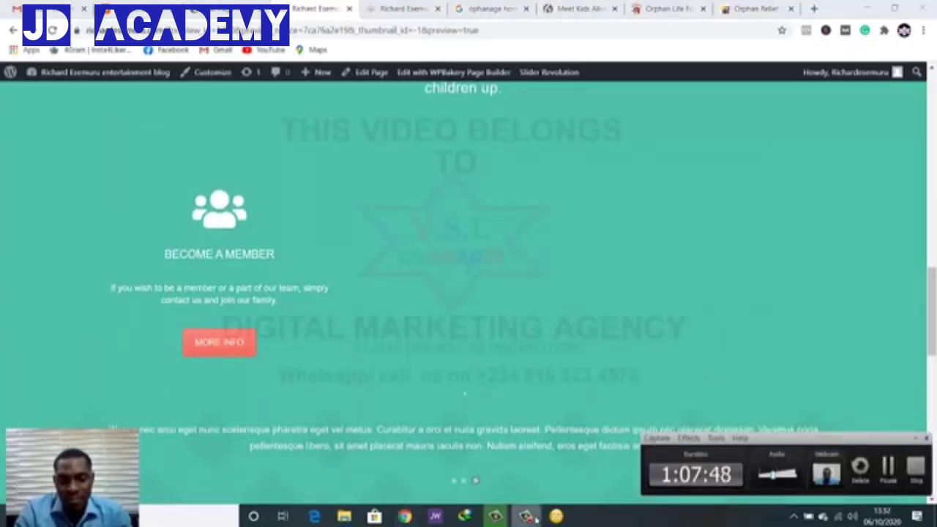
left_click(533, 517)
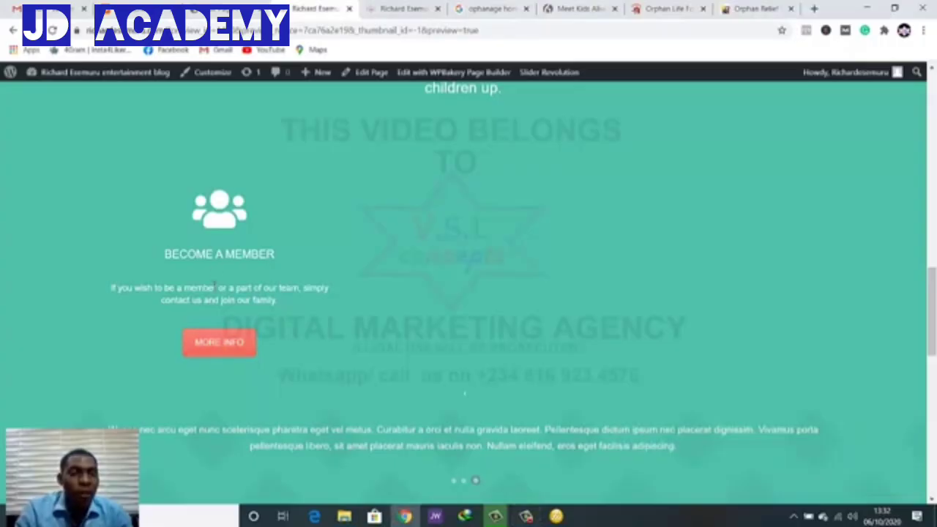
Return to the page editor and duplicate the Become a Member icon, both text blocks and the MORE INFO button into the row's second column
left_click(201, 7)
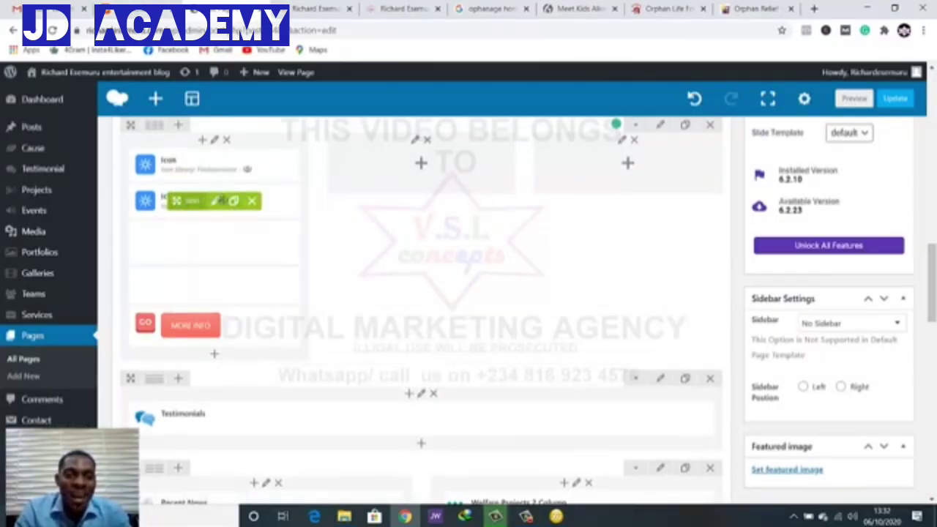
left_click_drag(426, 162, 413, 163)
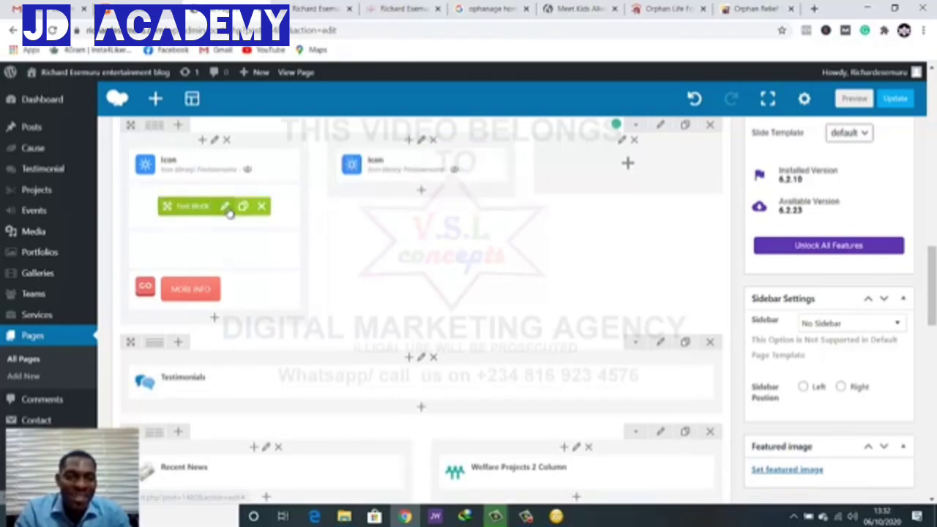
left_click(242, 209)
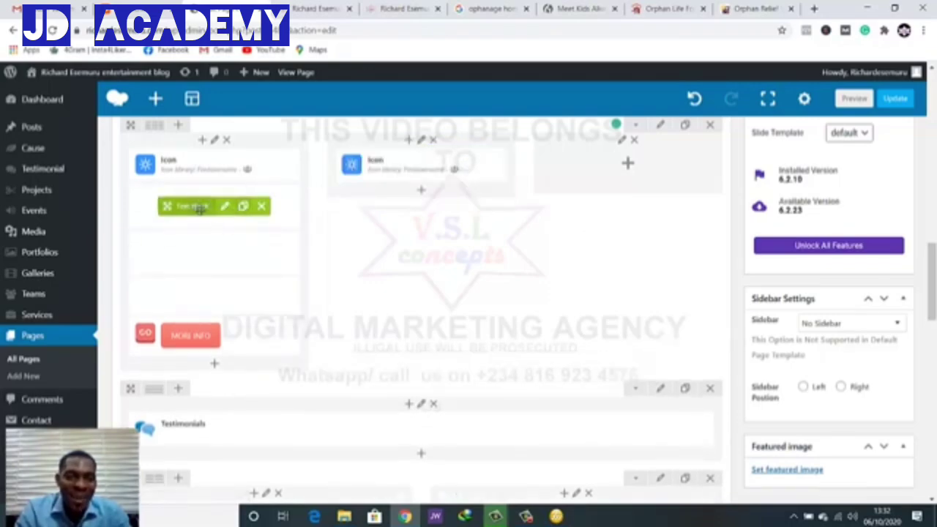
left_click_drag(199, 208, 389, 213)
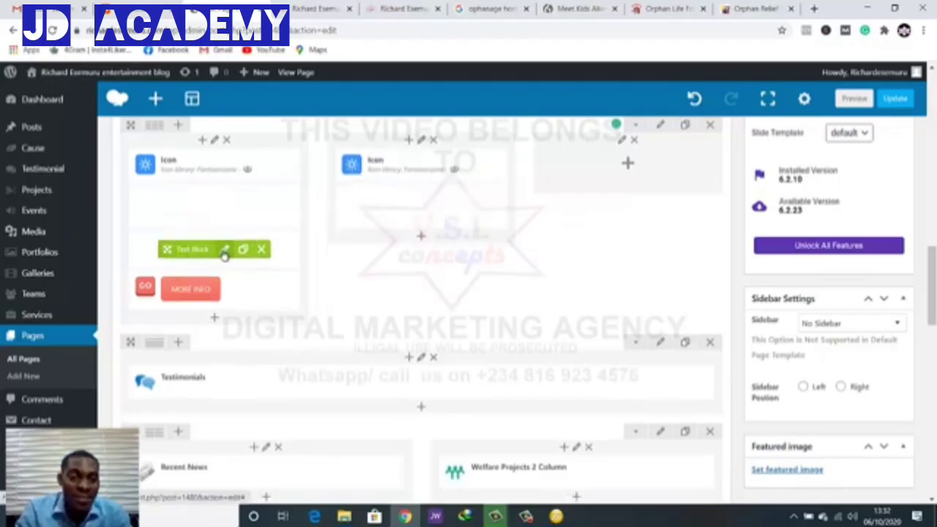
left_click(244, 252)
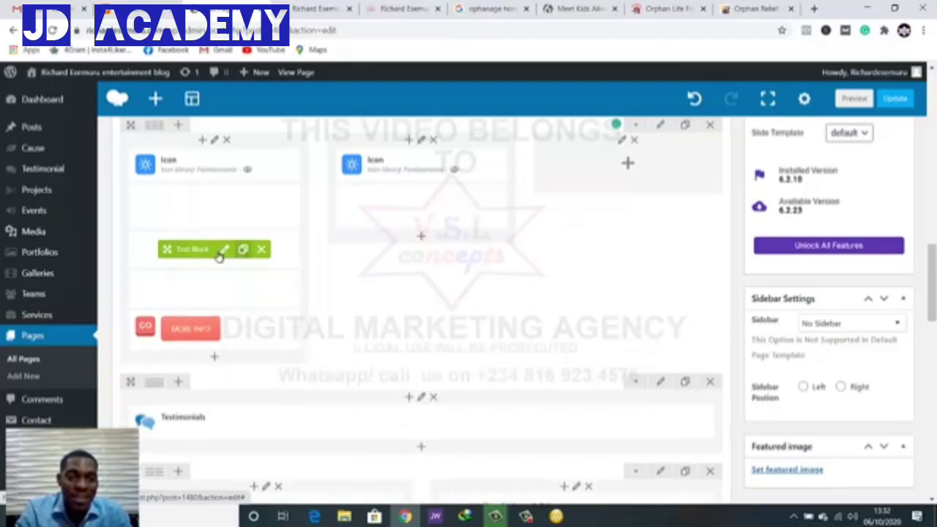
left_click_drag(366, 218, 170, 290)
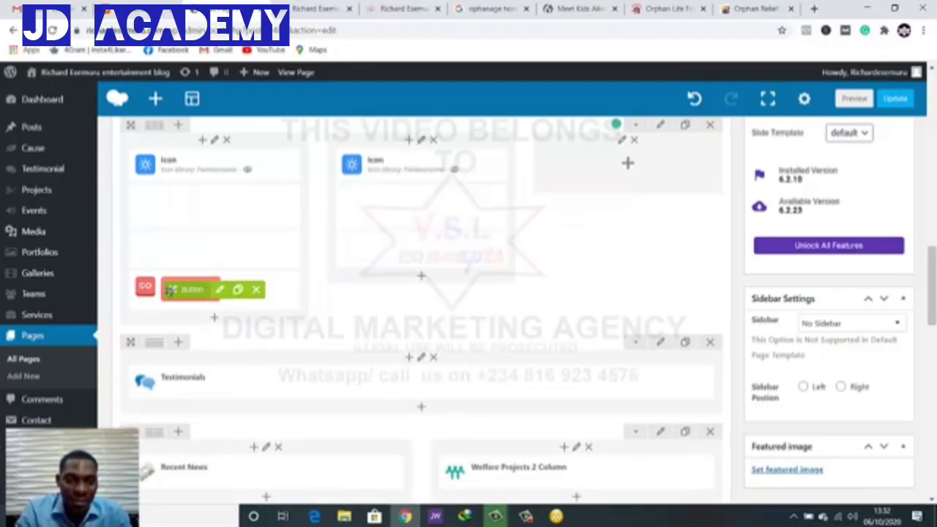
left_click(237, 290)
left_click_drag(189, 289, 418, 314)
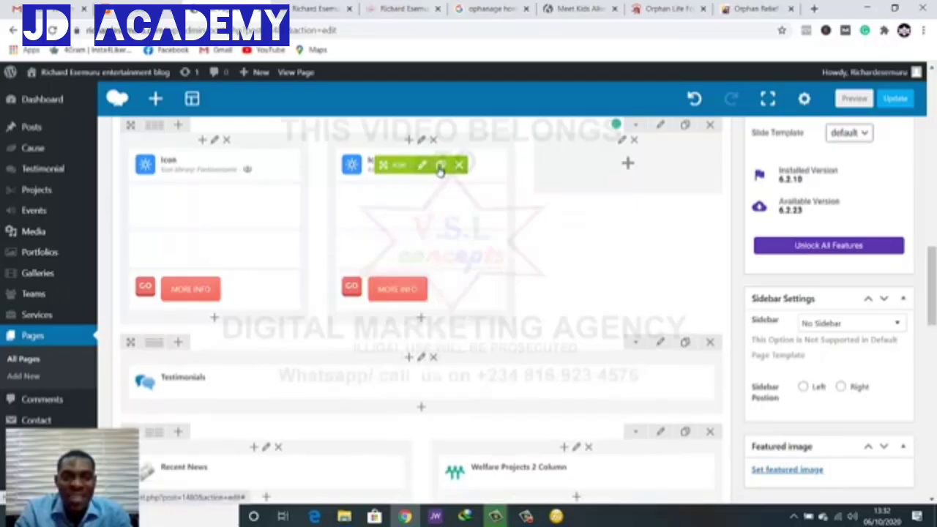
Duplicate the second column's icon, both text blocks and MORE INFO button, moving the copies into the third column
left_click(439, 164)
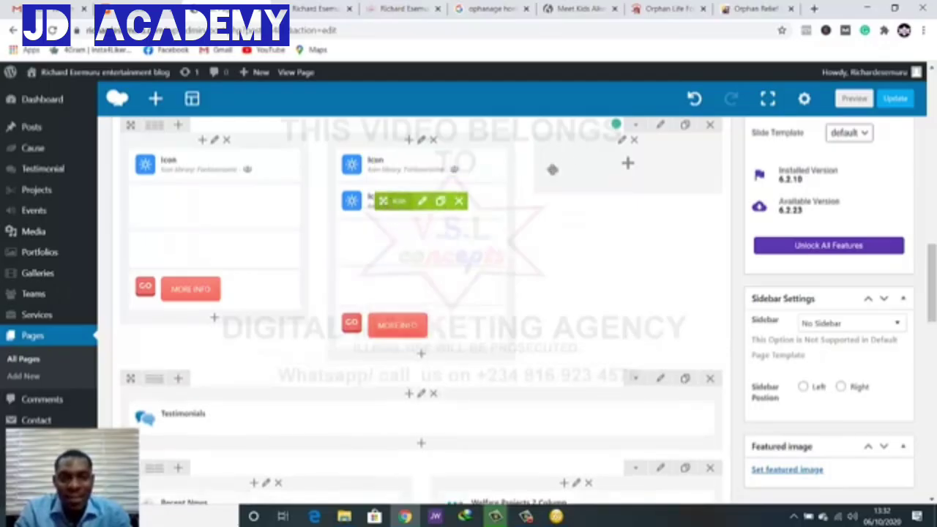
left_click_drag(552, 169, 638, 166)
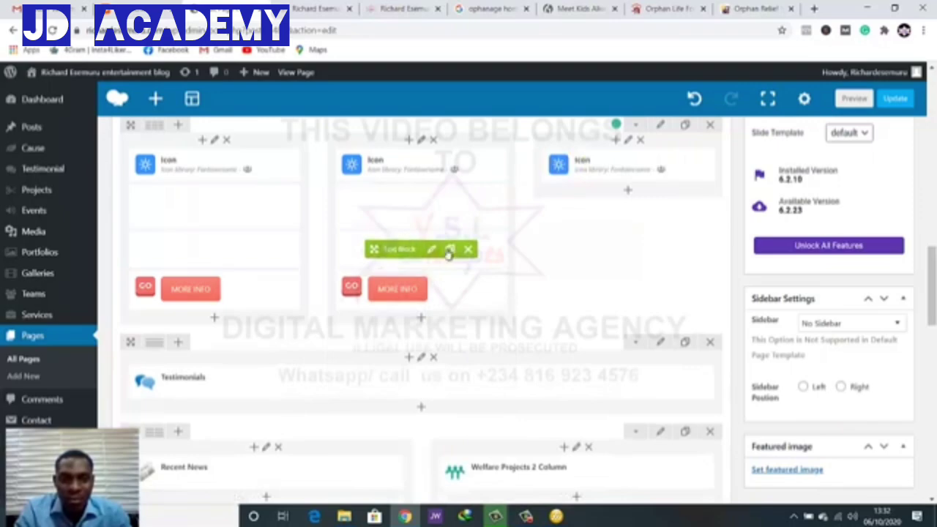
left_click(454, 209)
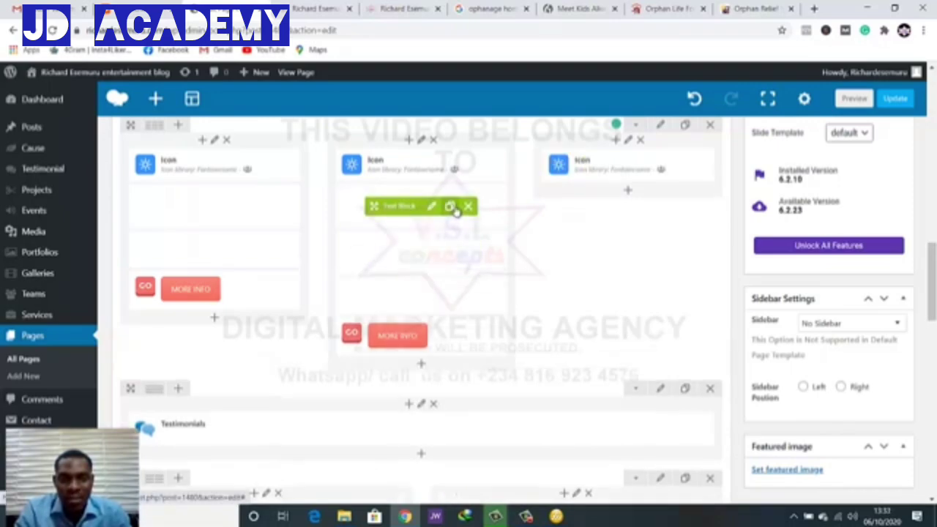
left_click_drag(396, 210, 436, 263)
left_click_drag(377, 250, 597, 260)
left_click(444, 289)
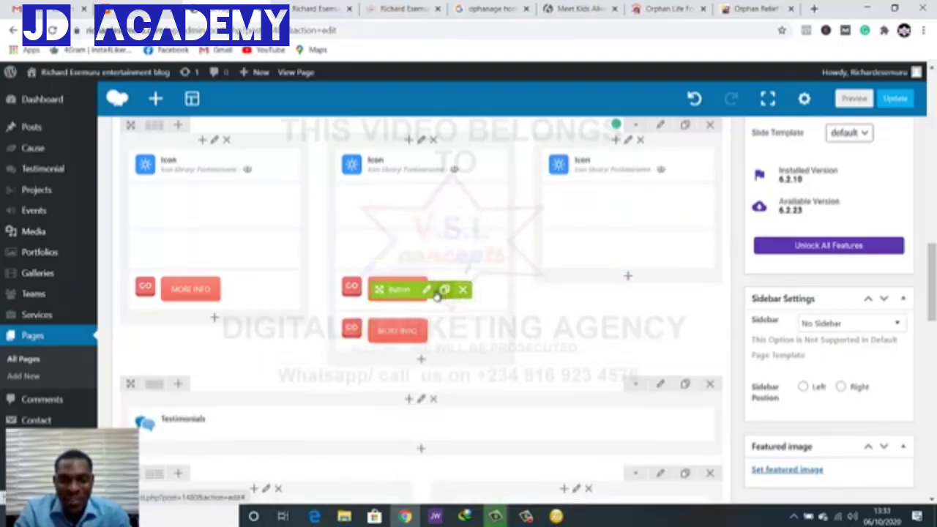
left_click_drag(385, 289, 625, 316)
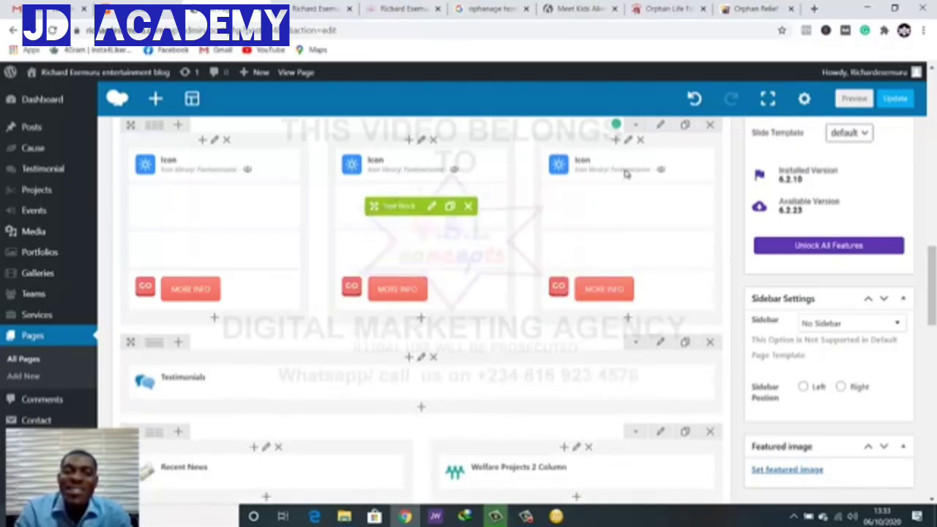
Update the page, close its preview, and examine the three member columns on the reloaded live homepage
left_click(894, 99)
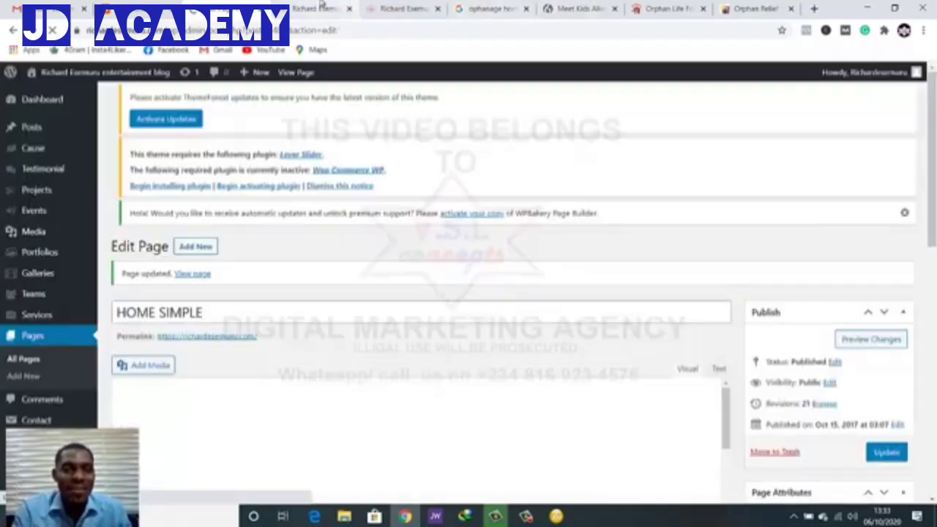
left_click(319, 8)
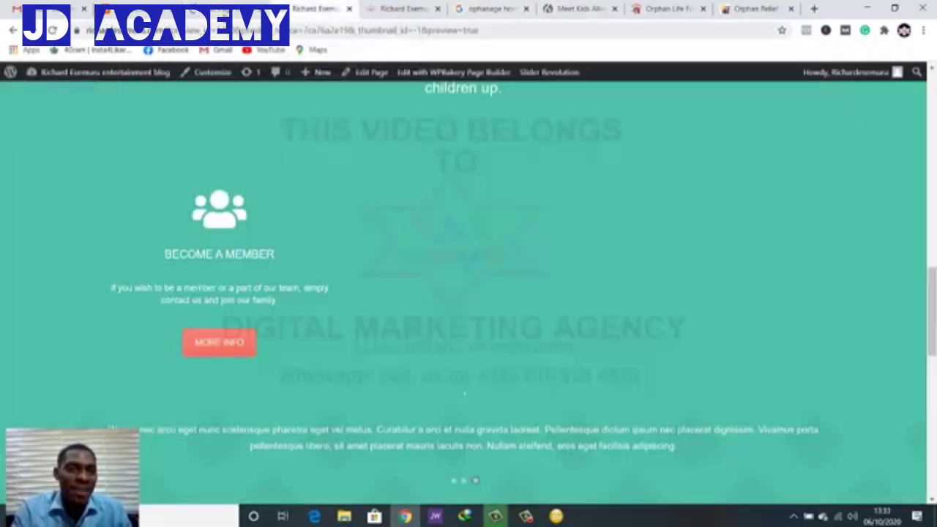
left_click(349, 8)
left_click(52, 30)
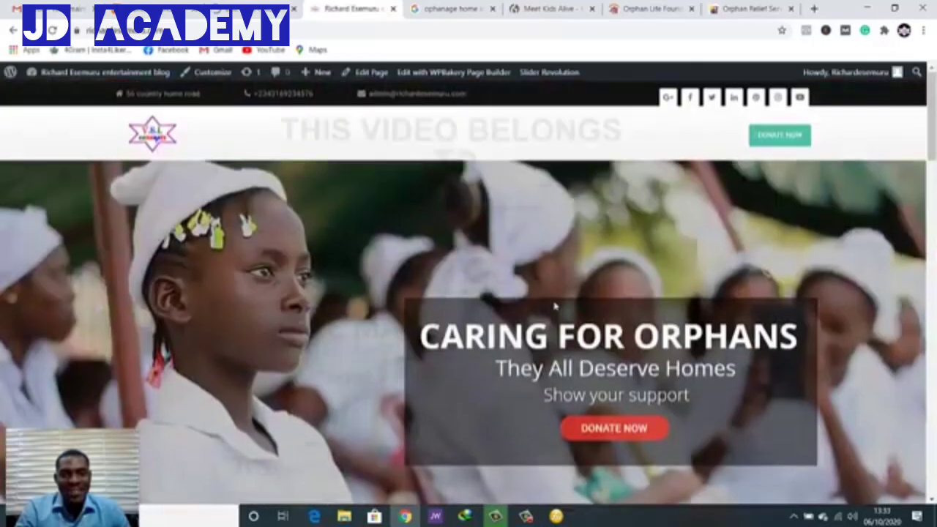
scroll(403, 225, "down", 4)
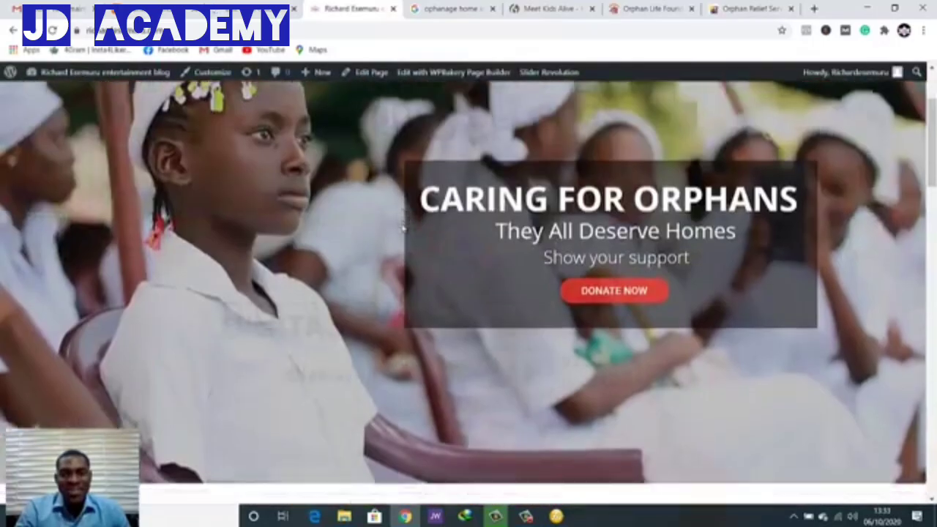
scroll(366, 203, "down", 6)
scroll(316, 225, "down", 4)
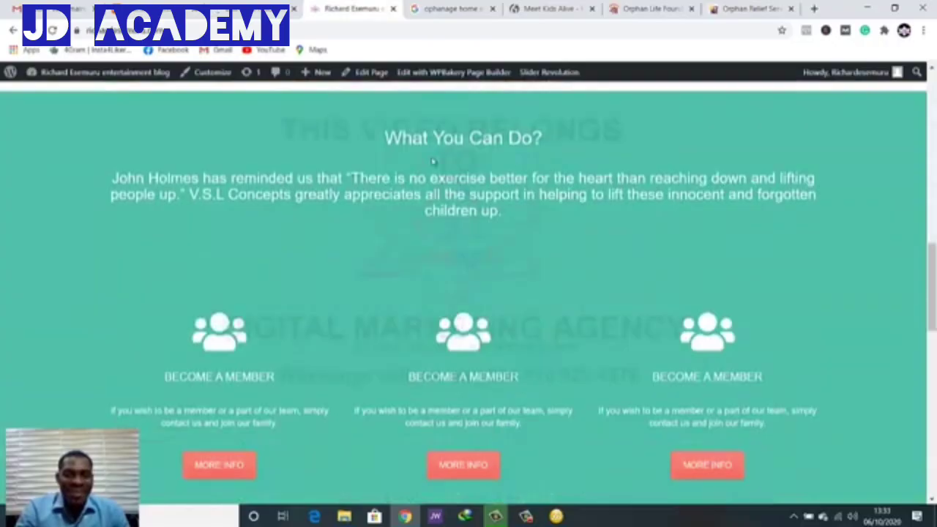
Compare with the What You Can Do? blocks on the Orphan Life Foundation site and the Kids Alive site, and return to the page editor
left_click(645, 9)
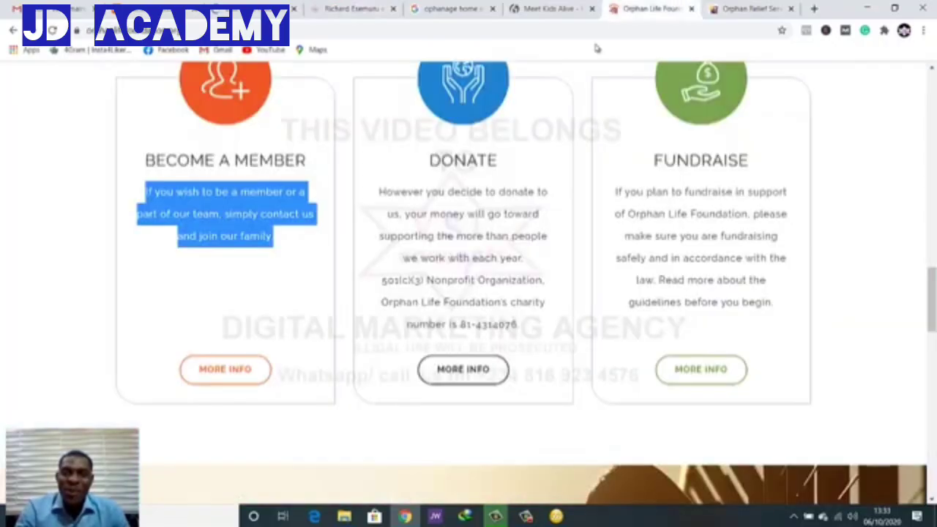
scroll(417, 278, "up", 3)
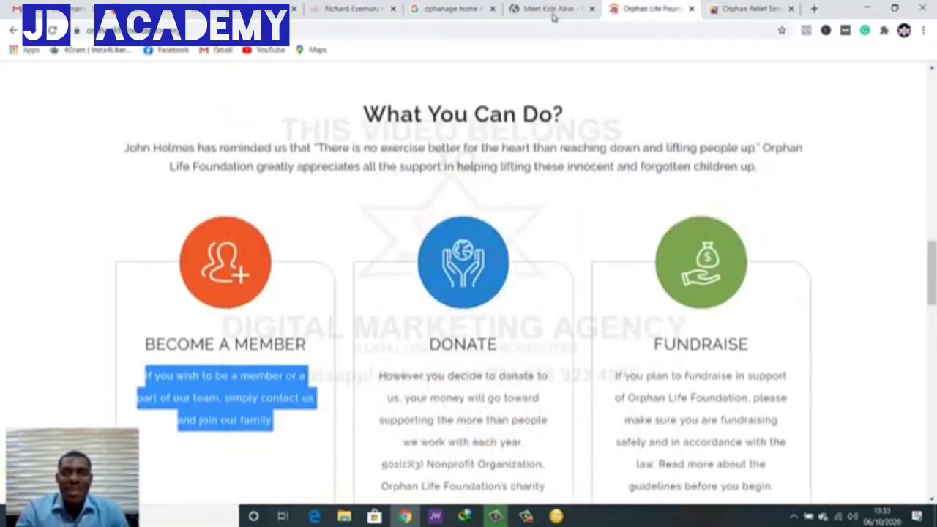
left_click(547, 10)
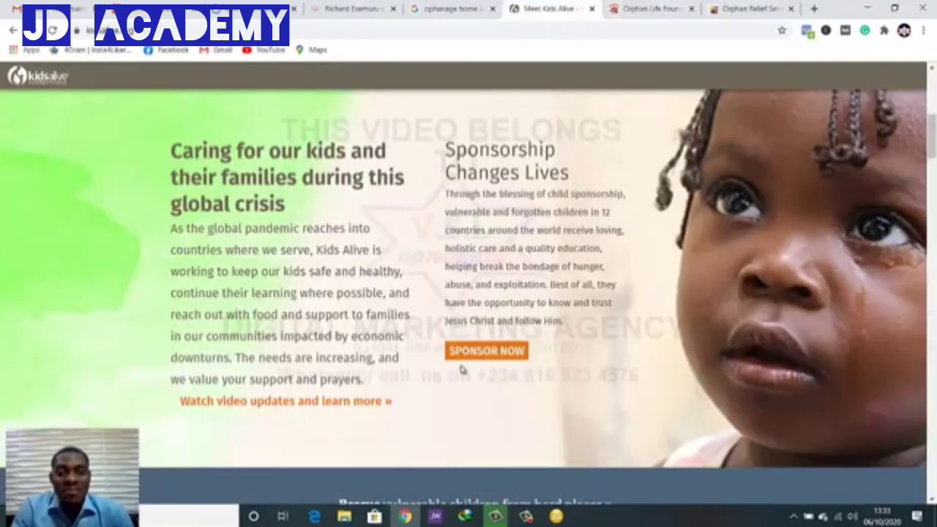
left_click(256, 9)
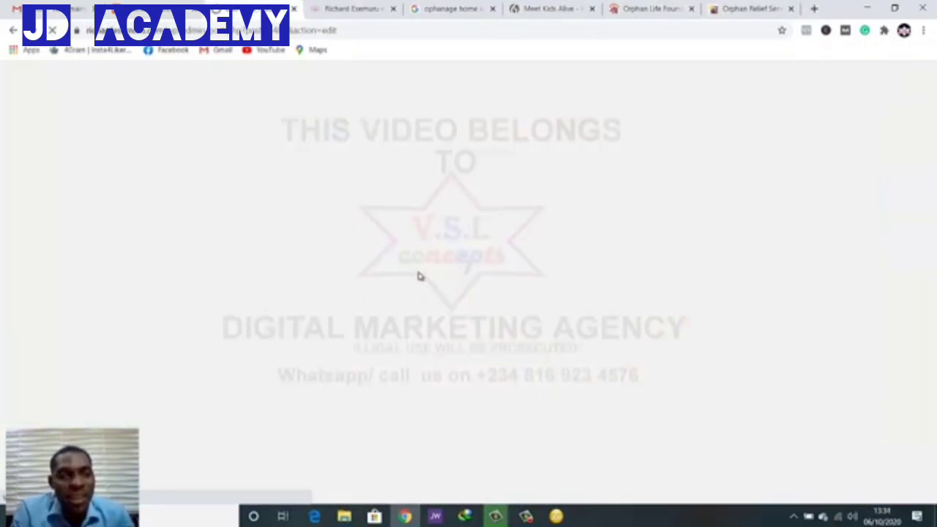
Examine the three Become a Member columns and the sections beneath them on the live homepage
key("ctrl+Tab")
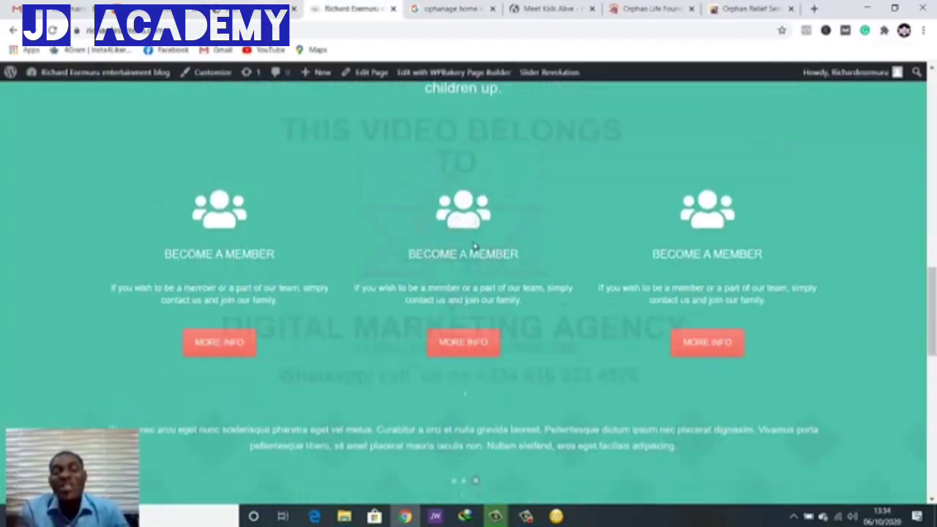
scroll(467, 233, "down", 3)
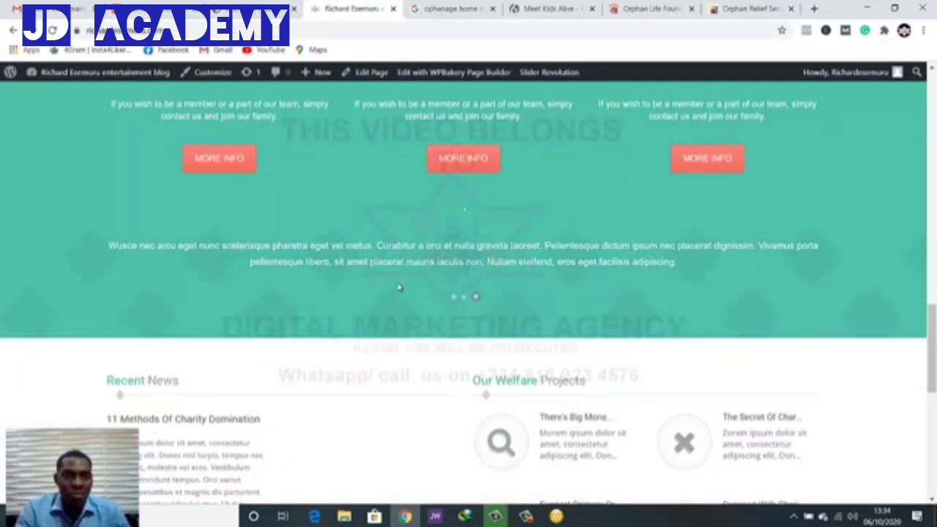
scroll(423, 286, "down", 1)
scroll(424, 287, "up", 2)
scroll(425, 288, "down", 2)
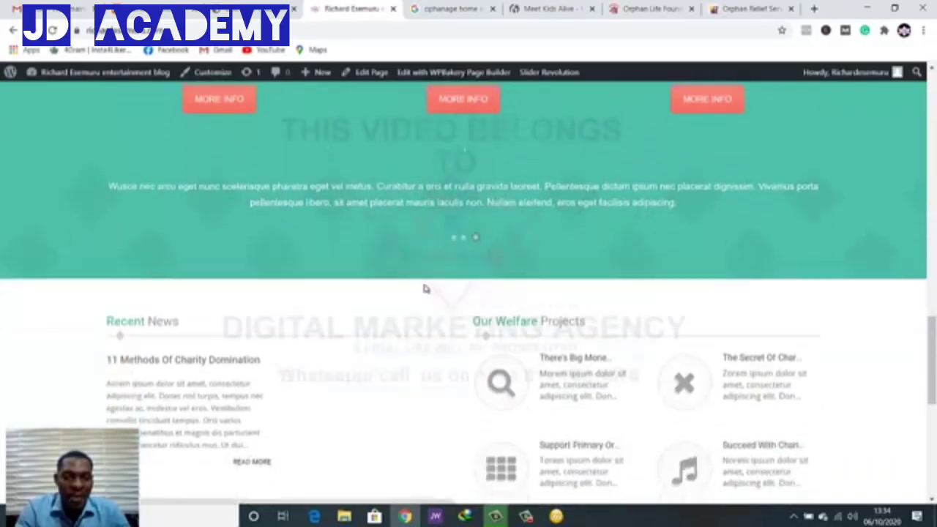
scroll(425, 289, "down", 1)
scroll(424, 288, "up", 2)
scroll(425, 289, "down", 3)
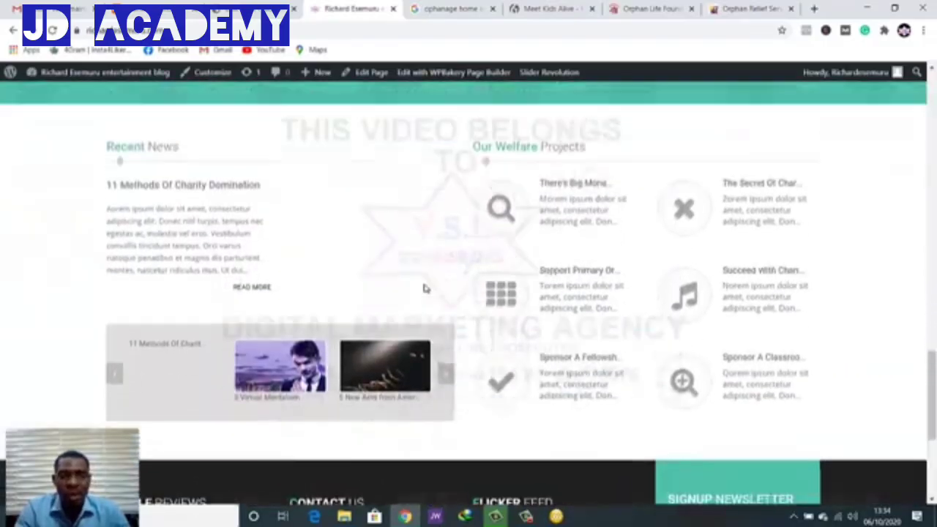
scroll(424, 289, "up", 6)
scroll(443, 244, "down", 1)
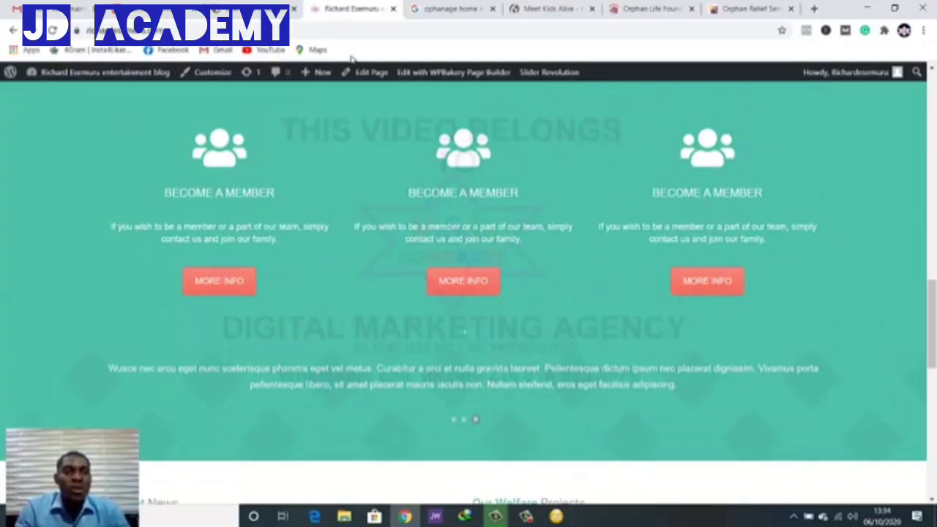
Copy the DONATE heading of the middle block on the Orphan Life Foundation site
left_click(272, 9)
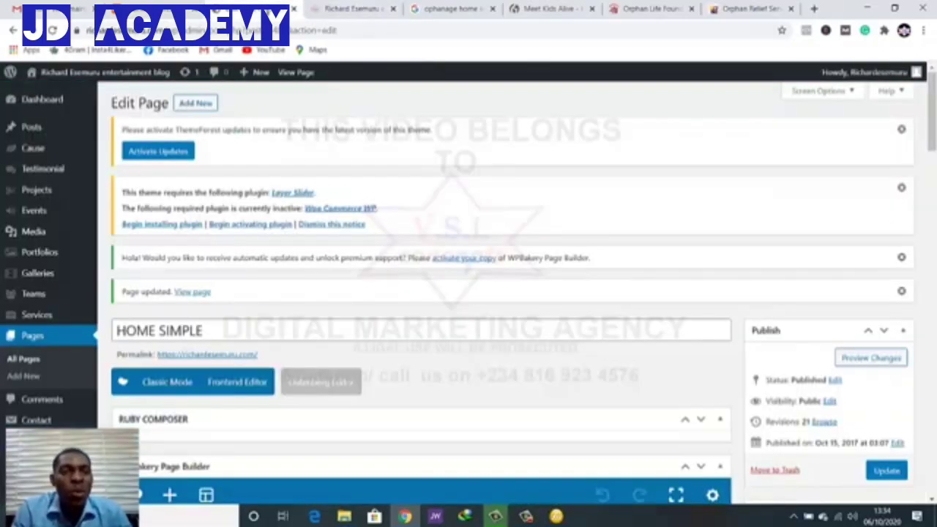
left_click(349, 9)
left_click(637, 9)
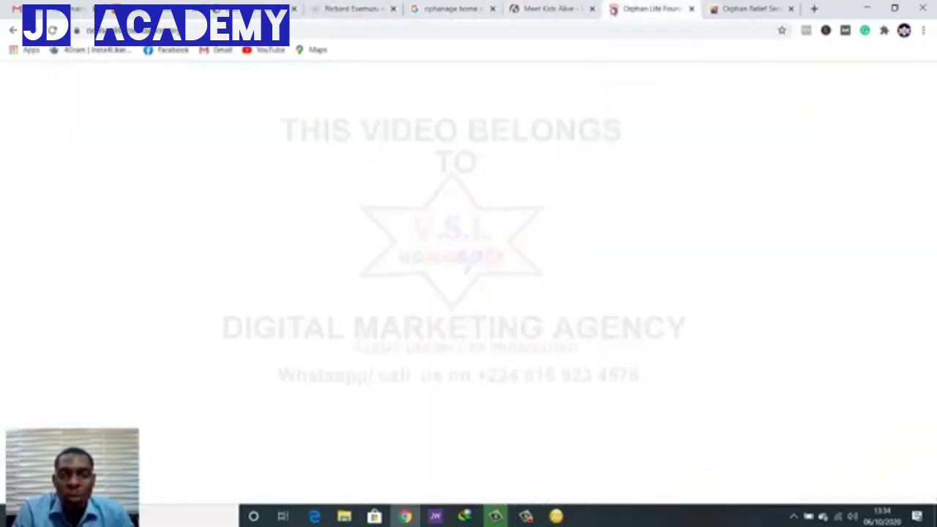
scroll(502, 190, "down", 3)
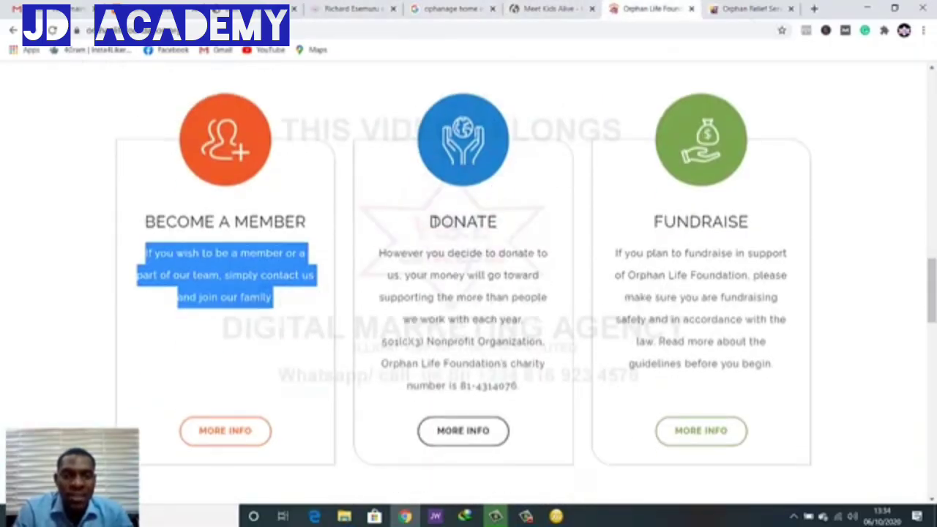
left_click_drag(430, 222, 503, 226)
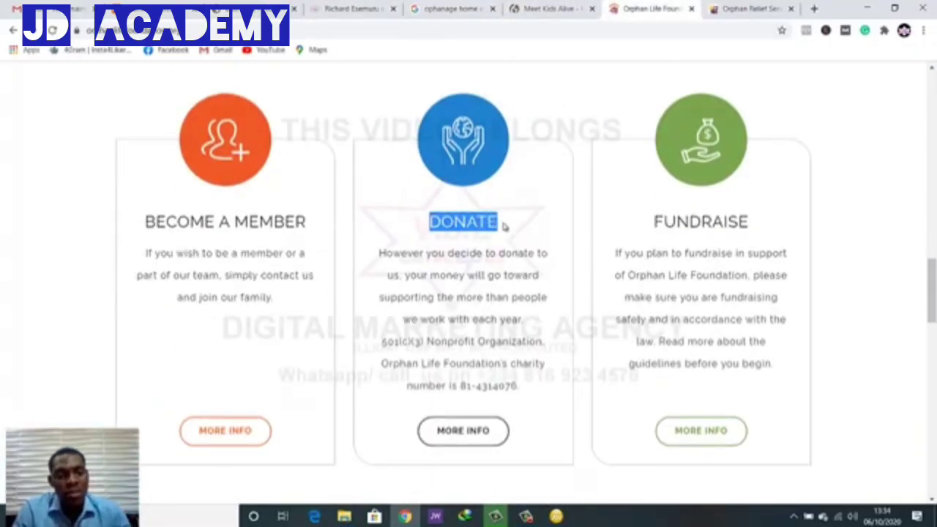
Return to the page editor and replace the second column's icon with the donate icon, searching the library for "donate", and save the icon settings
left_click(241, 8)
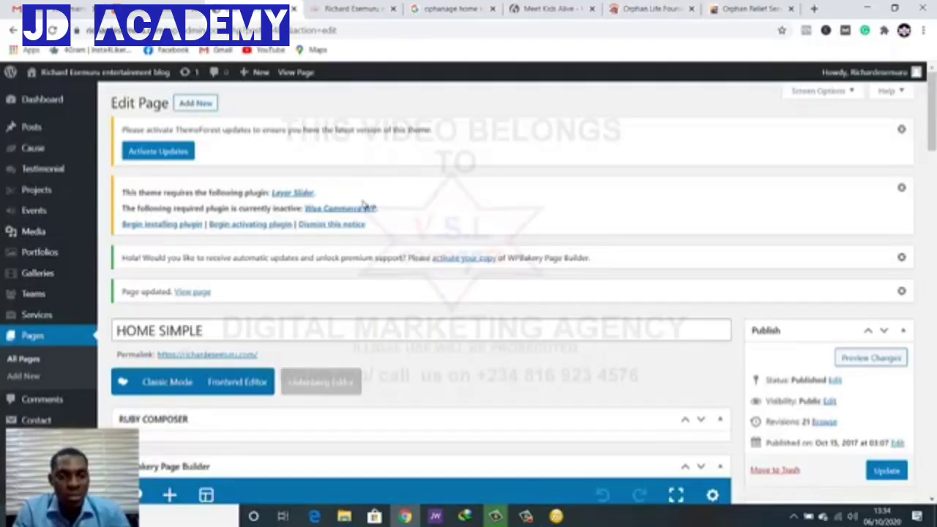
scroll(351, 215, "down", 10)
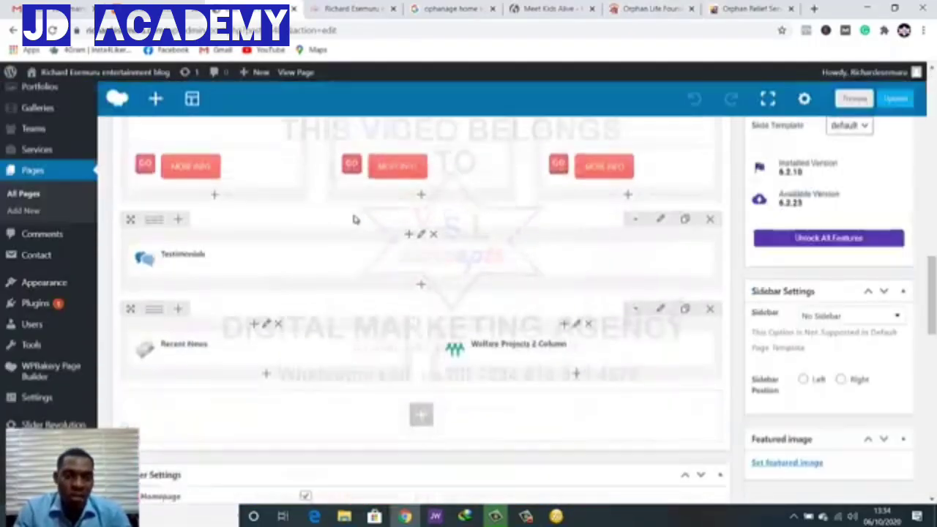
left_click(421, 227)
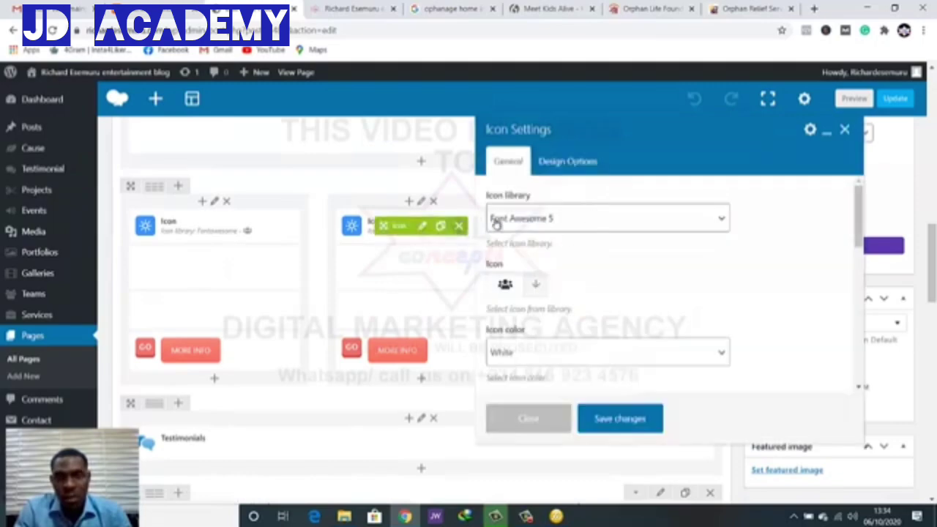
left_click(534, 287)
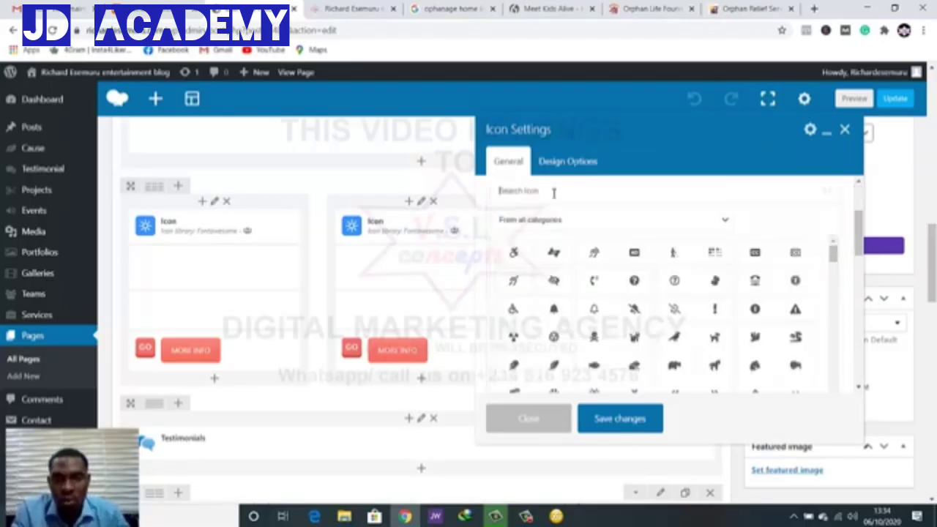
type("d")
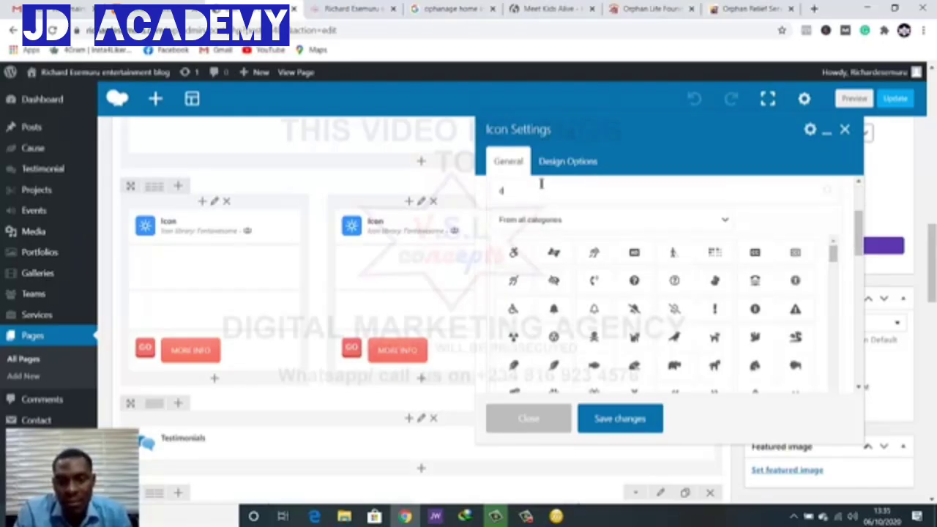
type("onate")
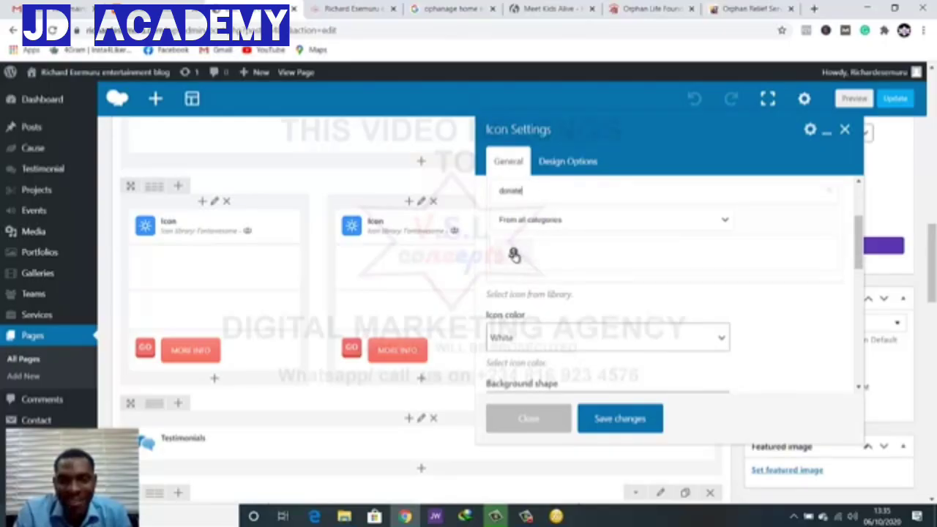
scroll(514, 254, "down", 3)
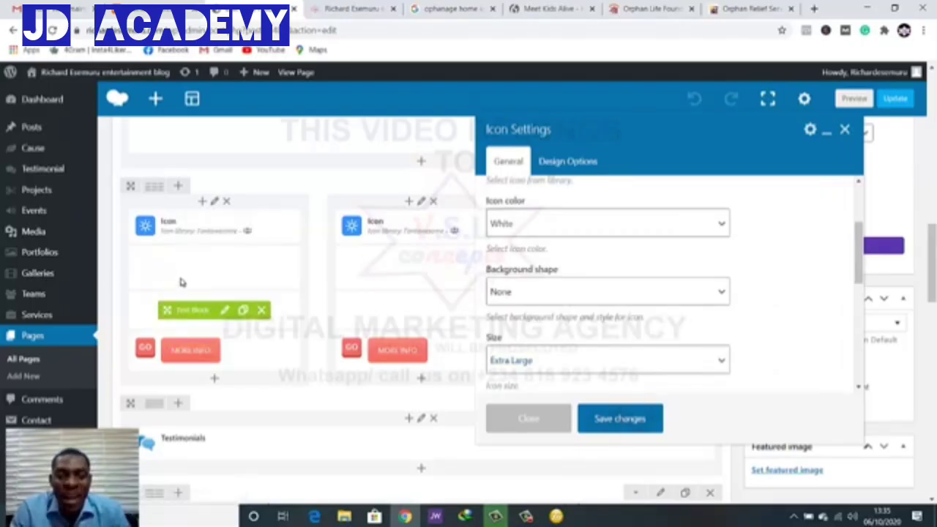
left_click(620, 419)
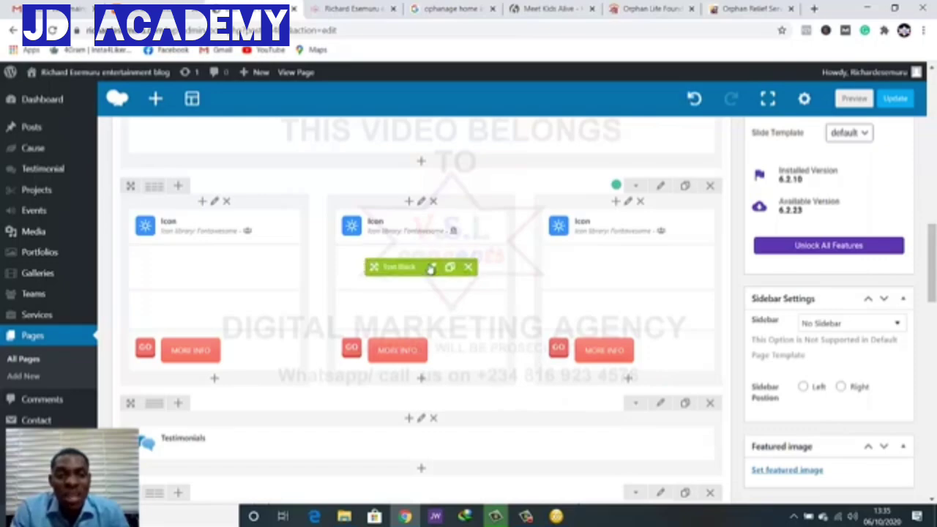
Replace the BECOME A MEMBER heading in the second column's upper text block with DONATE
left_click(432, 267)
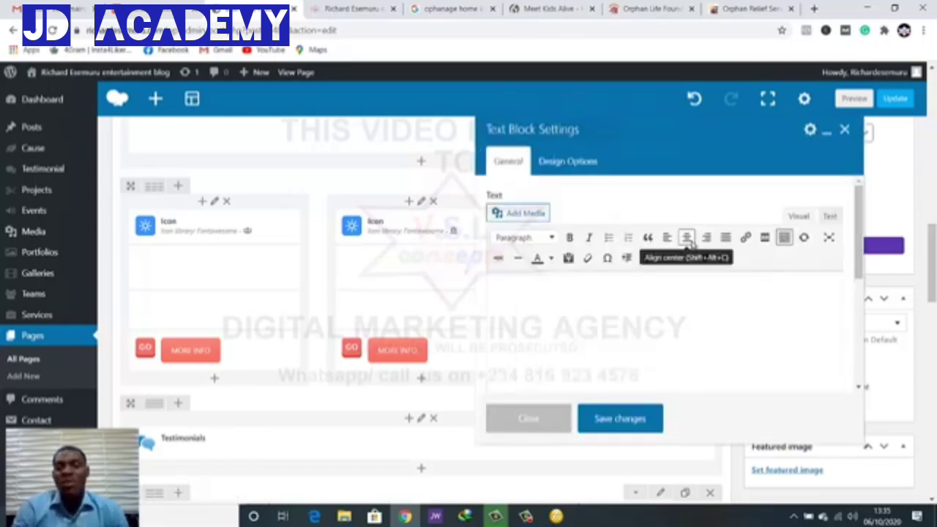
left_click_drag(690, 293, 610, 293)
left_click(675, 291)
left_click_drag(720, 292, 610, 293)
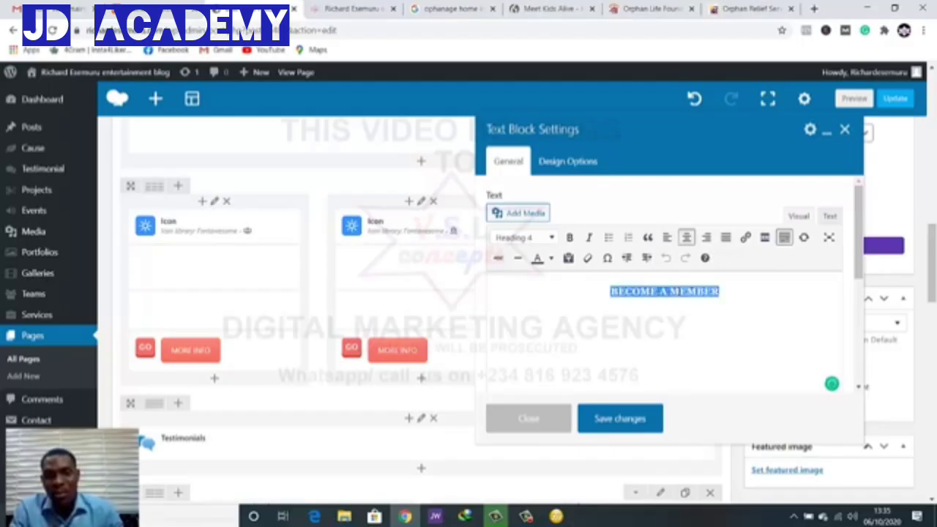
type("DONATE")
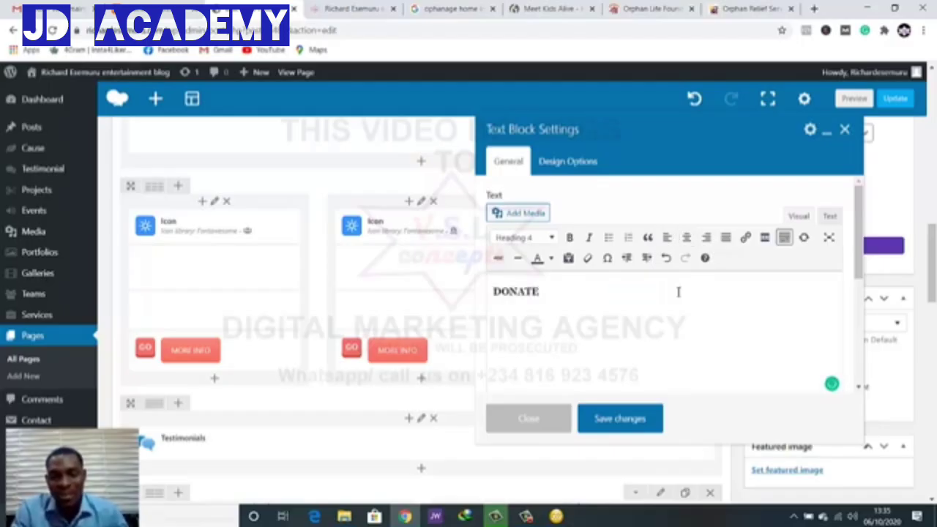
Center the DONATE heading, color it white and save the text block
left_click(686, 238)
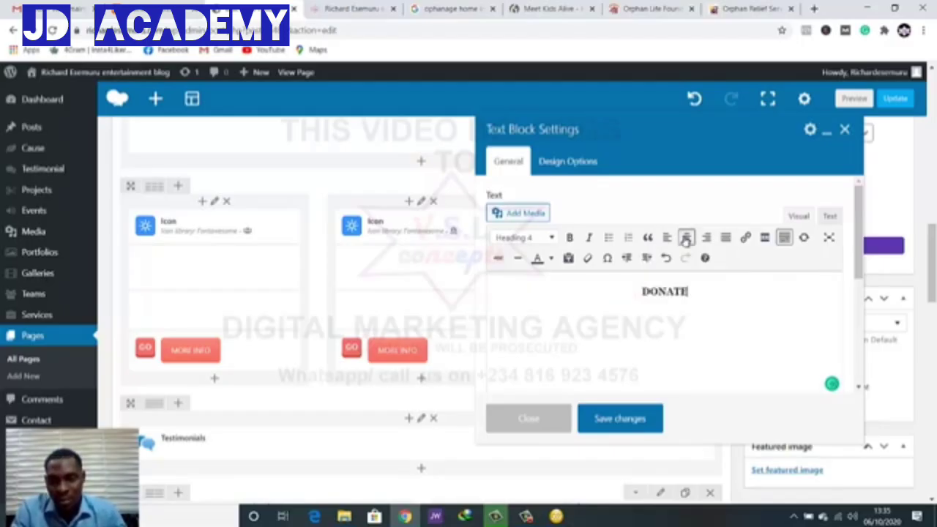
left_click_drag(690, 291, 640, 291)
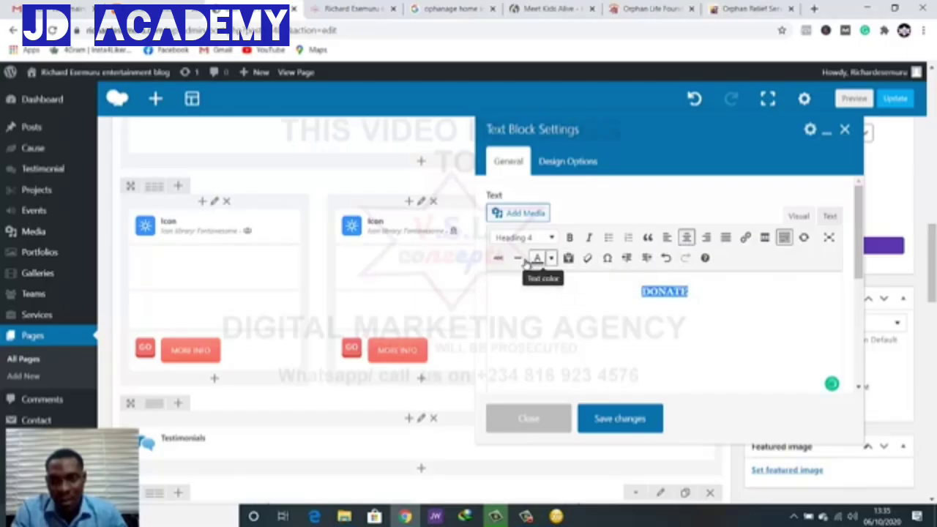
left_click(551, 260)
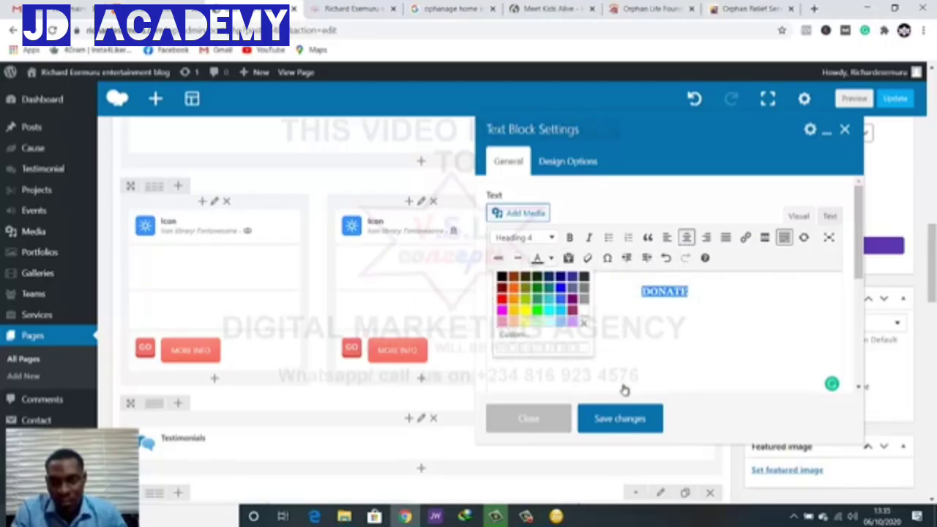
left_click(630, 418)
left_click(629, 420)
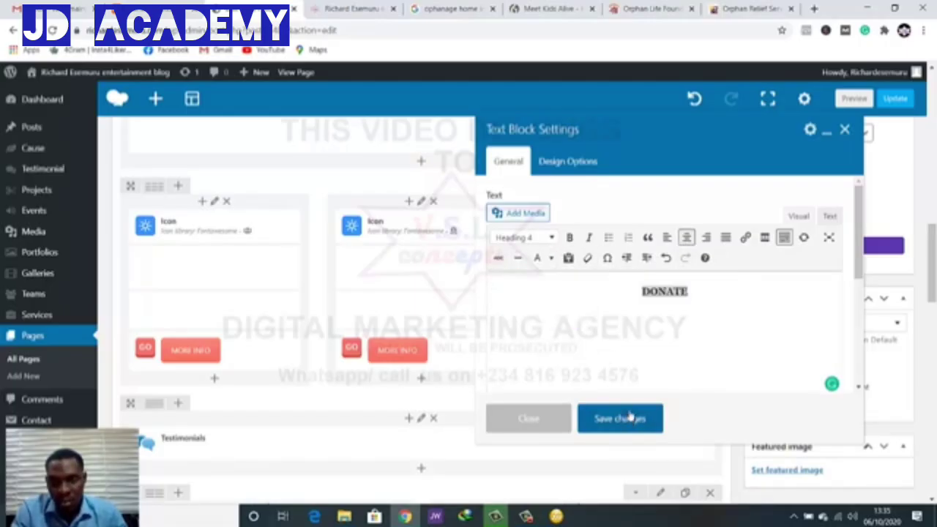
left_click(629, 418)
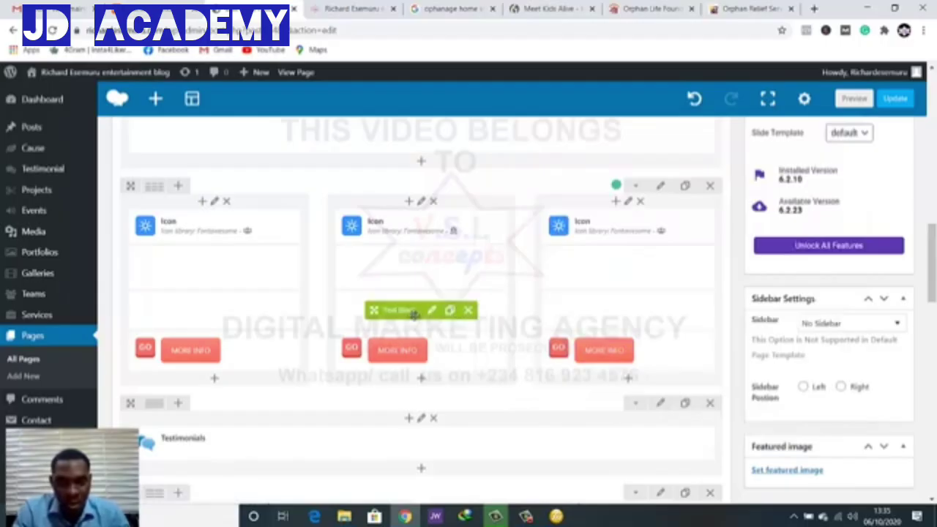
Replace the second column's description with "However you decide to donate to us, your money will go toward supporting the more than people" from the Orphan Life Foundation site
left_click(431, 310)
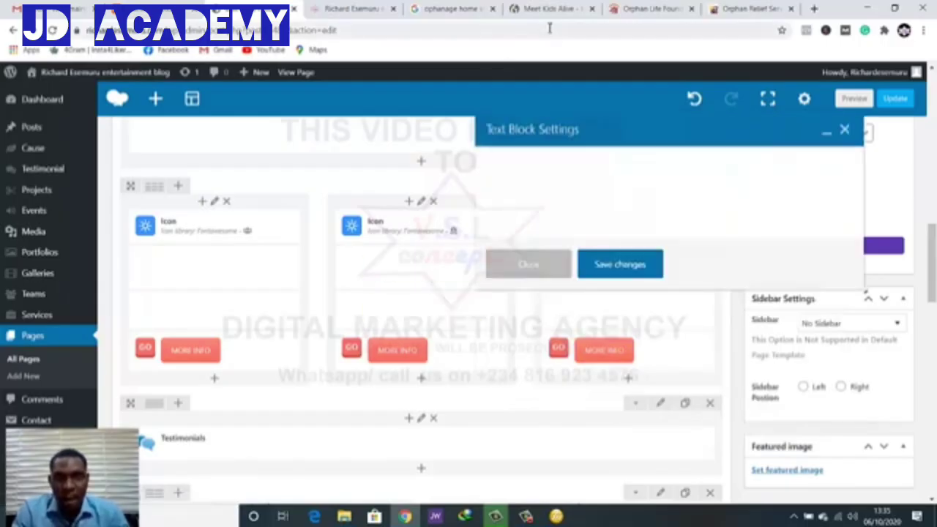
left_click(634, 8)
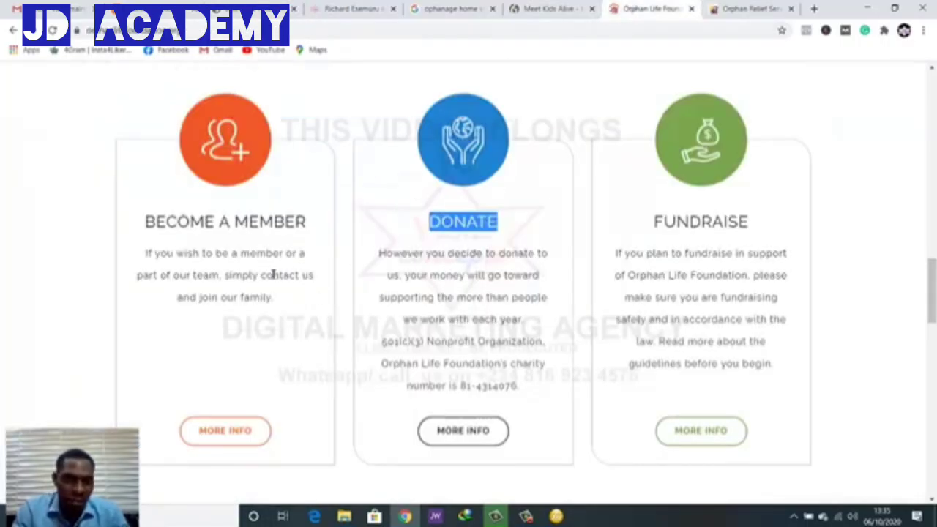
left_click_drag(381, 253, 549, 300)
key("ctrl+c")
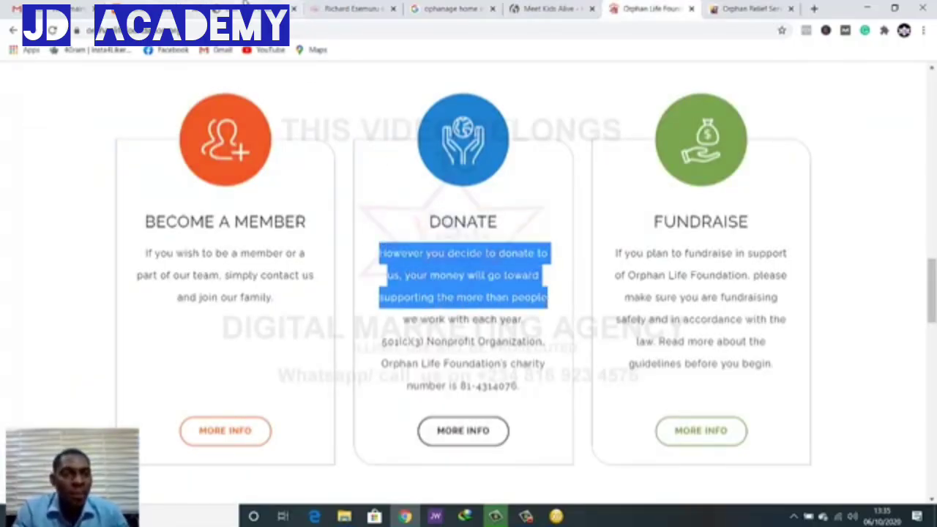
left_click(322, 9)
type("If you wish to be a member or a part of our team, simply contact us and join our family.")
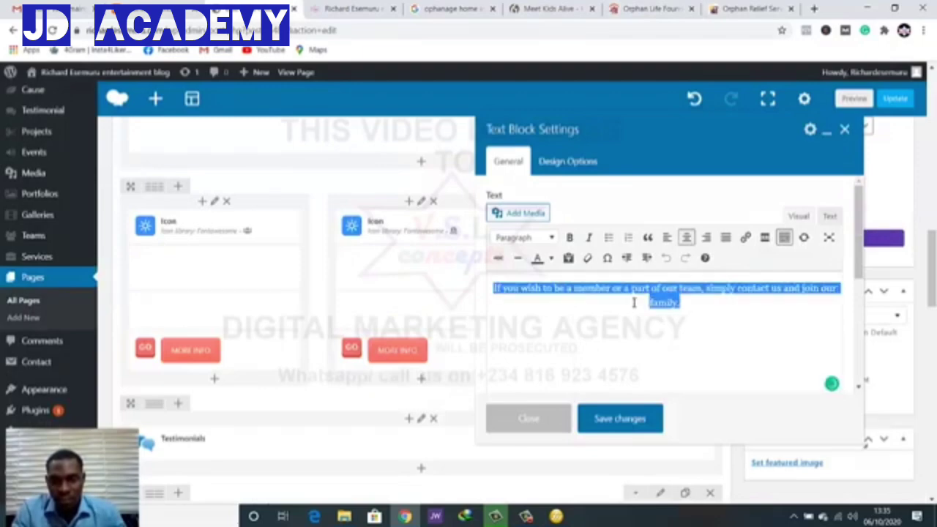
key("ctrl+v")
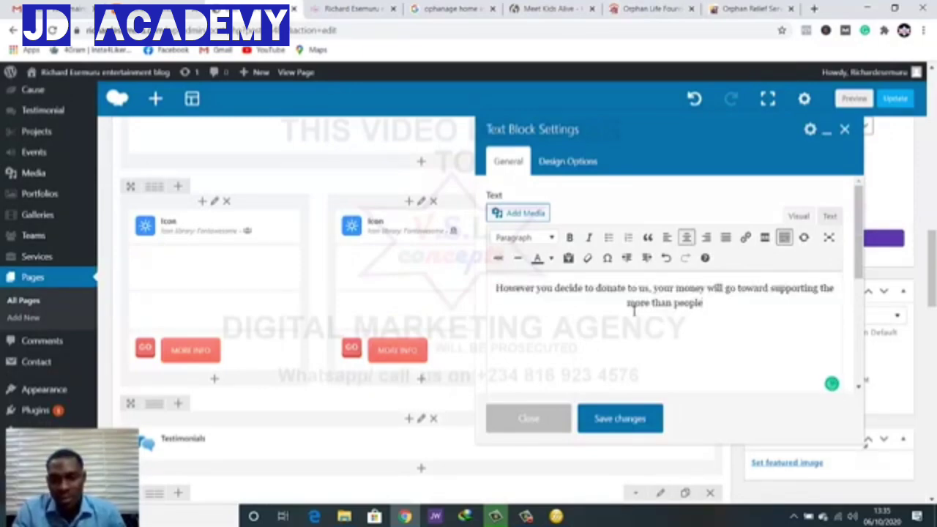
Color the second column's entire donation description white and save the text block
key("ctrl+a")
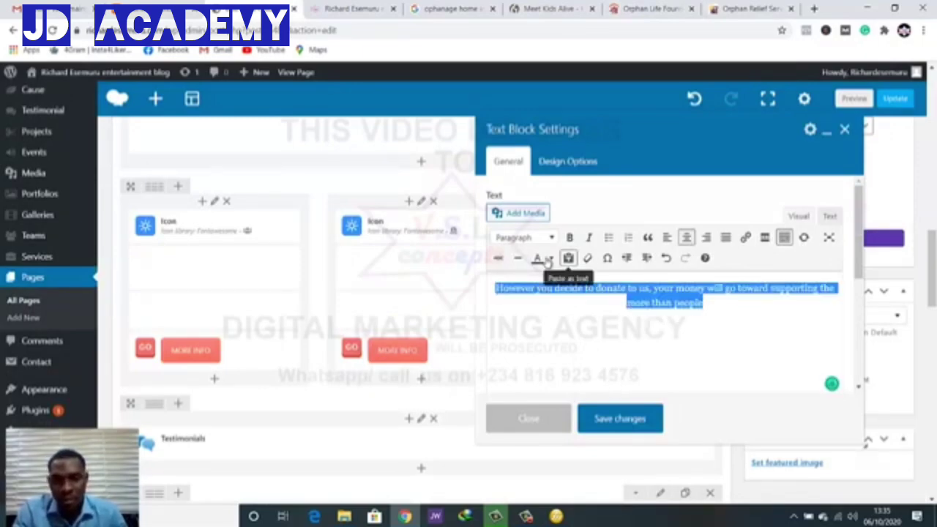
left_click(551, 257)
left_click(583, 311)
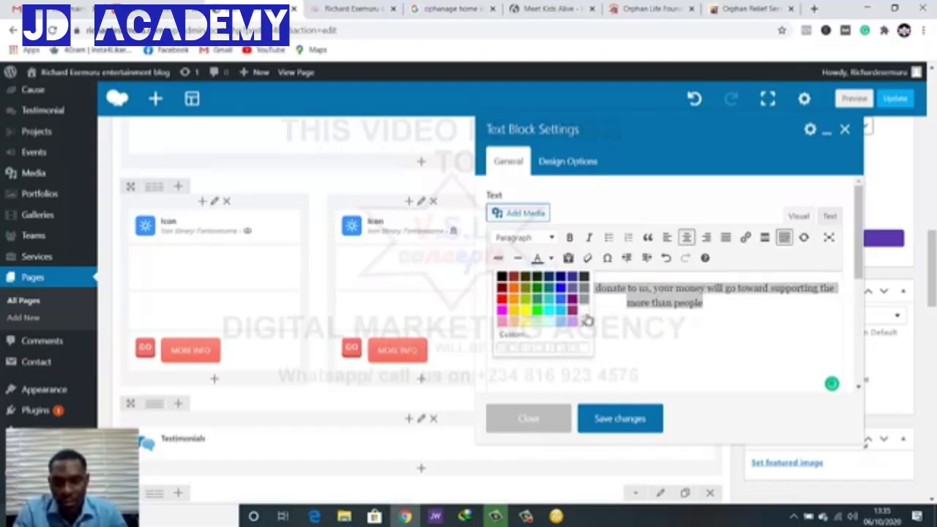
left_click(619, 419)
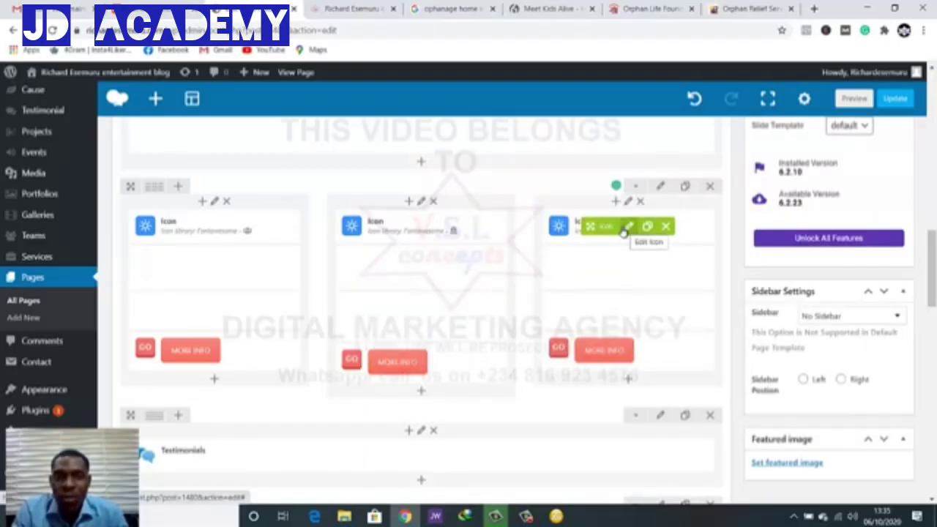
Copy the FUNDRAISE heading of the third block on the Orphan Life Foundation site
left_click(648, 8)
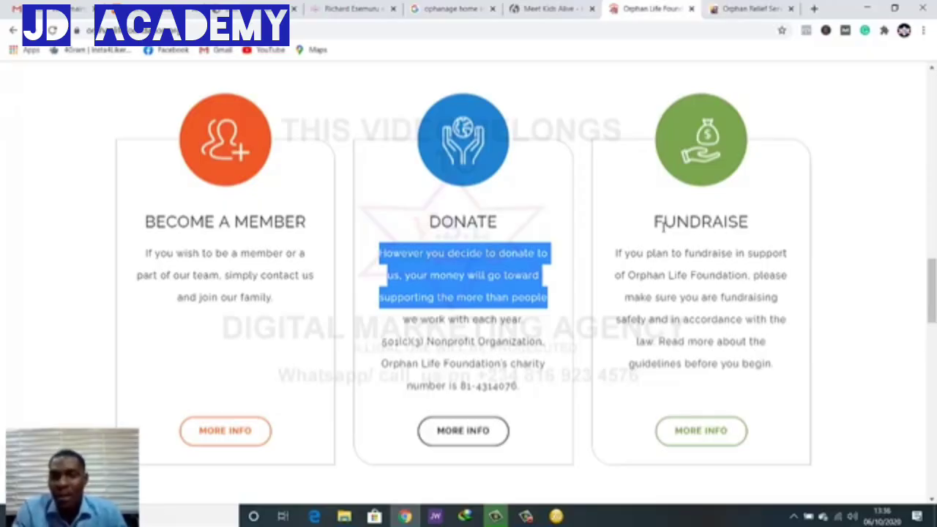
left_click_drag(656, 223, 750, 223)
key("ctrl+c")
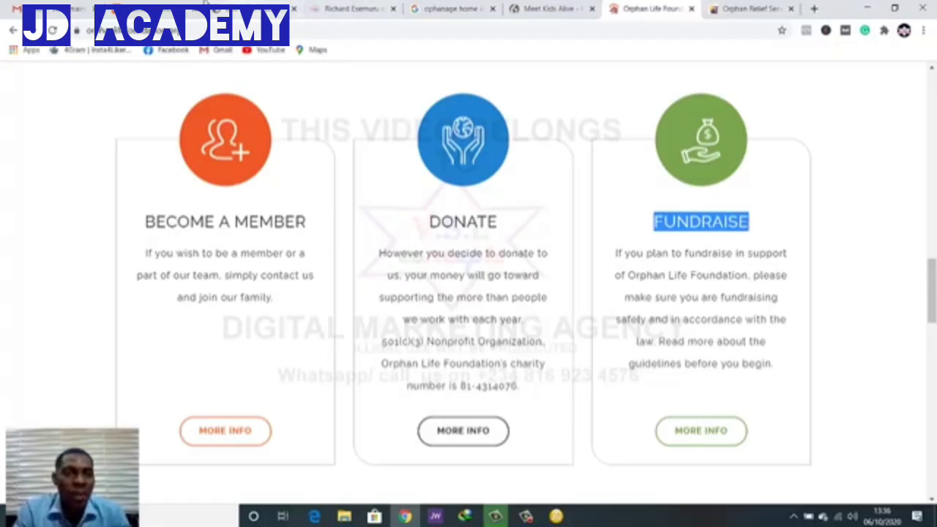
Change the third column's icon to the funnel with a dollar sign, found by searching "fund", and save the icon
left_click(269, 4)
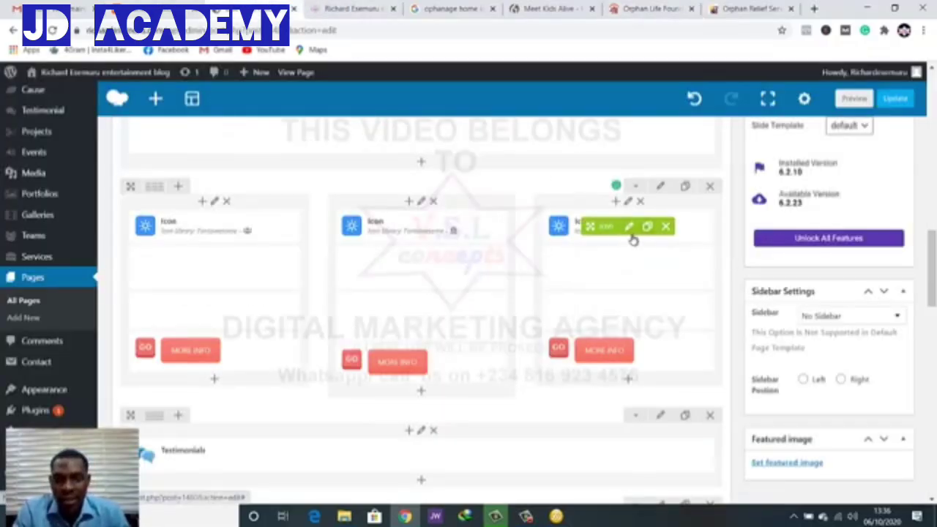
left_click(629, 227)
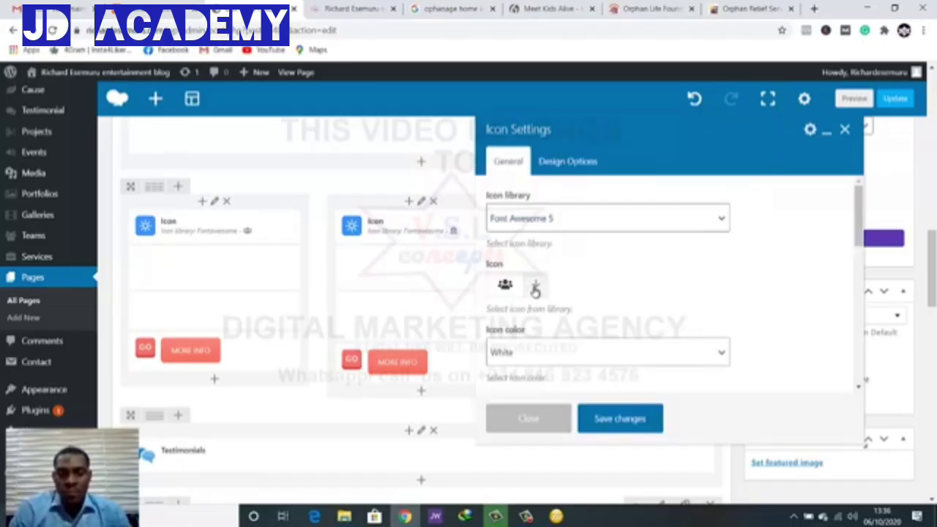
left_click(535, 287)
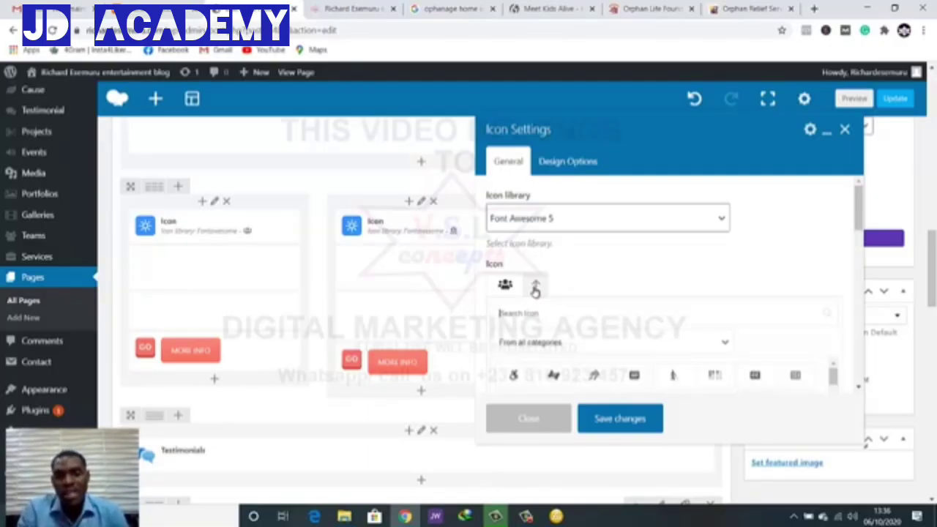
type("fund")
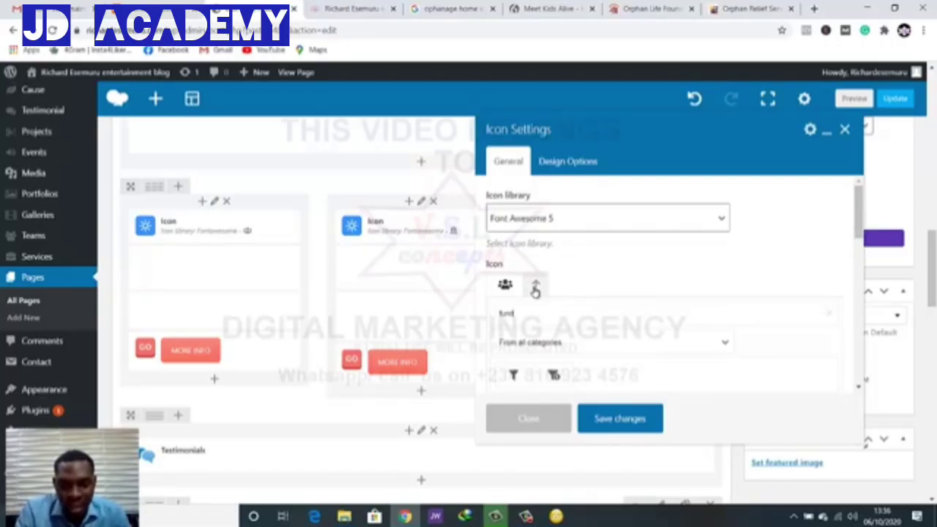
scroll(538, 296, "down", 1)
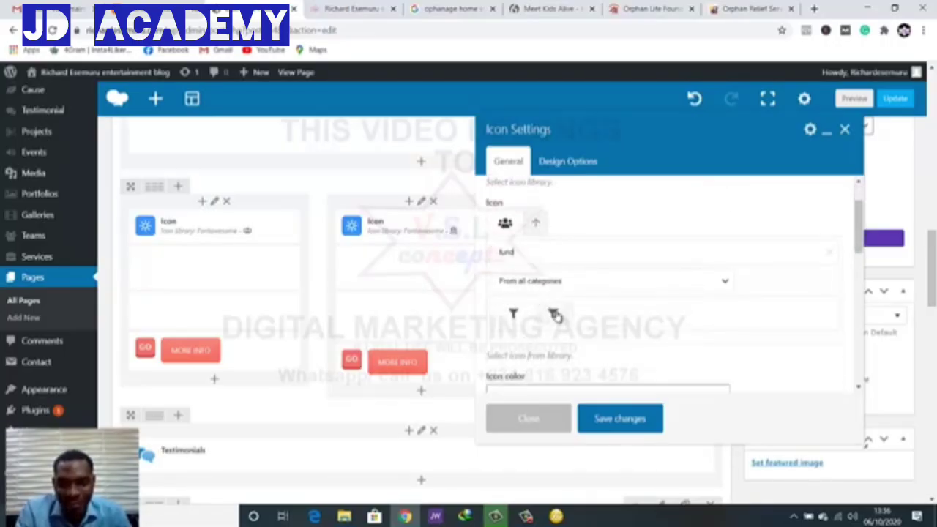
left_click(555, 314)
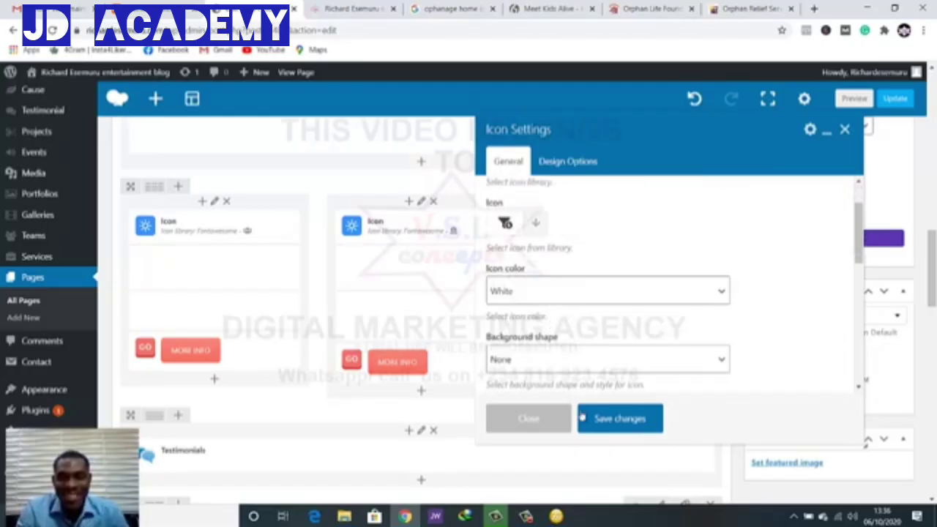
left_click(620, 420)
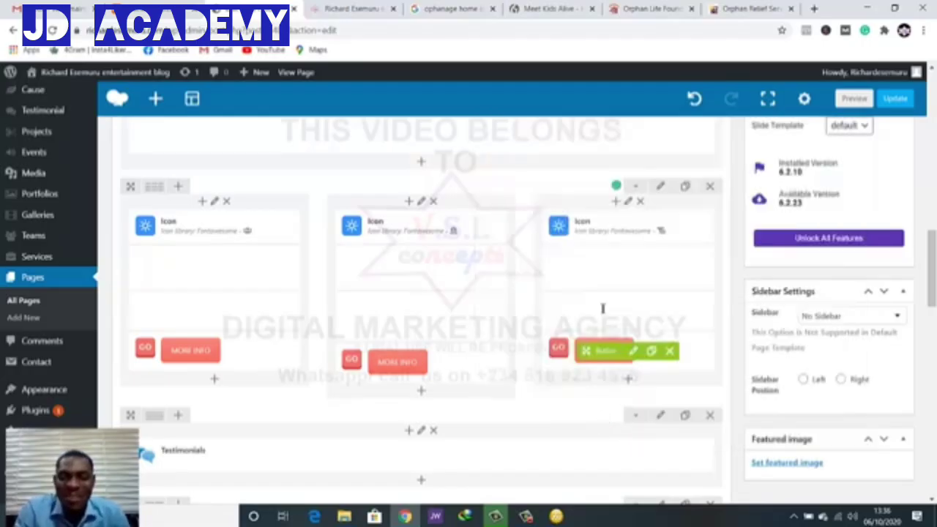
Replace the third column's heading with a centered FUNDRAISE, color it white and save the text block
left_click(637, 268)
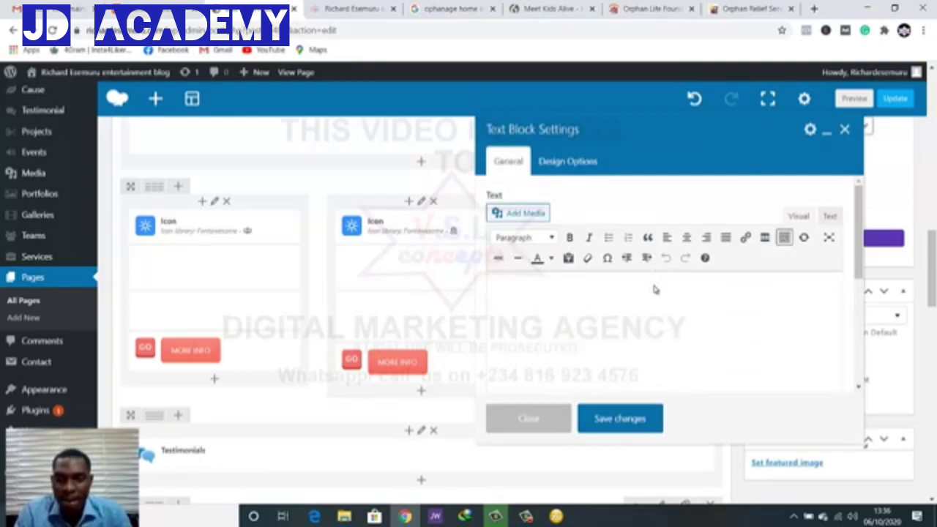
double_click(655, 290)
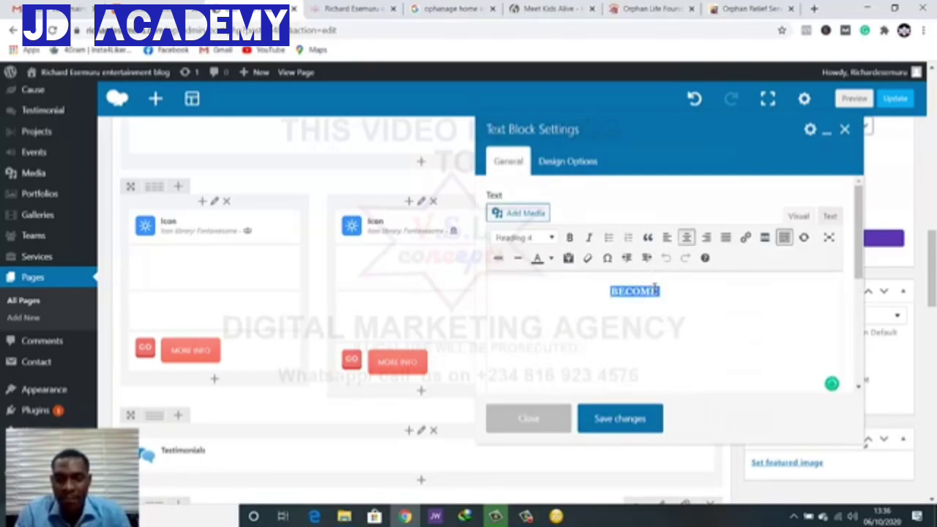
key("ctrl+v")
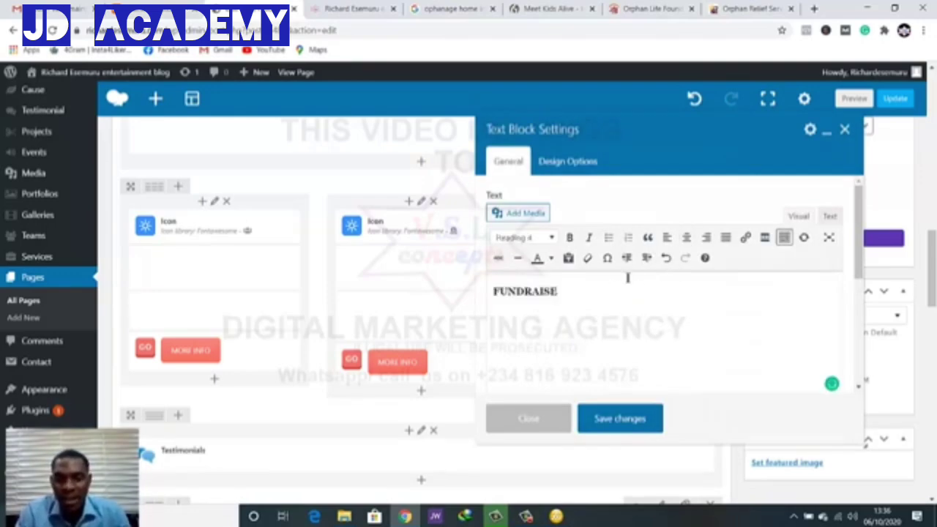
left_click(685, 238)
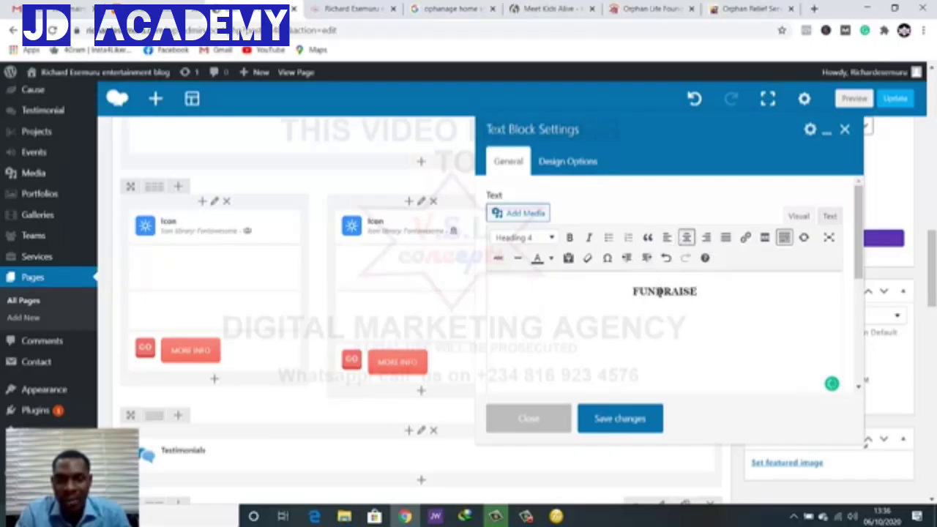
double_click(660, 289)
left_click(550, 258)
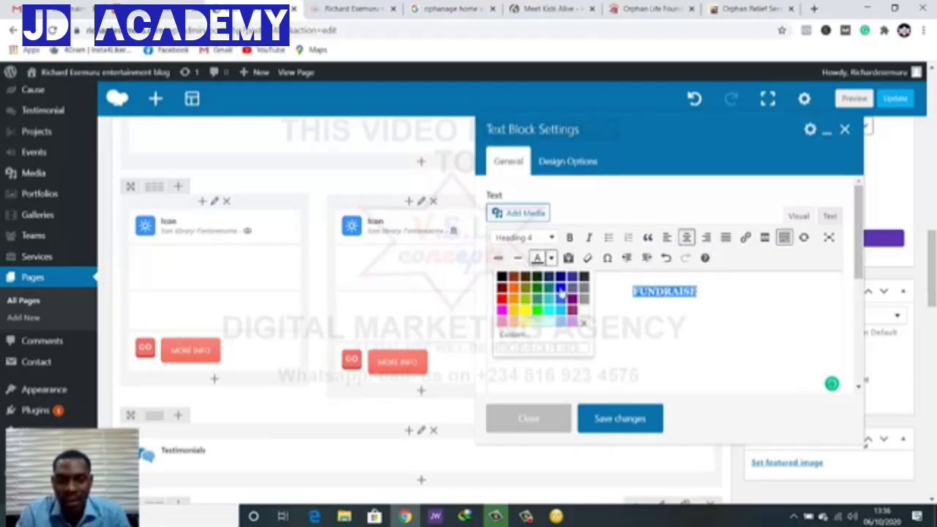
left_click(583, 310)
left_click(621, 421)
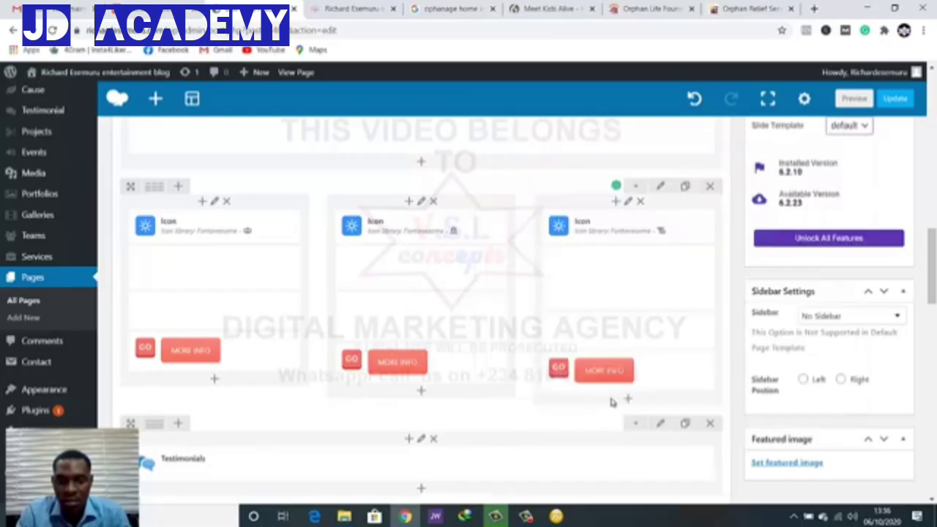
Copy the first three lines of the FUNDRAISE description from the Orphan Life Foundation site and close the heading text block in the page editor
left_click(638, 279)
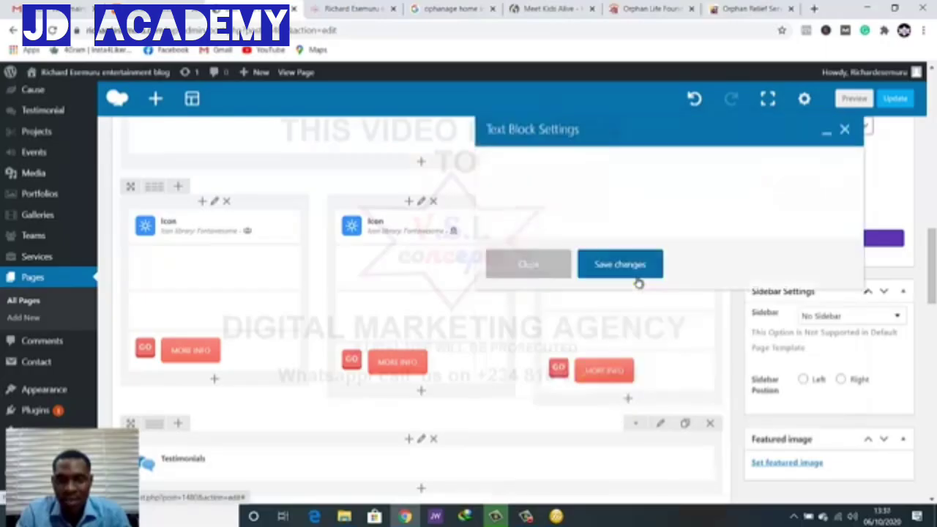
left_click(651, 9)
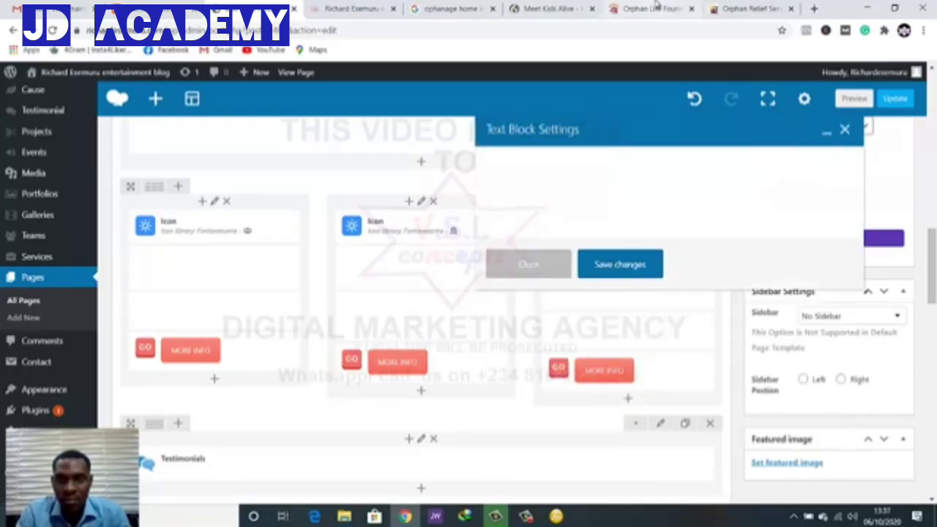
left_click_drag(617, 254, 780, 301)
key("ctrl+c")
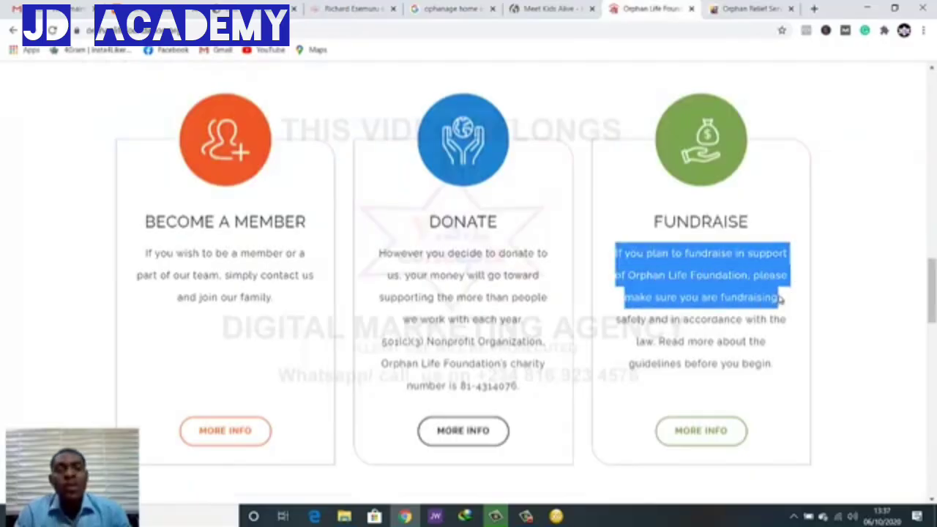
left_click(548, 9)
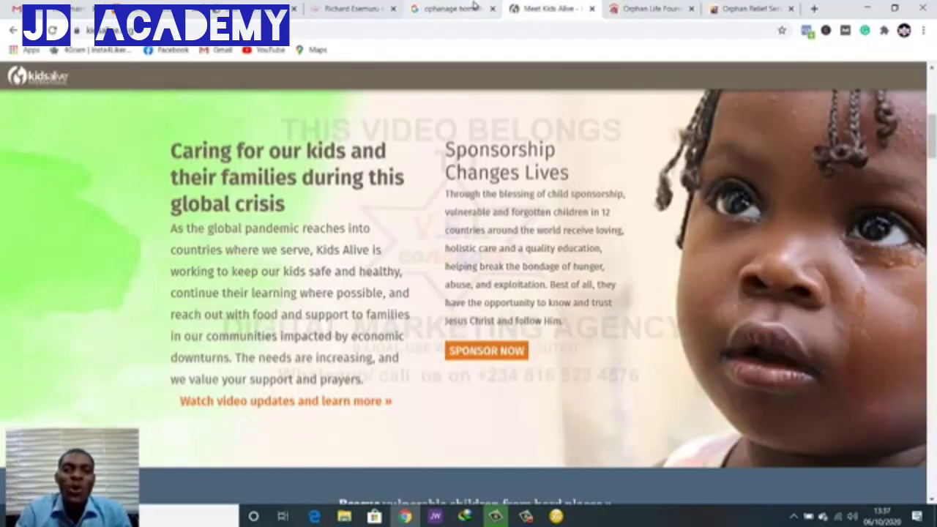
left_click(473, 6)
left_click(258, 4)
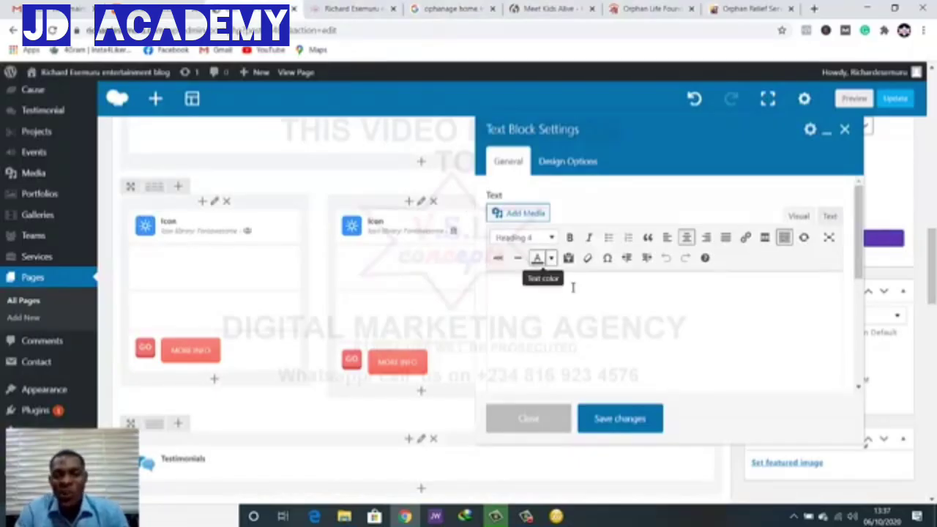
type("FUNDRAISE")
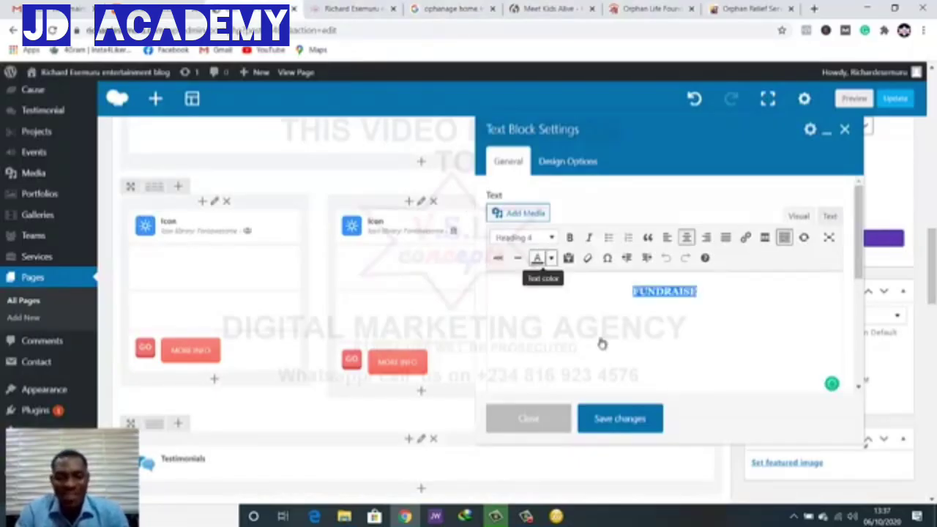
left_click(611, 418)
left_click(537, 419)
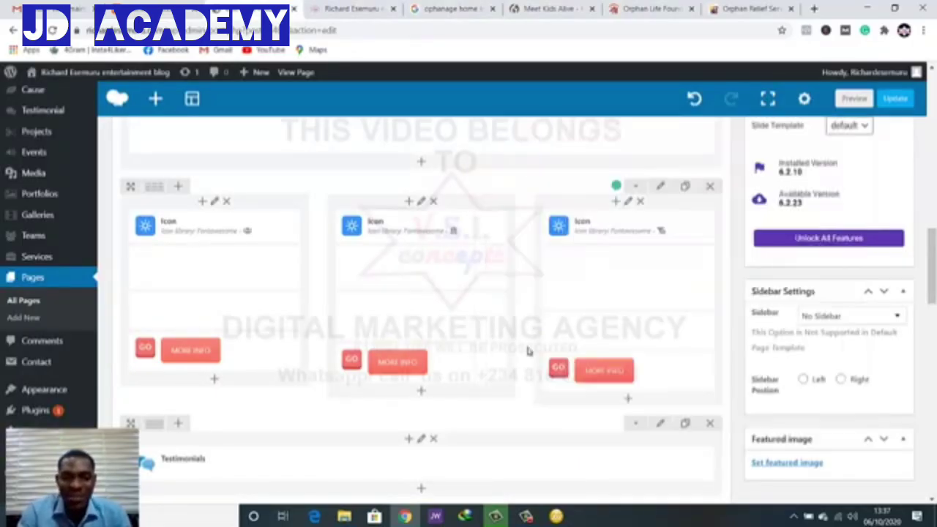
Replace the third column's description with "If you plan to fundraise in support of Orphan Life Foundation, please make sure you are fundraising"
left_click(640, 330)
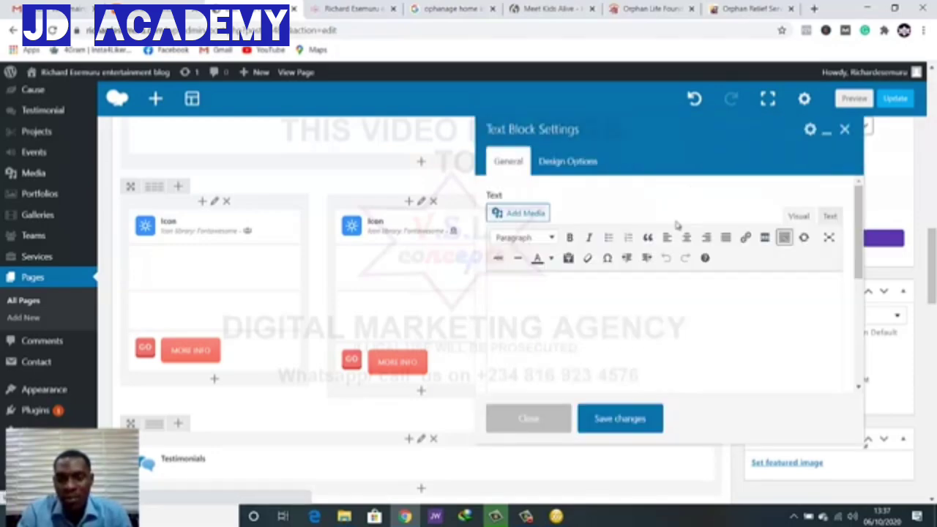
triple_click(656, 282)
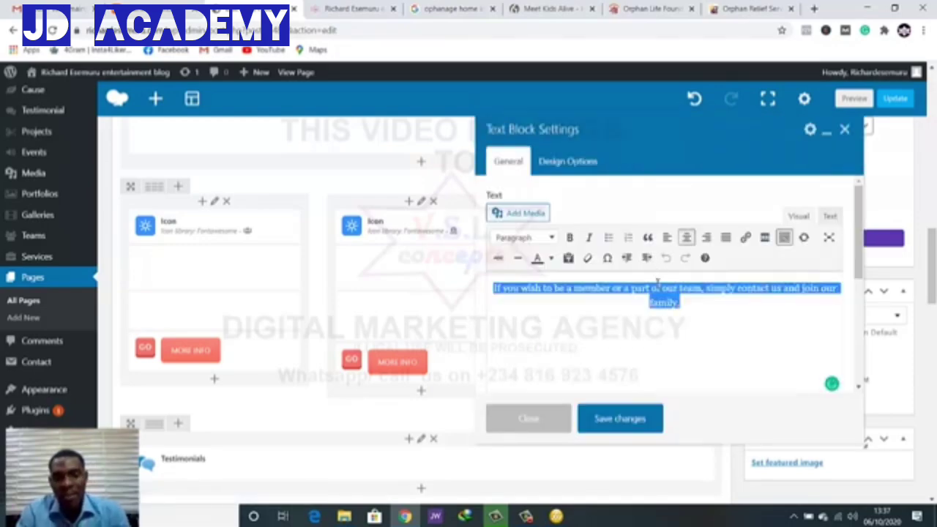
key("ctrl+v")
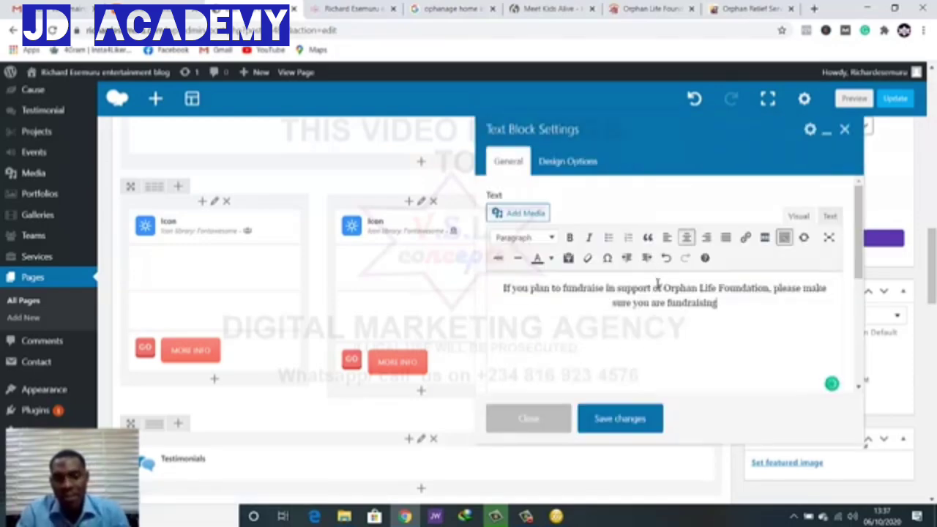
Color the third column's entire fundraising description white and save the text block
key("ctrl+a")
left_click(551, 258)
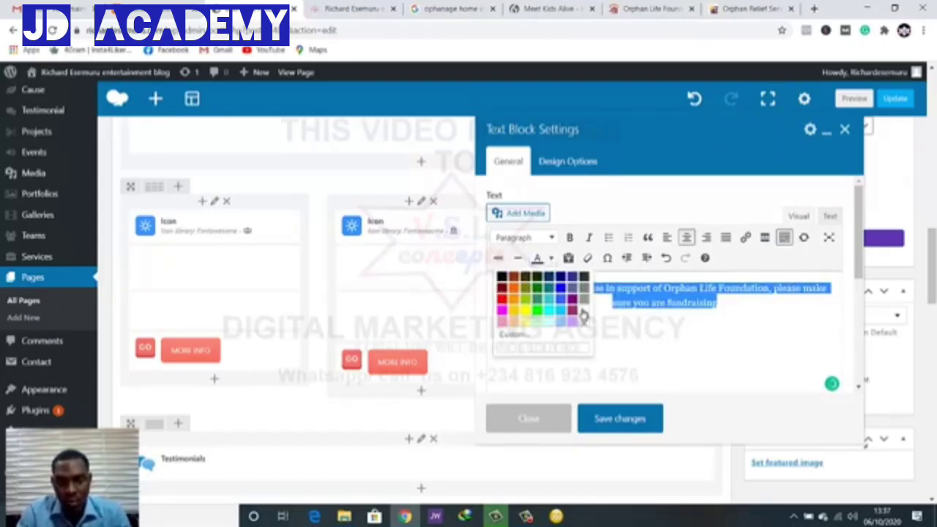
left_click(584, 310)
left_click(646, 336)
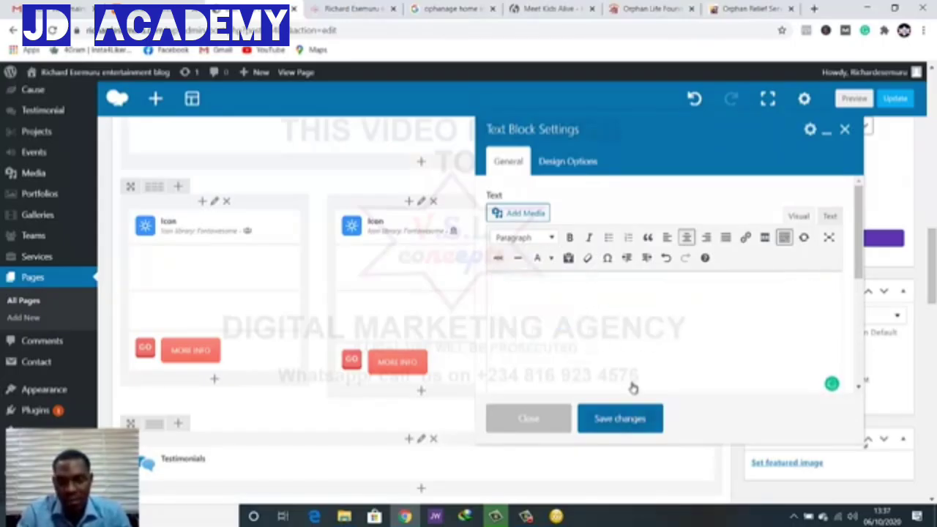
left_click(627, 414)
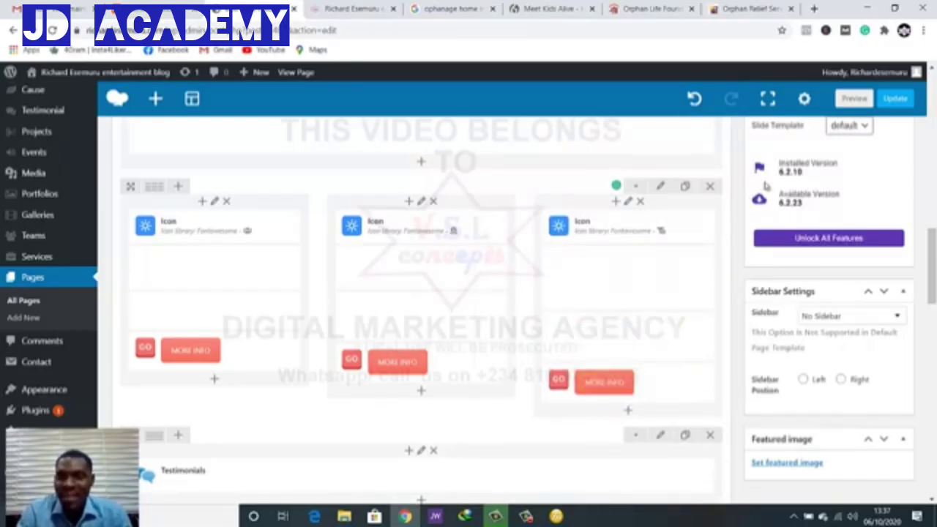
Update the HOME SIMPLE page and check the What You Can Do? section on the live homepage
left_click(885, 101)
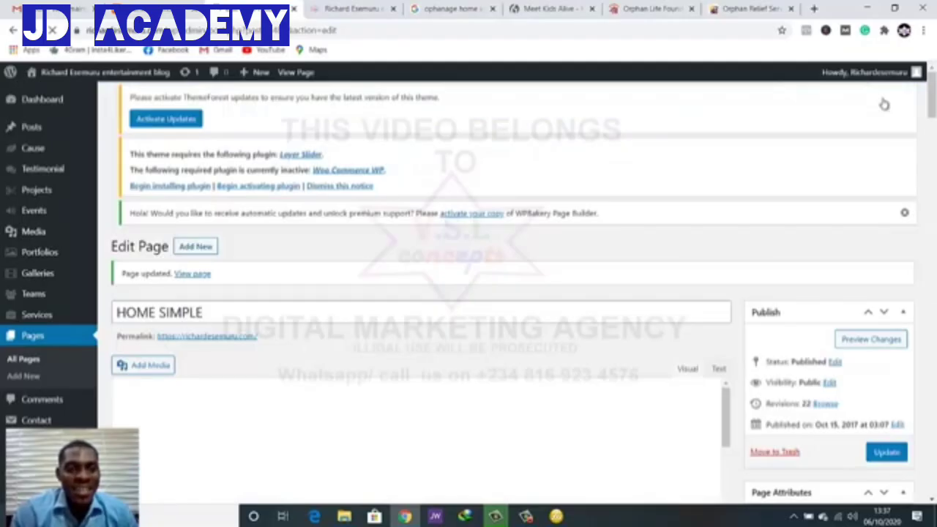
scroll(765, 185, "down", 3)
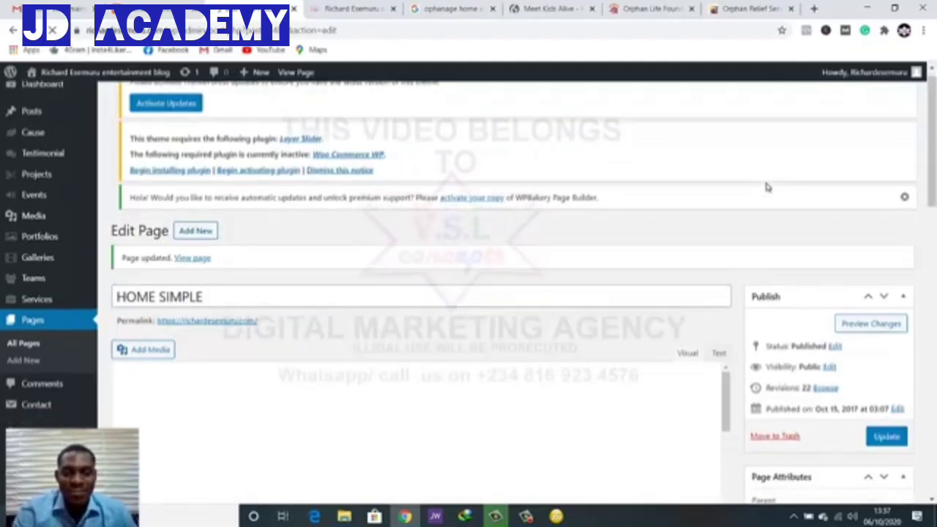
scroll(701, 192, "up", 3)
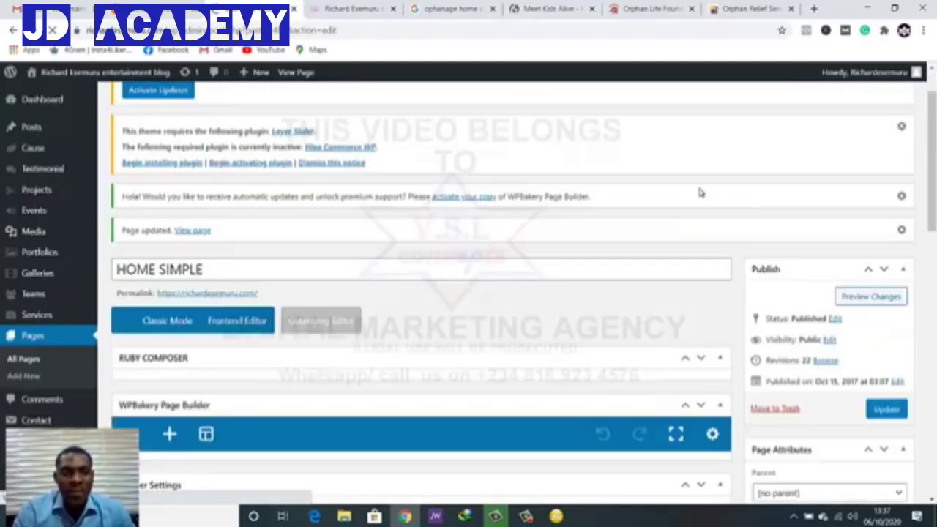
left_click(341, 5)
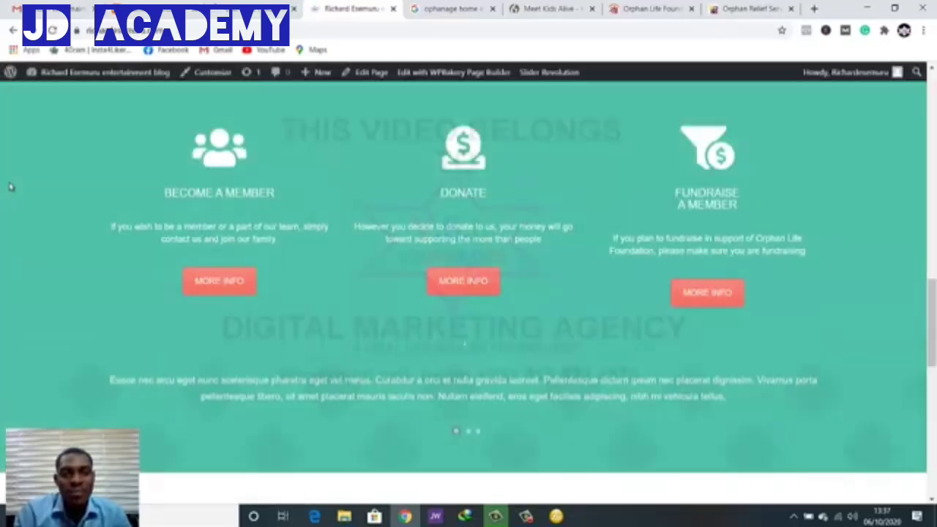
scroll(197, 210, "up", 3)
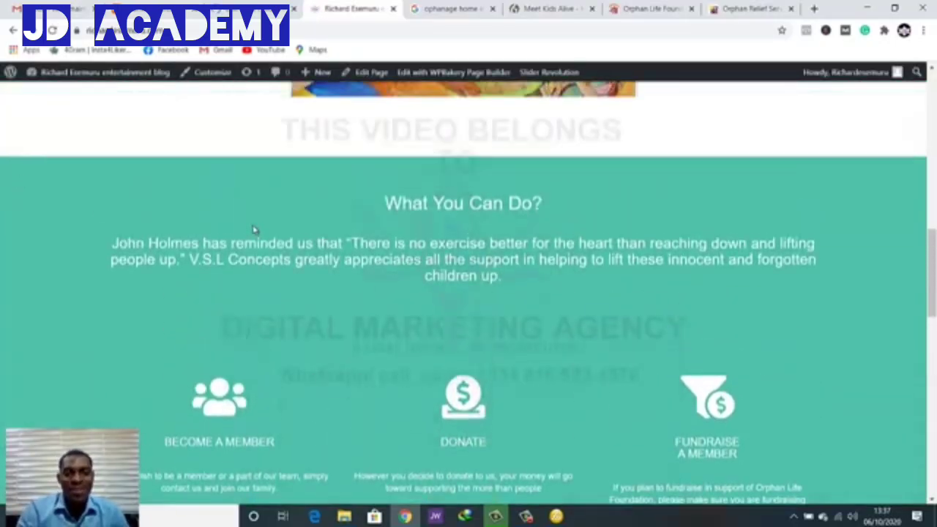
scroll(255, 230, "down", 2)
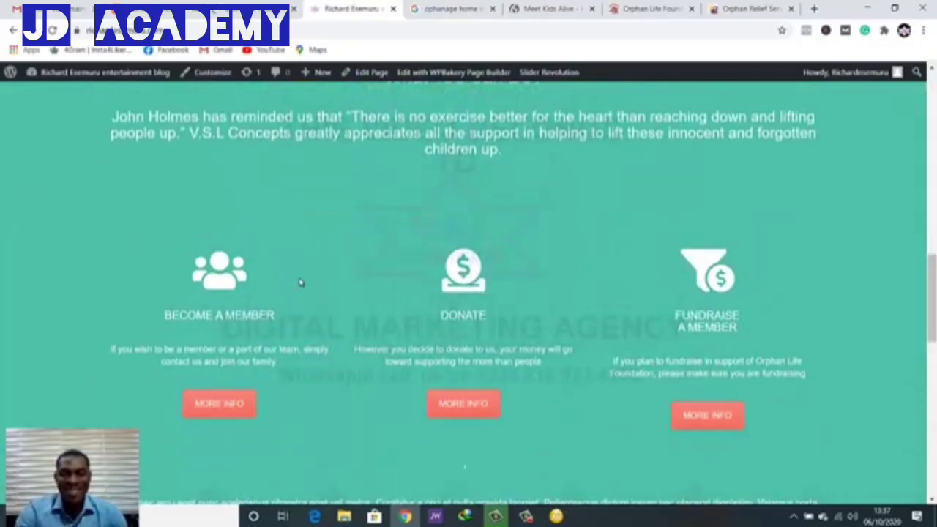
scroll(310, 290, "down", 1)
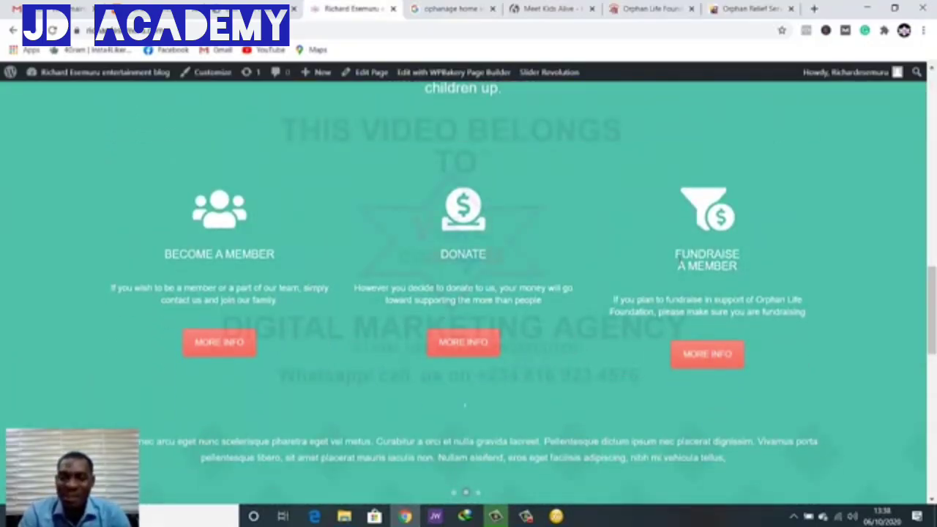
Remove the leftover "A MEMBER" line from the third column's heading text block, keeping only "FUNDRAISE", and save the changes
left_click(260, 6)
scroll(631, 290, "down", 5)
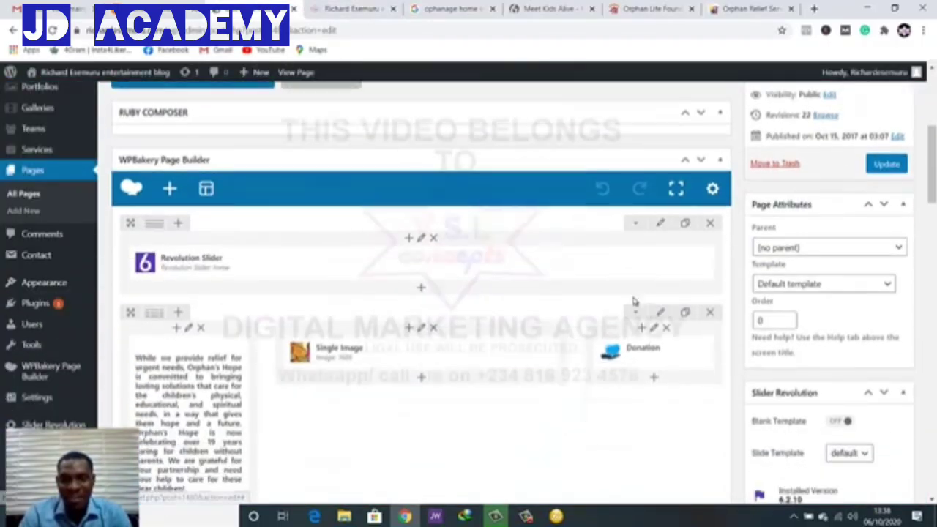
scroll(634, 300, "down", 10)
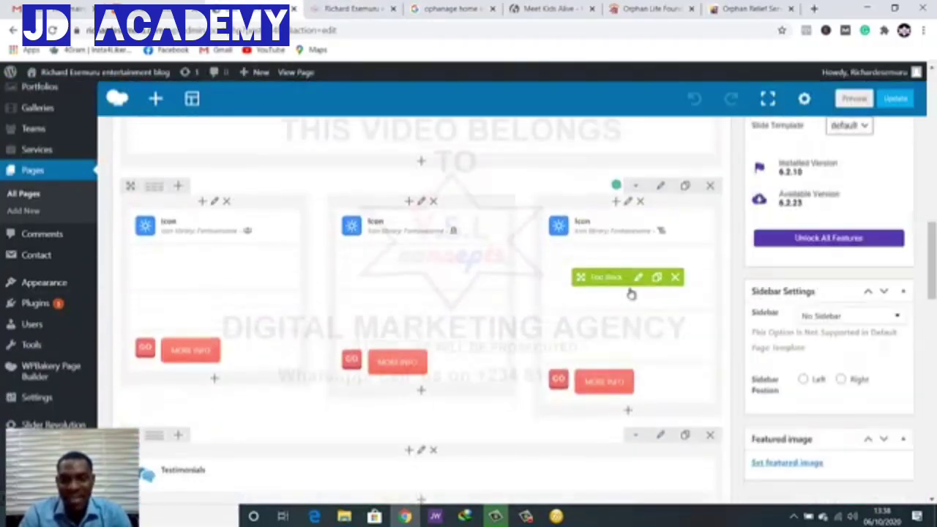
left_click(638, 276)
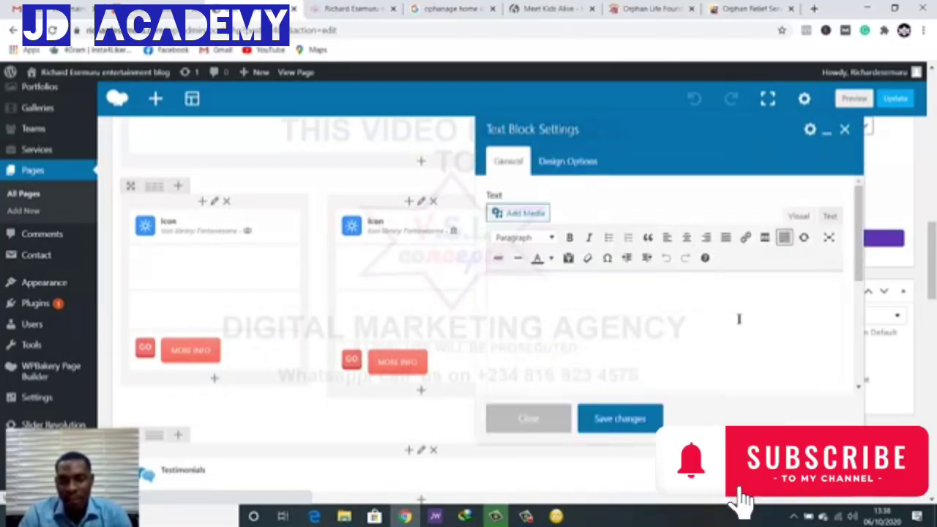
left_click(738, 300)
key("ctrl+a")
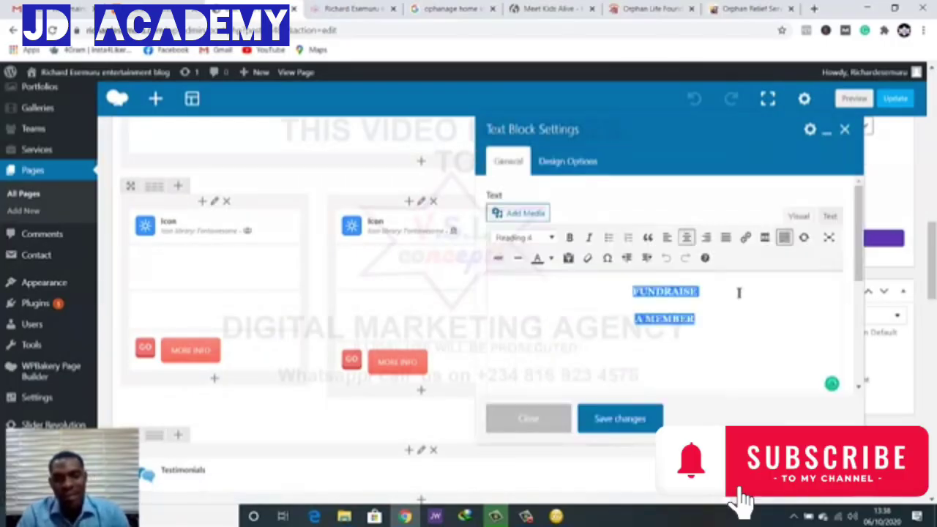
key("BackSpace")
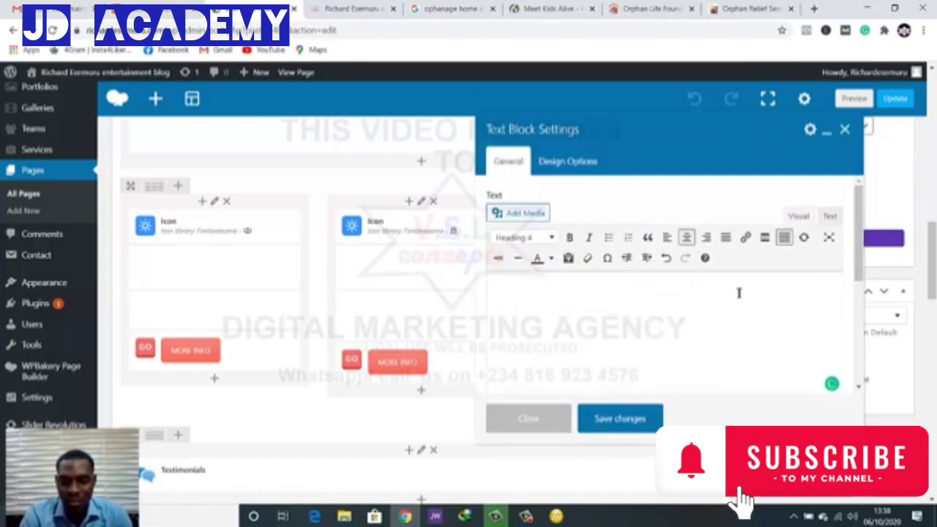
key("ctrl+z")
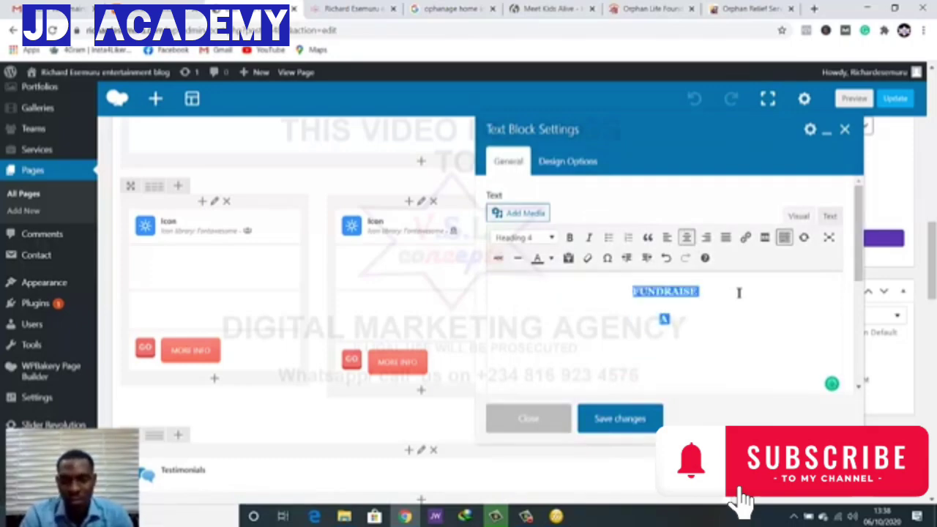
key("BackSpace")
key("ctrl+z")
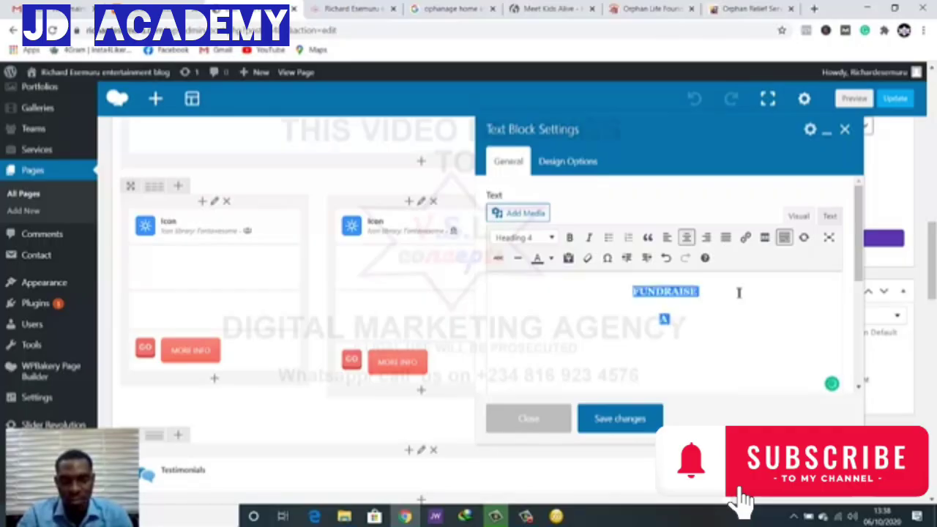
key("BackSpace")
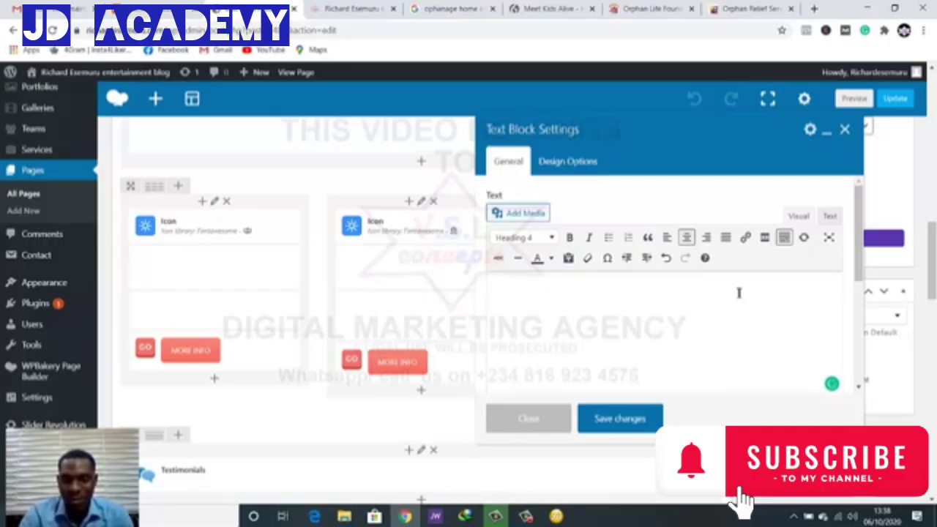
key("ctrl+z")
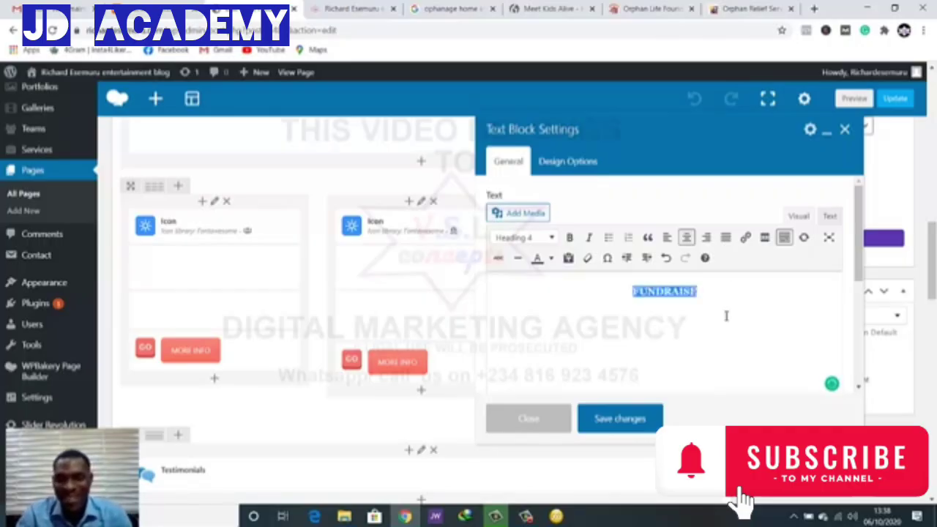
key("BackSpace")
left_click(621, 419)
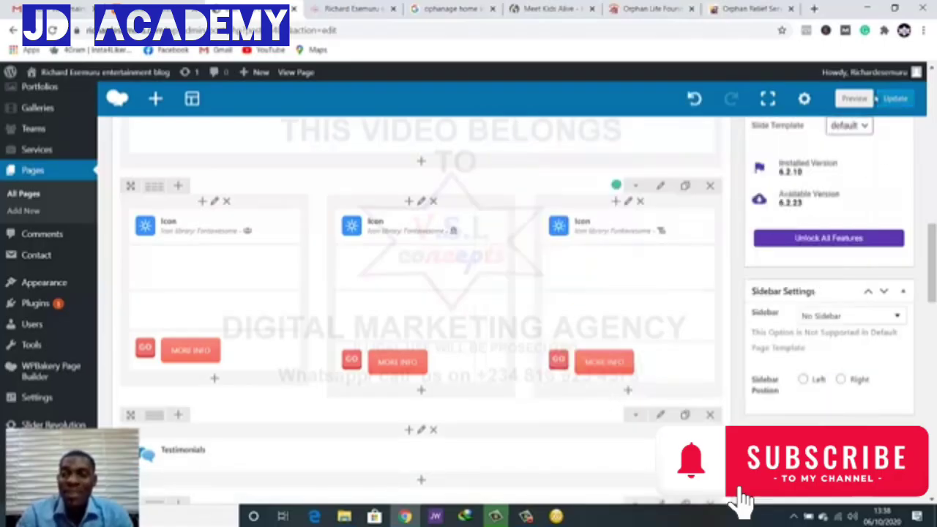
Update the page and check the third column's heading on the live homepage
left_click(894, 100)
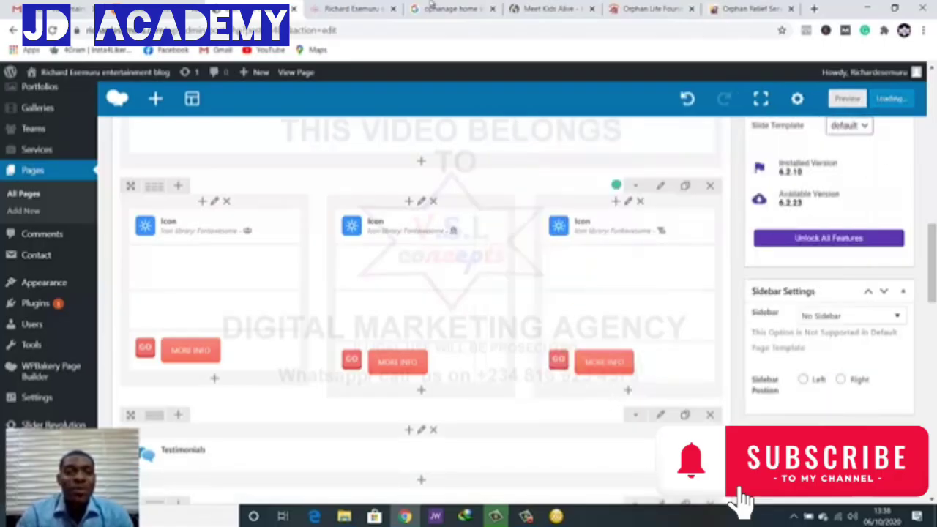
left_click(344, 9)
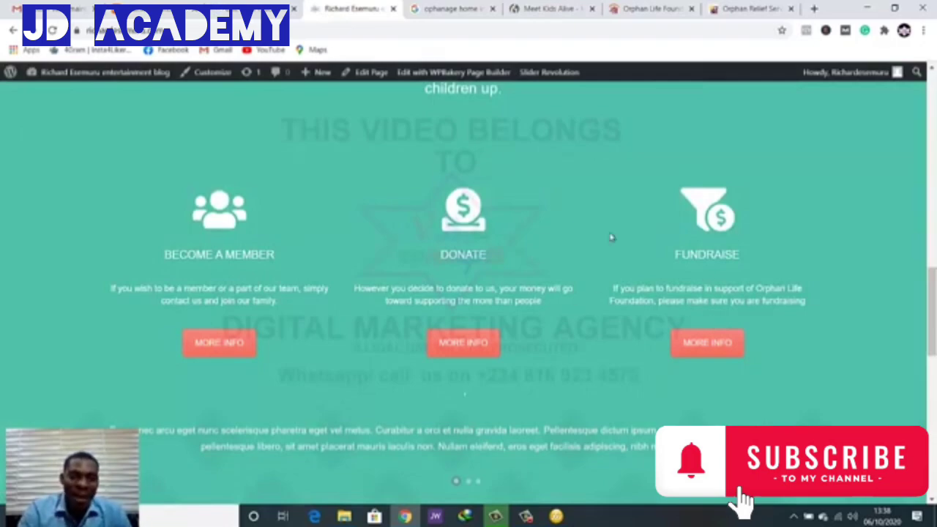
scroll(776, 271, "up", 3)
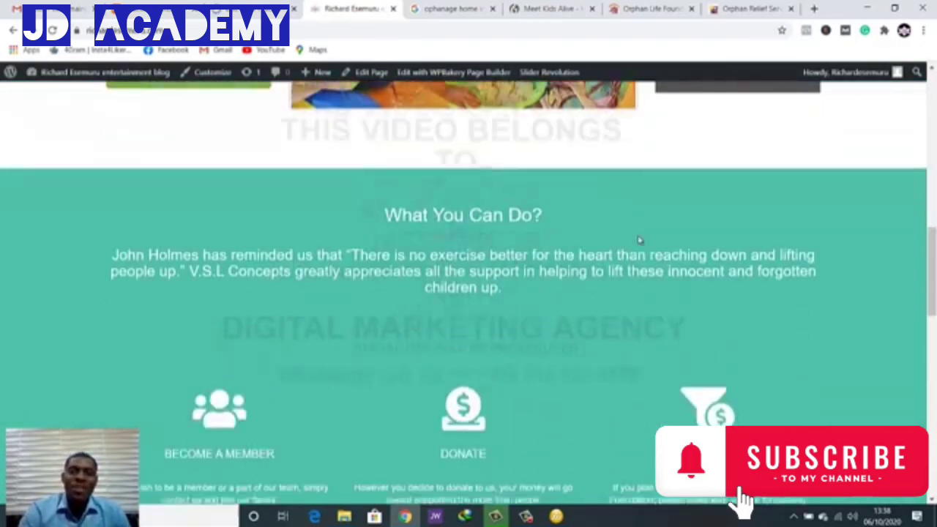
Shrink the browser window to mobile width and check how the homepage's header, slider and intro text adapt
scroll(639, 240, "up", 3)
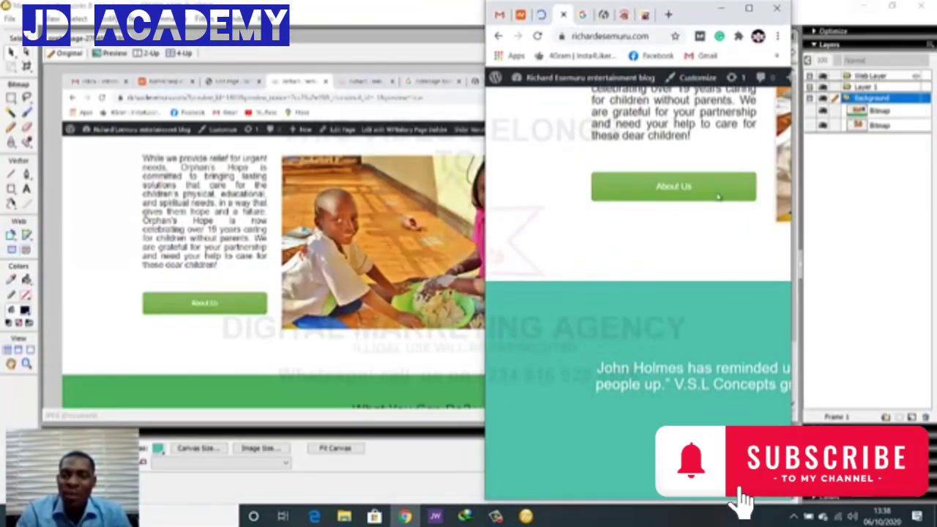
scroll(718, 190, "up", 2)
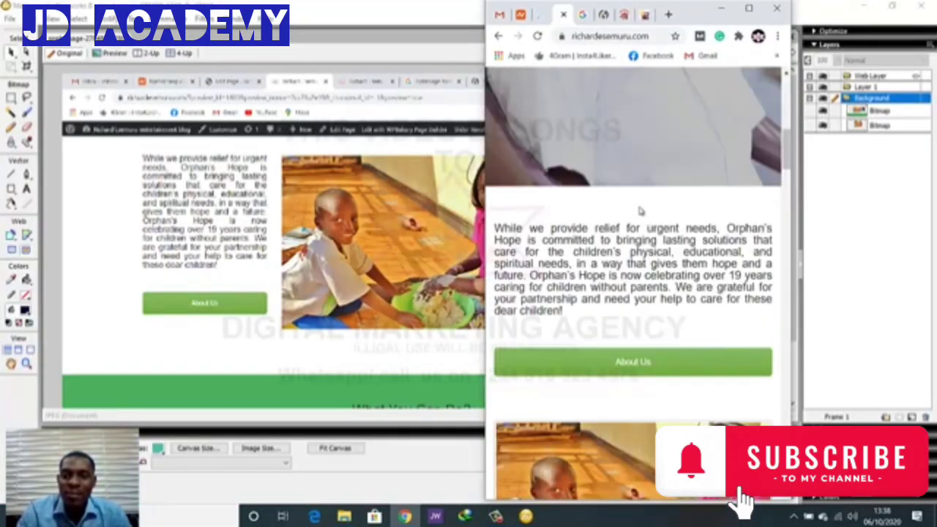
scroll(638, 219, "down", 3)
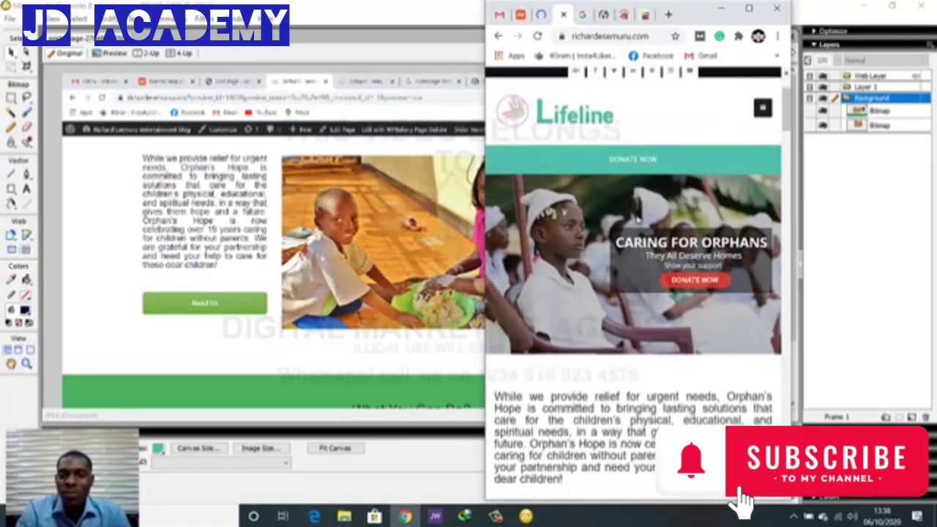
scroll(637, 220, "up", 3)
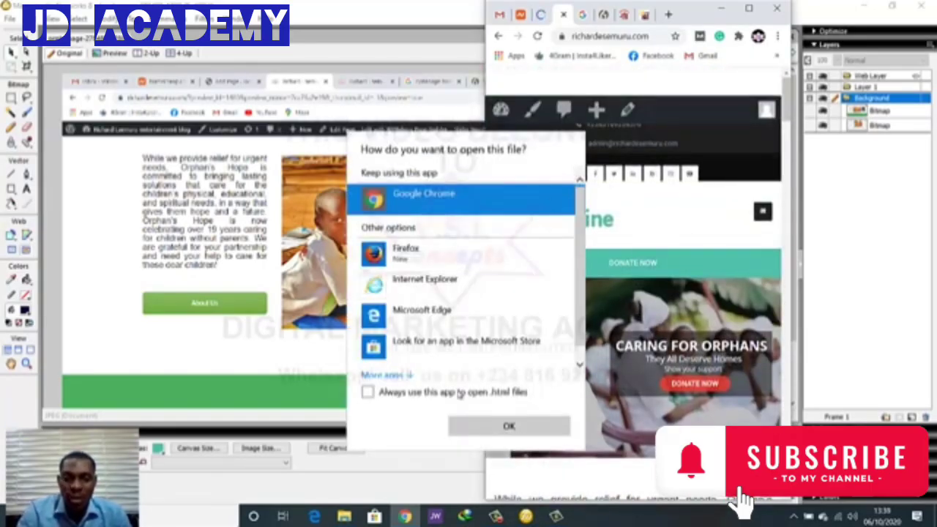
left_click(649, 214)
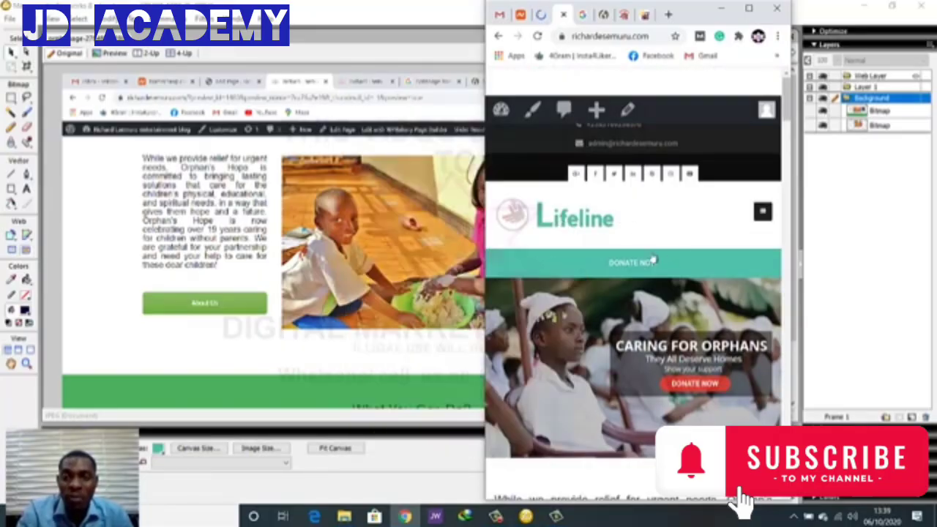
scroll(653, 259, "down", 1)
scroll(651, 259, "up", 1)
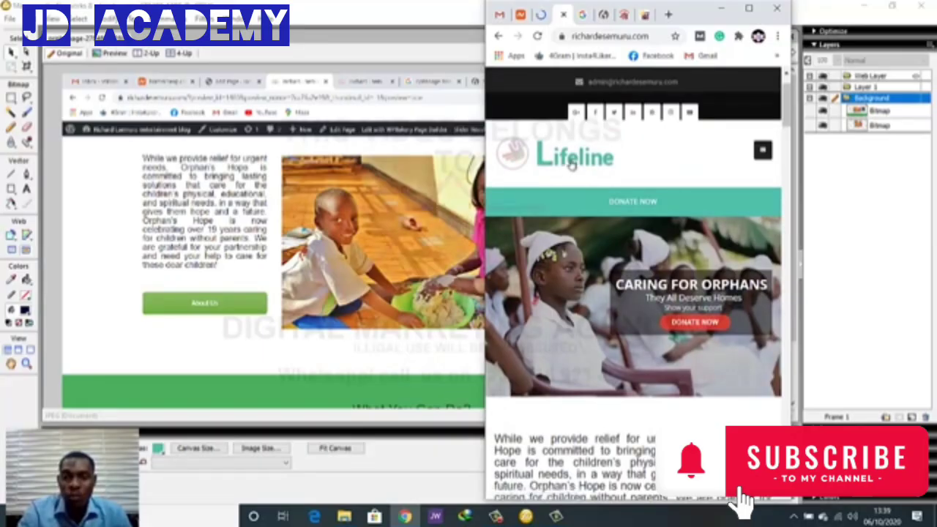
Review the narrow mobile layout from the intro text through the donation box down to the Fundraise column
scroll(573, 164, "down", 3)
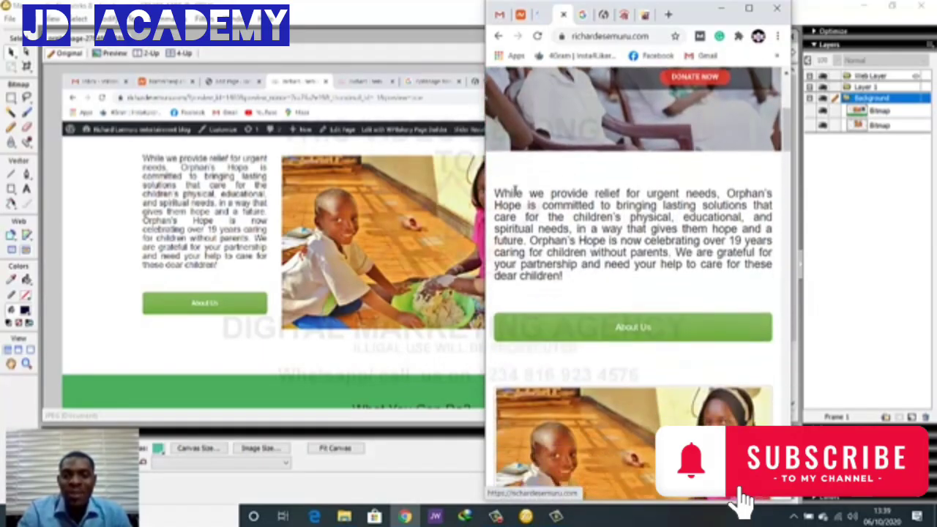
scroll(657, 221, "down", 4)
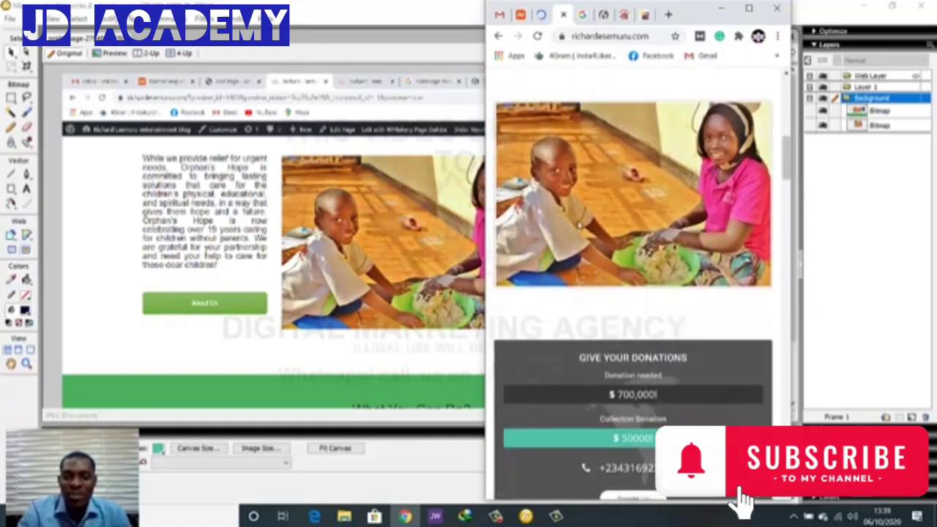
scroll(610, 228, "down", 3)
scroll(611, 229, "down", 2)
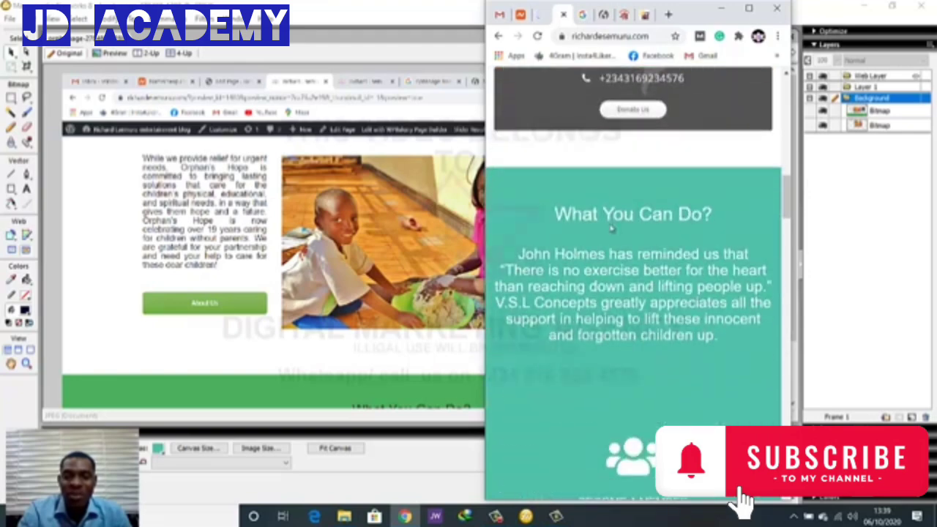
scroll(659, 242, "down", 6)
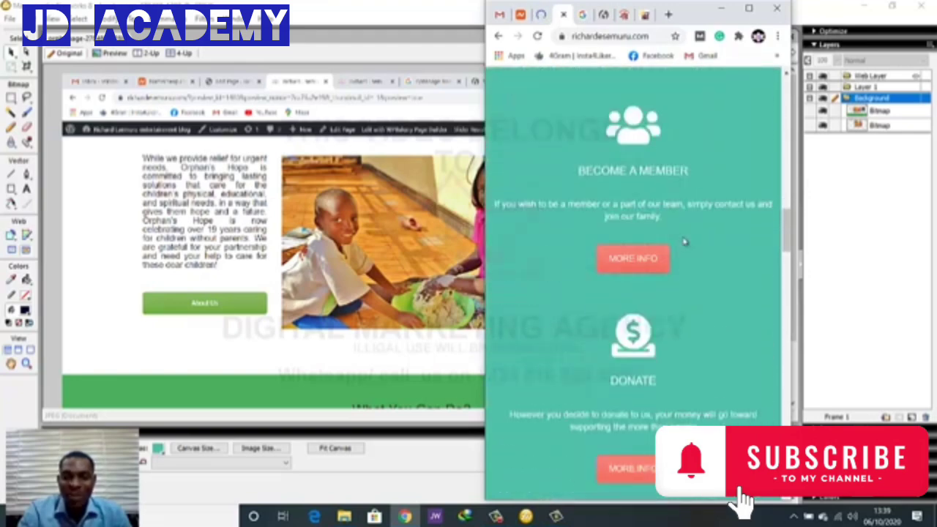
scroll(630, 180, "down", 3)
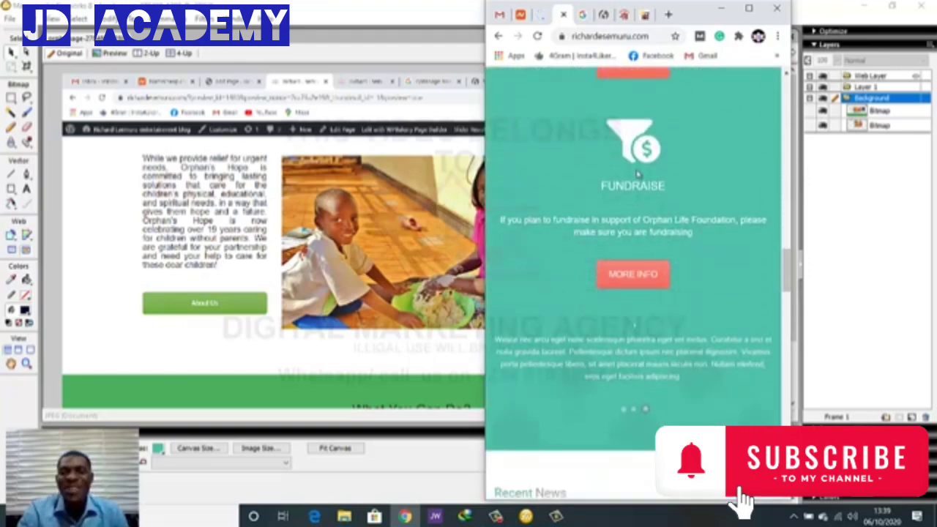
scroll(637, 183, "down", 2)
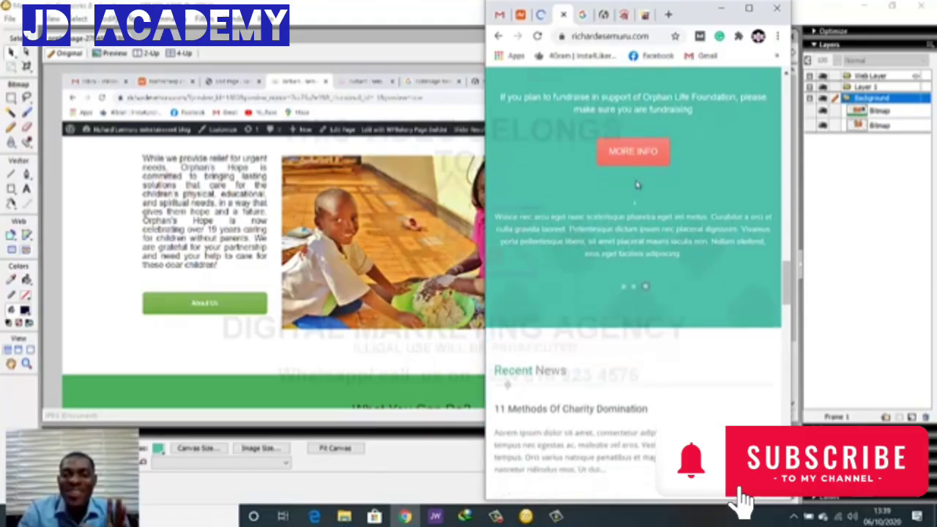
scroll(637, 186, "up", 3)
left_click_drag(694, 273, 615, 138)
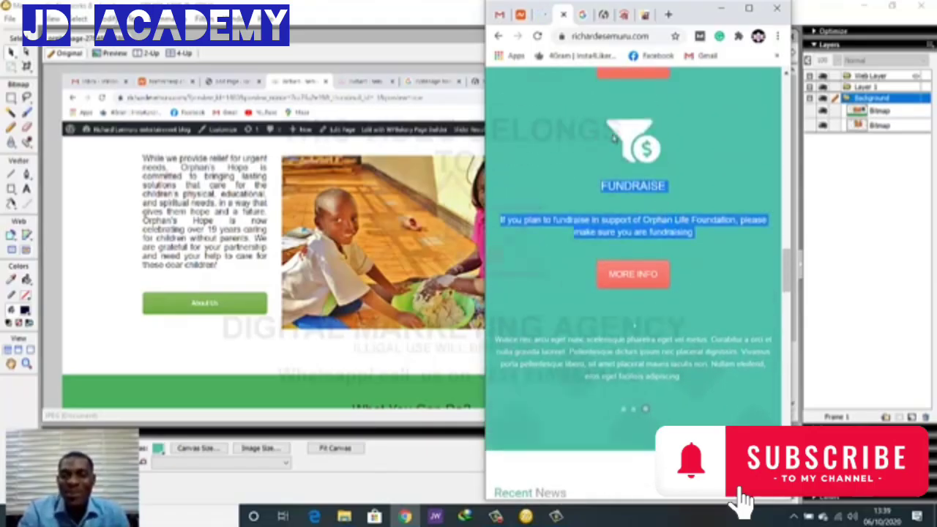
Maximize the browser window and check the What You Can Do? columns and the donation row at full width
left_click(748, 8)
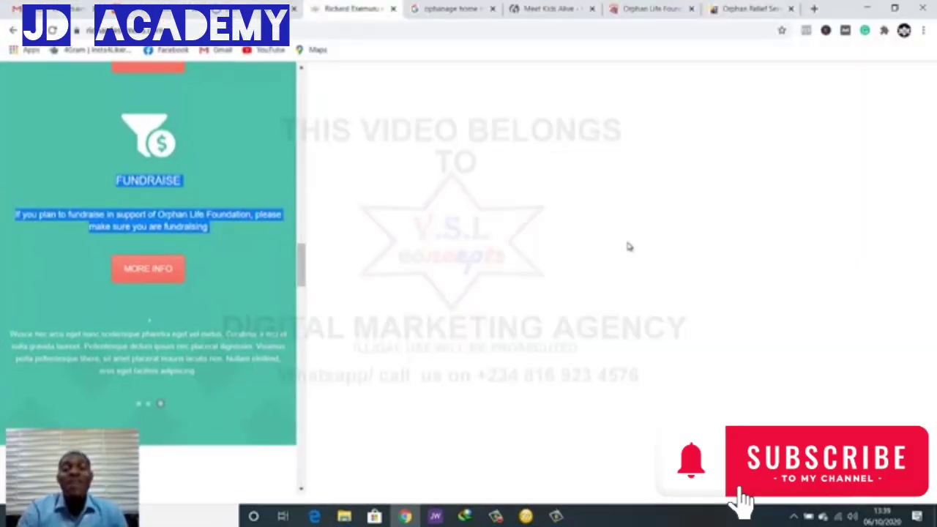
scroll(640, 248, "up", 3)
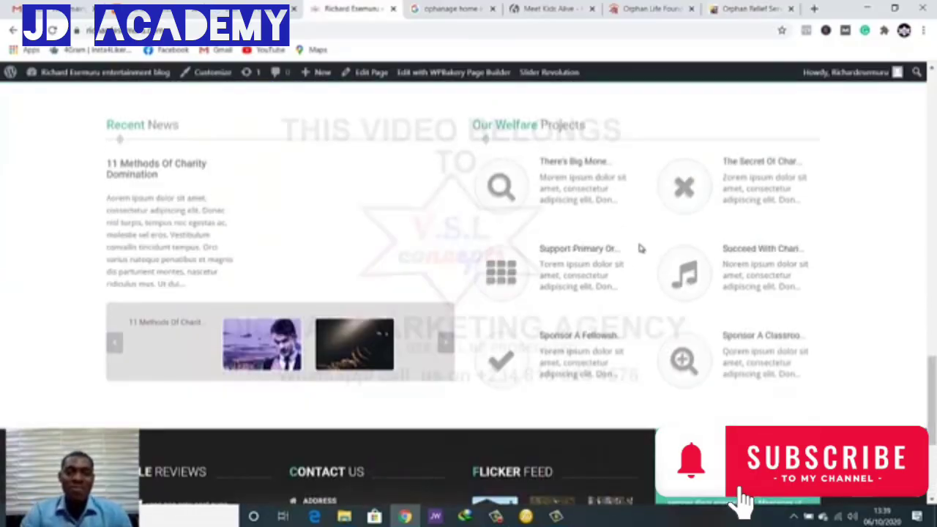
scroll(641, 248, "up", 6)
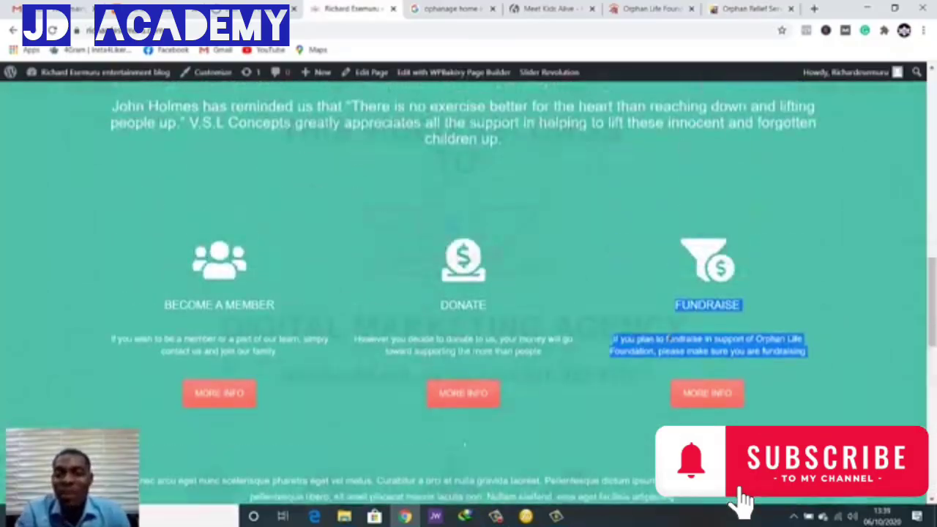
left_click(742, 501)
scroll(743, 501, "up", 6)
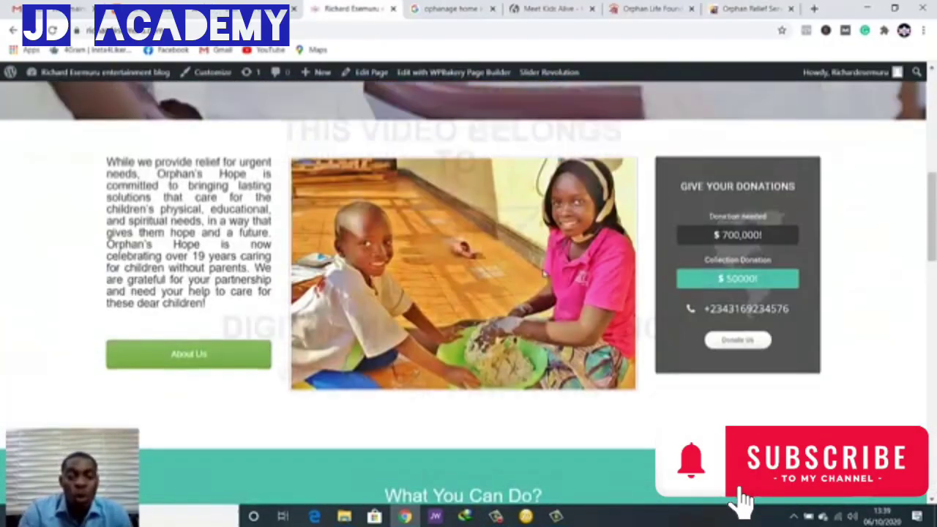
Review the full-width homepage from the What You Can Do? section down to the footer and back up
scroll(575, 312, "down", 3)
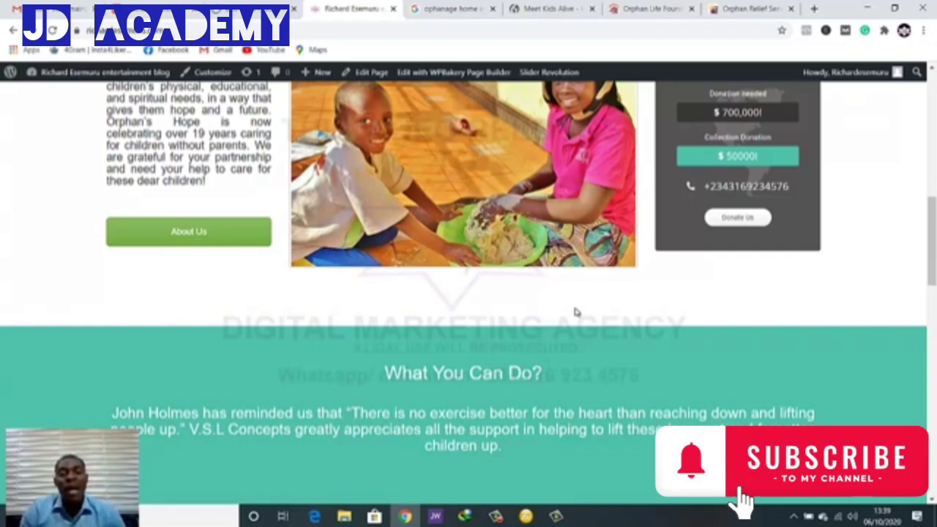
scroll(532, 300, "down", 4)
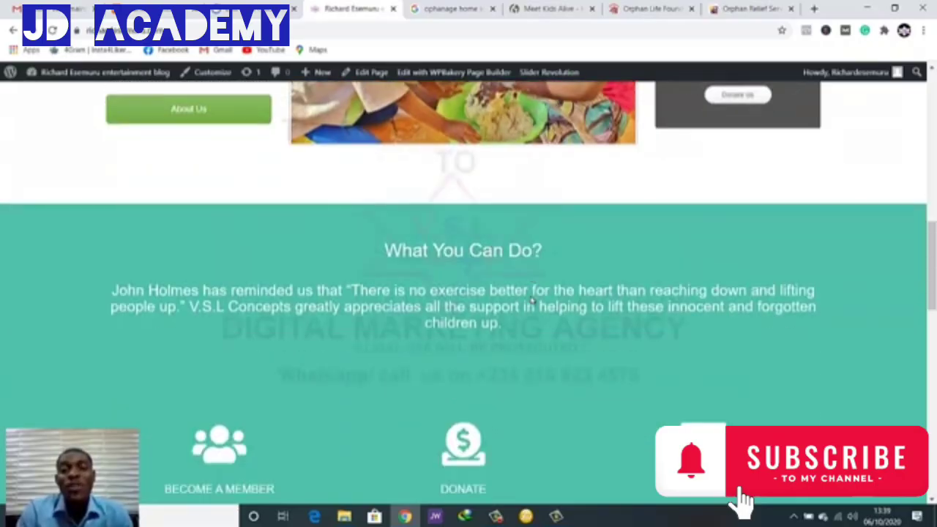
scroll(532, 300, "down", 2)
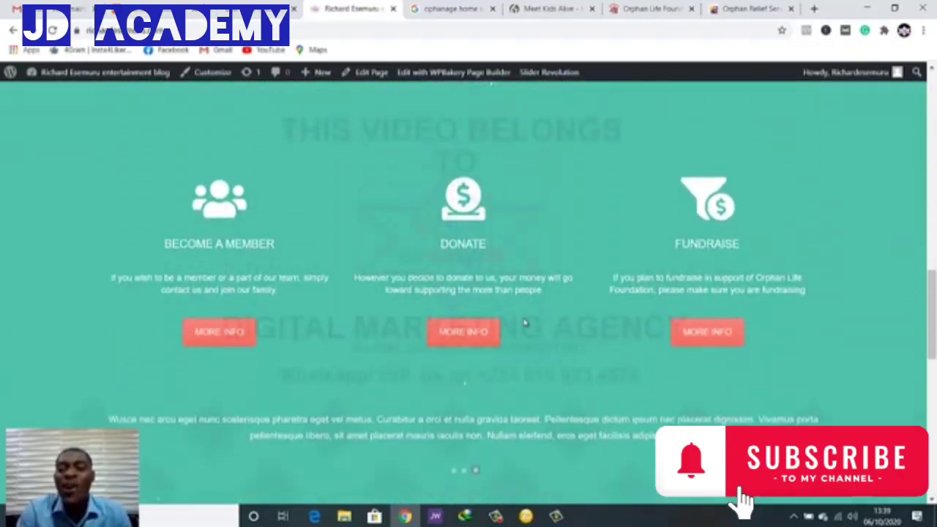
scroll(525, 322, "down", 3)
scroll(524, 326, "up", 2)
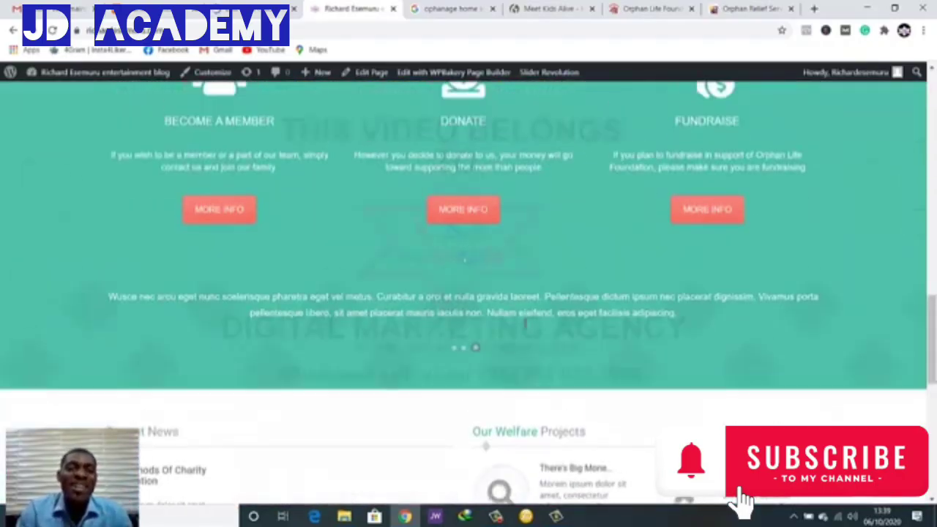
scroll(523, 328, "down", 3)
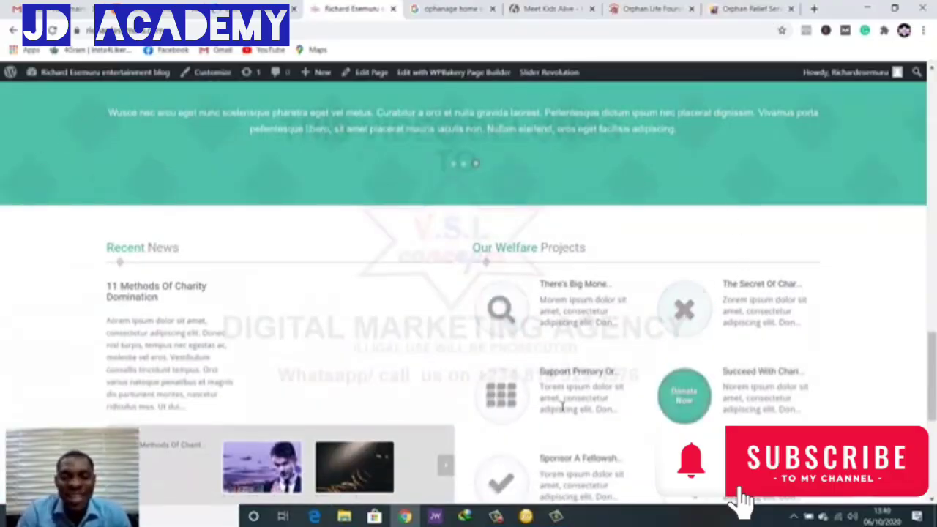
scroll(224, 355, "down", 5)
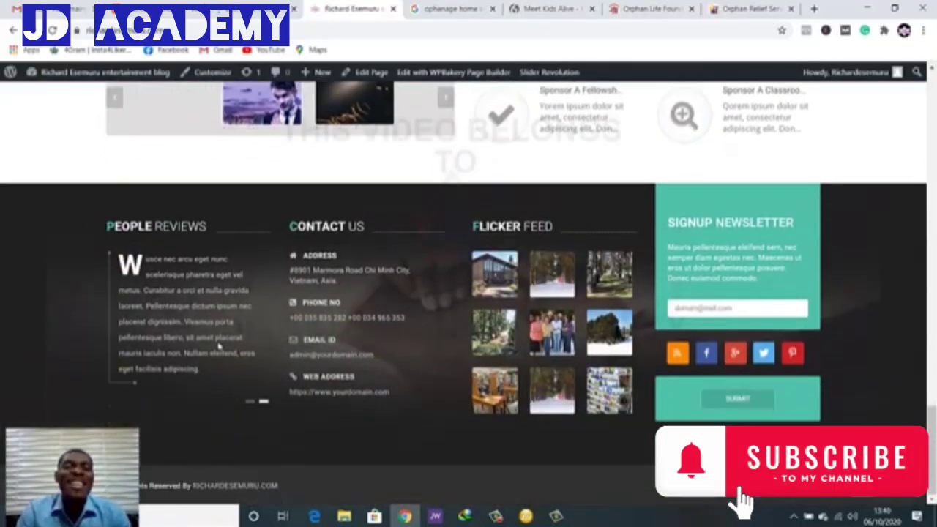
scroll(227, 344, "up", 4)
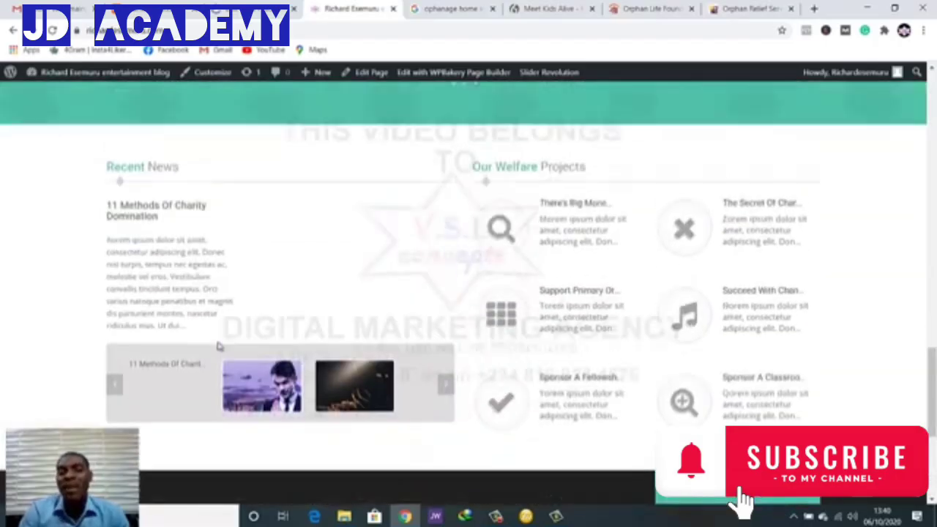
scroll(247, 370, "up", 5)
scroll(388, 372, "up", 7)
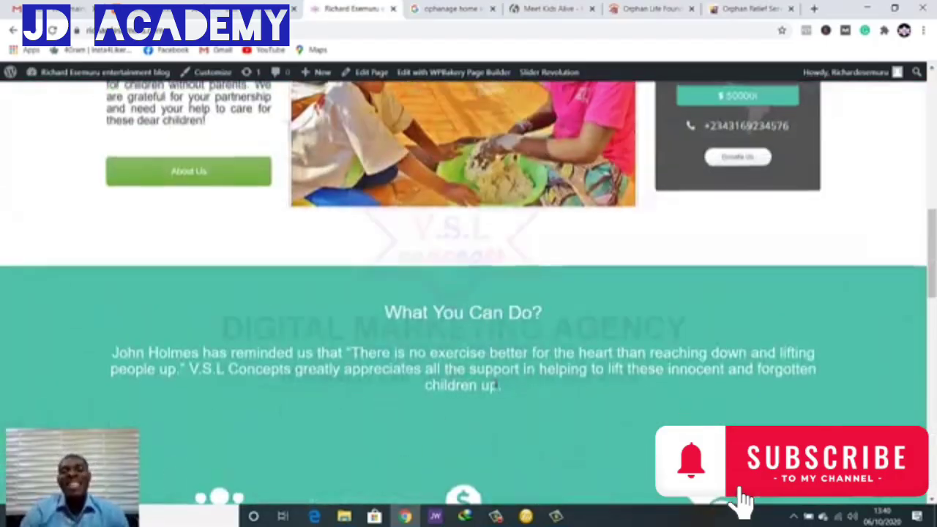